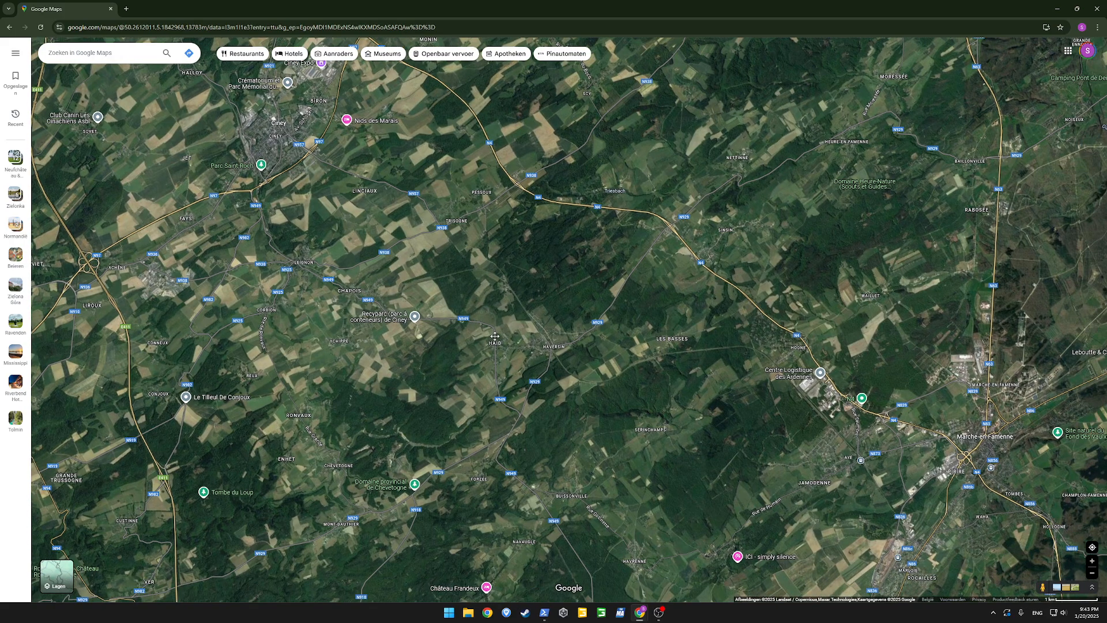
Locate the village of Havrenne on the satellite map and copy the coordinates of its centre
{"action": "scroll", "coordinate": [498, 340], "scroll_direction": "up", "scroll_amount": 3}
{"action": "scroll", "coordinate": [537, 367], "scroll_direction": "down", "scroll_amount": 3}
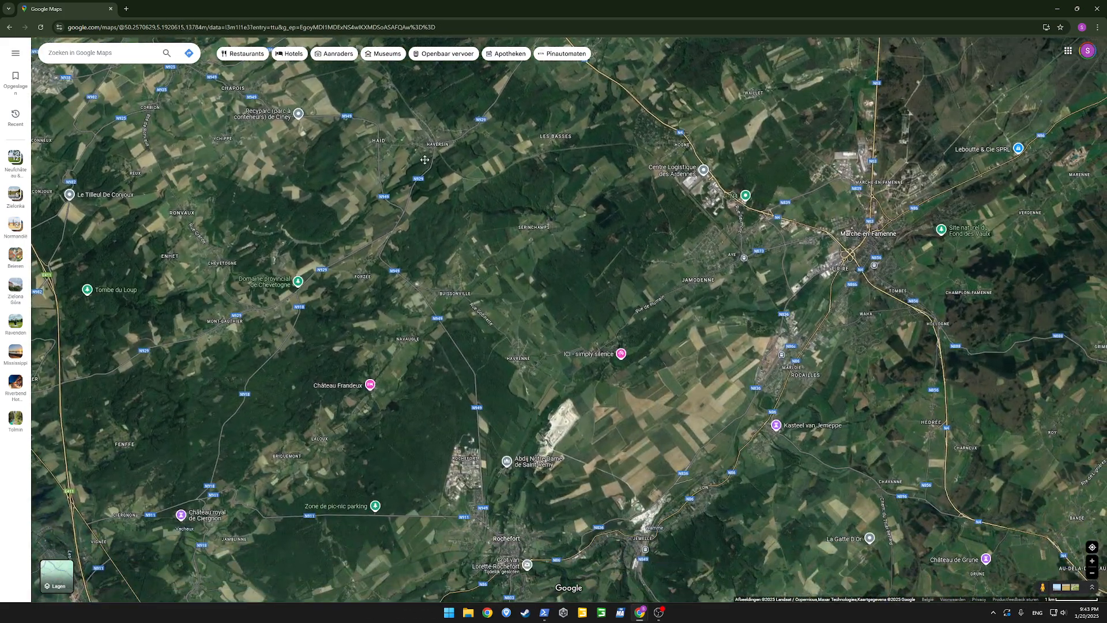
{"action": "scroll", "coordinate": [520, 296], "scroll_direction": "up", "scroll_amount": 1}
{"action": "left_click_drag", "start_coordinate": [539, 371], "coordinate": [482, 322]}
{"action": "scroll", "coordinate": [482, 325], "scroll_direction": "up", "scroll_amount": 2}
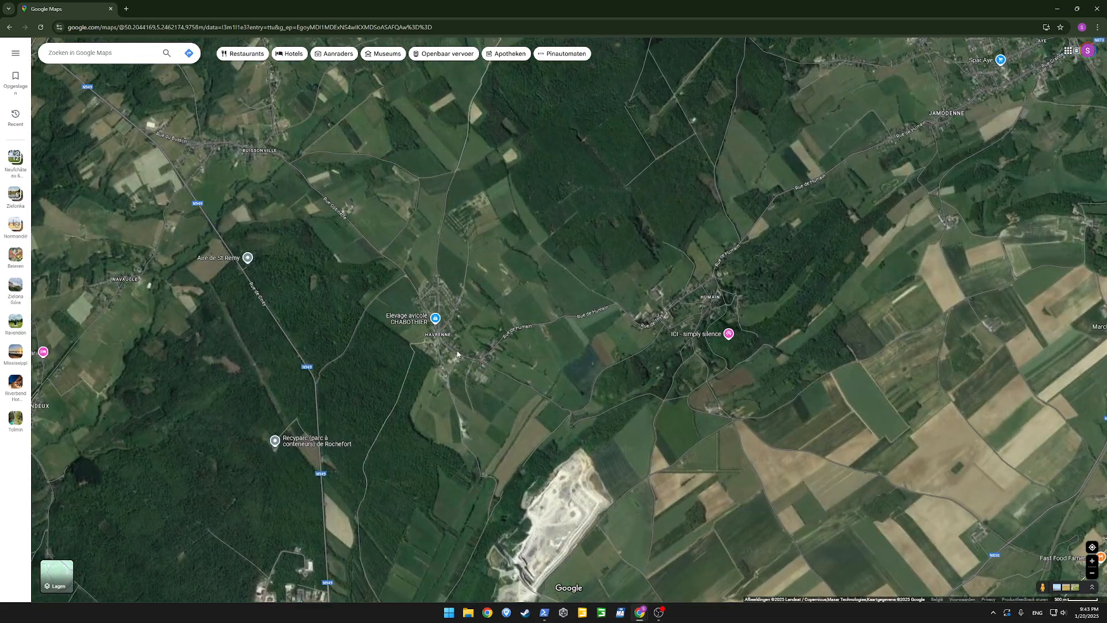
{"action": "left_click", "coordinate": [443, 337]}
{"action": "right_click", "coordinate": [451, 340]}
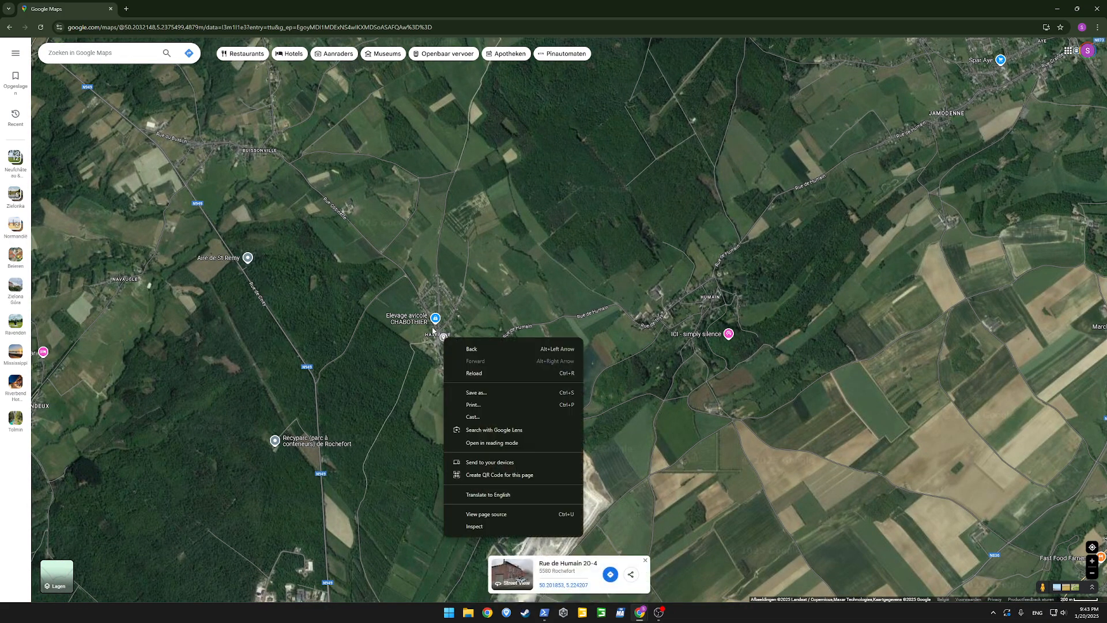
{"action": "left_click", "coordinate": [433, 330]}
{"action": "right_click", "coordinate": [442, 336]}
{"action": "left_click", "coordinate": [458, 347]}
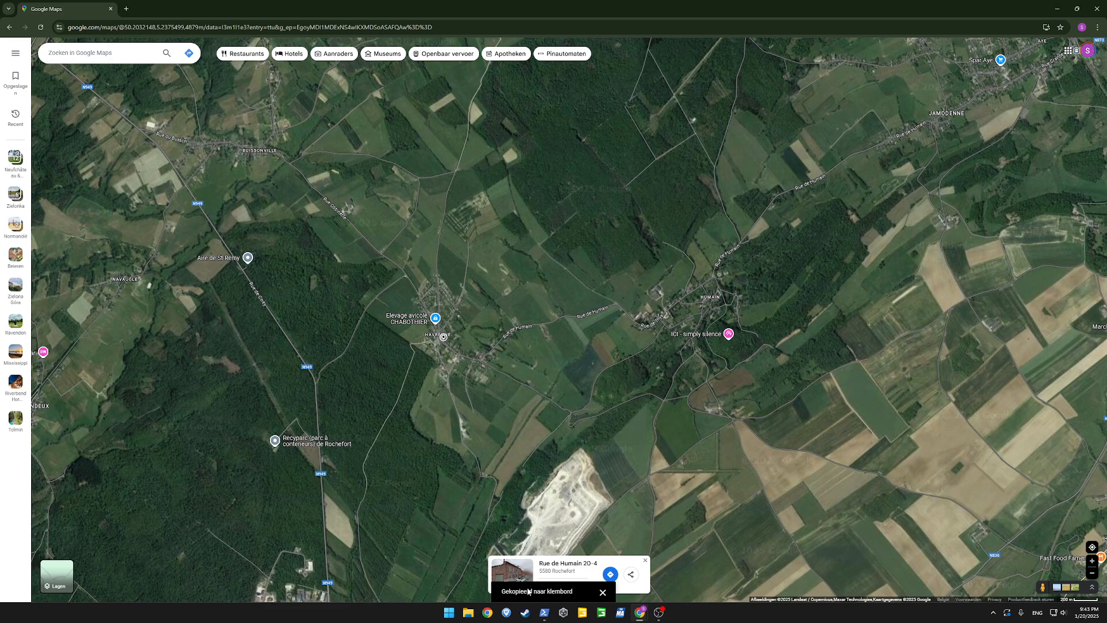
Switch to PowerShell and run .\Start.ps1 with the -Coordinates parameter set to the copied coordinates
{"action": "left_click", "coordinate": [542, 570]}
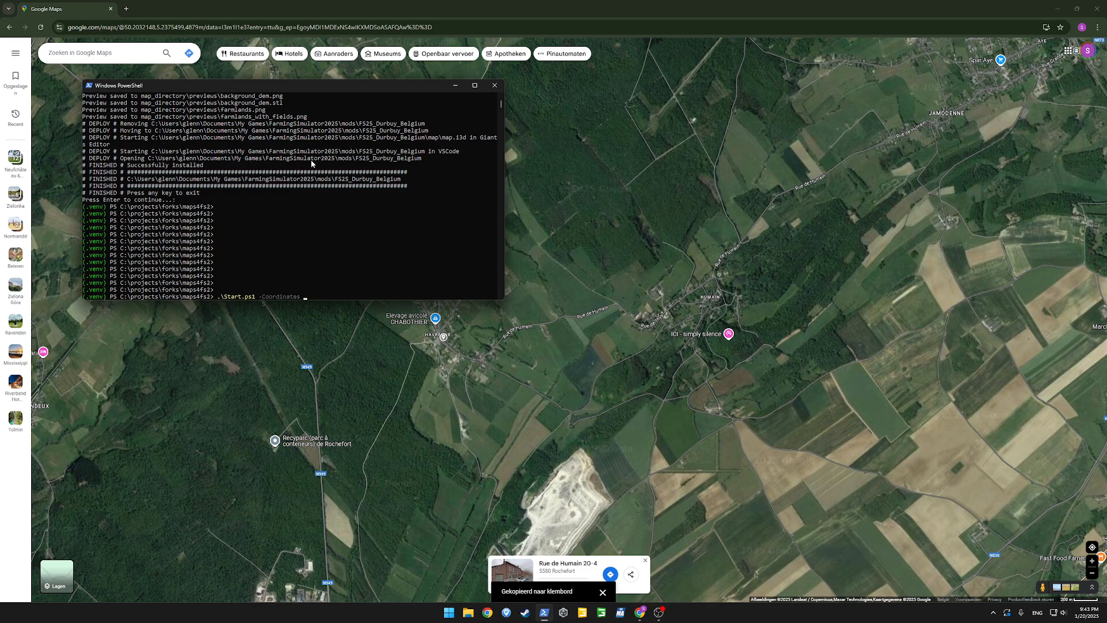
{"action": "type", "text": "50.201953934375666, 5.223944440470984"}
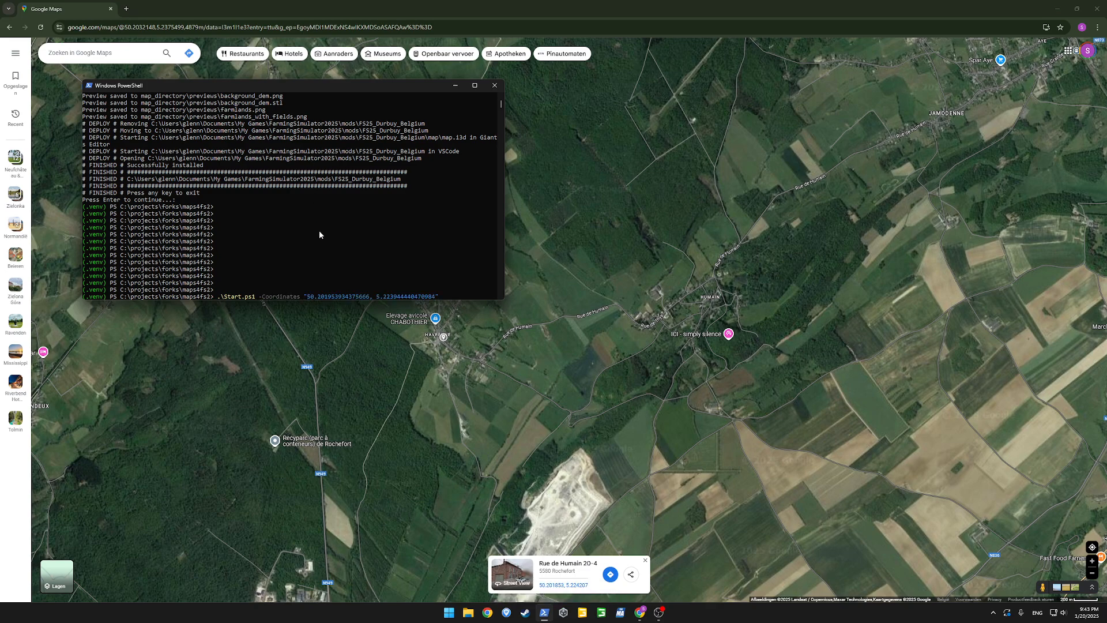
{"action": "key", "text": "Return"}
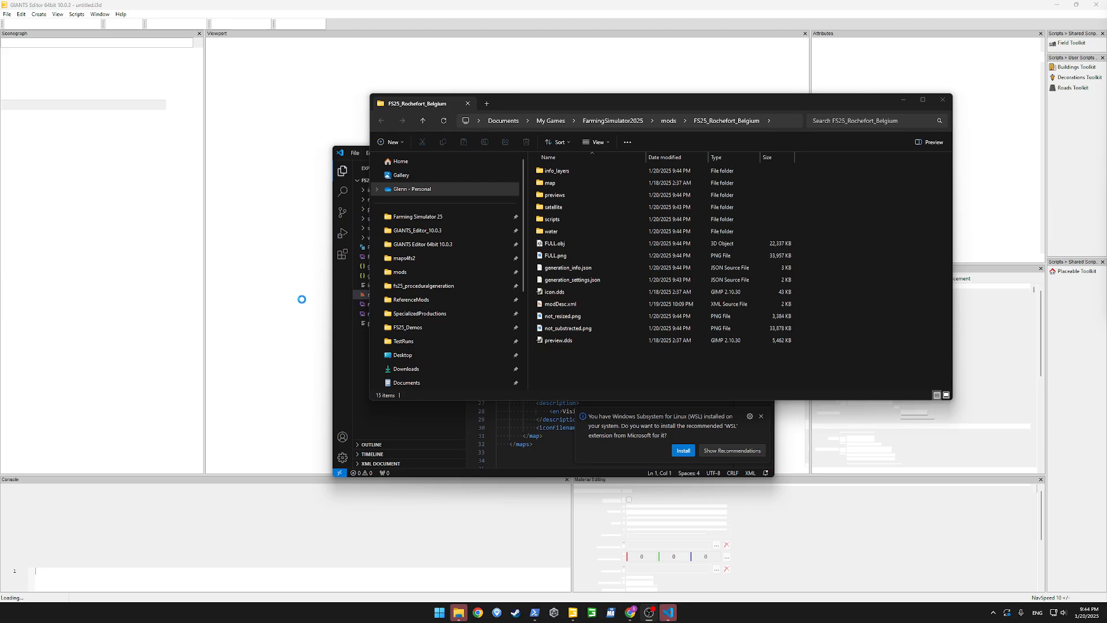
Clear the mod folder and code editor windows aside and switch to the GIANTS Editor window holding the FS25_Rochefort_Belgium map
{"action": "left_click_drag", "start_coordinate": [543, 99], "coordinate": [232, 110]}
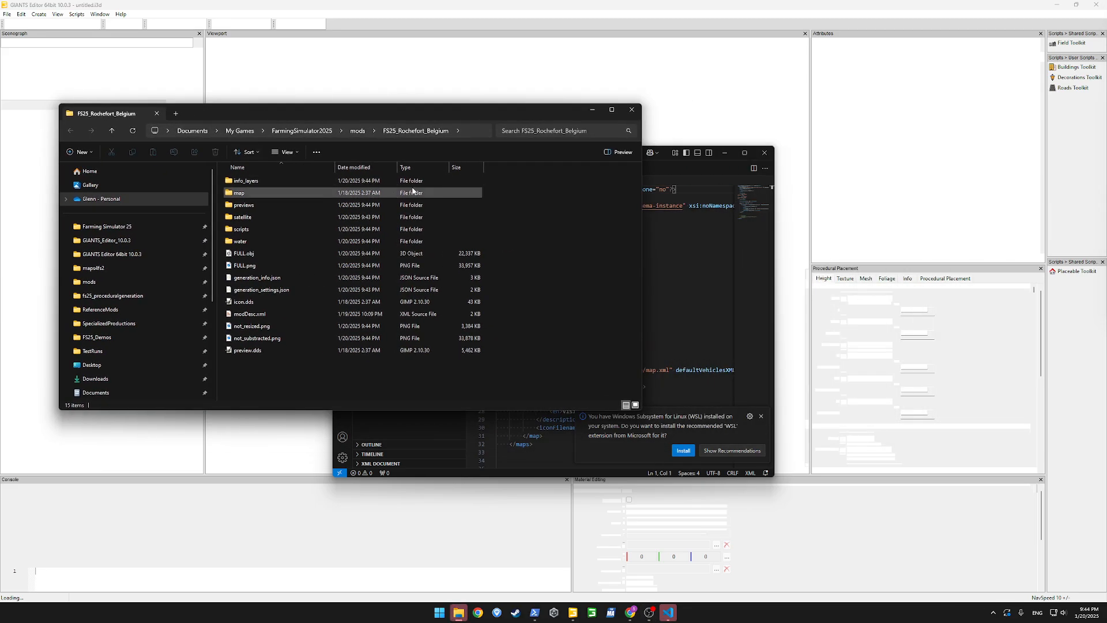
{"action": "left_click", "coordinate": [745, 152]}
{"action": "left_click", "coordinate": [1062, 8]}
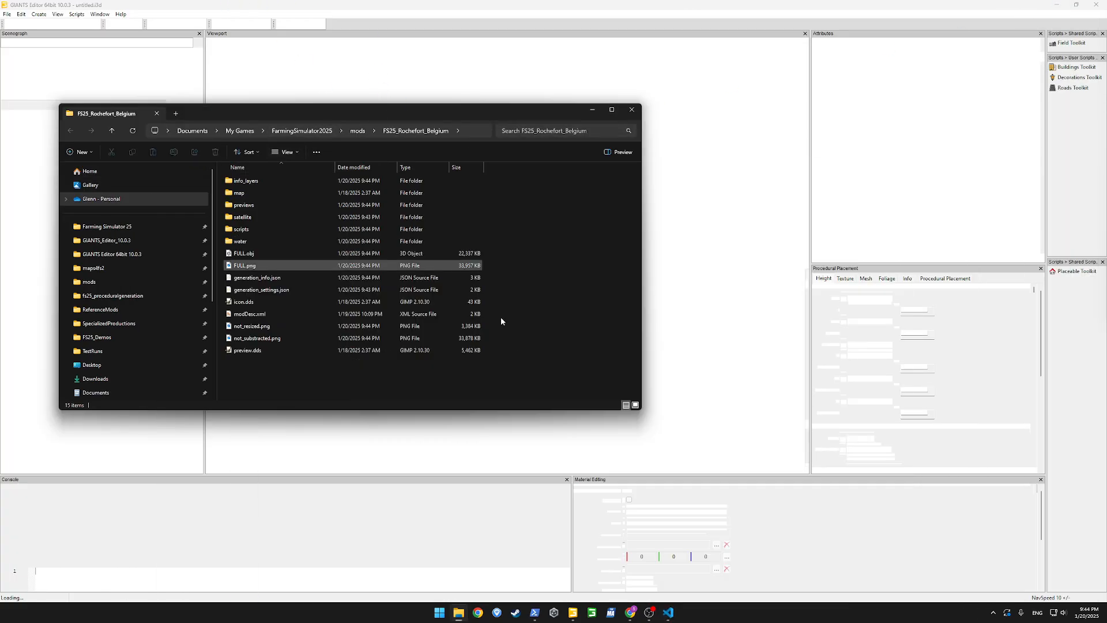
{"action": "mouse_move", "coordinate": [580, 620]}
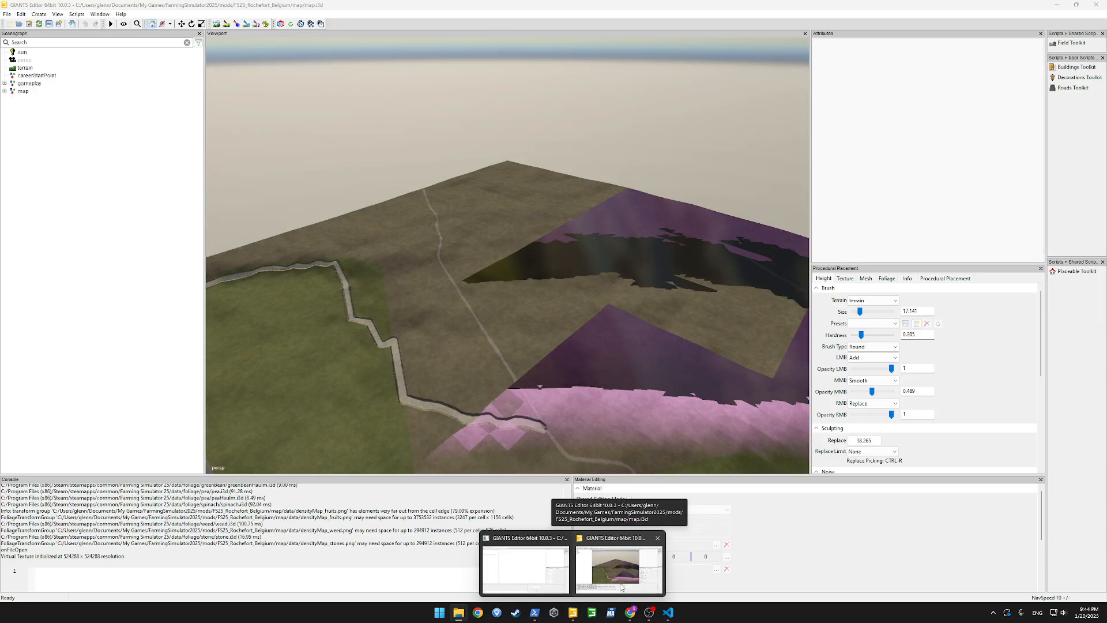
{"action": "left_click", "coordinate": [621, 587]}
Activate procedural placement painting for the terrain and set the placement area to PG_Acres
{"action": "left_click_drag", "start_coordinate": [420, 279], "coordinate": [671, 356], "text": "alt"}
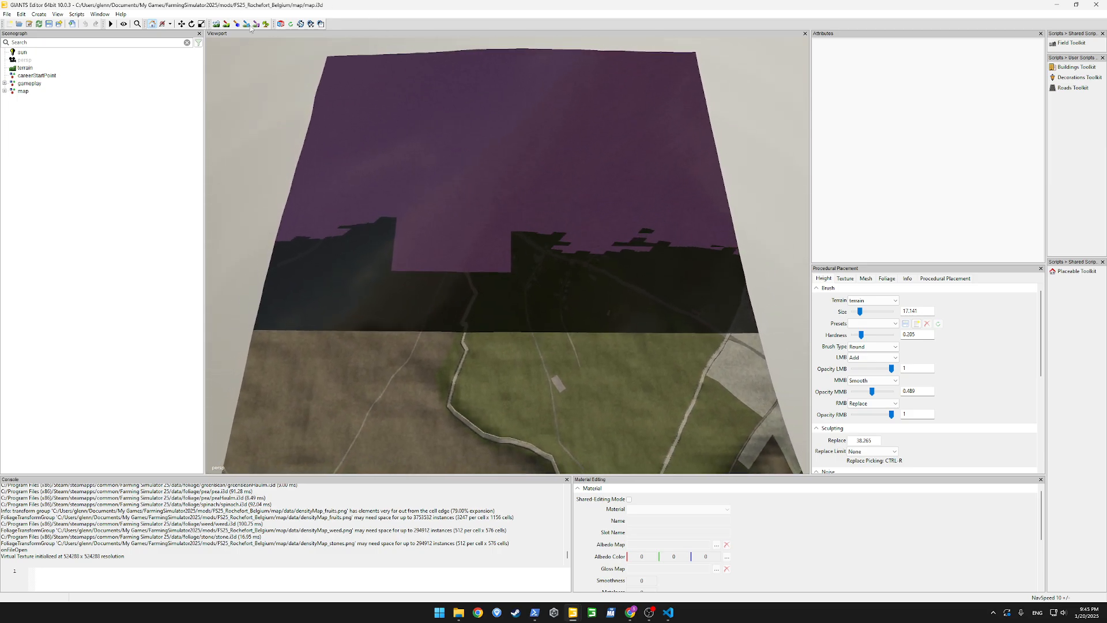
{"action": "left_click", "coordinate": [217, 24]}
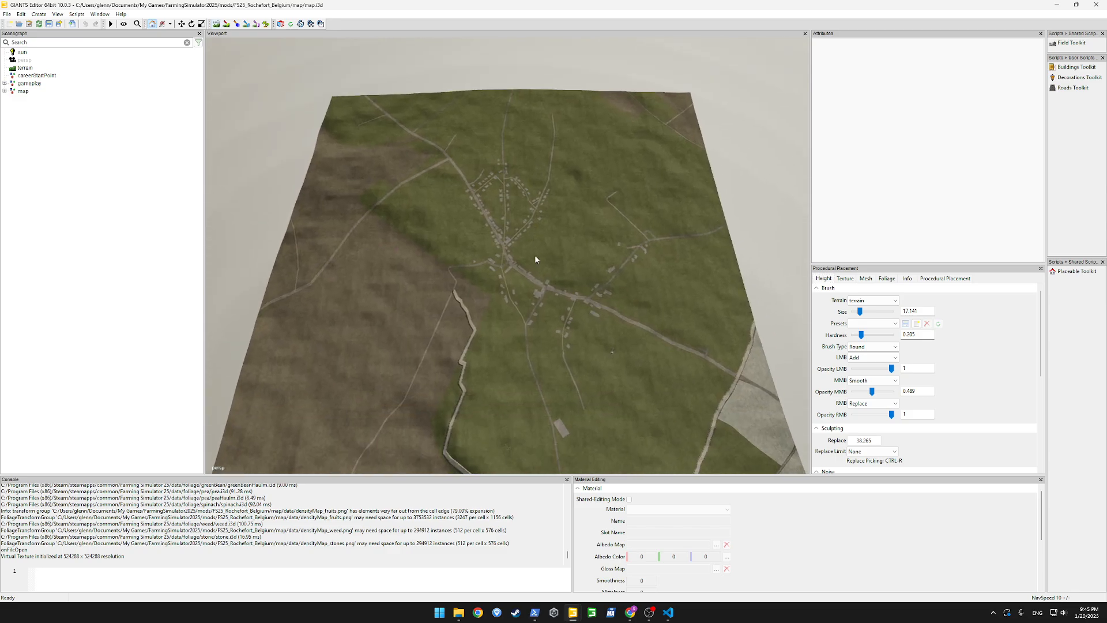
{"action": "left_click_drag", "start_coordinate": [534, 254], "coordinate": [534, 273], "text": "alt"}
{"action": "scroll", "coordinate": [534, 273], "scroll_direction": "down", "scroll_amount": 2}
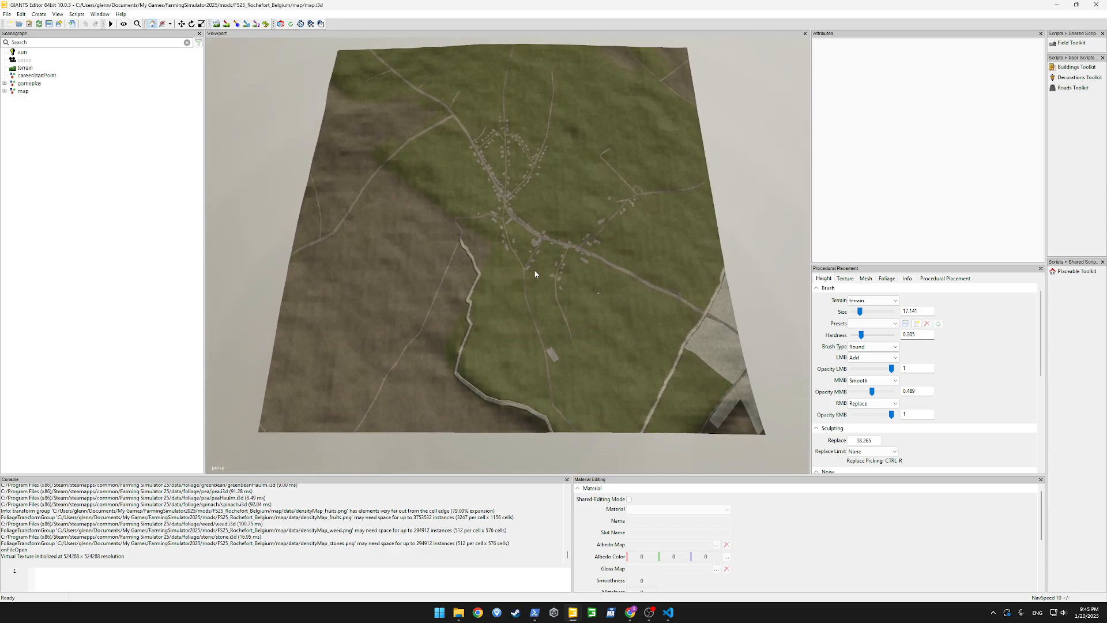
{"action": "left_click", "coordinate": [255, 24]}
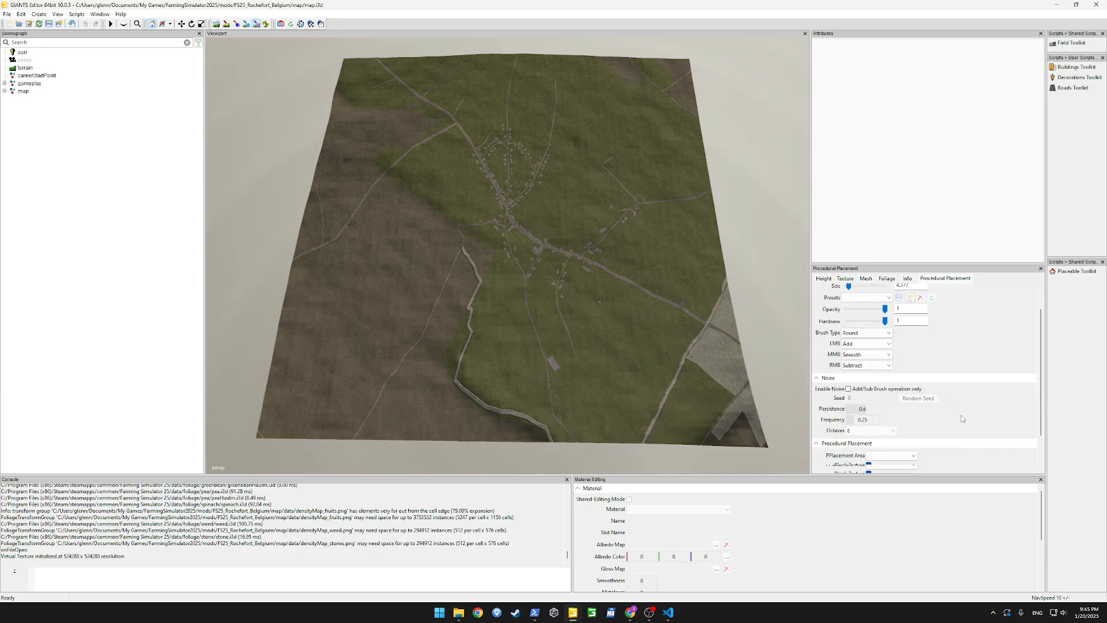
{"action": "left_click", "coordinate": [902, 417]}
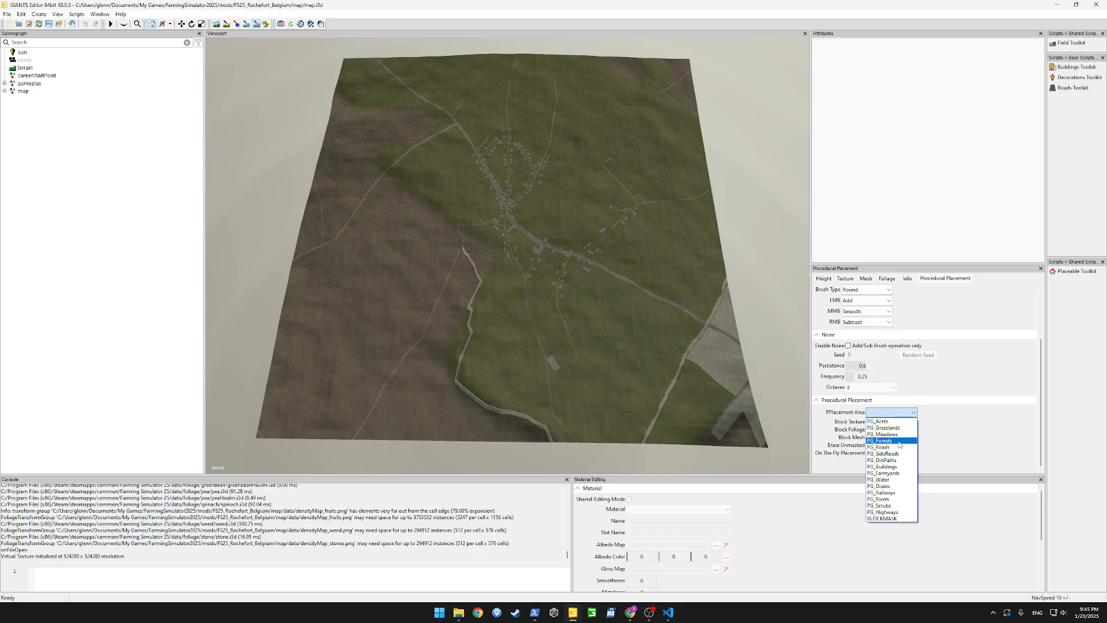
{"action": "left_click", "coordinate": [891, 423]}
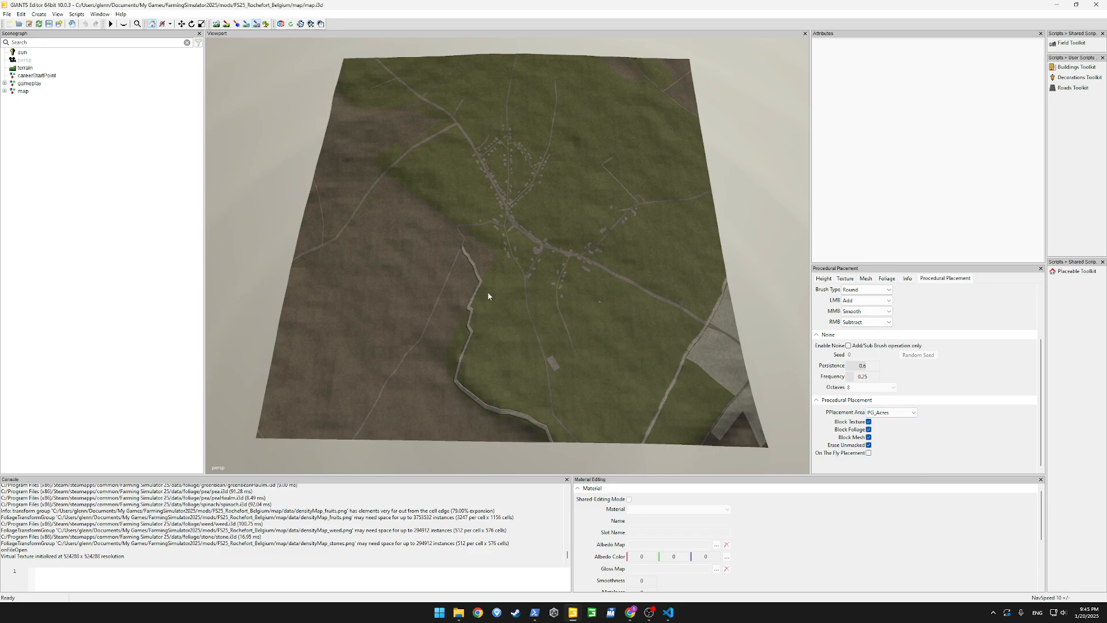
Paint a closed PG_Acres field outline on the grassland inside the main road's bend and partly fill its interior
{"action": "left_click", "coordinate": [255, 26]}
{"action": "left_click_drag", "start_coordinate": [406, 266], "coordinate": [429, 233], "text": "alt"}
{"action": "scroll", "coordinate": [430, 234], "scroll_direction": "up", "scroll_amount": 8}
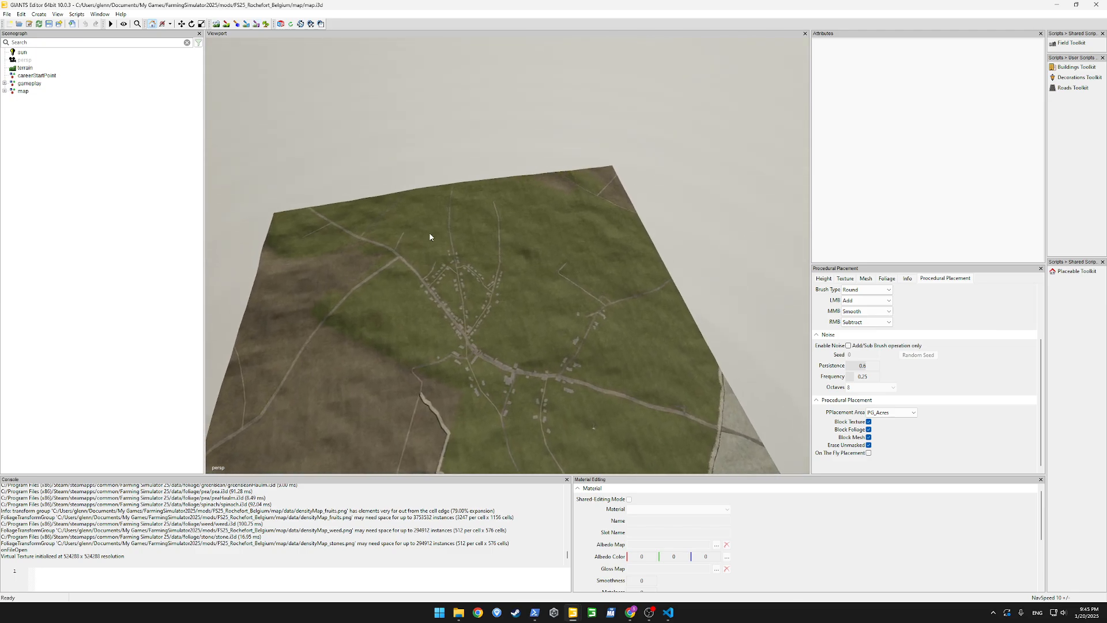
{"action": "scroll", "coordinate": [430, 234], "scroll_direction": "up", "scroll_amount": 10}
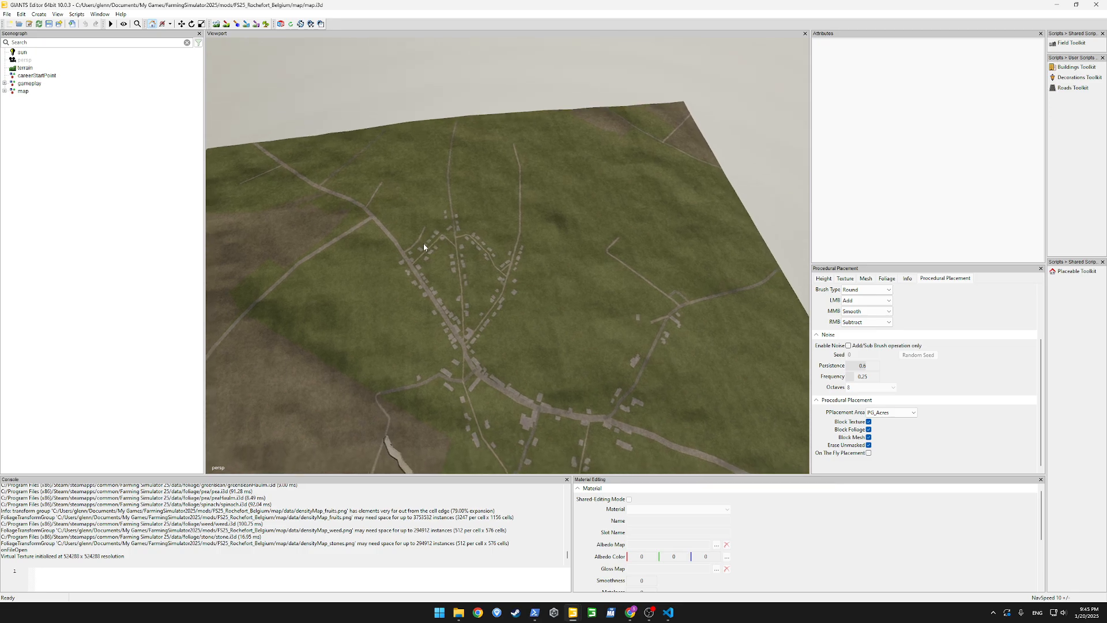
{"action": "scroll", "coordinate": [455, 268], "scroll_direction": "up", "scroll_amount": 10}
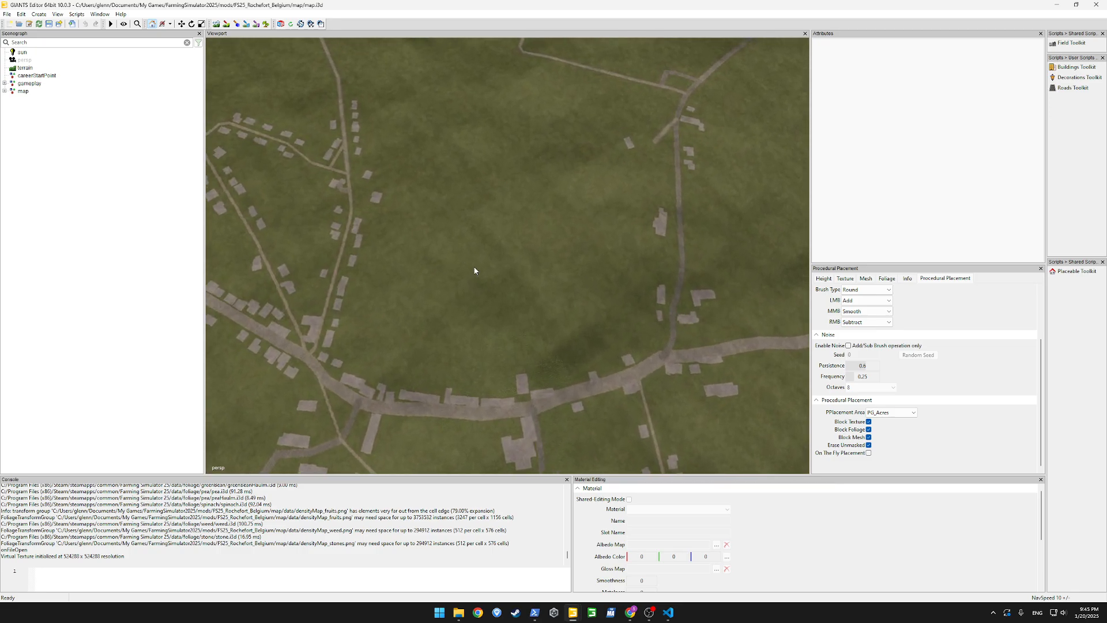
{"action": "left_click", "coordinate": [255, 25]}
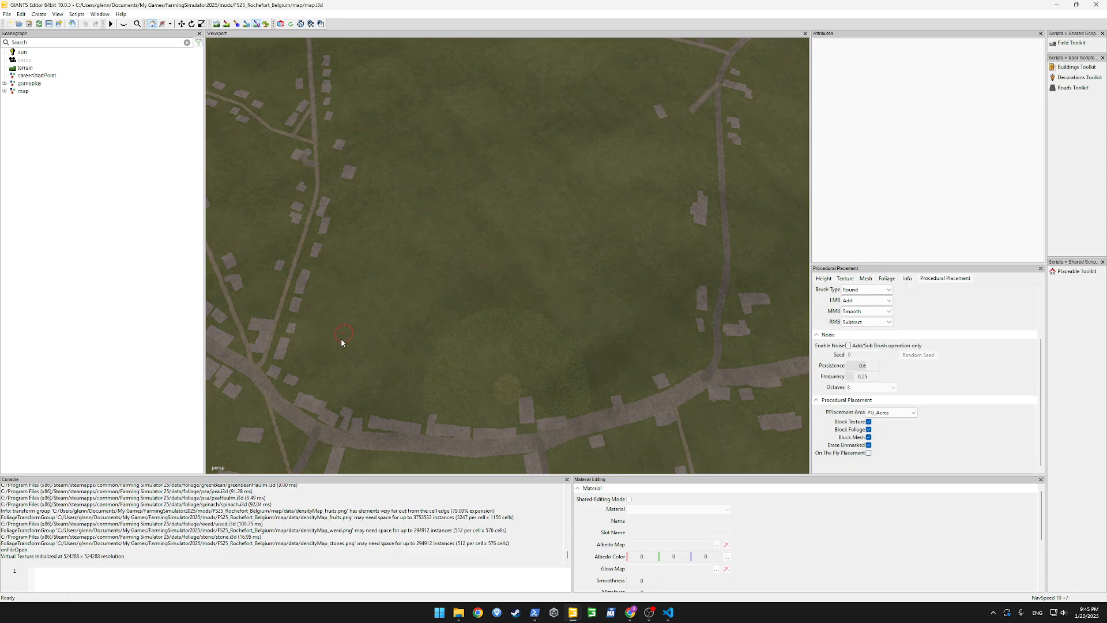
{"action": "mouse_move", "coordinate": [319, 359]}
{"action": "left_mouse_down"}
{"action": "mouse_move", "coordinate": [362, 210]}
{"action": "mouse_move", "coordinate": [460, 221]}
{"action": "mouse_move", "coordinate": [478, 272]}
{"action": "left_mouse_up"}
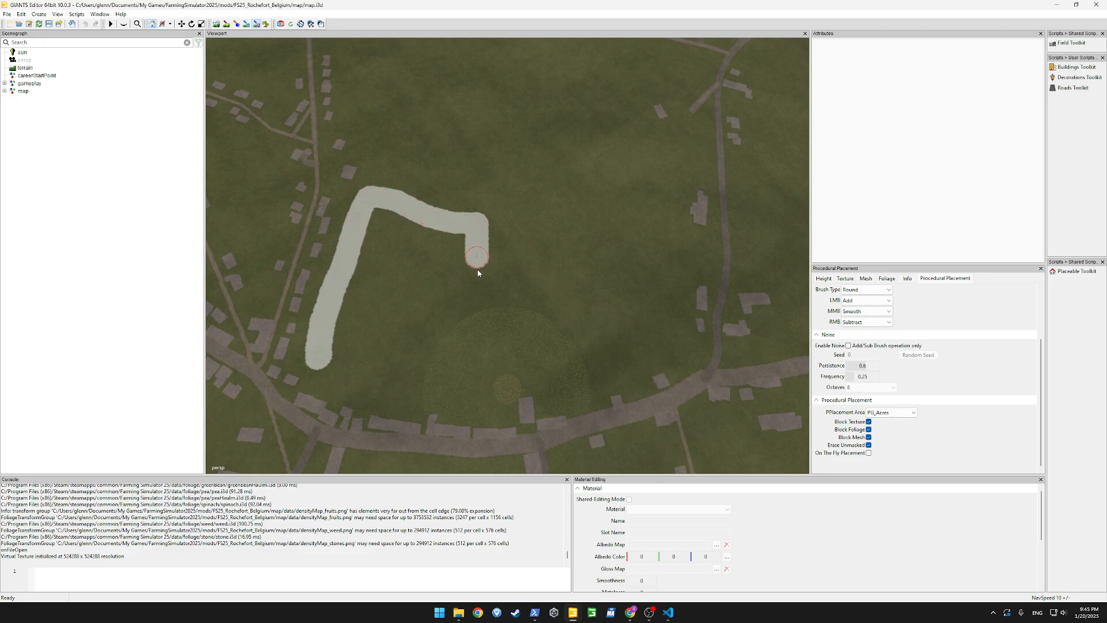
{"action": "left_click_drag", "start_coordinate": [486, 340], "coordinate": [488, 378]}
{"action": "mouse_move", "coordinate": [404, 375]}
{"action": "left_mouse_down"}
{"action": "mouse_move", "coordinate": [332, 370]}
{"action": "mouse_move", "coordinate": [324, 337]}
{"action": "mouse_move", "coordinate": [380, 299]}
{"action": "mouse_move", "coordinate": [364, 348]}
{"action": "mouse_move", "coordinate": [392, 345]}
{"action": "left_mouse_up"}
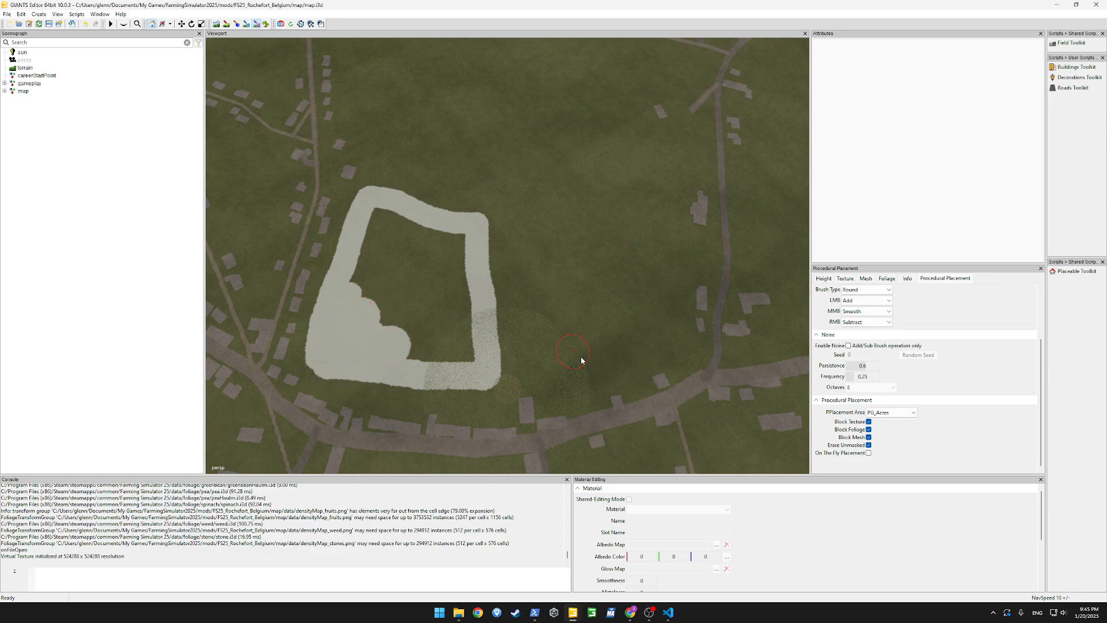
Paint a large filled acre field beside the first one and fill the rest of the first field
{"action": "left_click_drag", "start_coordinate": [553, 366], "coordinate": [610, 354]}
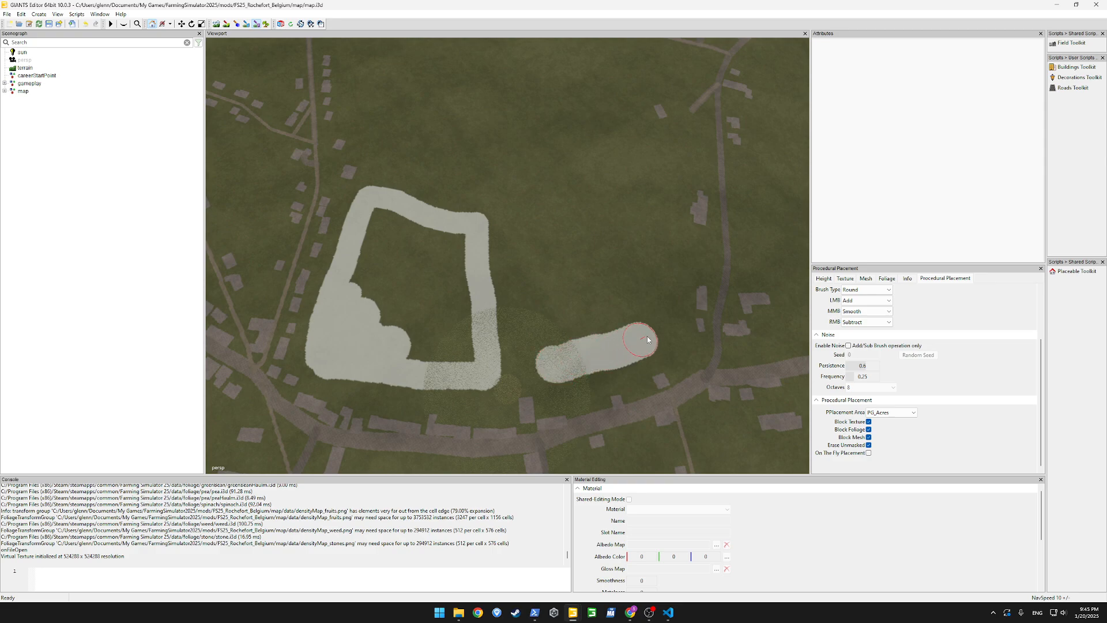
{"action": "mouse_move", "coordinate": [650, 202]}
{"action": "left_mouse_down"}
{"action": "mouse_move", "coordinate": [633, 133]}
{"action": "mouse_move", "coordinate": [602, 103]}
{"action": "mouse_move", "coordinate": [502, 109]}
{"action": "mouse_move", "coordinate": [533, 373]}
{"action": "mouse_move", "coordinate": [636, 297]}
{"action": "mouse_move", "coordinate": [624, 261]}
{"action": "mouse_move", "coordinate": [573, 316]}
{"action": "mouse_move", "coordinate": [523, 123]}
{"action": "mouse_move", "coordinate": [588, 114]}
{"action": "mouse_move", "coordinate": [628, 187]}
{"action": "mouse_move", "coordinate": [601, 312]}
{"action": "mouse_move", "coordinate": [570, 153]}
{"action": "mouse_move", "coordinate": [588, 231]}
{"action": "left_mouse_up"}
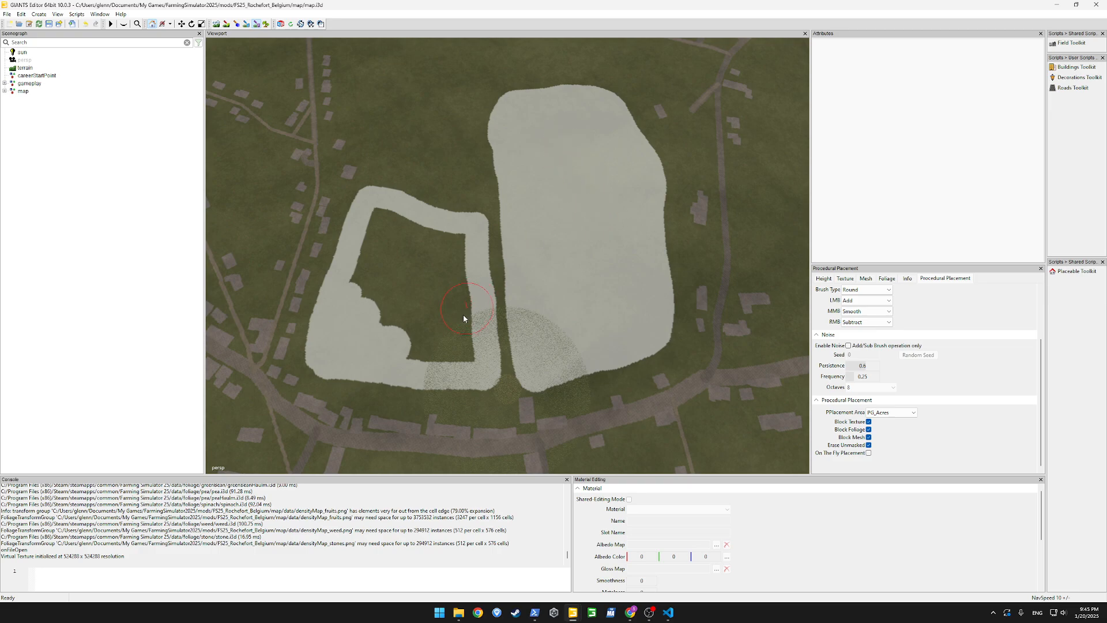
{"action": "left_click_drag", "start_coordinate": [448, 318], "coordinate": [455, 257]}
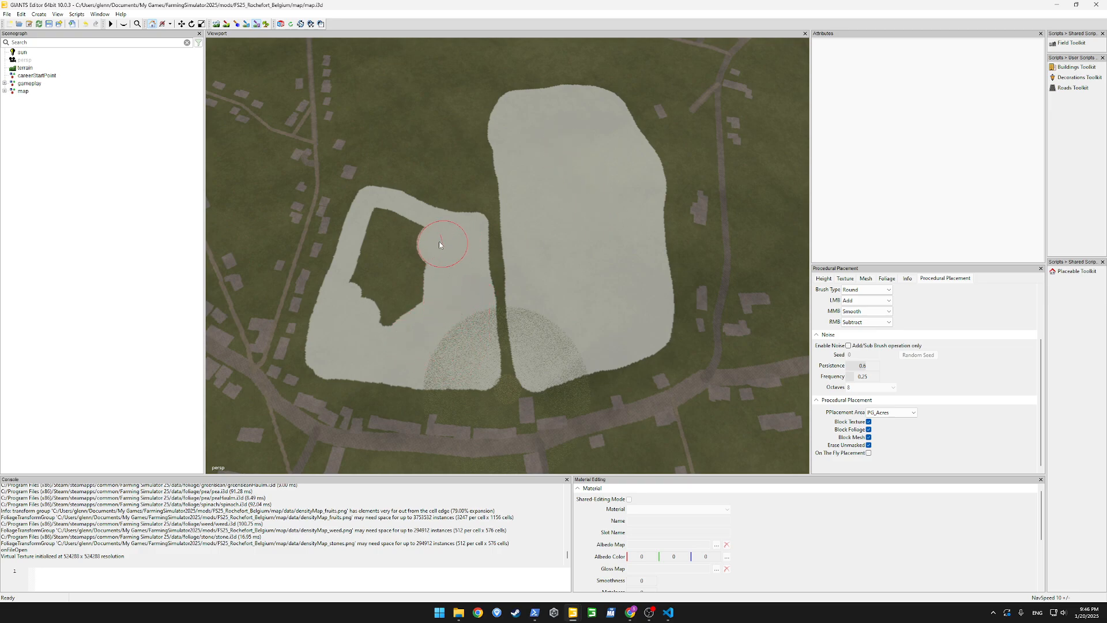
{"action": "mouse_move", "coordinate": [378, 301]}
{"action": "left_mouse_down"}
{"action": "mouse_move", "coordinate": [410, 272]}
{"action": "mouse_move", "coordinate": [366, 279]}
{"action": "mouse_move", "coordinate": [397, 267]}
{"action": "left_mouse_up"}
Paint and fill a third acre field on the grassland beyond the two painted fields, beside the village road
{"action": "mouse_move", "coordinate": [335, 100]}
{"action": "left_mouse_down", "text": "alt"}
{"action": "mouse_move", "coordinate": [328, 143]}
{"action": "mouse_move", "coordinate": [357, 162]}
{"action": "left_mouse_up", "text": "alt"}
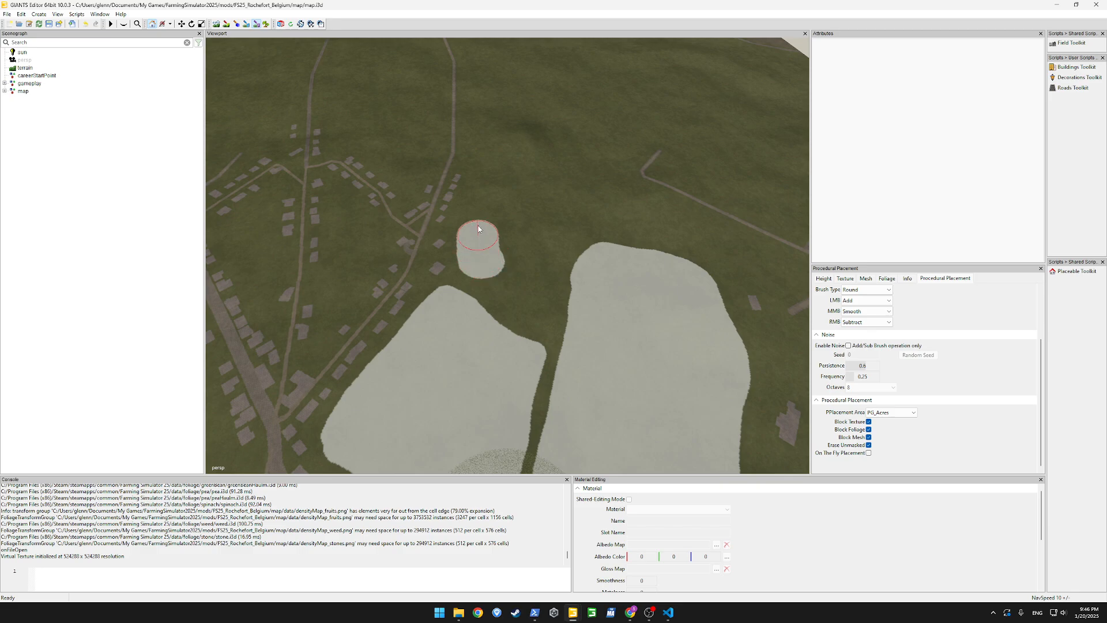
{"action": "mouse_move", "coordinate": [482, 115]}
{"action": "left_mouse_down"}
{"action": "mouse_move", "coordinate": [550, 109]}
{"action": "mouse_move", "coordinate": [620, 132]}
{"action": "mouse_move", "coordinate": [610, 164]}
{"action": "mouse_move", "coordinate": [543, 240]}
{"action": "left_mouse_up"}
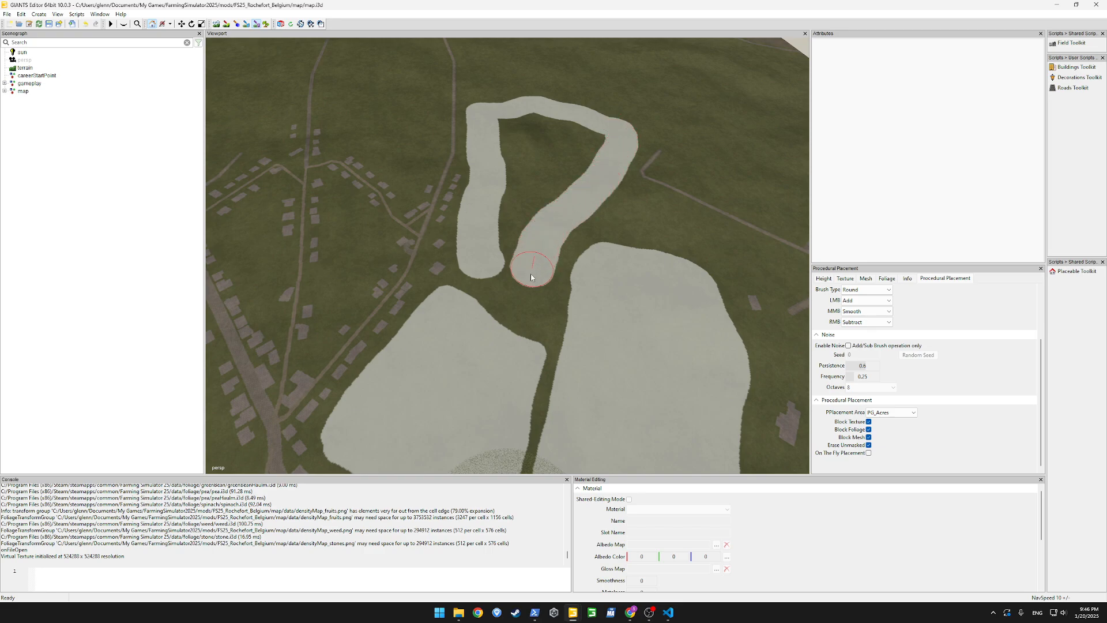
{"action": "mouse_move", "coordinate": [489, 274]}
{"action": "left_mouse_down"}
{"action": "mouse_move", "coordinate": [507, 118]}
{"action": "mouse_move", "coordinate": [560, 118]}
{"action": "mouse_move", "coordinate": [593, 144]}
{"action": "mouse_move", "coordinate": [508, 234]}
{"action": "mouse_move", "coordinate": [529, 140]}
{"action": "mouse_move", "coordinate": [559, 153]}
{"action": "left_mouse_up"}
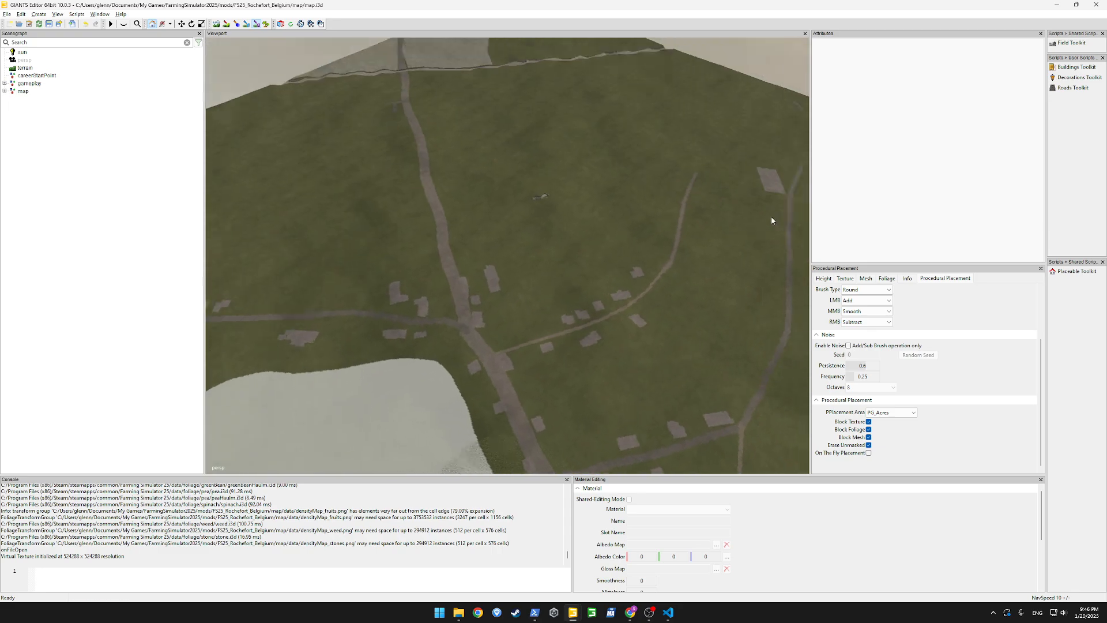
Paint a fourth acre field across the main road, between the long road and the curved side road with houses
{"action": "mouse_move", "coordinate": [771, 217]}
{"action": "left_mouse_down", "text": "alt"}
{"action": "mouse_move", "coordinate": [628, 274]}
{"action": "mouse_move", "coordinate": [675, 181]}
{"action": "mouse_move", "coordinate": [749, 228]}
{"action": "left_mouse_up", "text": "alt"}
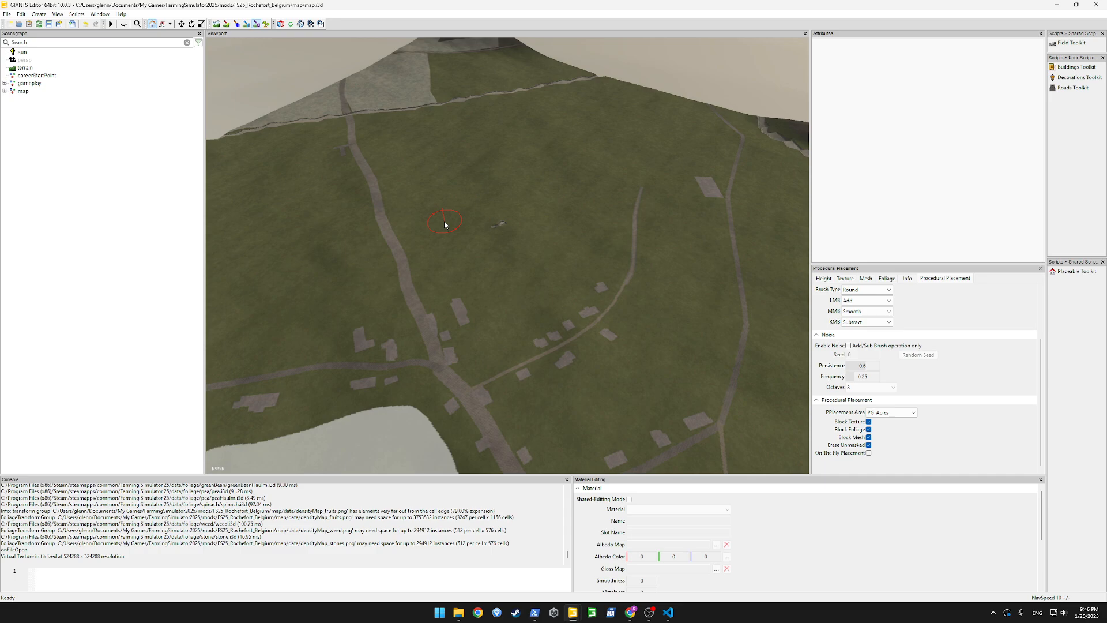
{"action": "left_click_drag", "start_coordinate": [435, 250], "coordinate": [508, 300]}
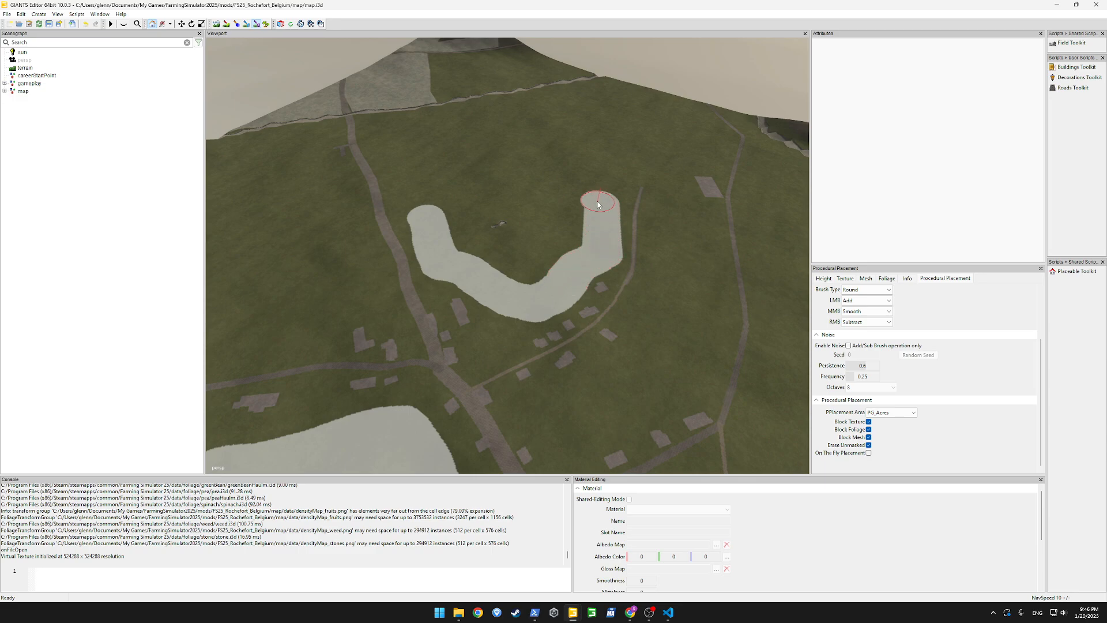
{"action": "left_click_drag", "start_coordinate": [598, 204], "coordinate": [568, 225]}
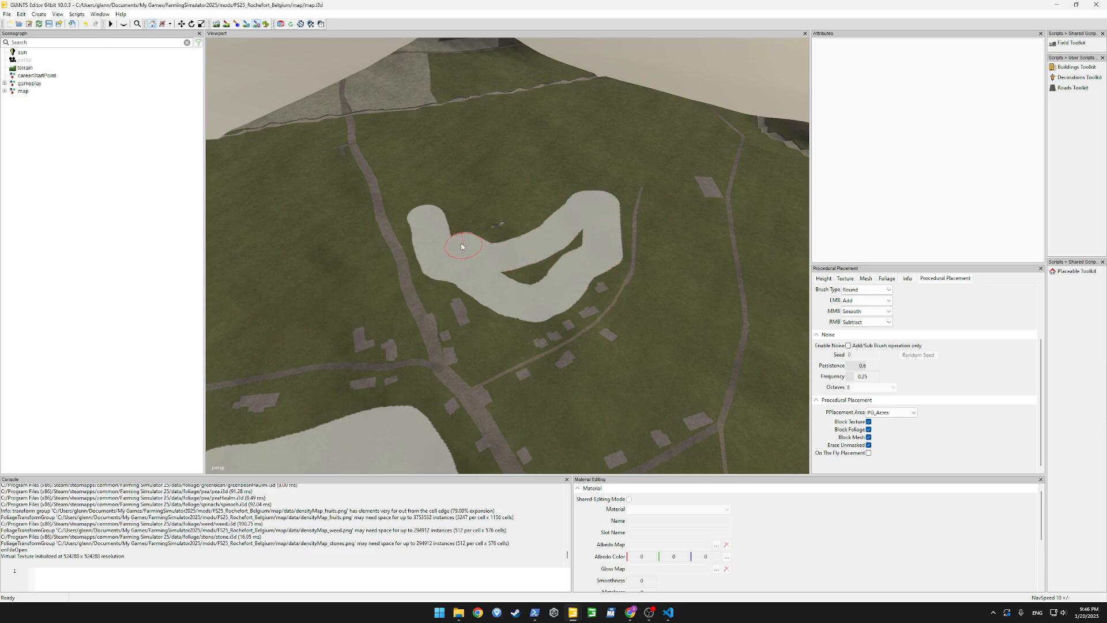
{"action": "mouse_move", "coordinate": [455, 220]}
{"action": "left_mouse_down"}
{"action": "mouse_move", "coordinate": [449, 230]}
{"action": "mouse_move", "coordinate": [510, 242]}
{"action": "mouse_move", "coordinate": [562, 213]}
{"action": "mouse_move", "coordinate": [573, 233]}
{"action": "mouse_move", "coordinate": [519, 282]}
{"action": "mouse_move", "coordinate": [627, 302]}
{"action": "mouse_move", "coordinate": [684, 295]}
{"action": "left_mouse_up"}
Paint and fill an acre field along the winding stream and paint another one next to it above the road
{"action": "left_click_drag", "start_coordinate": [509, 300], "coordinate": [514, 291]}
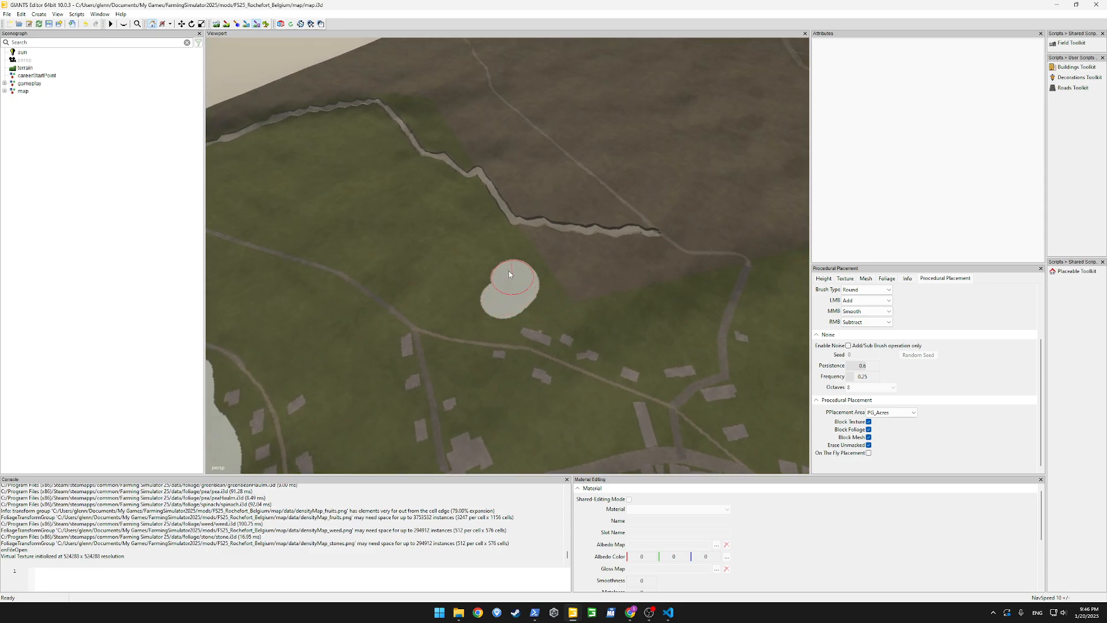
{"action": "left_click_drag", "start_coordinate": [455, 200], "coordinate": [408, 190]}
{"action": "mouse_move", "coordinate": [400, 242]}
{"action": "left_mouse_down"}
{"action": "mouse_move", "coordinate": [398, 272]}
{"action": "mouse_move", "coordinate": [452, 310]}
{"action": "mouse_move", "coordinate": [436, 265]}
{"action": "left_mouse_up"}
{"action": "mouse_move", "coordinate": [428, 214]}
{"action": "left_mouse_down"}
{"action": "mouse_move", "coordinate": [483, 254]}
{"action": "mouse_move", "coordinate": [449, 249]}
{"action": "left_mouse_up"}
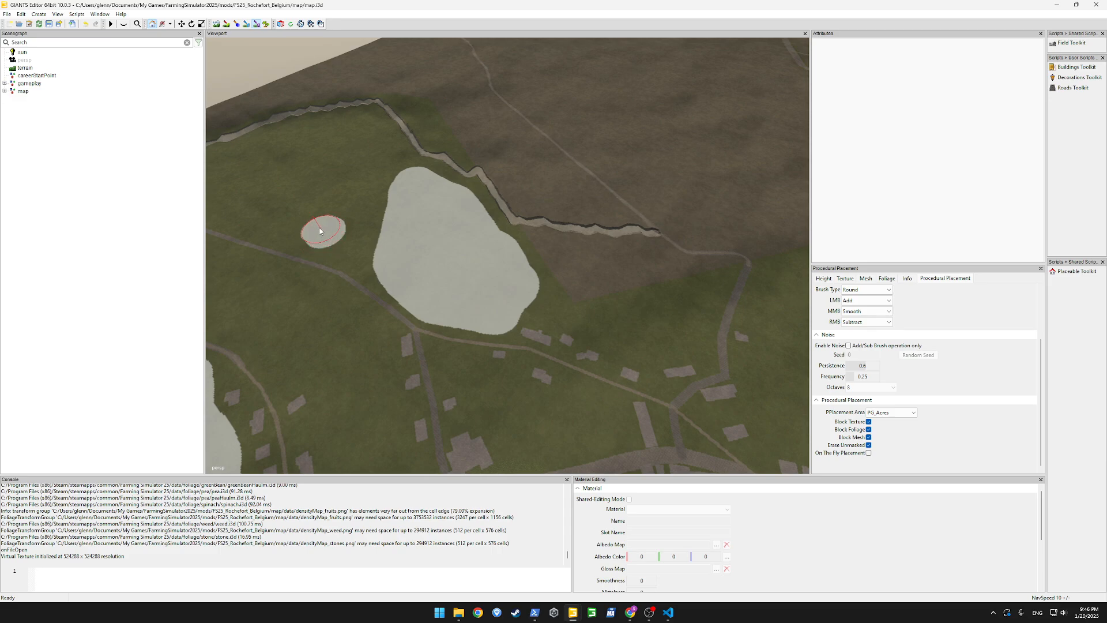
{"action": "mouse_move", "coordinate": [320, 231]}
{"action": "left_mouse_down"}
{"action": "mouse_move", "coordinate": [228, 199]}
{"action": "mouse_move", "coordinate": [274, 143]}
{"action": "mouse_move", "coordinate": [369, 122]}
{"action": "mouse_move", "coordinate": [388, 142]}
{"action": "mouse_move", "coordinate": [367, 163]}
{"action": "mouse_move", "coordinate": [345, 242]}
{"action": "mouse_move", "coordinate": [255, 171]}
{"action": "mouse_move", "coordinate": [320, 142]}
{"action": "mouse_move", "coordinate": [356, 155]}
{"action": "mouse_move", "coordinate": [310, 189]}
{"action": "mouse_move", "coordinate": [314, 151]}
{"action": "mouse_move", "coordinate": [320, 167]}
{"action": "mouse_move", "coordinate": [299, 142]}
{"action": "left_mouse_up"}
Save the map with the painted acre areas
{"action": "left_click_drag", "start_coordinate": [427, 242], "coordinate": [502, 269], "text": "alt"}
{"action": "scroll", "coordinate": [496, 251], "scroll_direction": "down", "scroll_amount": 3}
{"action": "scroll", "coordinate": [502, 270], "scroll_direction": "down", "scroll_amount": 1}
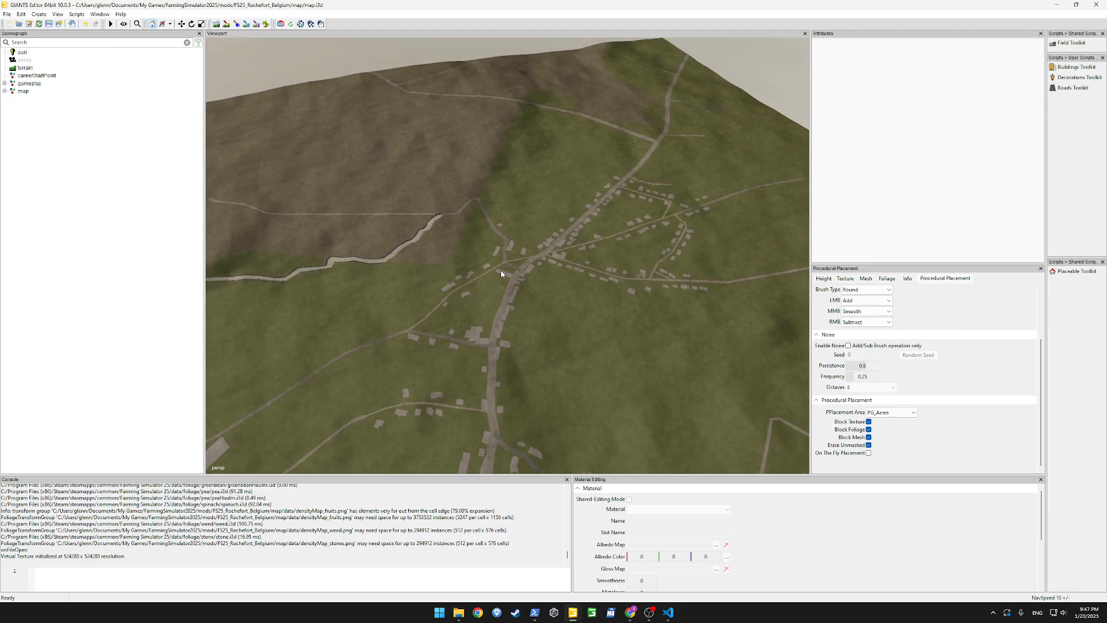
{"action": "key", "text": "ctrl+s"}
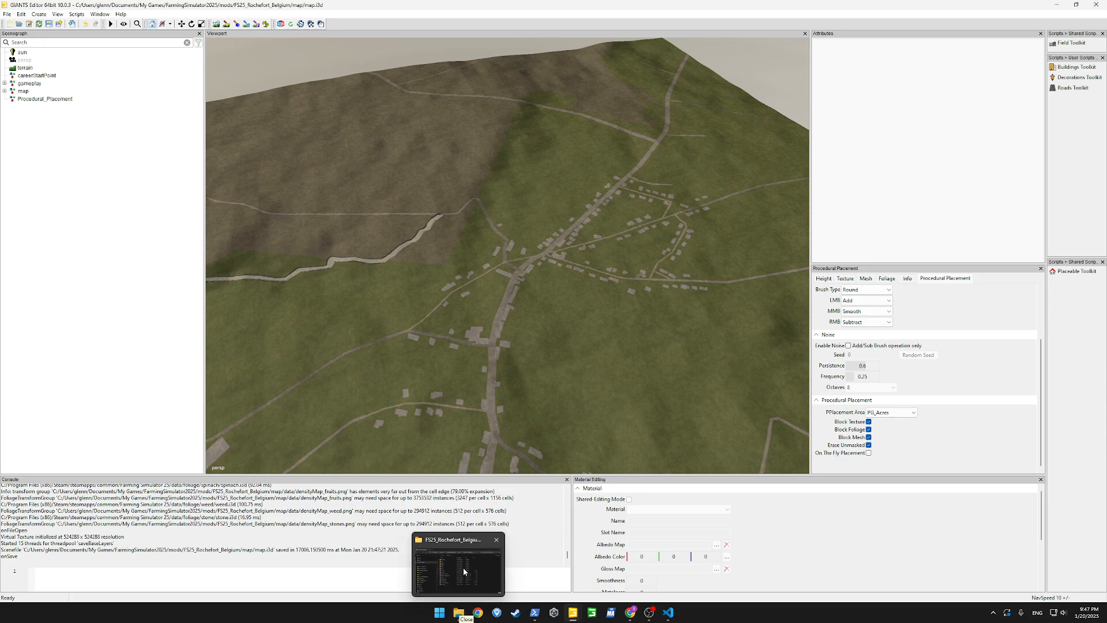
Open map.i3d from the map folder of the FS25_Rochefort_Belgium mod in File Explorer
{"action": "left_click", "coordinate": [462, 567]}
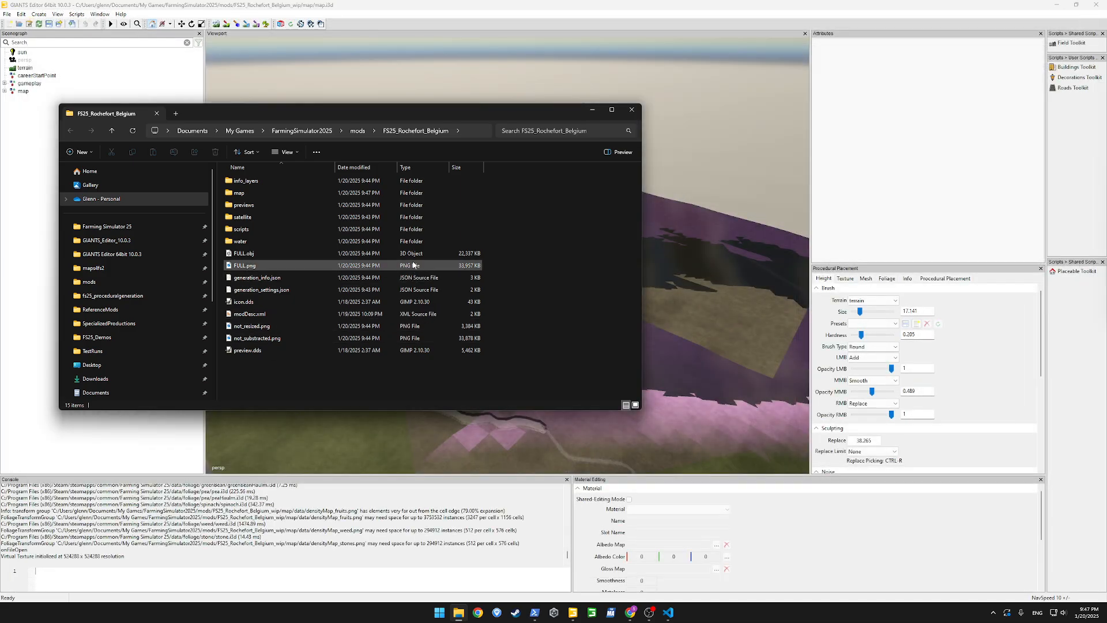
{"action": "double_click", "coordinate": [245, 194]}
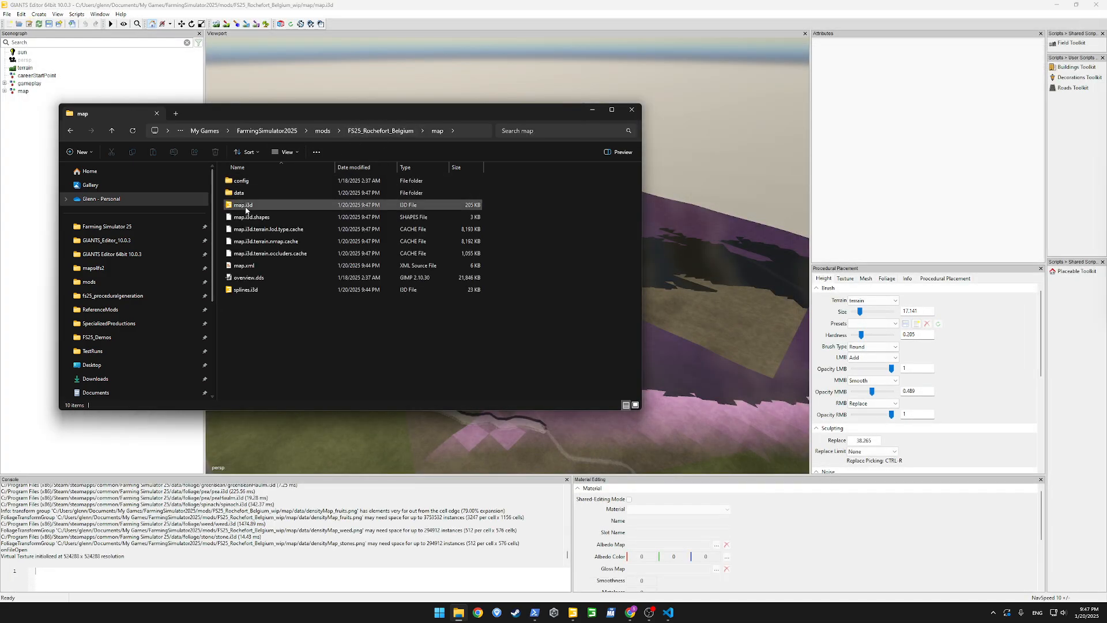
{"action": "double_click", "coordinate": [243, 206]}
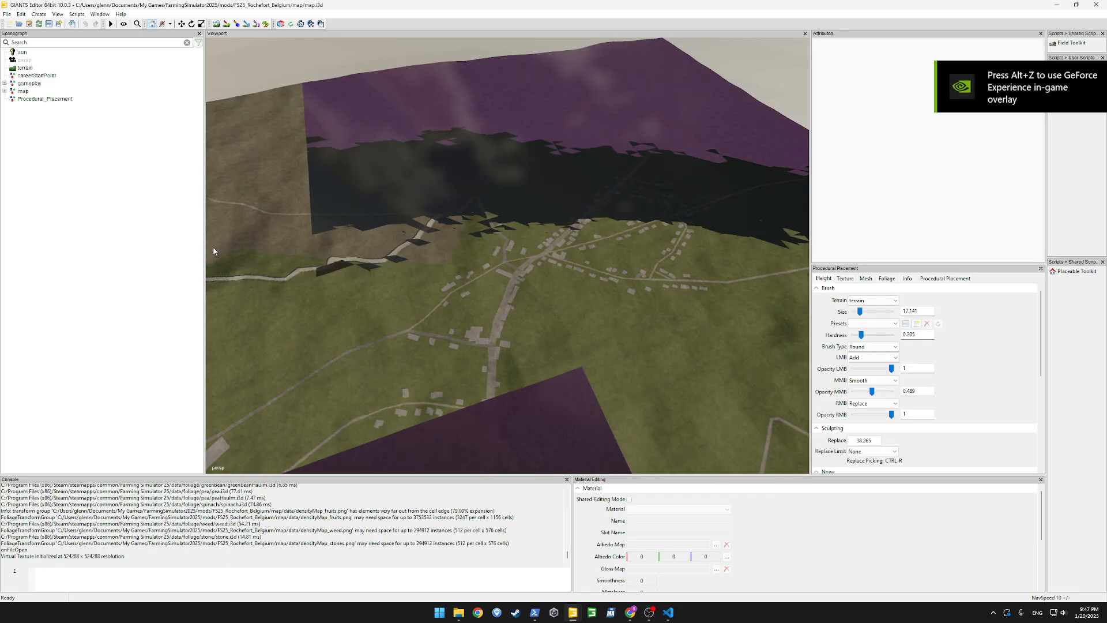
Enable Save_Acres as a main rule in the procedural placement rules, apply it and place the objects
{"action": "left_click_drag", "start_coordinate": [496, 254], "coordinate": [468, 249], "text": "alt"}
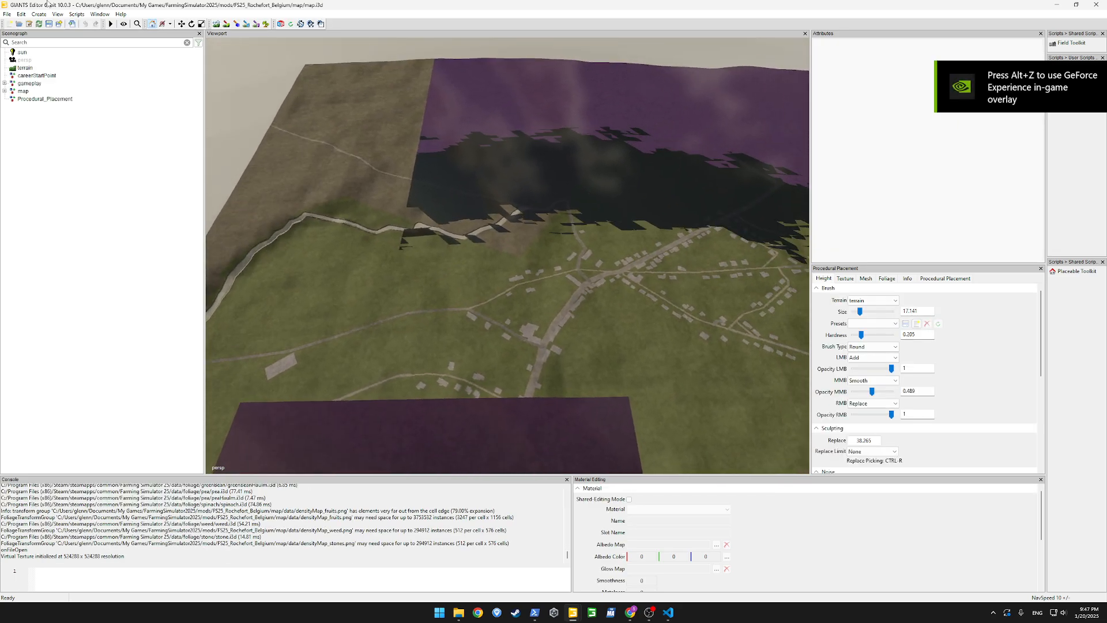
{"action": "left_click", "coordinate": [100, 14]}
{"action": "left_click", "coordinate": [138, 120]}
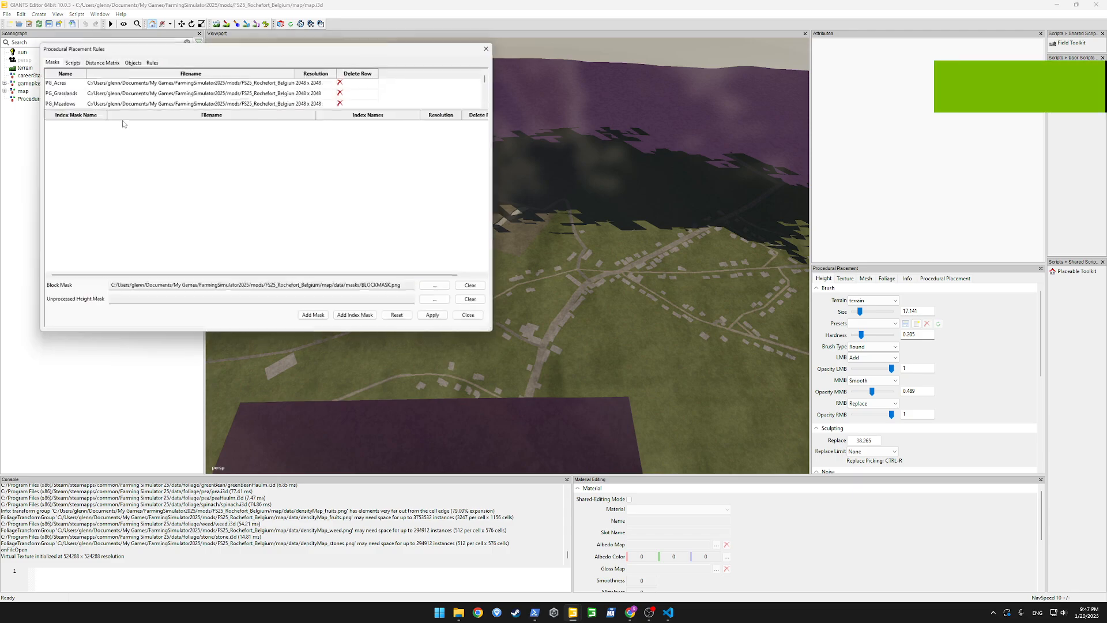
{"action": "left_click", "coordinate": [152, 61]}
{"action": "left_click_drag", "start_coordinate": [166, 81], "coordinate": [168, 112]}
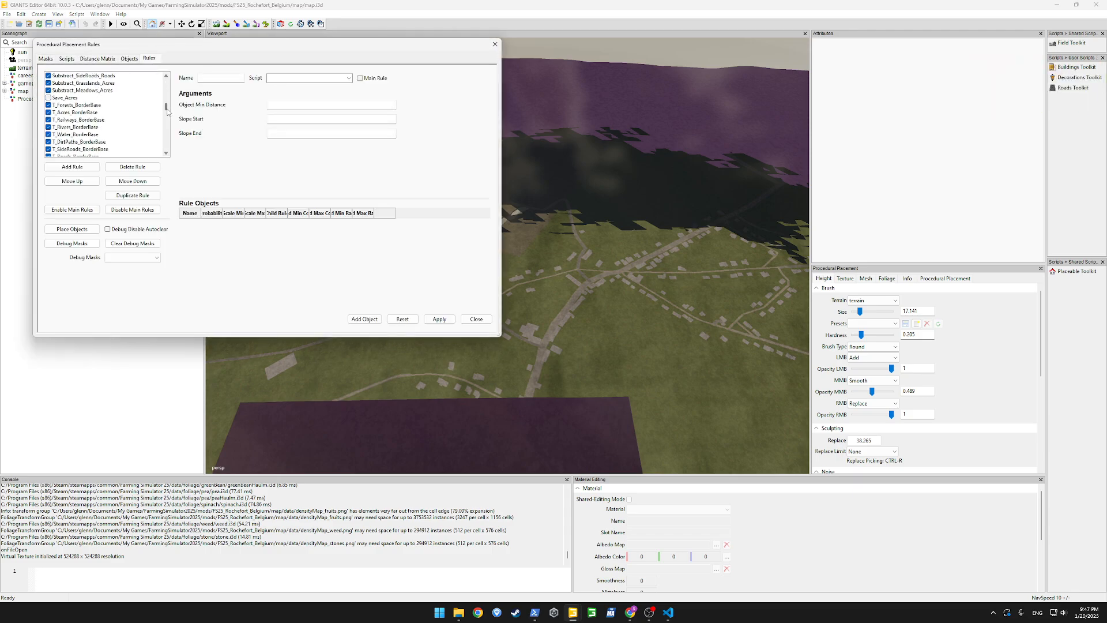
{"action": "left_click", "coordinate": [71, 99]}
{"action": "left_click", "coordinate": [361, 79]}
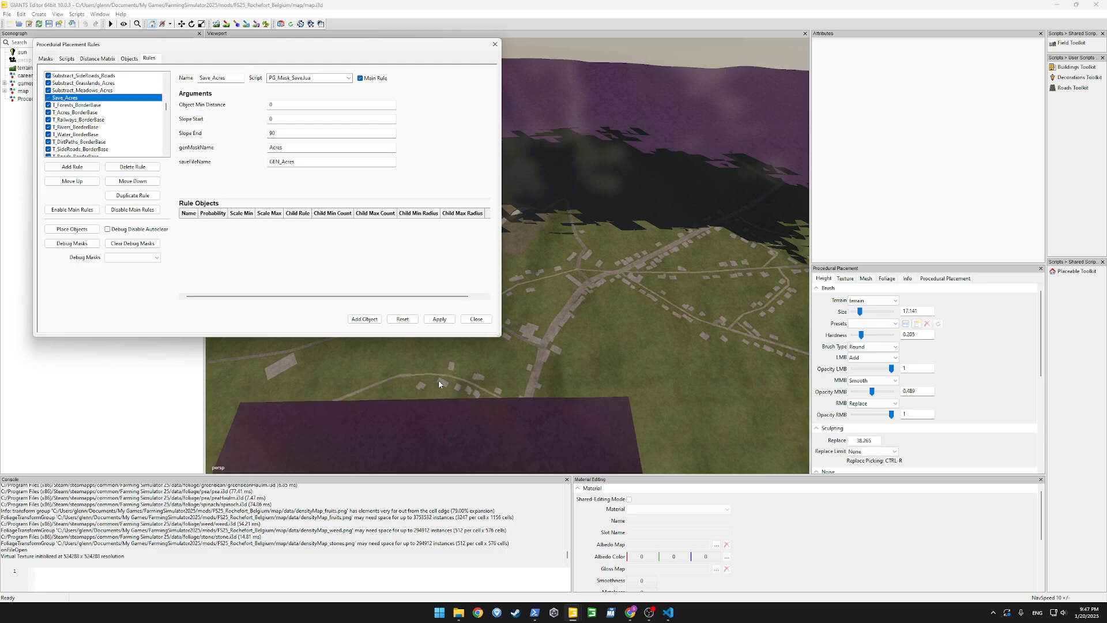
{"action": "left_click", "coordinate": [439, 319]}
{"action": "left_click", "coordinate": [72, 229]}
Switch to the FS25_Rochefort_Belgium_wip map and import splines.i3d from the FS25_Rochefort_Belgium map folder into its scene
{"action": "mouse_move", "coordinate": [577, 618]}
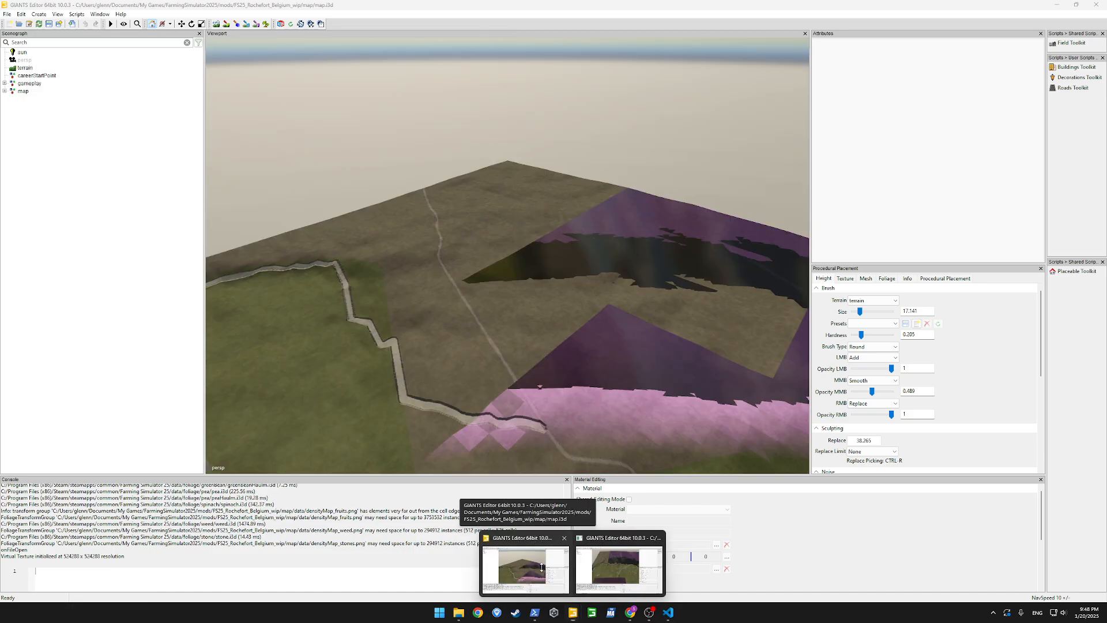
{"action": "left_click", "coordinate": [547, 571]}
{"action": "left_click_drag", "start_coordinate": [555, 318], "coordinate": [642, 390], "text": "alt"}
{"action": "scroll", "coordinate": [659, 364], "scroll_direction": "down", "scroll_amount": 8}
{"action": "scroll", "coordinate": [641, 378], "scroll_direction": "down", "scroll_amount": 8}
{"action": "scroll", "coordinate": [641, 391], "scroll_direction": "down", "scroll_amount": 5}
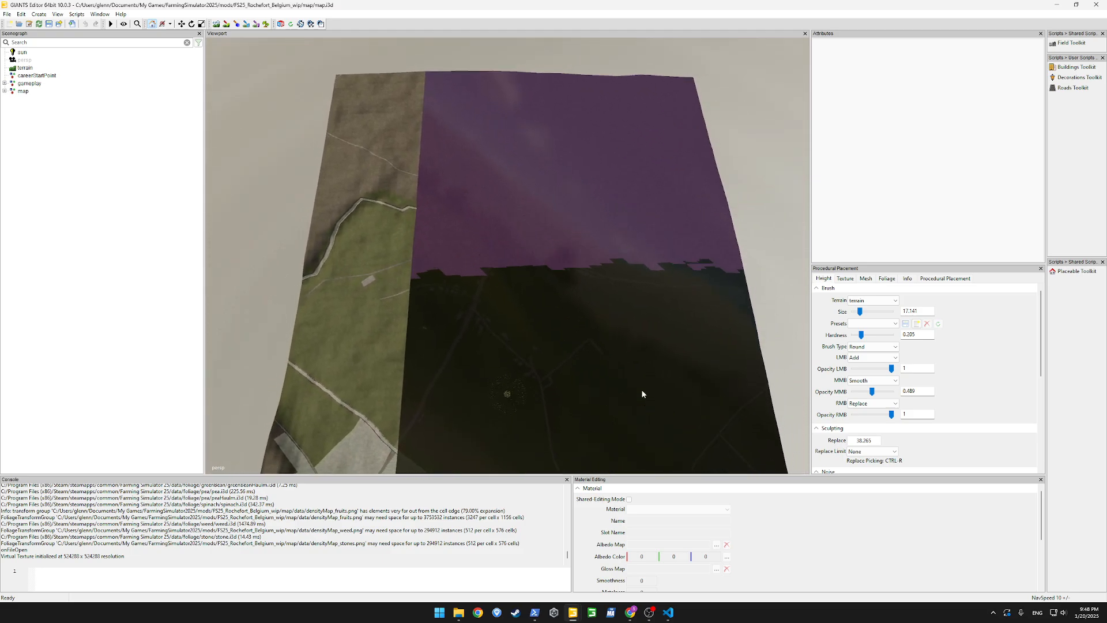
{"action": "key", "text": "alt+Tab"}
{"action": "key", "text": "alt+Tab"}
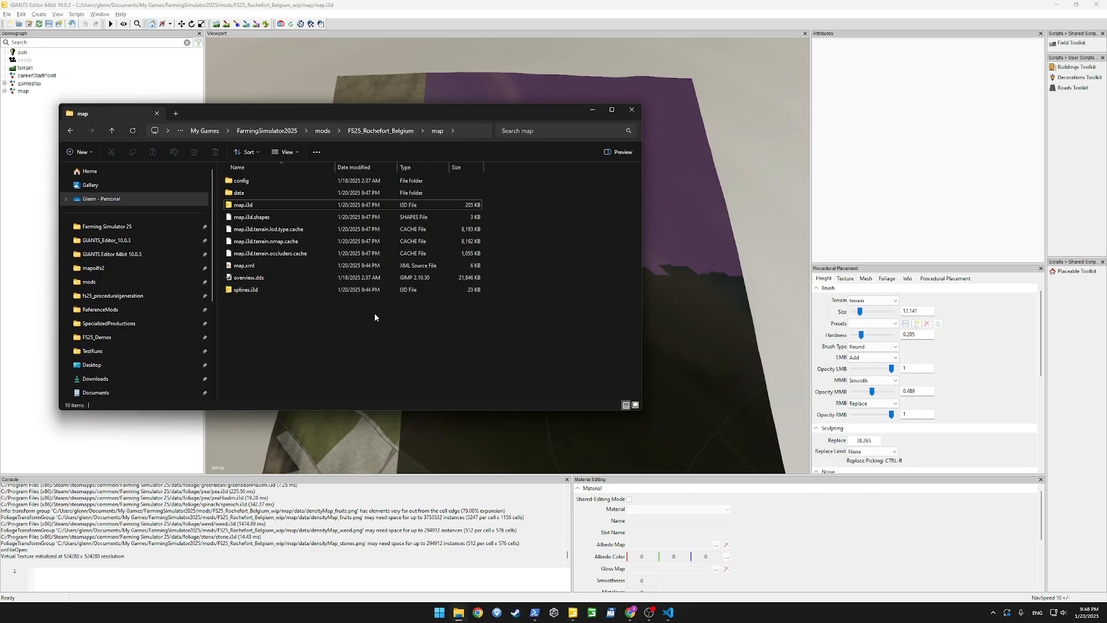
{"action": "mouse_move", "coordinate": [248, 289]}
{"action": "left_mouse_down"}
{"action": "mouse_move", "coordinate": [65, 192]}
{"action": "mouse_move", "coordinate": [32, 149]}
{"action": "left_mouse_up"}
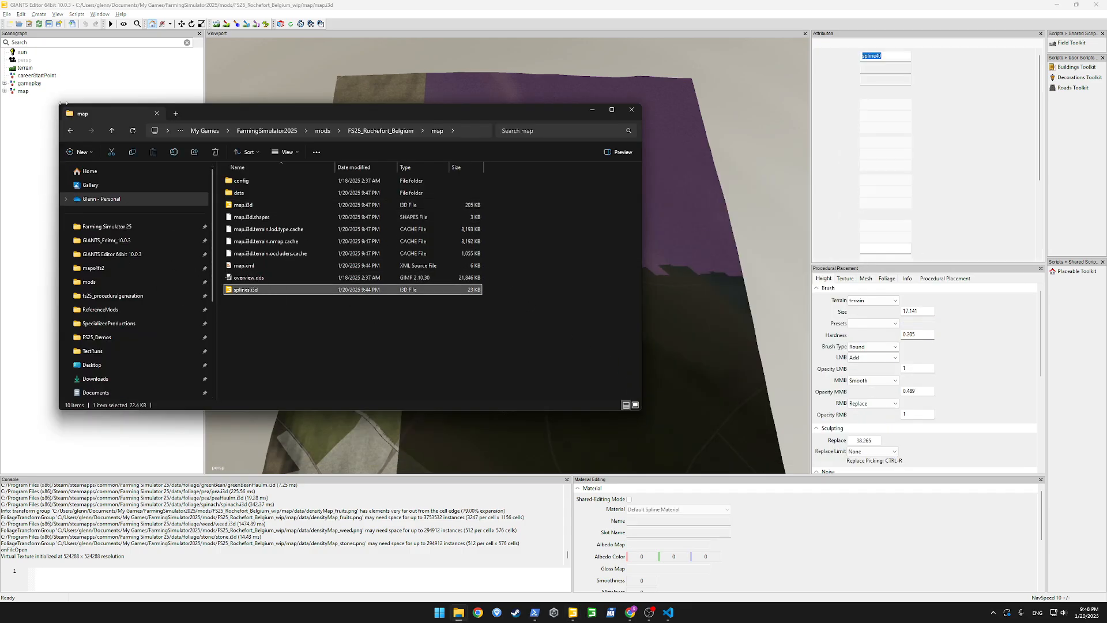
{"action": "left_click", "coordinate": [596, 110]}
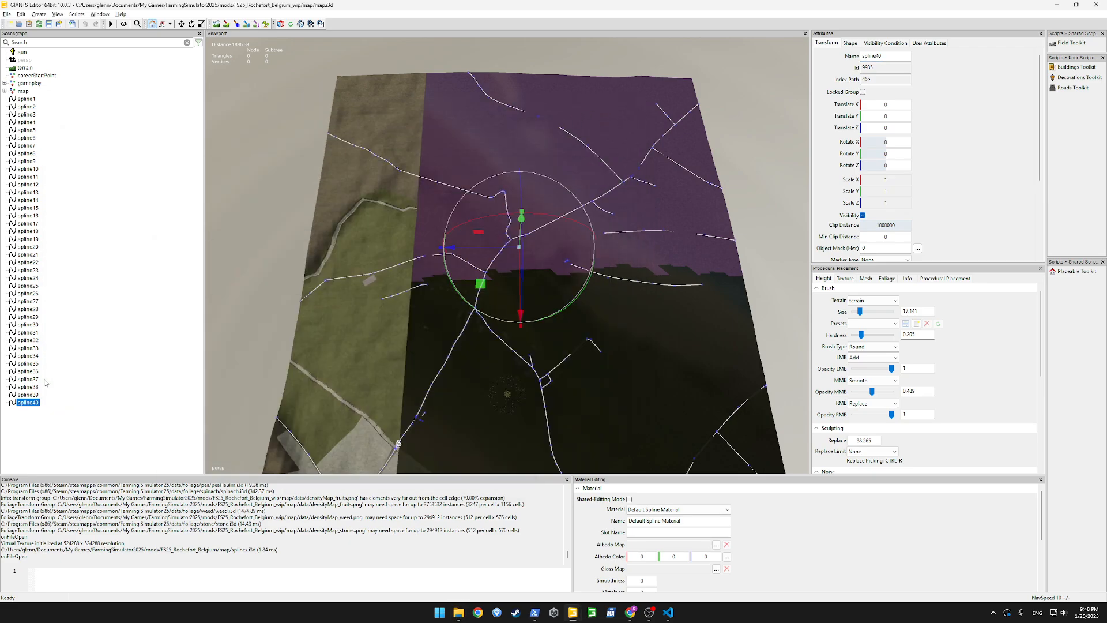
Examine the imported road splines from spline40 back past spline29 to see which ones follow the main roads
{"action": "scroll", "coordinate": [461, 293], "scroll_direction": "down", "scroll_amount": 3}
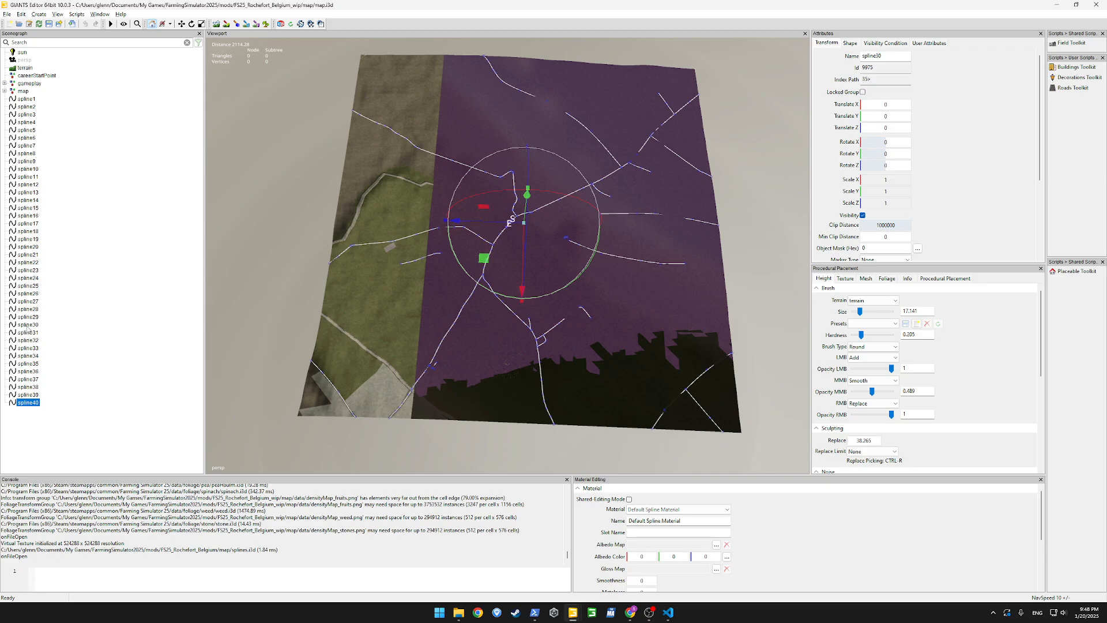
{"action": "left_click", "coordinate": [27, 325]}
{"action": "left_click", "coordinate": [33, 403], "text": "shift"}
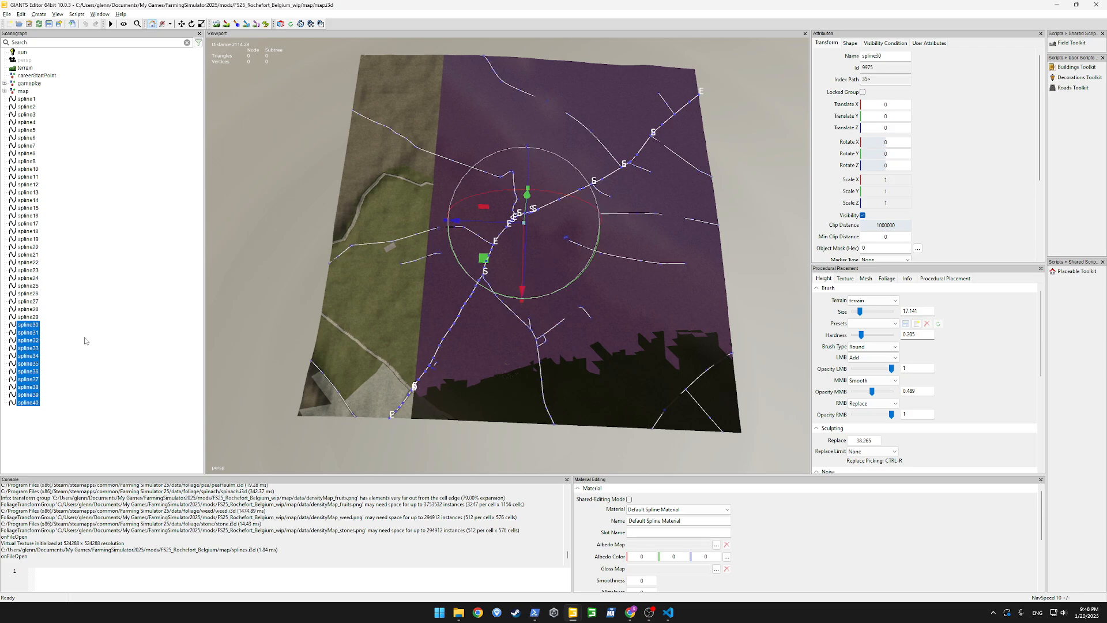
{"action": "left_click", "coordinate": [28, 317]}
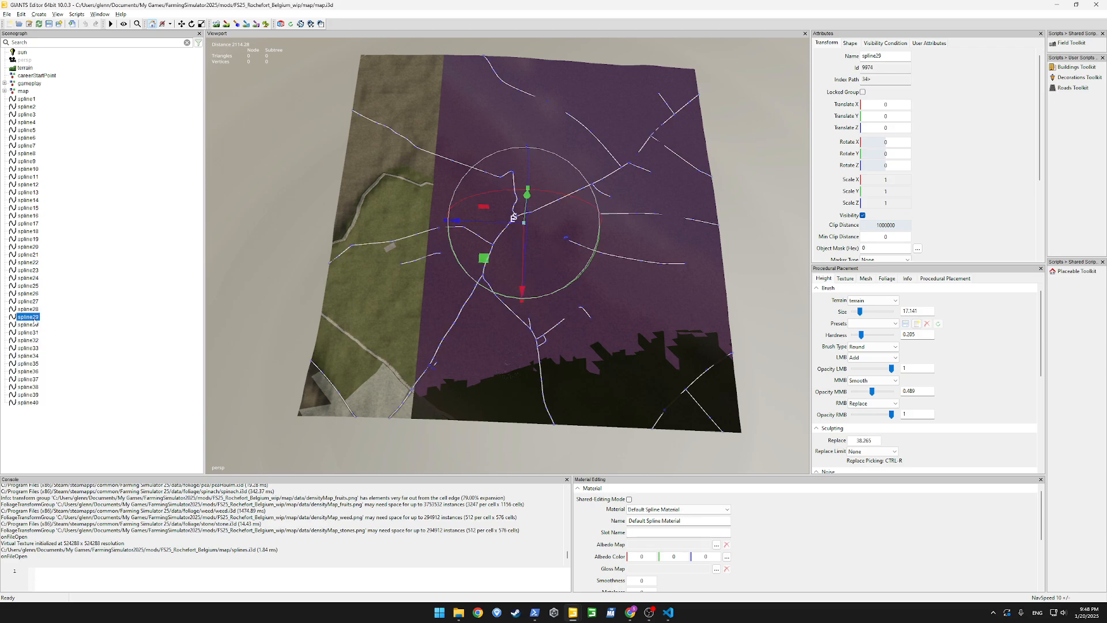
{"action": "key", "text": "Up"}
{"action": "key", "text": "Up"}
{"action": "key", "text": "Up"}
Group spline27 through spline40 in a transform group named MainRoadSplines
{"action": "key", "text": "Up"}
{"action": "key", "text": "Up"}
{"action": "key", "text": "Up"}
{"action": "key", "text": "Down"}
{"action": "key", "text": "Down"}
{"action": "key", "text": "Down"}
{"action": "key", "text": "Down"}
{"action": "key", "text": "Down"}
{"action": "key", "text": "Up"}
{"action": "left_click", "coordinate": [33, 316]}
{"action": "key", "text": "Up"}
{"action": "key", "text": "Up"}
{"action": "left_click", "coordinate": [26, 402], "text": "shift"}
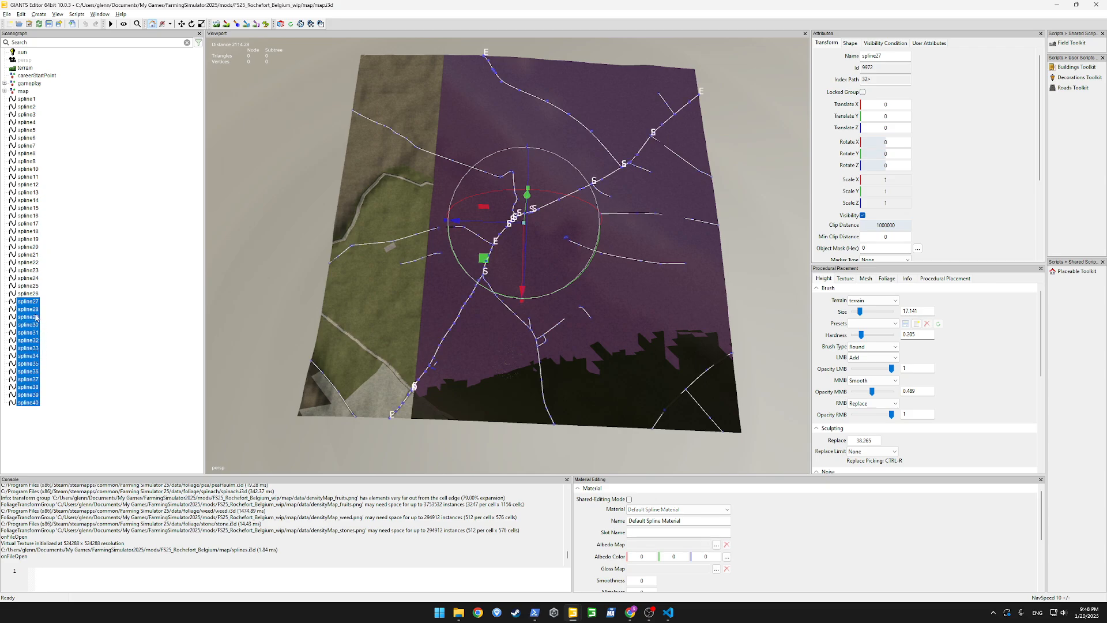
{"action": "right_click", "coordinate": [35, 302]}
{"action": "left_click", "coordinate": [60, 350]}
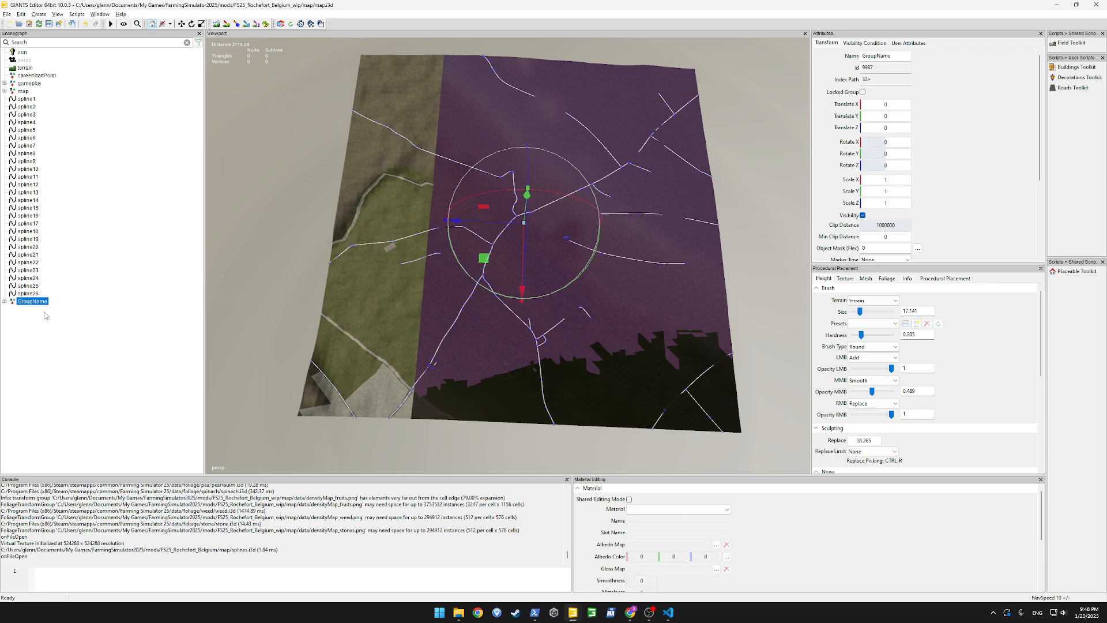
{"action": "double_click", "coordinate": [35, 301]}
{"action": "type", "text": "M"}
{"action": "type", "text": "ainRoadSplines"}
{"action": "key", "text": "Return"}
Group spline1 through spline26 in a transform group named SideRoadSplines
{"action": "left_click", "coordinate": [29, 100]}
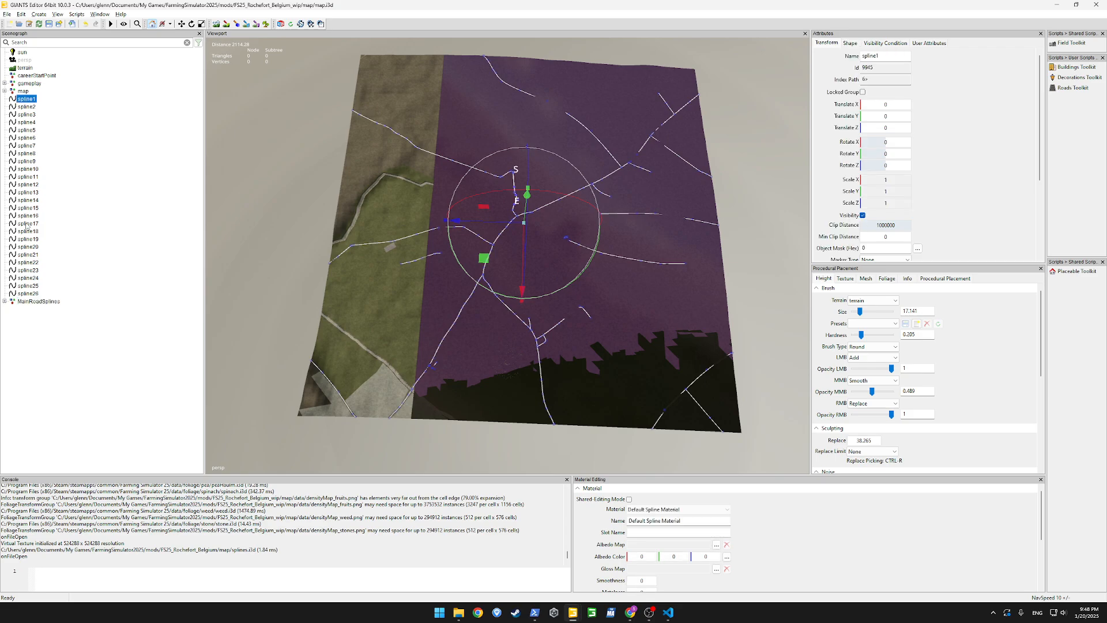
{"action": "left_click", "coordinate": [26, 294], "text": "shift"}
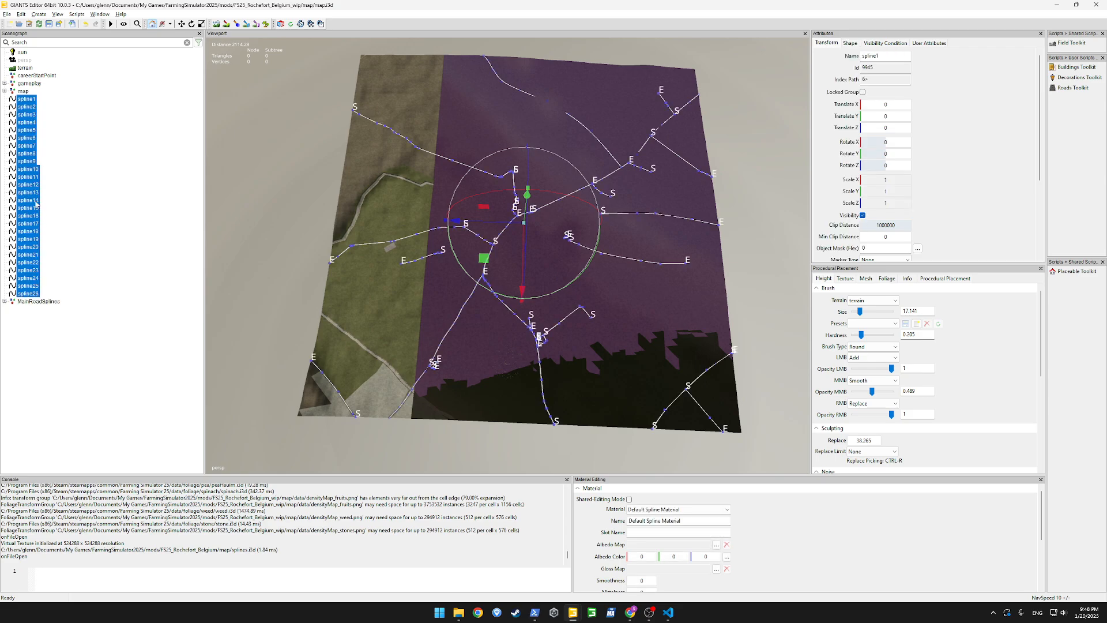
{"action": "right_click", "coordinate": [36, 201]}
{"action": "left_click", "coordinate": [67, 249]}
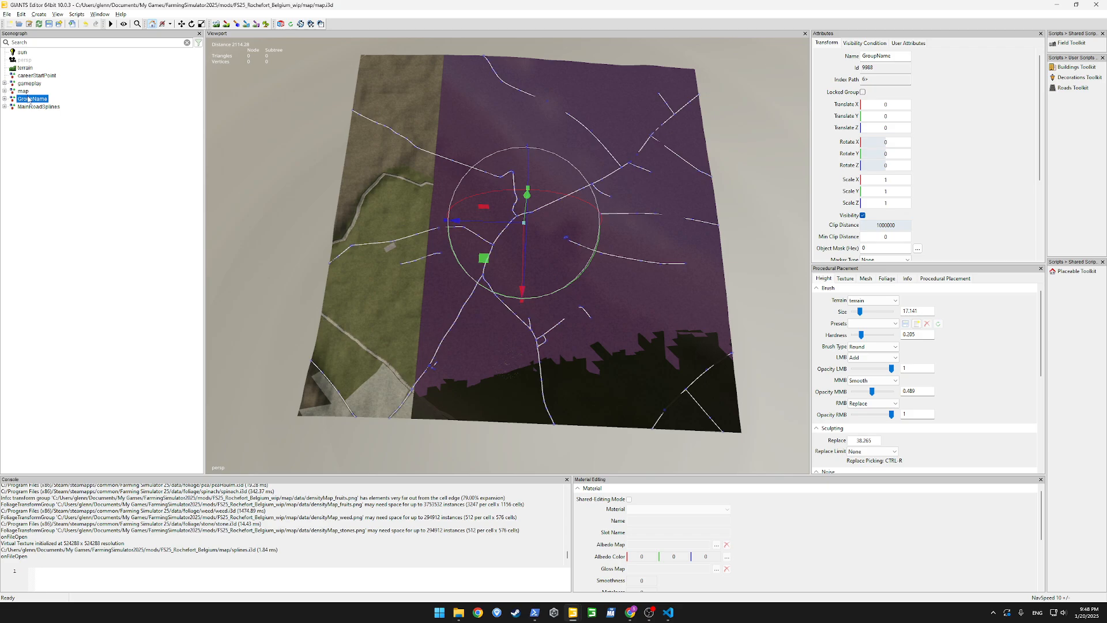
{"action": "double_click", "coordinate": [29, 98]}
{"action": "type", "text": "SideRoadSplines"}
{"action": "key", "text": "Return"}
{"action": "left_click", "coordinate": [300, 241]}
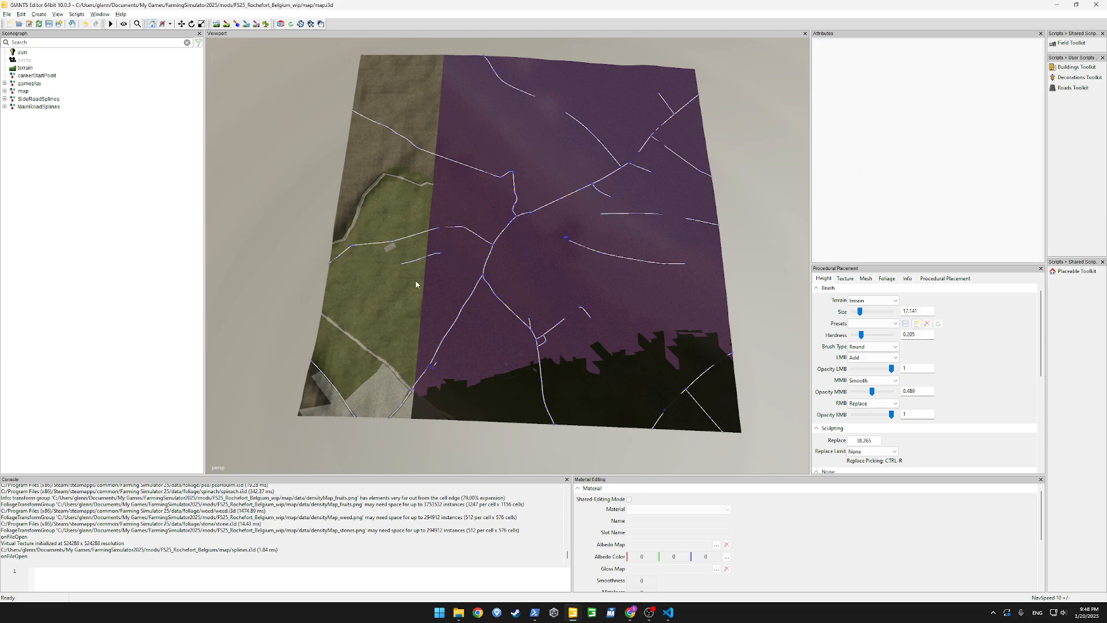
Compare the PG_DirtPaths placement area with the road splines, switching to PG_Acres and back, and leave procedural placement painting
{"action": "left_click", "coordinate": [257, 24]}
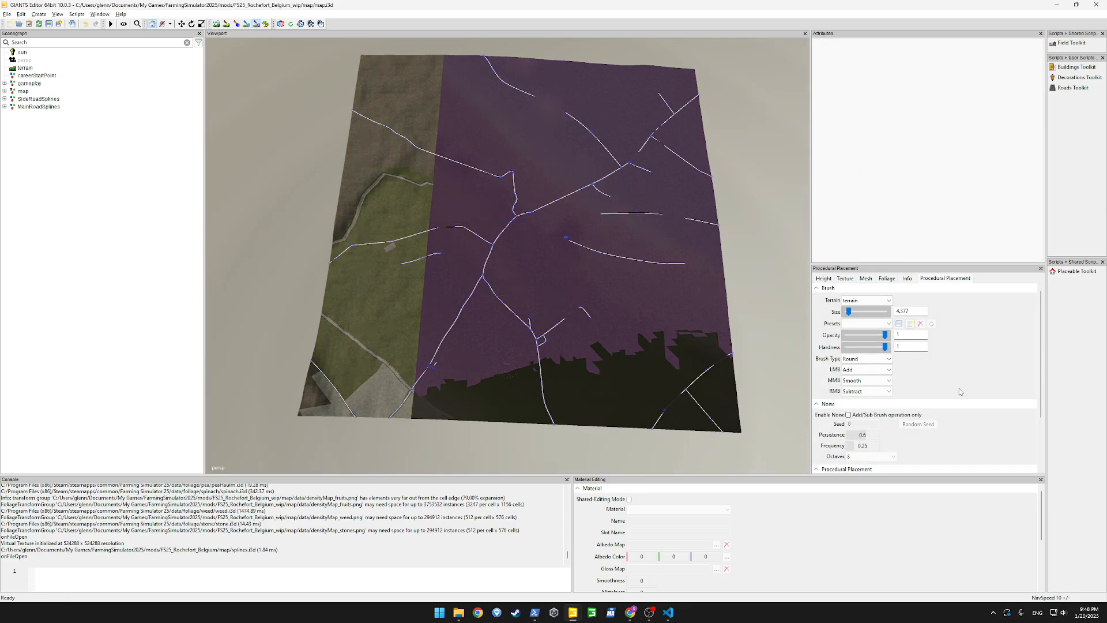
{"action": "scroll", "coordinate": [970, 428], "scroll_direction": "down", "scroll_amount": 1}
{"action": "scroll", "coordinate": [969, 431], "scroll_direction": "down", "scroll_amount": 2}
{"action": "left_click", "coordinate": [891, 412]}
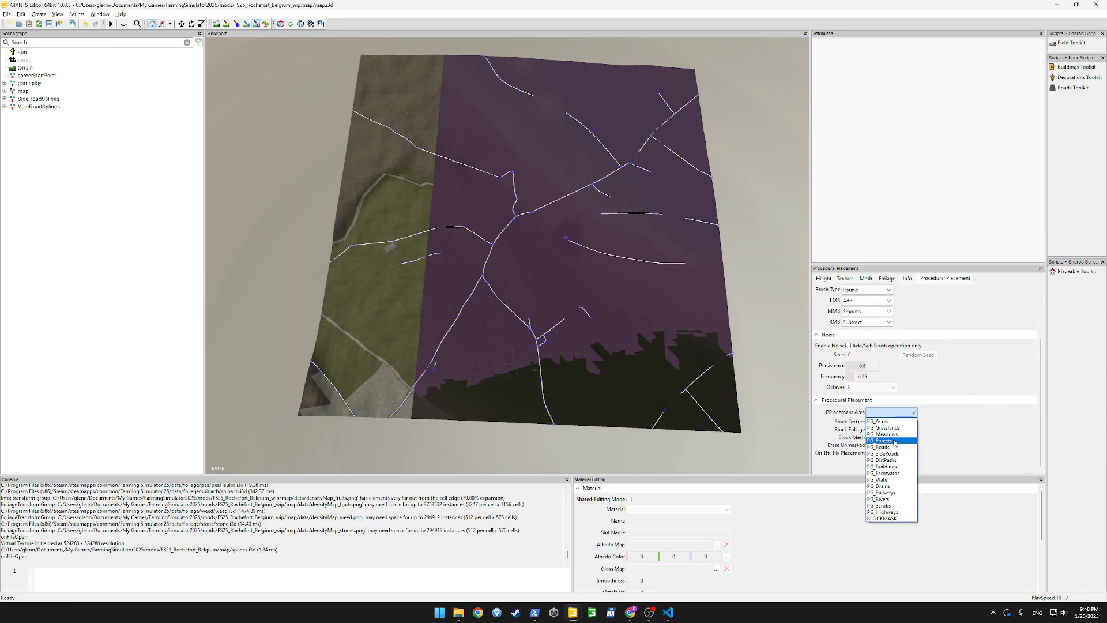
{"action": "left_click", "coordinate": [892, 460]}
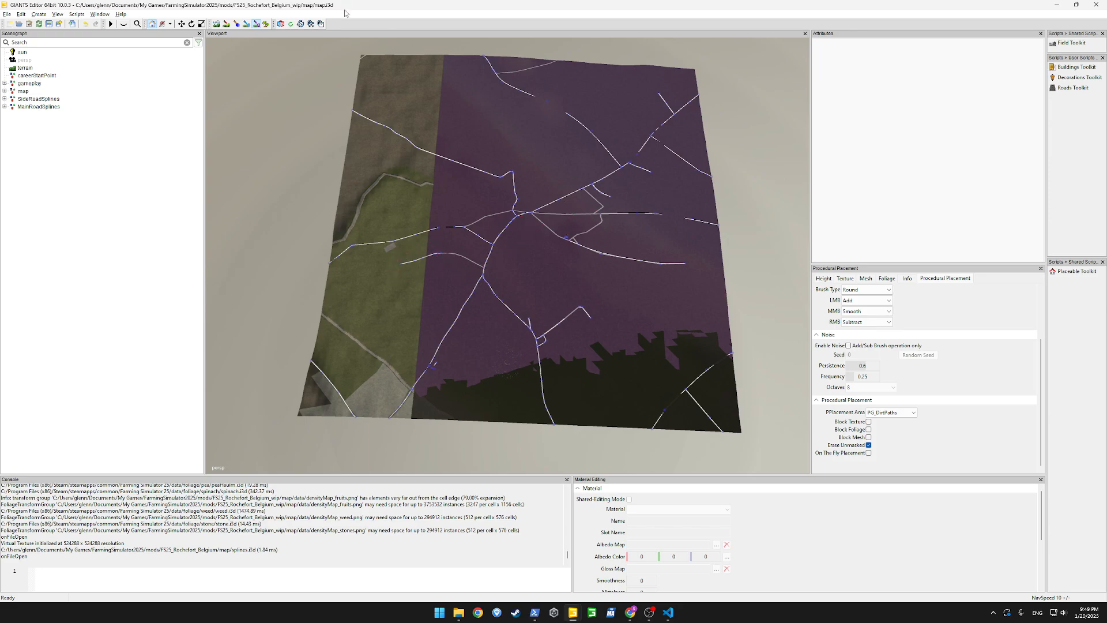
{"action": "left_click", "coordinate": [899, 413]}
{"action": "left_click", "coordinate": [896, 423]}
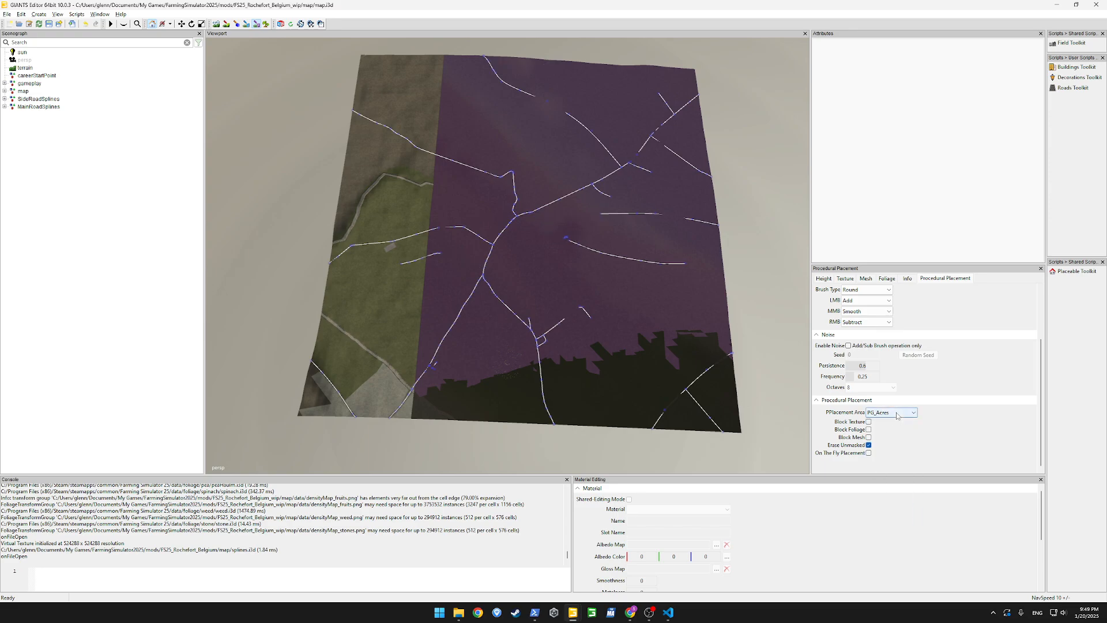
{"action": "left_click", "coordinate": [897, 414]}
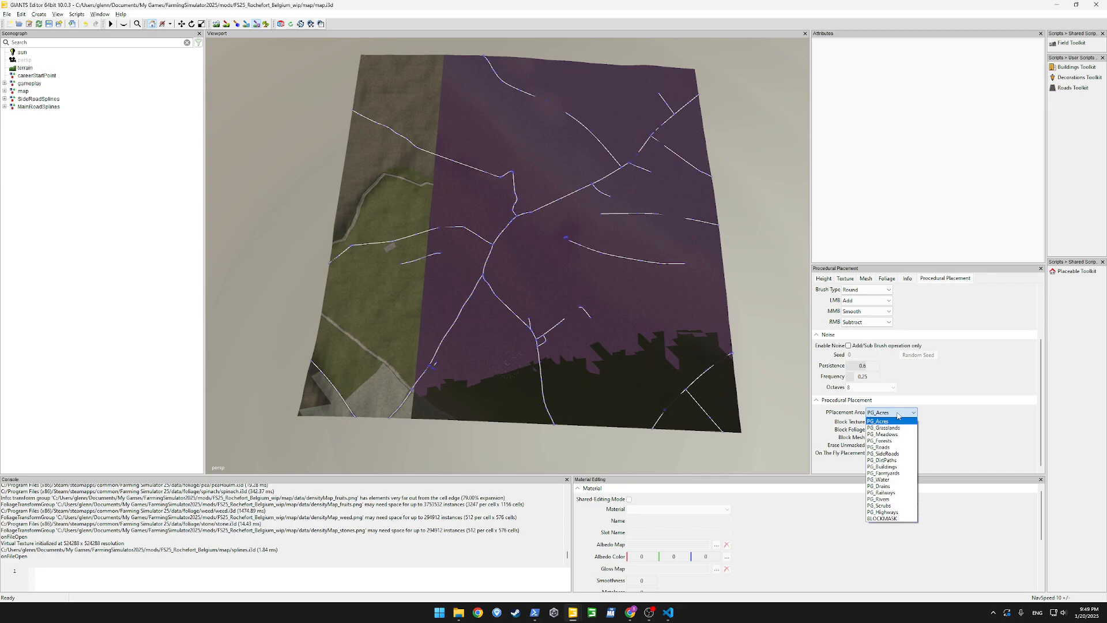
{"action": "left_click", "coordinate": [882, 460]}
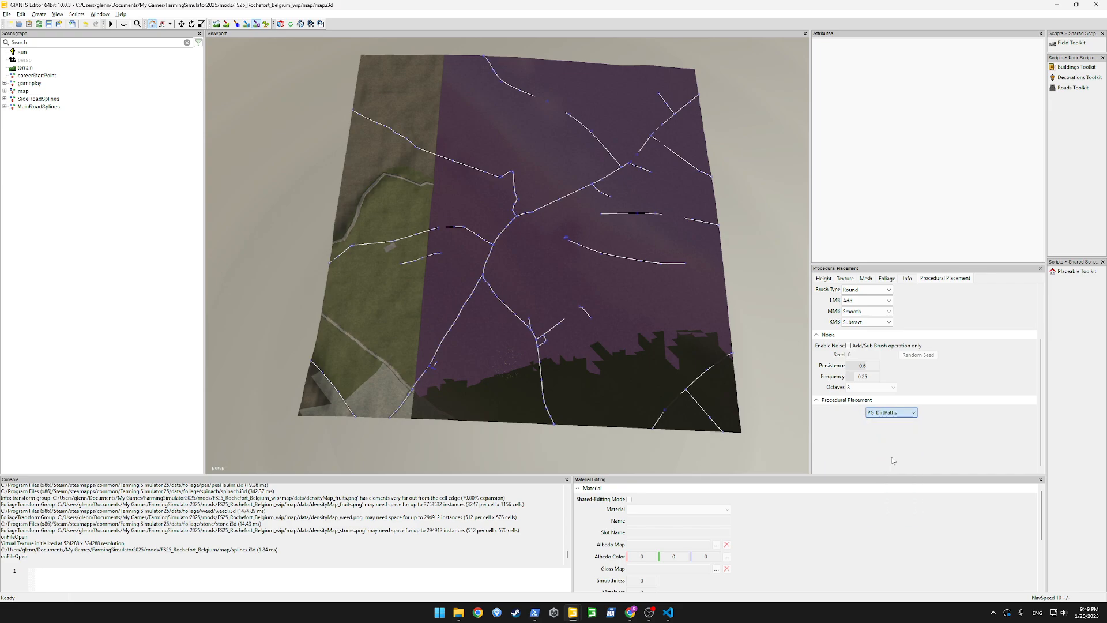
{"action": "left_click", "coordinate": [258, 26]}
Delete spline3, one of the side road splines, from the SideRoadSplines group
{"action": "mouse_move", "coordinate": [413, 243]}
{"action": "left_mouse_down", "text": "alt"}
{"action": "mouse_move", "coordinate": [323, 218]}
{"action": "mouse_move", "coordinate": [586, 275]}
{"action": "left_mouse_up", "text": "alt"}
{"action": "scroll", "coordinate": [323, 218], "scroll_direction": "up", "scroll_amount": 12}
{"action": "scroll", "coordinate": [323, 219], "scroll_direction": "up", "scroll_amount": 5}
{"action": "scroll", "coordinate": [388, 228], "scroll_direction": "up", "scroll_amount": 5}
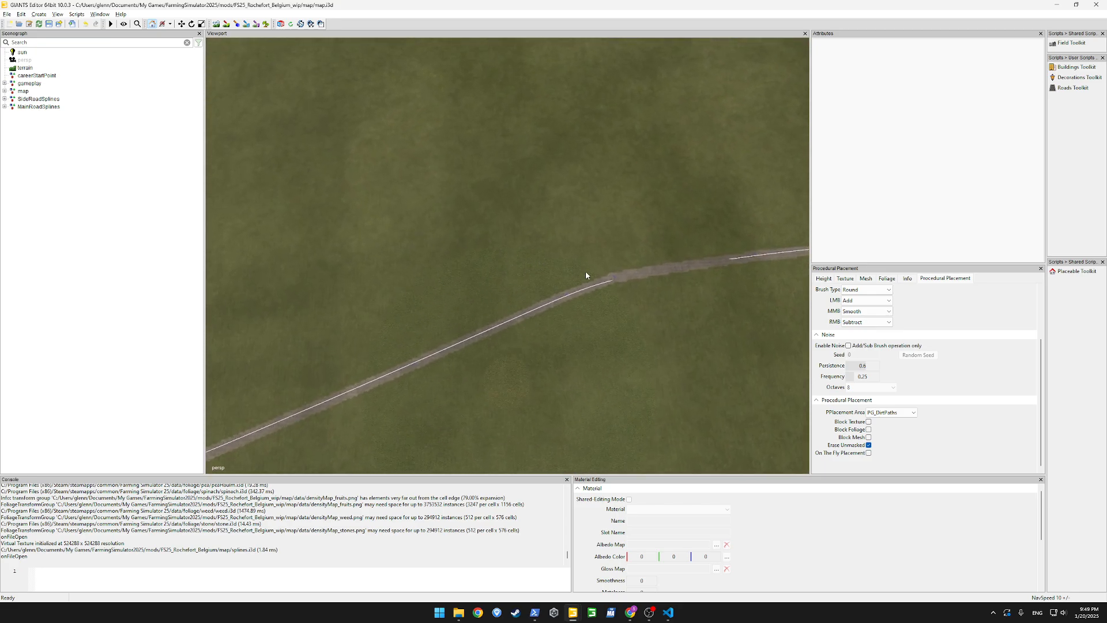
{"action": "left_click", "coordinate": [615, 281]}
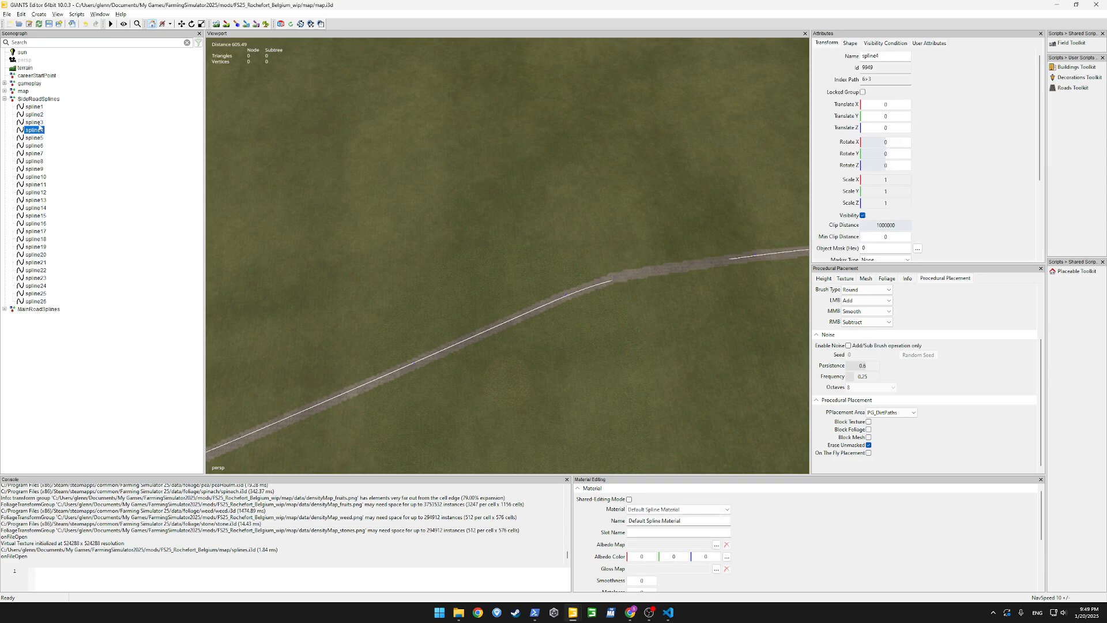
{"action": "key", "text": "Delete"}
Delete spline8 from the SideRoadSplines group while checking the long side road below the village
{"action": "left_click_drag", "start_coordinate": [479, 272], "coordinate": [2, 184], "text": "alt"}
{"action": "left_click_drag", "start_coordinate": [429, 229], "coordinate": [471, 303], "text": "alt"}
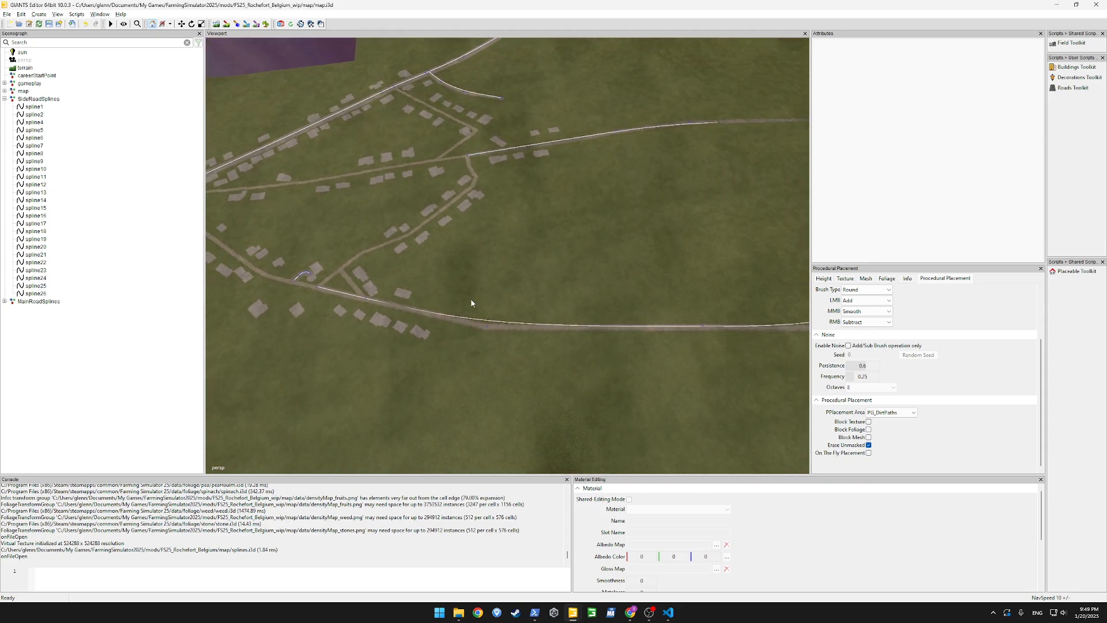
{"action": "left_click", "coordinate": [489, 330]}
{"action": "left_click", "coordinate": [33, 146]}
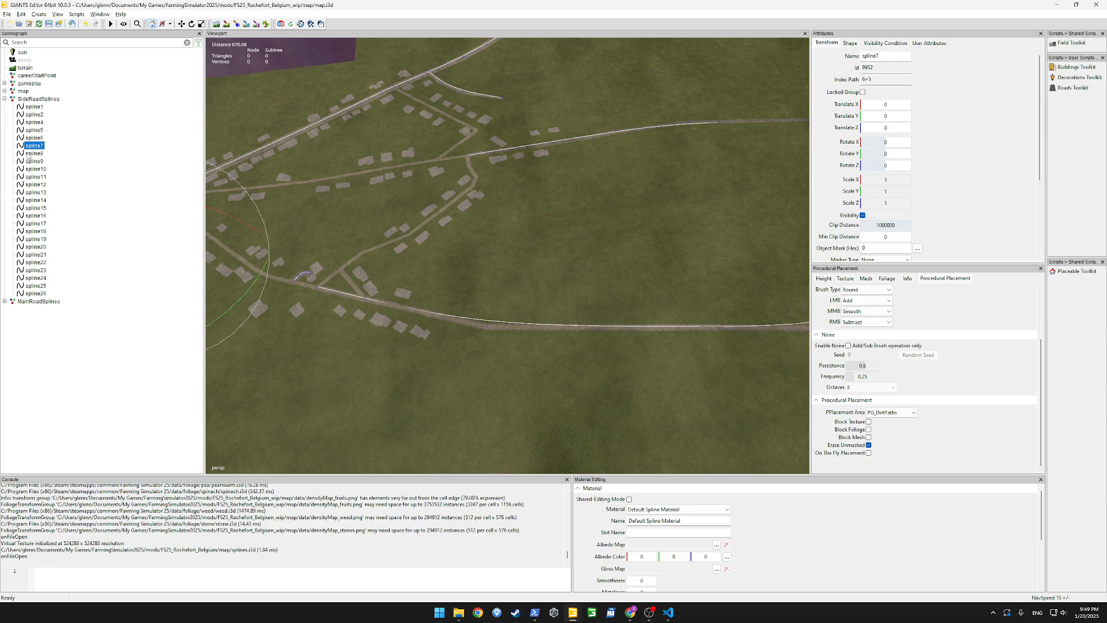
{"action": "left_click", "coordinate": [33, 153]}
{"action": "key", "text": "Delete"}
Delete spline14, which follows the dirt path branching off the road, from the SideRoadSplines group
{"action": "mouse_move", "coordinate": [418, 281]}
{"action": "left_mouse_down", "text": "alt"}
{"action": "mouse_move", "coordinate": [520, 243]}
{"action": "mouse_move", "coordinate": [258, 196]}
{"action": "mouse_move", "coordinate": [385, 229]}
{"action": "mouse_move", "coordinate": [372, 231]}
{"action": "mouse_move", "coordinate": [337, 216]}
{"action": "mouse_move", "coordinate": [393, 171]}
{"action": "mouse_move", "coordinate": [306, 217]}
{"action": "mouse_move", "coordinate": [54, 222]}
{"action": "mouse_move", "coordinate": [3, 199]}
{"action": "left_mouse_up", "text": "alt"}
{"action": "scroll", "coordinate": [385, 228], "scroll_direction": "up", "scroll_amount": 5}
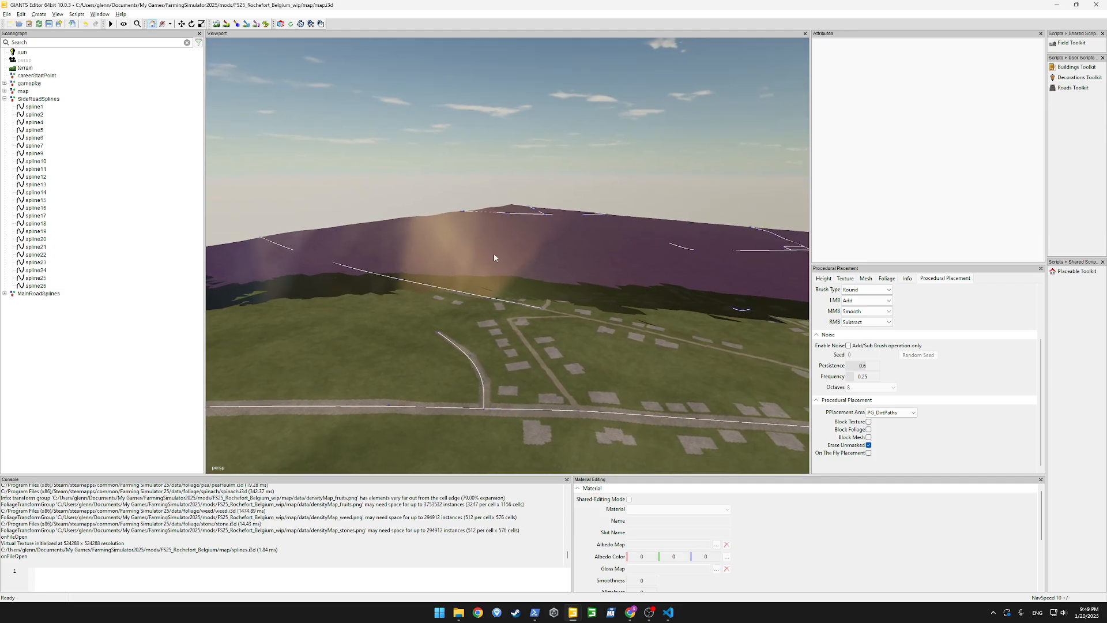
{"action": "left_click_drag", "start_coordinate": [494, 254], "coordinate": [589, 349], "text": "alt"}
{"action": "right_click_drag", "start_coordinate": [589, 346], "coordinate": [376, 288]}
{"action": "key", "text": "d"}
{"action": "key", "text": "w"}
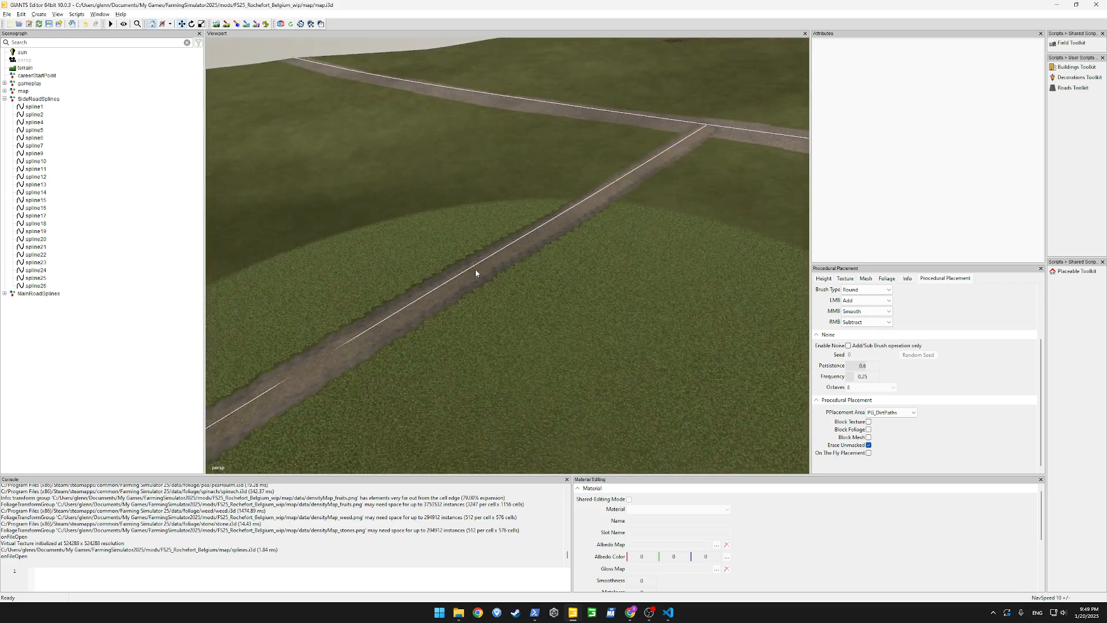
{"action": "left_click", "coordinate": [480, 263]}
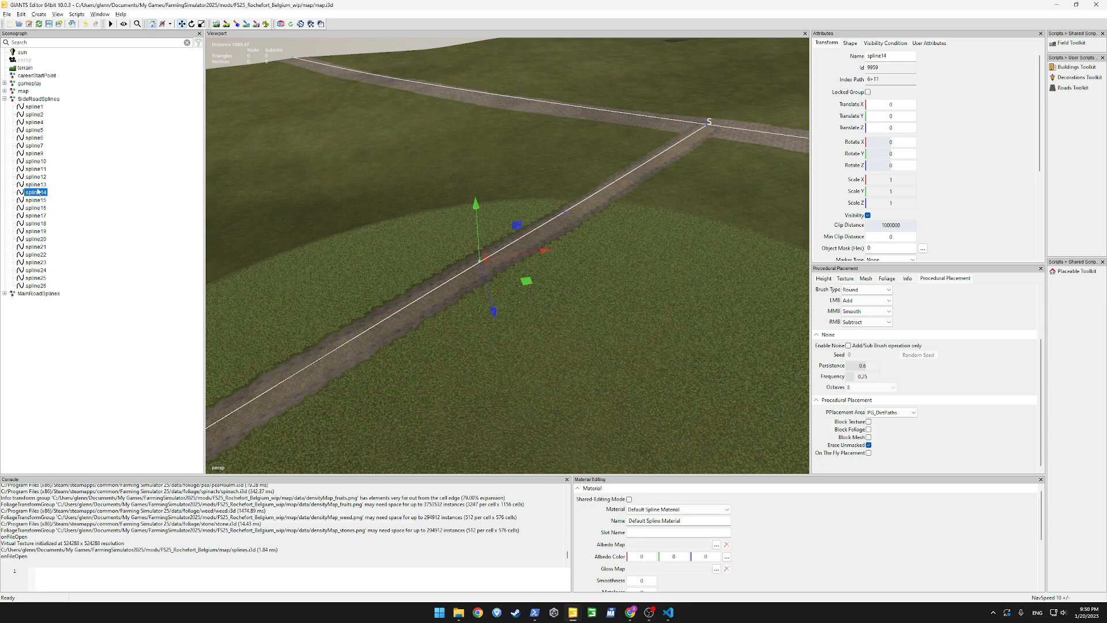
{"action": "key", "text": "Delete"}
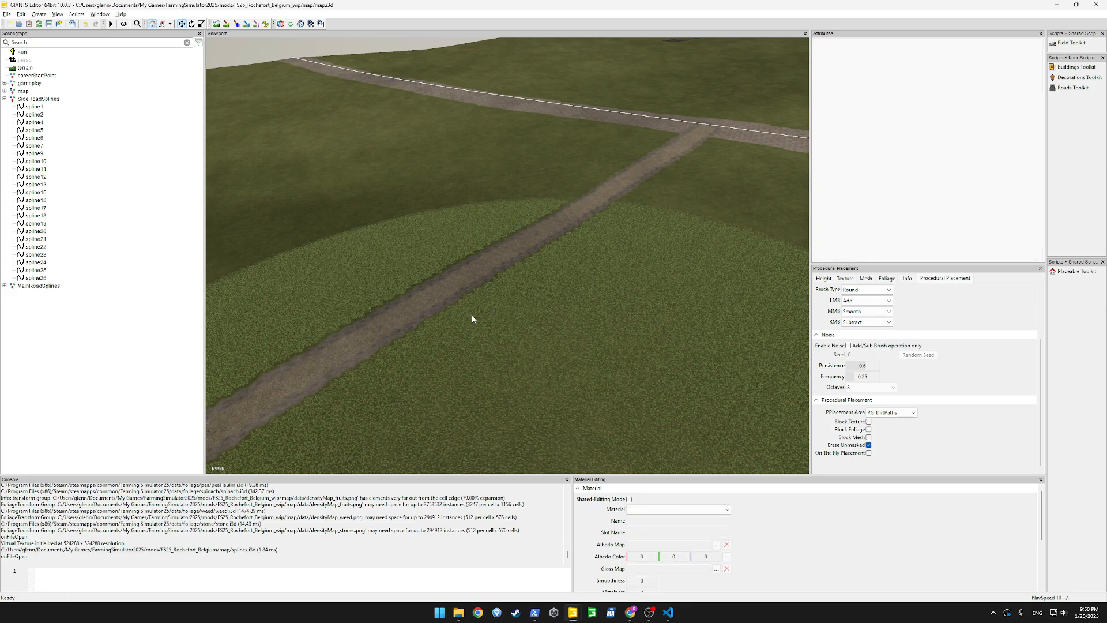
Delete spline10, the short side road stub at the road junction, from the SideRoadSplines group
{"action": "right_click_drag", "start_coordinate": [472, 318], "coordinate": [775, 318]}
{"action": "scroll", "coordinate": [662, 306], "scroll_direction": "down", "scroll_amount": 6}
{"action": "scroll", "coordinate": [667, 305], "scroll_direction": "up", "scroll_amount": 5}
{"action": "scroll", "coordinate": [775, 321], "scroll_direction": "down", "scroll_amount": 2}
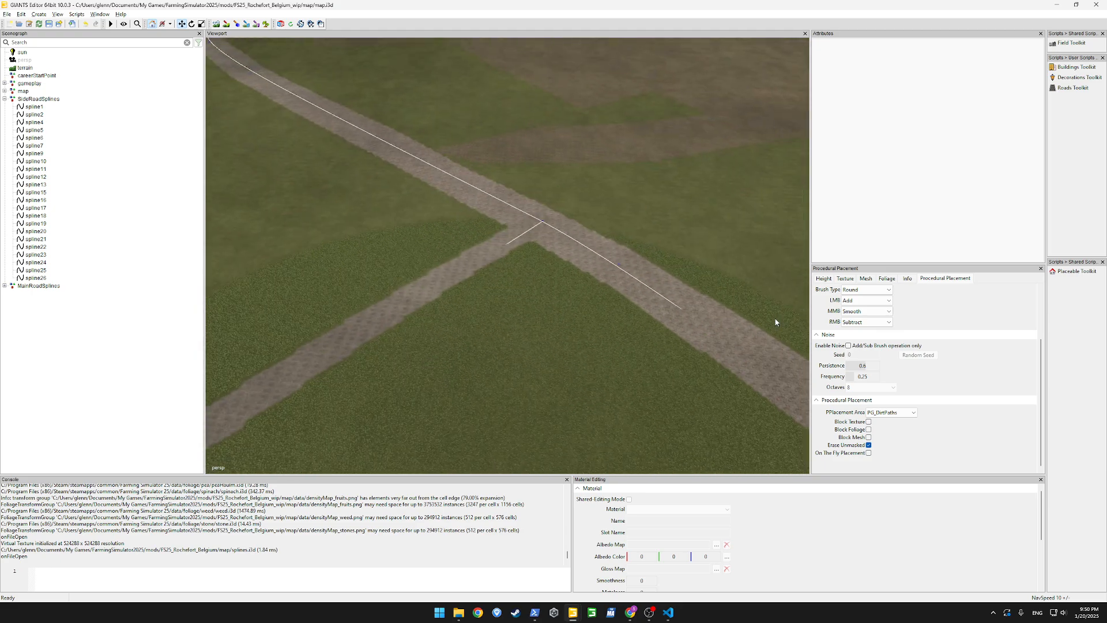
{"action": "left_click", "coordinate": [542, 225]}
{"action": "left_click", "coordinate": [38, 171]}
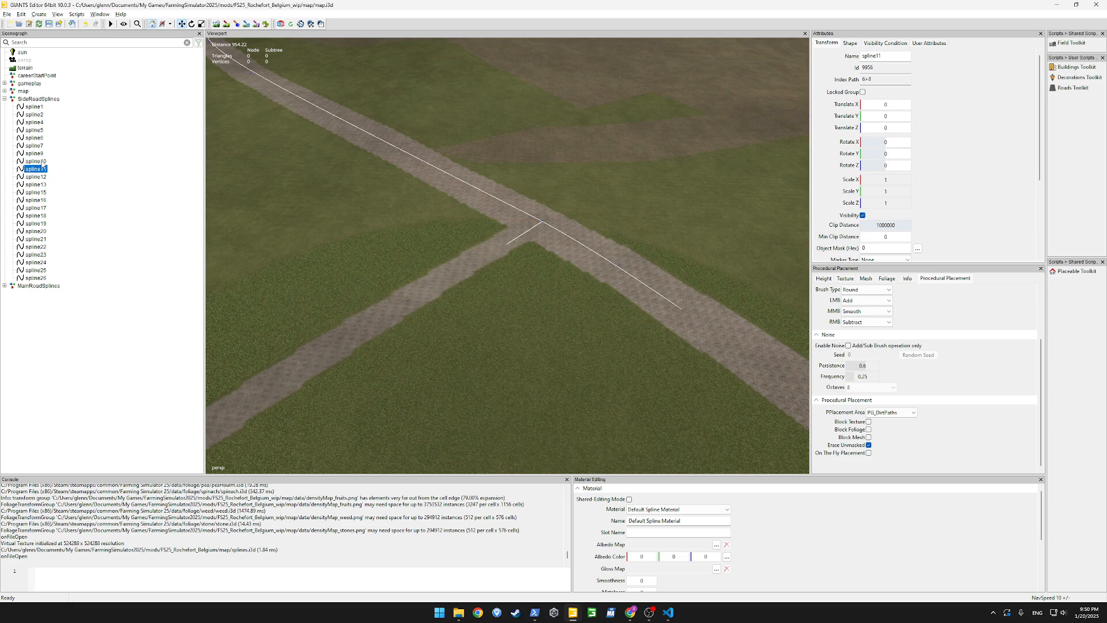
{"action": "left_click", "coordinate": [40, 163]}
{"action": "key", "text": "Delete"}
Open the procedural placement rules, disable all main rules, and select the RoadsFromSplines rule
{"action": "right_click_drag", "start_coordinate": [522, 282], "coordinate": [376, 274]}
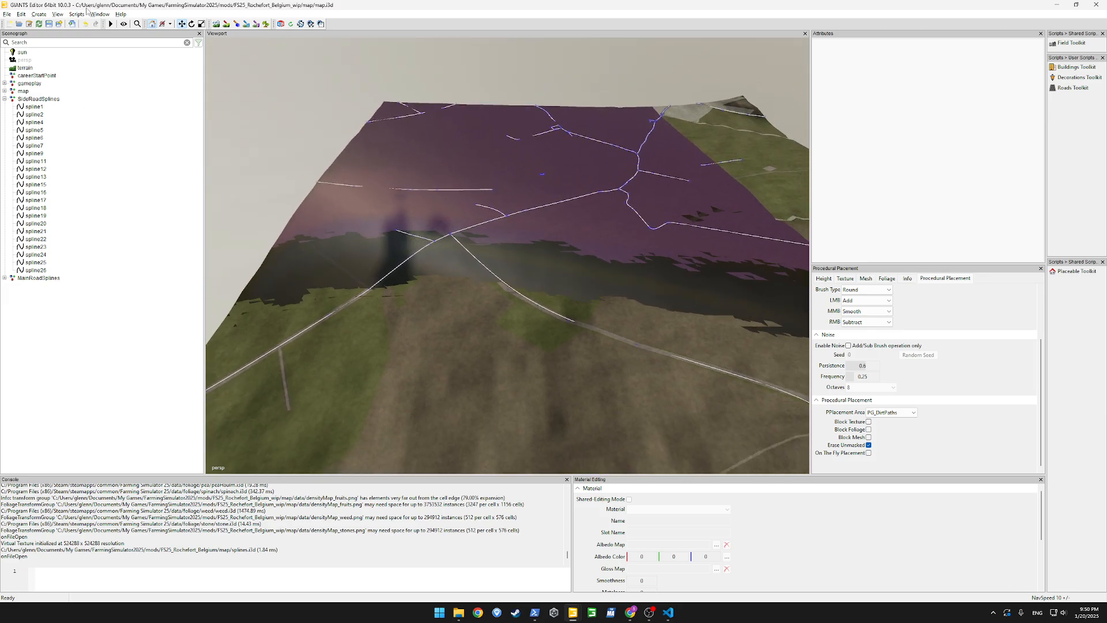
{"action": "left_click", "coordinate": [100, 14]}
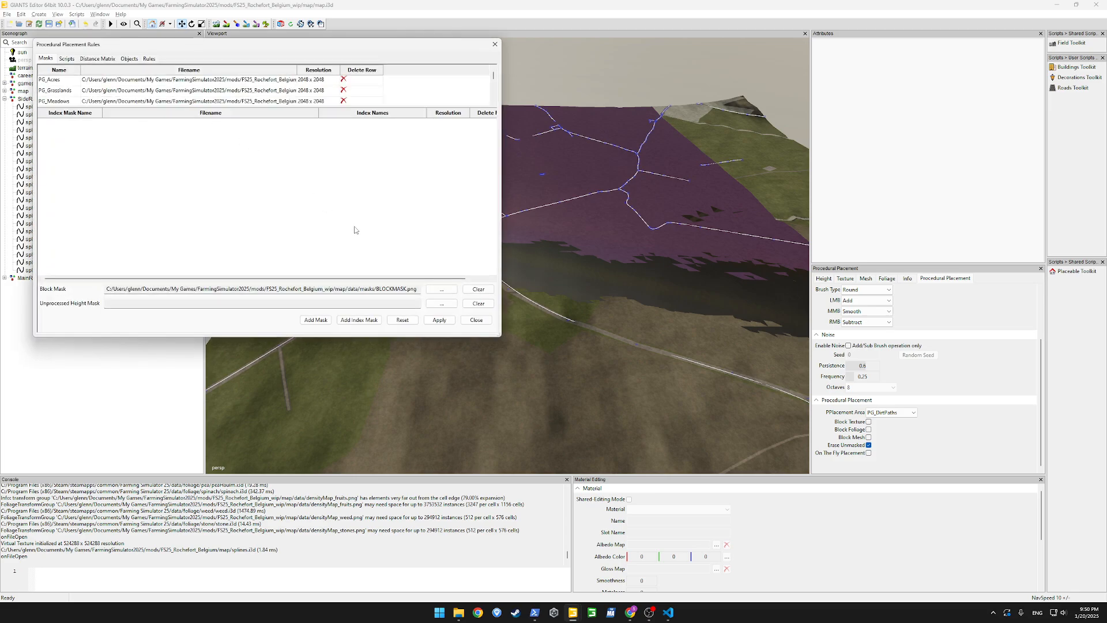
{"action": "left_click", "coordinate": [150, 58]}
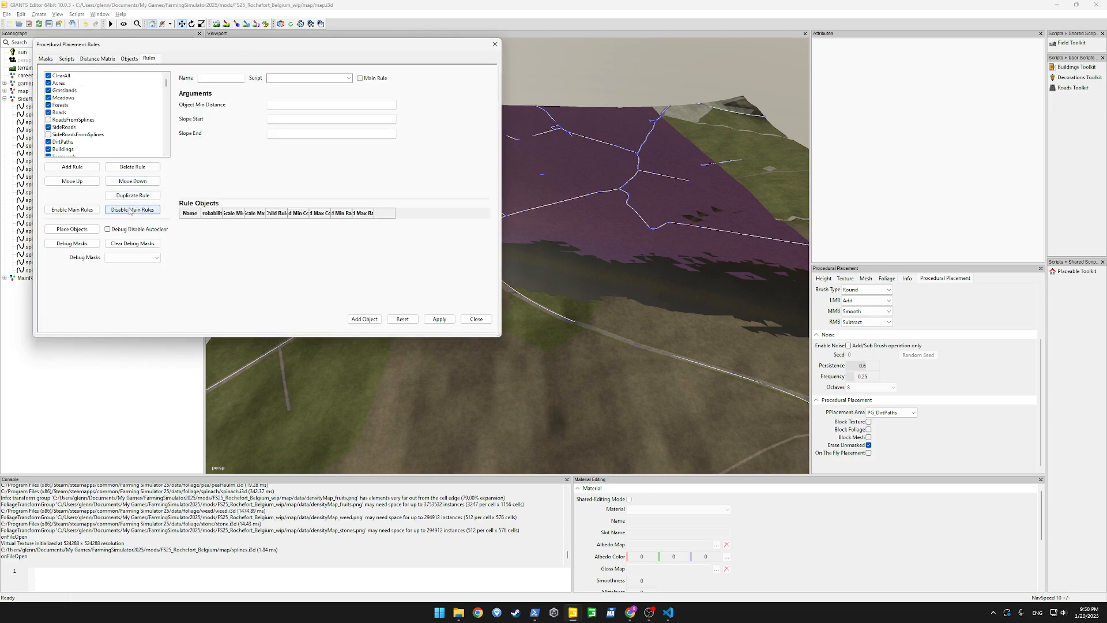
{"action": "left_click", "coordinate": [92, 120]}
{"action": "left_click_drag", "start_coordinate": [219, 53], "coordinate": [444, 64]}
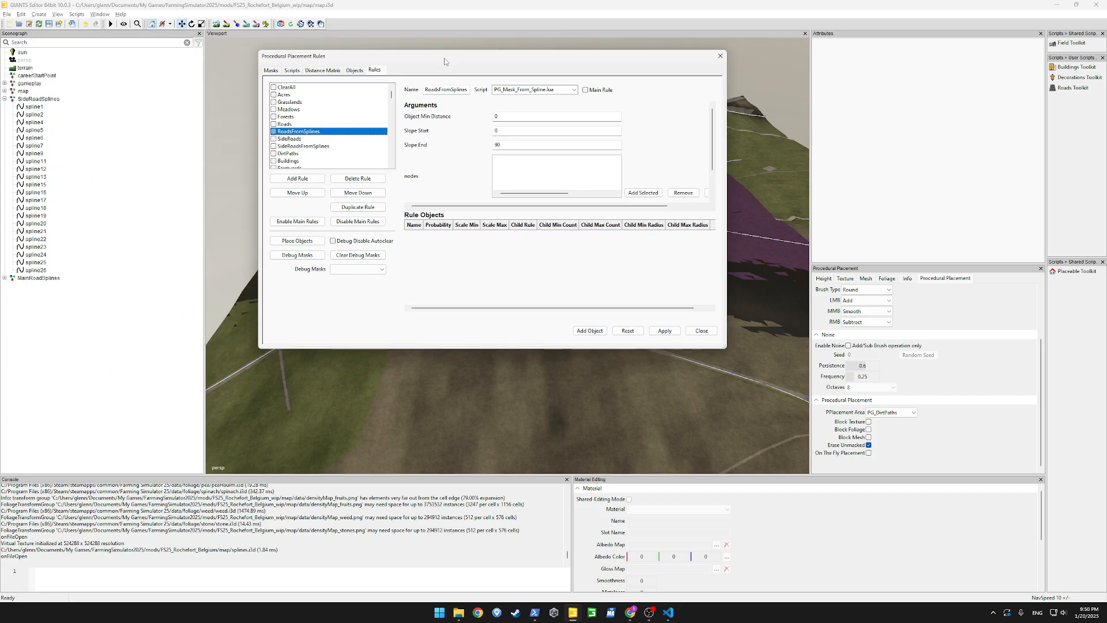
Assign spline27 through spline40 from MainRoadSplines as nodes of the RoadsFromSplines rule and apply it
{"action": "left_click", "coordinate": [4, 278]}
{"action": "left_click", "coordinate": [32, 286]}
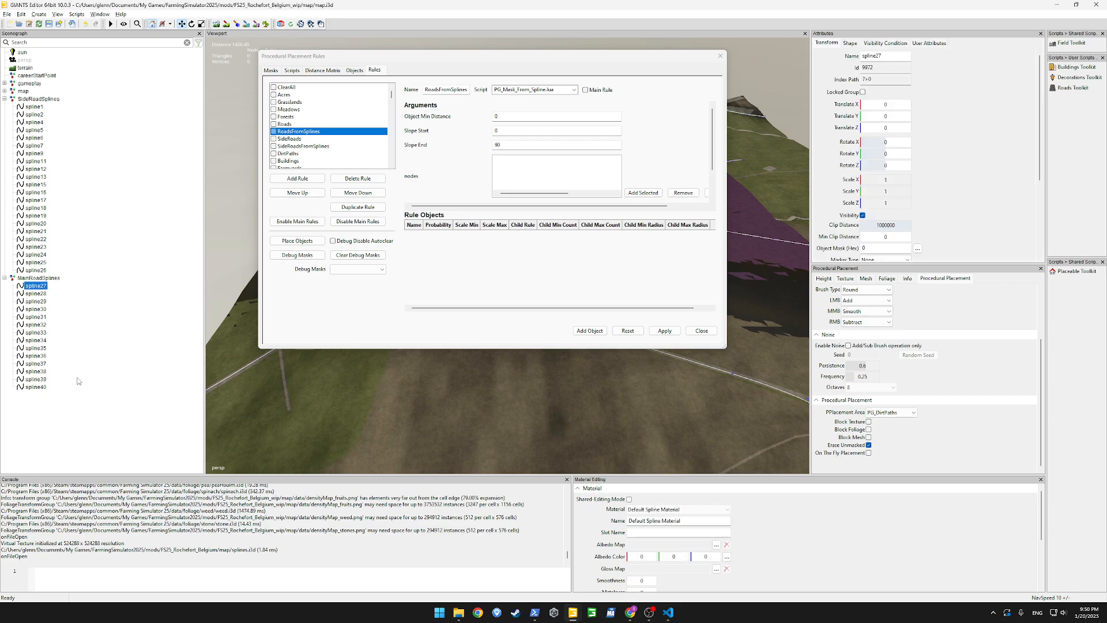
{"action": "left_click", "coordinate": [36, 386], "text": "shift"}
{"action": "left_click", "coordinate": [644, 195]}
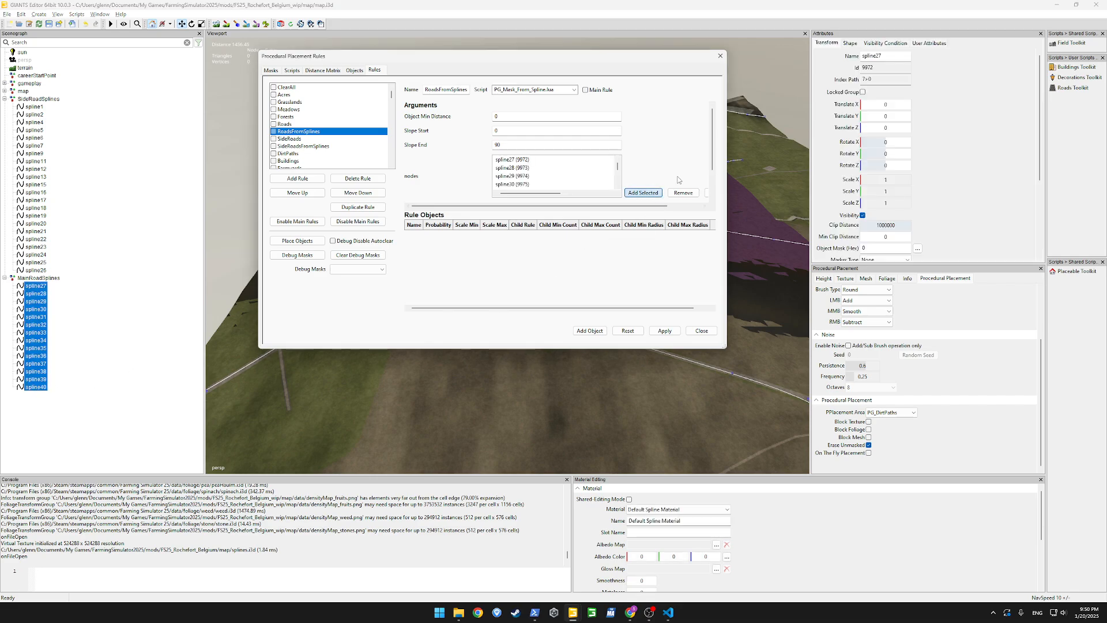
{"action": "scroll", "coordinate": [551, 163], "scroll_direction": "down", "scroll_amount": 1}
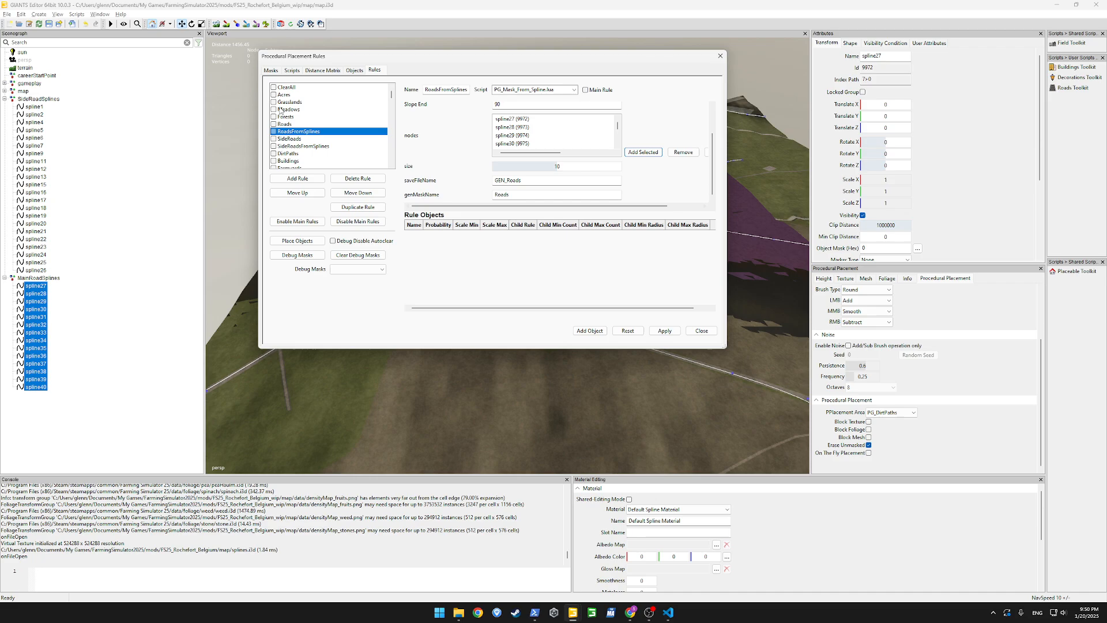
{"action": "left_click", "coordinate": [99, 120]}
{"action": "left_click", "coordinate": [674, 341]}
Assign all SideRoadSplines, from spline1 to spline26, as nodes of the SideRoadsFromSplines rule and apply it
{"action": "left_click", "coordinate": [301, 147]}
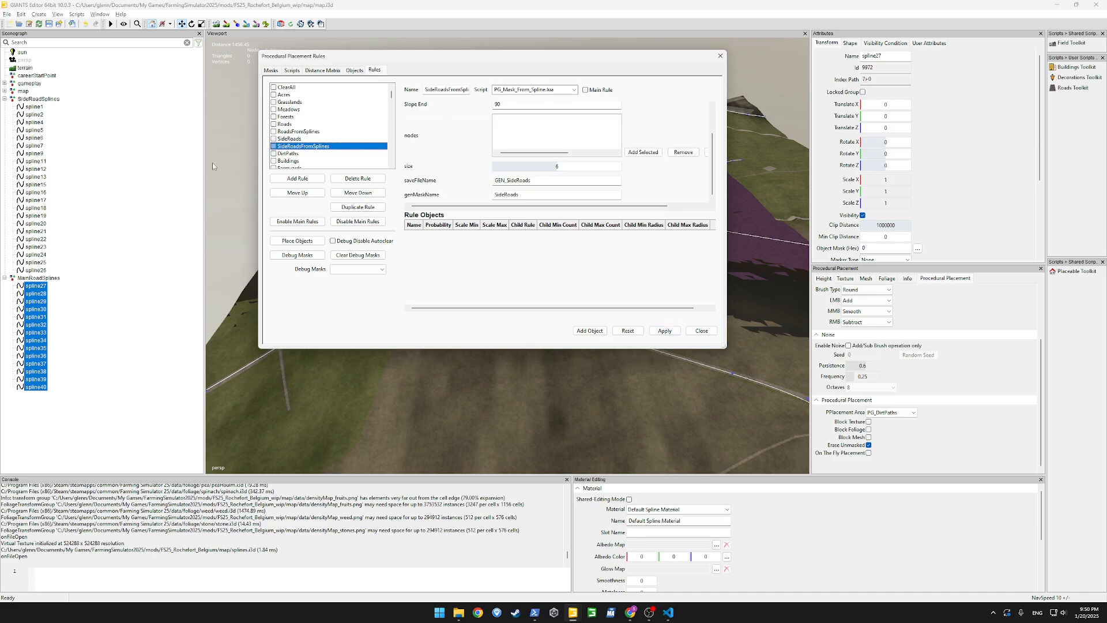
{"action": "left_click", "coordinate": [29, 271]}
{"action": "left_click", "coordinate": [33, 108], "text": "shift"}
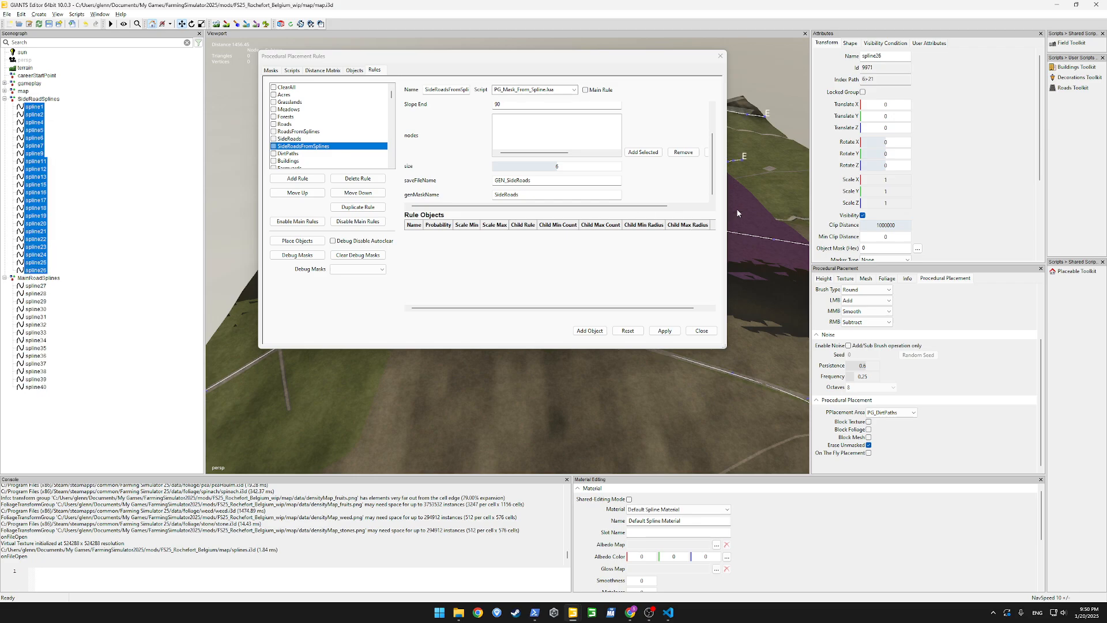
{"action": "left_click", "coordinate": [643, 152]}
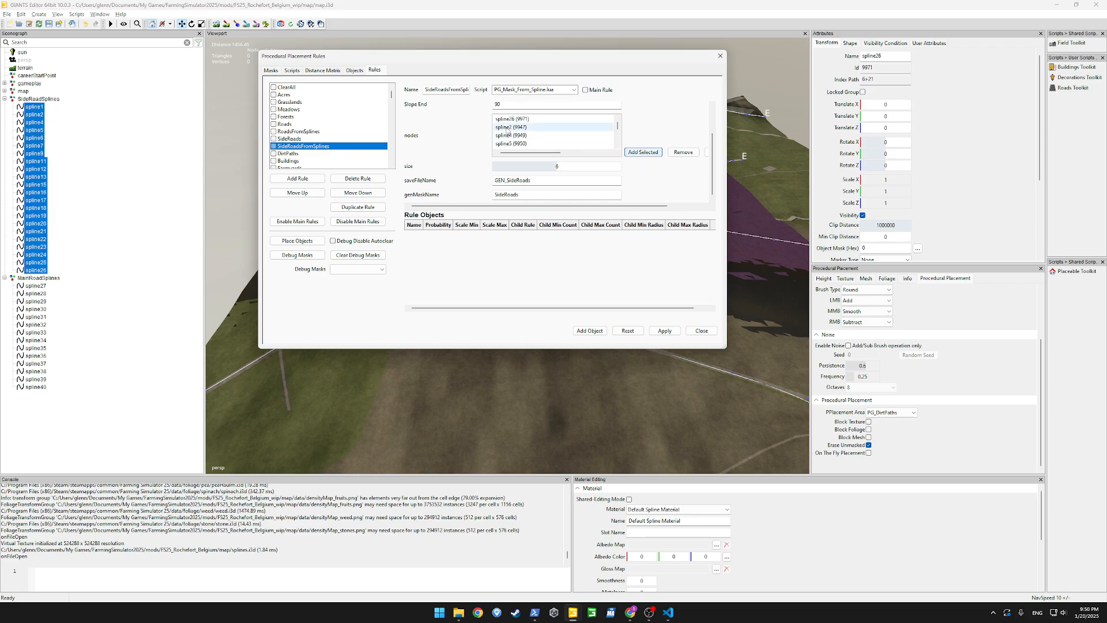
{"action": "left_click", "coordinate": [665, 331]}
Enable SideRoadsFromSplines and RoadsFromSplines as main rules and apply the changes
{"action": "left_click", "coordinate": [242, 168]}
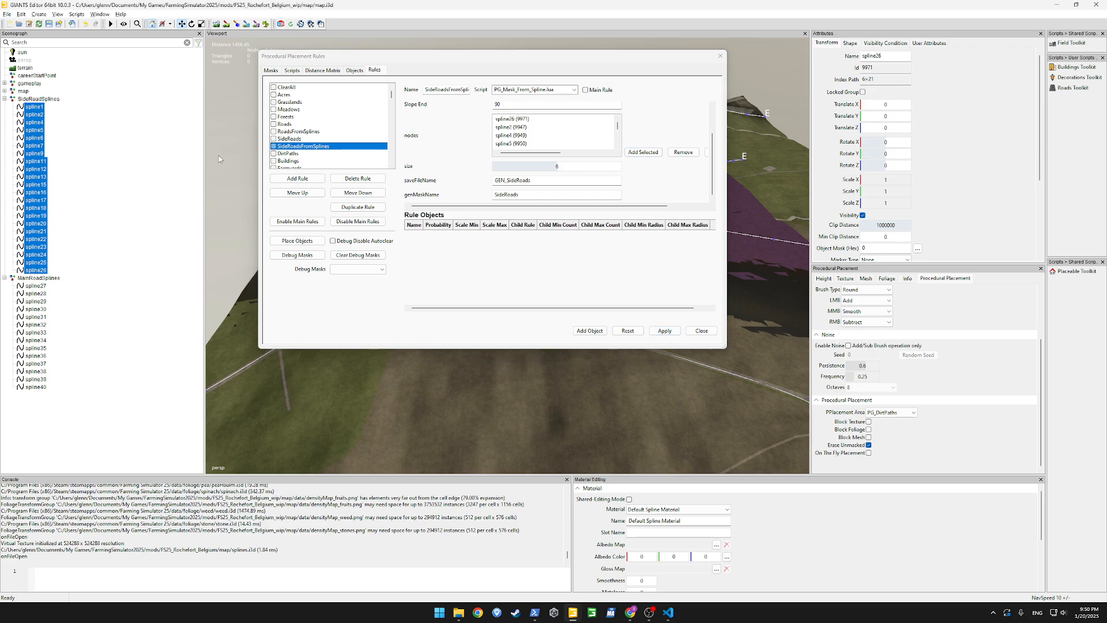
{"action": "left_click", "coordinate": [663, 333]}
{"action": "left_click", "coordinate": [298, 132]}
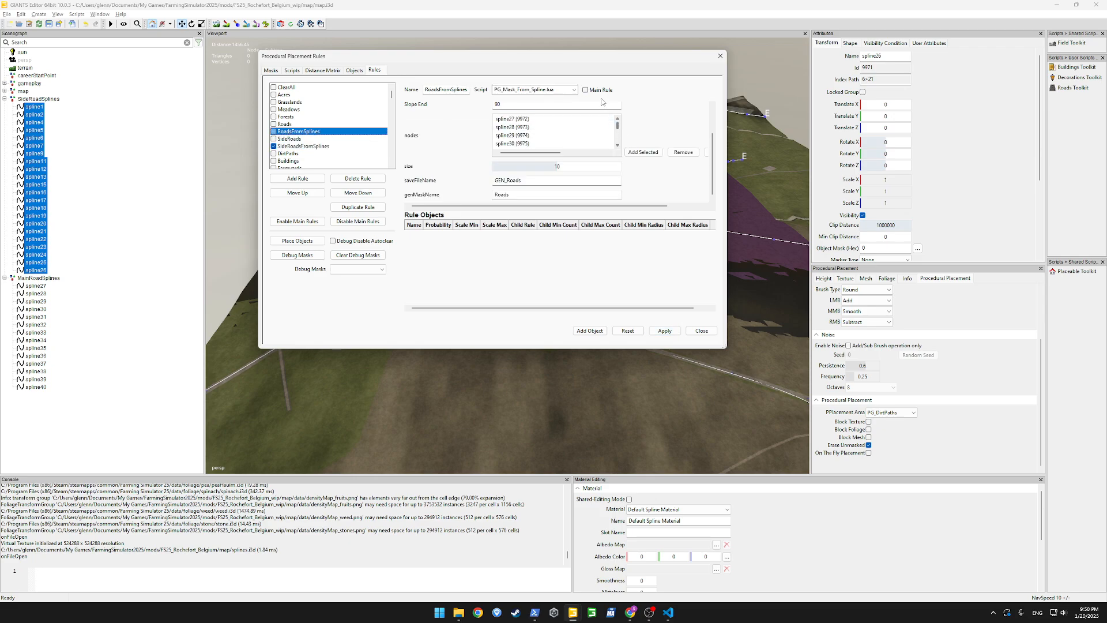
{"action": "left_click", "coordinate": [664, 331]}
{"action": "left_click", "coordinate": [311, 3]}
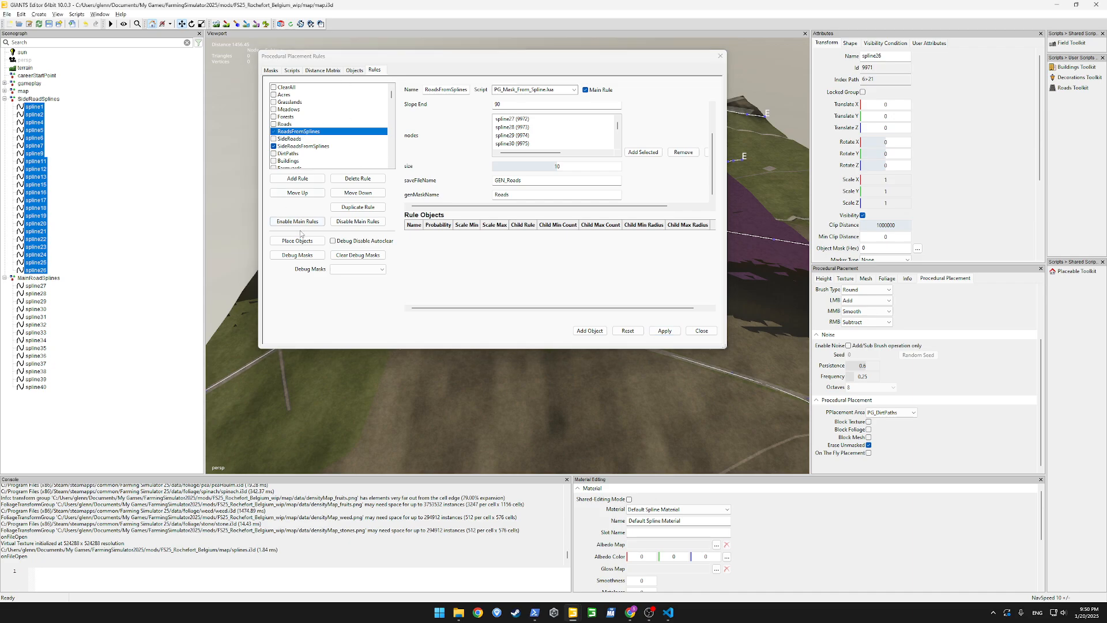
Export the SideRoadSplines and MainRoadSplines groups with files as roadSplines.i3d in the FS25_Rochefort_Belgium map folder
{"action": "left_click", "coordinate": [5, 100]}
{"action": "left_click", "coordinate": [5, 106]}
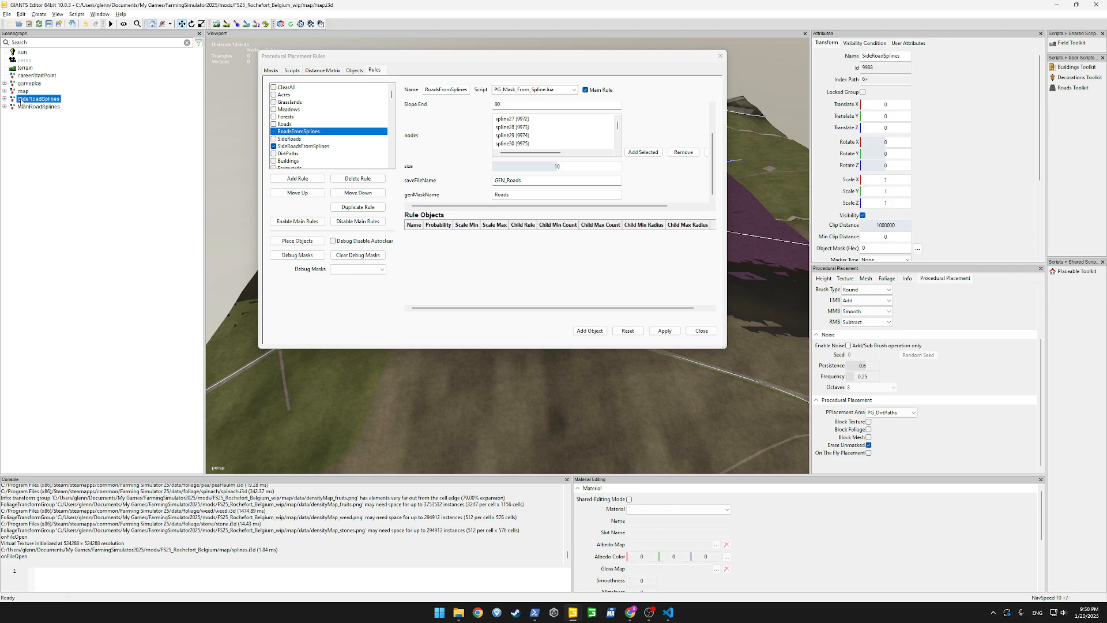
{"action": "left_click", "coordinate": [23, 108], "text": "ctrl"}
{"action": "left_click", "coordinate": [7, 15]}
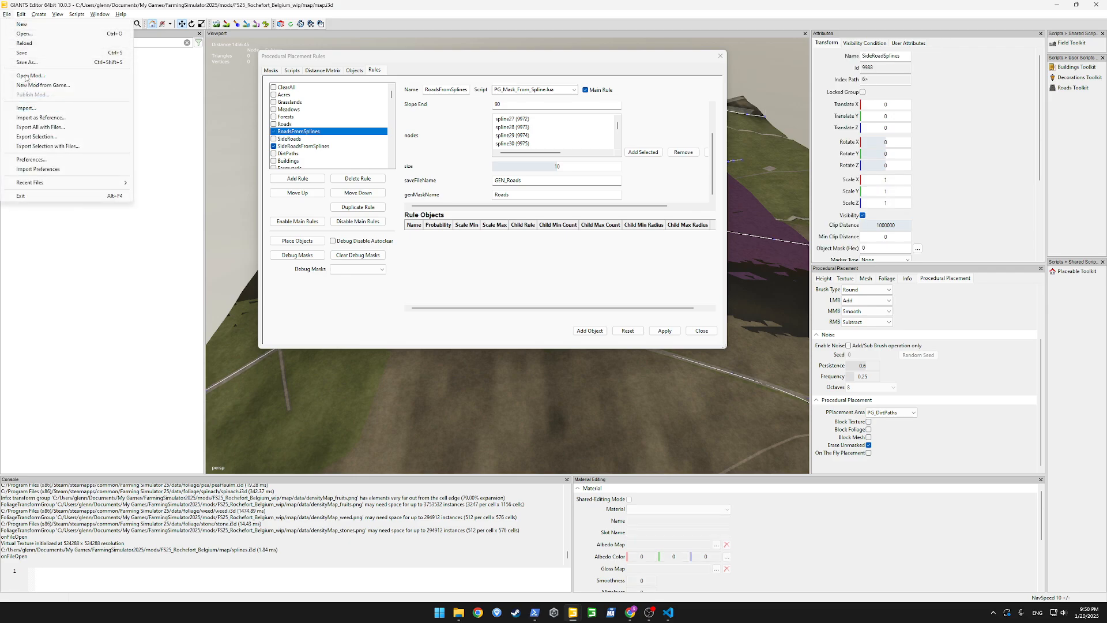
{"action": "left_click", "coordinate": [49, 146]}
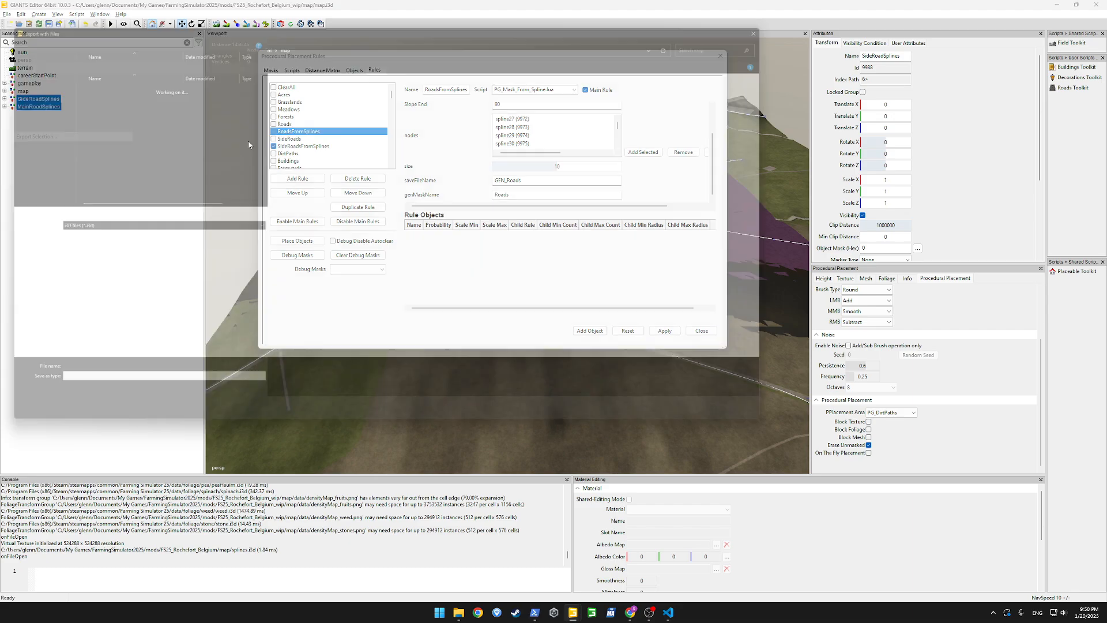
{"action": "left_click", "coordinate": [220, 44]}
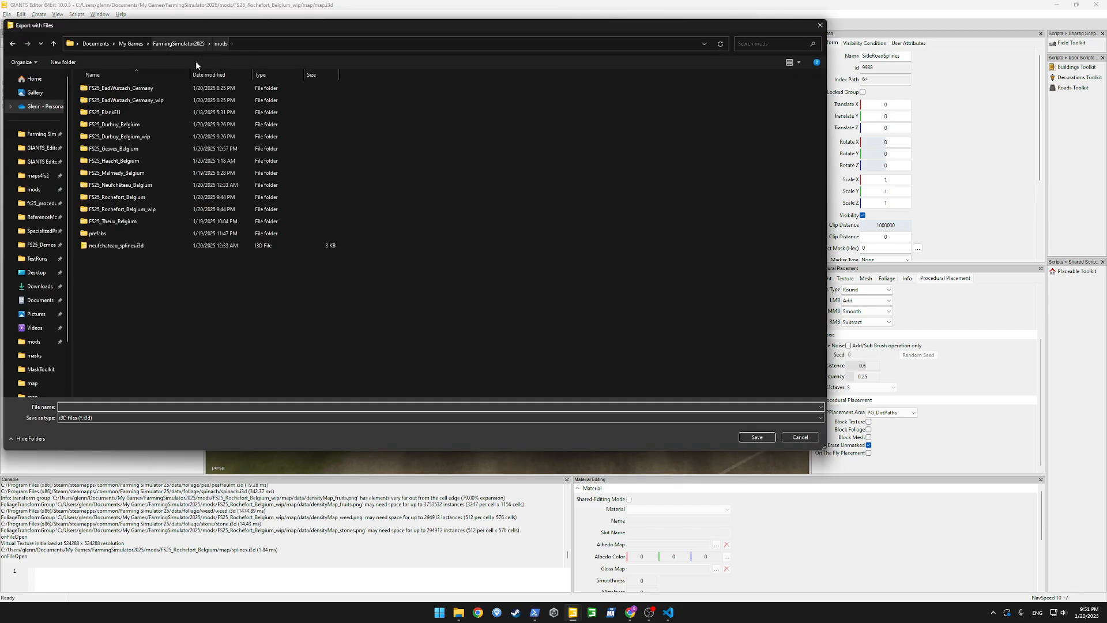
{"action": "double_click", "coordinate": [126, 196]}
{"action": "double_click", "coordinate": [106, 101]}
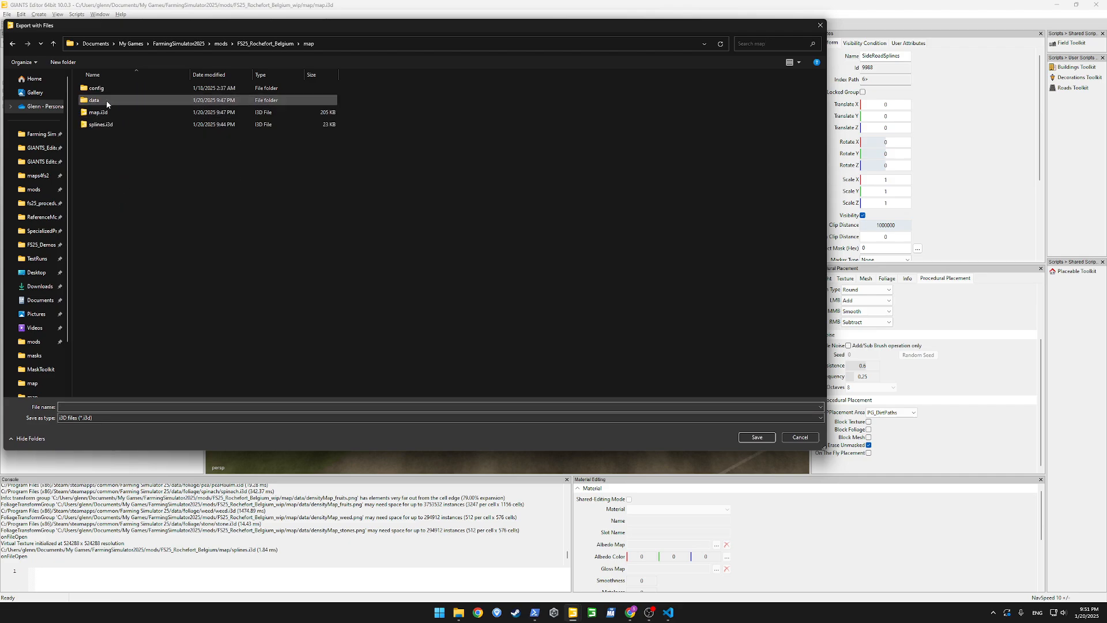
{"action": "left_click", "coordinate": [86, 406]}
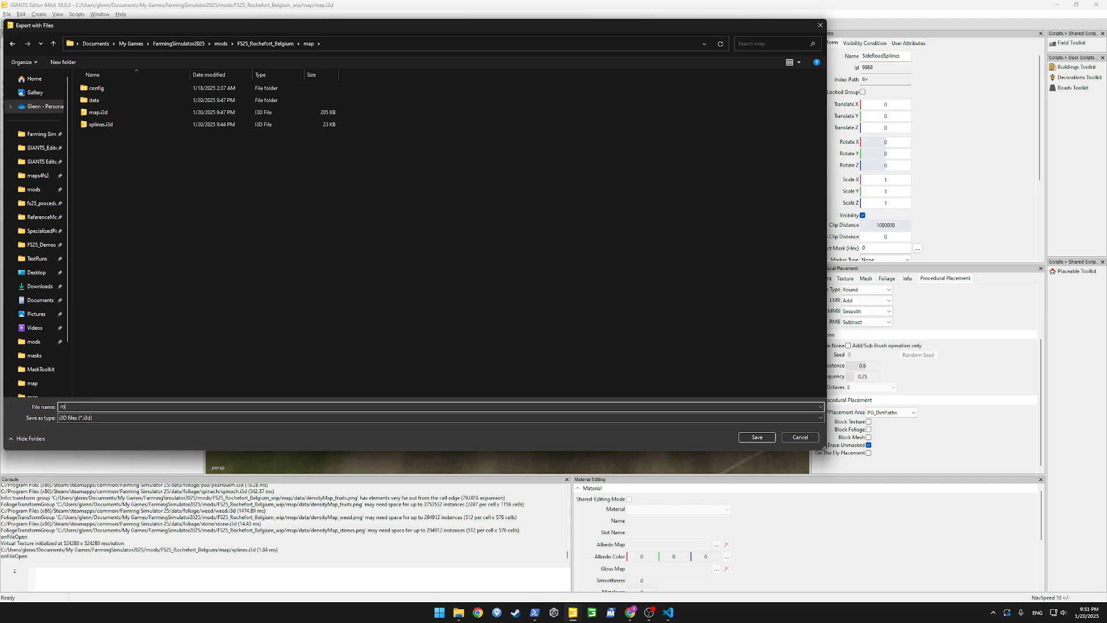
{"action": "key", "text": "Return"}
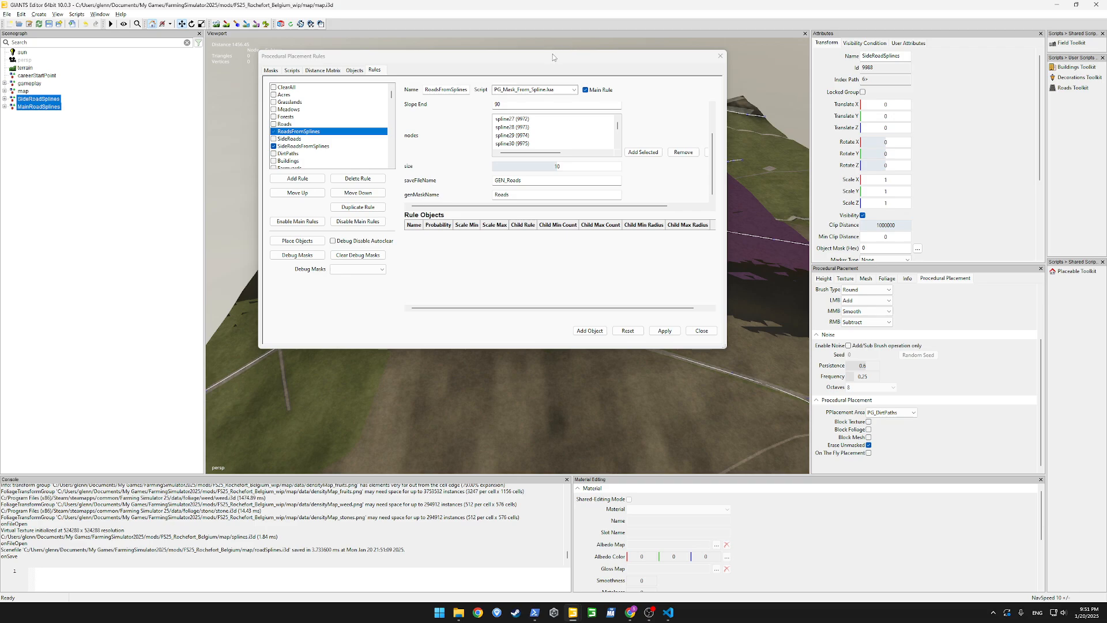
Run procedural object placement for the two road spline rules and check the other open editor instance
{"action": "left_click", "coordinate": [297, 240]}
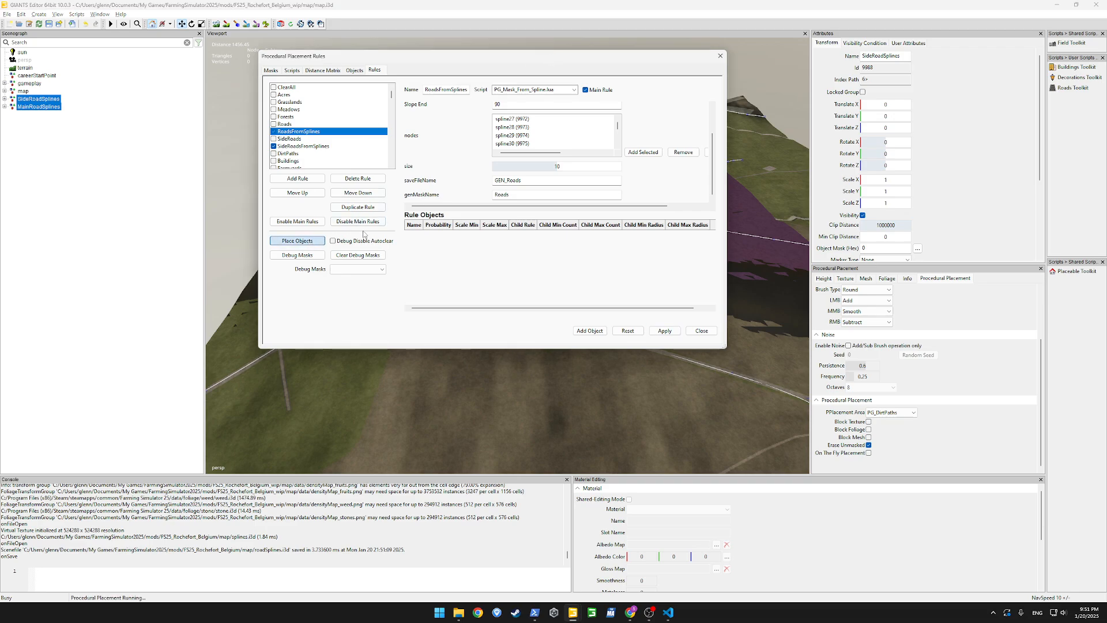
{"action": "mouse_move", "coordinate": [452, 611]}
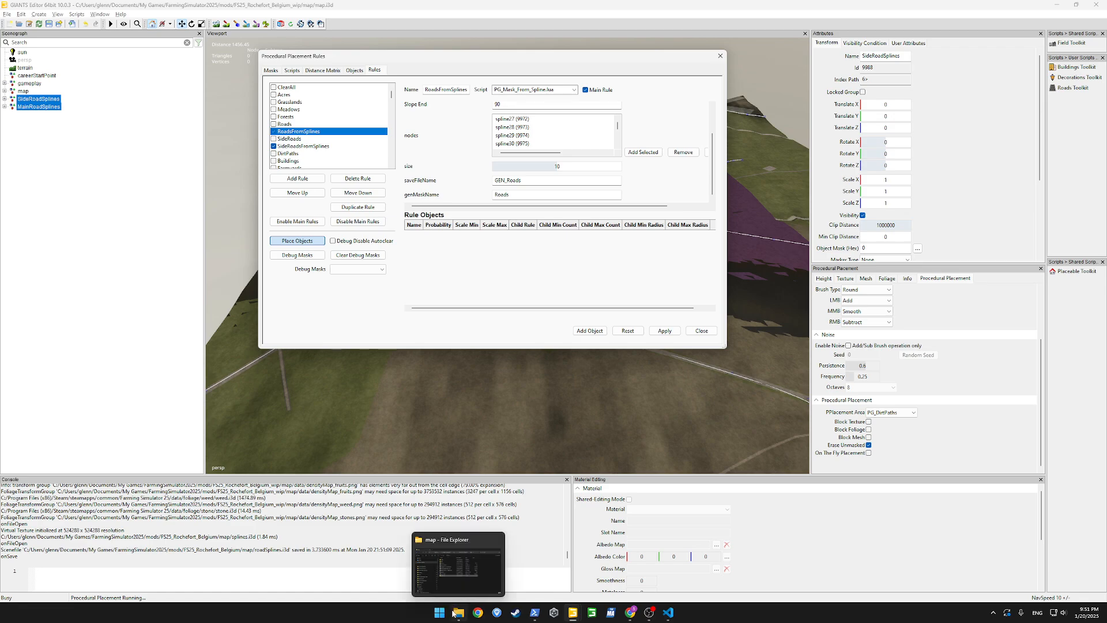
{"action": "mouse_move", "coordinate": [573, 612]}
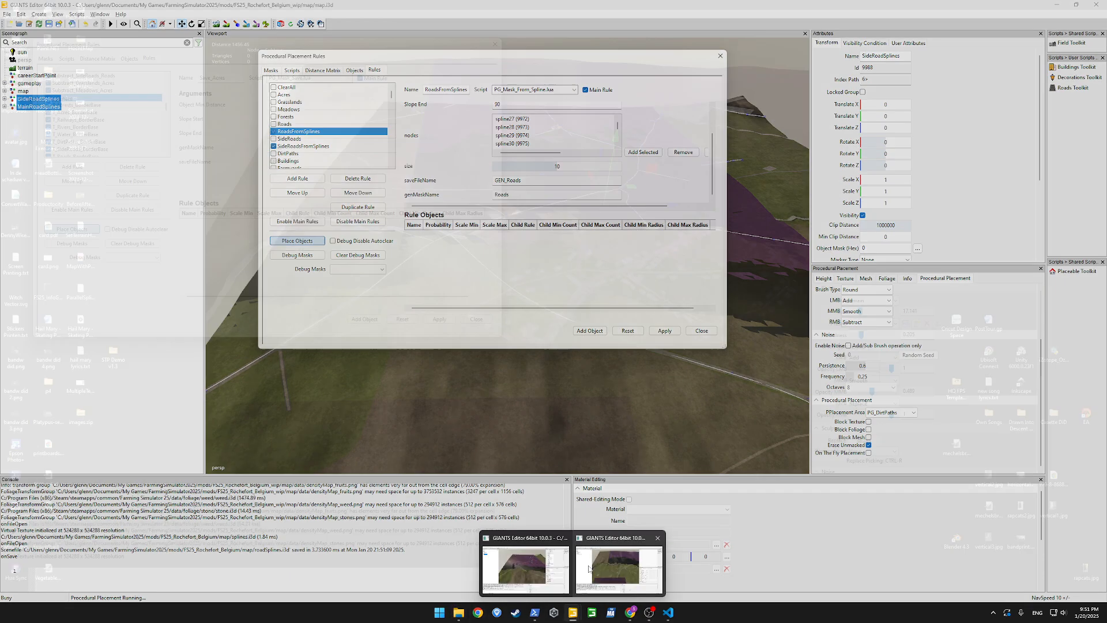
{"action": "mouse_move", "coordinate": [597, 569]}
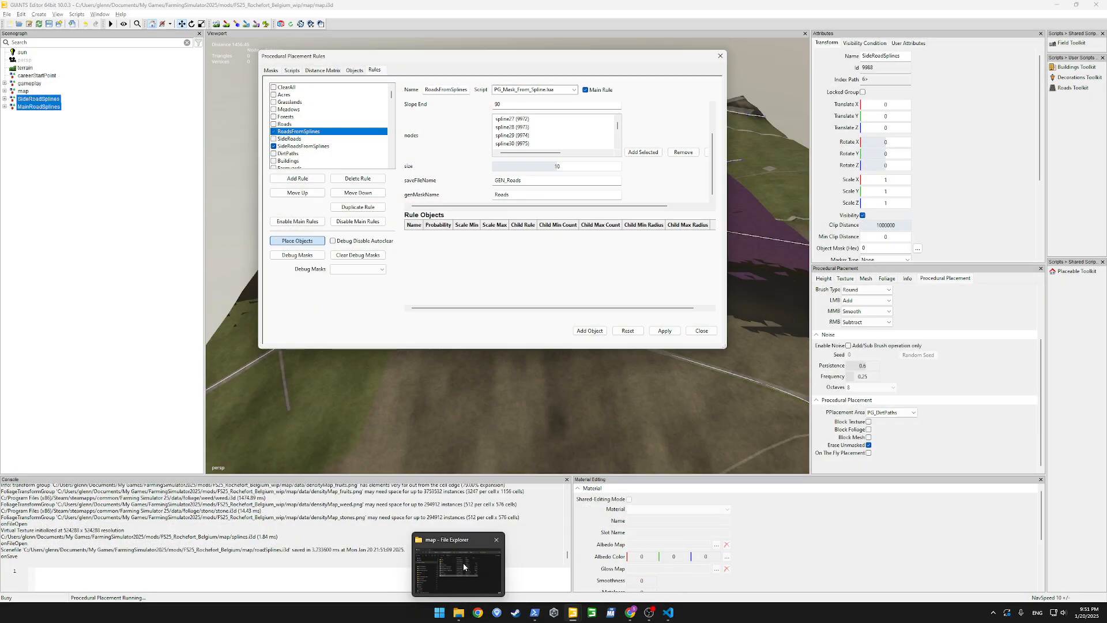
Switch to File Explorer, open the map's data/masks folder, and inspect the GEN_Acres_small.png and GEN_Acres.png masks
{"action": "left_click", "coordinate": [462, 563]}
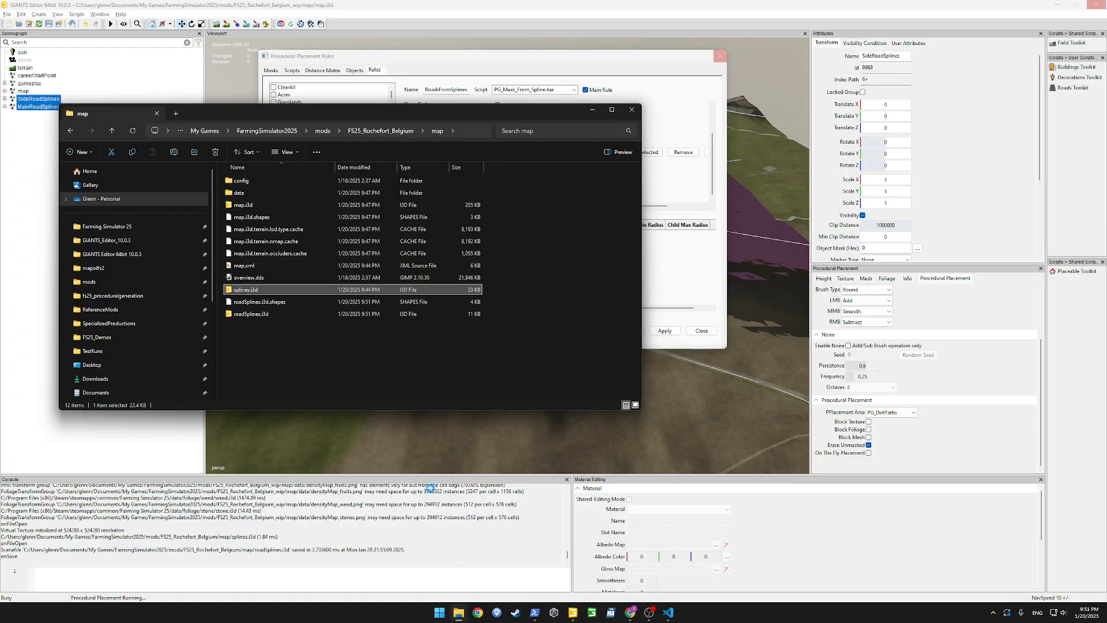
{"action": "left_click", "coordinate": [327, 352]}
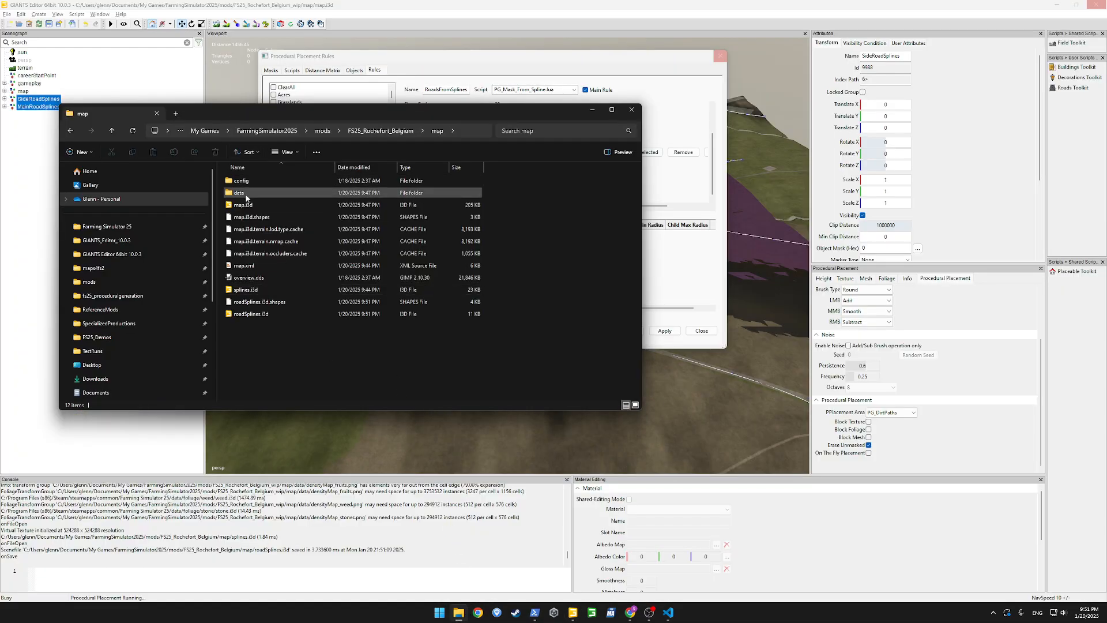
{"action": "double_click", "coordinate": [246, 198]}
{"action": "double_click", "coordinate": [244, 185]}
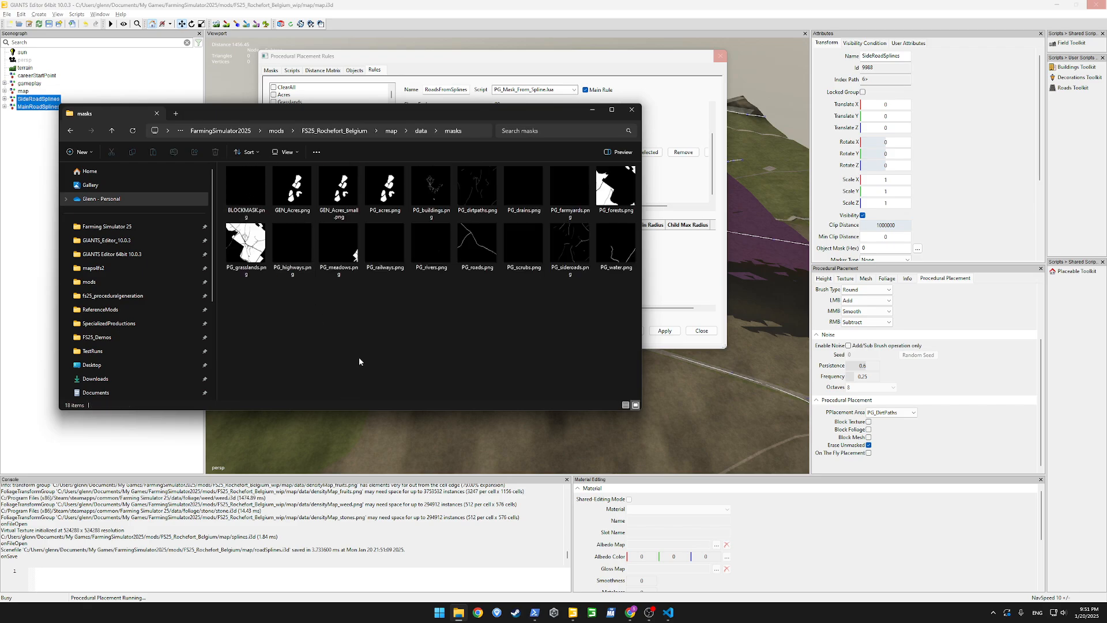
{"action": "left_click", "coordinate": [337, 196]}
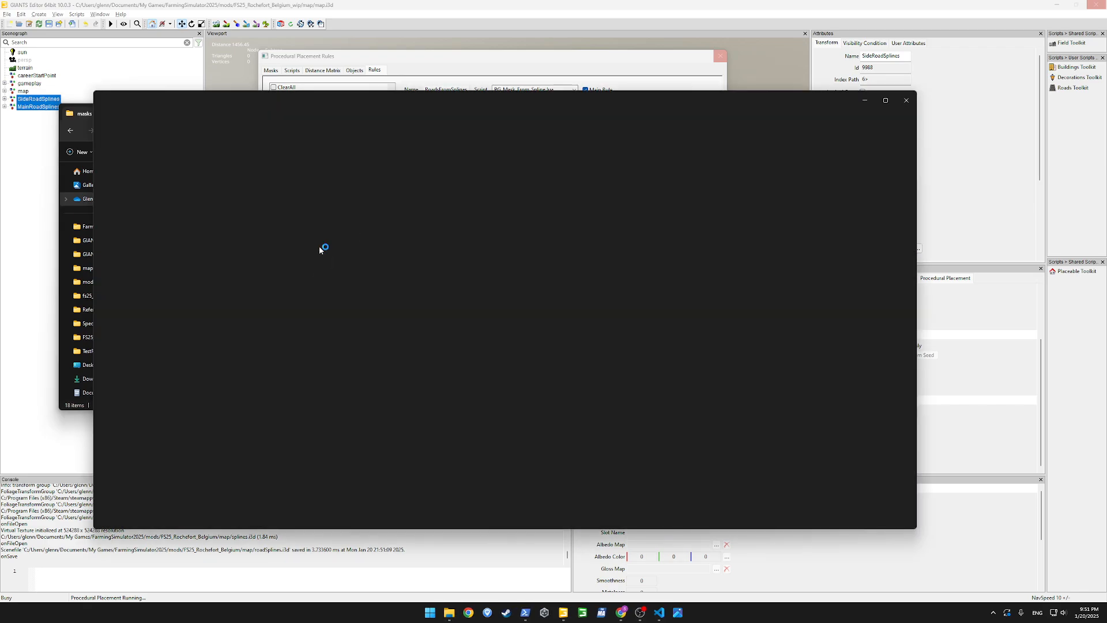
{"action": "left_click", "coordinate": [905, 103]}
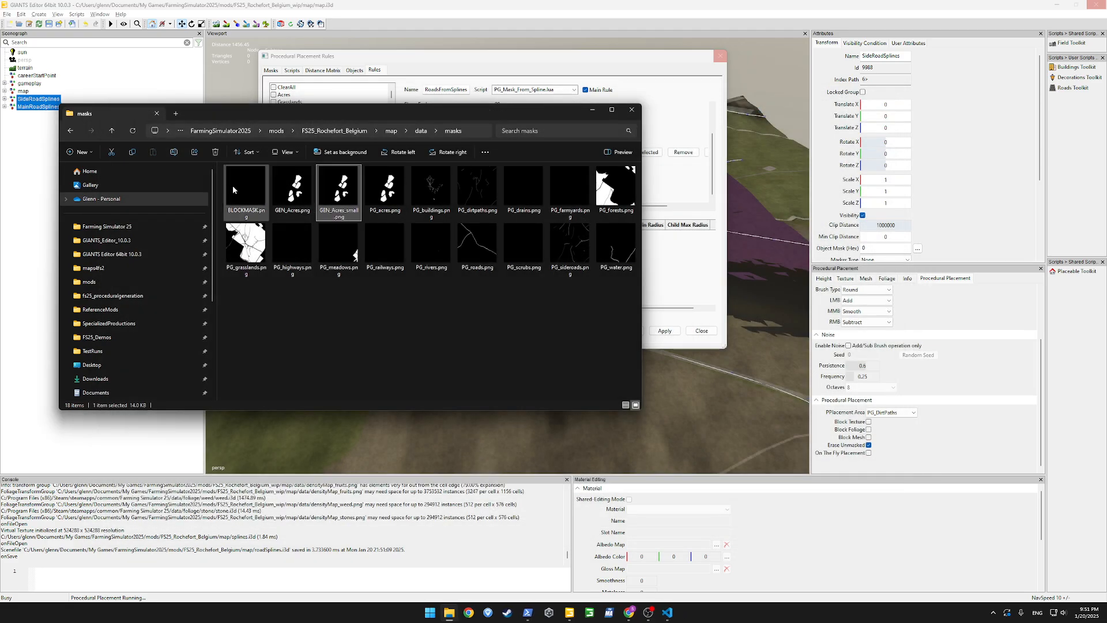
{"action": "double_click", "coordinate": [286, 194]}
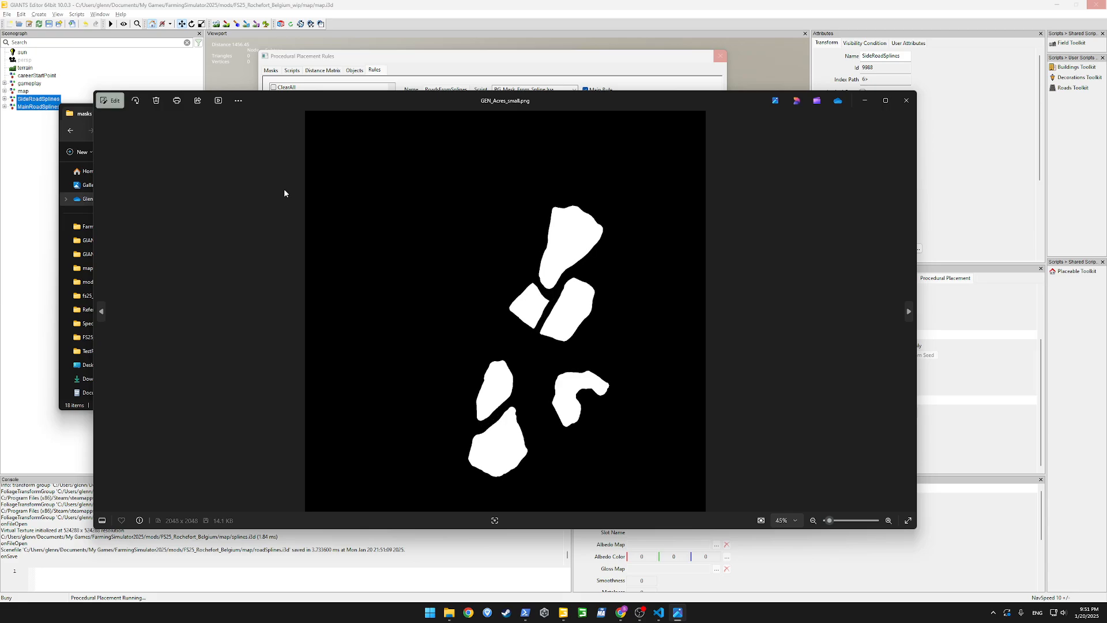
{"action": "left_click", "coordinate": [907, 101]}
Copy GEN_Acres_small.png from the masks folder and open the MaskToolkit inputs folder in a separate tab
{"action": "right_click", "coordinate": [342, 193]}
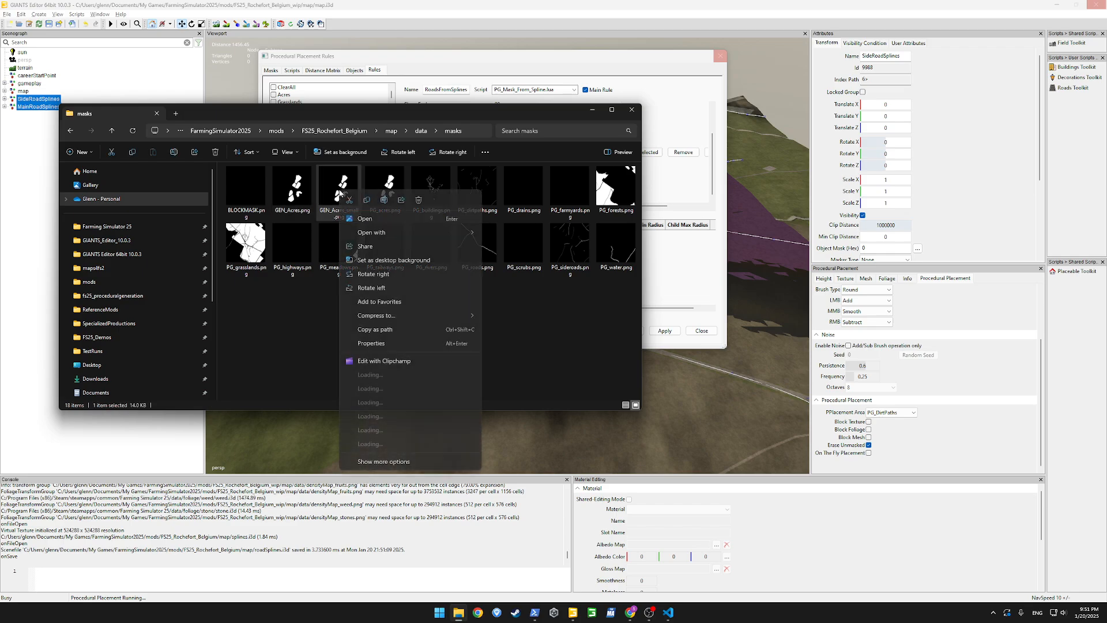
{"action": "left_click", "coordinate": [303, 324]}
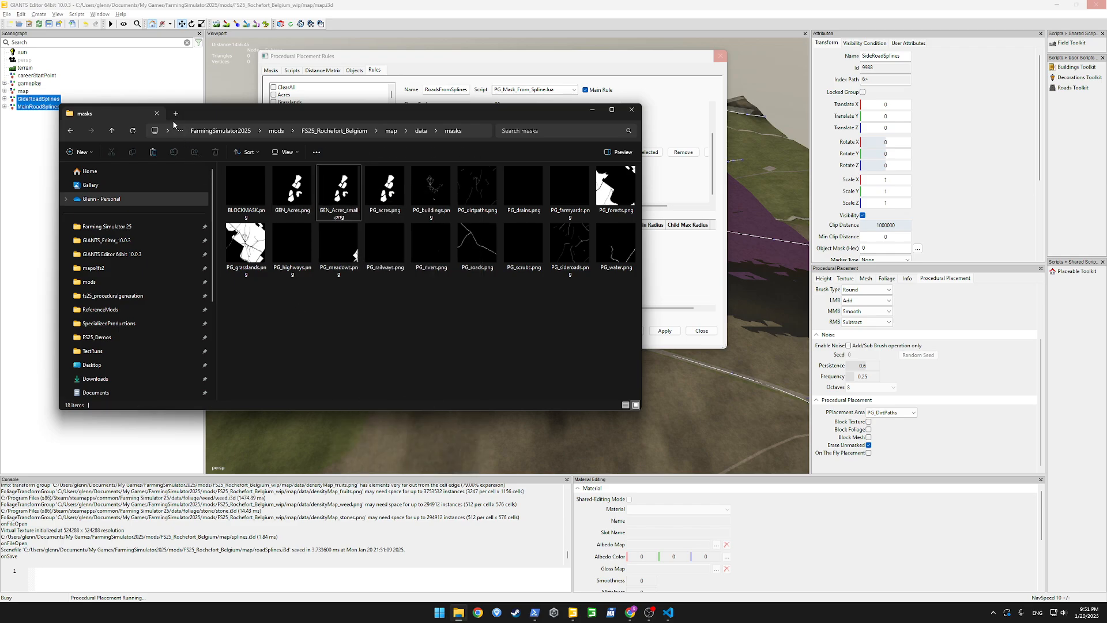
{"action": "left_click", "coordinate": [176, 113]}
{"action": "left_click", "coordinate": [94, 267]}
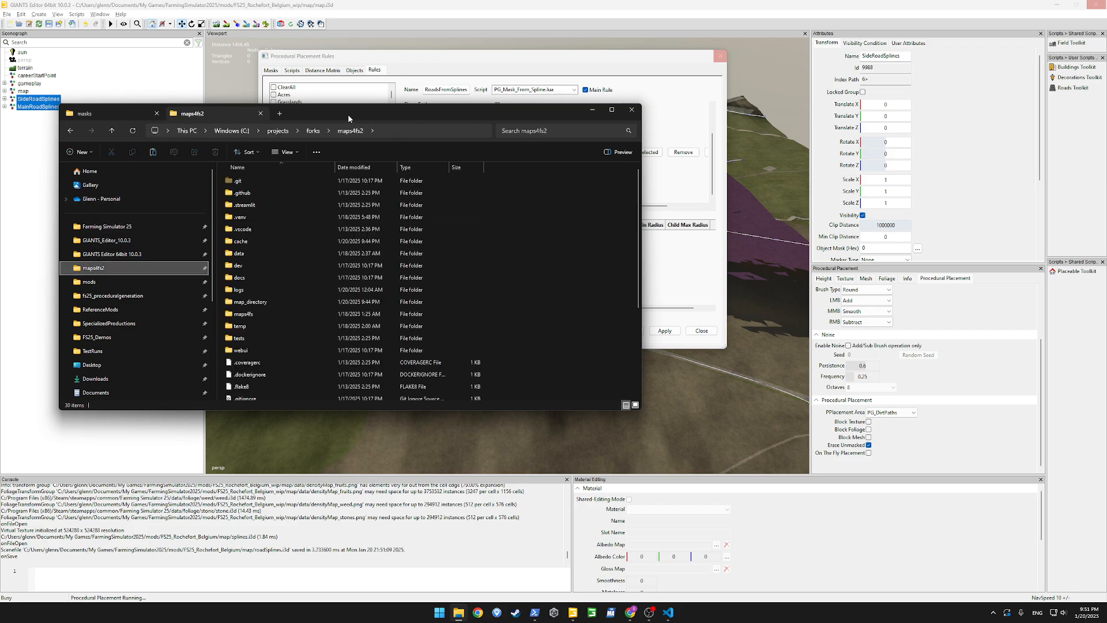
{"action": "left_click", "coordinate": [313, 131]}
{"action": "double_click", "coordinate": [245, 195]}
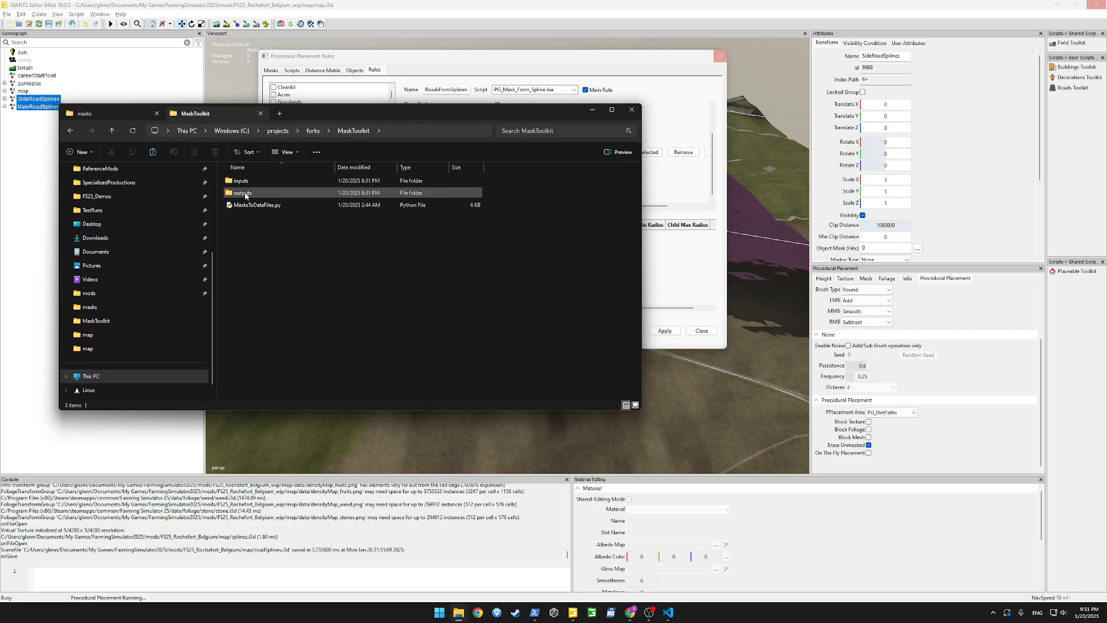
{"action": "double_click", "coordinate": [237, 180]}
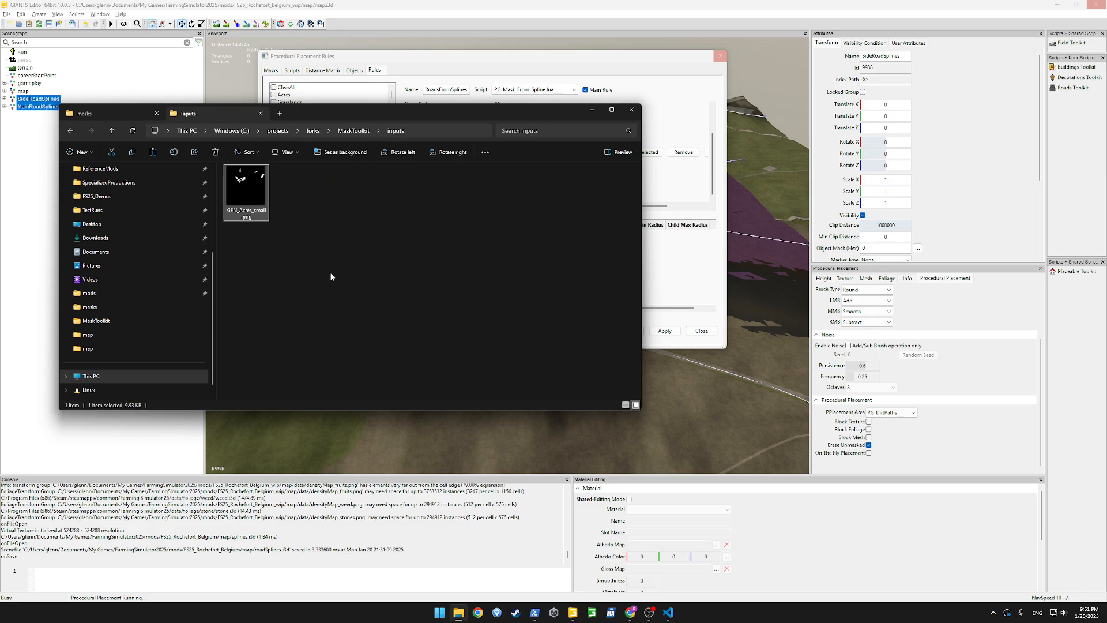
Delete the old mask from the MaskToolkit inputs folder and paste the copied GEN_Acres_small.png in its place
{"action": "key", "text": "Delete"}
{"action": "key", "text": "Return"}
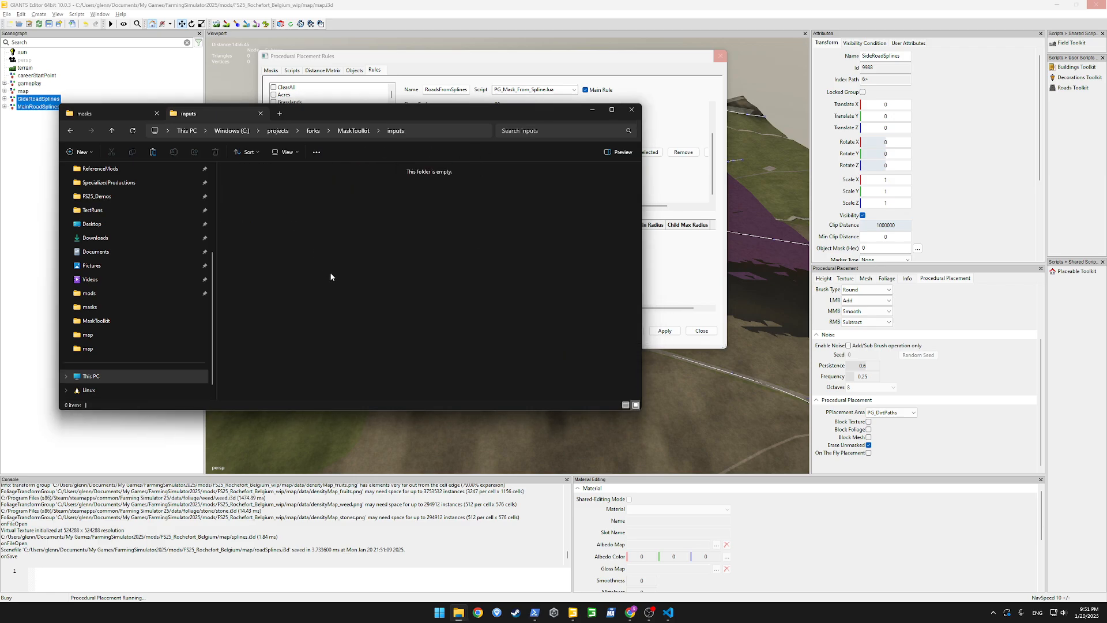
{"action": "right_click", "coordinate": [283, 197]}
{"action": "left_click", "coordinate": [296, 207]}
{"action": "left_click", "coordinate": [278, 211]}
{"action": "left_click", "coordinate": [266, 196]}
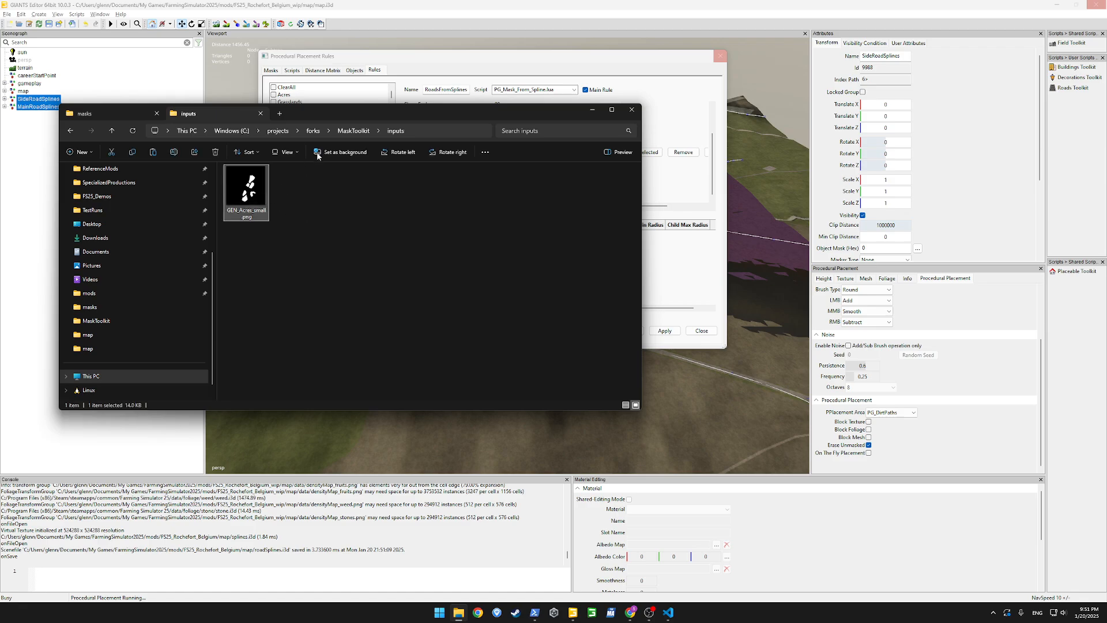
Delete the old i3d files from the MaskToolkit outputs folder
{"action": "left_click", "coordinate": [358, 132]}
{"action": "double_click", "coordinate": [254, 195]}
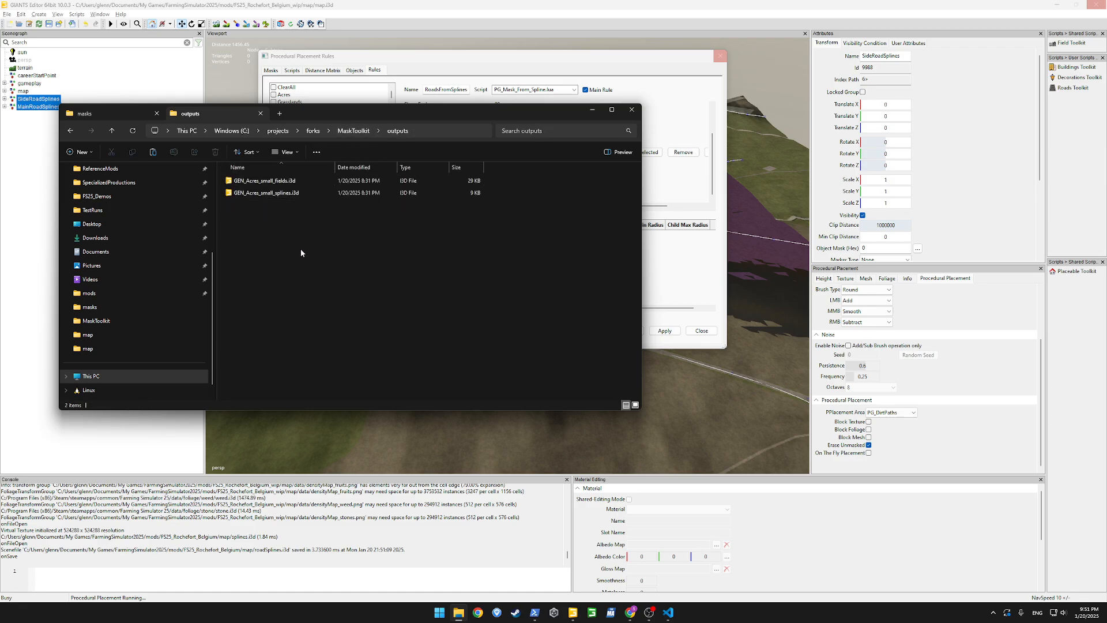
{"action": "key", "text": "ctrl+a"}
{"action": "key", "text": "Delete"}
{"action": "key", "text": "Return"}
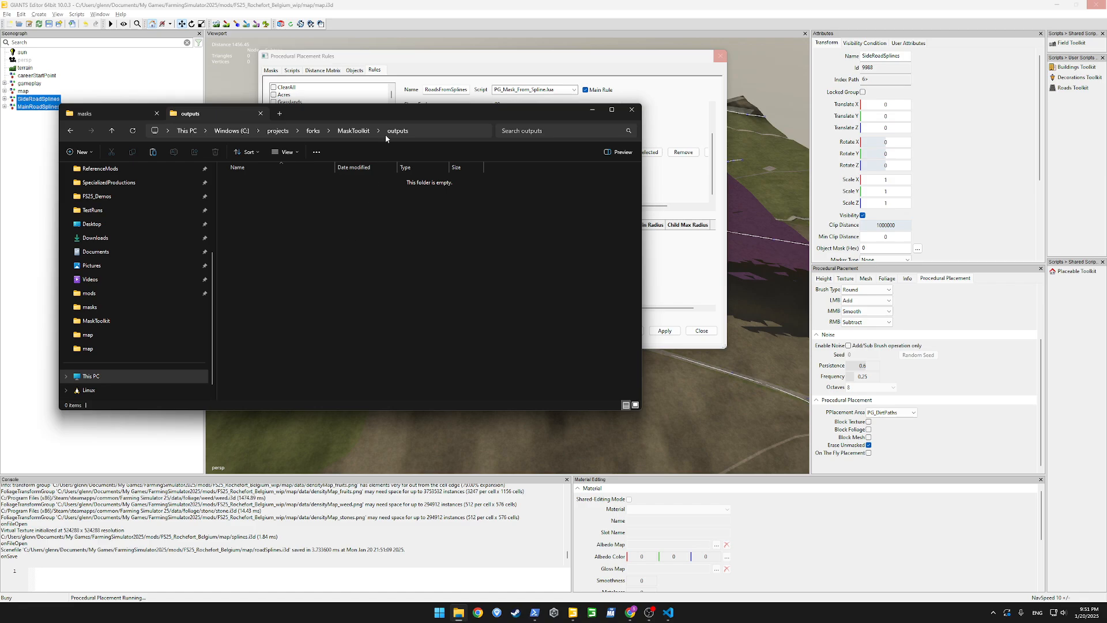
Run MasksToDataFiles.py from the MaskToolkit folder and open the outputs folder
{"action": "left_click", "coordinate": [354, 130]}
{"action": "double_click", "coordinate": [257, 205]}
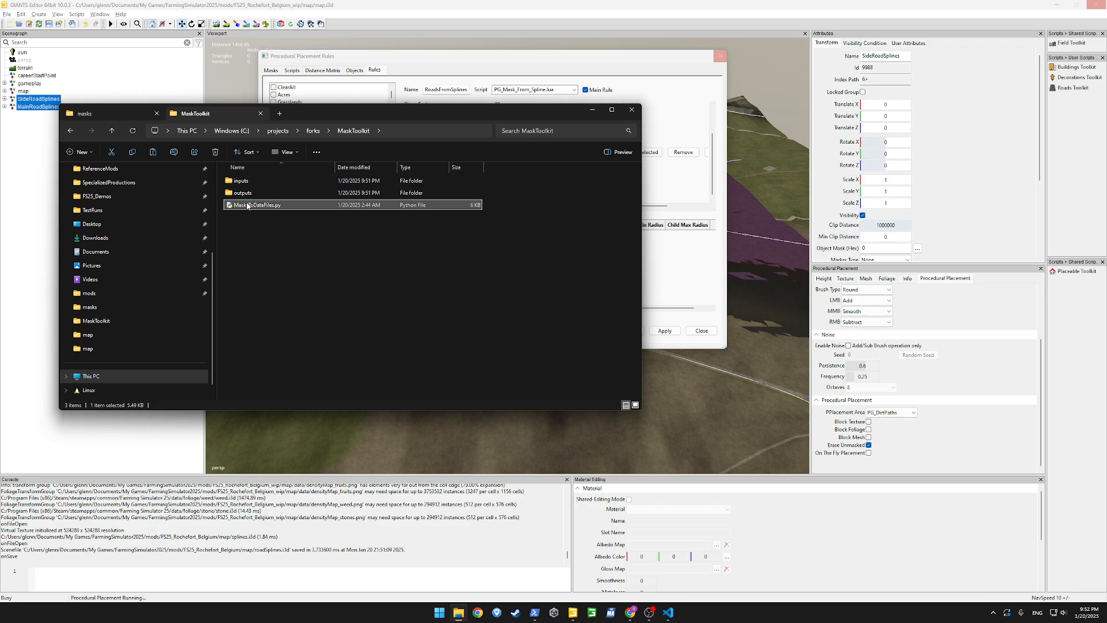
{"action": "left_click", "coordinate": [242, 194]}
{"action": "double_click", "coordinate": [242, 193]}
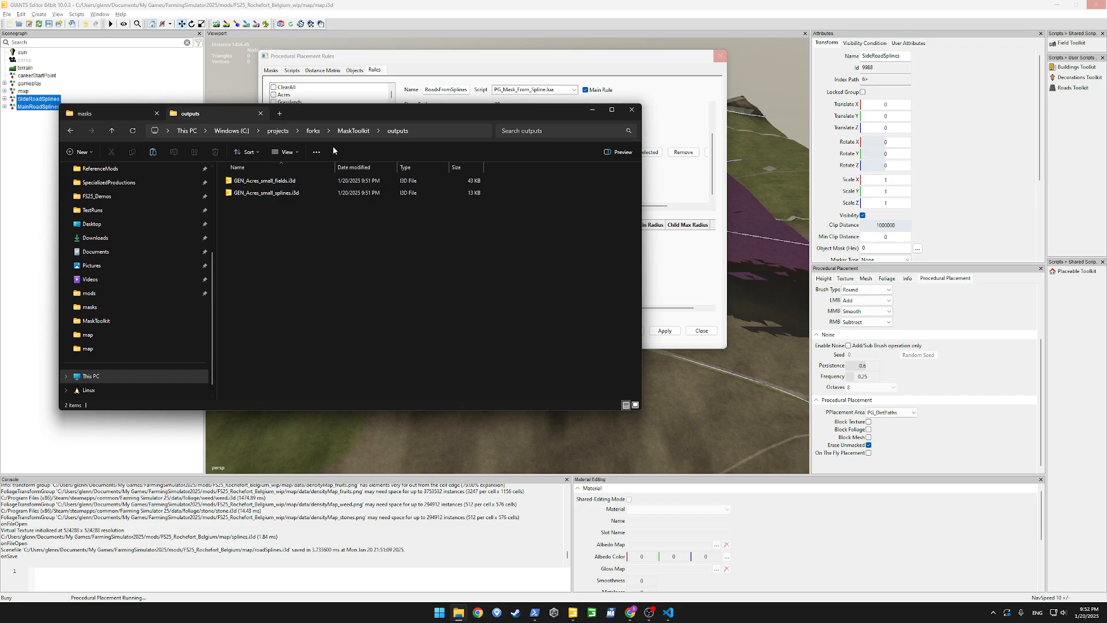
Copy GEN_Acres_small_fields.i3d from the MaskToolkit outputs into the FS25_Rochefort_Belgium map folder
{"action": "left_click_drag", "start_coordinate": [354, 112], "coordinate": [527, 148]}
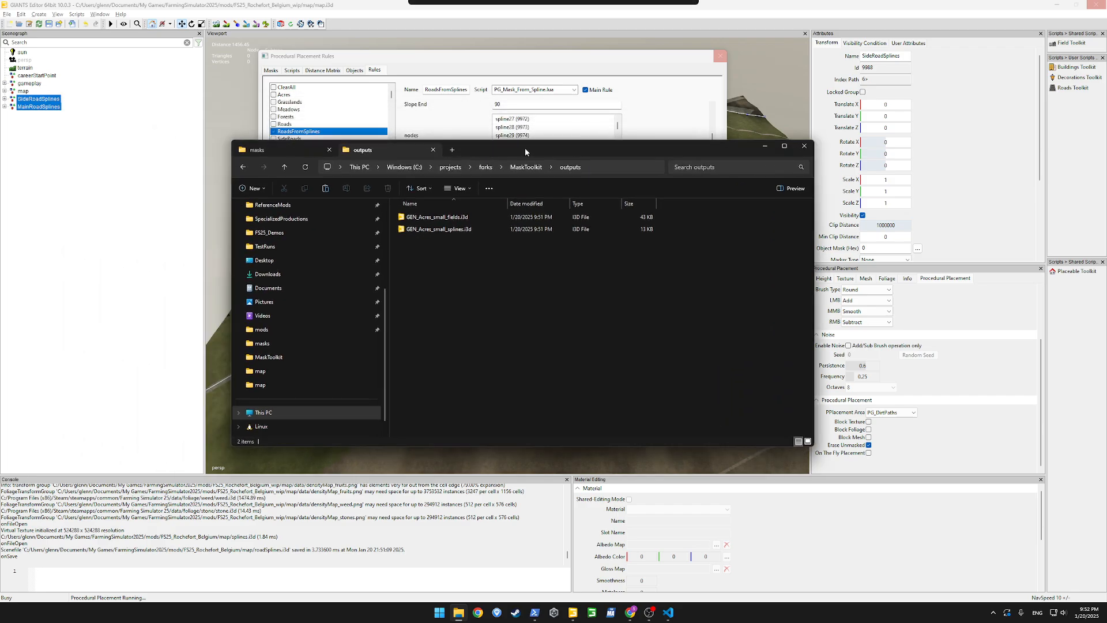
{"action": "right_click", "coordinate": [449, 220]}
{"action": "key", "text": "Escape"}
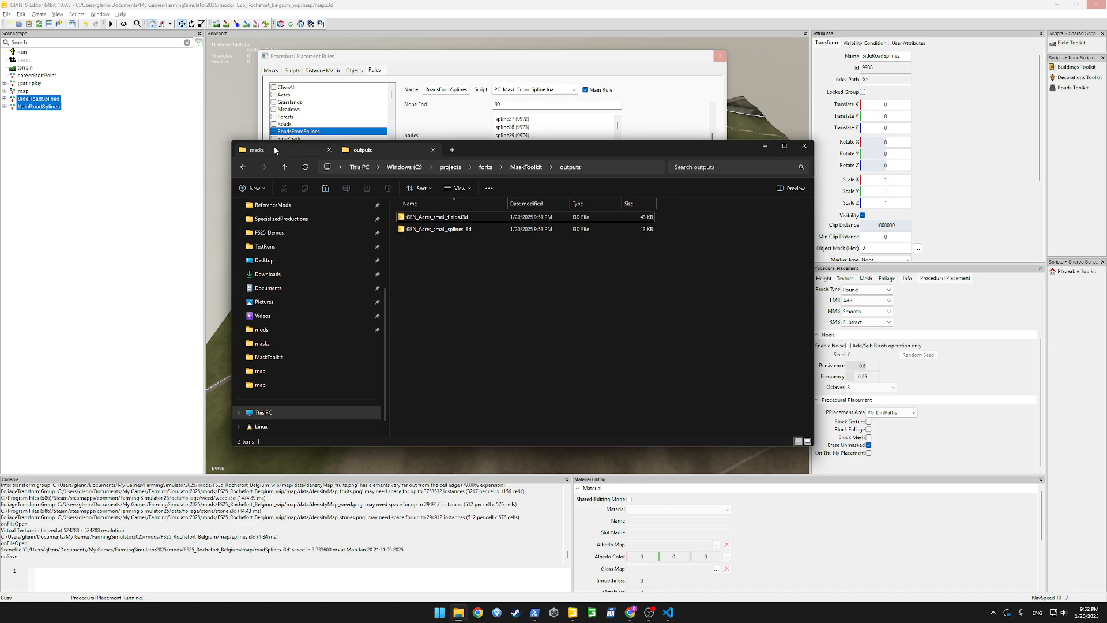
{"action": "left_click", "coordinate": [267, 150]}
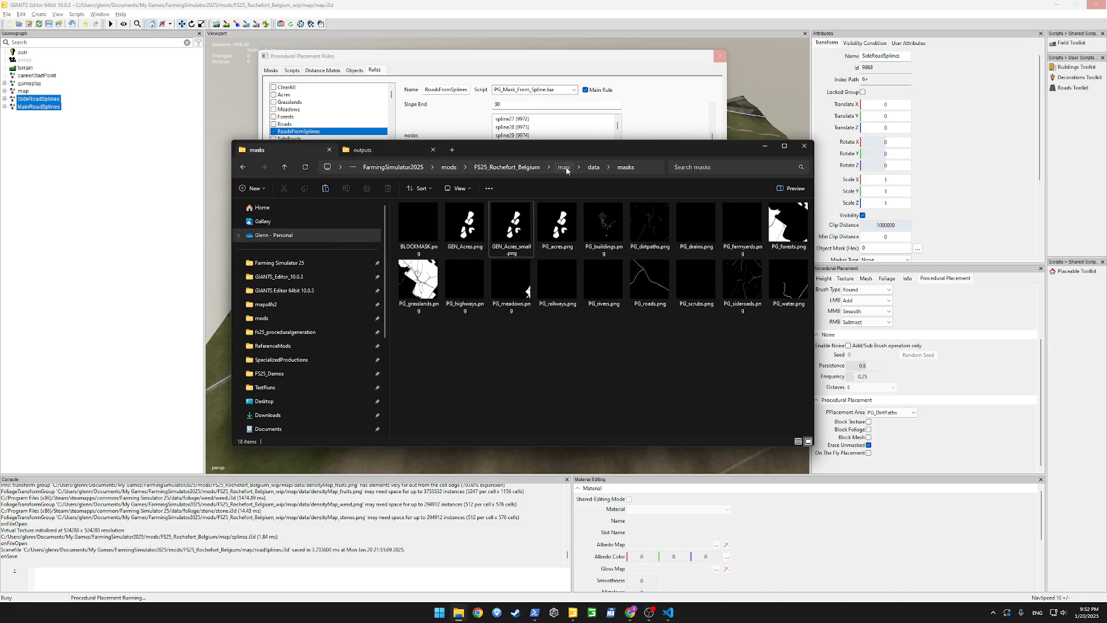
{"action": "left_click", "coordinate": [564, 167]}
{"action": "right_click", "coordinate": [437, 366]}
{"action": "key", "text": "Escape"}
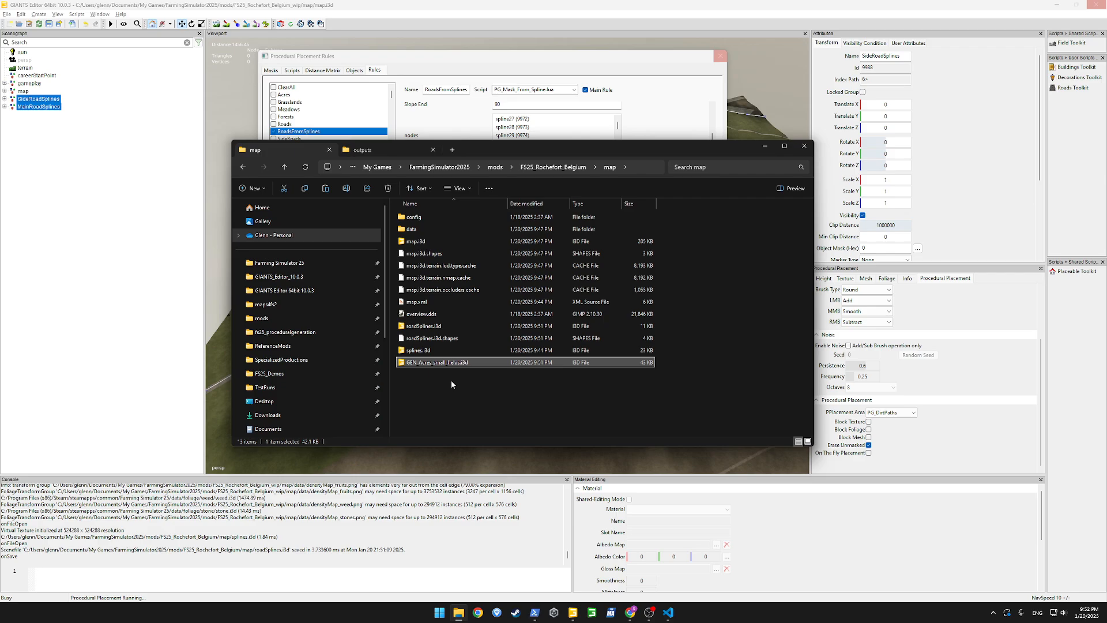
{"action": "left_click", "coordinate": [451, 383]}
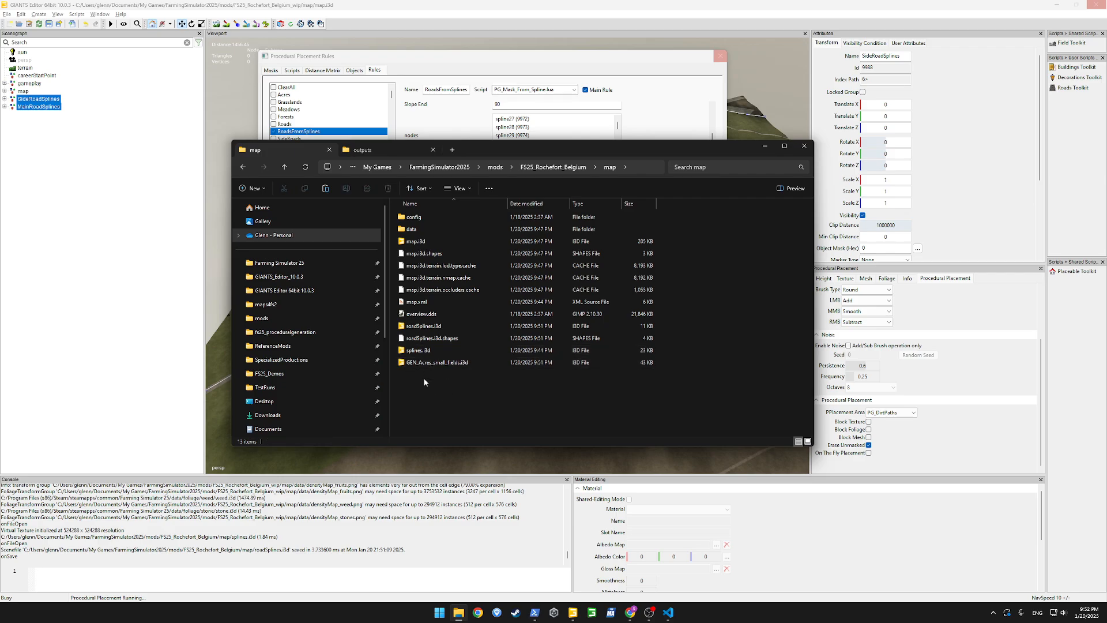
Check the procedural placement progress in both open editor instances and return to the map folder in File Explorer
{"action": "left_click", "coordinate": [765, 146]}
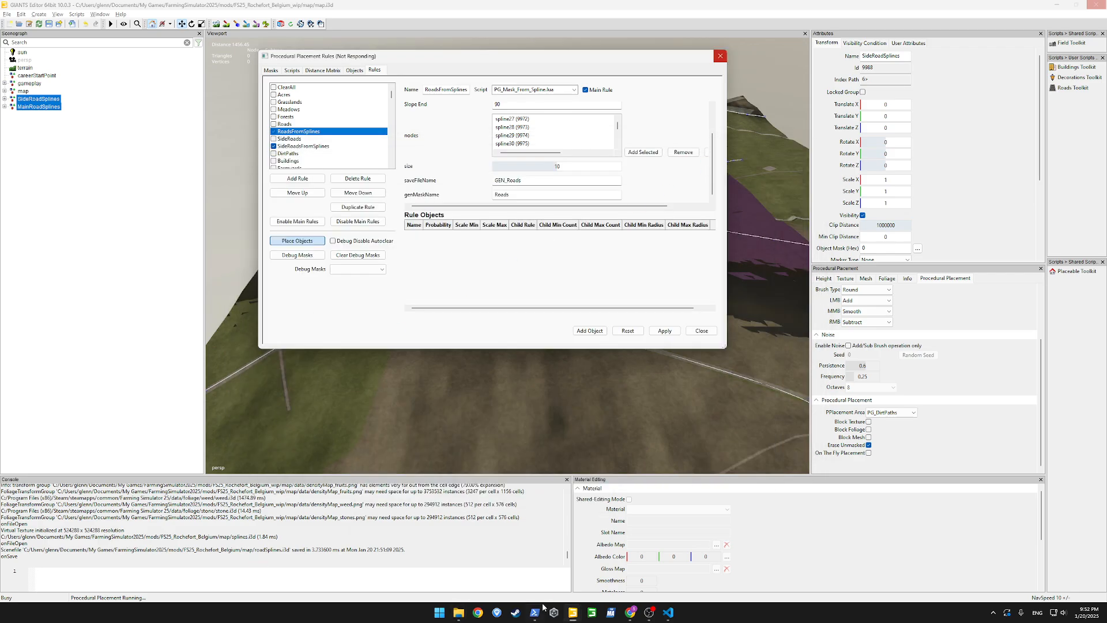
{"action": "mouse_move", "coordinate": [580, 616]}
{"action": "mouse_move", "coordinate": [630, 572]}
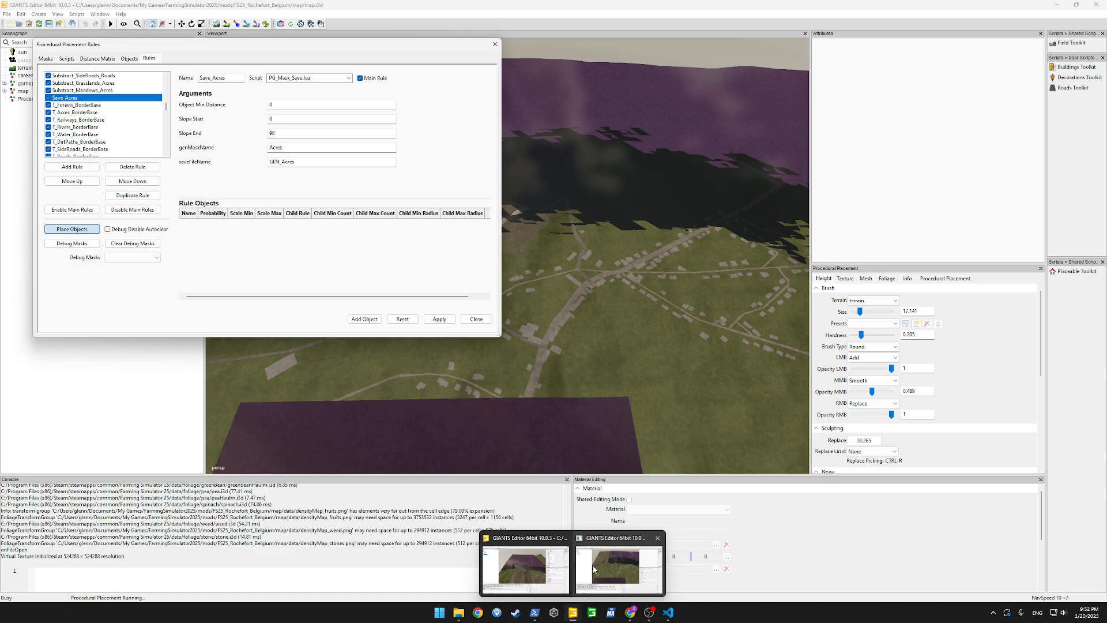
{"action": "mouse_move", "coordinate": [549, 572]}
{"action": "mouse_move", "coordinate": [591, 570]}
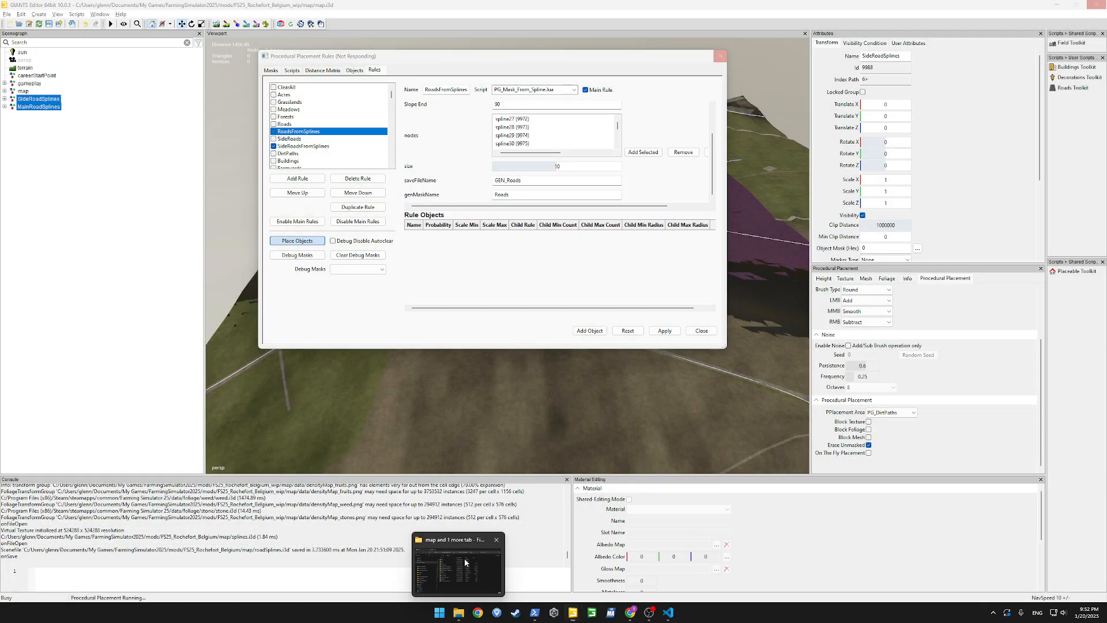
{"action": "left_click", "coordinate": [458, 612]}
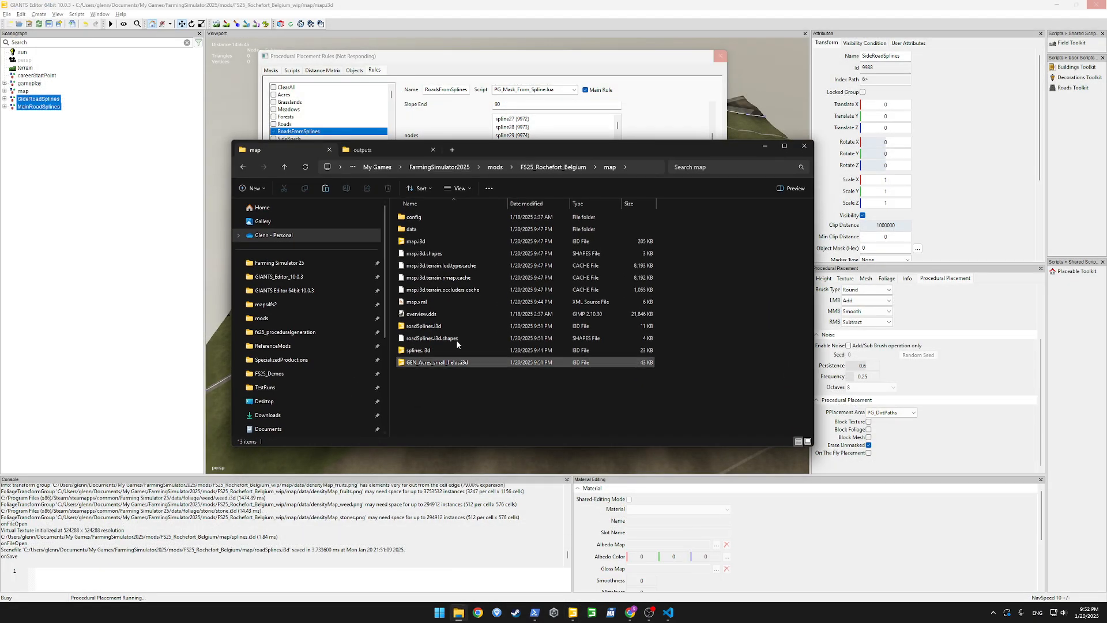
{"action": "left_click", "coordinate": [407, 151]}
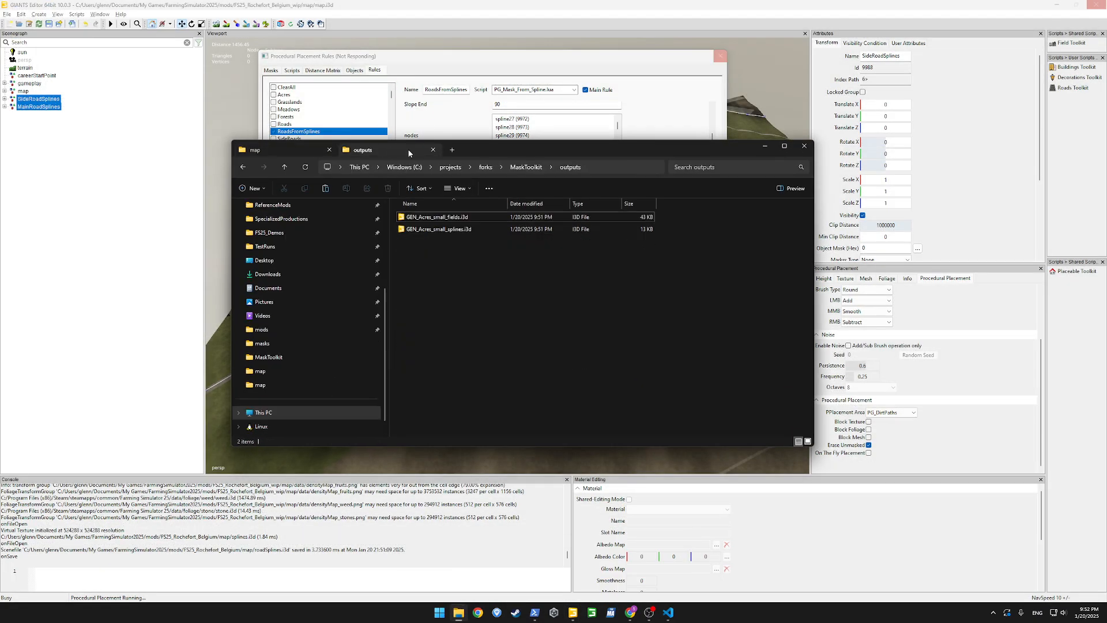
{"action": "left_click", "coordinate": [279, 150]}
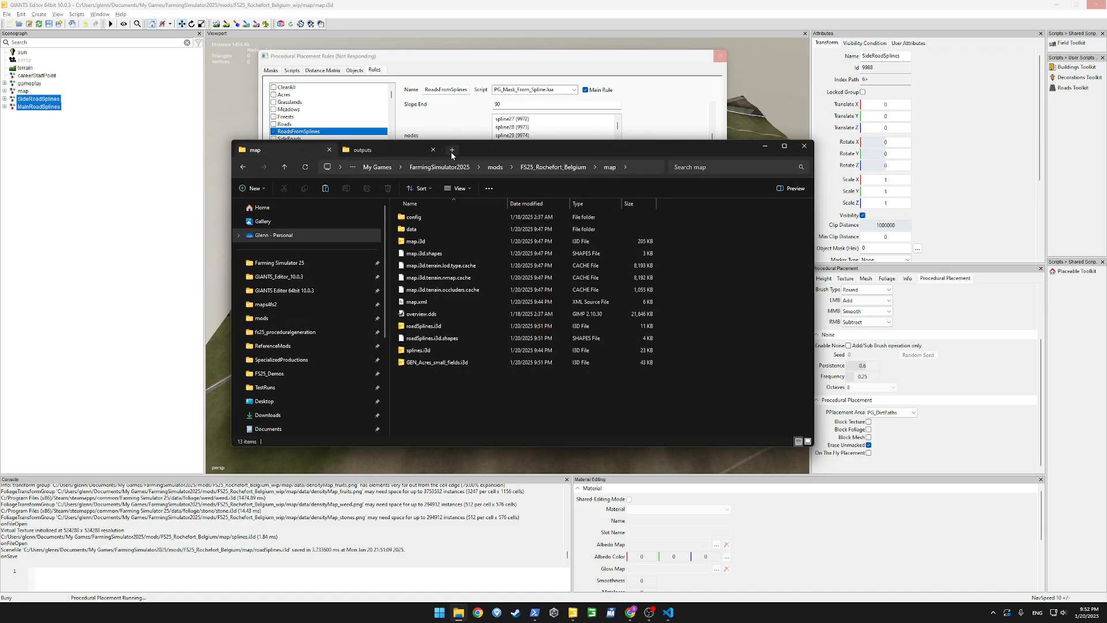
Open the map/data/masks folder of the FS25_Rochefort_Belgium_wip mod in a separate tab
{"action": "left_click", "coordinate": [452, 150]}
{"action": "left_click", "coordinate": [261, 317]}
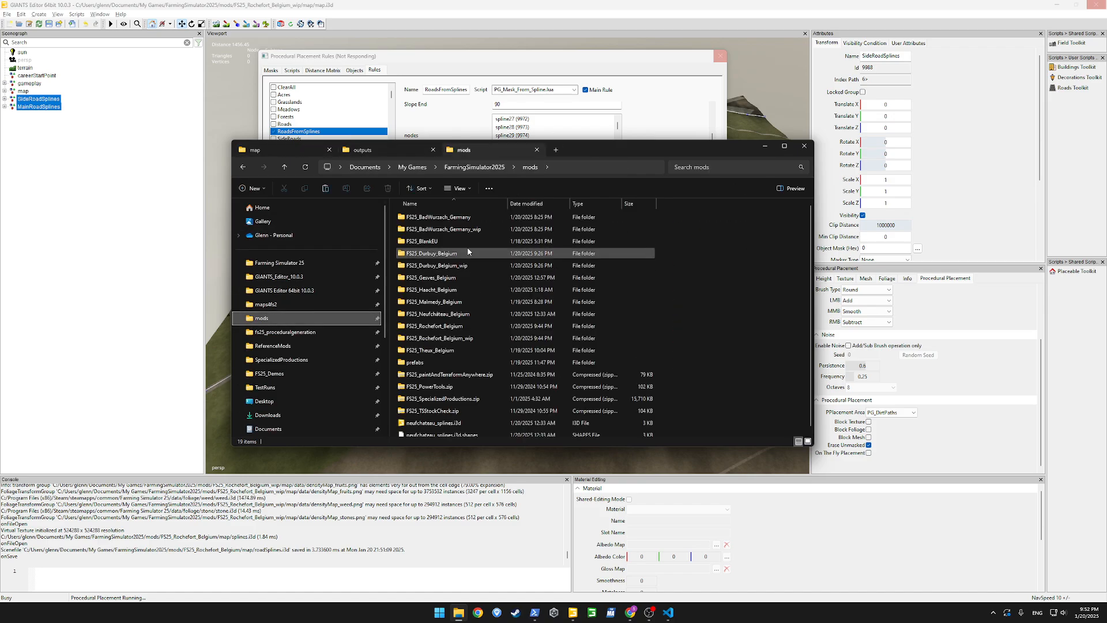
{"action": "double_click", "coordinate": [441, 338]}
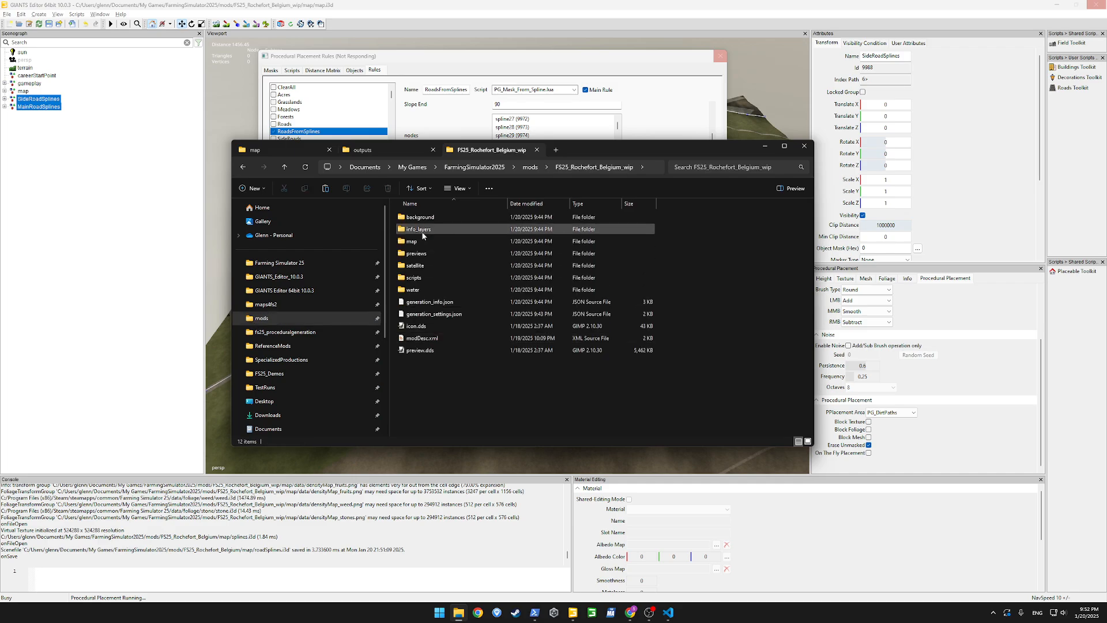
{"action": "double_click", "coordinate": [419, 242]}
{"action": "double_click", "coordinate": [417, 228]}
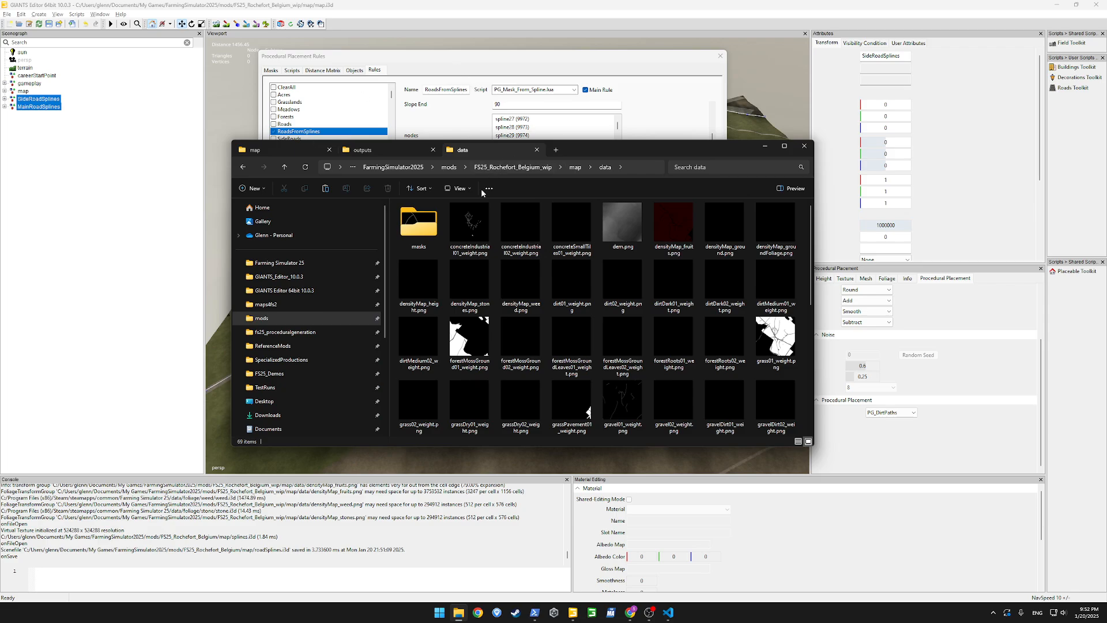
{"action": "double_click", "coordinate": [413, 225]}
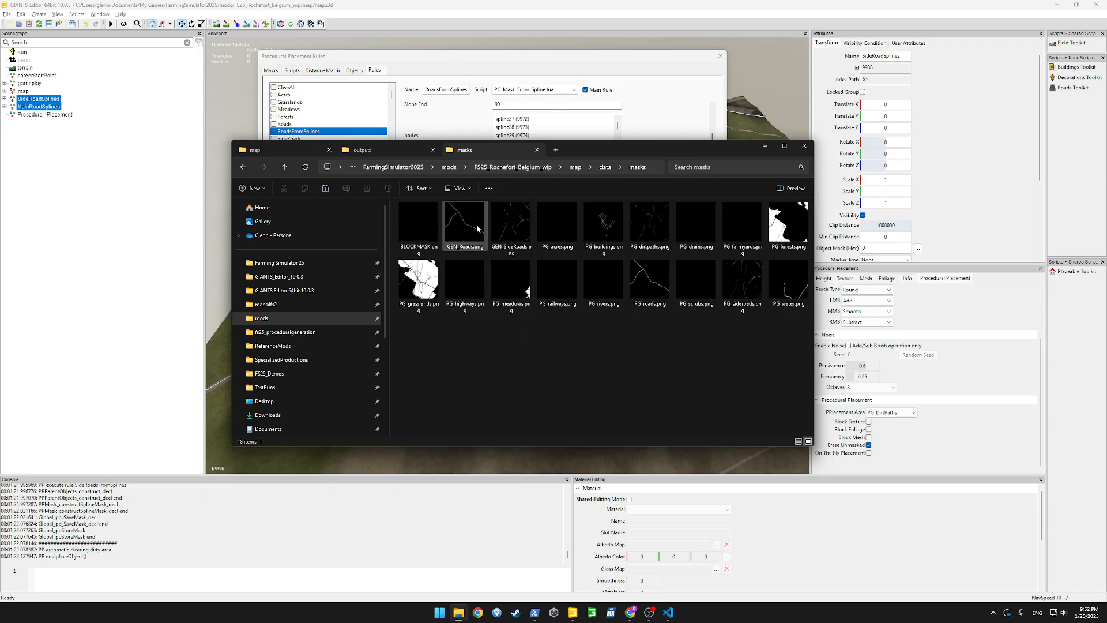
Copy GEN_Roads.png and GEN_SideRoads.png from the wip masks folder into the FS25_Rochefort_Belgium map's data/masks folder
{"action": "left_click", "coordinate": [477, 228]}
{"action": "left_click", "coordinate": [510, 226], "text": "ctrl"}
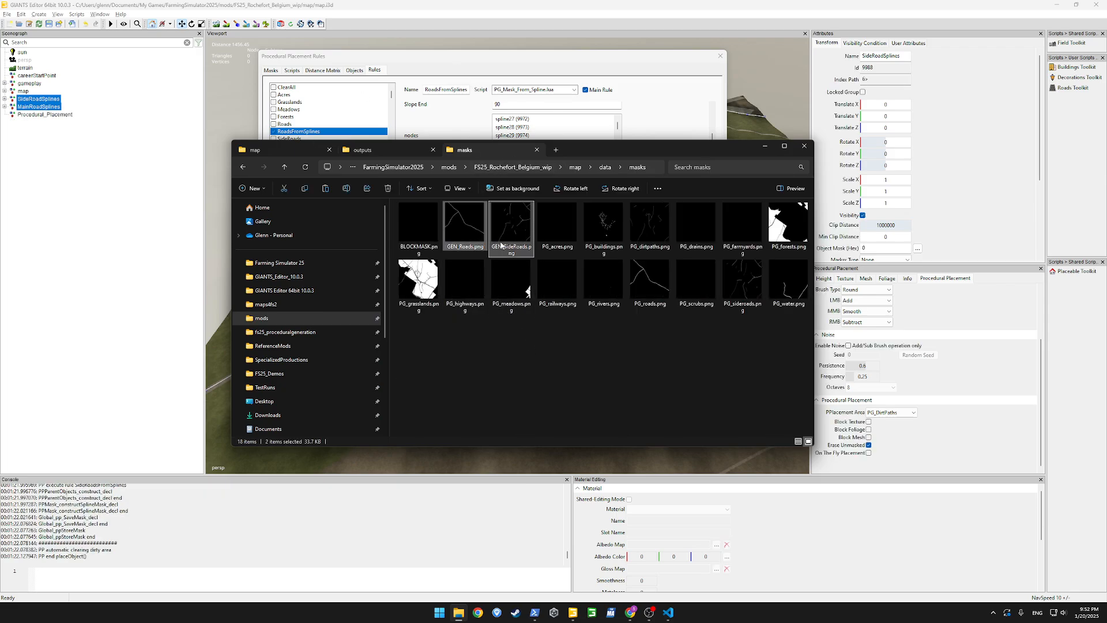
{"action": "right_click", "coordinate": [465, 218]}
{"action": "left_click", "coordinate": [492, 229]}
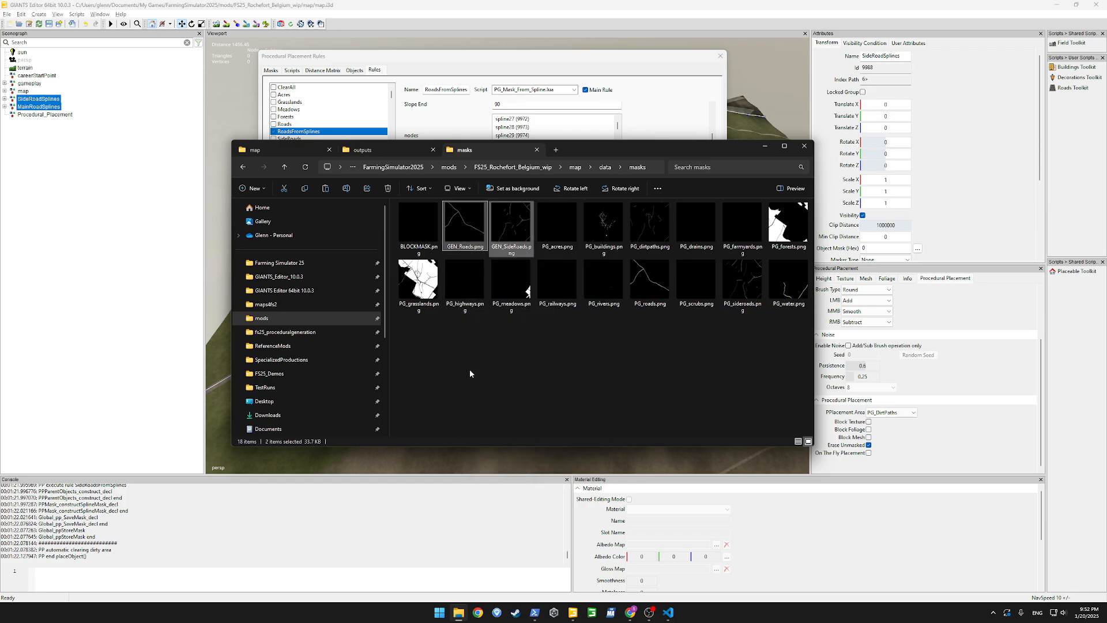
{"action": "left_click", "coordinate": [470, 373]}
{"action": "left_click", "coordinate": [255, 150]}
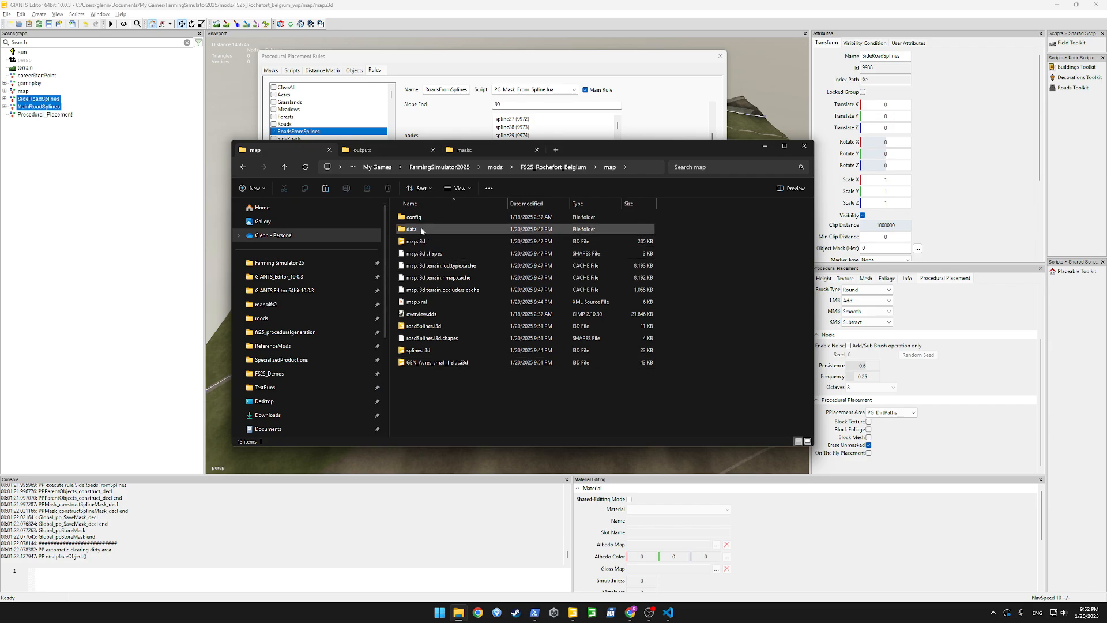
{"action": "double_click", "coordinate": [421, 230]}
{"action": "double_click", "coordinate": [424, 222]}
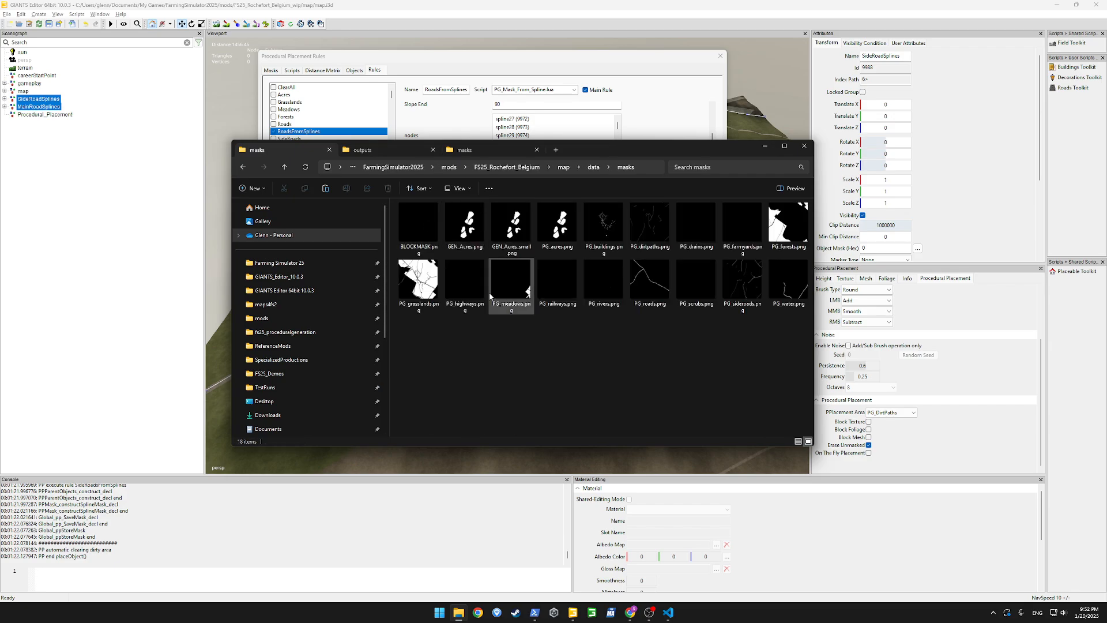
{"action": "right_click", "coordinate": [490, 336]}
{"action": "left_click", "coordinate": [559, 350]}
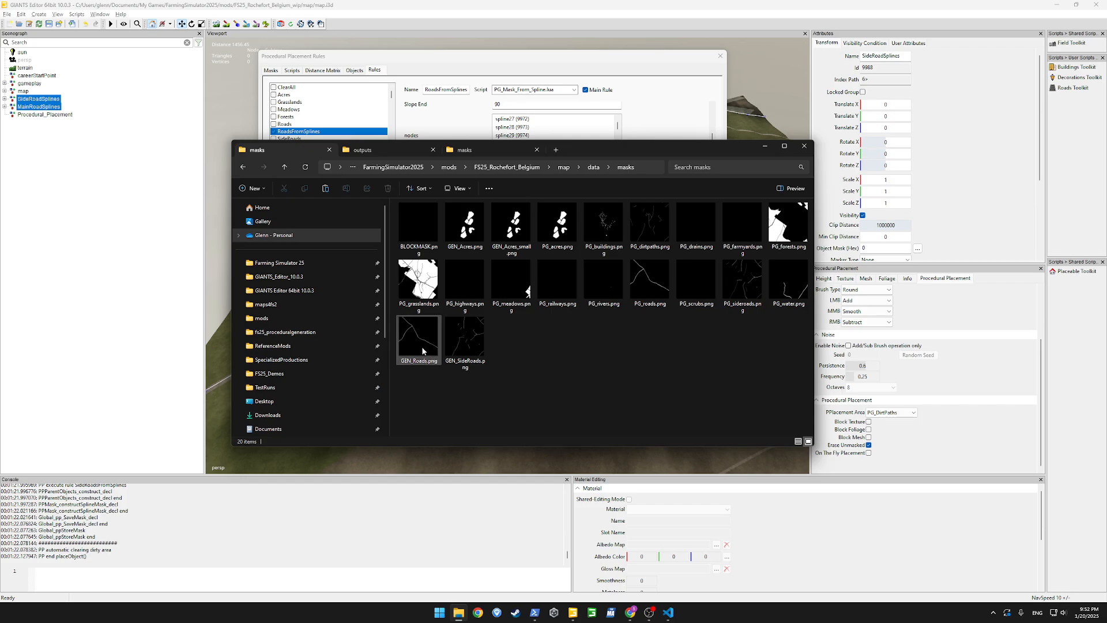
Close the procedural placement rules and exit the FS25_Rochefort_Belgium_wip editor instance without saving the map changes
{"action": "left_click", "coordinate": [356, 59]}
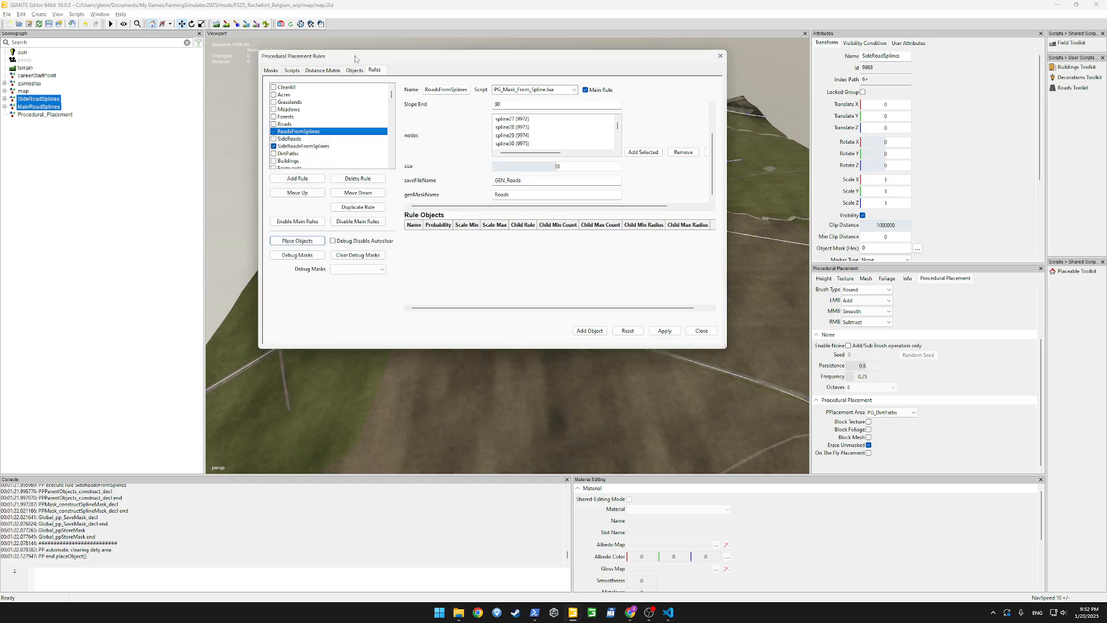
{"action": "left_click", "coordinate": [720, 56]}
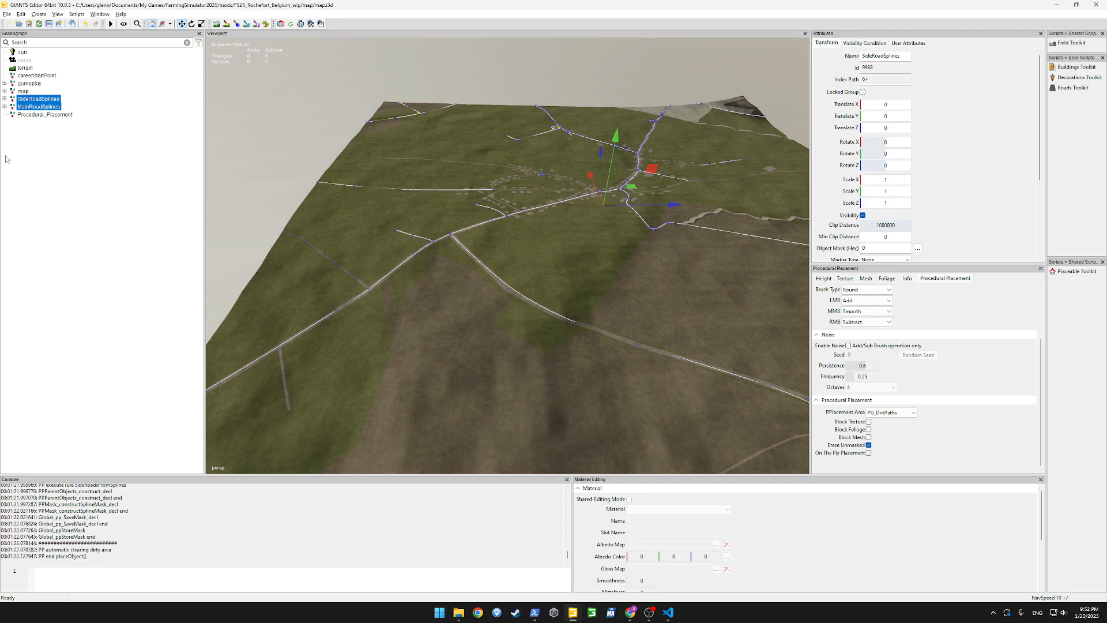
{"action": "left_click", "coordinate": [60, 148]}
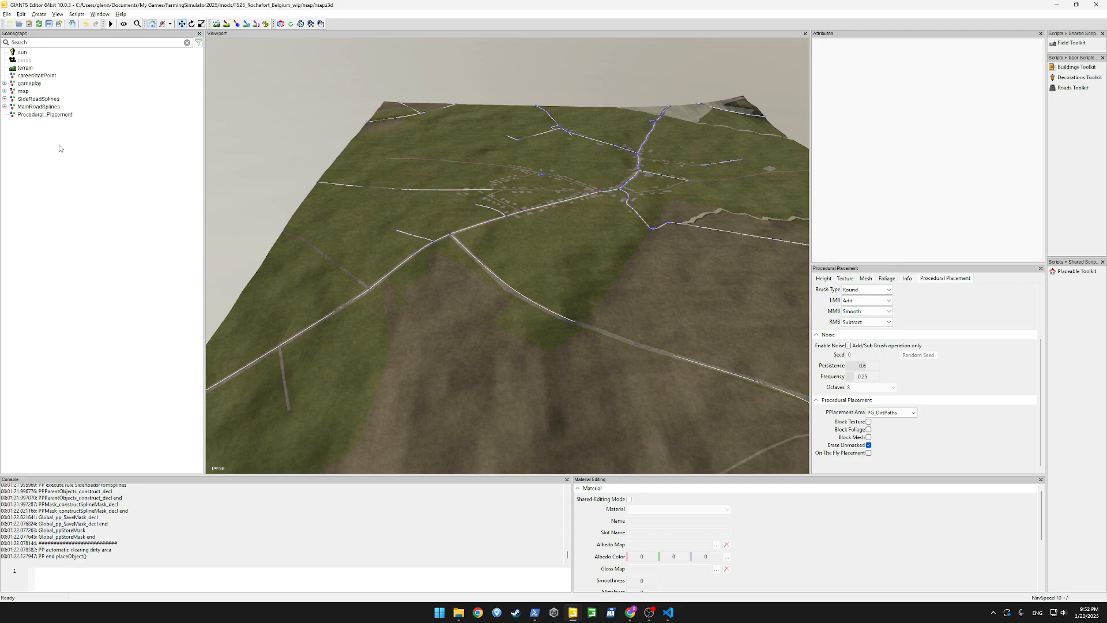
{"action": "left_click", "coordinate": [1097, 5]}
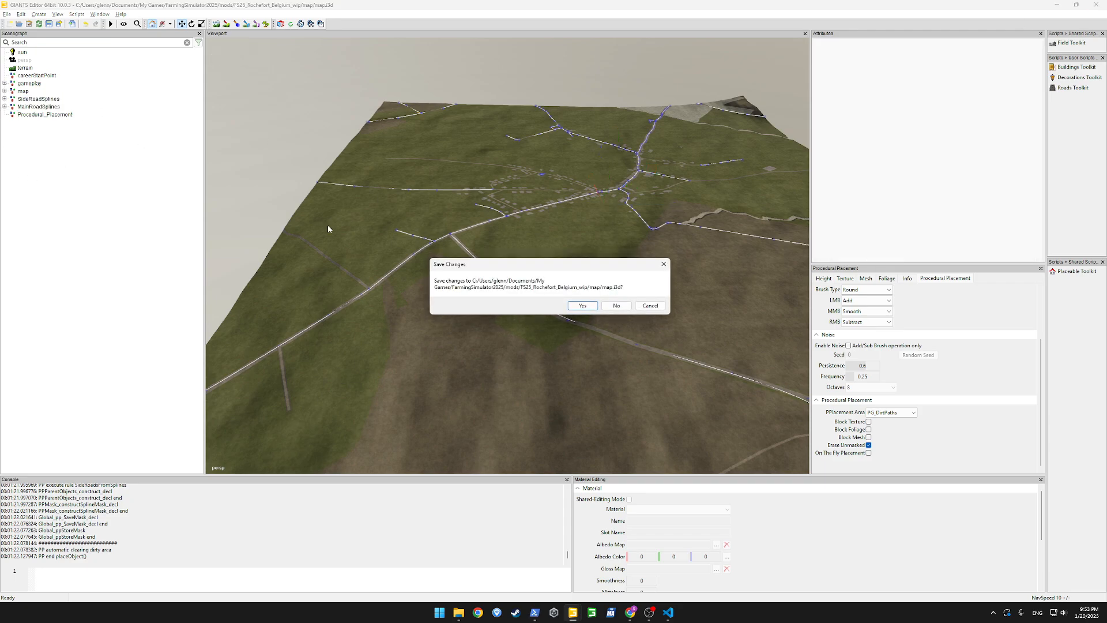
{"action": "left_click", "coordinate": [614, 310]}
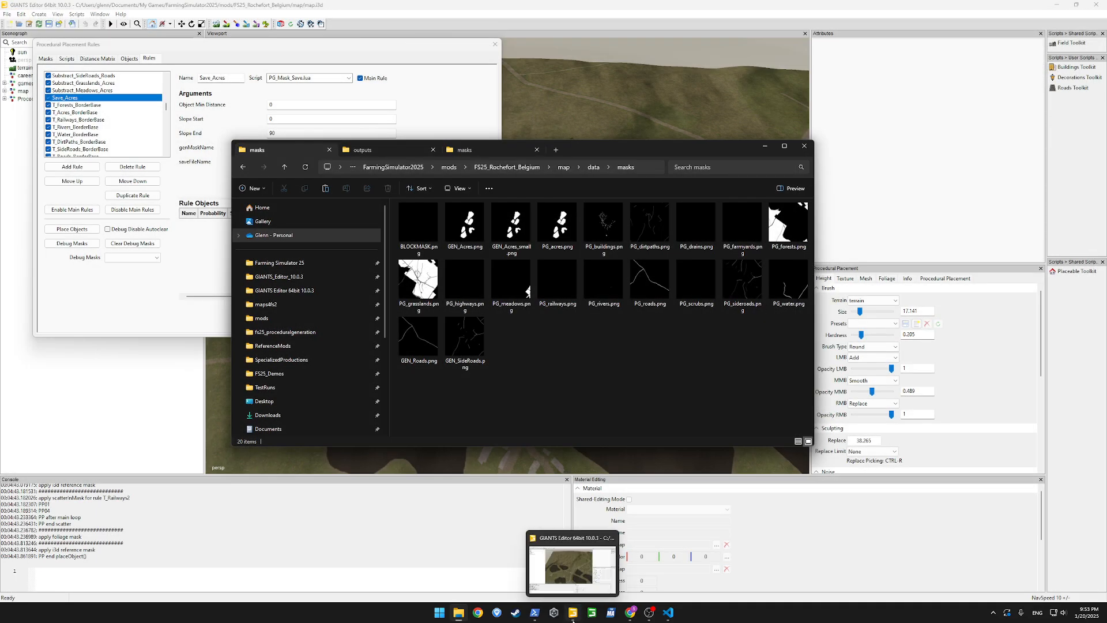
In the FS25_Rochefort_Belgium editor instance, turn off Main Rule for Save_Acres, apply the change and close the procedural placement rules
{"action": "left_click", "coordinate": [573, 620]}
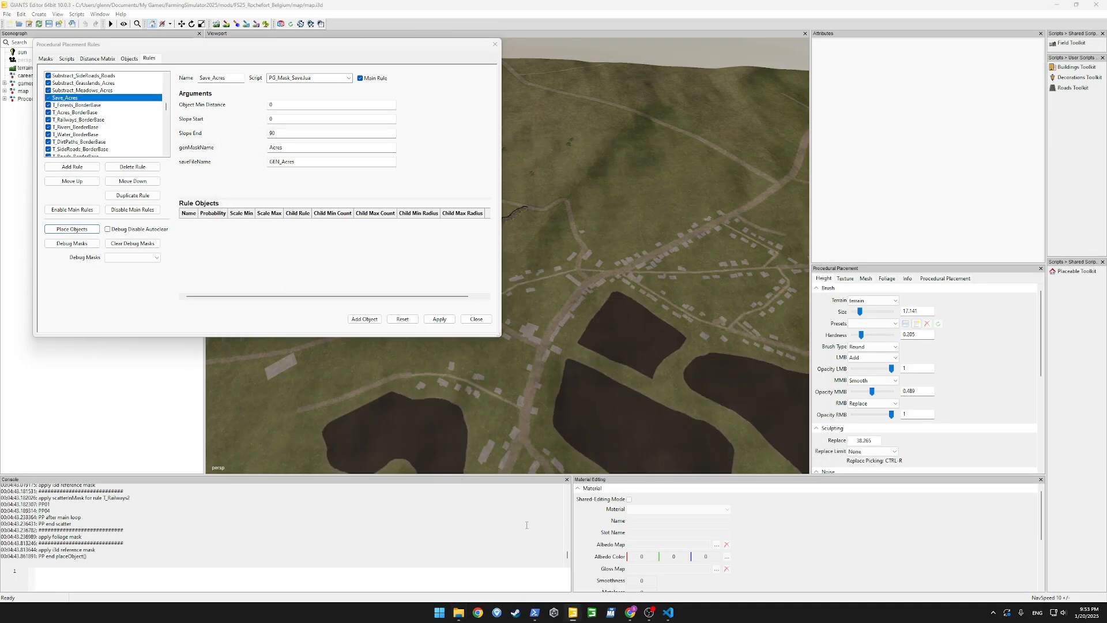
{"action": "left_click_drag", "start_coordinate": [411, 52], "coordinate": [412, 149]}
{"action": "left_click", "coordinate": [20, 345]}
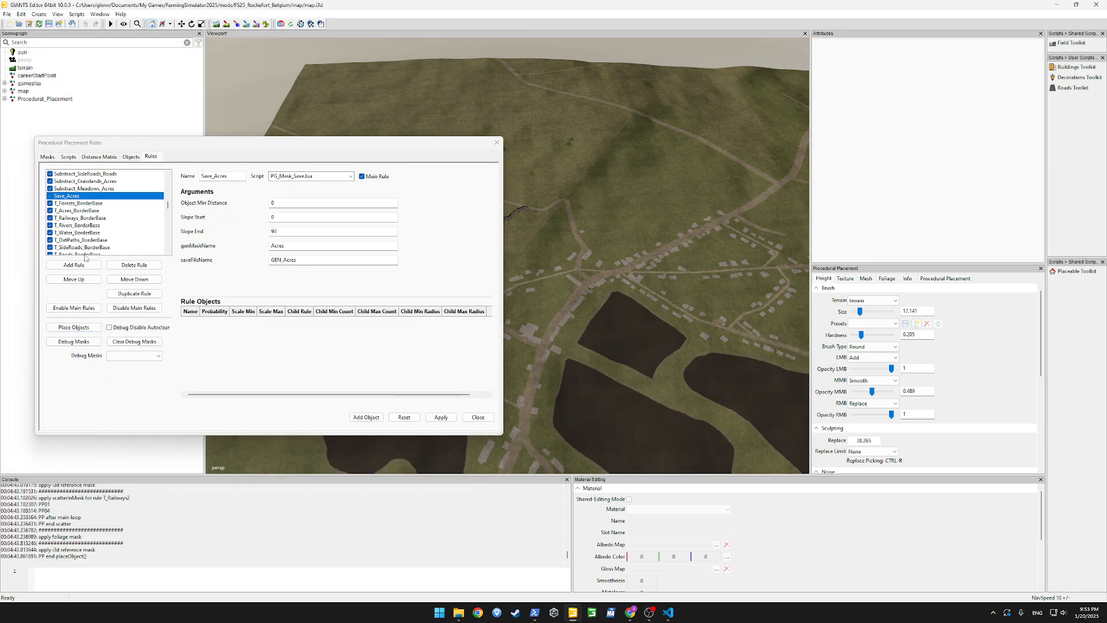
{"action": "left_click", "coordinate": [77, 203]}
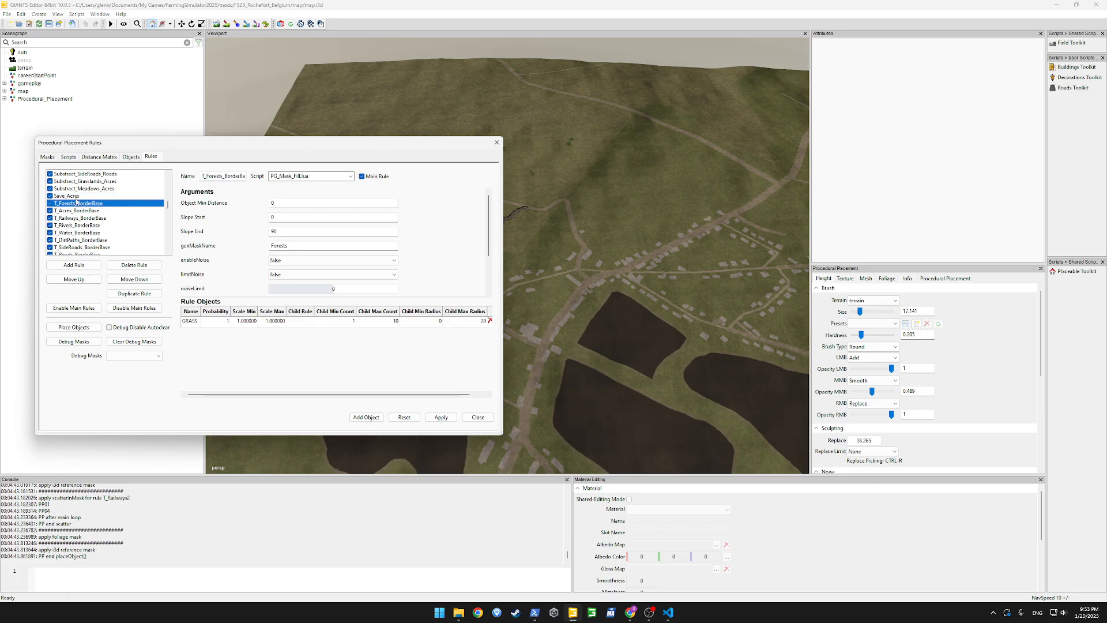
{"action": "left_click", "coordinate": [75, 196]}
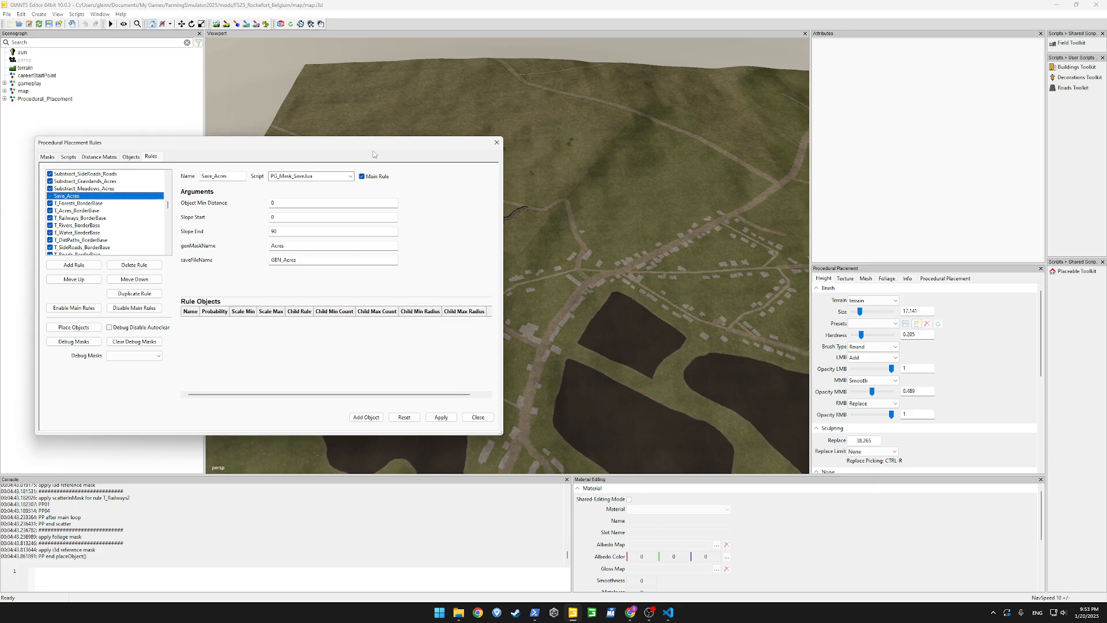
{"action": "left_click", "coordinate": [134, 265]}
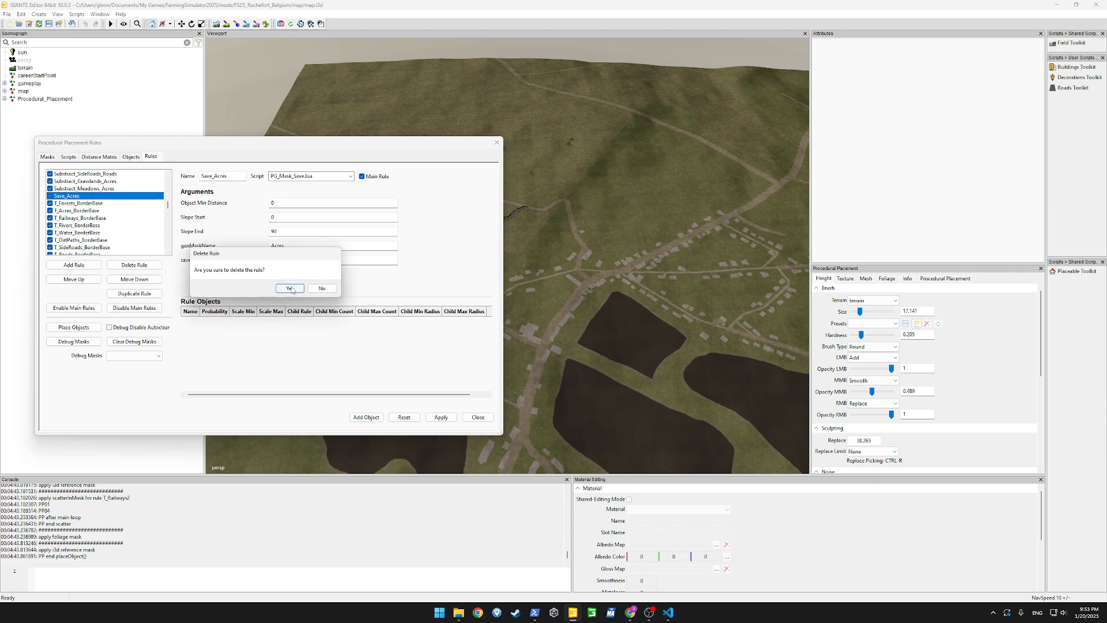
{"action": "left_click", "coordinate": [329, 289]}
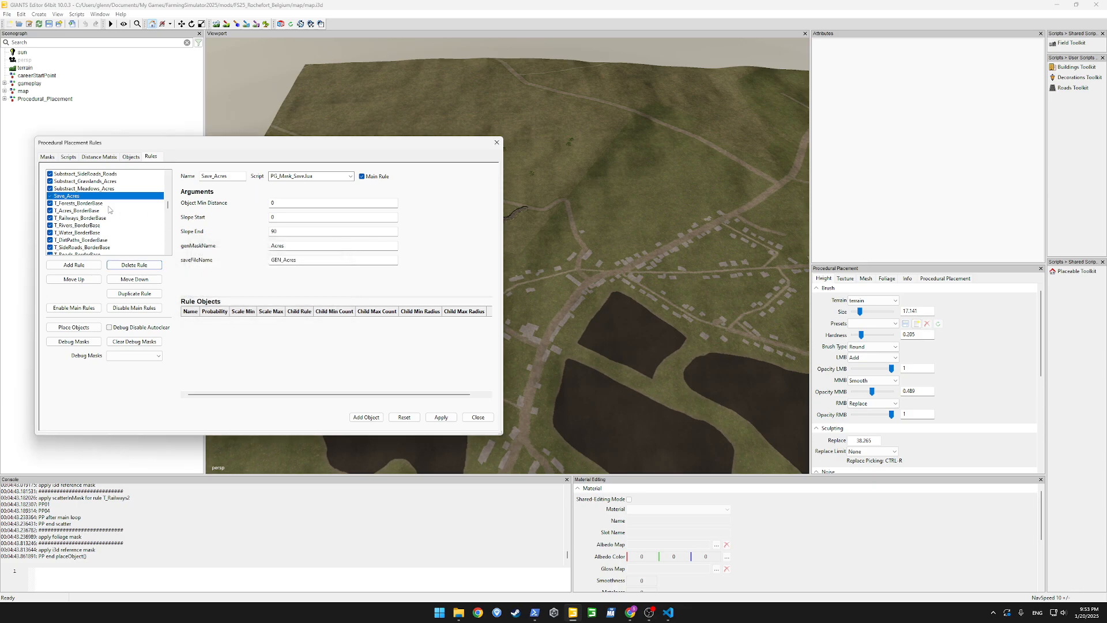
{"action": "left_click", "coordinate": [371, 179]}
{"action": "left_click", "coordinate": [436, 417]}
{"action": "left_click", "coordinate": [497, 142]}
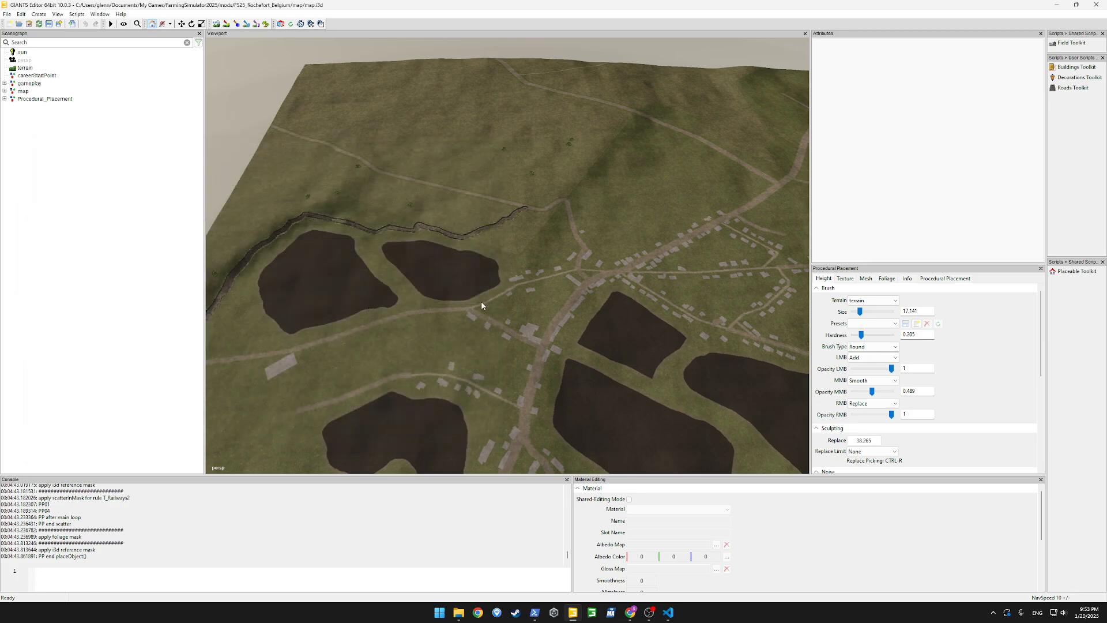
{"action": "mouse_move", "coordinate": [481, 302]}
{"action": "left_mouse_down", "text": "alt"}
{"action": "mouse_move", "coordinate": [610, 298]}
{"action": "mouse_move", "coordinate": [489, 297]}
{"action": "left_mouse_up", "text": "alt"}
{"action": "scroll", "coordinate": [490, 297], "scroll_direction": "up", "scroll_amount": 3}
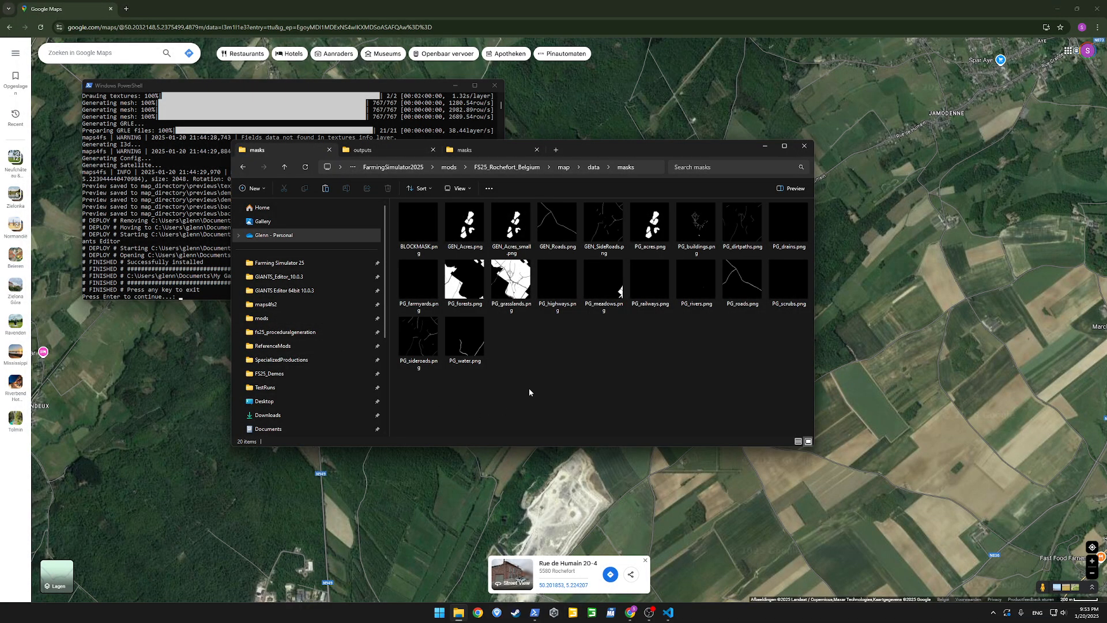
Permanently delete PG_roads.png and PG_sideroads.png from the FS25_Rochefort_Belgium map's data/masks folder
{"action": "left_click", "coordinate": [739, 303]}
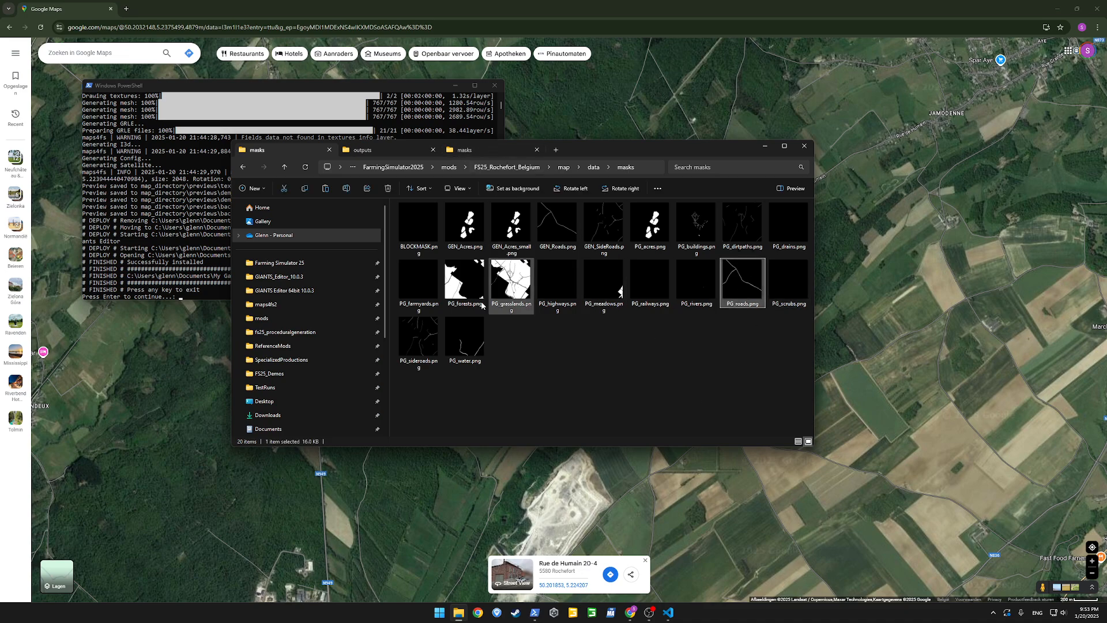
{"action": "left_click", "coordinate": [418, 340], "text": "ctrl"}
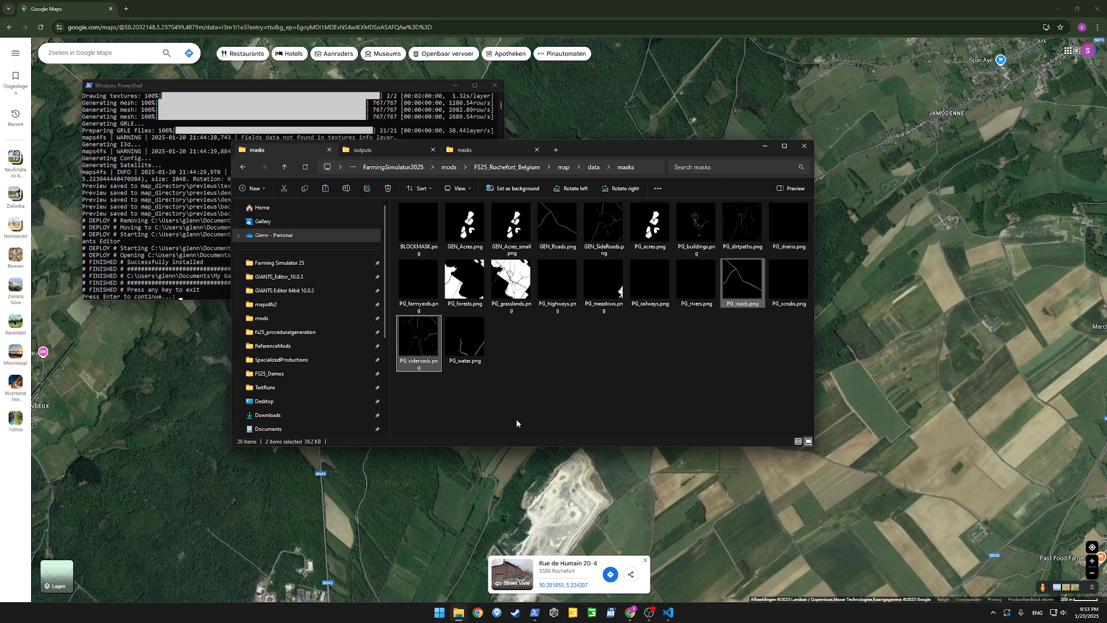
{"action": "key", "text": "shift+Delete"}
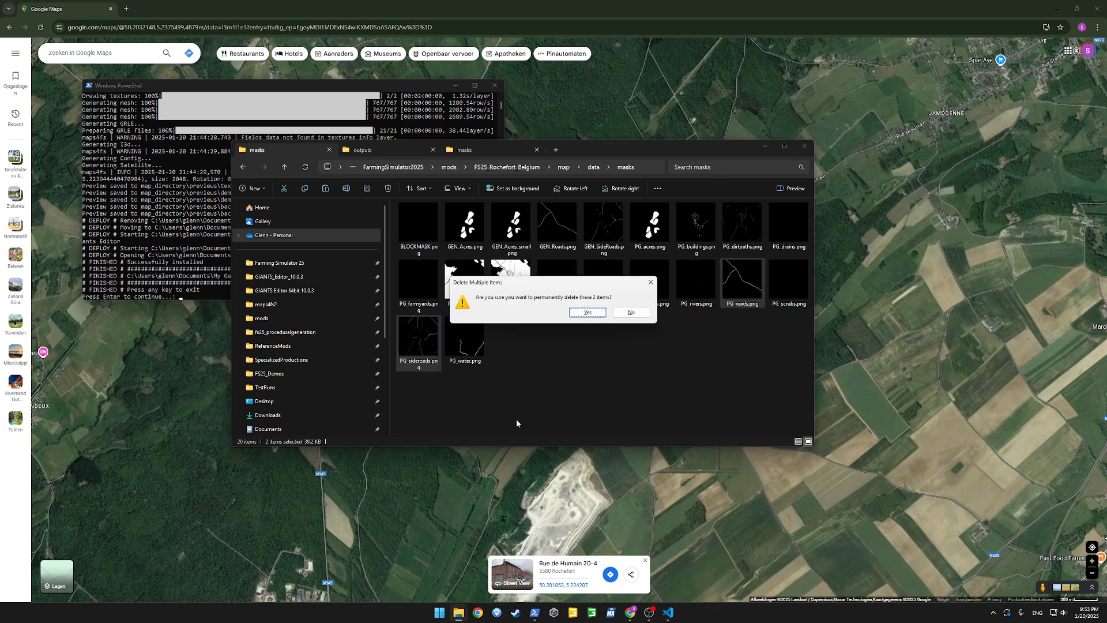
{"action": "key", "text": "Return"}
Rename GEN_Roads.png in the masks folder to PG_roads.png
{"action": "right_click", "coordinate": [556, 225]}
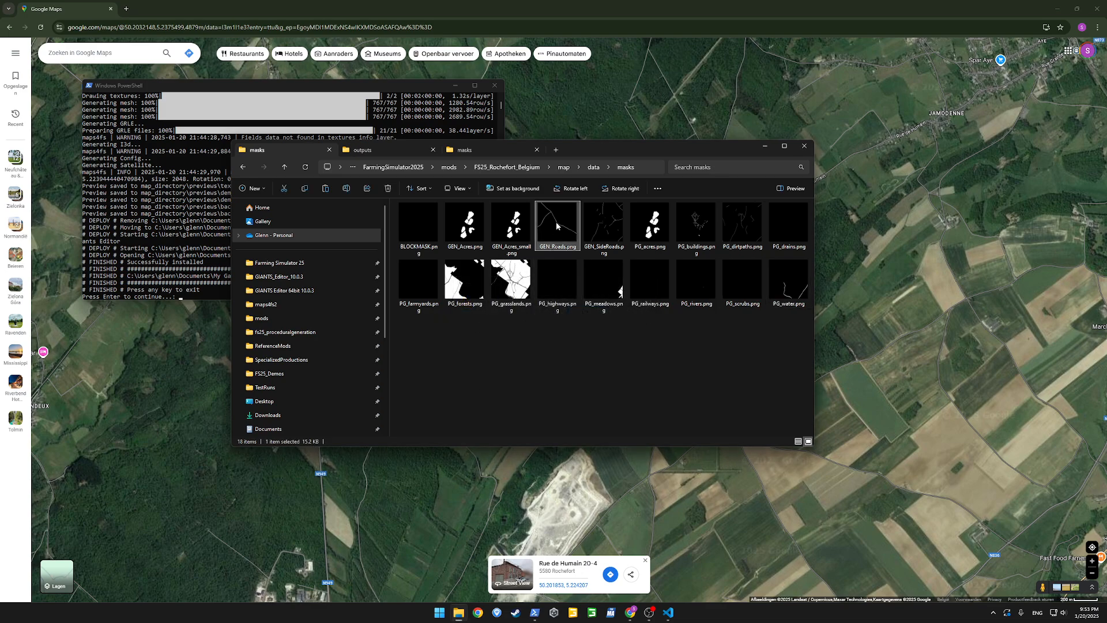
{"action": "left_click", "coordinate": [599, 234]}
{"action": "type", "text": "PG_roads"}
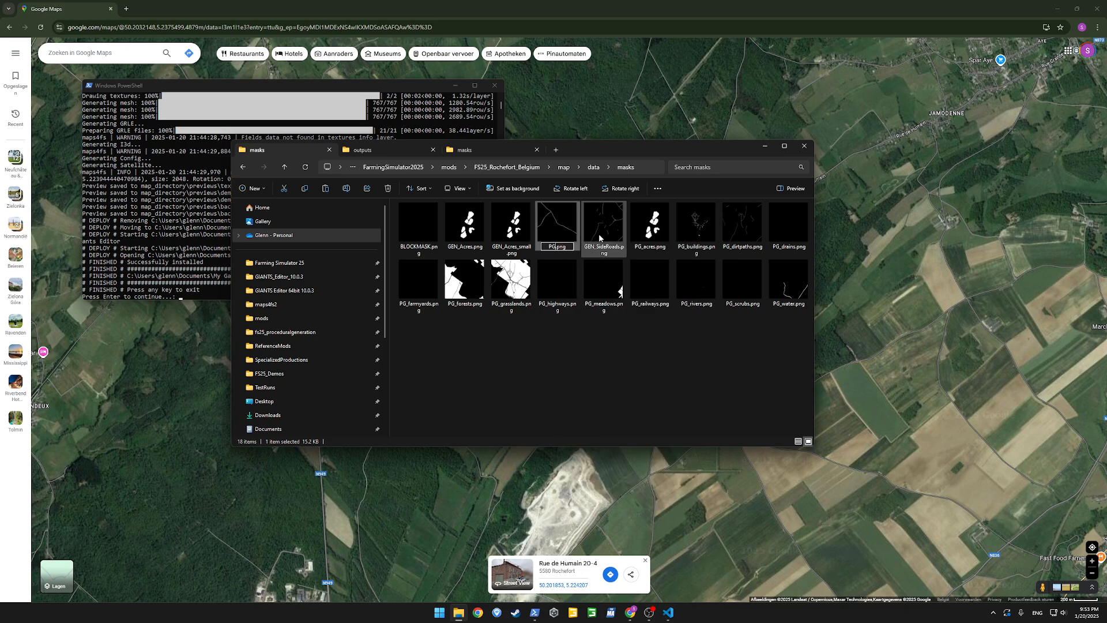
{"action": "key", "text": "Return"}
Rename GEN_SideRoads.png in the masks folder to PG_sideroads.png
{"action": "right_click", "coordinate": [600, 238]}
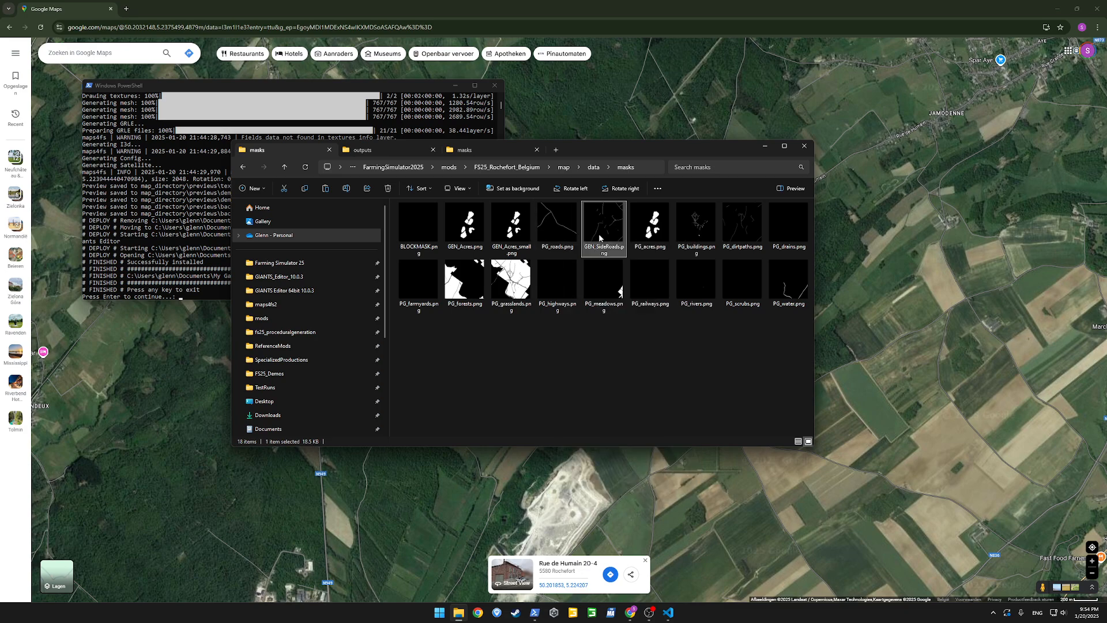
{"action": "right_click", "coordinate": [597, 223]}
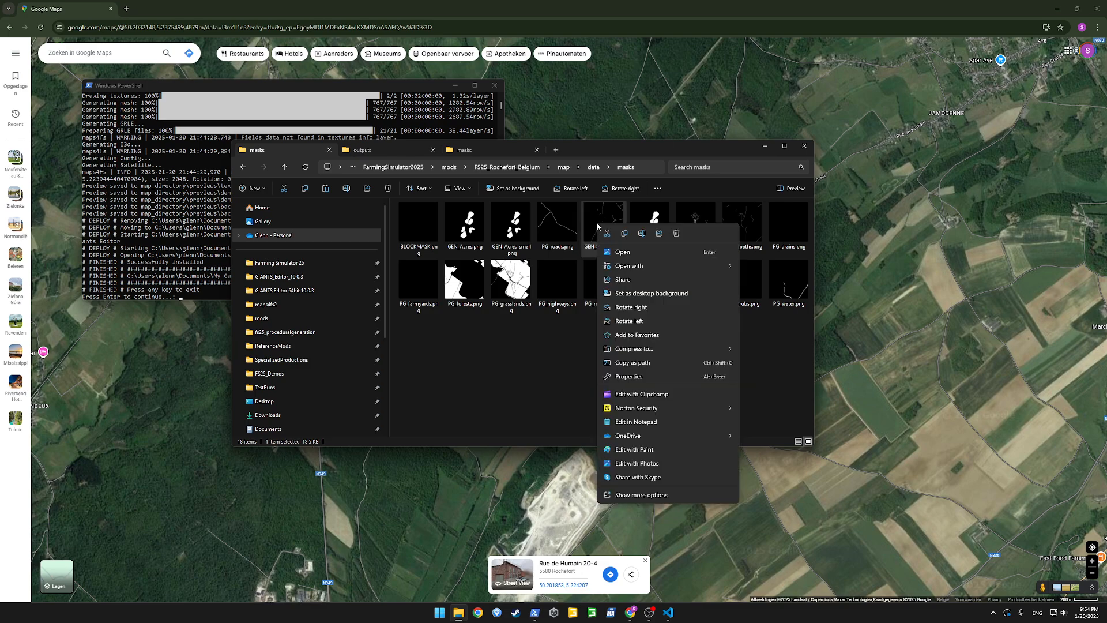
{"action": "left_click", "coordinate": [642, 235]}
{"action": "type", "text": "PG"}
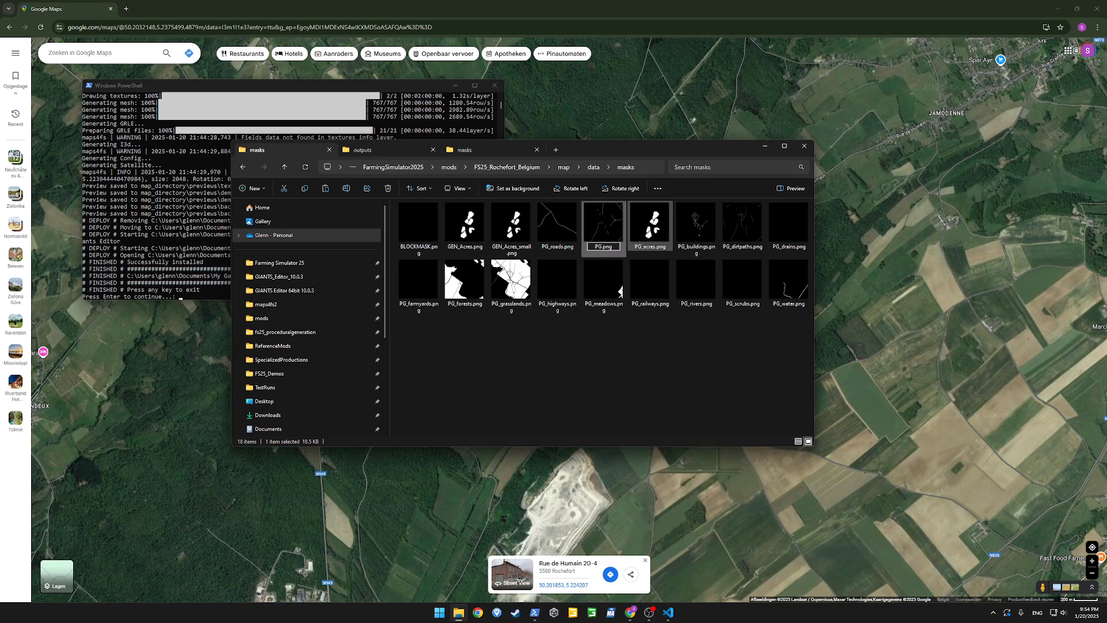
{"action": "type", "text": "_sideroads"}
{"action": "key", "text": "Return"}
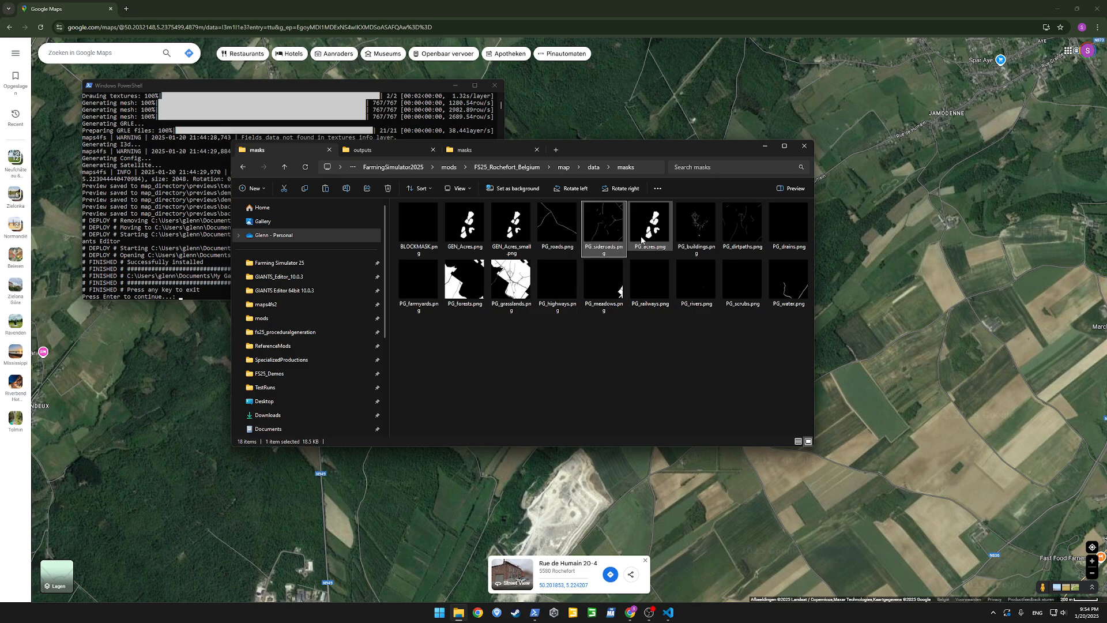
{"action": "left_click", "coordinate": [627, 351]}
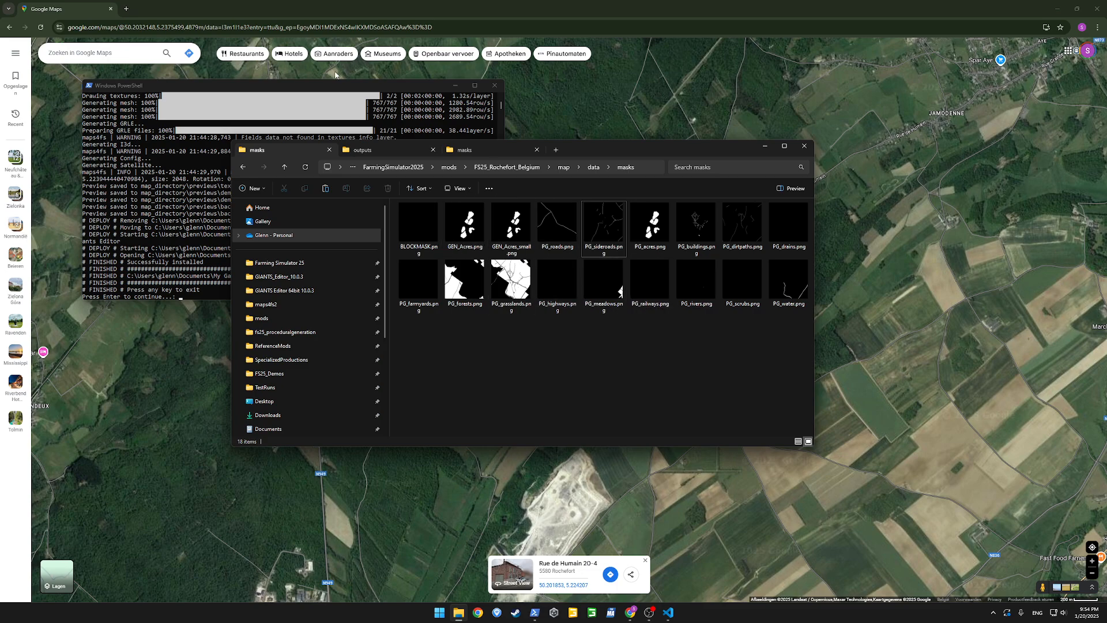
Open map.i3d from the FS25_Rochefort_Belgium map folder in GIANTS Editor and import GEN_Acres_small_fields.i3d into its scene
{"action": "left_click", "coordinate": [563, 168]}
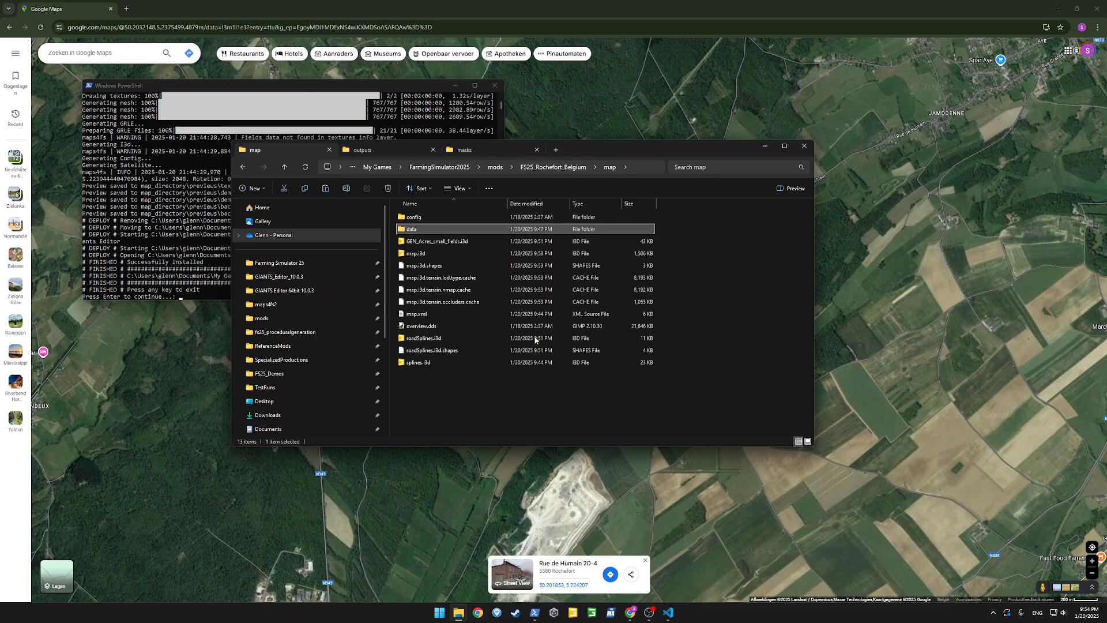
{"action": "double_click", "coordinate": [421, 254]}
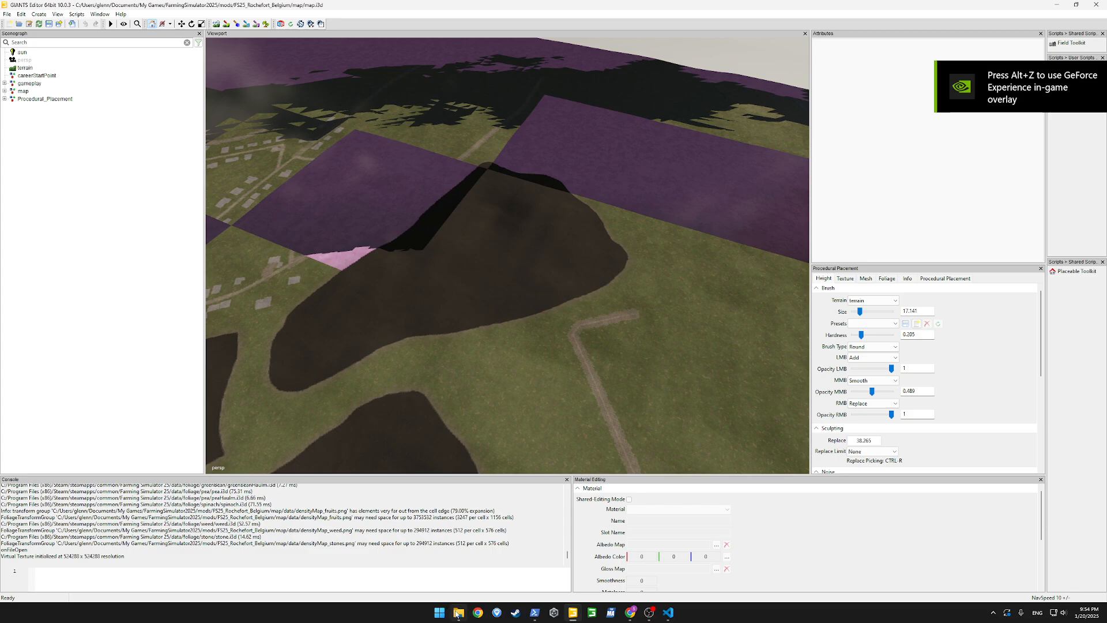
{"action": "mouse_move", "coordinate": [459, 612]}
{"action": "left_click", "coordinate": [461, 583]}
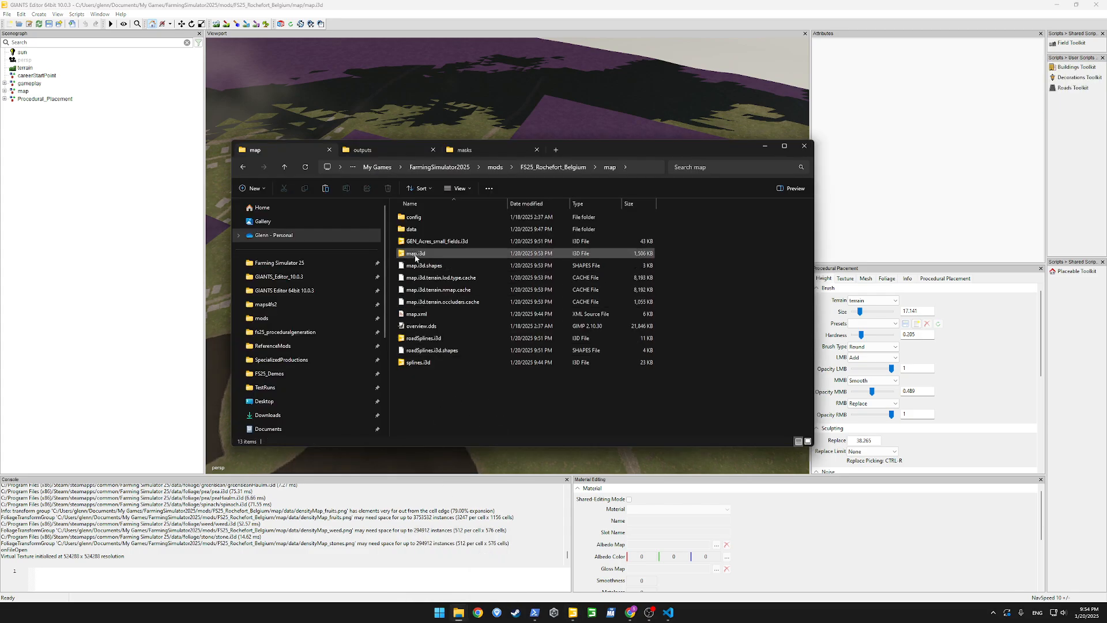
{"action": "left_click_drag", "start_coordinate": [436, 241], "coordinate": [73, 95]}
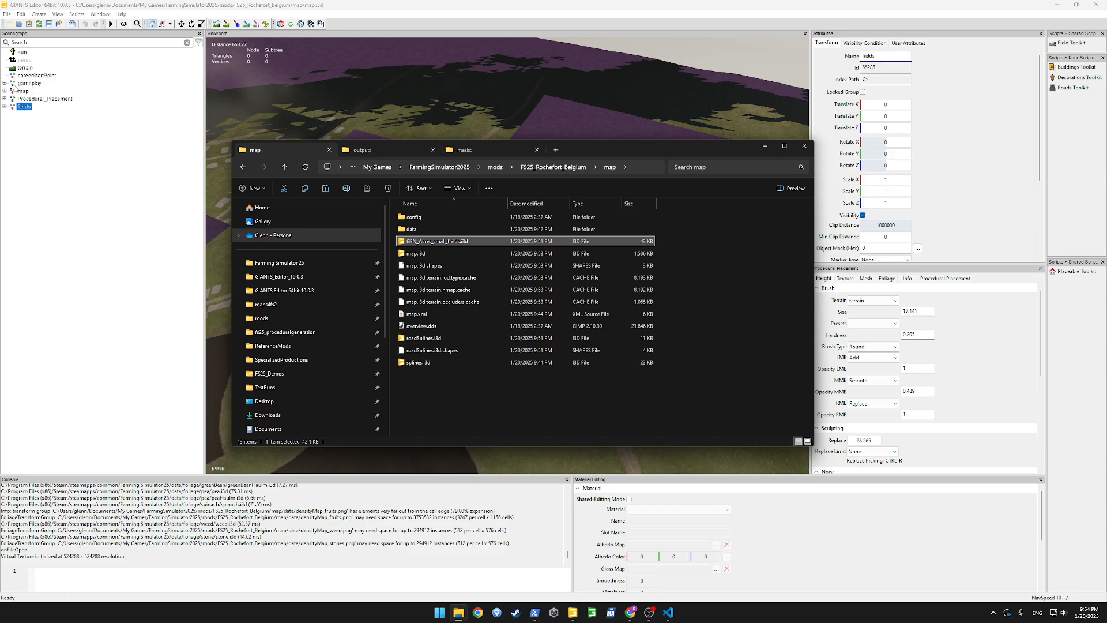
Move field0 through field11 from the imported fields group into the gameplay group's fields node, and delete the emptied imported group
{"action": "left_click", "coordinate": [4, 85]}
{"action": "left_click", "coordinate": [4, 84]}
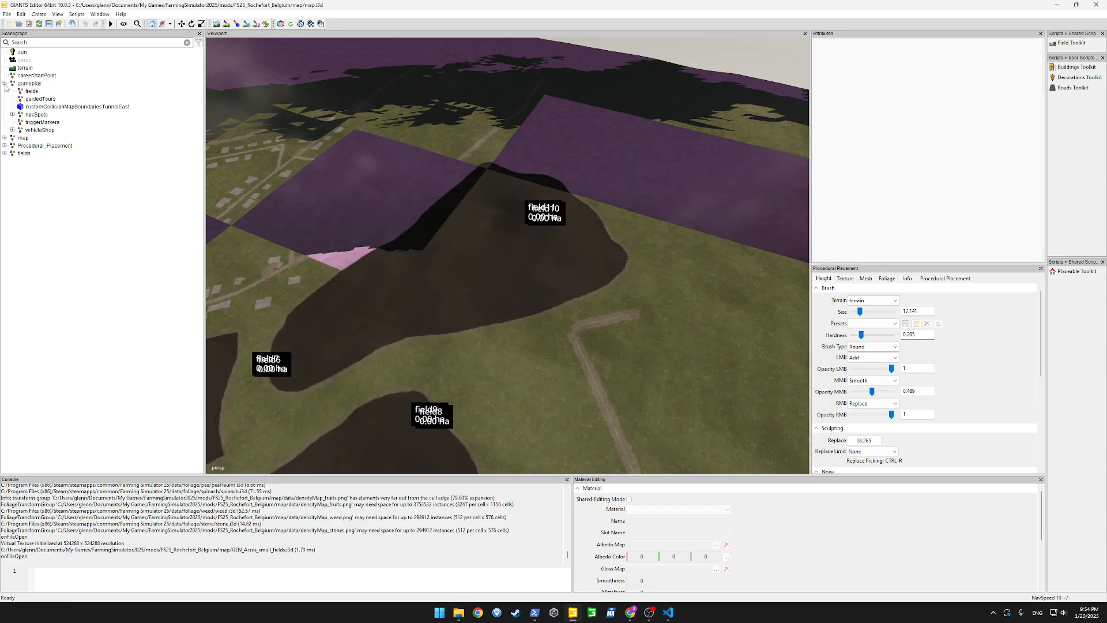
{"action": "left_click", "coordinate": [30, 91]}
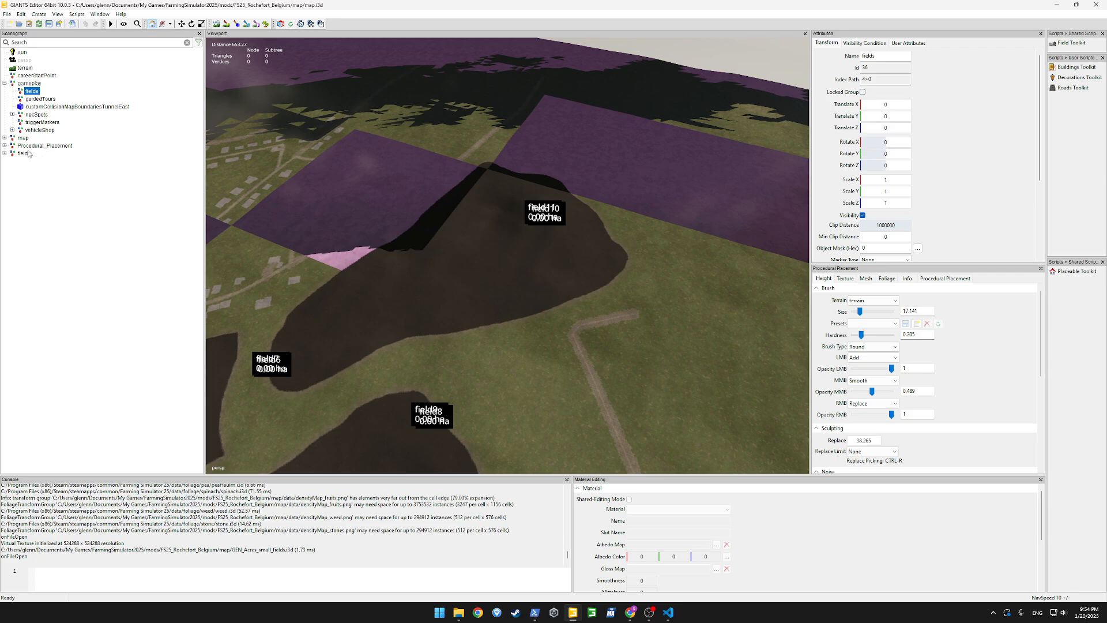
{"action": "left_click", "coordinate": [4, 154]}
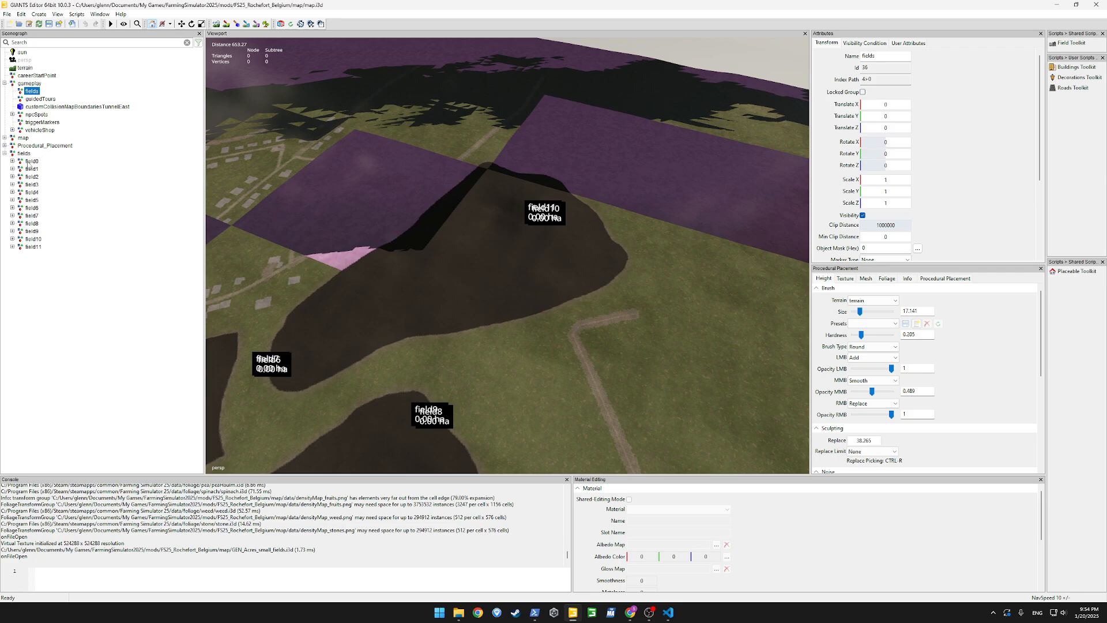
{"action": "left_click", "coordinate": [31, 162]}
{"action": "left_click", "coordinate": [33, 247], "text": "shift"}
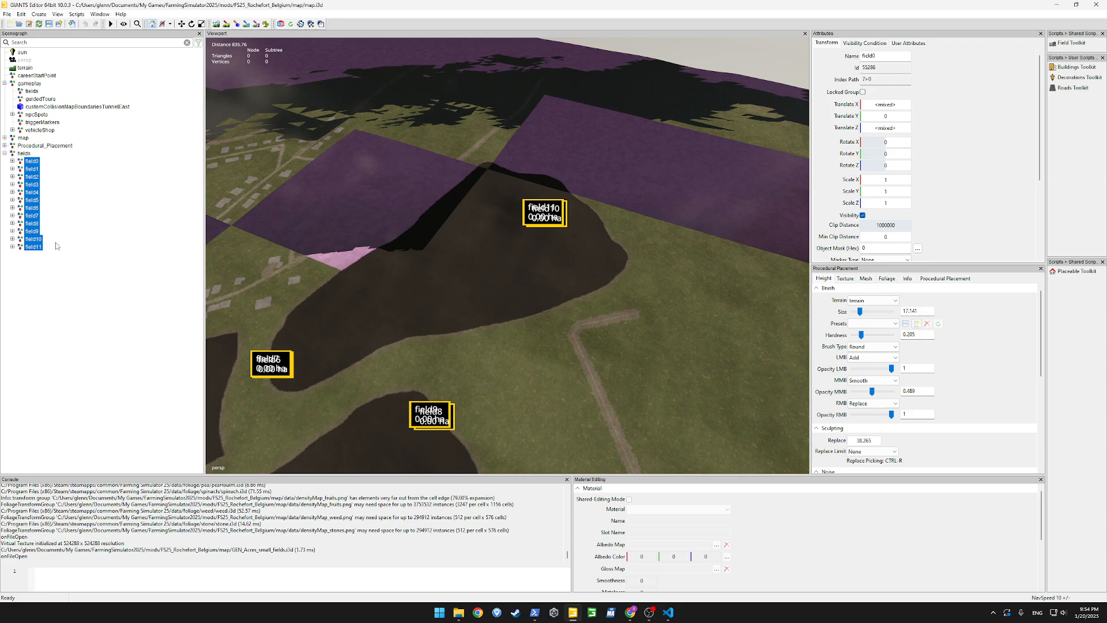
{"action": "key", "text": "Delete"}
{"action": "left_click", "coordinate": [30, 91]}
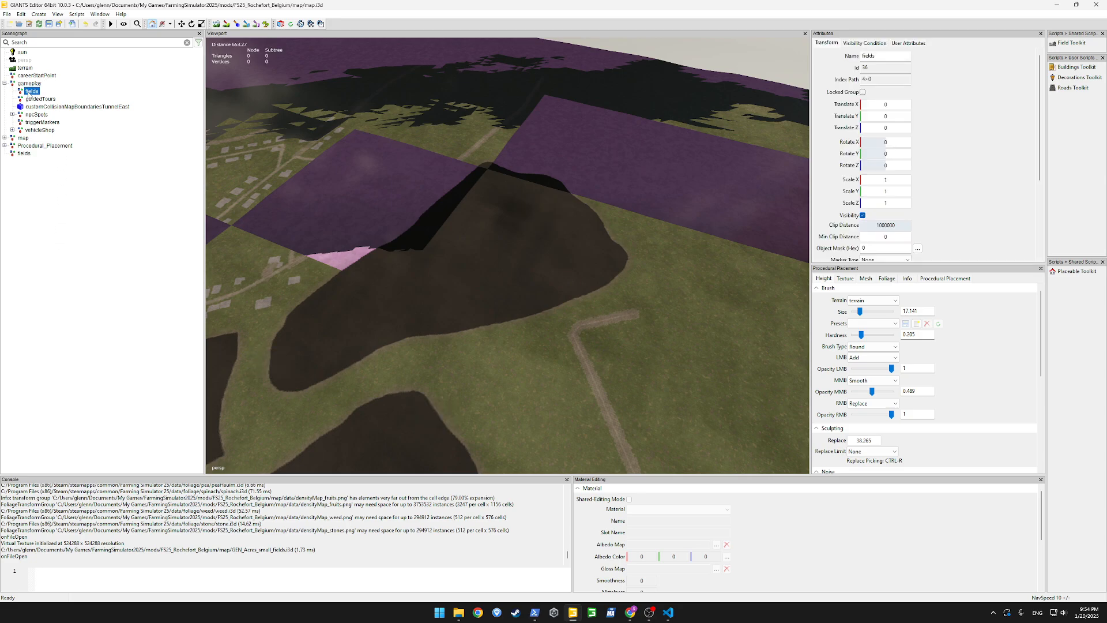
{"action": "key", "text": "ctrl+z"}
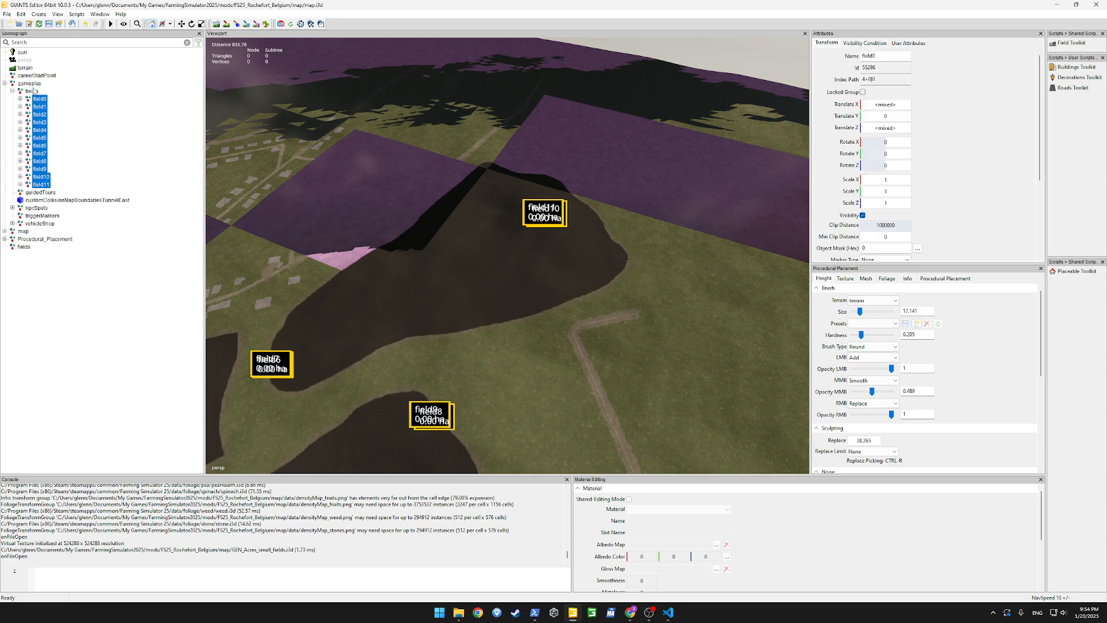
{"action": "left_click", "coordinate": [24, 246]}
{"action": "key", "text": "Delete"}
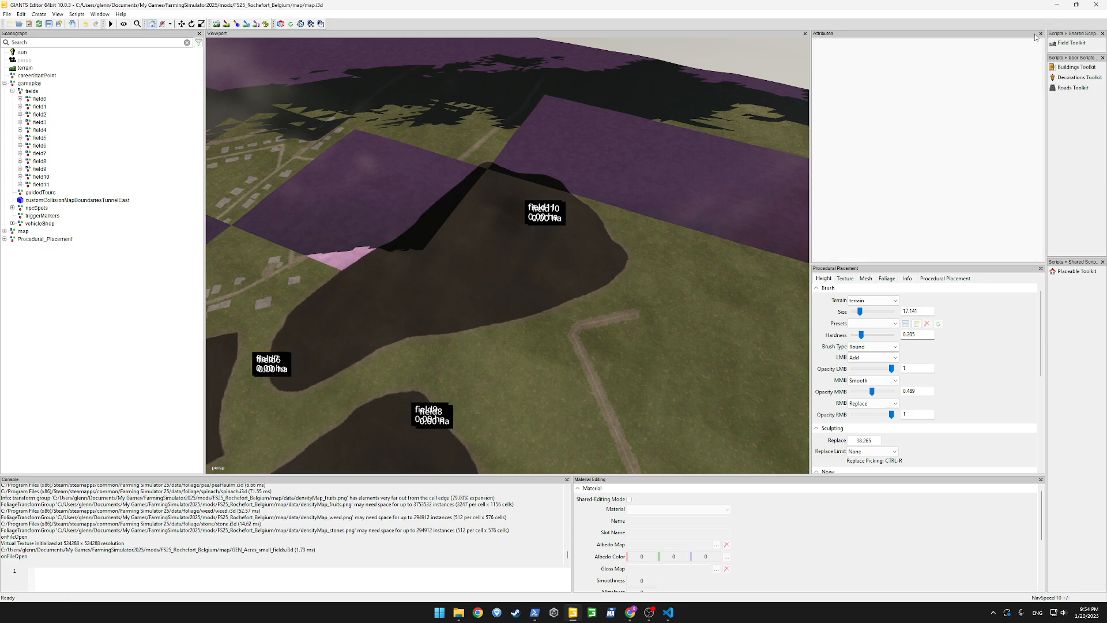
Open the Field Toolkit and turn on its debug rendering for the fields, keeping the toolkit window clear of the map view
{"action": "left_click", "coordinate": [1071, 42]}
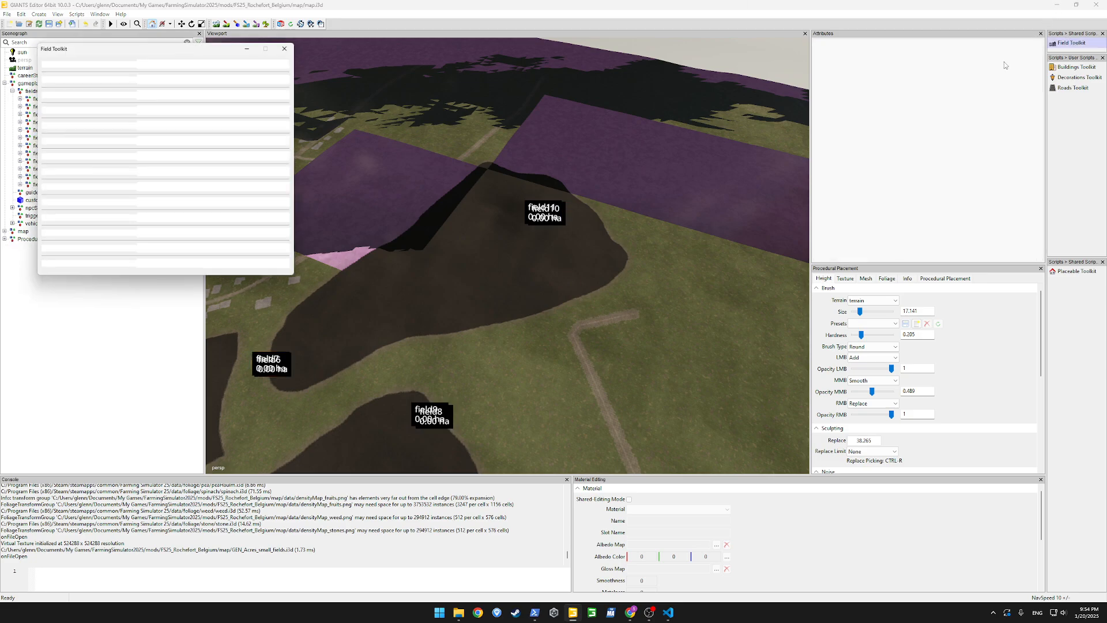
{"action": "left_click", "coordinate": [216, 269]}
{"action": "left_click_drag", "start_coordinate": [234, 53], "coordinate": [35, 222]}
{"action": "left_click_drag", "start_coordinate": [478, 223], "coordinate": [432, 231], "text": "alt"}
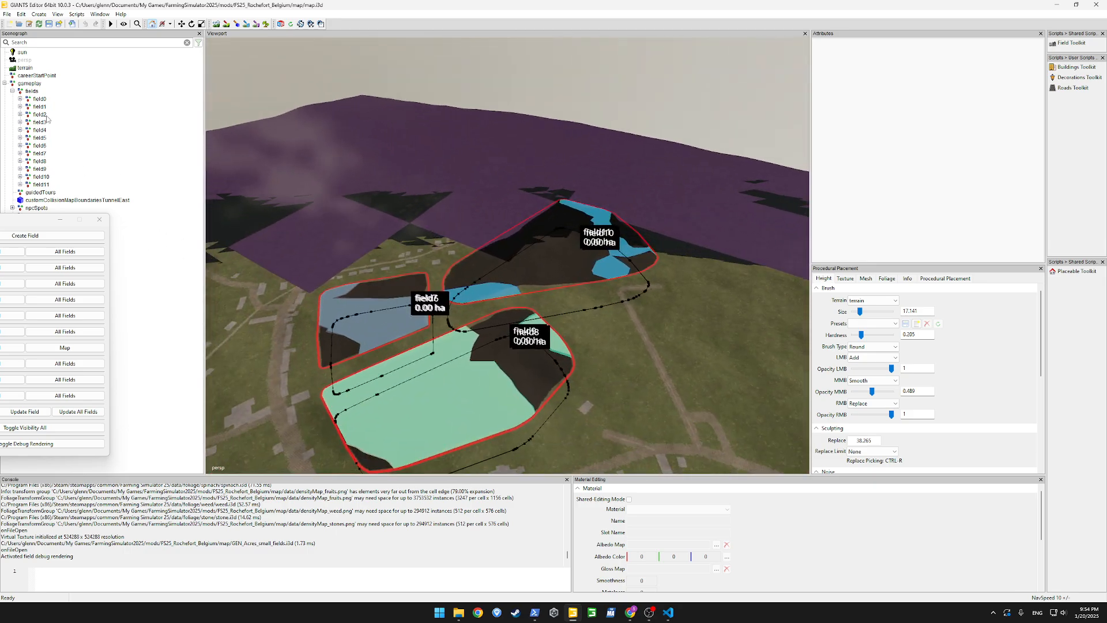
Review the field nodes in the gameplay group's fields node and delete the duplicate field1 that overlaps field0
{"action": "left_click", "coordinate": [39, 100]}
{"action": "left_click", "coordinate": [41, 185], "text": "shift"}
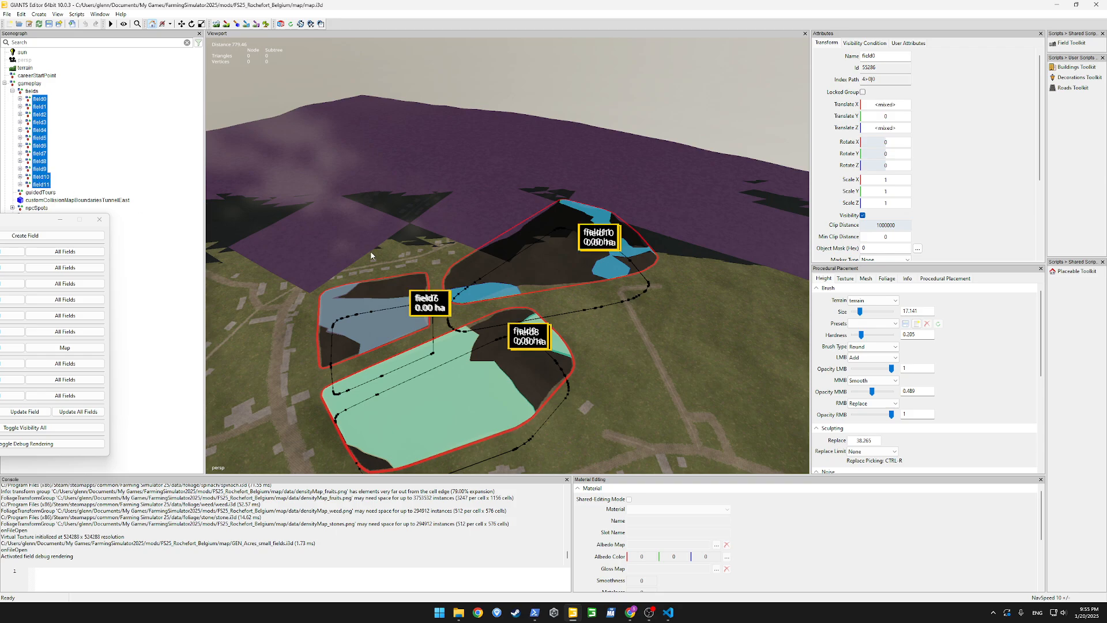
{"action": "left_click_drag", "start_coordinate": [372, 255], "coordinate": [338, 226], "text": "alt"}
{"action": "left_click_drag", "start_coordinate": [16, 225], "coordinate": [95, 372]}
{"action": "left_click", "coordinate": [93, 145]}
{"action": "left_click", "coordinate": [32, 91]}
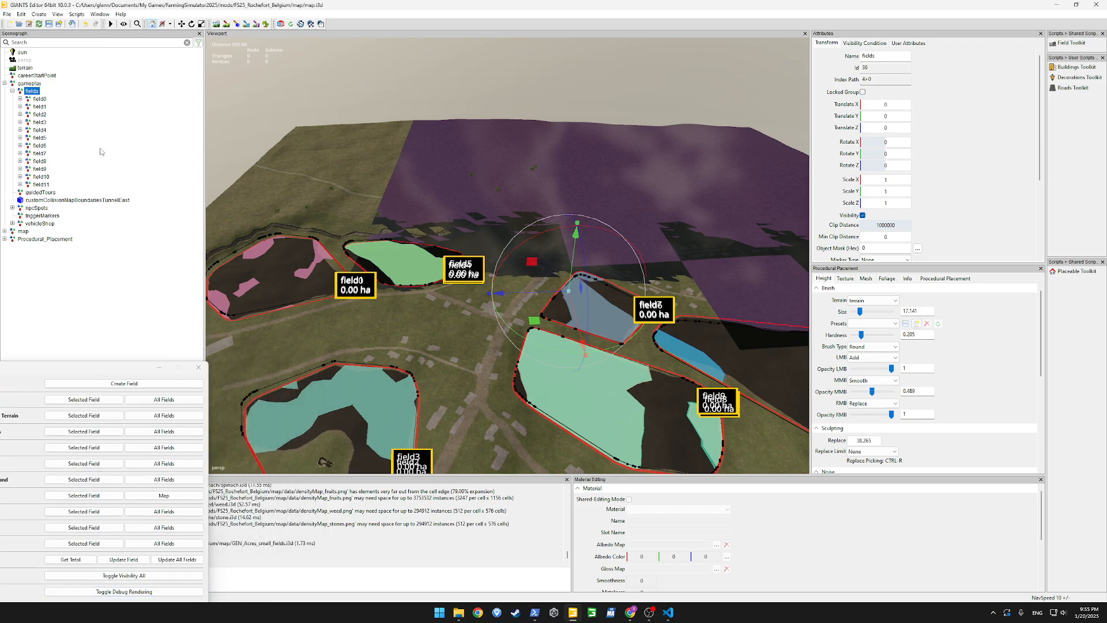
{"action": "left_click", "coordinate": [39, 99]}
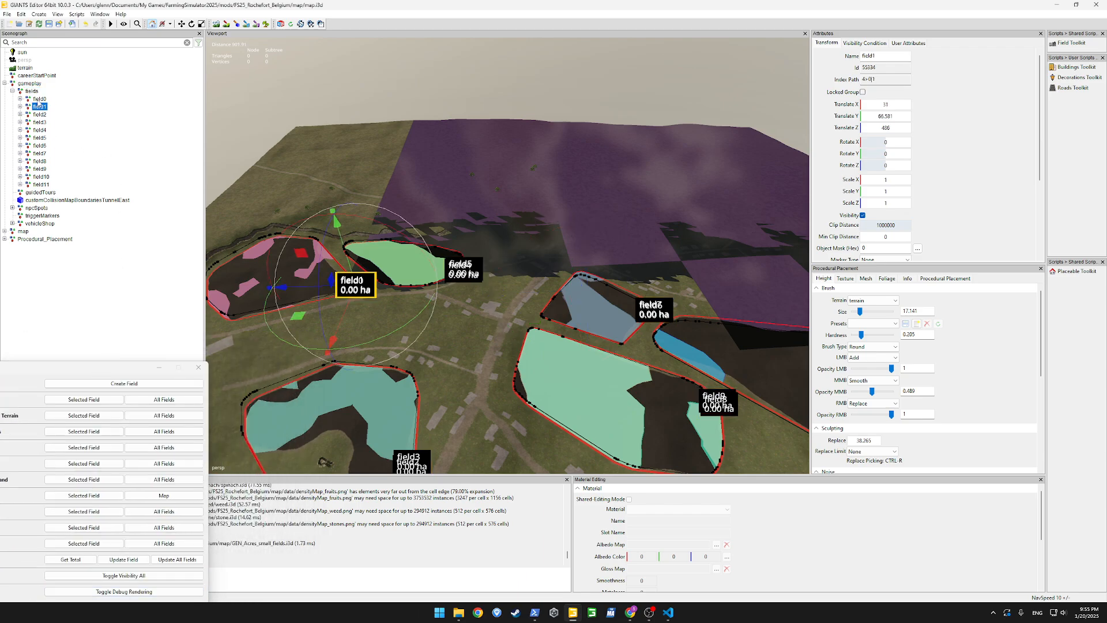
{"action": "key", "text": "Delete"}
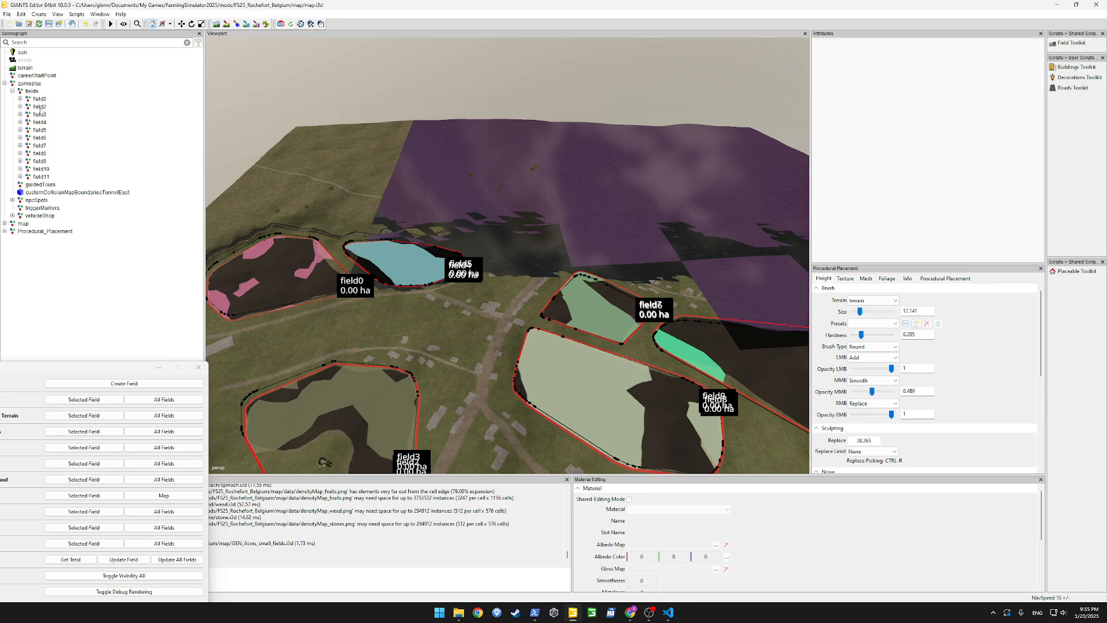
Delete the duplicate nodes field3 and field4, keeping field2 and field5
{"action": "left_click", "coordinate": [40, 114]}
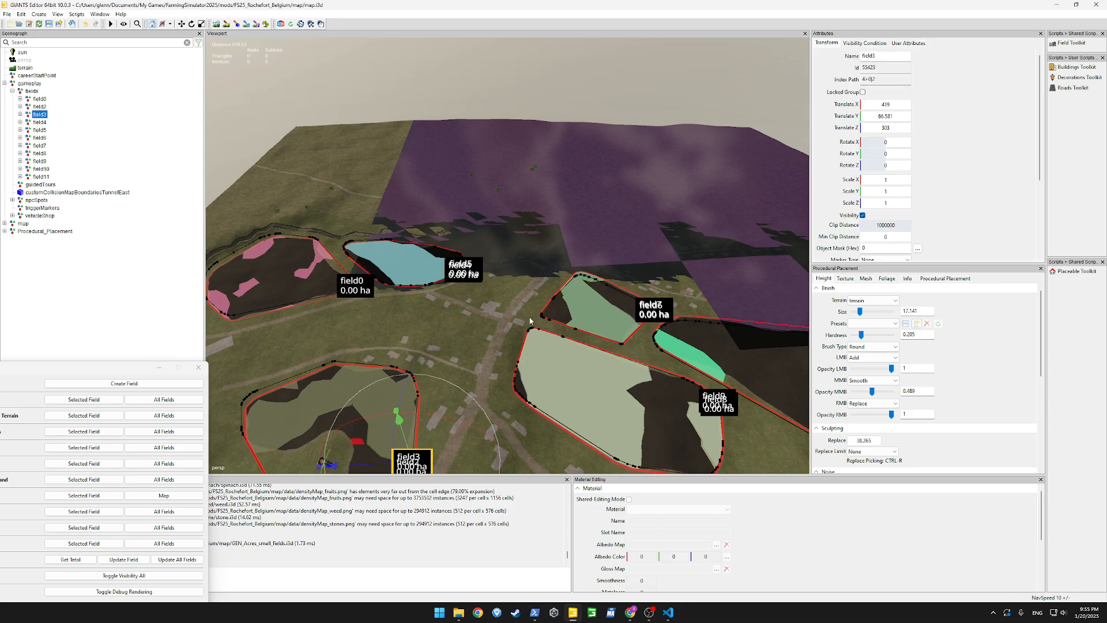
{"action": "key", "text": "f"}
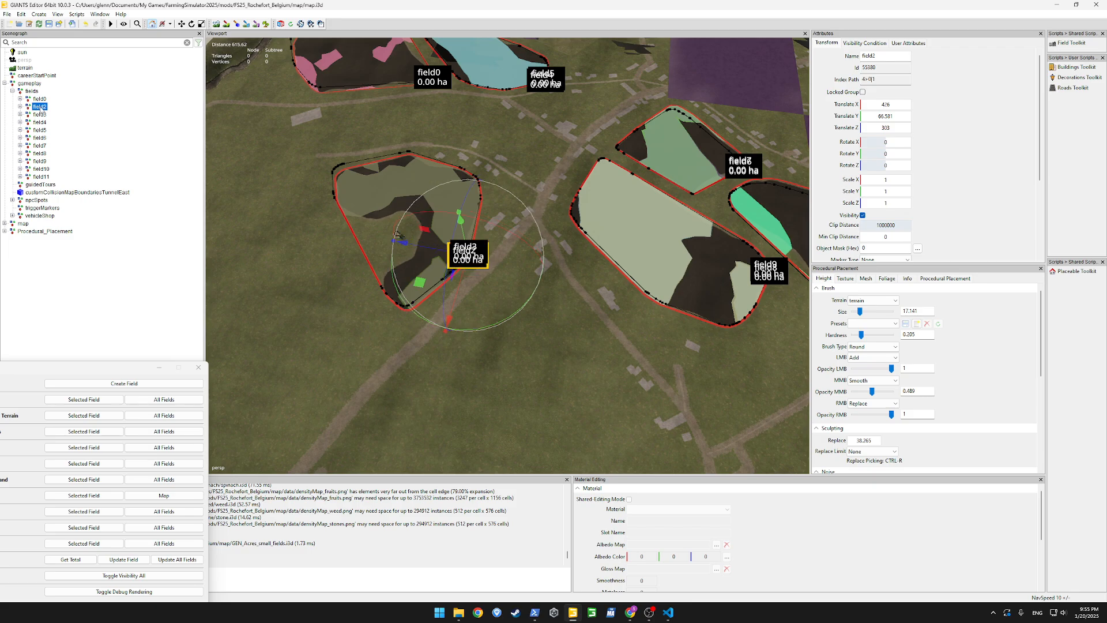
{"action": "key", "text": "Delete"}
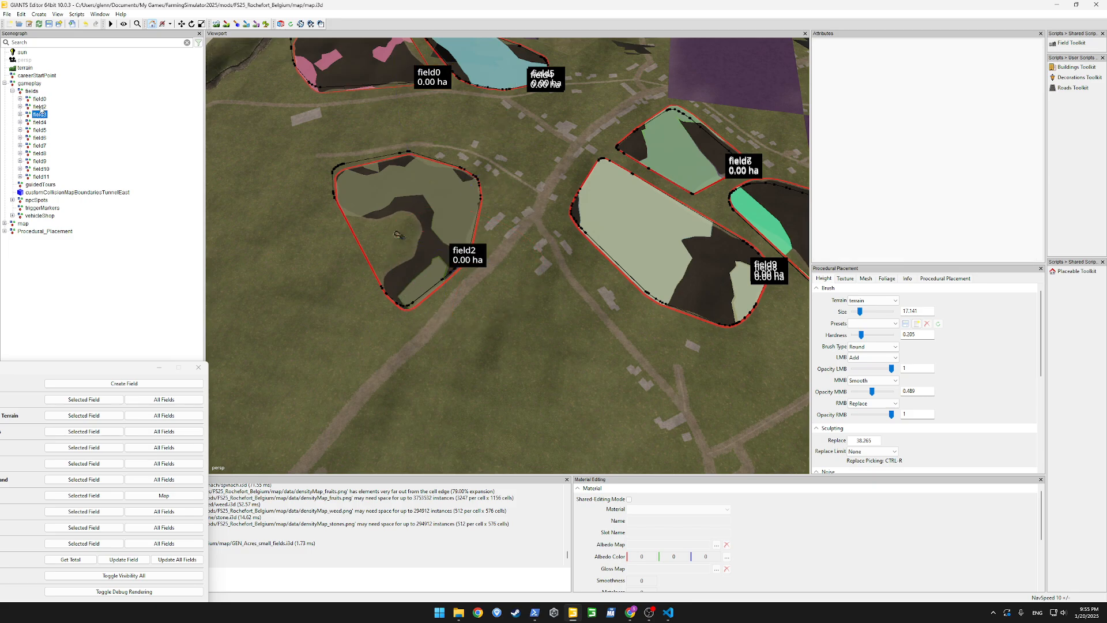
{"action": "left_click", "coordinate": [40, 114]}
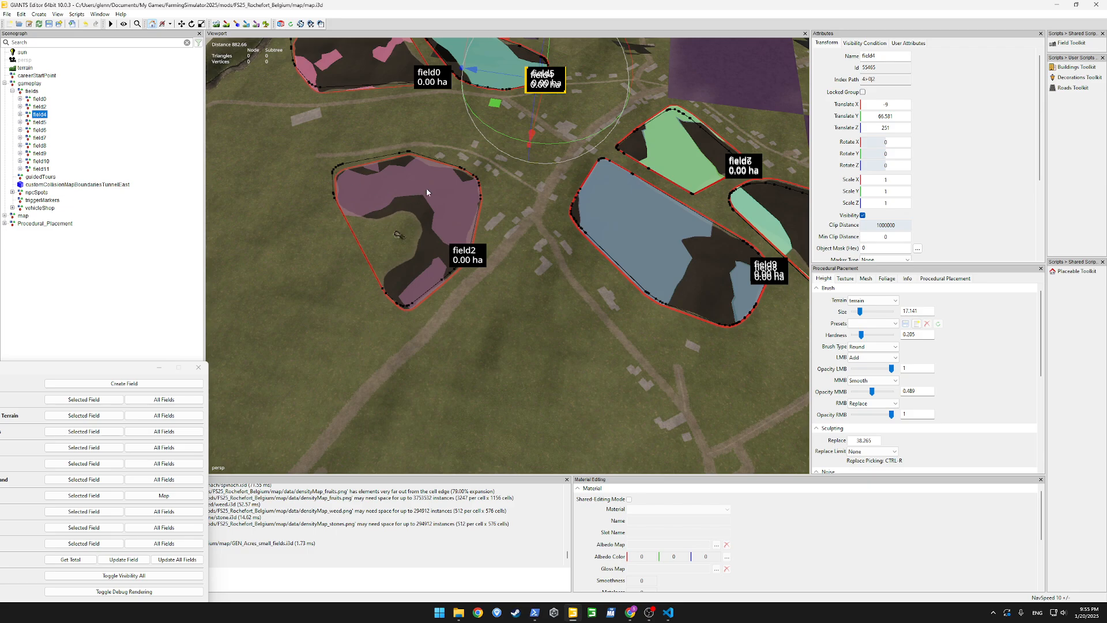
{"action": "left_click_drag", "start_coordinate": [427, 190], "coordinate": [440, 172], "text": "alt"}
{"action": "left_click", "coordinate": [41, 124]}
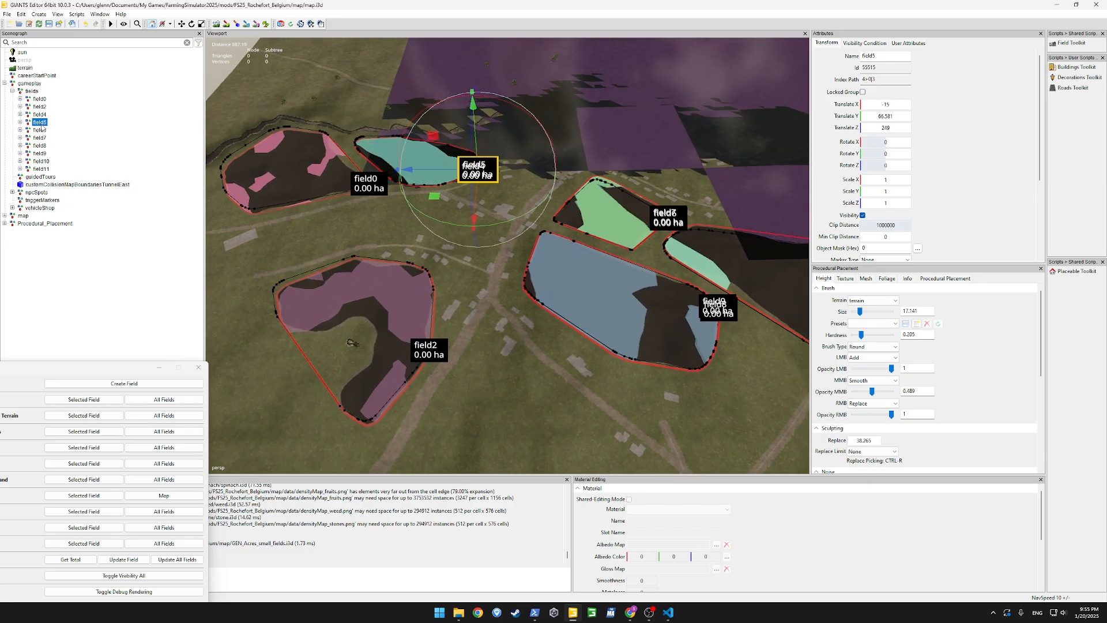
{"action": "key", "text": "Up"}
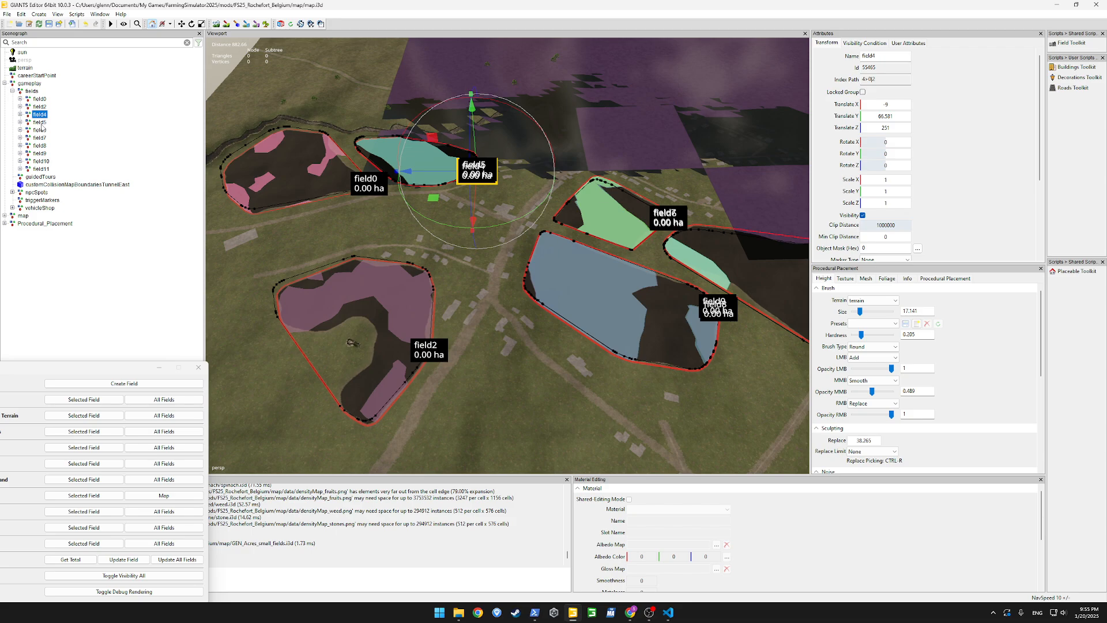
{"action": "key", "text": "Delete"}
Delete the duplicate nodes field6 and field9, keeping field7 and field8
{"action": "left_click", "coordinate": [41, 131]}
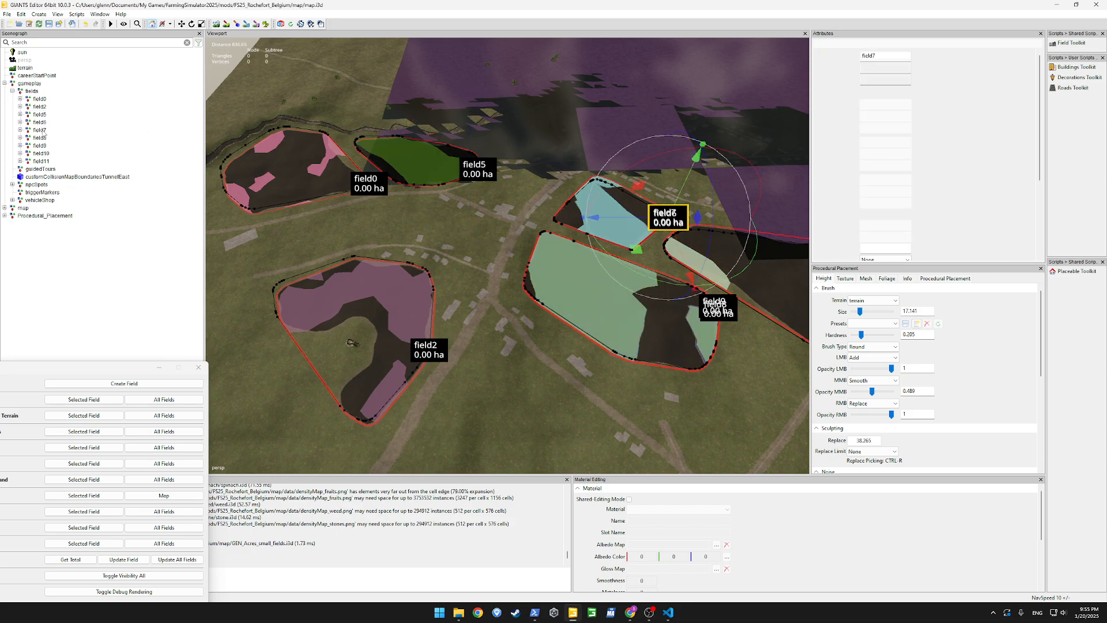
{"action": "key", "text": "Up"}
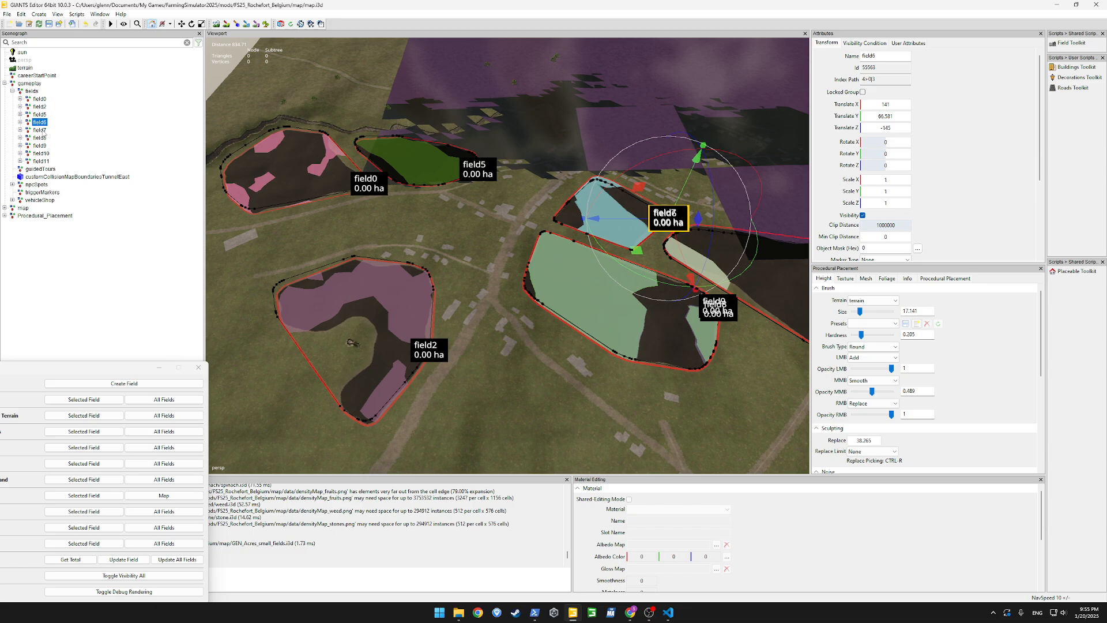
{"action": "key", "text": "Delete"}
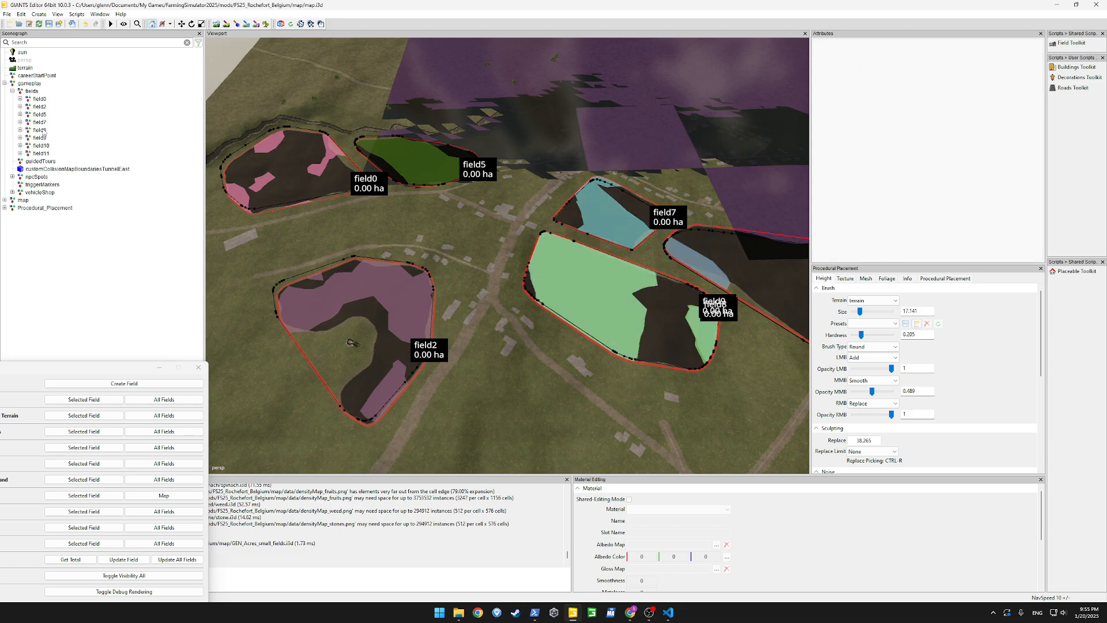
{"action": "left_click", "coordinate": [43, 132]}
{"action": "key", "text": "Down"}
{"action": "key", "text": "Delete"}
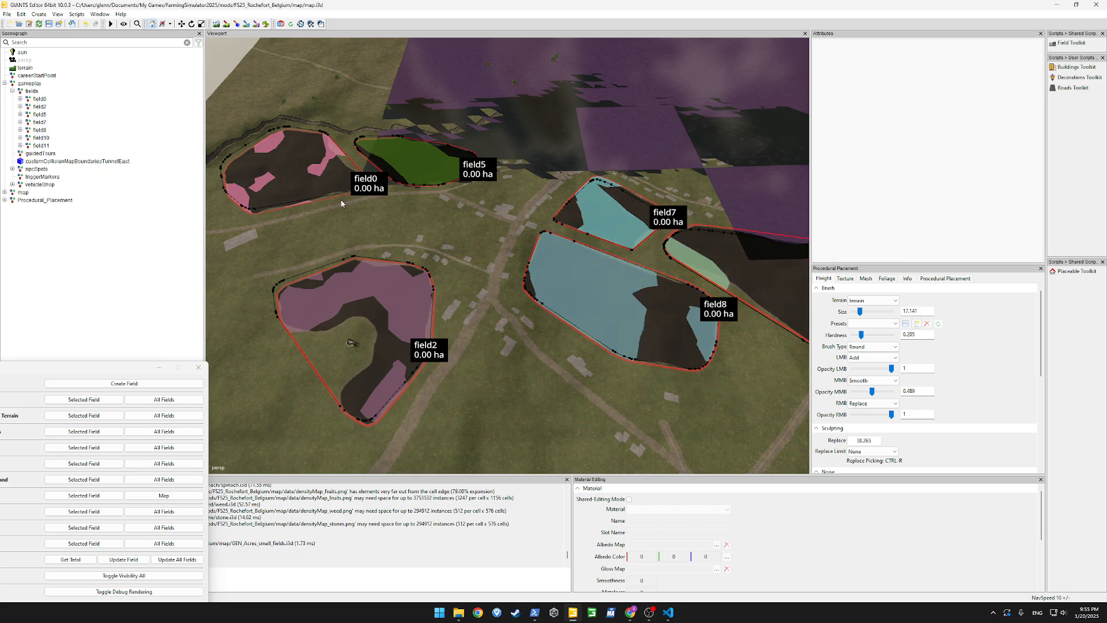
Delete the duplicate node field11 that overlaps field10
{"action": "left_click", "coordinate": [42, 139]}
{"action": "key", "text": "f"}
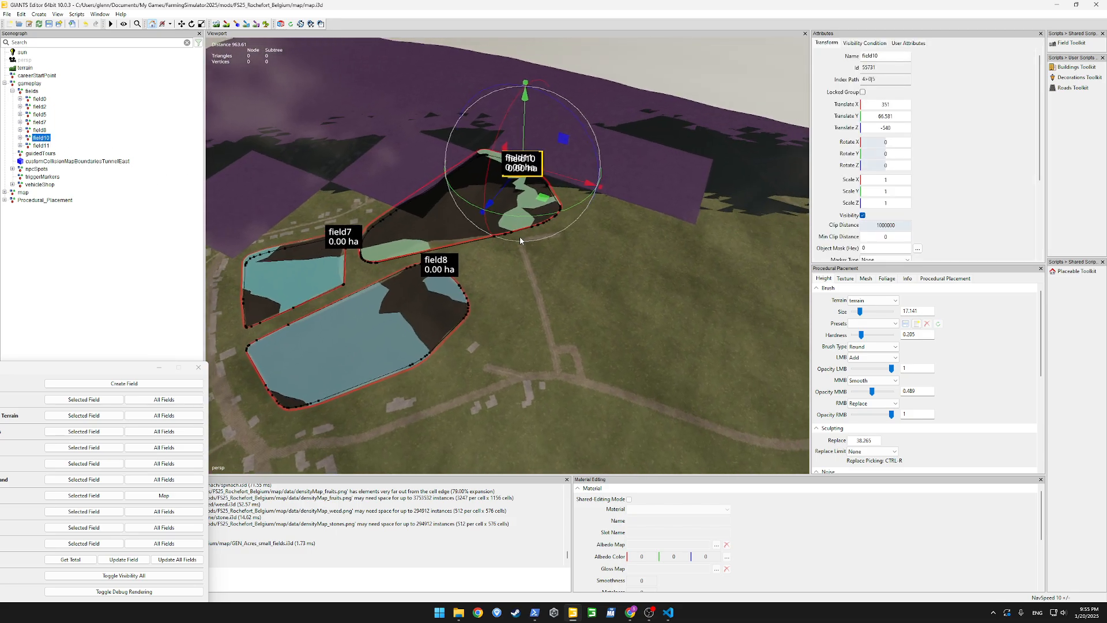
{"action": "left_click", "coordinate": [42, 146]}
{"action": "key", "text": "Delete"}
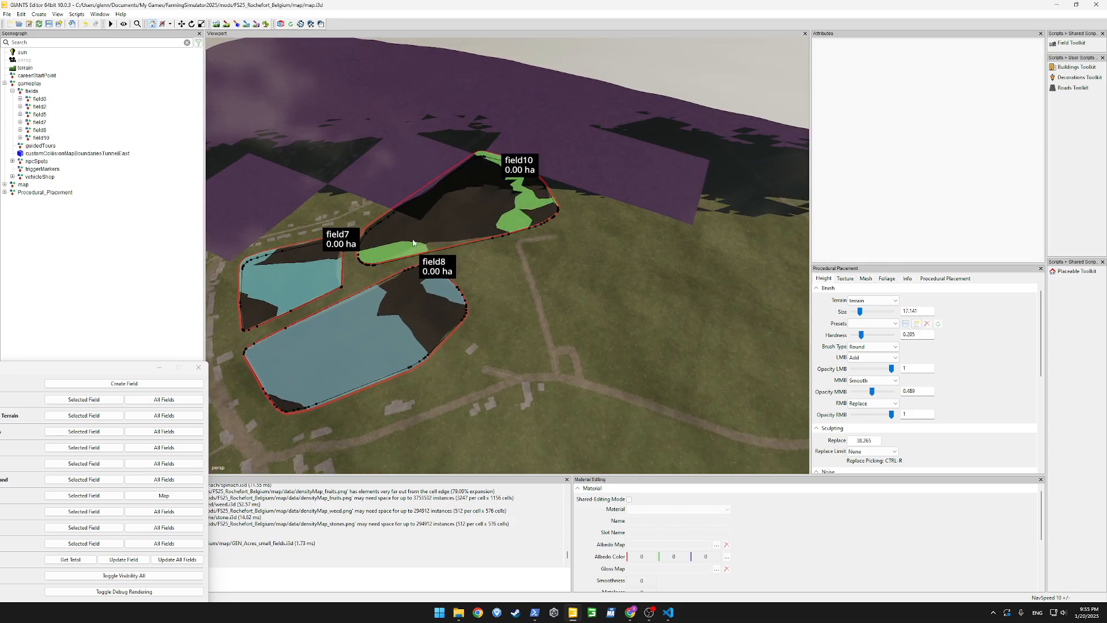
Examine the debug outlines and polygon points of the remaining fields against the painted field ground
{"action": "left_click_drag", "start_coordinate": [508, 248], "coordinate": [187, 296], "text": "alt"}
{"action": "scroll", "coordinate": [458, 236], "scroll_direction": "up", "scroll_amount": 8}
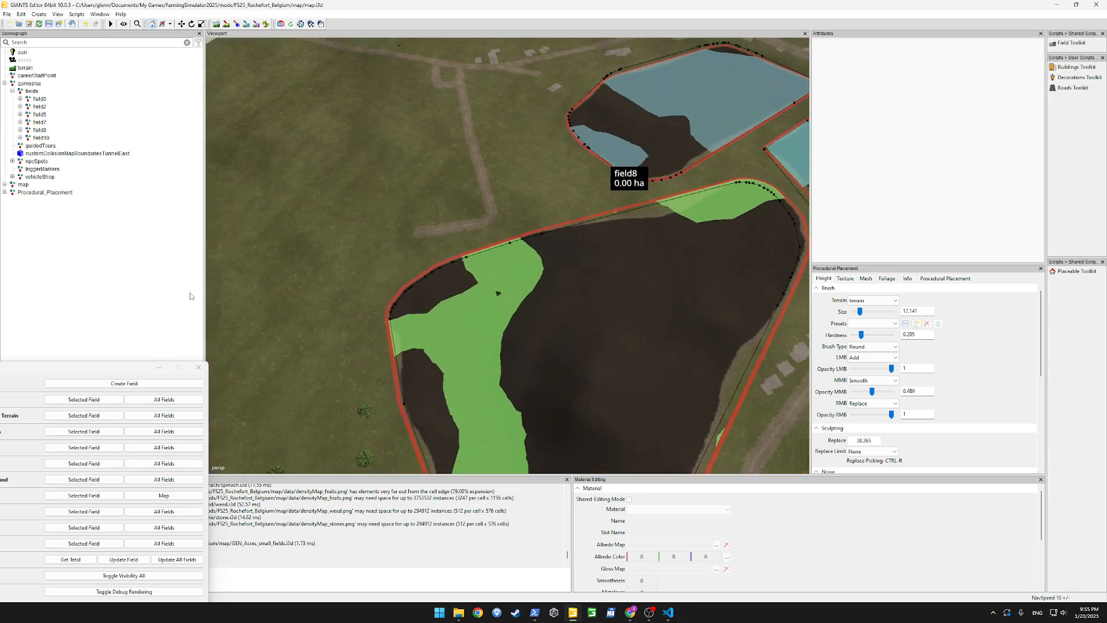
{"action": "scroll", "coordinate": [186, 297], "scroll_direction": "down", "scroll_amount": 7}
{"action": "scroll", "coordinate": [185, 296], "scroll_direction": "up", "scroll_amount": 10}
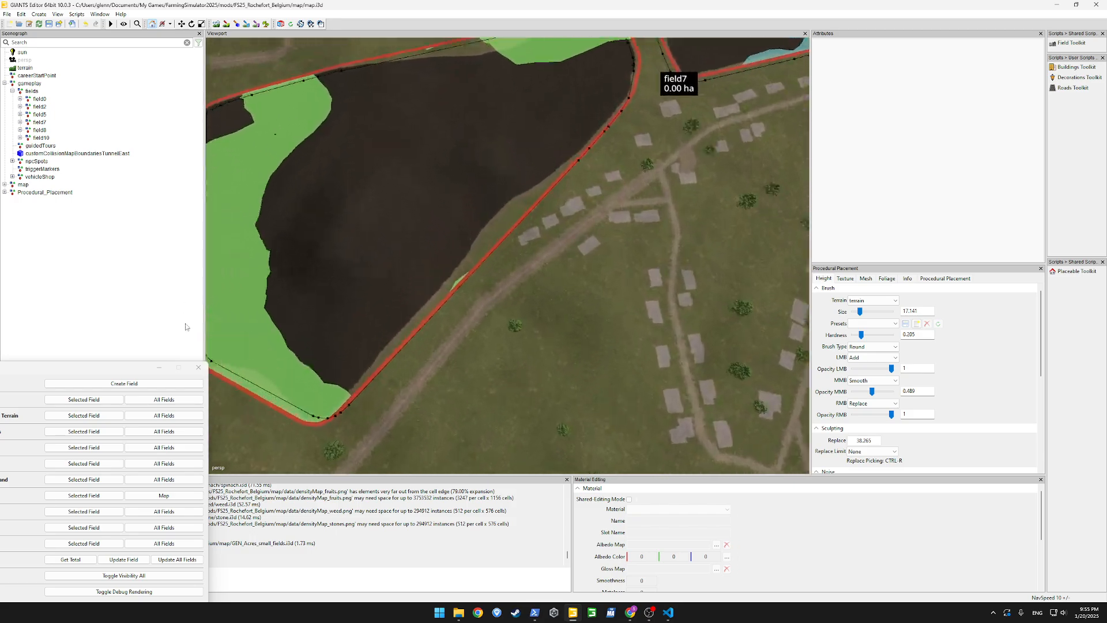
{"action": "left_click_drag", "start_coordinate": [599, 143], "coordinate": [568, 98], "text": "alt"}
{"action": "scroll", "coordinate": [466, 106], "scroll_direction": "down", "scroll_amount": 8}
{"action": "scroll", "coordinate": [545, 93], "scroll_direction": "up", "scroll_amount": 4}
{"action": "scroll", "coordinate": [600, 99], "scroll_direction": "down", "scroll_amount": 4}
{"action": "scroll", "coordinate": [527, 122], "scroll_direction": "up", "scroll_amount": 10}
{"action": "scroll", "coordinate": [668, 74], "scroll_direction": "down", "scroll_amount": 10}
Align the polygon points of all fields to the terrain and repaint all fields to farmland with the Field Toolkit
{"action": "left_click_drag", "start_coordinate": [97, 371], "coordinate": [550, 156]}
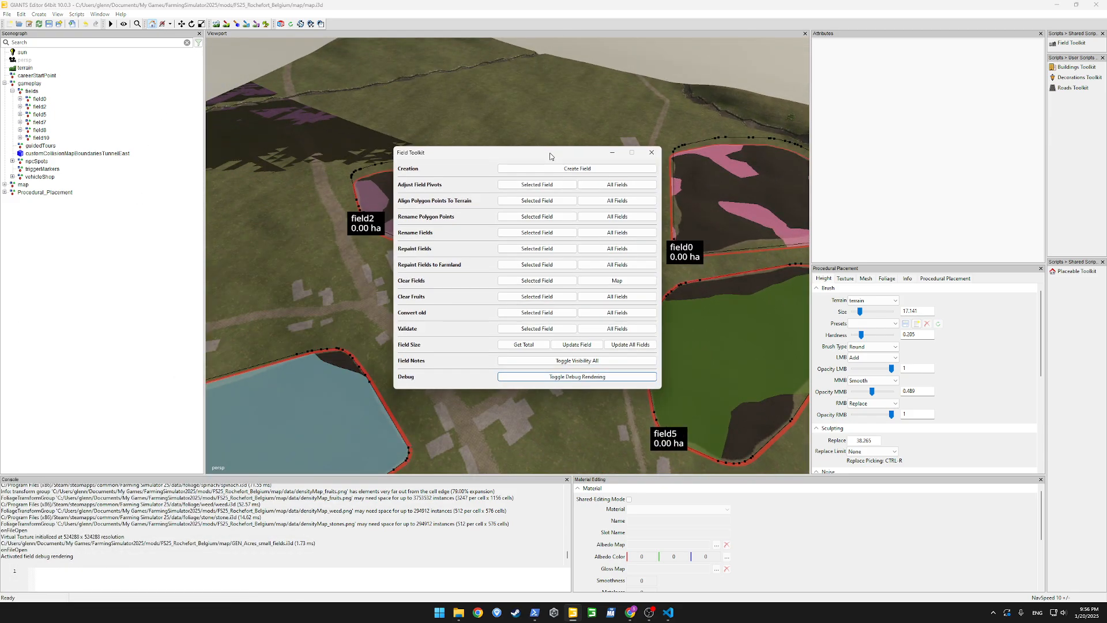
{"action": "left_click", "coordinate": [537, 200]}
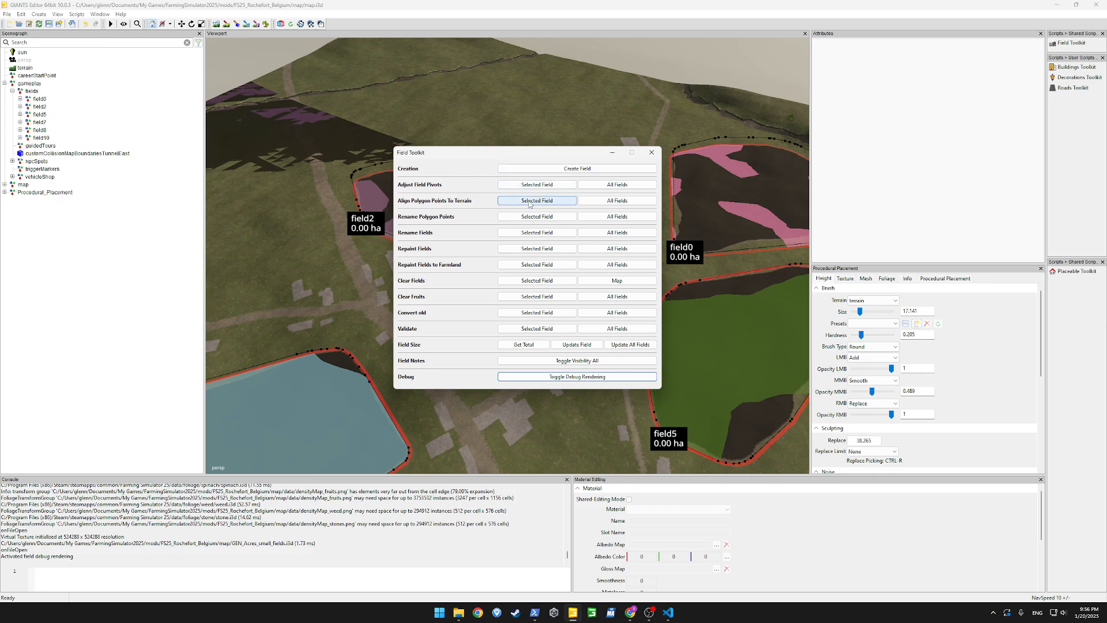
{"action": "left_click", "coordinate": [597, 203]}
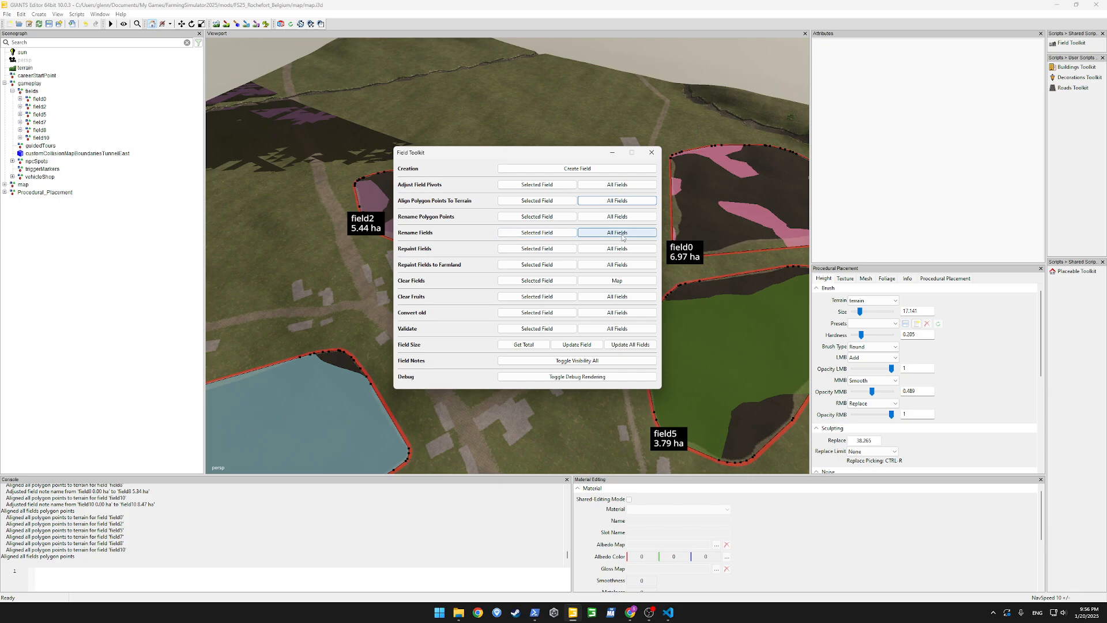
{"action": "left_click", "coordinate": [616, 265]}
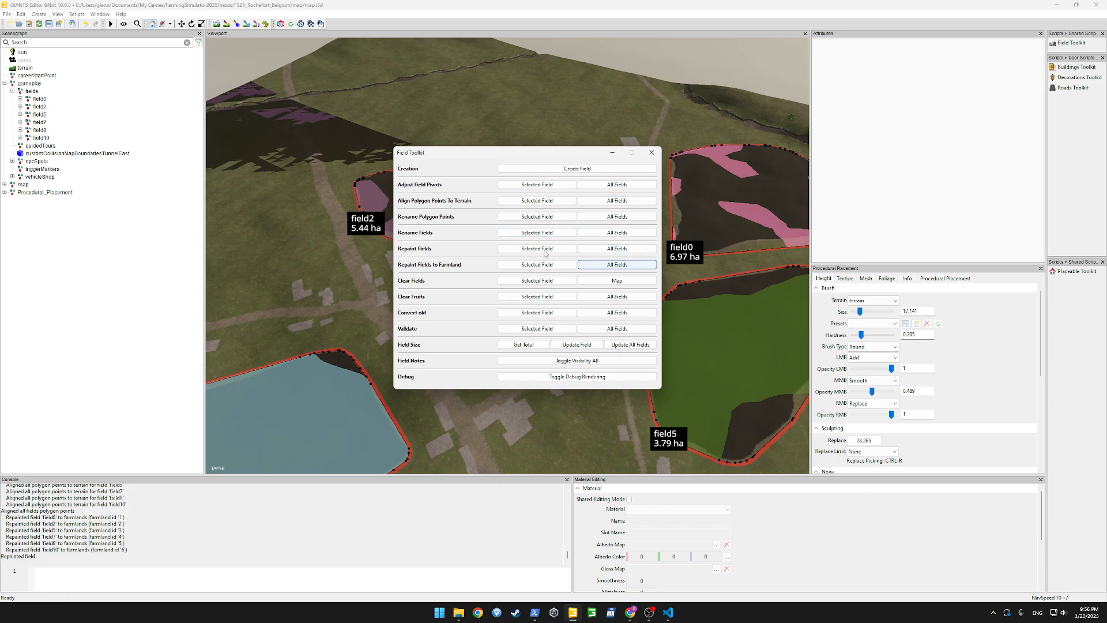
Rename all fields and all of their polygon points with the Field Toolkit
{"action": "left_click", "coordinate": [614, 232]}
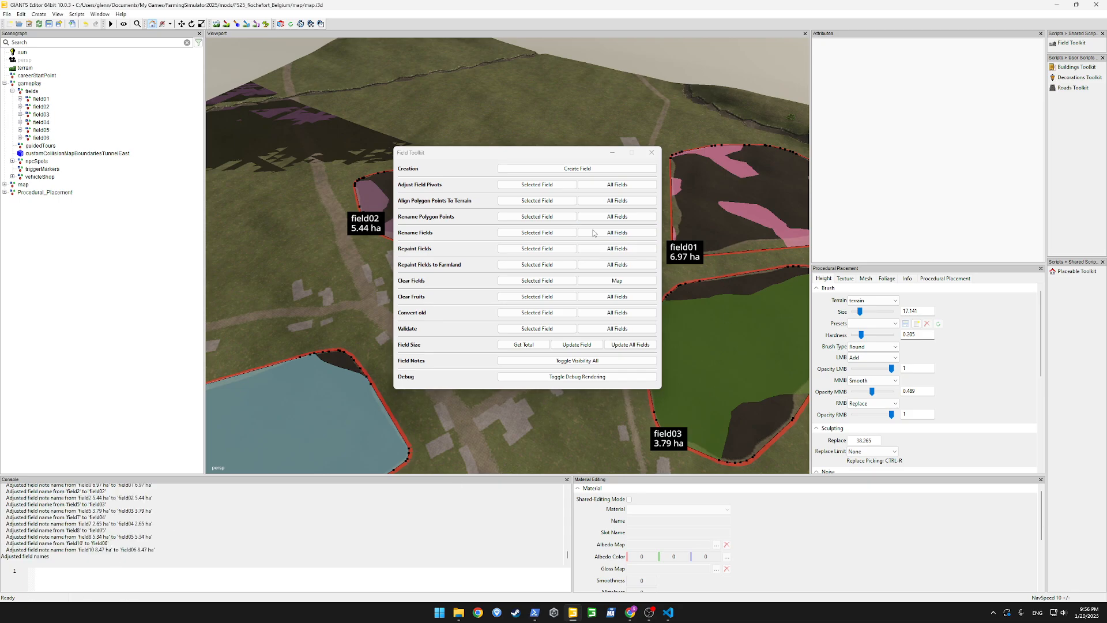
{"action": "left_click", "coordinate": [628, 218]}
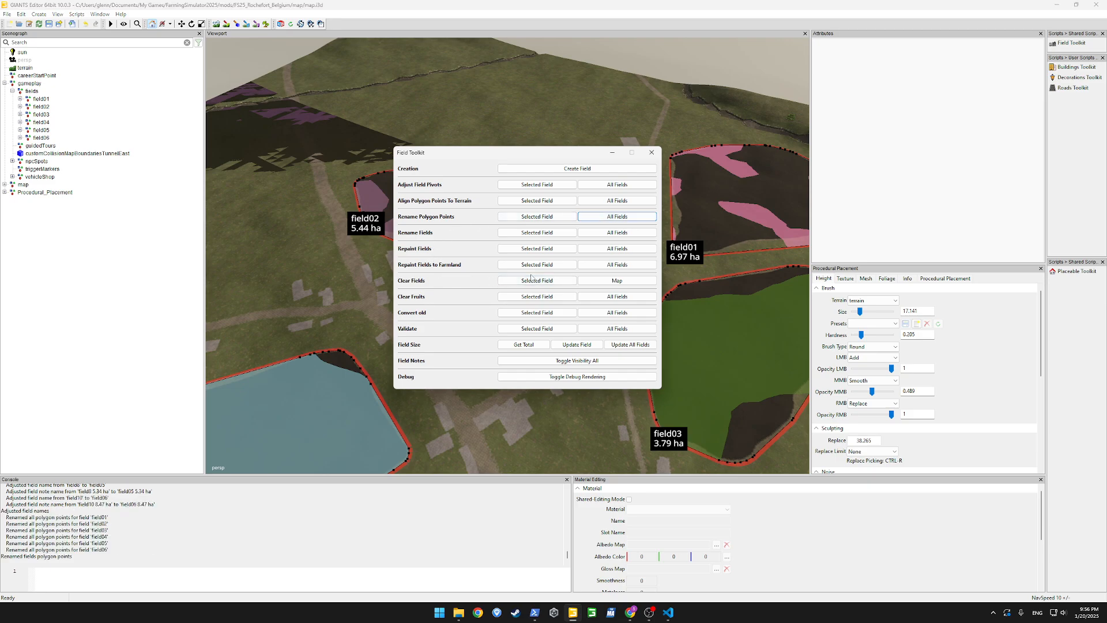
Validate all fields, turn off the field debug rendering and close the Field Toolkit
{"action": "left_click", "coordinate": [617, 329]}
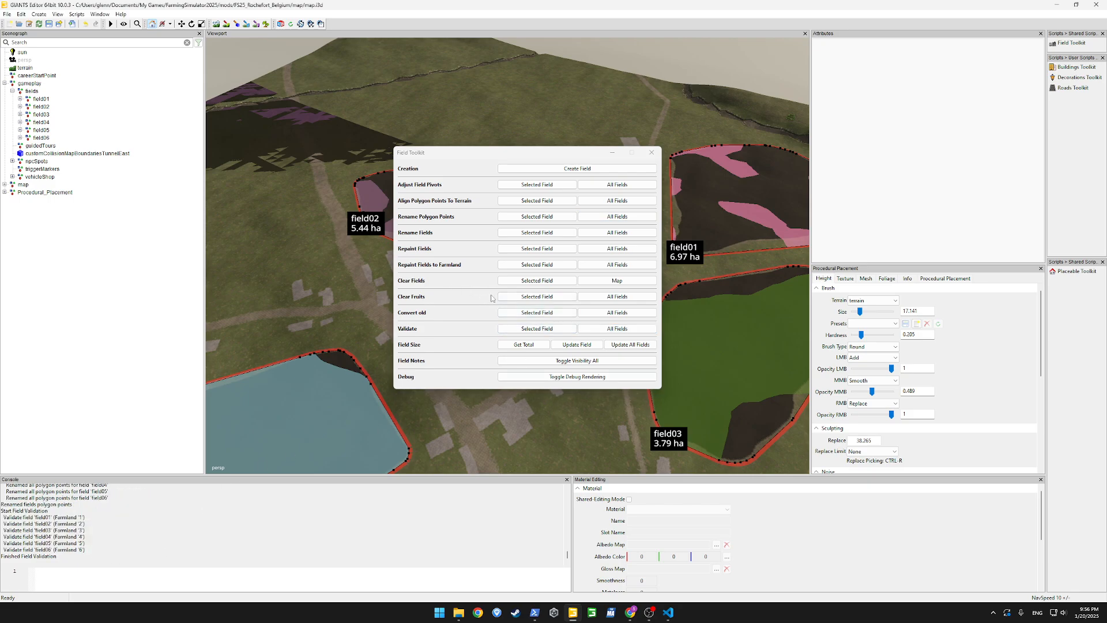
{"action": "left_click_drag", "start_coordinate": [567, 160], "coordinate": [414, 258]}
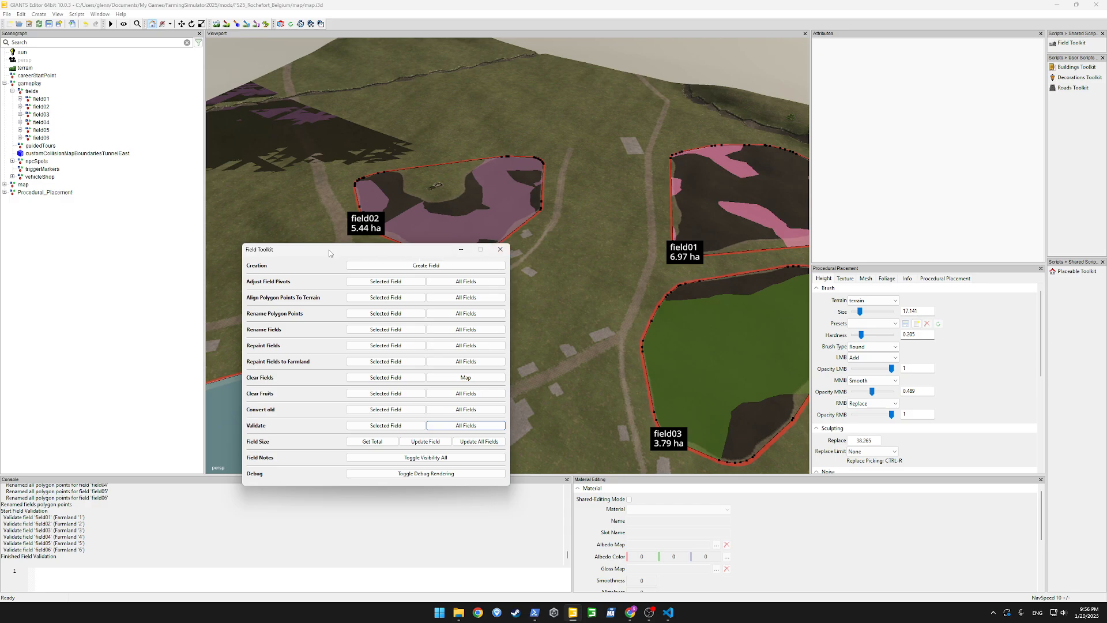
{"action": "left_click", "coordinate": [467, 443]}
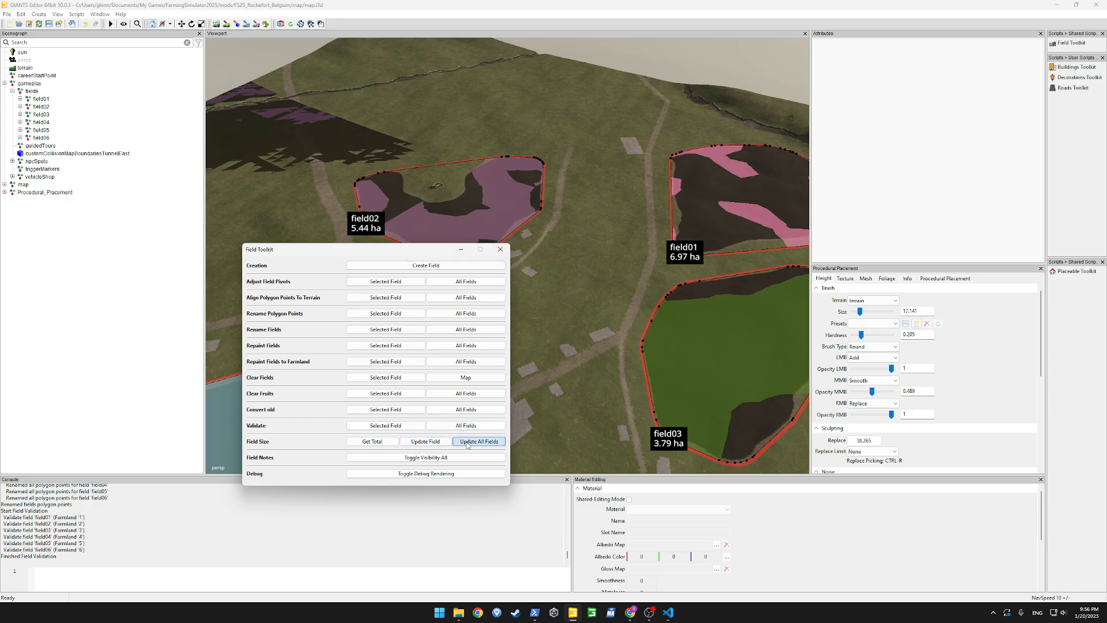
{"action": "left_click", "coordinate": [499, 249]}
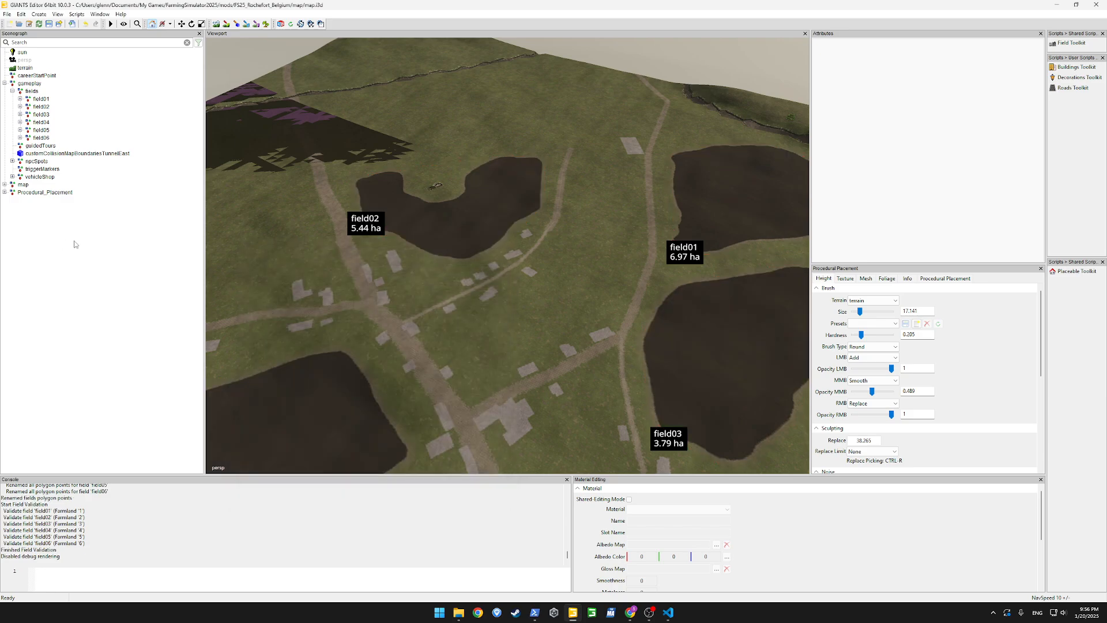
Save the map and import roadSplines.i3d from the FS25_Rochefort_Belgium map folder in File Explorer into the GIANTS Editor scene
{"action": "key", "text": "ctrl+s"}
{"action": "mouse_move", "coordinate": [458, 612]}
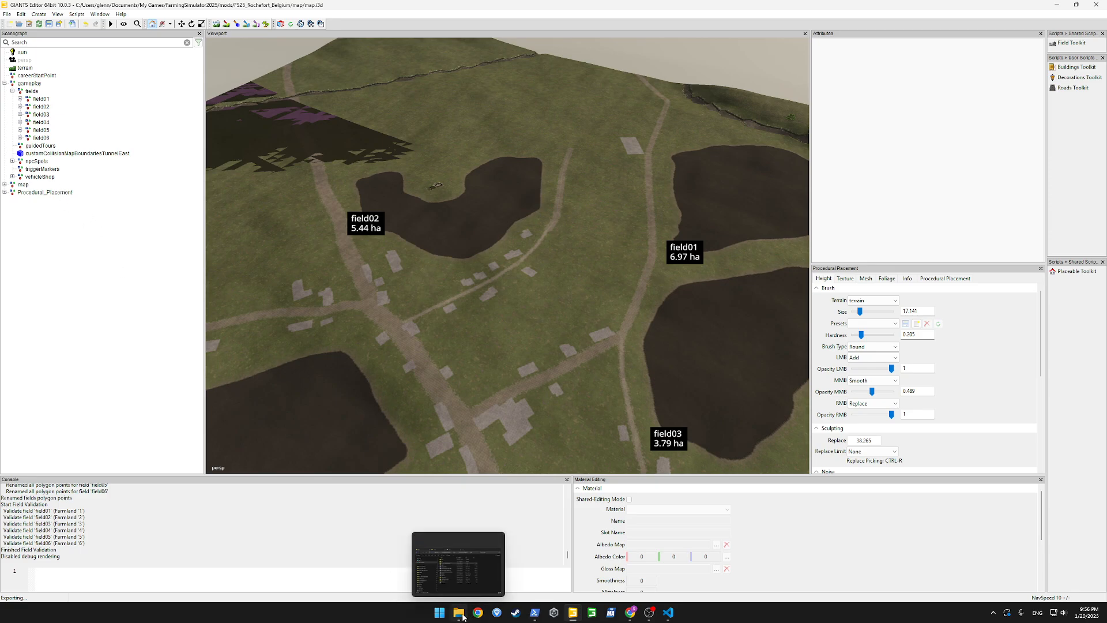
{"action": "left_click", "coordinate": [454, 574]}
{"action": "left_click", "coordinate": [468, 416]}
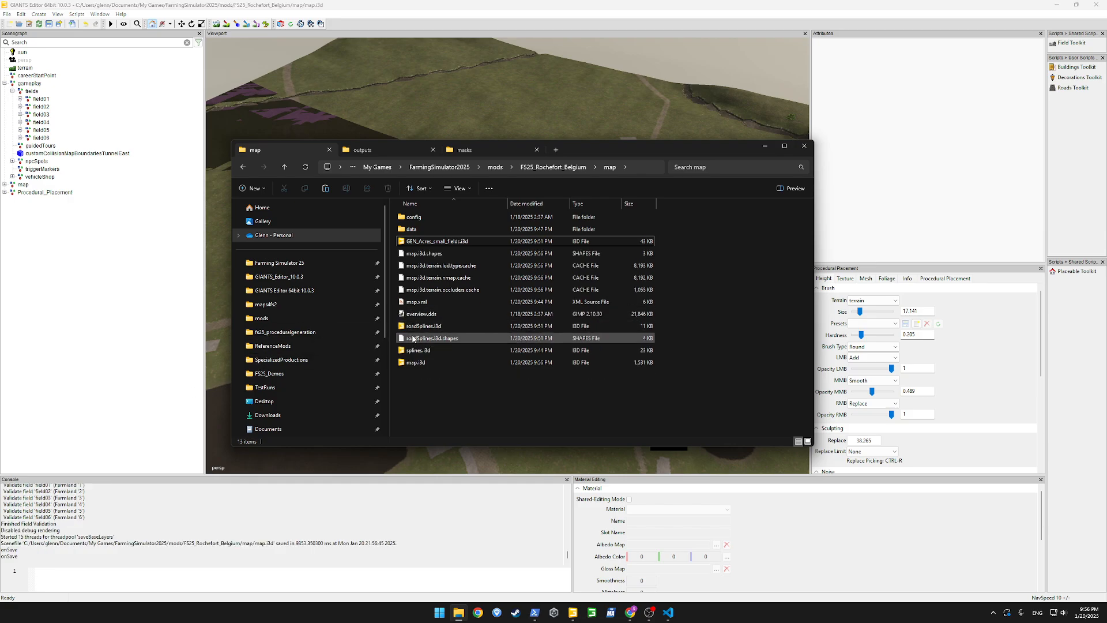
{"action": "left_click_drag", "start_coordinate": [424, 326], "coordinate": [105, 246]}
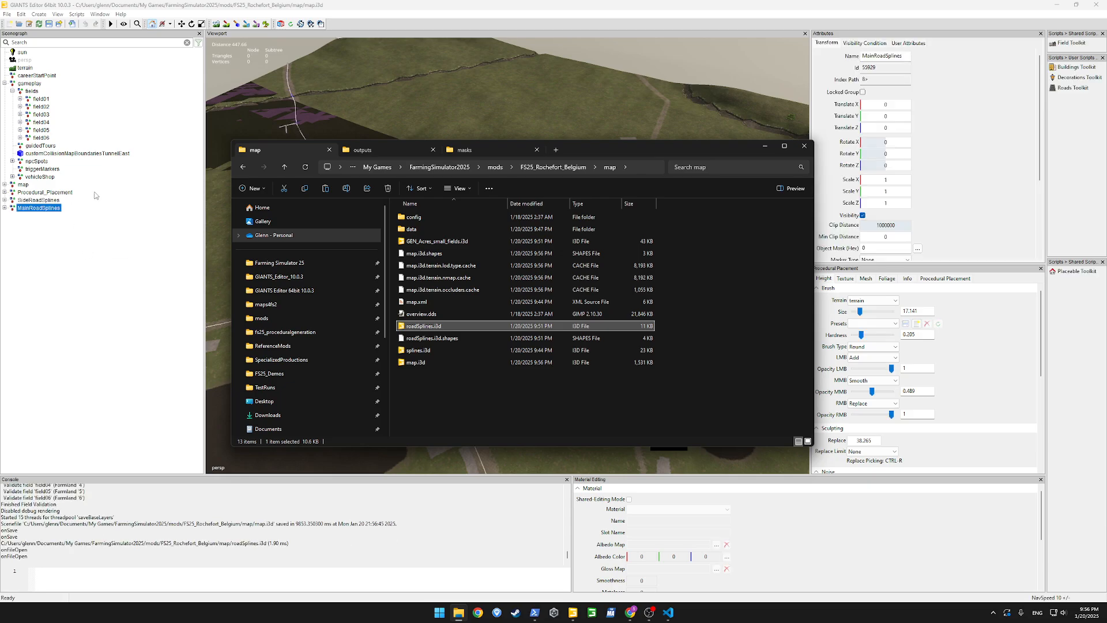
{"action": "left_click", "coordinate": [765, 146]}
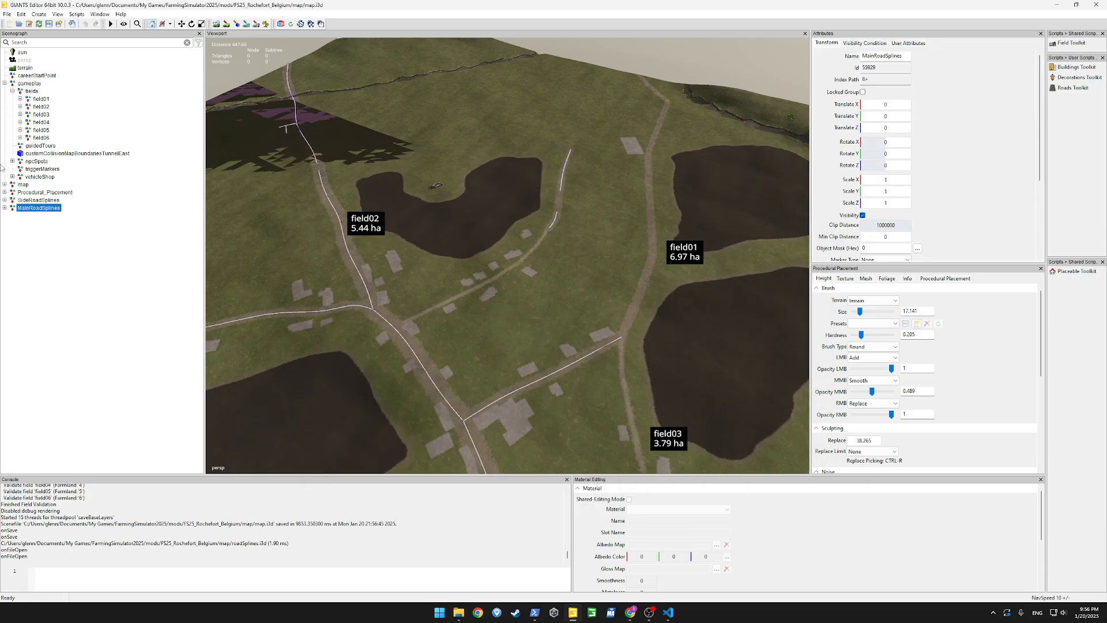
Hide the SideRoadSplines and MainRoadSplines groups in the scene
{"action": "left_click", "coordinate": [38, 200]}
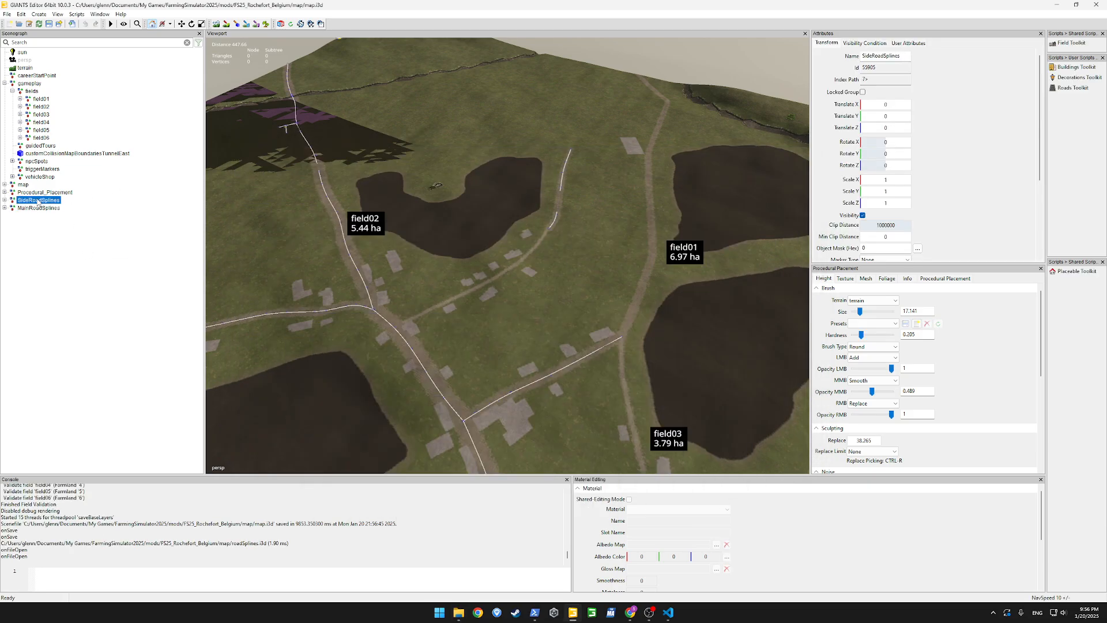
{"action": "left_click", "coordinate": [863, 216]}
{"action": "left_click", "coordinate": [23, 208]}
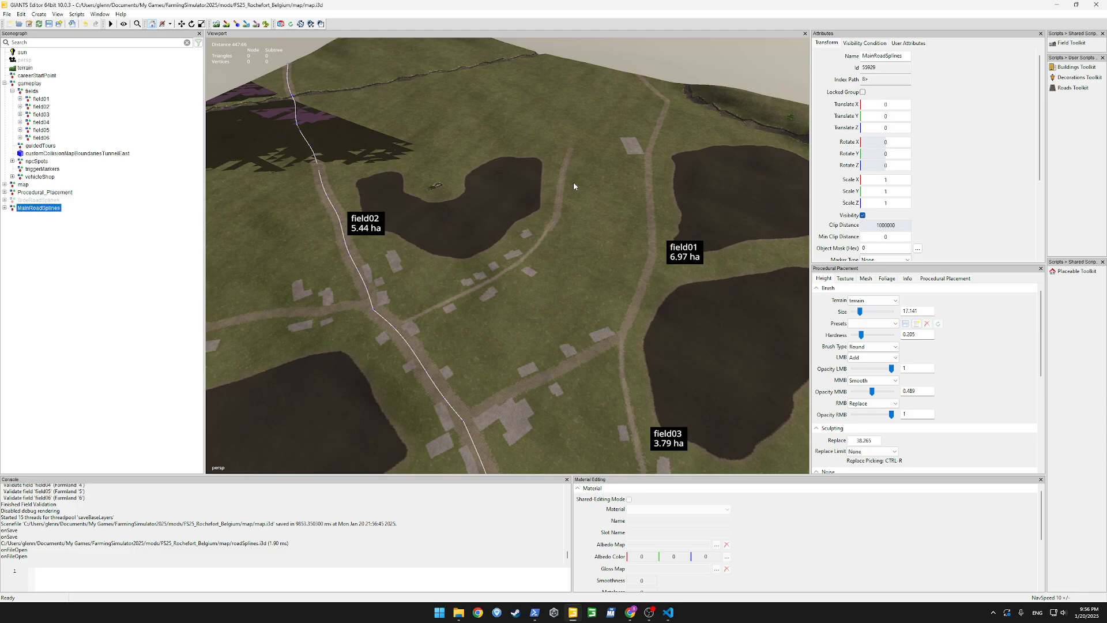
{"action": "left_click", "coordinate": [863, 215]}
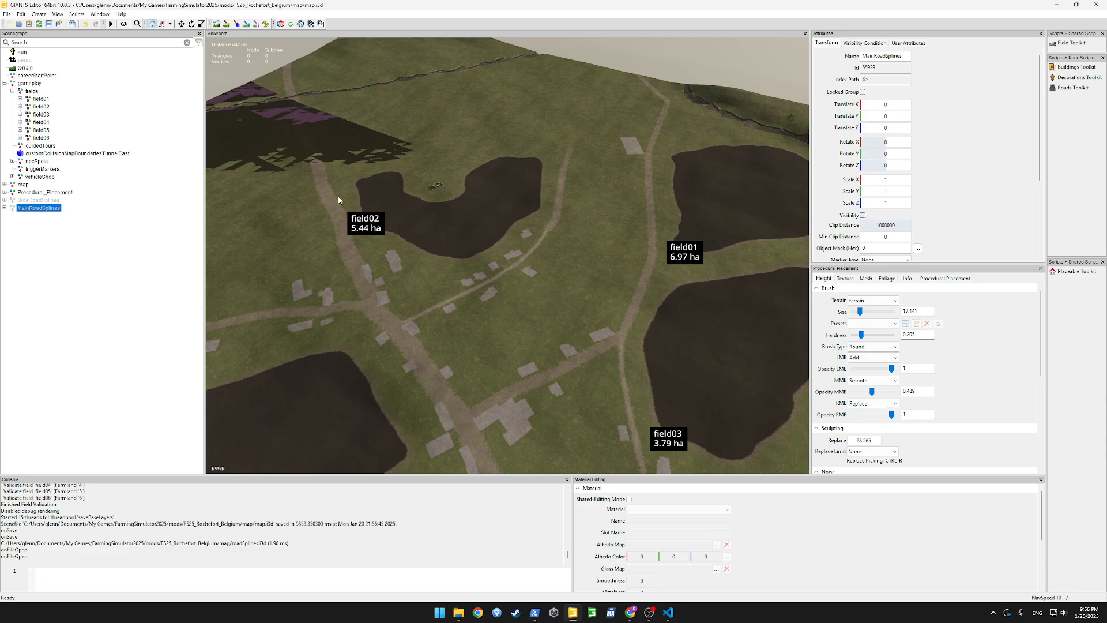
Generate roads along SideRoadSplines with the Roads Toolkit, using the road_piece_blank prefab and a road piece distance of 4
{"action": "left_click", "coordinate": [1072, 88]}
{"action": "left_click", "coordinate": [46, 200]}
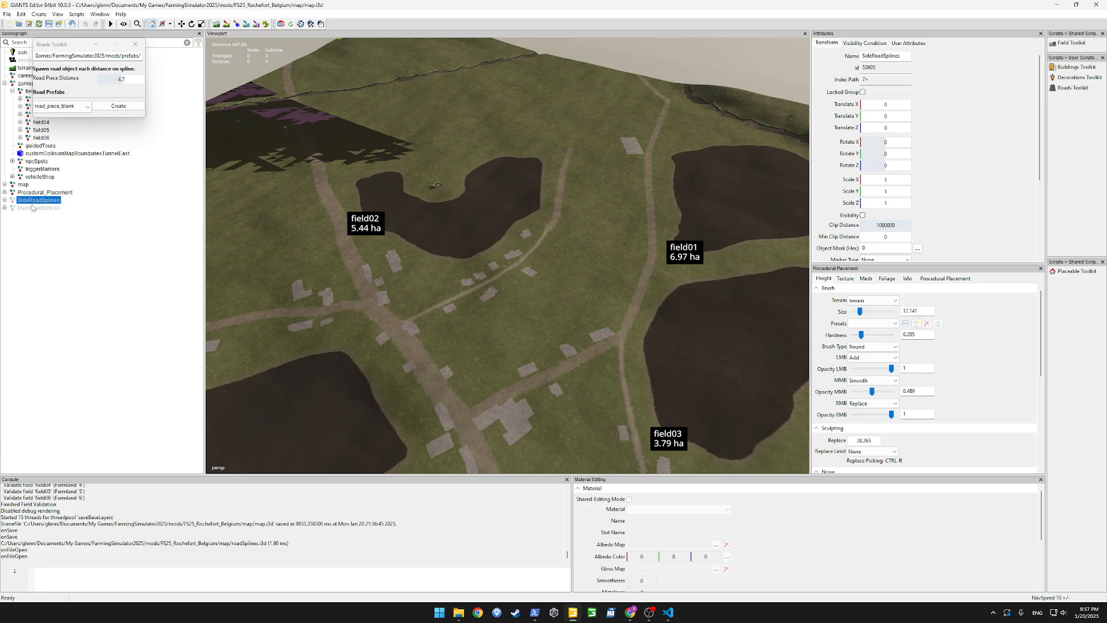
{"action": "double_click", "coordinate": [120, 80]}
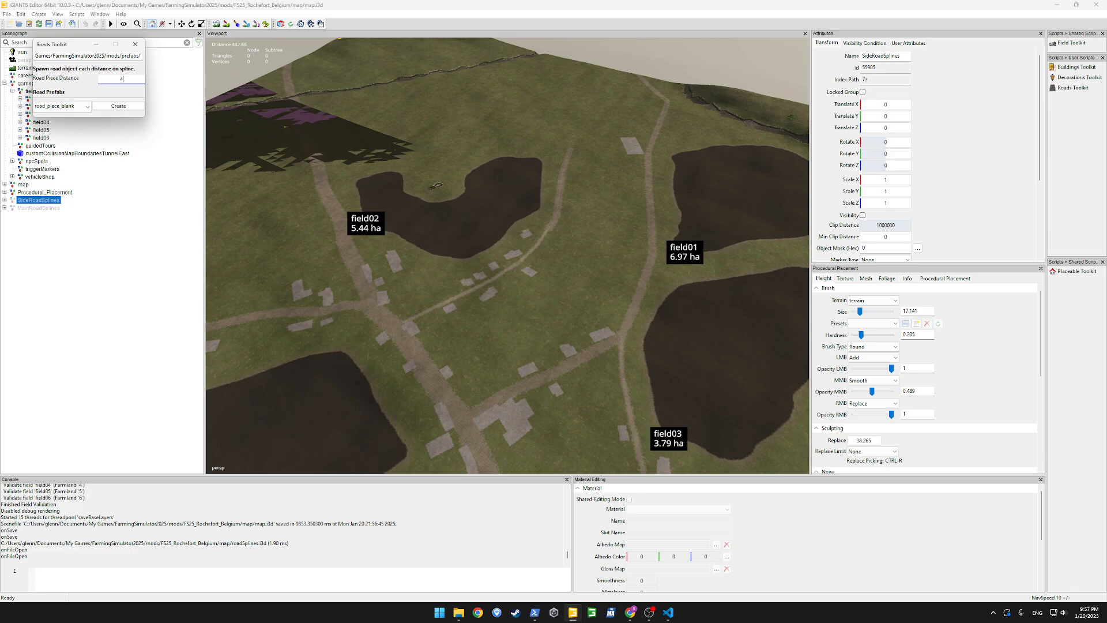
{"action": "left_click", "coordinate": [118, 106]}
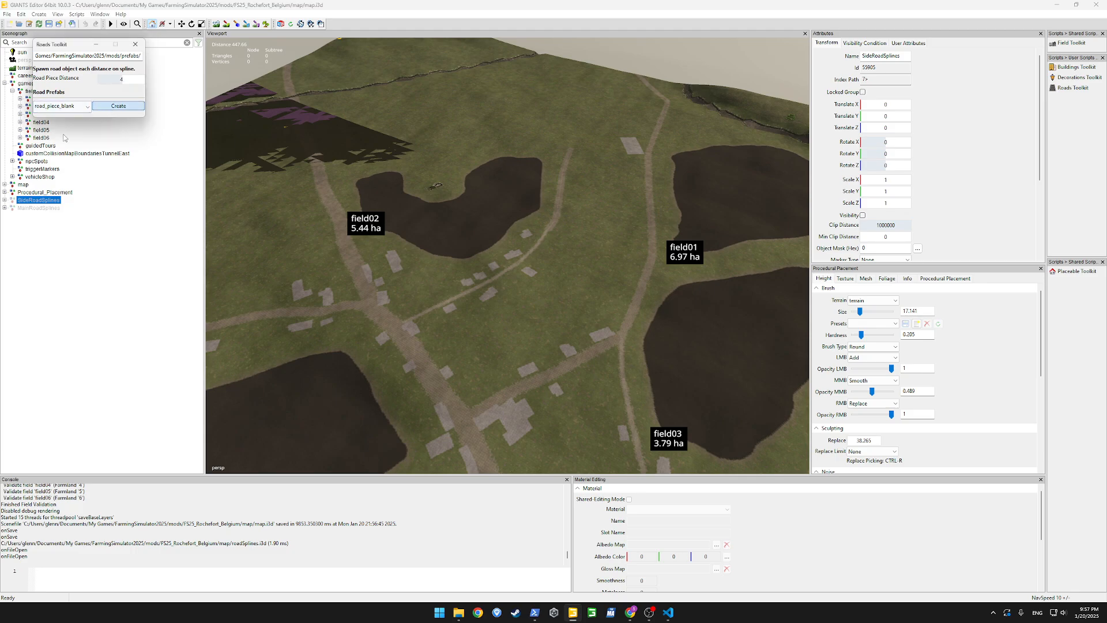
Generate roads along MainRoadSplines using the road_piece_big_lines prefab at a piece distance of 5.5, then close the Roads Toolkit and select the generated side roads
{"action": "left_click", "coordinate": [39, 208]}
{"action": "left_click", "coordinate": [61, 106]}
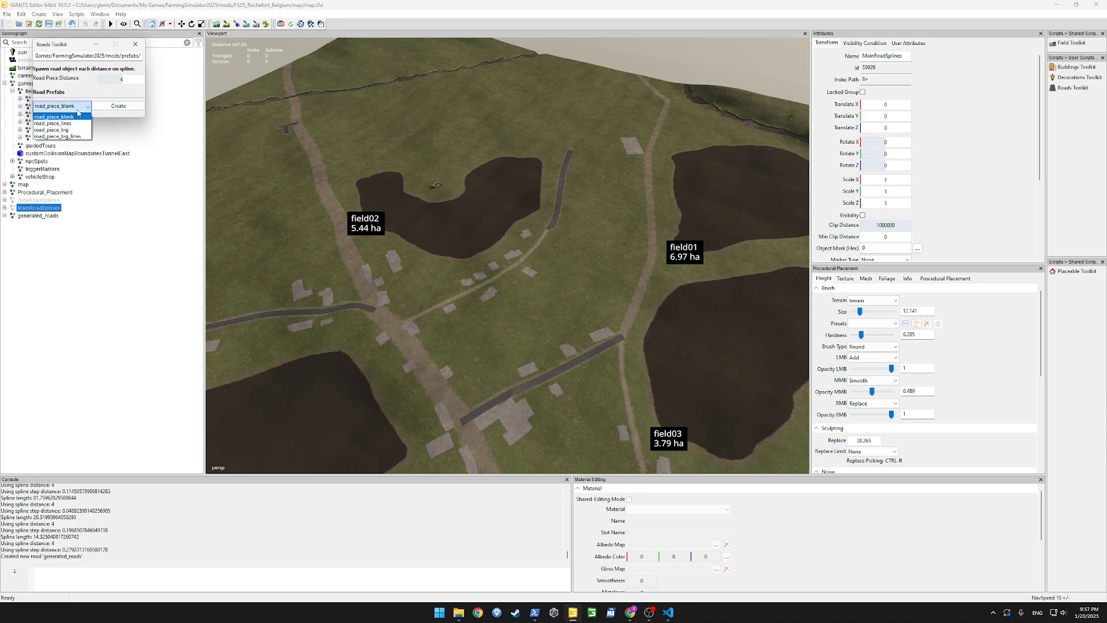
{"action": "left_click", "coordinate": [57, 122]}
{"action": "left_click", "coordinate": [121, 79]}
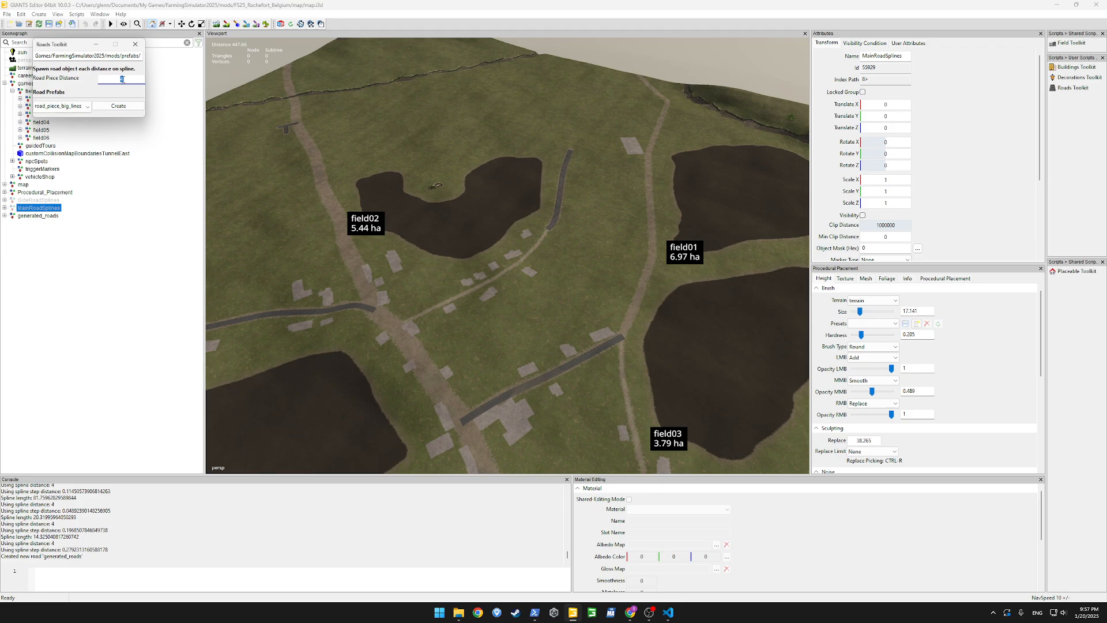
{"action": "left_click", "coordinate": [115, 106]}
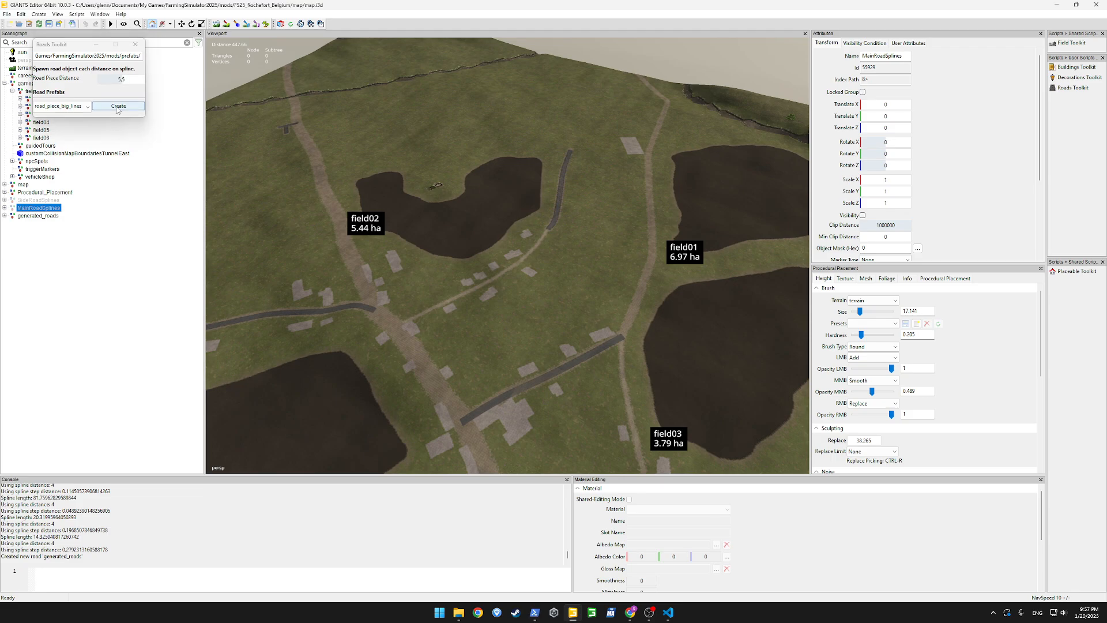
{"action": "left_click", "coordinate": [138, 47]}
{"action": "left_click", "coordinate": [38, 216]}
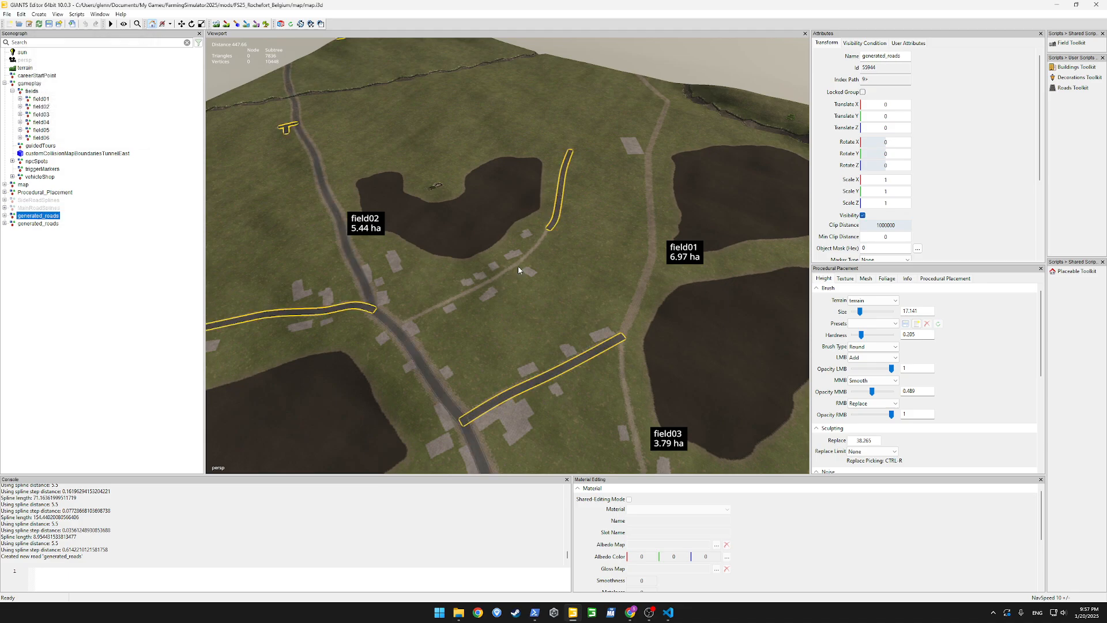
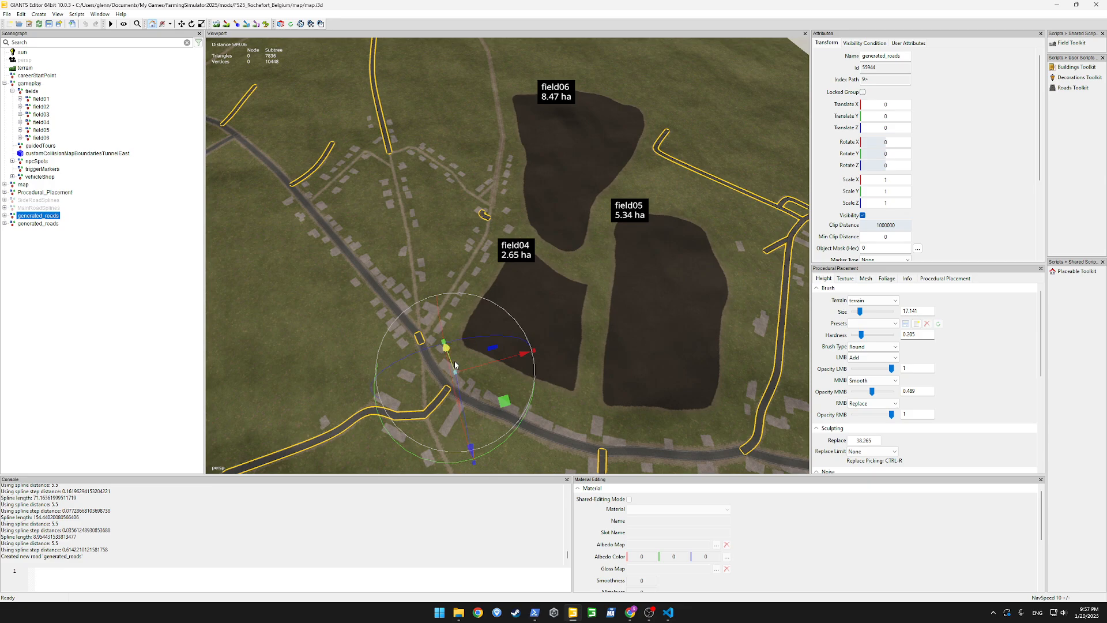
Lower the selected generated side roads to a Translate Y of about -5.2
{"action": "left_click_drag", "start_coordinate": [452, 364], "coordinate": [421, 357], "text": "alt"}
{"action": "scroll", "coordinate": [421, 353], "scroll_direction": "up", "scroll_amount": 3}
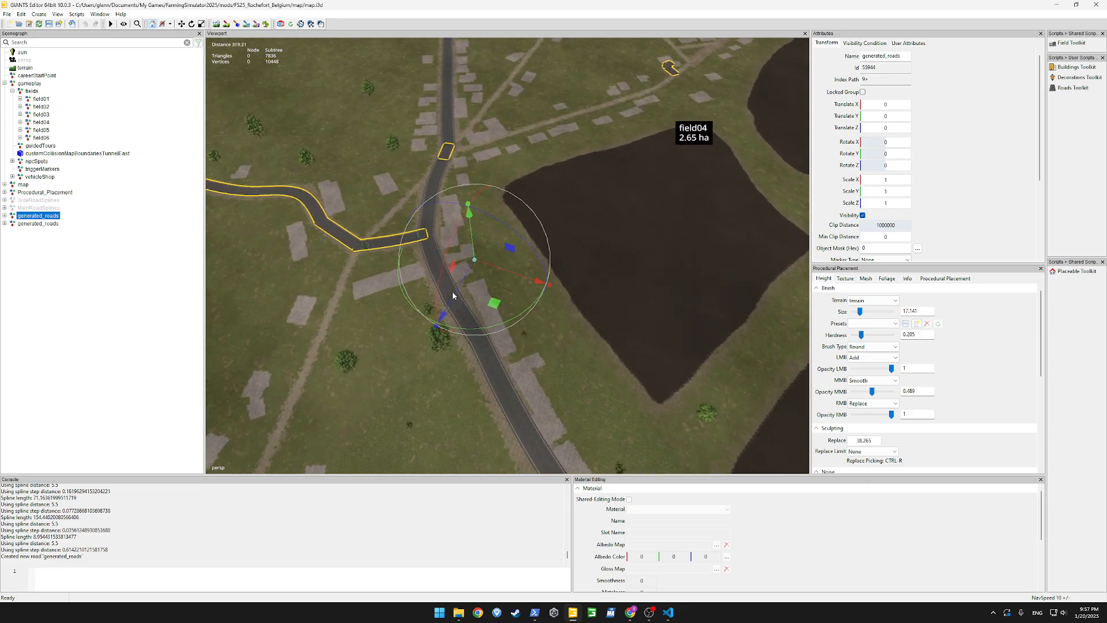
{"action": "left_click_drag", "start_coordinate": [471, 239], "coordinate": [471, 245]}
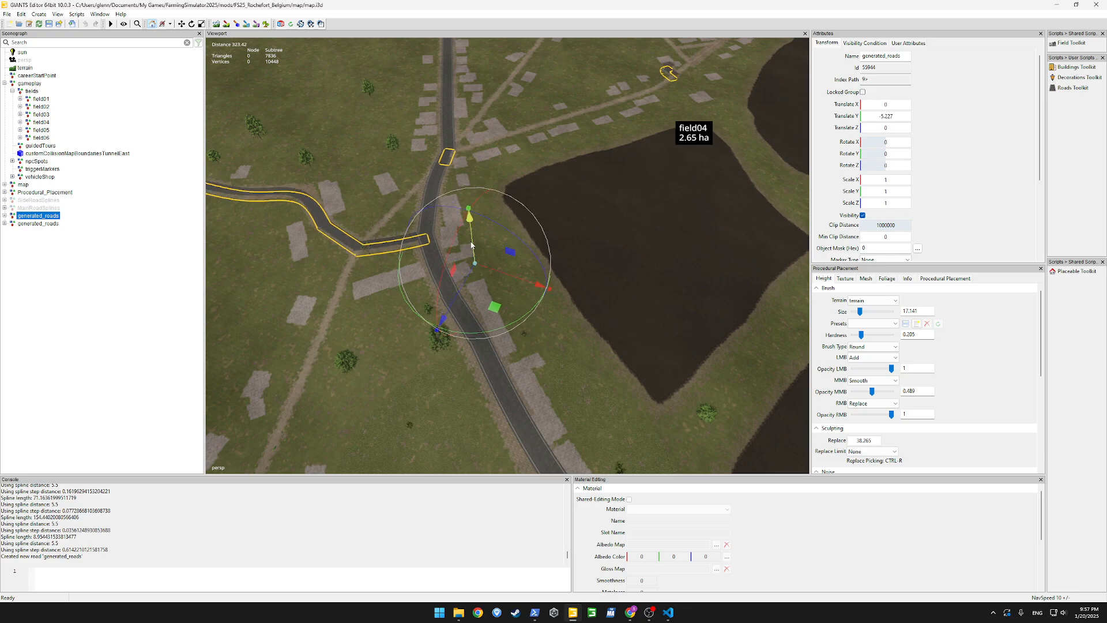
{"action": "left_click", "coordinate": [565, 332]}
Examine the generated main and side roads across the map, including the junction near the paved building lots
{"action": "middle_click_drag", "start_coordinate": [414, 234], "coordinate": [500, 171]}
{"action": "scroll", "coordinate": [500, 171], "scroll_direction": "up", "scroll_amount": 5}
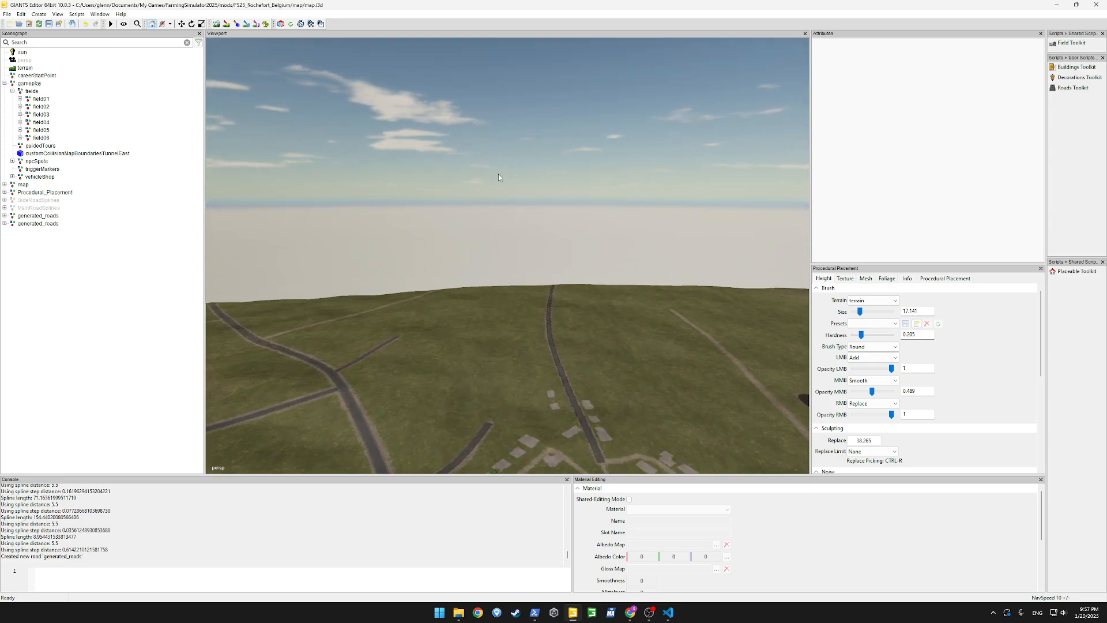
{"action": "left_click_drag", "start_coordinate": [498, 174], "coordinate": [465, 205], "text": "alt"}
{"action": "scroll", "coordinate": [465, 206], "scroll_direction": "down", "scroll_amount": 4}
{"action": "left_click_drag", "start_coordinate": [535, 242], "coordinate": [716, 223], "text": "alt"}
{"action": "scroll", "coordinate": [740, 223], "scroll_direction": "up", "scroll_amount": 2}
{"action": "scroll", "coordinate": [717, 223], "scroll_direction": "up", "scroll_amount": 2}
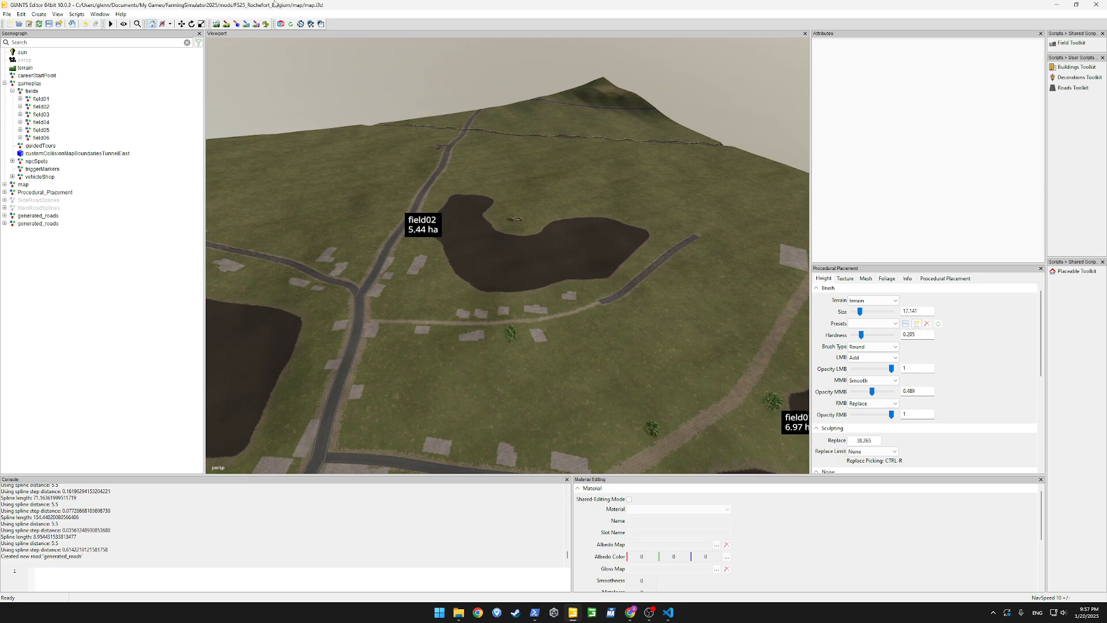
{"action": "scroll", "coordinate": [537, 324], "scroll_direction": "down", "scroll_amount": 2}
{"action": "left_click_drag", "start_coordinate": [537, 324], "coordinate": [732, 367], "text": "alt"}
{"action": "scroll", "coordinate": [458, 323], "scroll_direction": "down", "scroll_amount": 3}
{"action": "scroll", "coordinate": [473, 309], "scroll_direction": "up", "scroll_amount": 3}
{"action": "scroll", "coordinate": [558, 338], "scroll_direction": "up", "scroll_amount": 3}
{"action": "scroll", "coordinate": [558, 338], "scroll_direction": "up", "scroll_amount": 3}
{"action": "scroll", "coordinate": [733, 368], "scroll_direction": "down", "scroll_amount": 2}
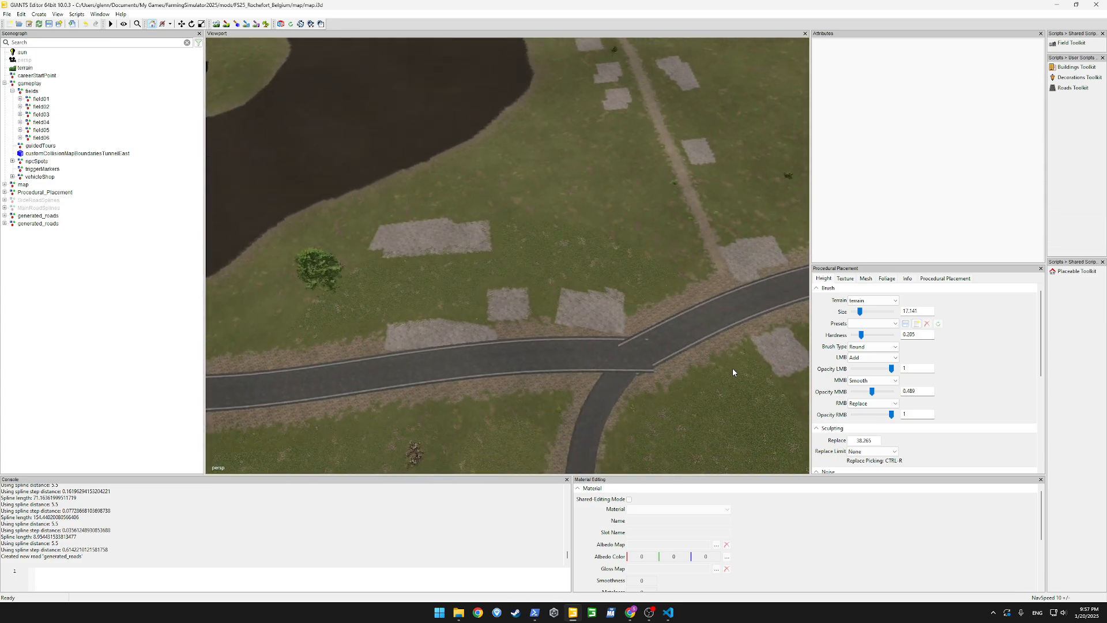
{"action": "scroll", "coordinate": [732, 368], "scroll_direction": "up", "scroll_amount": 2}
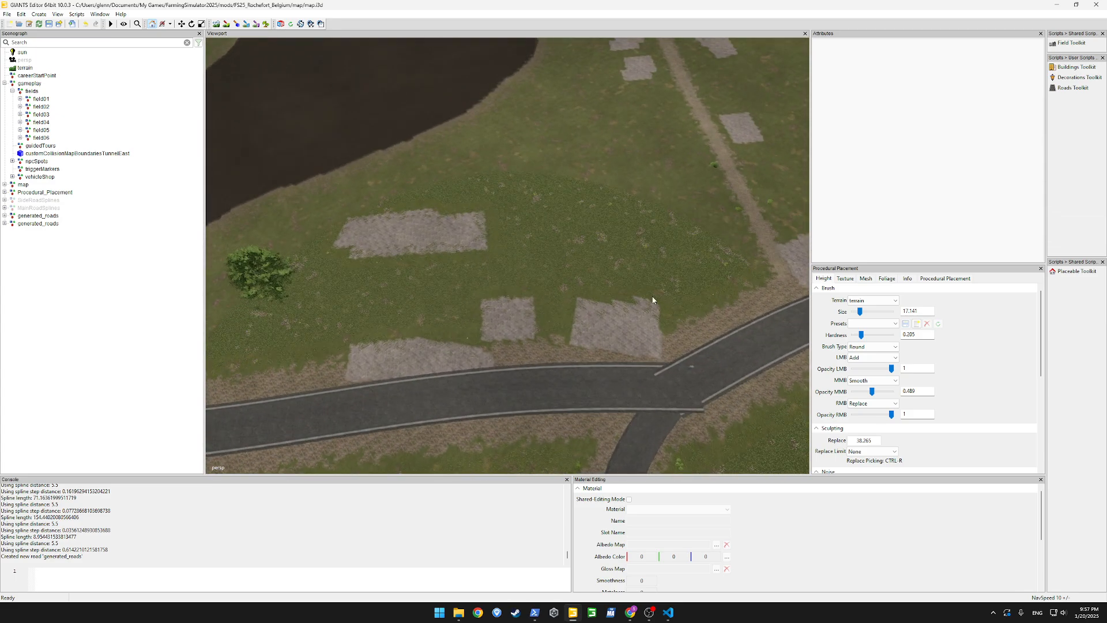
Spawn the US residential buildings residentialBuilding01, residentialBuilding04 and residentialBuilding05 with the Buildings Toolkit
{"action": "left_click", "coordinate": [1076, 67]}
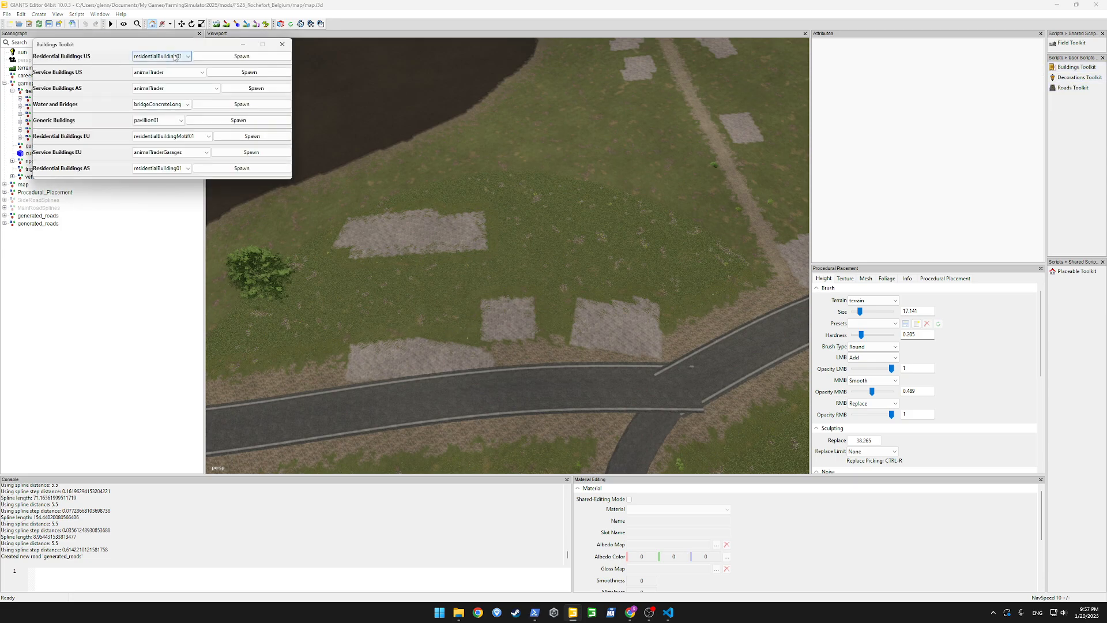
{"action": "left_click", "coordinate": [221, 58]}
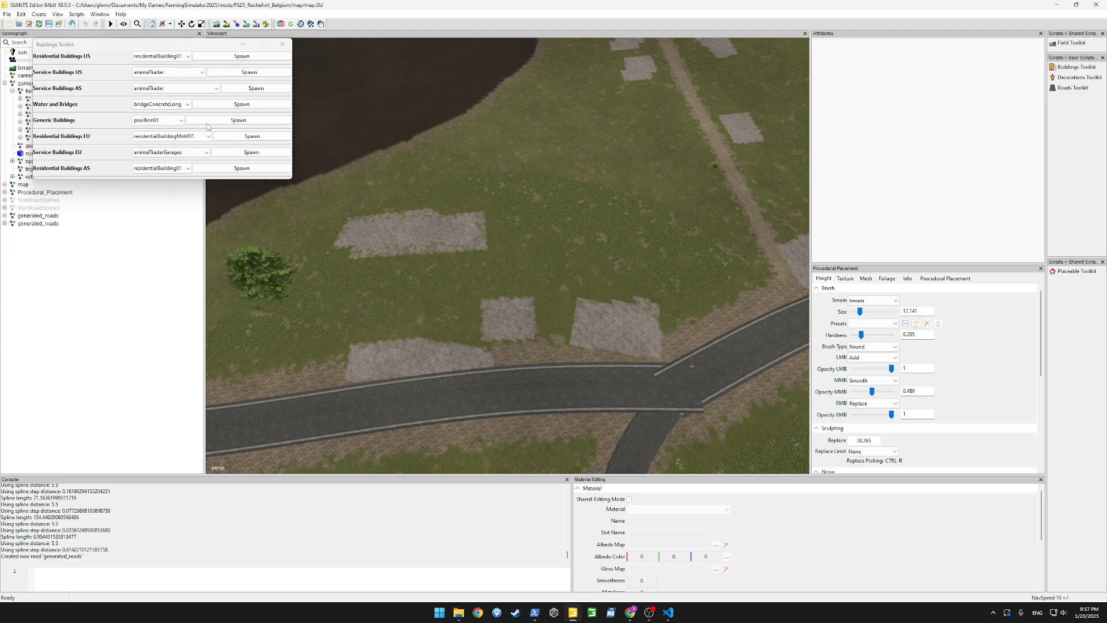
{"action": "left_click", "coordinate": [164, 57]}
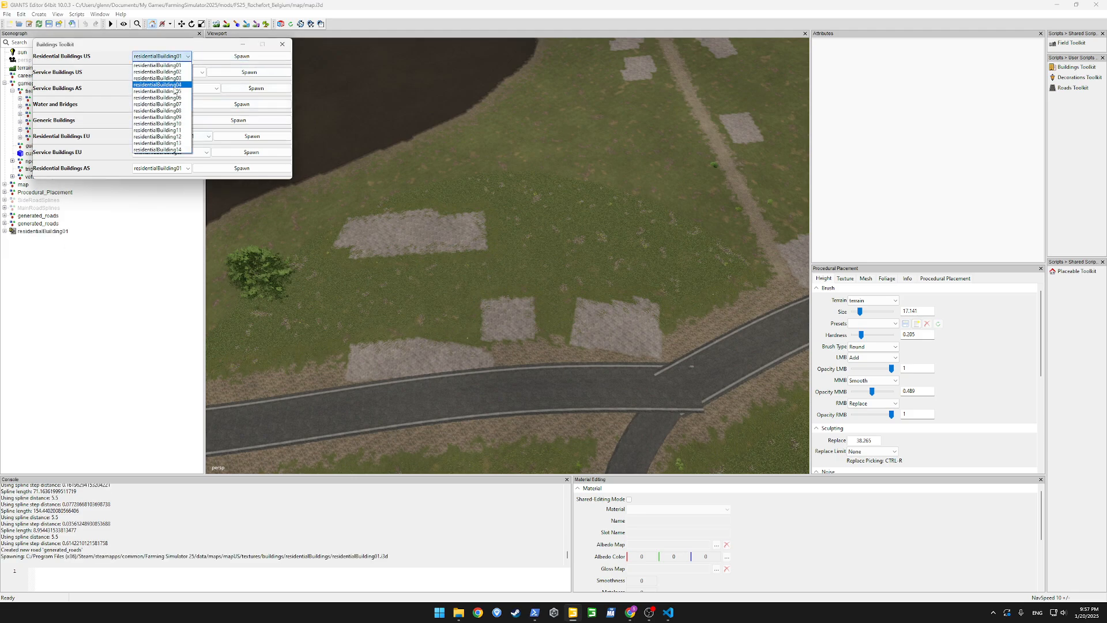
{"action": "left_click", "coordinate": [176, 85]}
{"action": "left_click", "coordinate": [241, 56]}
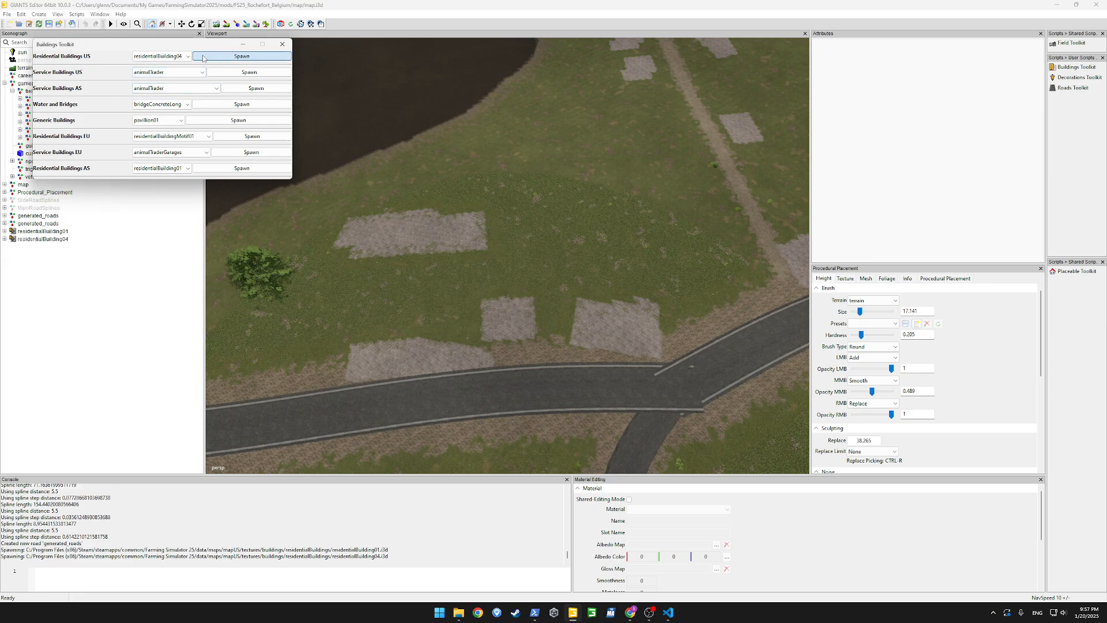
{"action": "left_click", "coordinate": [162, 56]}
{"action": "left_click", "coordinate": [178, 91]}
{"action": "left_click", "coordinate": [242, 56]}
Place residentialBuilding01 on the small paved lot beside the main road, rotated to about -30.5° around Y to face the road
{"action": "left_click", "coordinate": [43, 231]}
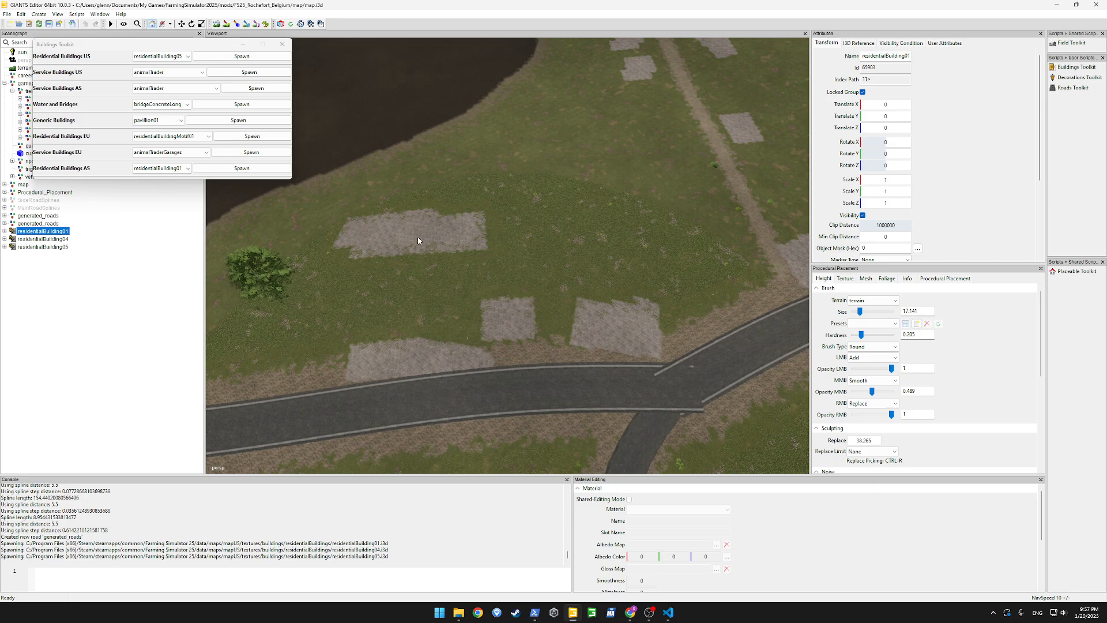
{"action": "key", "text": "ctrl+b"}
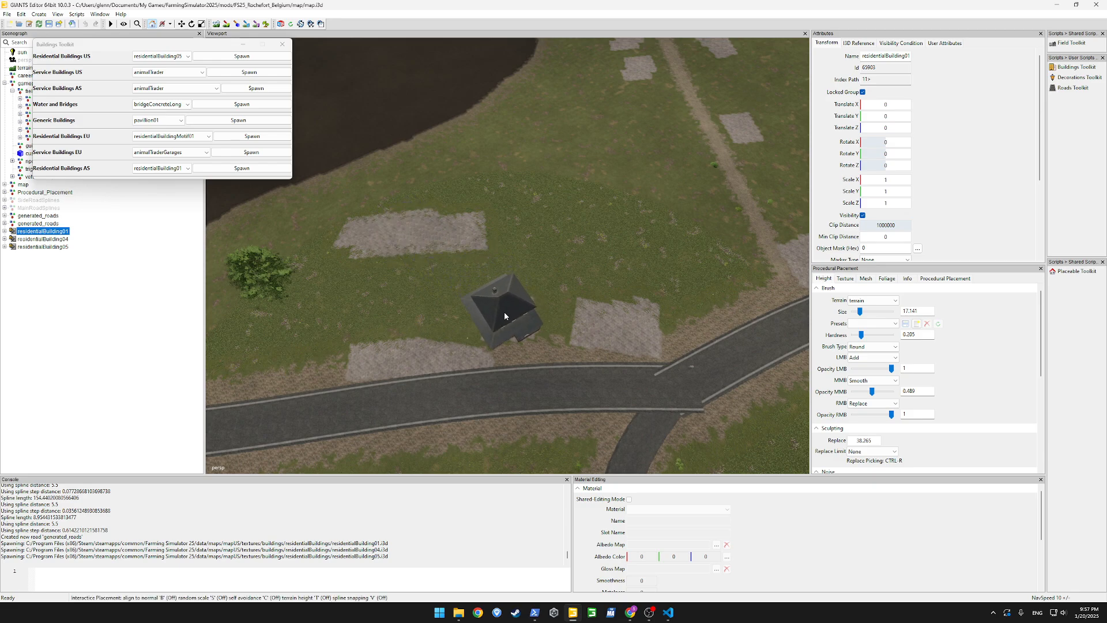
{"action": "left_click", "coordinate": [504, 312]}
{"action": "left_click_drag", "start_coordinate": [525, 392], "coordinate": [478, 393]}
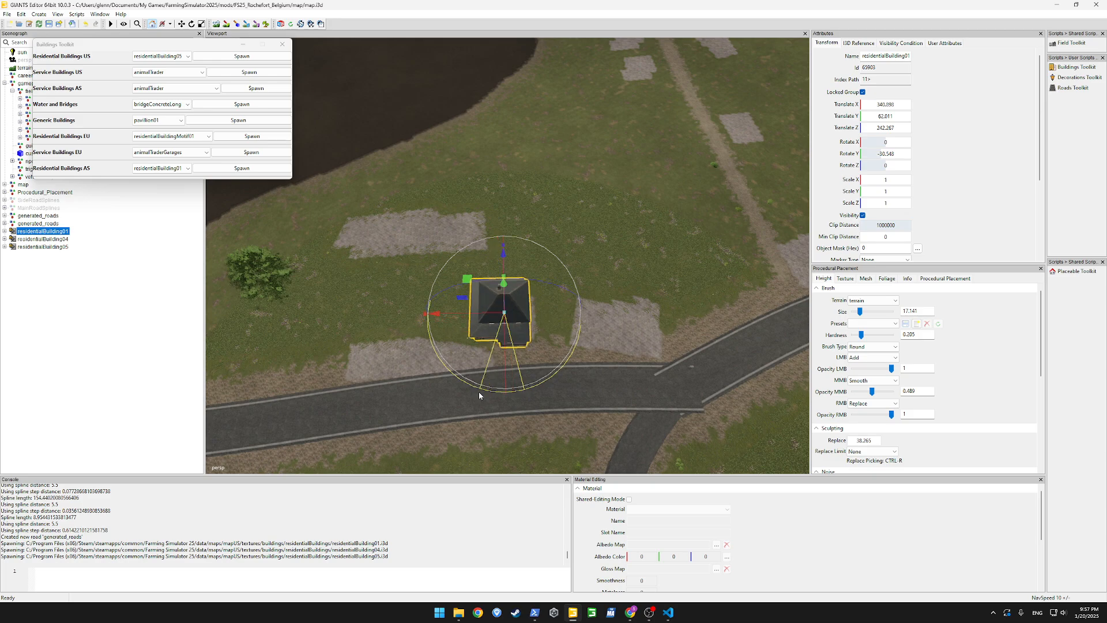
{"action": "left_click_drag", "start_coordinate": [474, 279], "coordinate": [474, 271]}
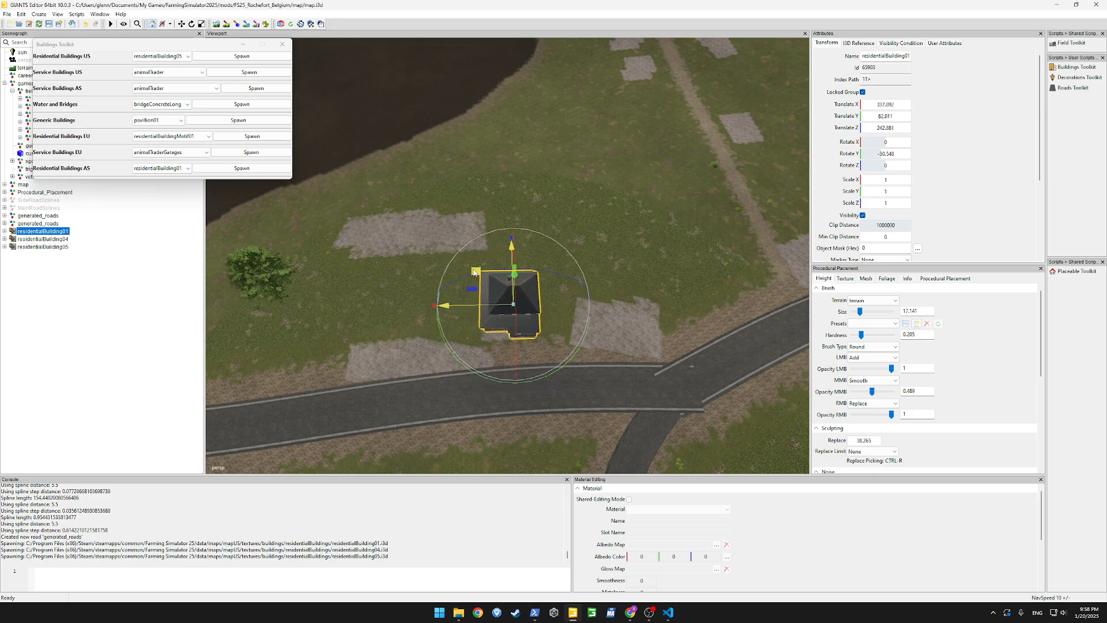
Place residentialBuilding04 on the paved lot nearest the junction, rotated towards the road, and residentialBuilding05 on the grass beside the tree
{"action": "left_click", "coordinate": [46, 239]}
{"action": "key", "text": "ctrl+b"}
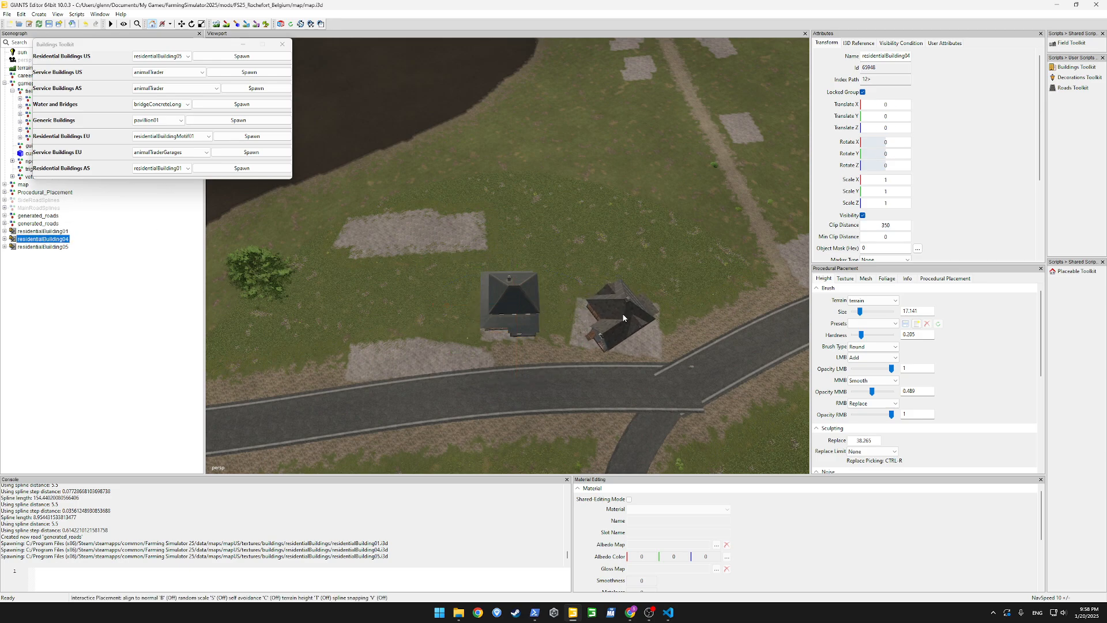
{"action": "left_click", "coordinate": [623, 314]}
{"action": "left_click_drag", "start_coordinate": [635, 402], "coordinate": [652, 372]}
{"action": "left_click", "coordinate": [36, 248]}
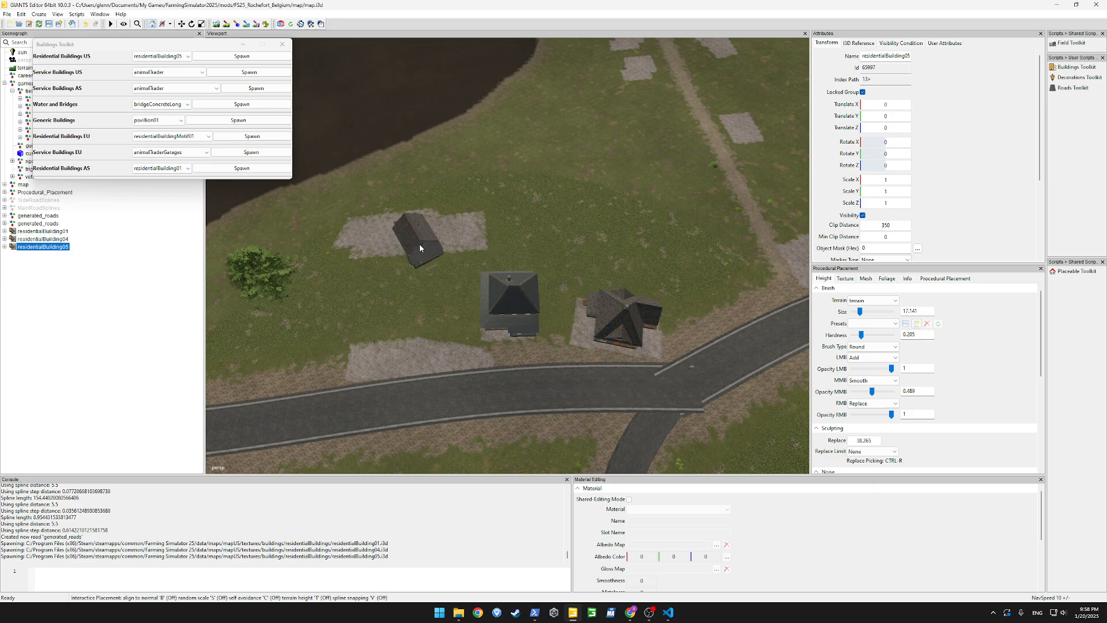
{"action": "left_click", "coordinate": [316, 303]}
Spawn the US residentialBuilding02 and place it on the large paved lot by the field, rotated to about 60.7° around Y
{"action": "left_click", "coordinate": [161, 56]}
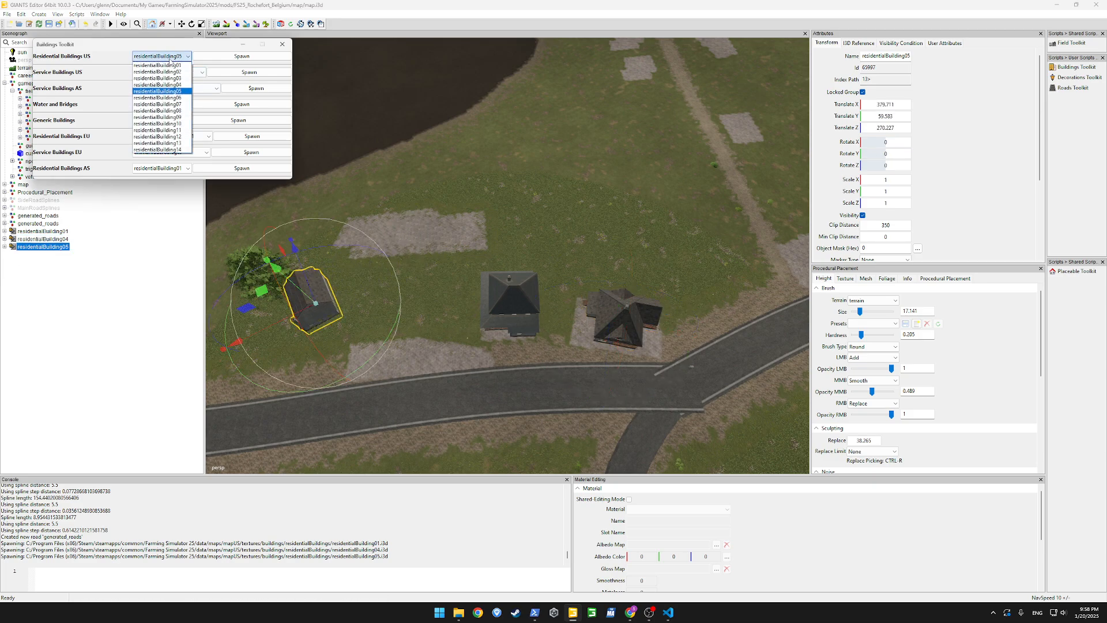
{"action": "left_click", "coordinate": [158, 73]}
{"action": "left_click", "coordinate": [105, 270]}
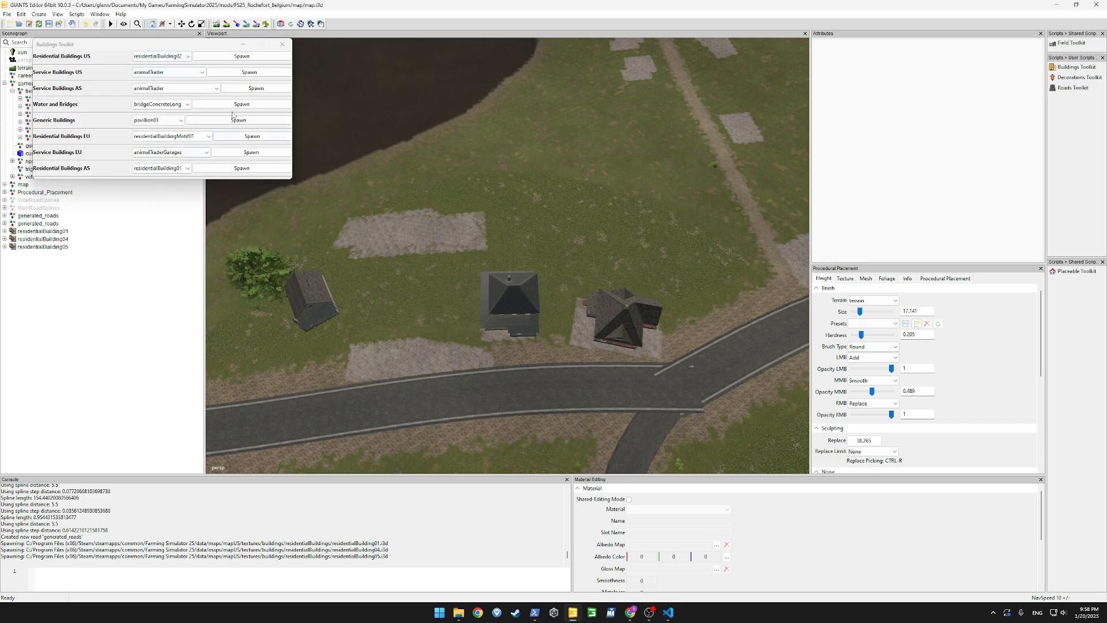
{"action": "left_click", "coordinate": [242, 56]}
{"action": "left_click", "coordinate": [63, 254]}
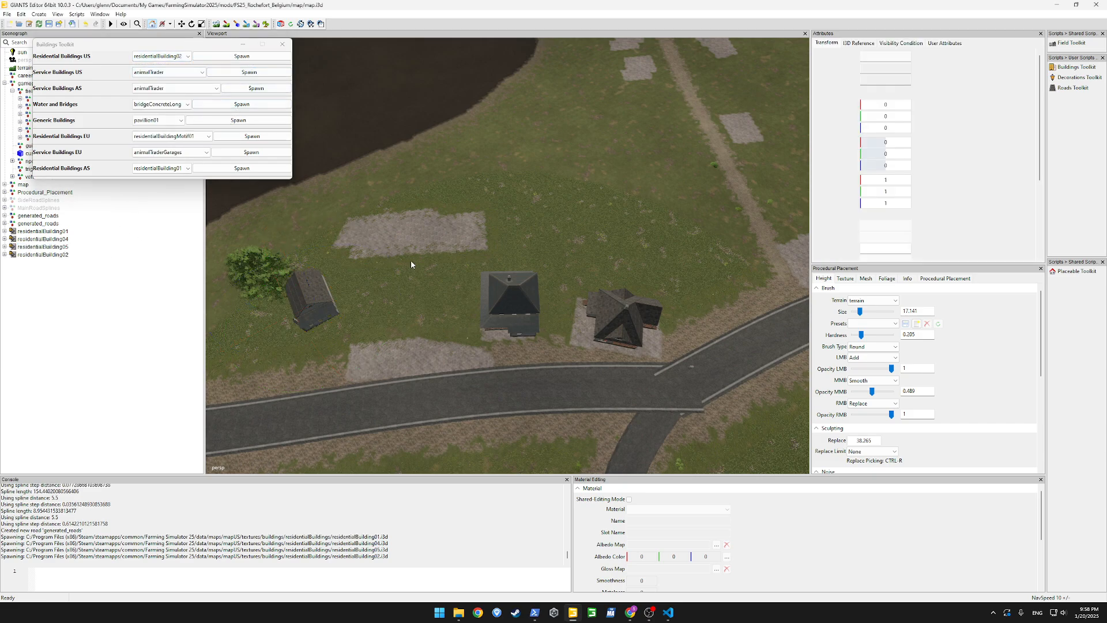
{"action": "left_click", "coordinate": [423, 247]}
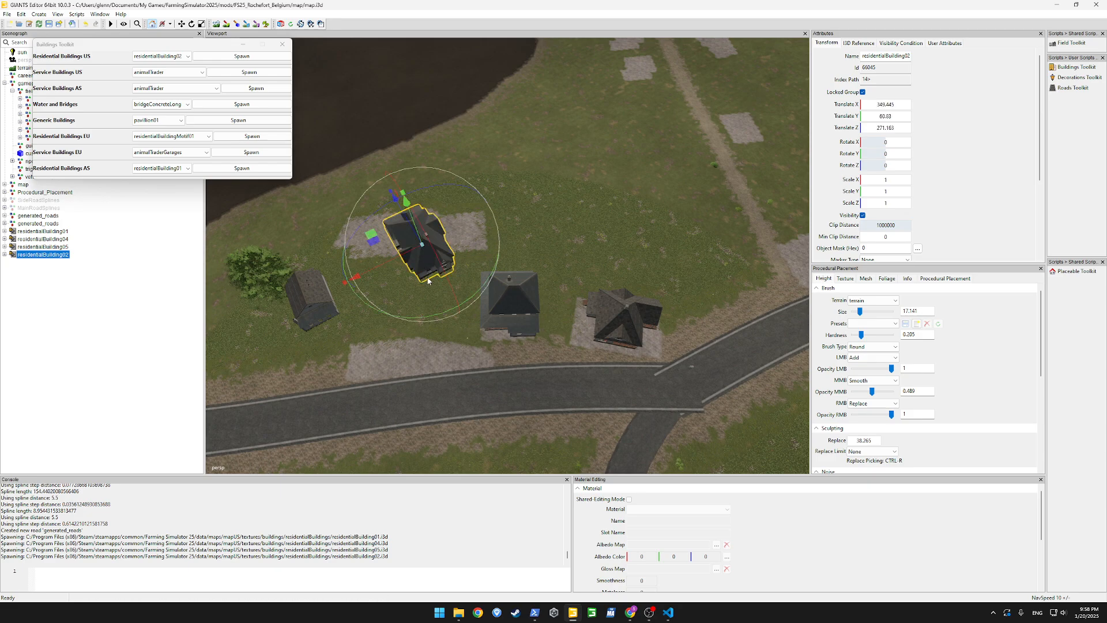
{"action": "left_click_drag", "start_coordinate": [457, 309], "coordinate": [344, 254]}
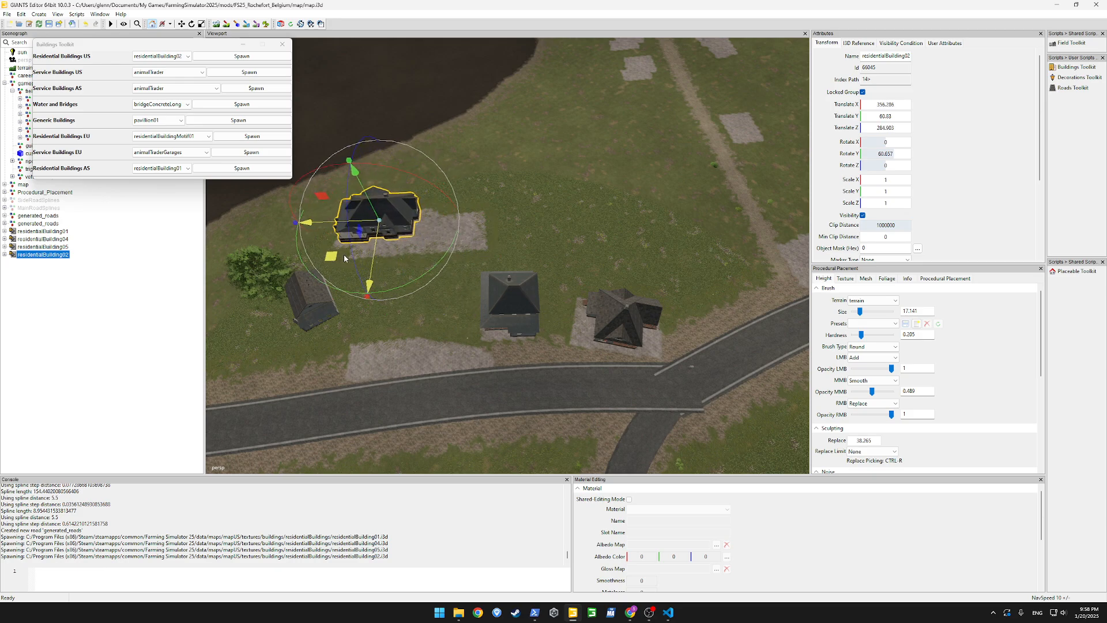
Rotate residentialBuilding05, move it onto the large paved lot beside residentialBuilding02, and raise it to a Translate Y of about 61.4
{"action": "left_click", "coordinate": [308, 308]}
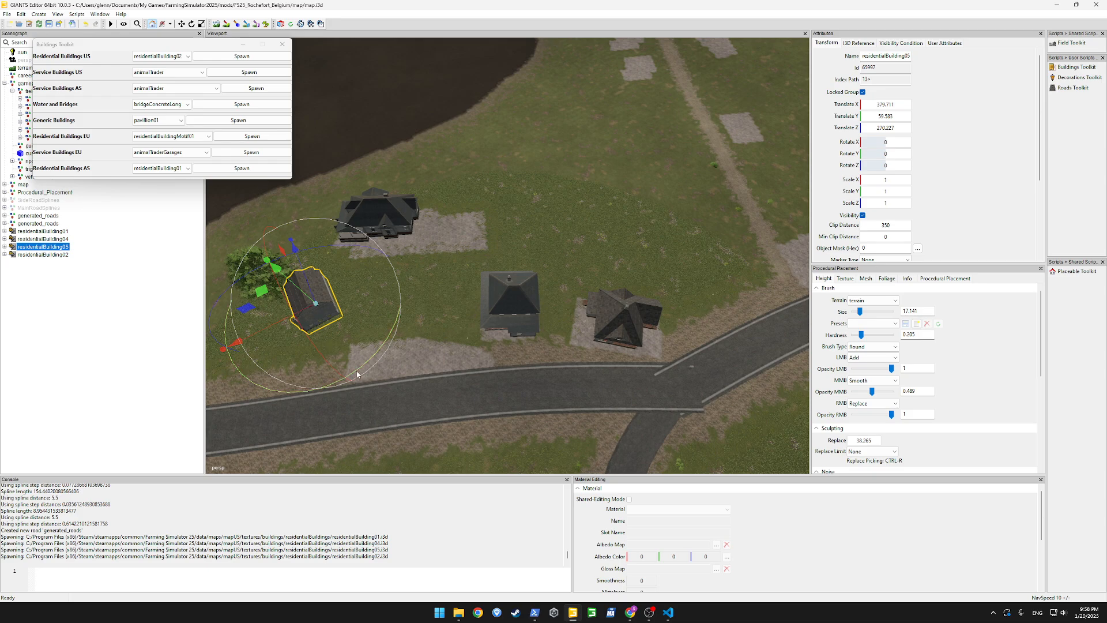
{"action": "left_click_drag", "start_coordinate": [357, 374], "coordinate": [321, 257]}
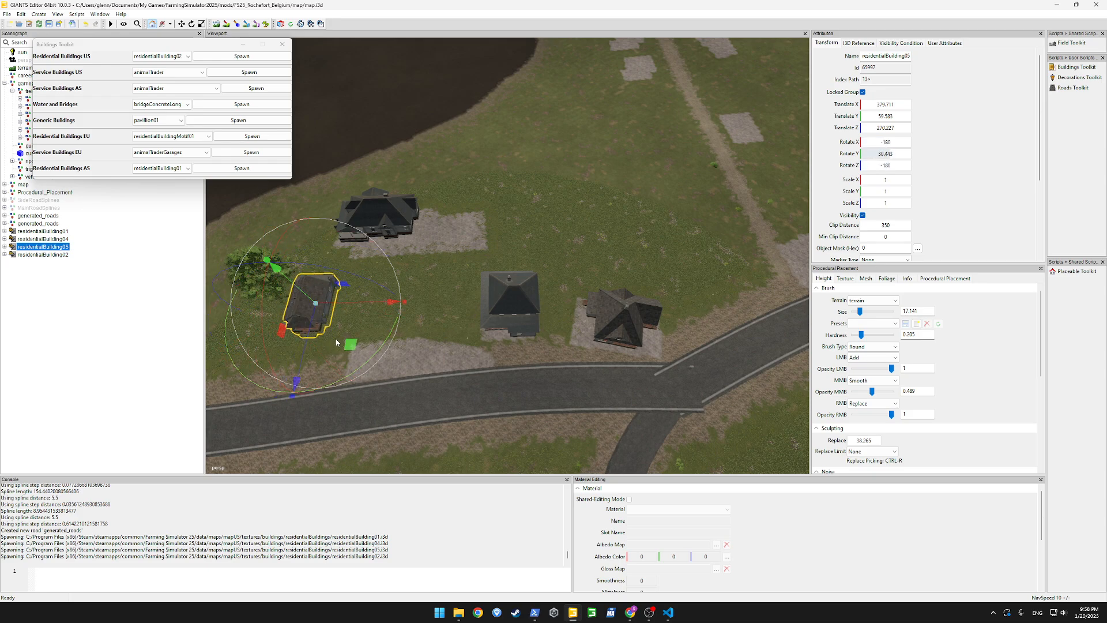
{"action": "left_click_drag", "start_coordinate": [336, 342], "coordinate": [448, 298]}
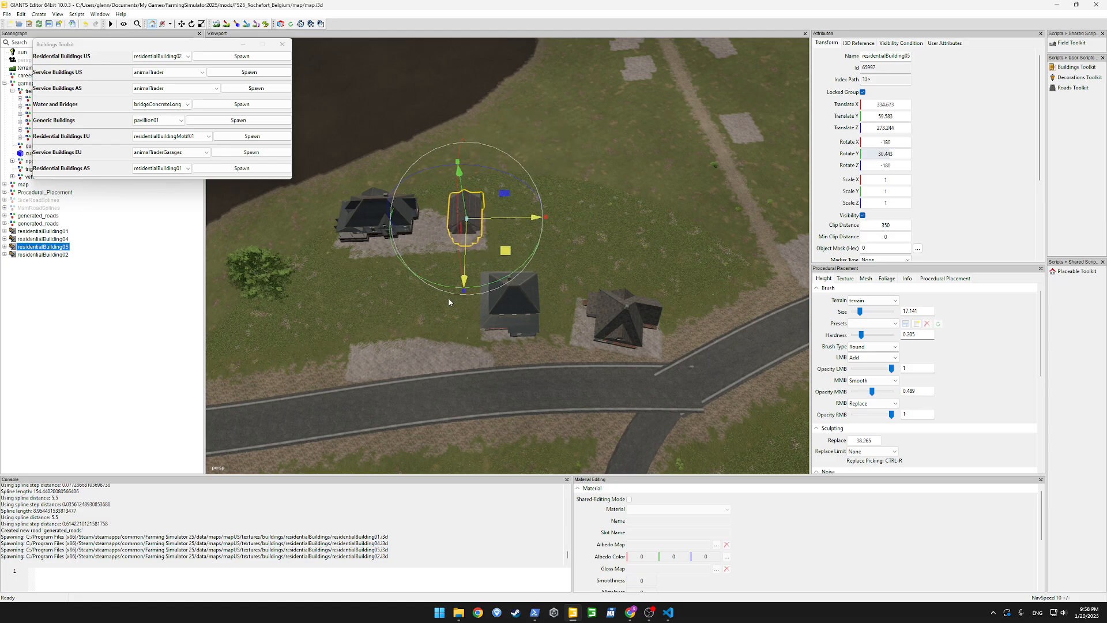
{"action": "scroll", "coordinate": [520, 344], "scroll_direction": "up", "scroll_amount": 8}
{"action": "left_click_drag", "start_coordinate": [524, 338], "coordinate": [404, 326], "text": "alt"}
{"action": "scroll", "coordinate": [403, 326], "scroll_direction": "down", "scroll_amount": 5}
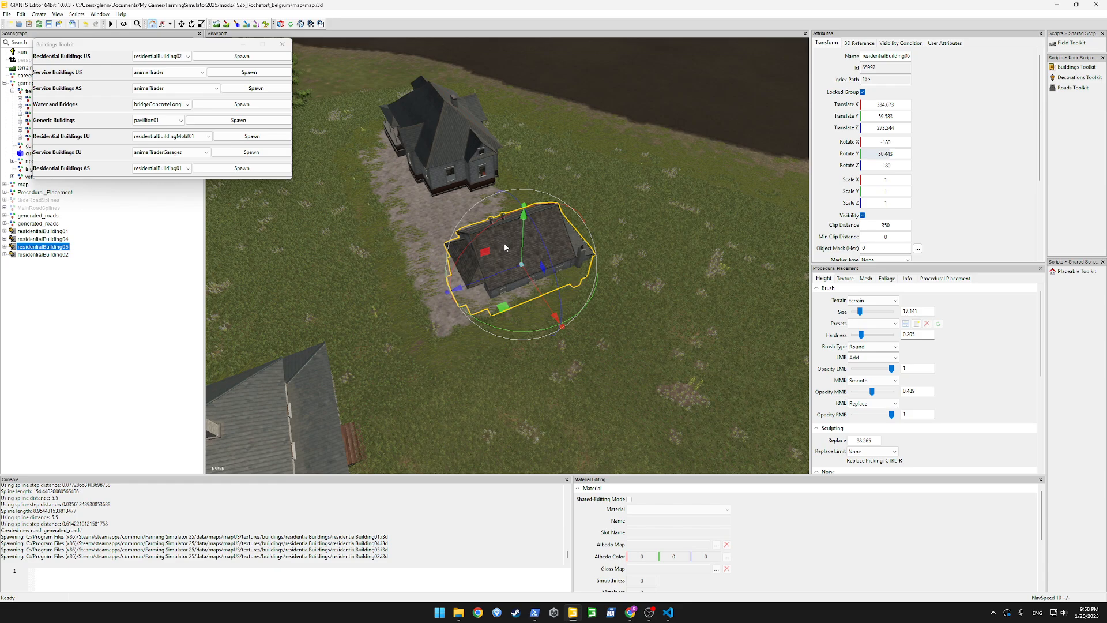
{"action": "mouse_move", "coordinate": [522, 237]}
{"action": "left_mouse_down"}
{"action": "mouse_move", "coordinate": [519, 210]}
{"action": "mouse_move", "coordinate": [516, 222]}
{"action": "left_mouse_up"}
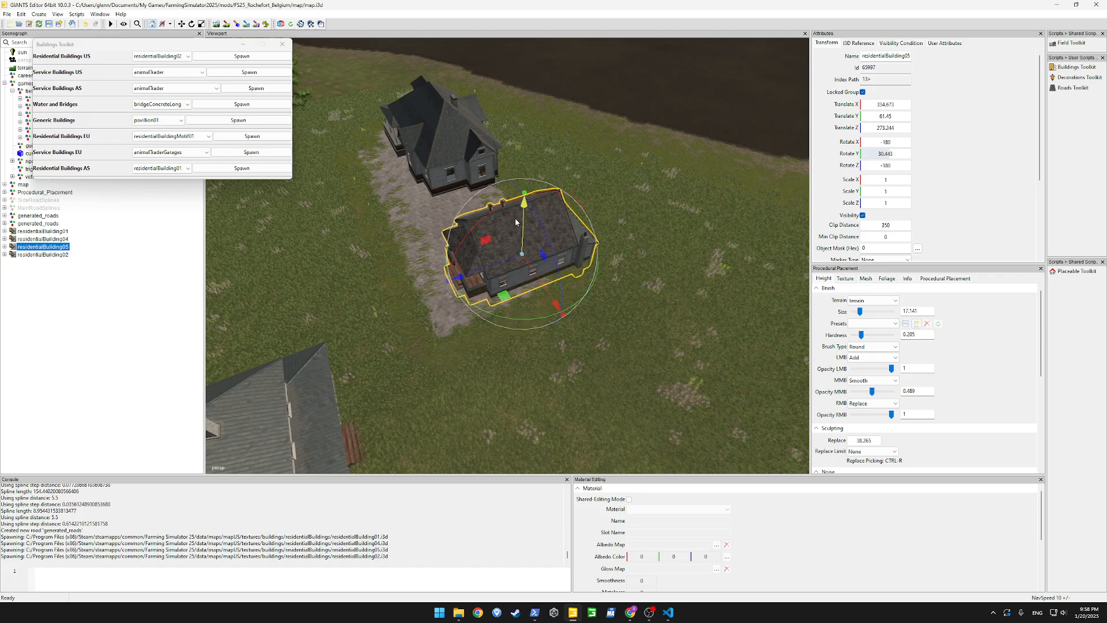
{"action": "left_click", "coordinate": [443, 353]}
Lower residentialBuilding02 onto the terrain at a Translate Y of about 59.5, then deselect it
{"action": "key", "text": "a"}
{"action": "right_click_drag", "start_coordinate": [443, 353], "coordinate": [575, 290]}
{"action": "key", "text": "w"}
{"action": "left_click", "coordinate": [483, 271]}
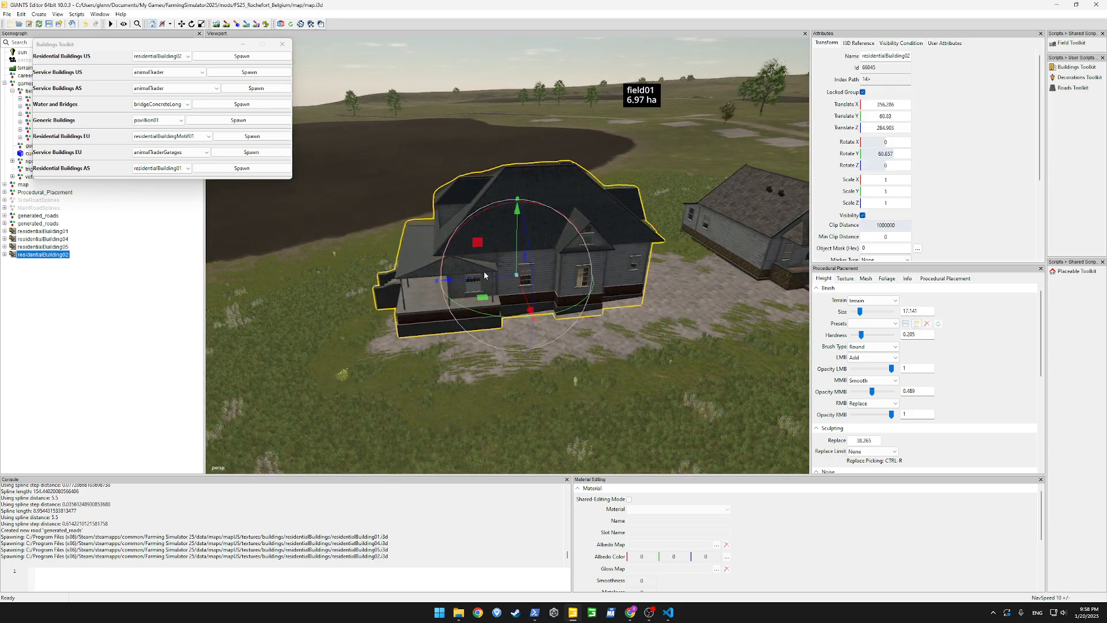
{"action": "left_click_drag", "start_coordinate": [518, 232], "coordinate": [515, 242]}
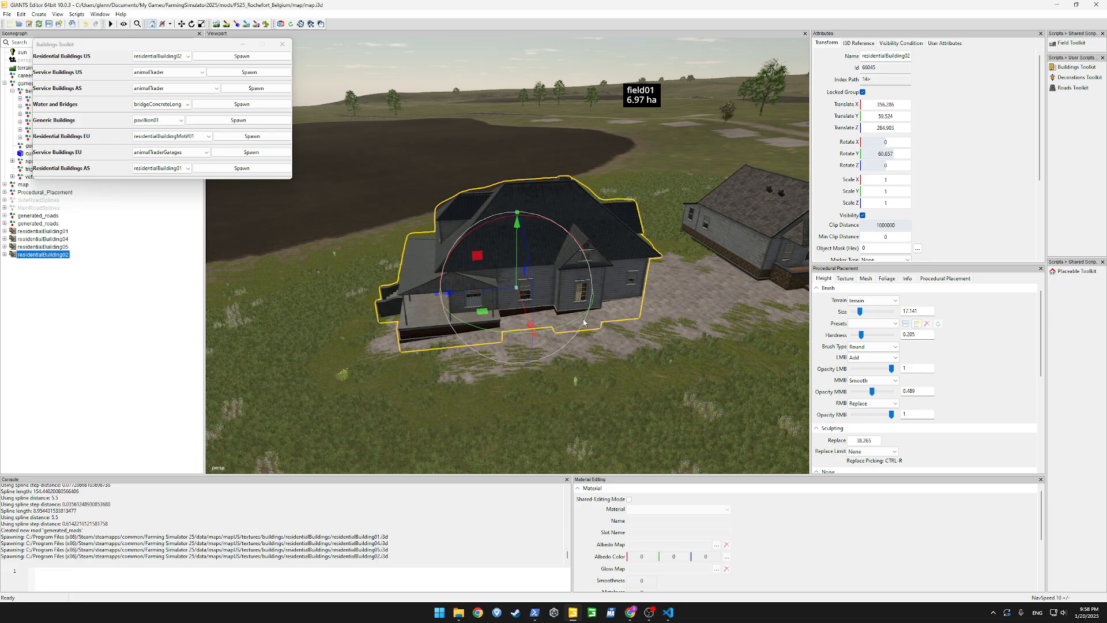
{"action": "scroll", "coordinate": [624, 384], "scroll_direction": "down", "scroll_amount": 5}
{"action": "left_click_drag", "start_coordinate": [624, 384], "coordinate": [618, 445], "text": "alt"}
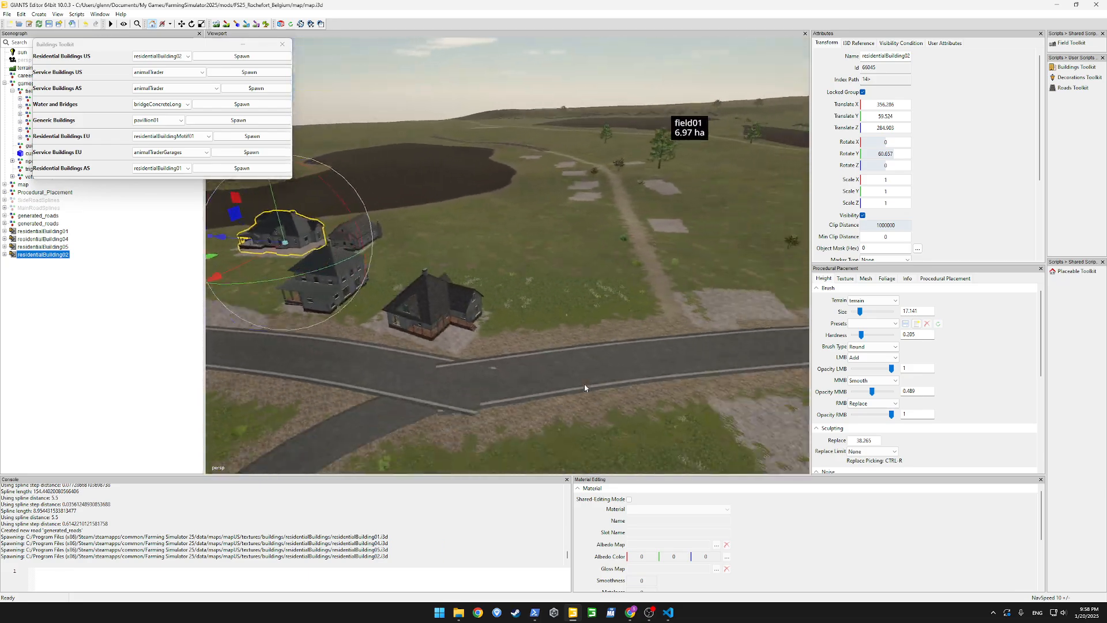
{"action": "scroll", "coordinate": [584, 382], "scroll_direction": "down", "scroll_amount": 5}
{"action": "scroll", "coordinate": [502, 358], "scroll_direction": "up", "scroll_amount": 5}
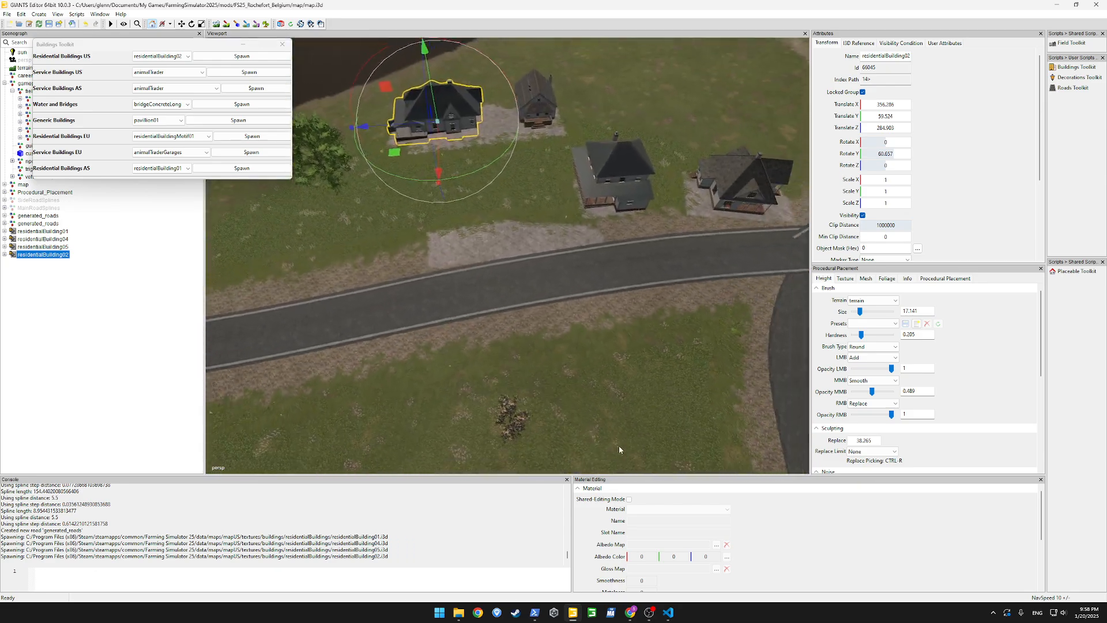
{"action": "left_click", "coordinate": [559, 341]}
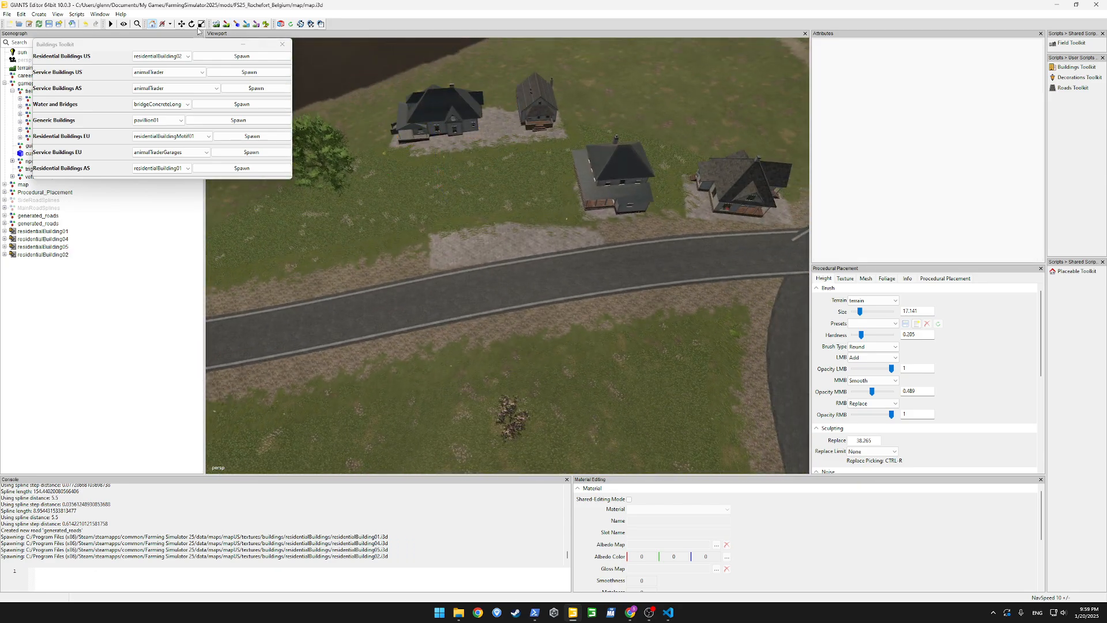
Switch from the Buildings Toolkit to the Decorations Toolkit with fence01 as the fence type, and create a new spline in the scene
{"action": "mouse_move", "coordinate": [623, 282]}
{"action": "left_mouse_down", "text": "alt"}
{"action": "mouse_move", "coordinate": [332, 244]}
{"action": "mouse_move", "coordinate": [625, 252]}
{"action": "mouse_move", "coordinate": [695, 220]}
{"action": "mouse_move", "coordinate": [590, 217]}
{"action": "mouse_move", "coordinate": [538, 264]}
{"action": "mouse_move", "coordinate": [613, 244]}
{"action": "mouse_move", "coordinate": [557, 230]}
{"action": "mouse_move", "coordinate": [438, 245]}
{"action": "mouse_move", "coordinate": [561, 277]}
{"action": "mouse_move", "coordinate": [618, 275]}
{"action": "left_mouse_up", "text": "alt"}
{"action": "scroll", "coordinate": [618, 274], "scroll_direction": "up", "scroll_amount": 2}
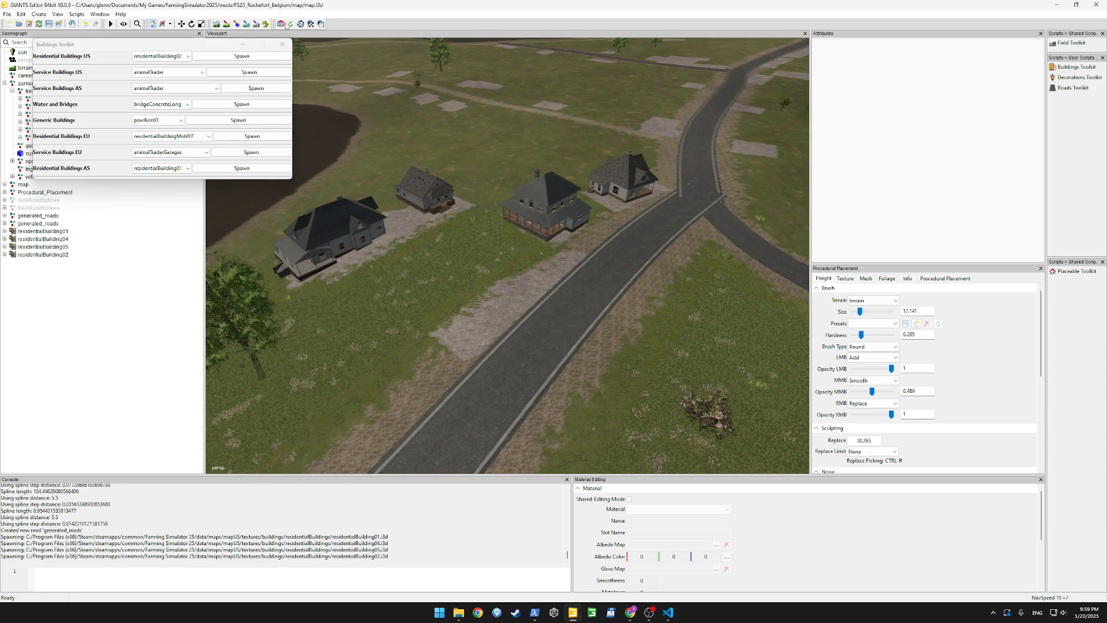
{"action": "left_click", "coordinate": [279, 49]}
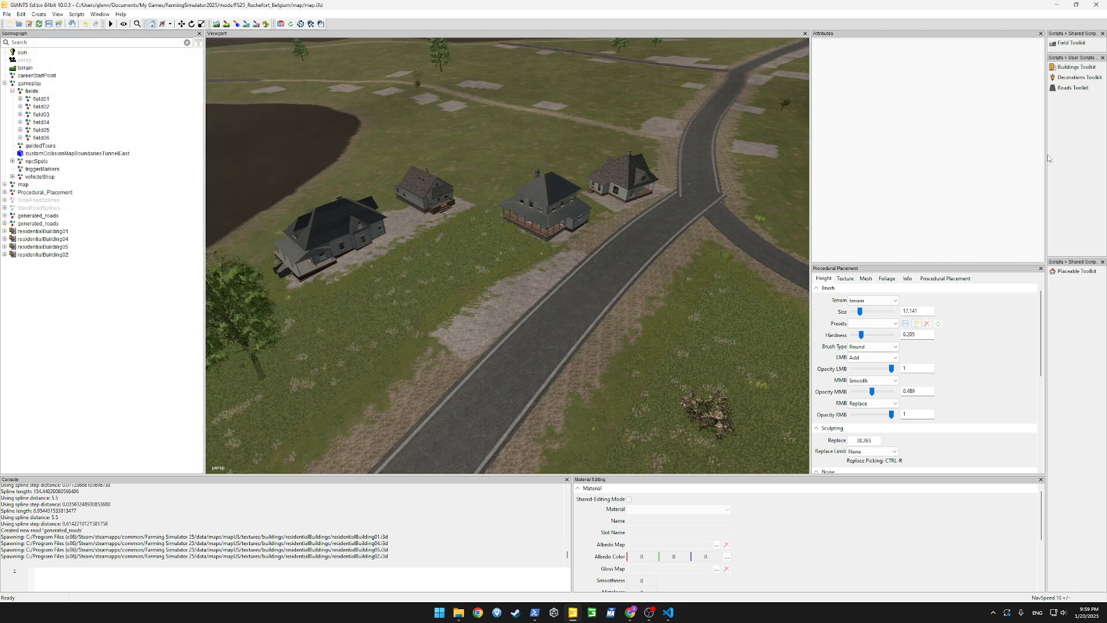
{"action": "double_click", "coordinate": [1075, 78]}
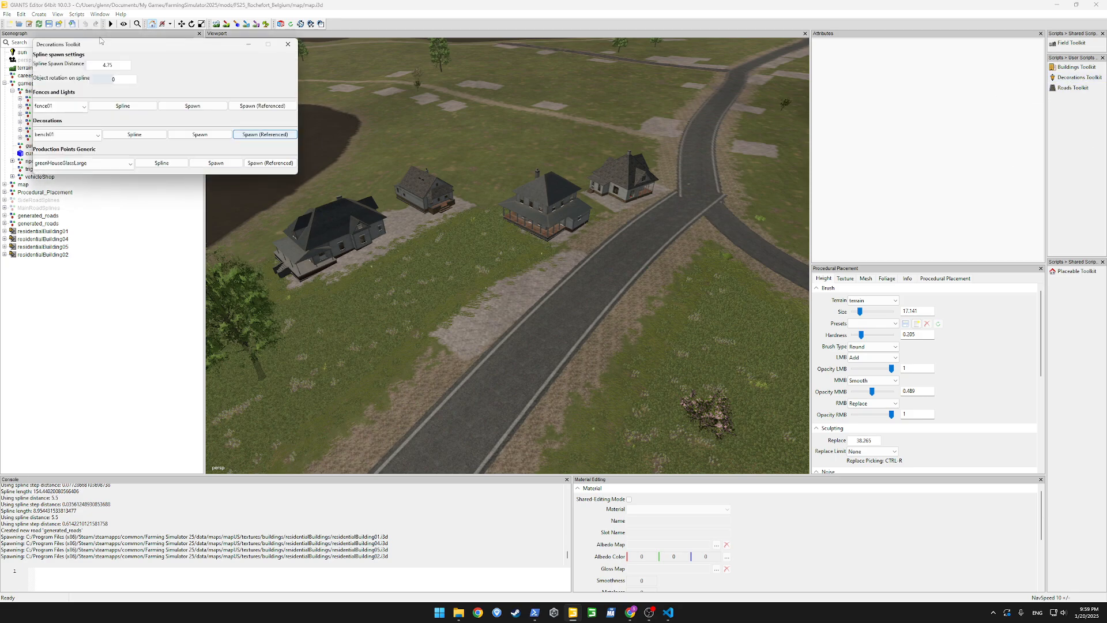
{"action": "left_click", "coordinate": [74, 107]}
{"action": "left_click", "coordinate": [71, 105]}
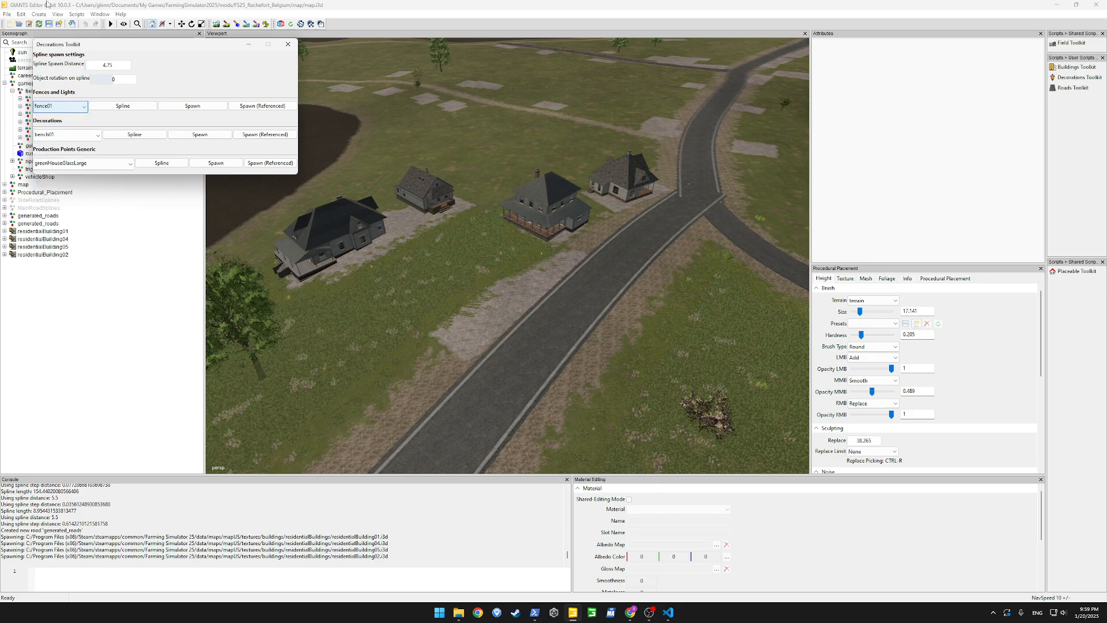
{"action": "left_click", "coordinate": [39, 14]}
{"action": "left_click", "coordinate": [58, 63]}
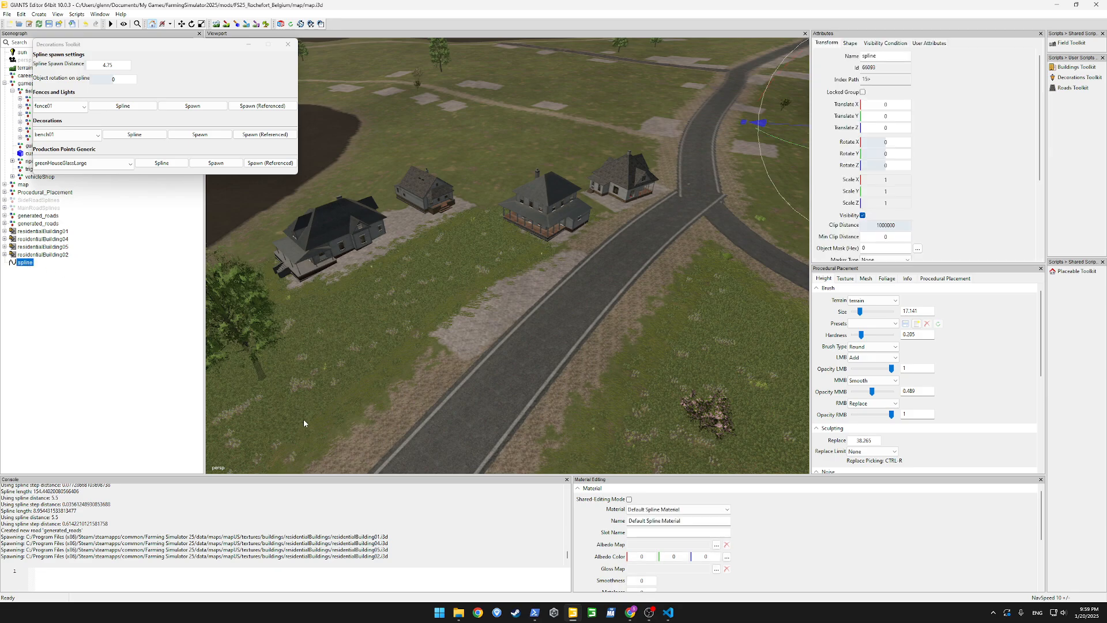
Place the spline's start on the verge of the main road and stretch its end to the house nearest the junction
{"action": "left_click", "coordinate": [397, 424]}
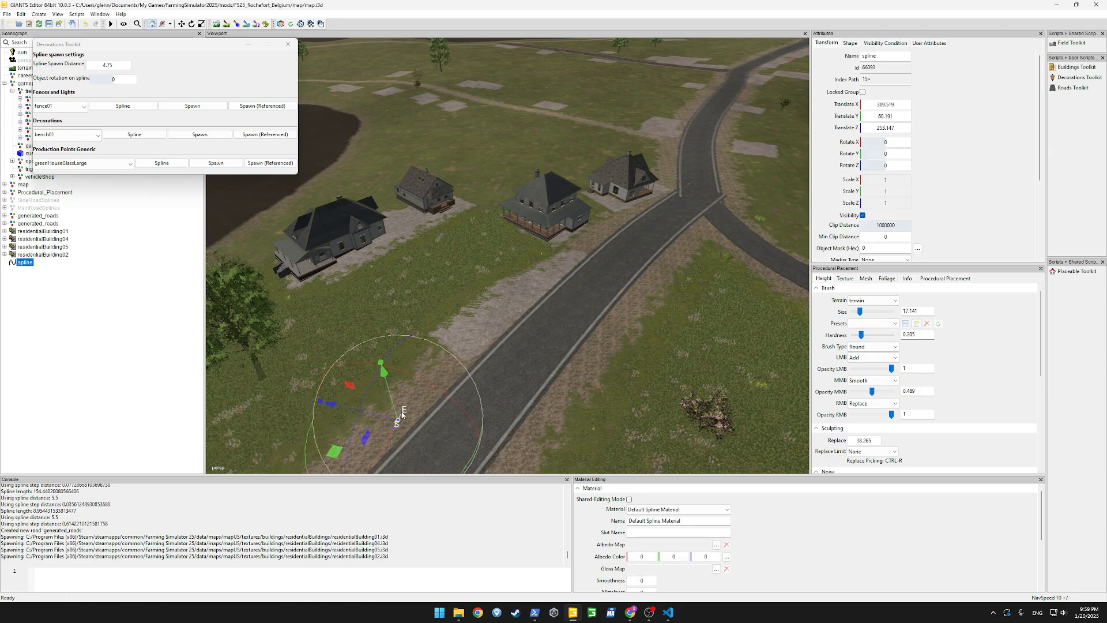
{"action": "left_click", "coordinate": [402, 417]}
{"action": "key", "text": "ctrl+b"}
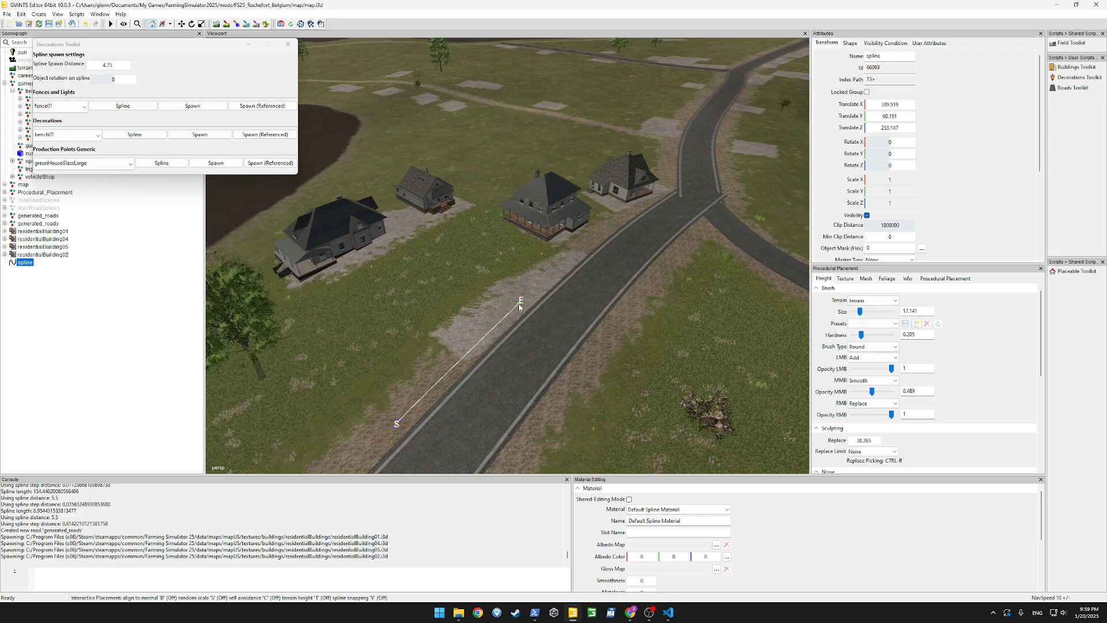
{"action": "left_click", "coordinate": [669, 191]}
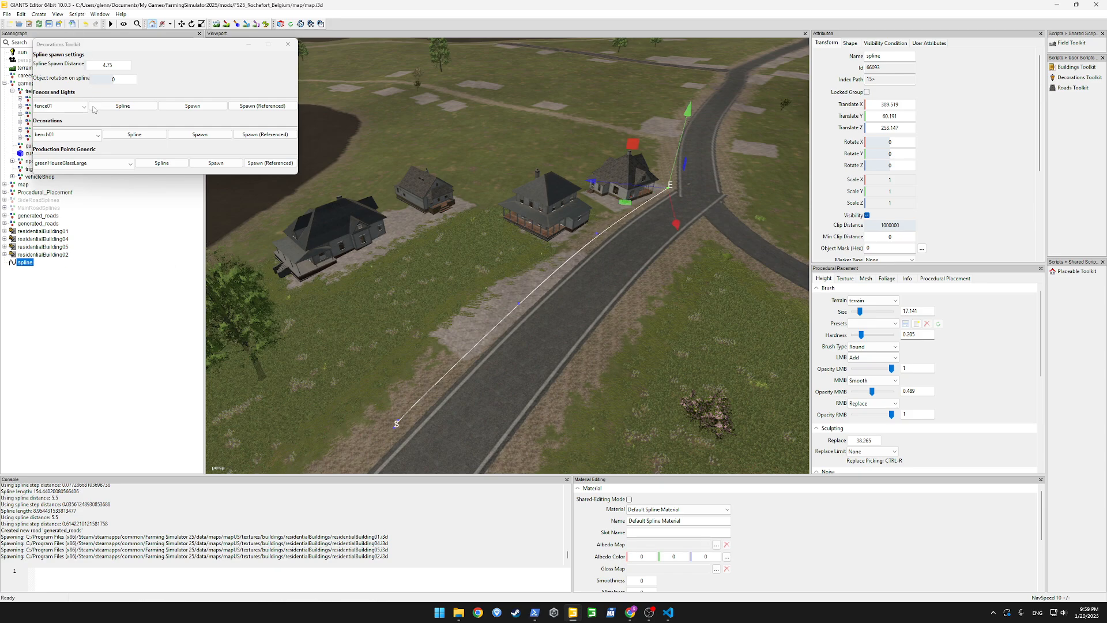
Choose lightResidential01 as the fence and light type and spawn it along the roadside spline at 4.75 spacing
{"action": "left_click", "coordinate": [81, 106]}
{"action": "scroll", "coordinate": [63, 231], "scroll_direction": "down", "scroll_amount": 3}
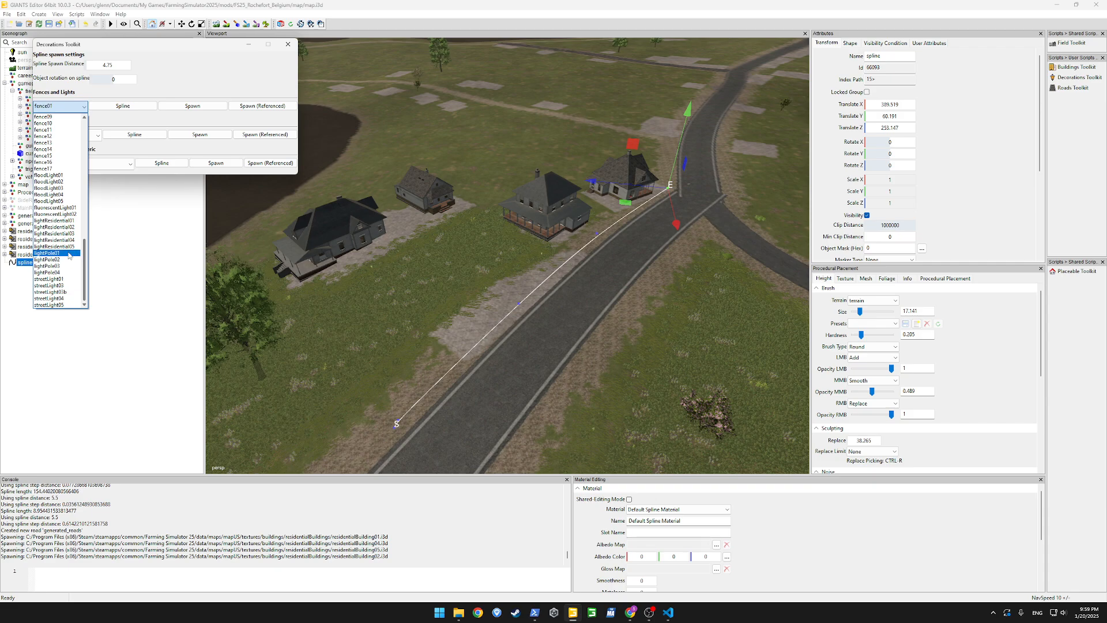
{"action": "left_click", "coordinate": [63, 221]}
{"action": "left_click", "coordinate": [29, 264]}
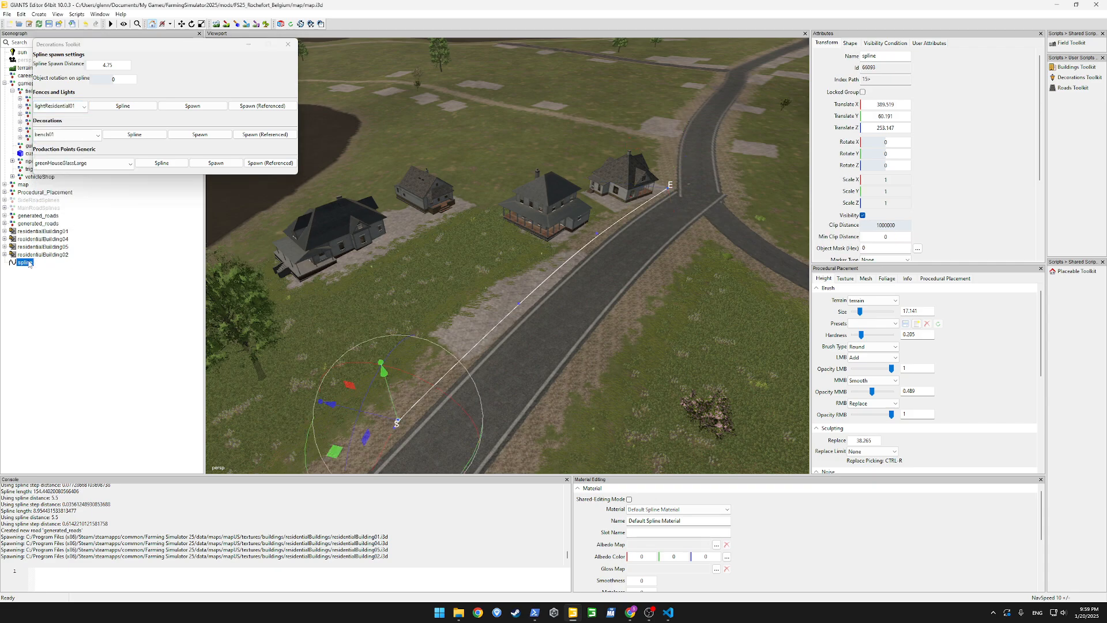
{"action": "left_click", "coordinate": [122, 106]}
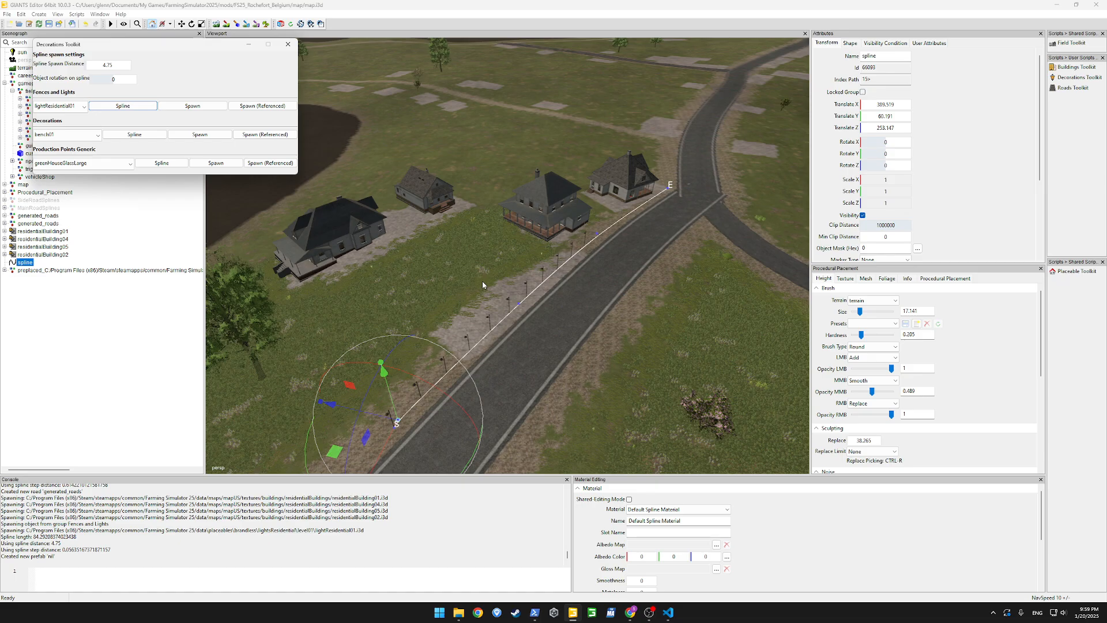
Respawn the lights along the spline with an object rotation of 90 and delete the unrotated row
{"action": "left_click_drag", "start_coordinate": [482, 283], "coordinate": [460, 309], "text": "alt"}
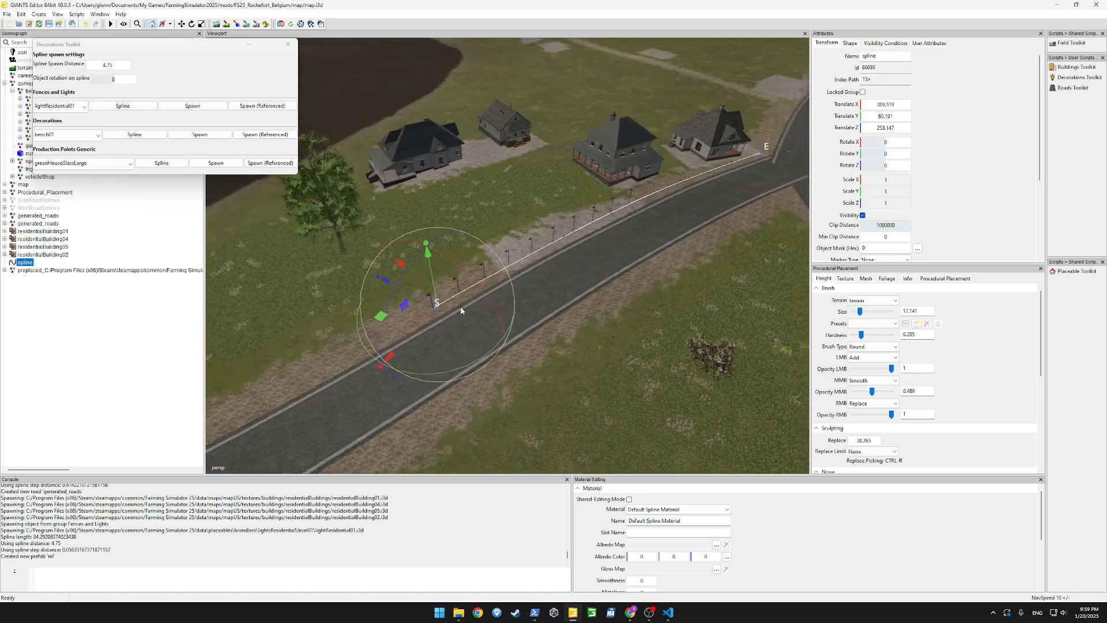
{"action": "scroll", "coordinate": [480, 302], "scroll_direction": "up", "scroll_amount": 5}
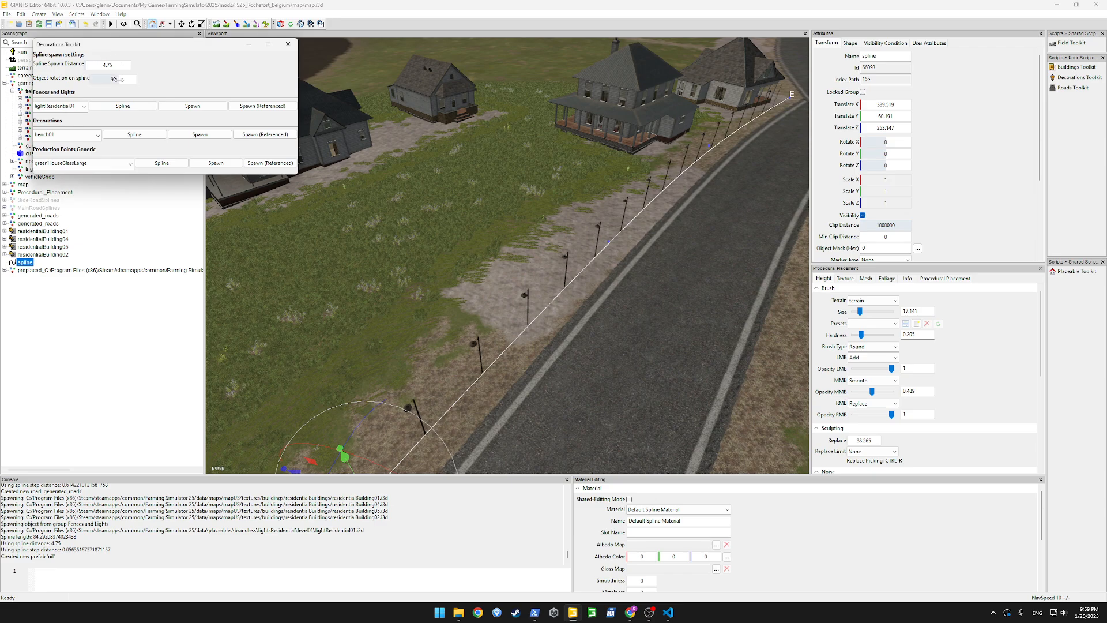
{"action": "left_click", "coordinate": [123, 106]}
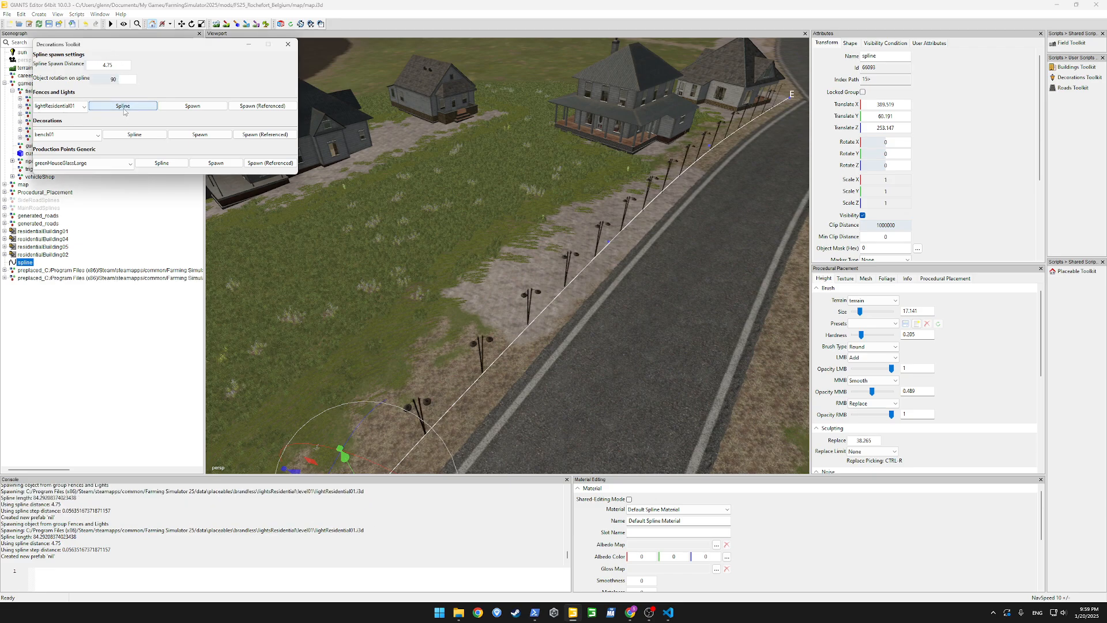
{"action": "left_click", "coordinate": [35, 270]}
{"action": "key", "text": "Delete"}
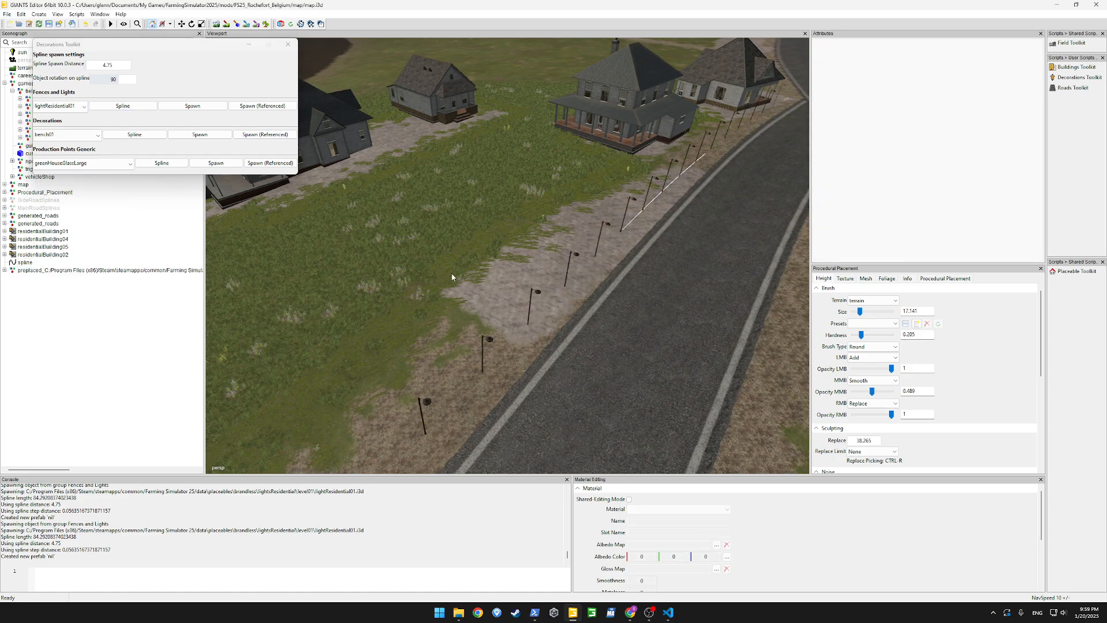
Create a second spline and place it on the verge of the road beyond the house nearest the junction
{"action": "left_click_drag", "start_coordinate": [452, 276], "coordinate": [389, 277], "text": "alt"}
{"action": "scroll", "coordinate": [608, 199], "scroll_direction": "up", "scroll_amount": 4}
{"action": "scroll", "coordinate": [389, 276], "scroll_direction": "down", "scroll_amount": 3}
{"action": "scroll", "coordinate": [390, 281], "scroll_direction": "down", "scroll_amount": 2}
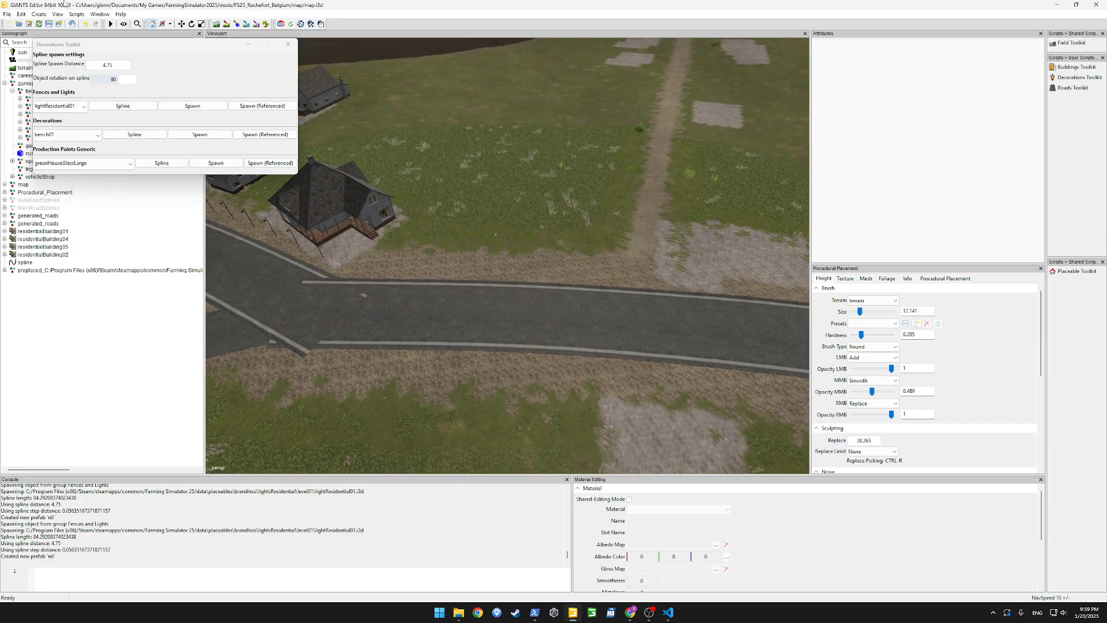
{"action": "left_click", "coordinate": [39, 14]}
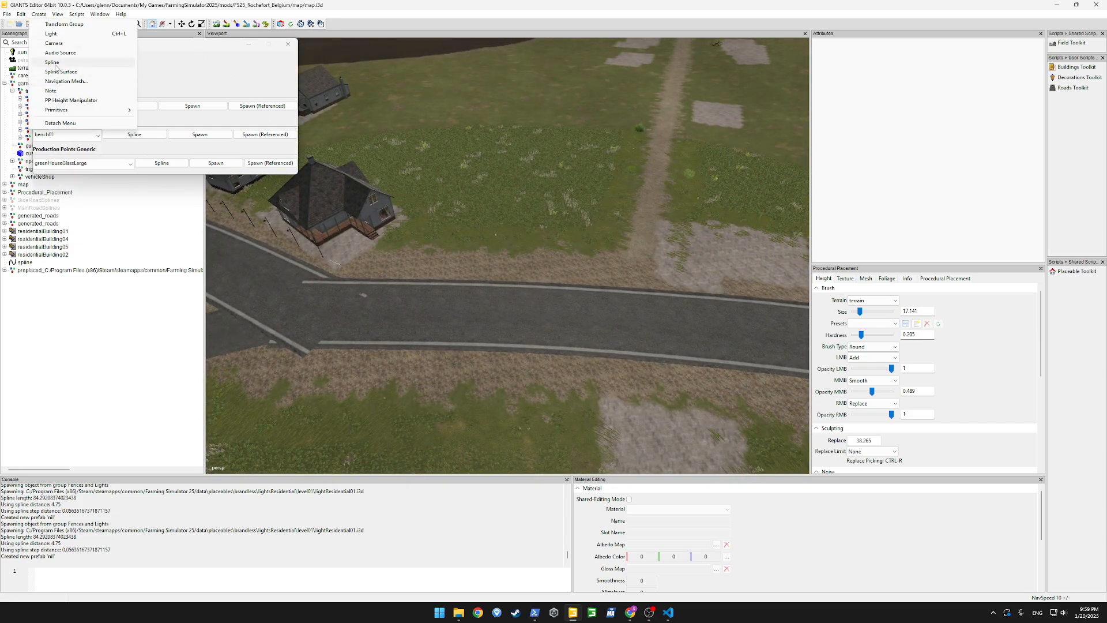
{"action": "left_click", "coordinate": [57, 63]}
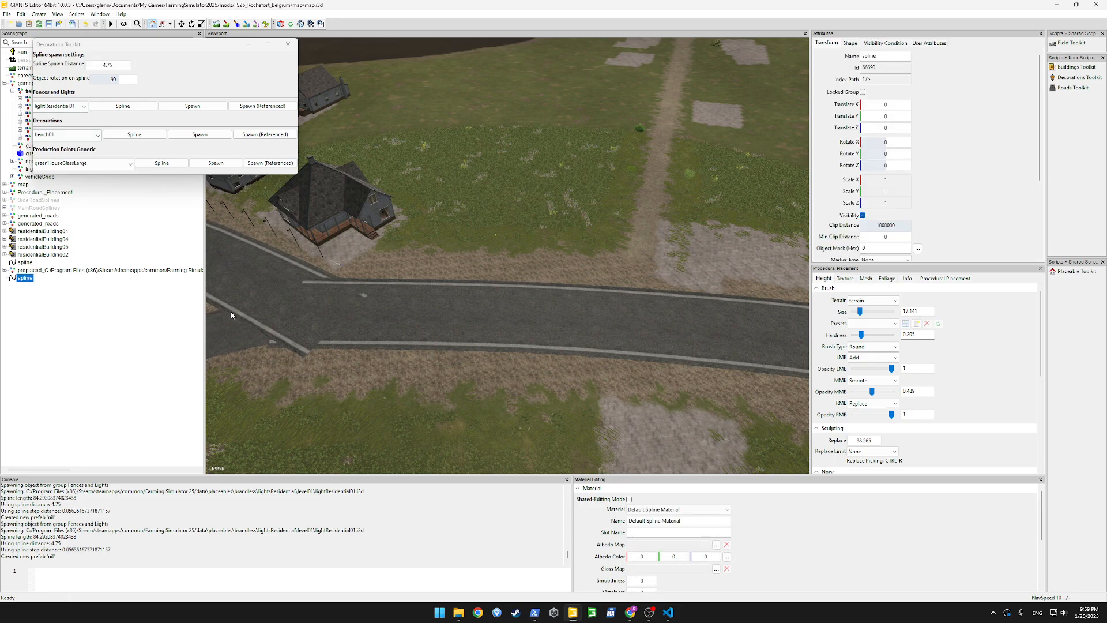
{"action": "key", "text": "ctrl+b"}
{"action": "left_click", "coordinate": [472, 278]}
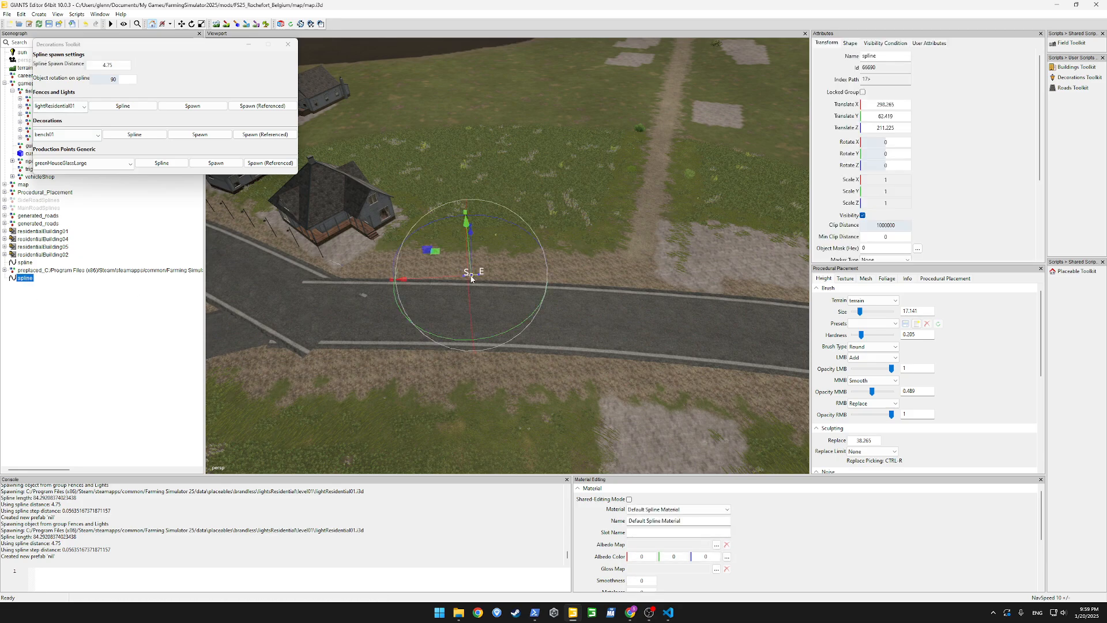
Stretch the second spline along the road edge so it runs from the house at the junction to the dirt track
{"action": "left_click", "coordinate": [464, 279]}
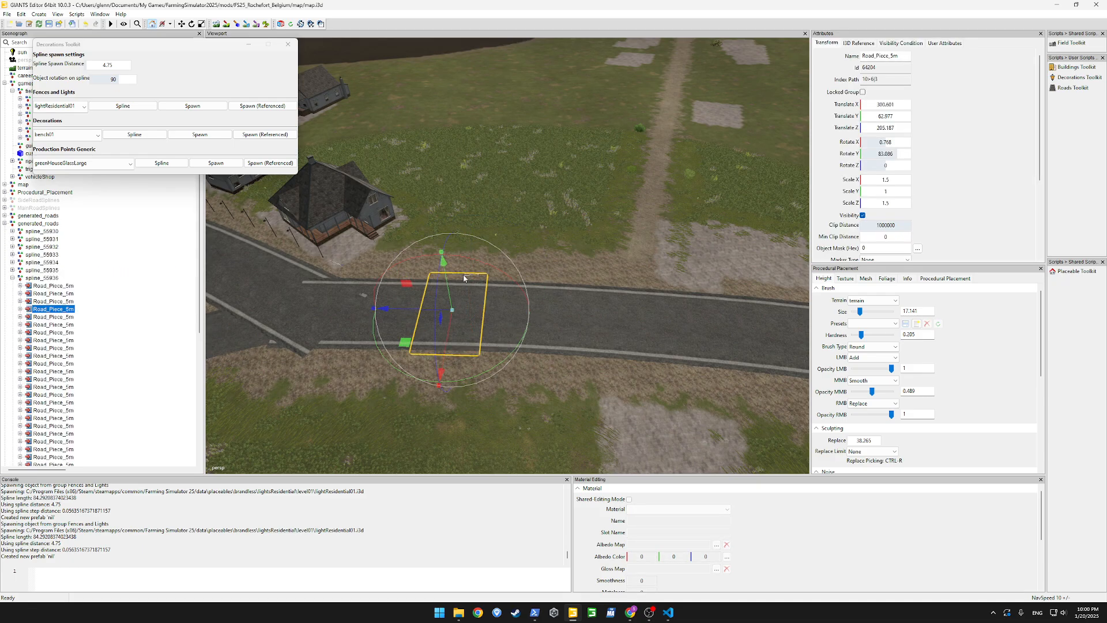
{"action": "scroll", "coordinate": [465, 282], "scroll_direction": "up", "scroll_amount": 10}
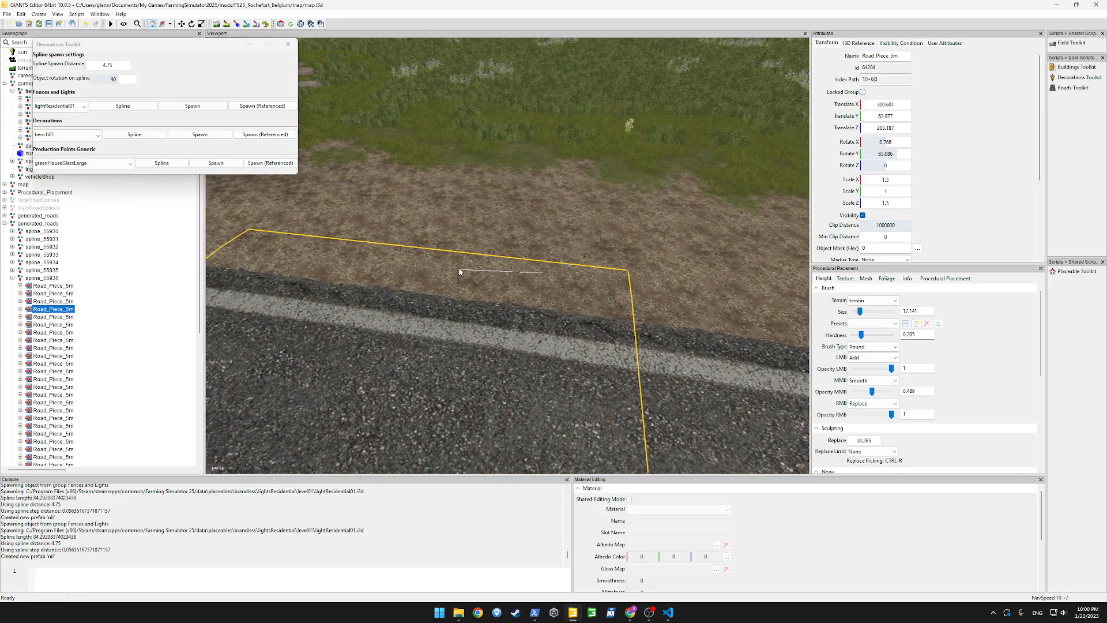
{"action": "left_click", "coordinate": [542, 270]}
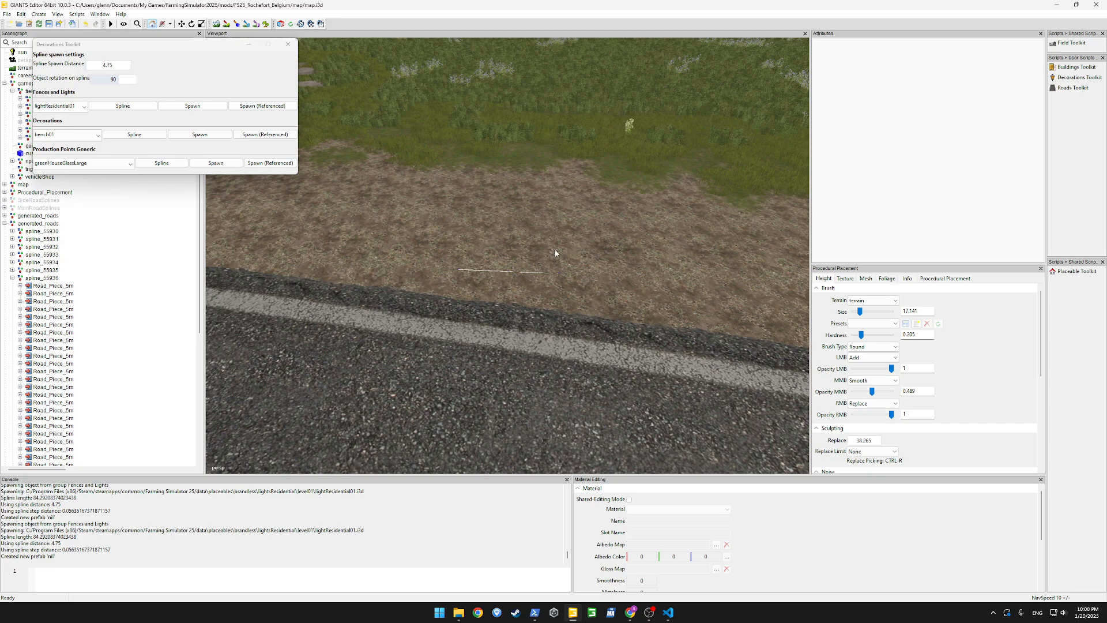
{"action": "scroll", "coordinate": [19, 249], "scroll_direction": "down", "scroll_amount": 8}
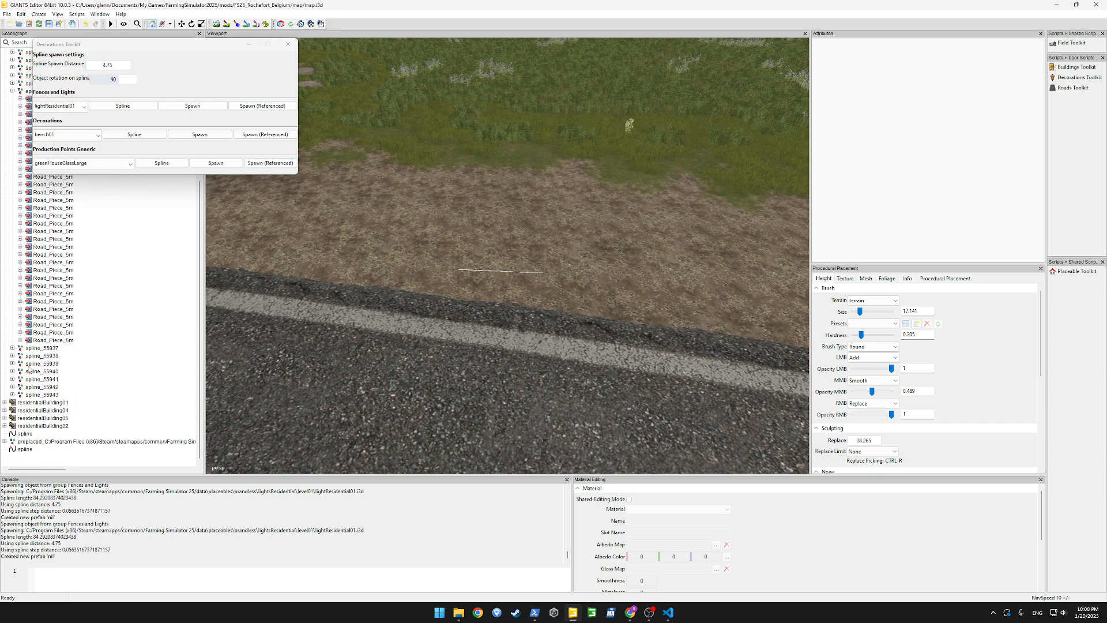
{"action": "left_click", "coordinate": [26, 450]}
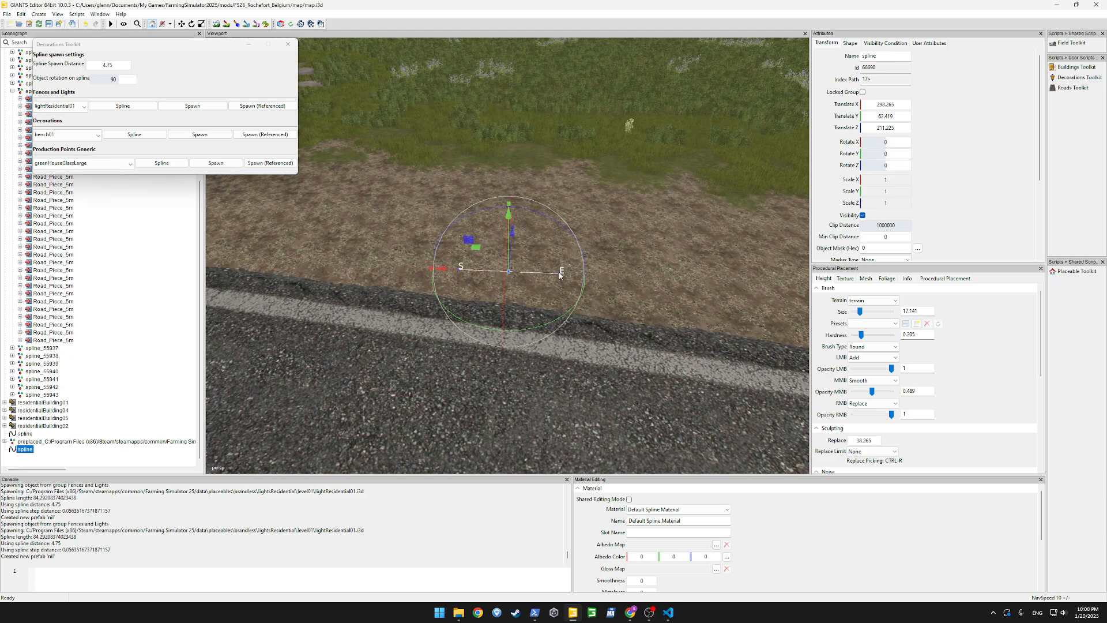
{"action": "scroll", "coordinate": [550, 308], "scroll_direction": "down", "scroll_amount": 5}
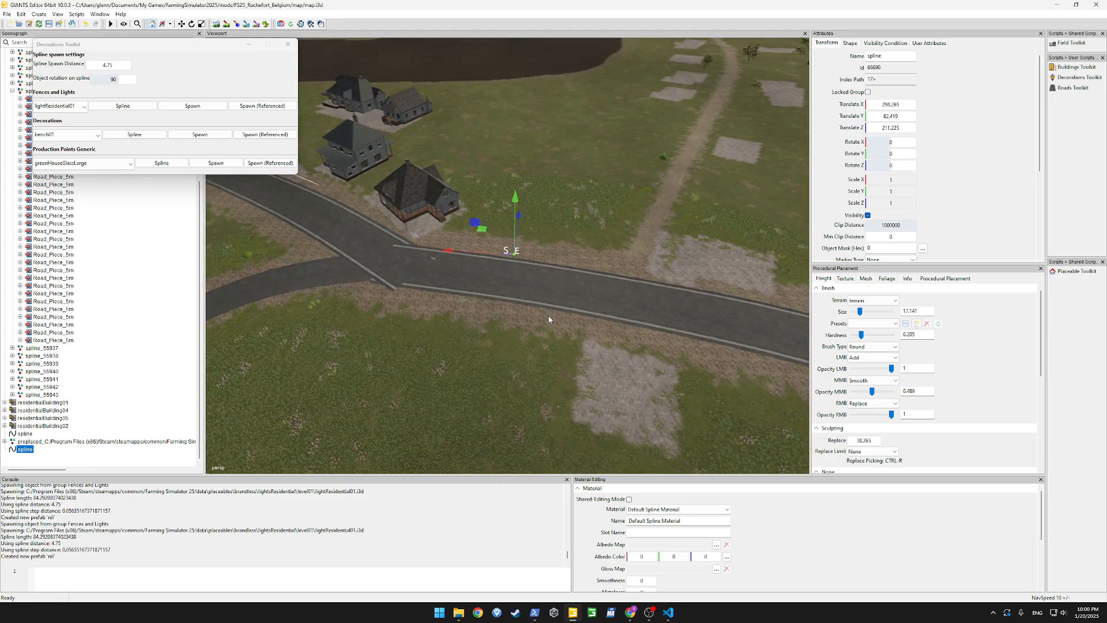
{"action": "key", "text": "ctrl+b"}
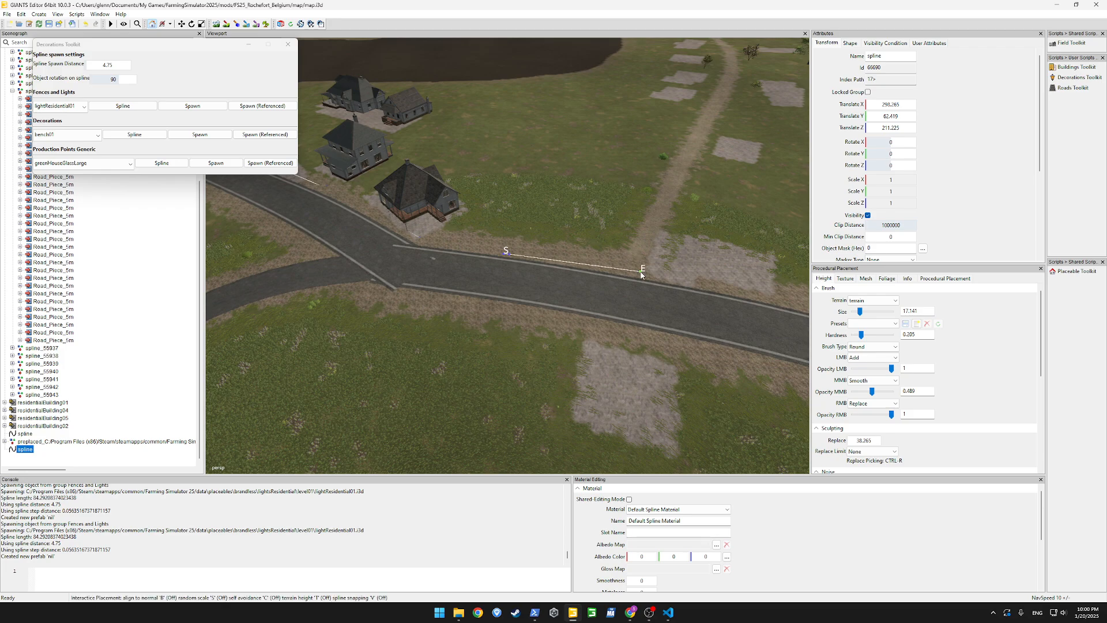
{"action": "left_click", "coordinate": [615, 270]}
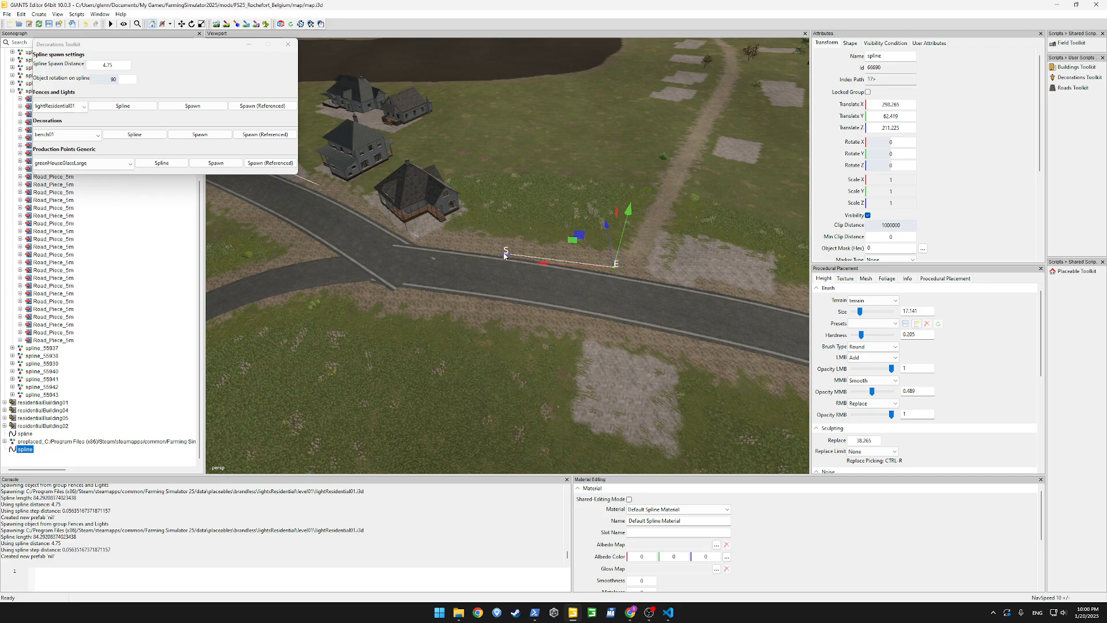
{"action": "left_click", "coordinate": [504, 253]}
{"action": "key", "text": "ctrl+b"}
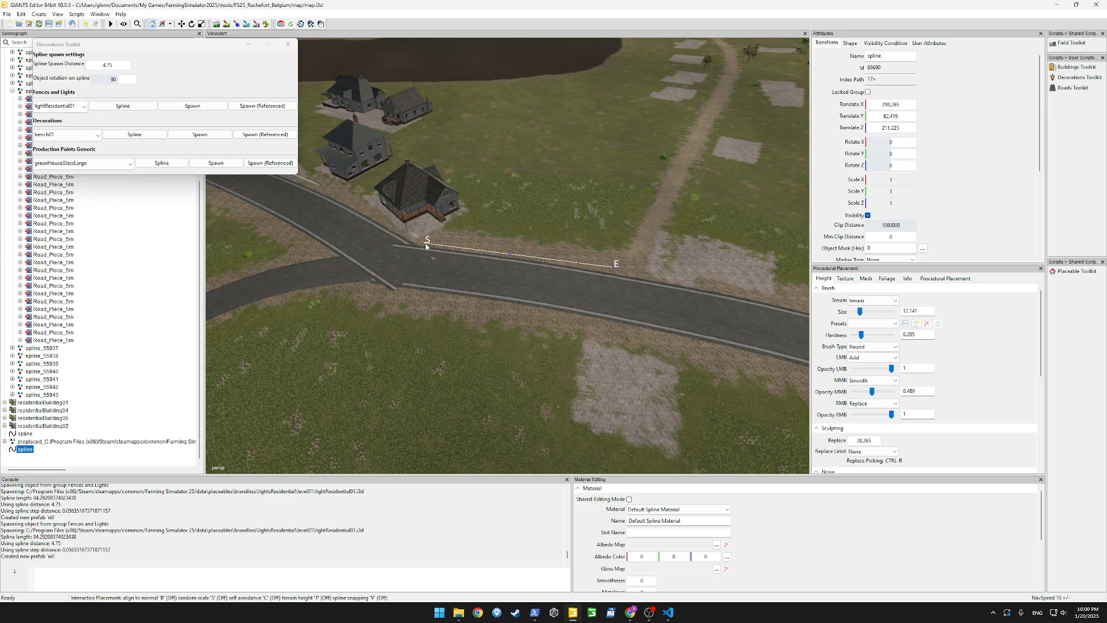
Spawn lightResidential01 along the second spline at 4.75 spacing with a rotation of 90
{"action": "left_click", "coordinate": [123, 106]}
{"action": "scroll", "coordinate": [438, 280], "scroll_direction": "up", "scroll_amount": 5}
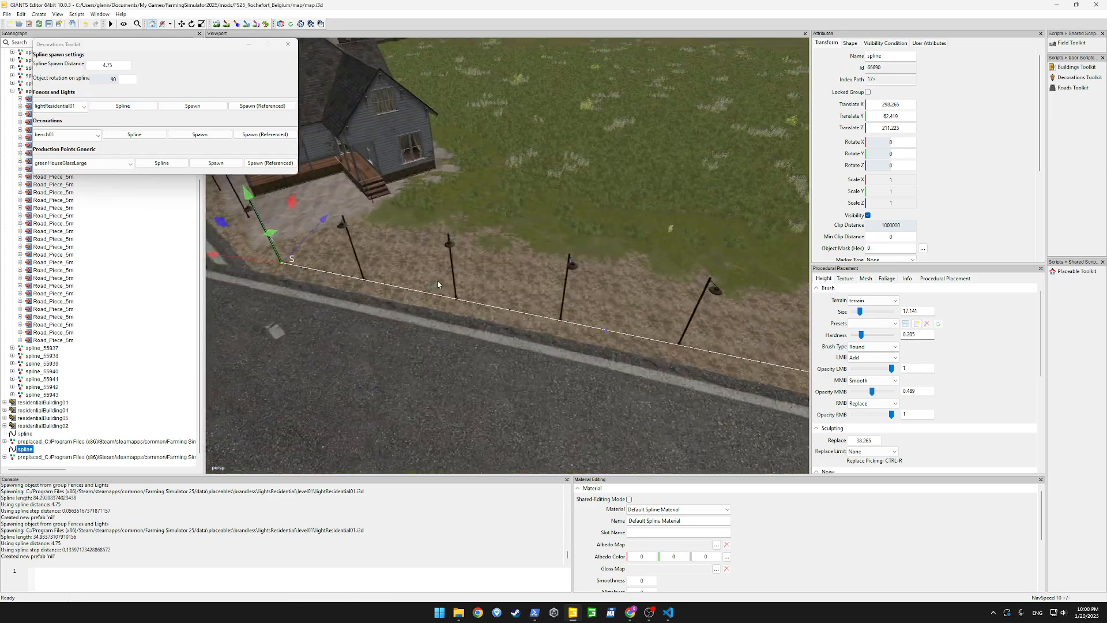
{"action": "scroll", "coordinate": [437, 280], "scroll_direction": "down", "scroll_amount": 8}
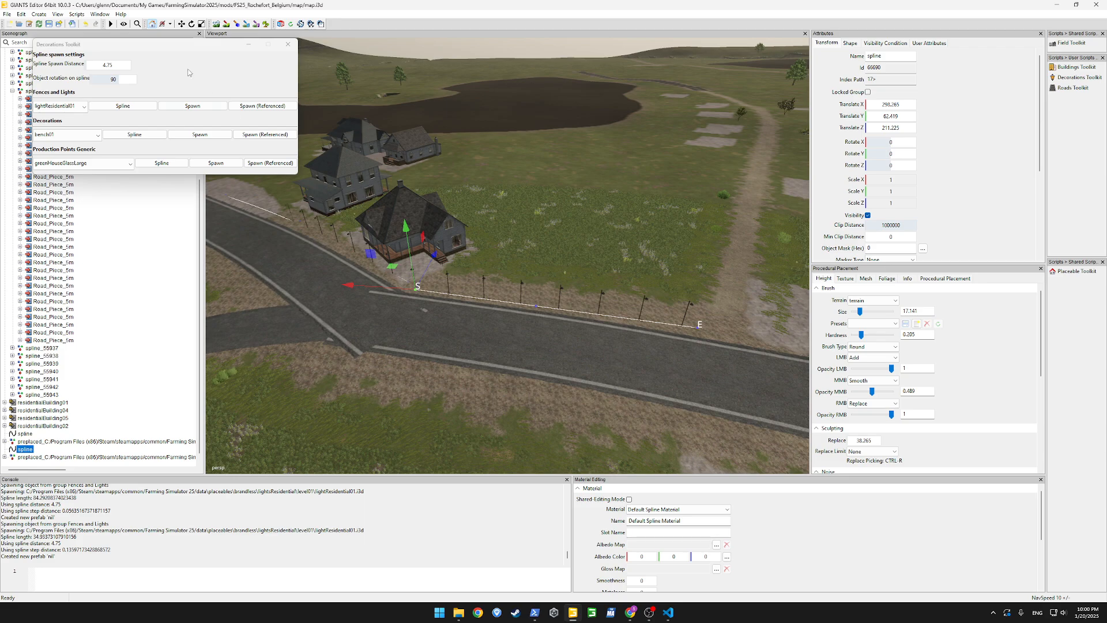
Set the spline spawn distance to 15, respawn the lights along the second spline, and delete its denser row
{"action": "double_click", "coordinate": [109, 66]}
{"action": "type", "text": "15"}
{"action": "key", "text": "Tab"}
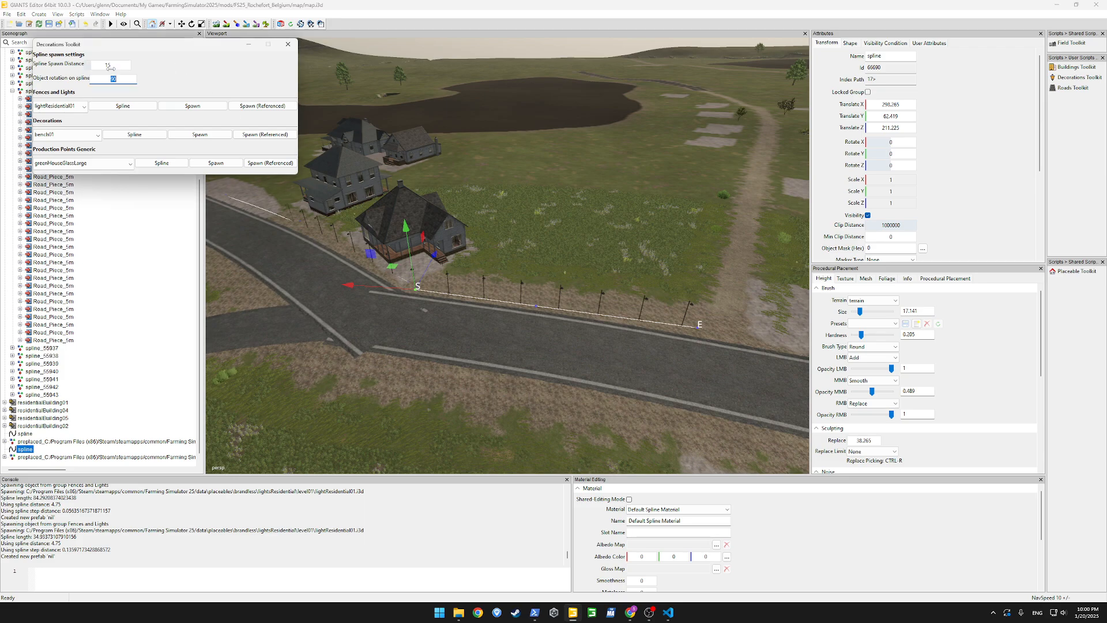
{"action": "left_click", "coordinate": [114, 106]}
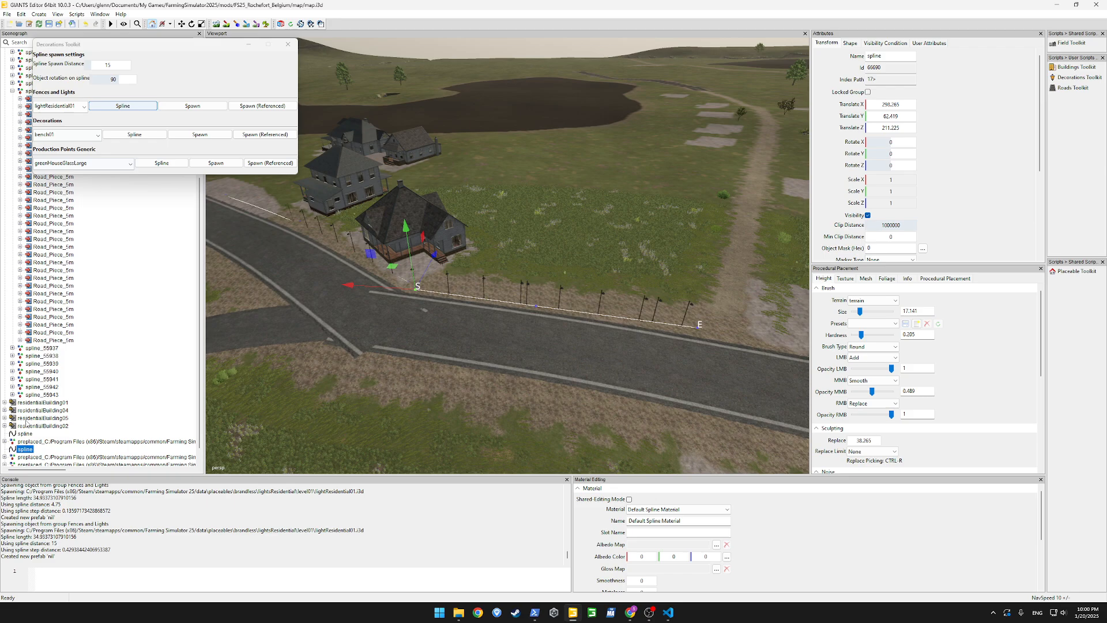
{"action": "left_click", "coordinate": [42, 441]}
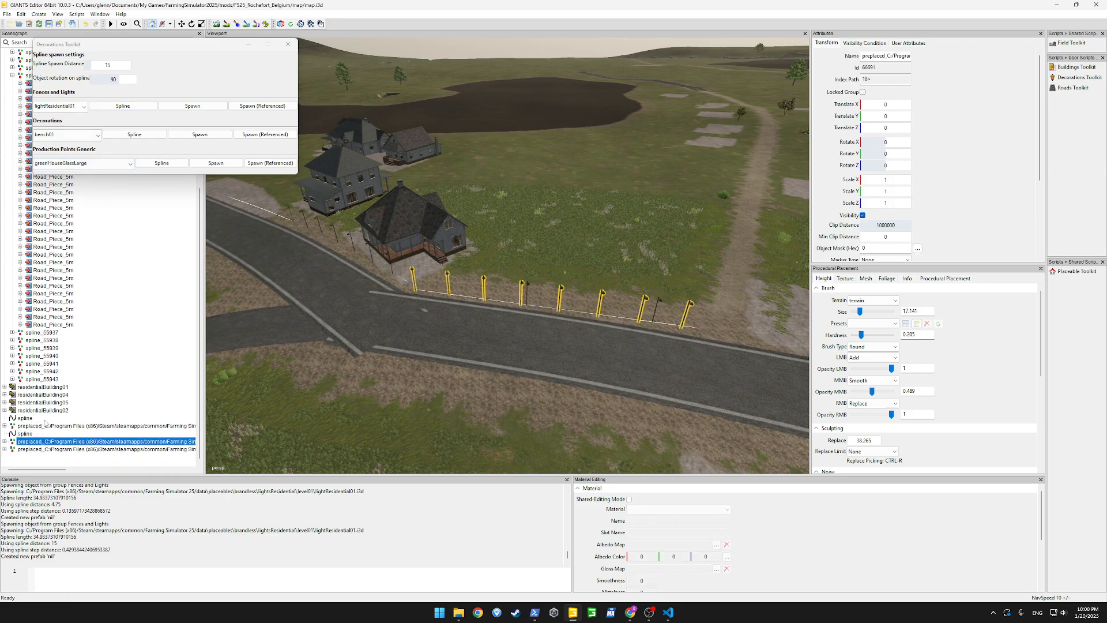
{"action": "key", "text": "Delete"}
Respawn the lights along the first spline at the 15 spawn distance and delete its denser row
{"action": "left_click", "coordinate": [30, 425]}
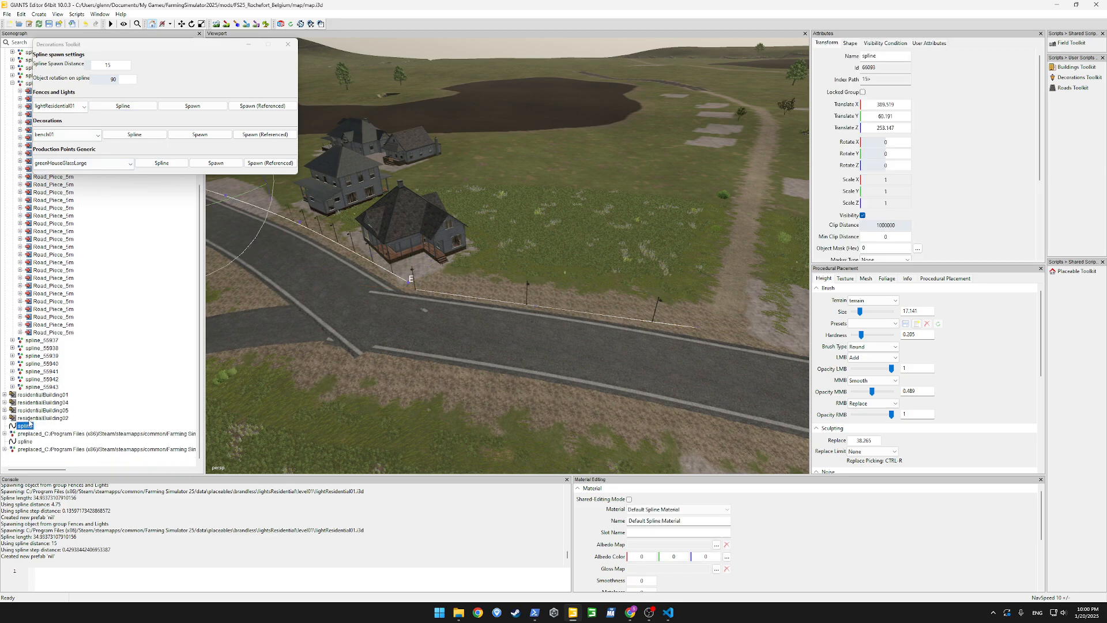
{"action": "left_click", "coordinate": [123, 105]}
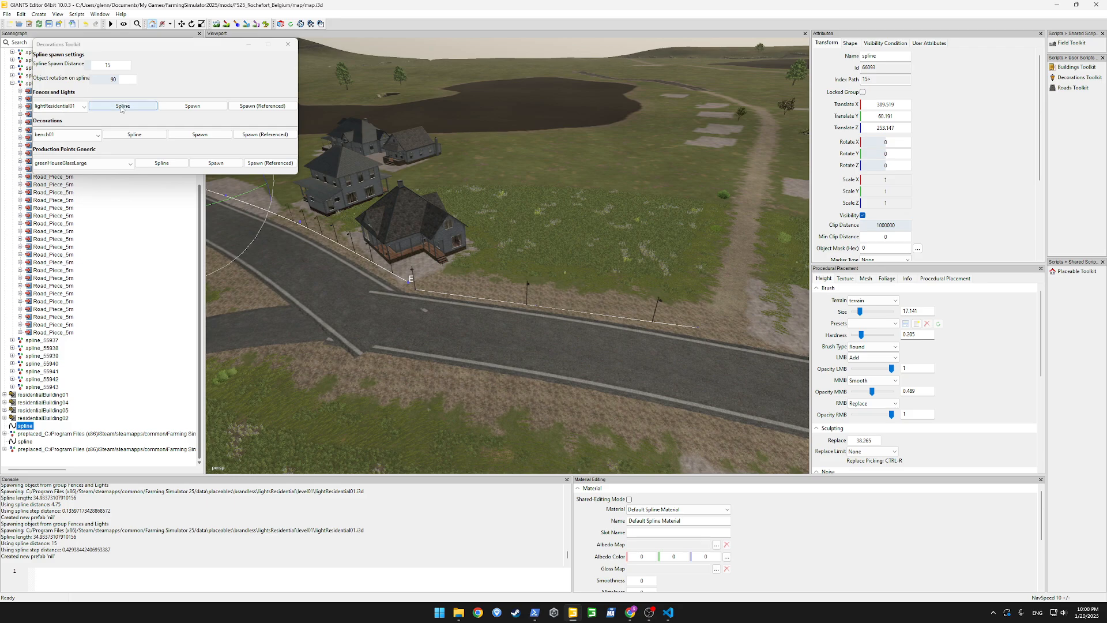
{"action": "left_click", "coordinate": [43, 433]}
{"action": "key", "text": "Delete"}
Close the Decorations Toolkit and collapse the expanded spline_55936 road group in the scene tree
{"action": "key", "text": "w"}
{"action": "mouse_move", "coordinate": [452, 330]}
{"action": "right_mouse_down"}
{"action": "mouse_move", "coordinate": [359, 303]}
{"action": "mouse_move", "coordinate": [635, 300]}
{"action": "mouse_move", "coordinate": [703, 274]}
{"action": "mouse_move", "coordinate": [416, 322]}
{"action": "mouse_move", "coordinate": [367, 278]}
{"action": "mouse_move", "coordinate": [407, 322]}
{"action": "mouse_move", "coordinate": [456, 330]}
{"action": "right_mouse_up"}
{"action": "key", "text": "w"}
{"action": "key", "text": "w"}
{"action": "key", "text": "s"}
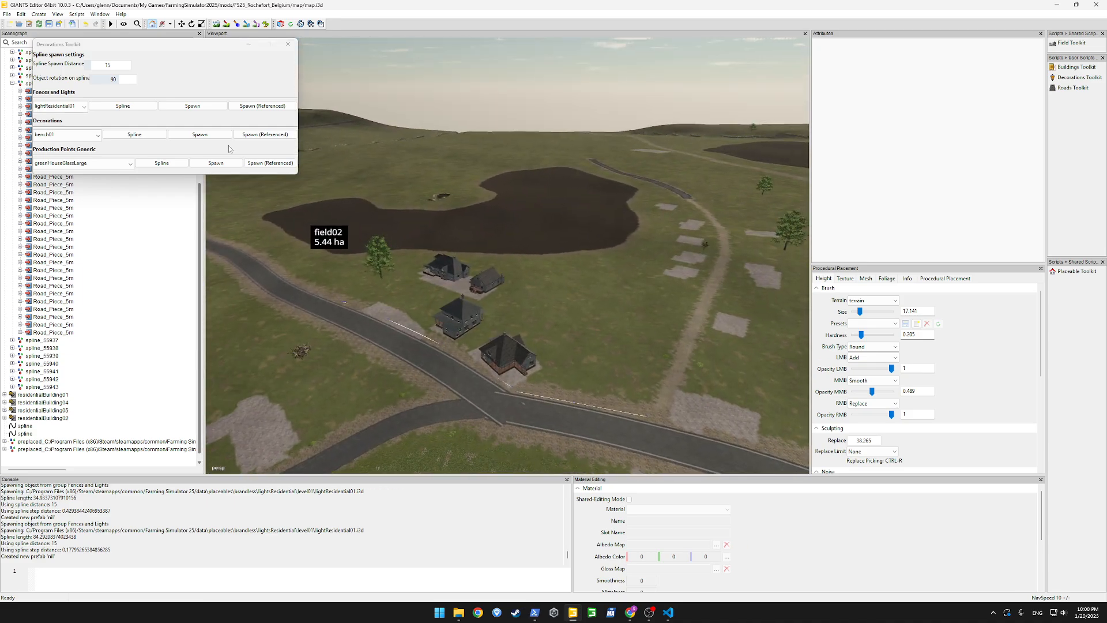
{"action": "left_click", "coordinate": [288, 44]}
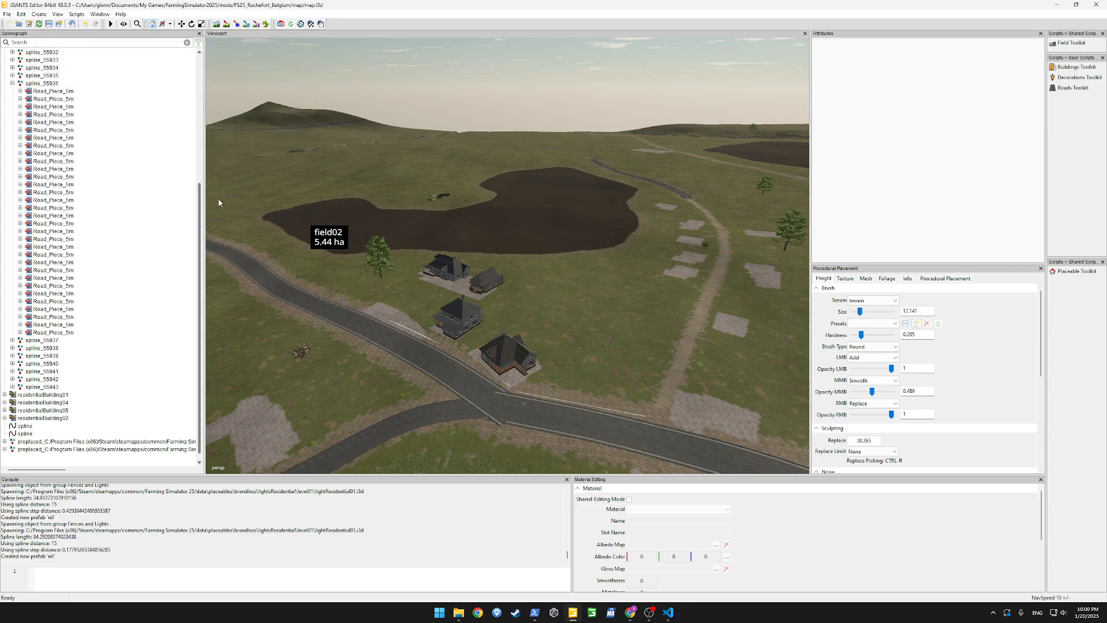
{"action": "left_click", "coordinate": [12, 83]}
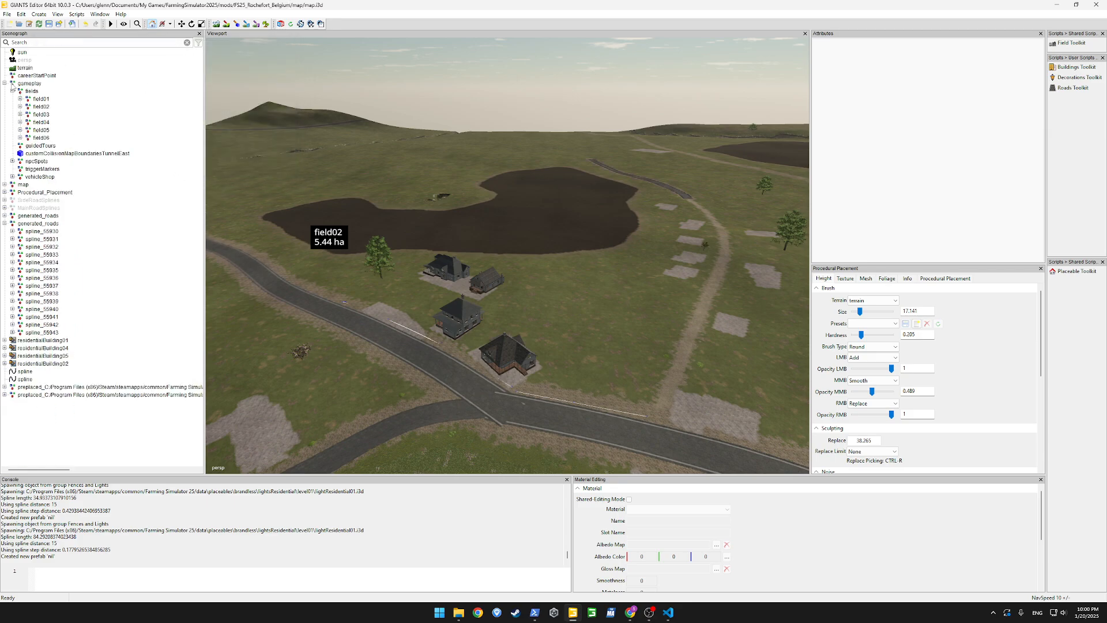
Save the map scene file map.i3d
{"action": "left_click_drag", "start_coordinate": [490, 262], "coordinate": [691, 312], "text": "alt"}
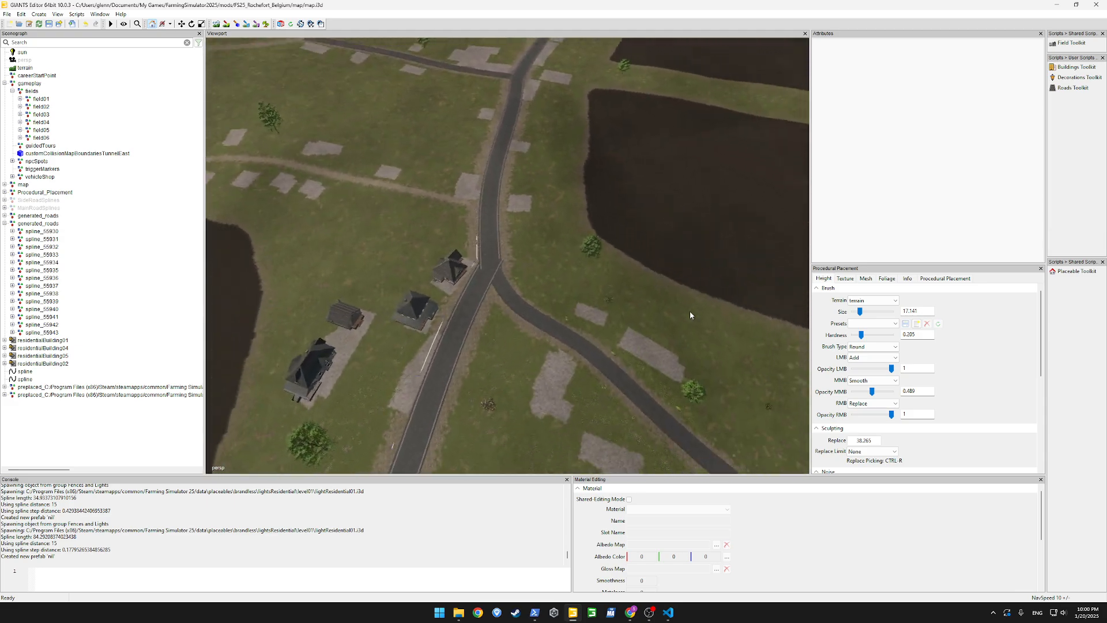
{"action": "left_click", "coordinate": [219, 26]}
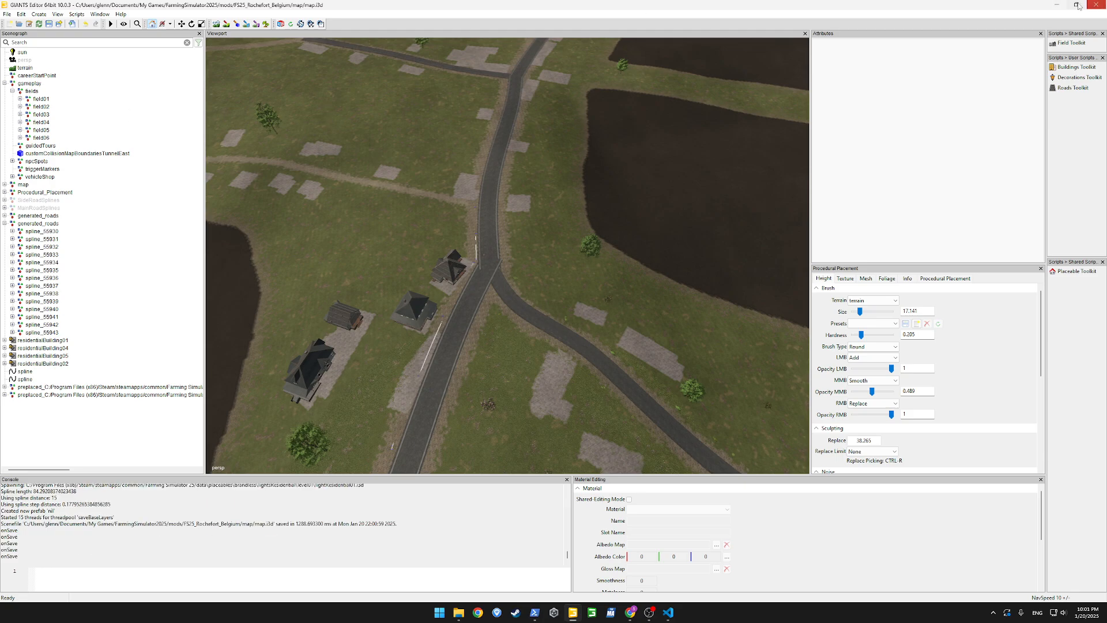
Display the PG_DirtPaths, PG_Roads and PG_SideRoads procedural placement areas on the terrain in turn
{"action": "left_click", "coordinate": [945, 278]}
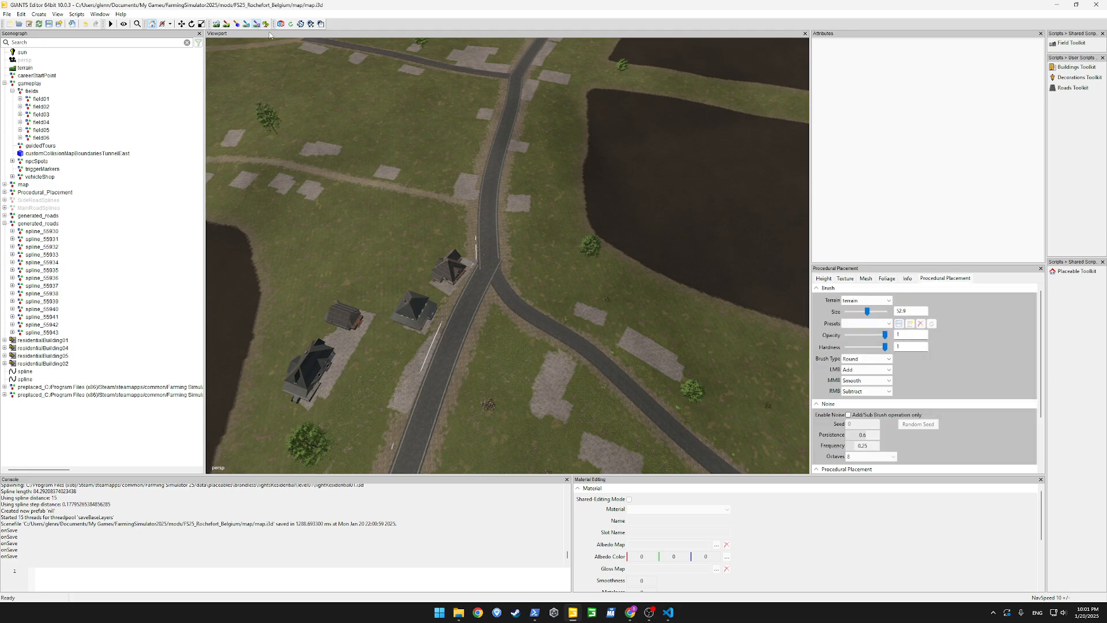
{"action": "scroll", "coordinate": [978, 424], "scroll_direction": "down", "scroll_amount": 1}
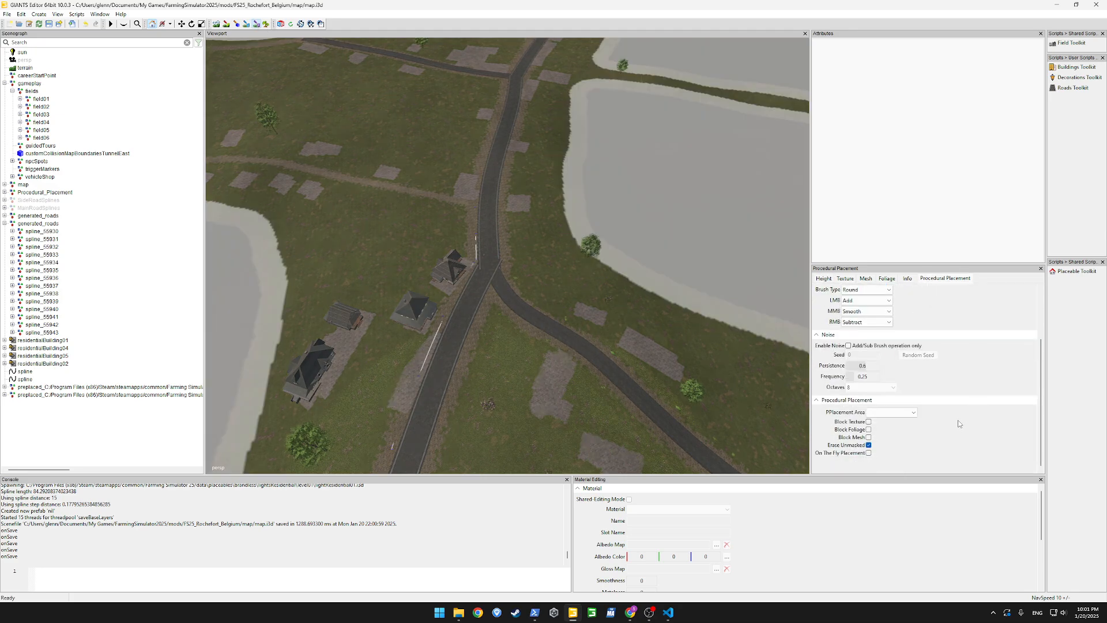
{"action": "left_click", "coordinate": [893, 412]}
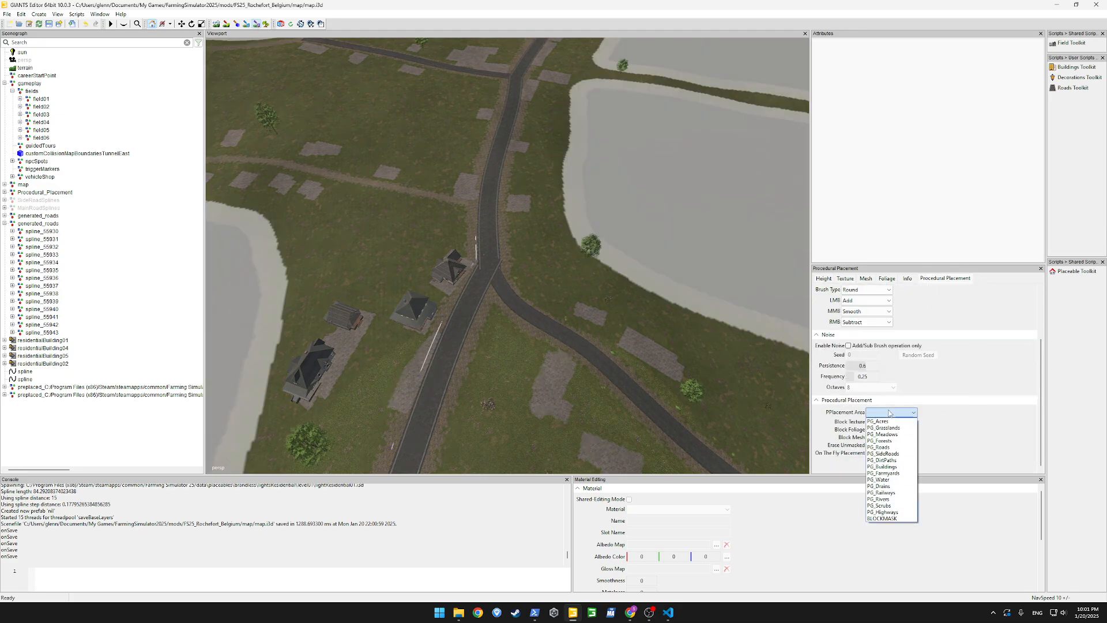
{"action": "left_click", "coordinate": [897, 460]}
{"action": "left_click", "coordinate": [892, 413]}
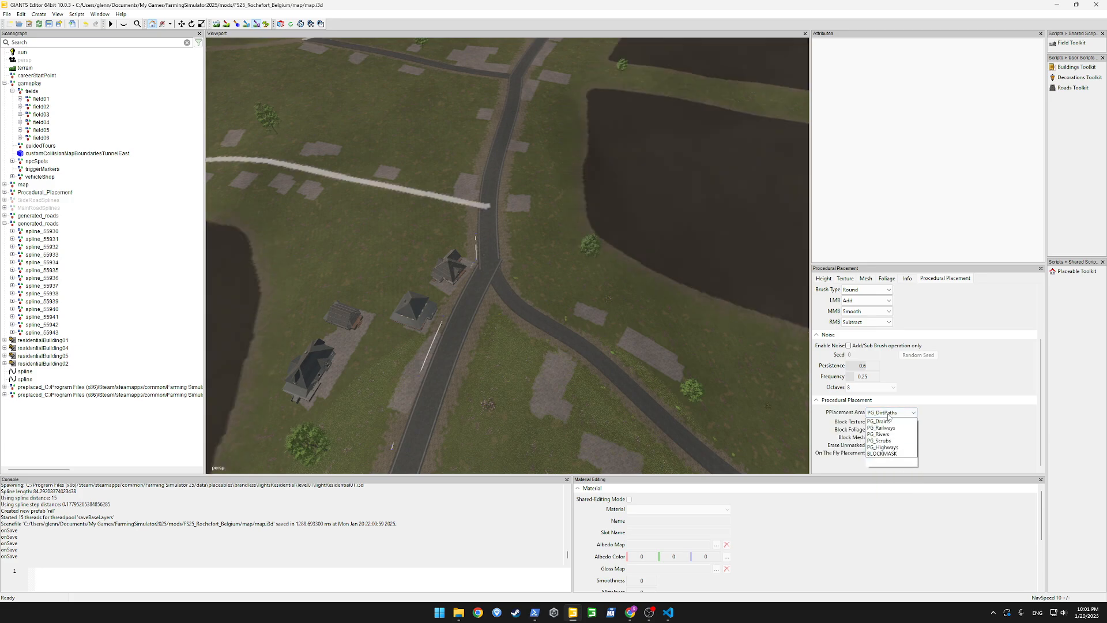
{"action": "left_click", "coordinate": [891, 448]}
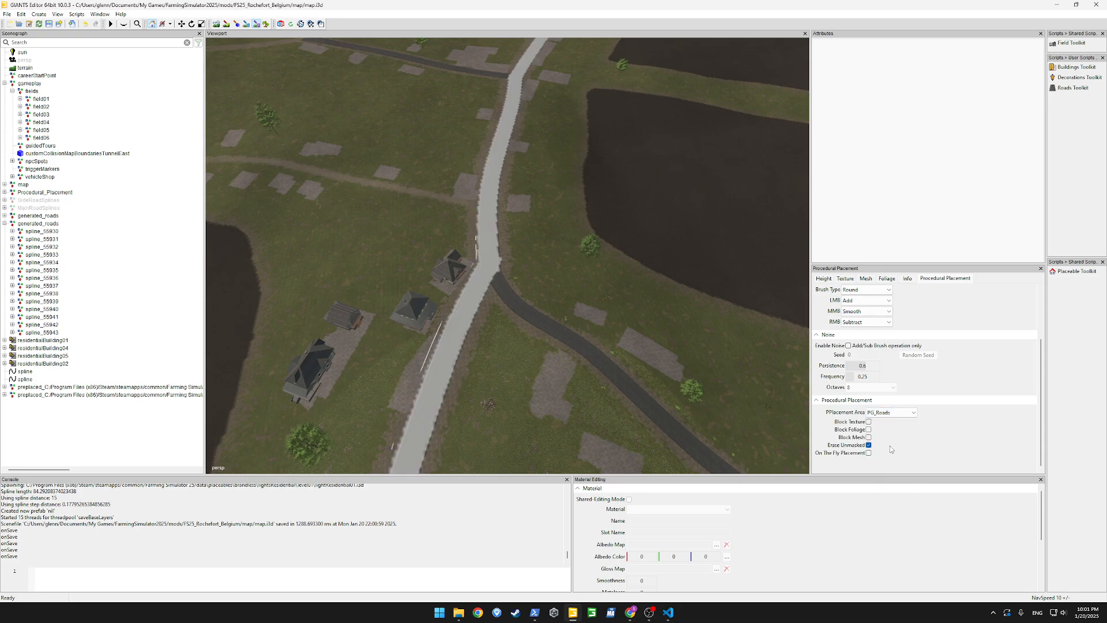
{"action": "left_click", "coordinate": [891, 412]}
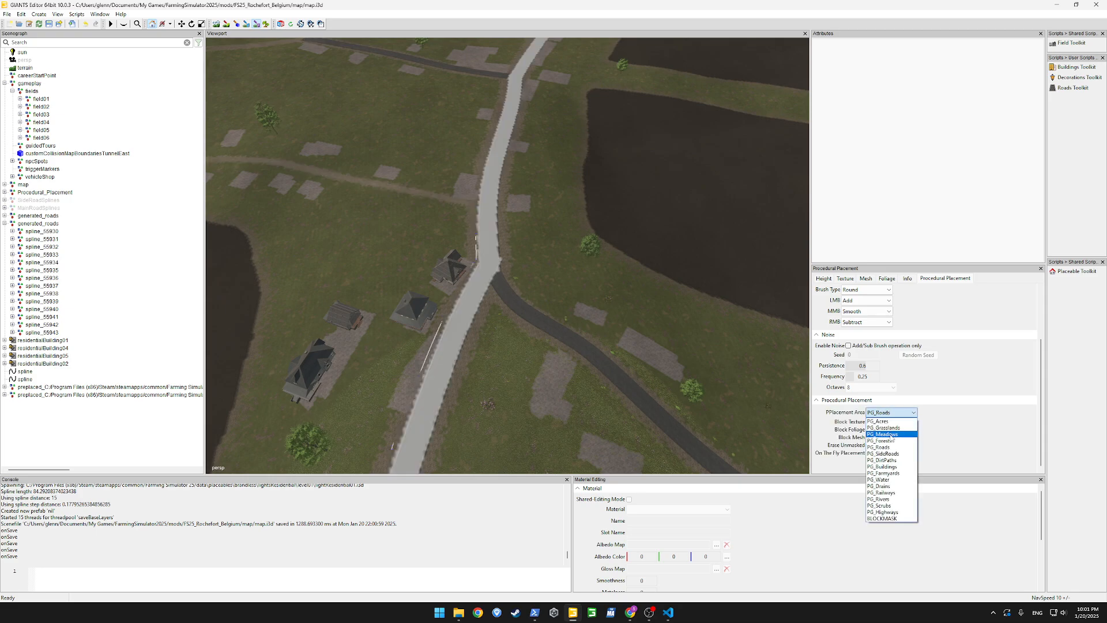
{"action": "left_click", "coordinate": [895, 455]}
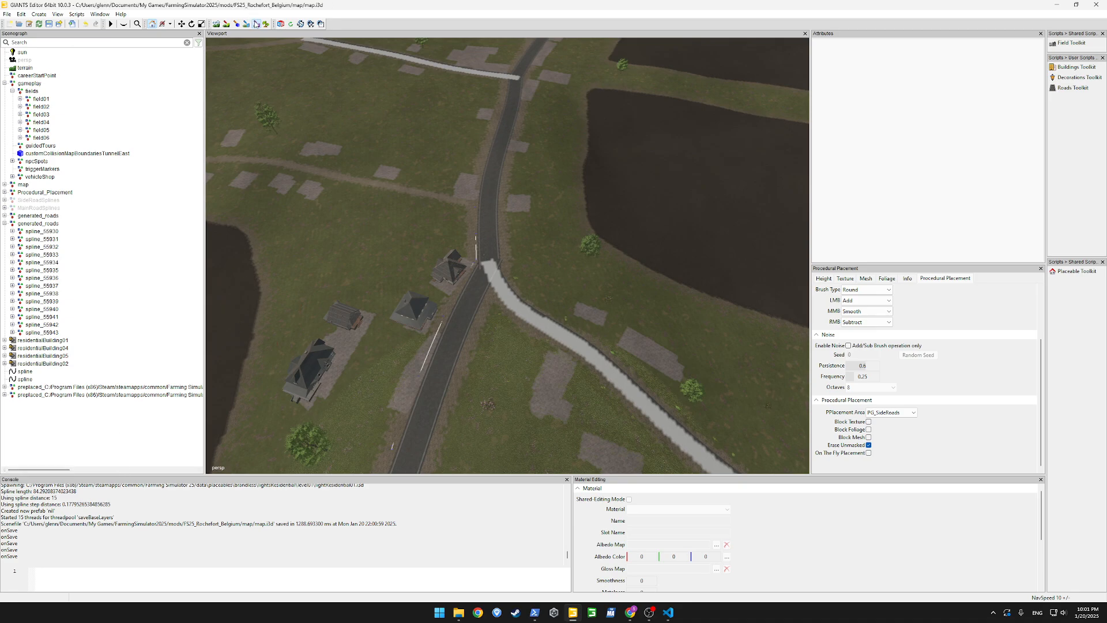
Switch to mask painting with the PG_Buildings placement area and erase its mask from the empty roadside plot in front of the houses
{"action": "left_click", "coordinate": [256, 23]}
{"action": "left_click_drag", "start_coordinate": [484, 317], "coordinate": [324, 348], "text": "alt"}
{"action": "scroll", "coordinate": [350, 348], "scroll_direction": "up", "scroll_amount": 3}
{"action": "scroll", "coordinate": [324, 349], "scroll_direction": "up", "scroll_amount": 2}
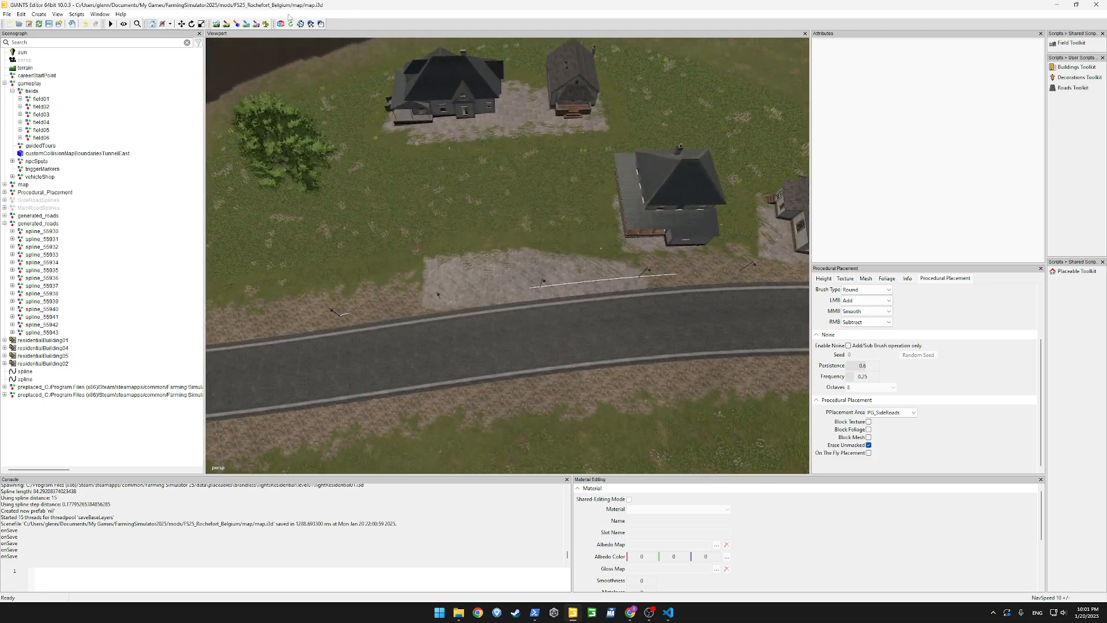
{"action": "left_click", "coordinate": [893, 412]}
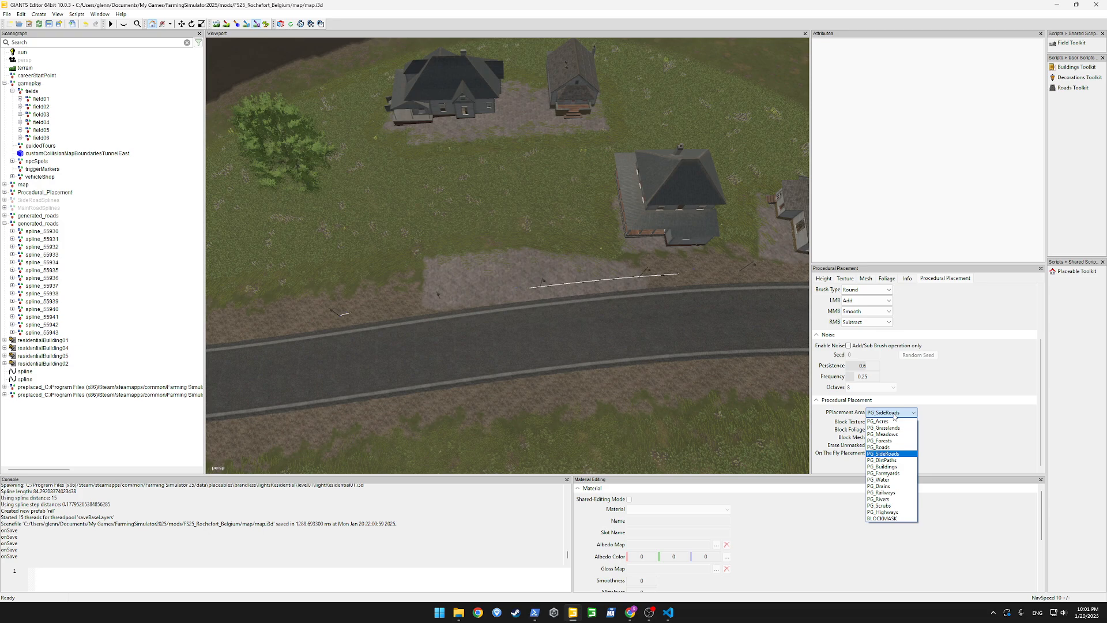
{"action": "left_click", "coordinate": [894, 467]}
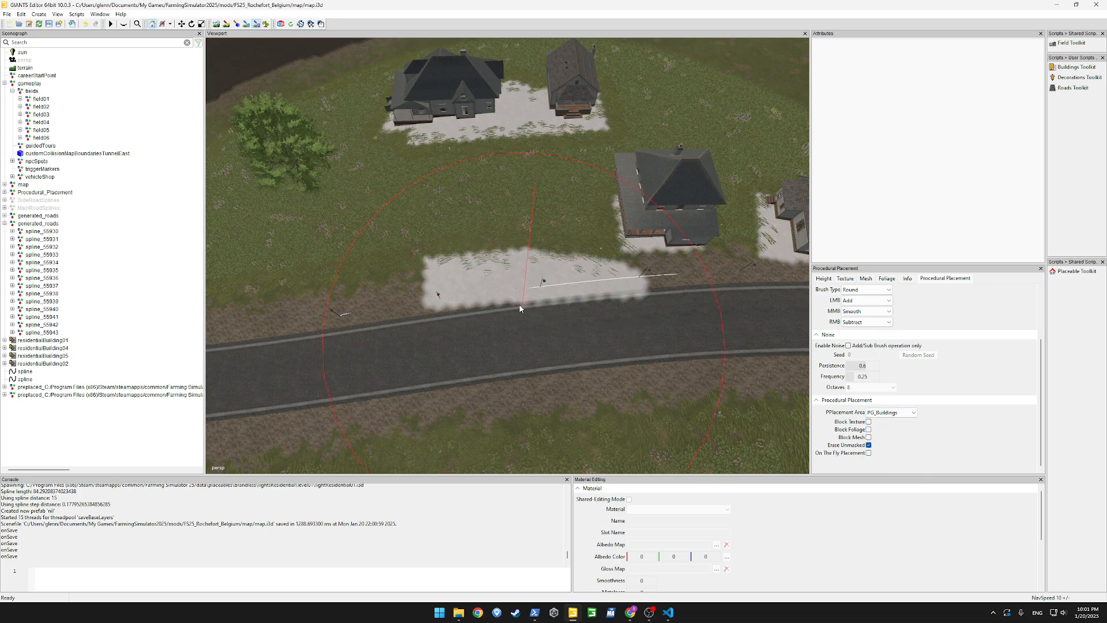
{"action": "scroll", "coordinate": [514, 303], "scroll_direction": "down", "scroll_amount": 6}
{"action": "right_click_drag", "start_coordinate": [462, 283], "coordinate": [561, 306]}
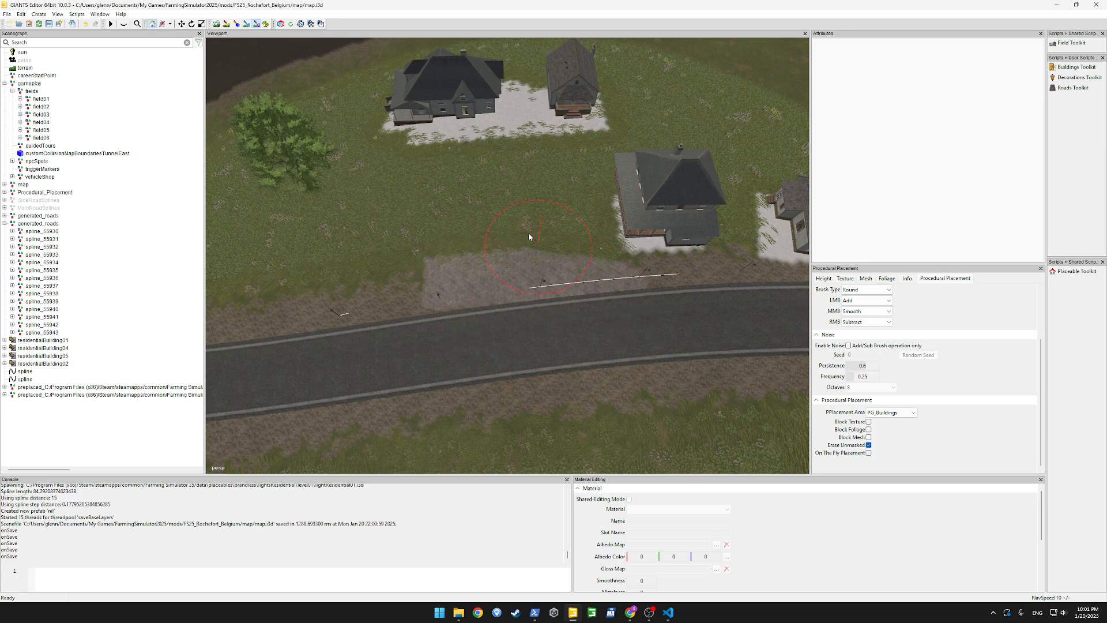
Paint the PG_Buildings mask with a smaller brush as a driveway from the rear houses to the road, extending it beside the middle house
{"action": "scroll", "coordinate": [502, 147], "scroll_direction": "down", "scroll_amount": 5}
{"action": "mouse_move", "coordinate": [529, 162]}
{"action": "left_mouse_down"}
{"action": "mouse_move", "coordinate": [531, 260]}
{"action": "mouse_move", "coordinate": [542, 291]}
{"action": "mouse_move", "coordinate": [557, 296]}
{"action": "left_mouse_up"}
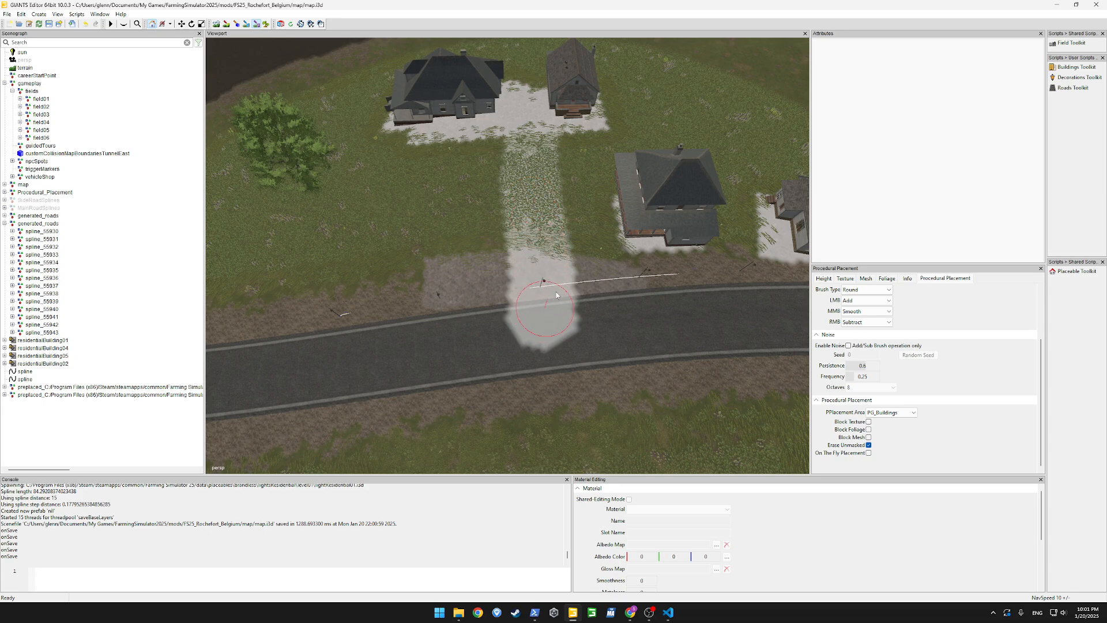
{"action": "mouse_move", "coordinate": [624, 227]}
{"action": "left_mouse_down"}
{"action": "mouse_move", "coordinate": [572, 227]}
{"action": "mouse_move", "coordinate": [644, 236]}
{"action": "mouse_move", "coordinate": [696, 211]}
{"action": "mouse_move", "coordinate": [515, 347]}
{"action": "mouse_move", "coordinate": [405, 221]}
{"action": "mouse_move", "coordinate": [324, 187]}
{"action": "mouse_move", "coordinate": [246, 235]}
{"action": "mouse_move", "coordinate": [324, 216]}
{"action": "mouse_move", "coordinate": [639, 209]}
{"action": "mouse_move", "coordinate": [577, 173]}
{"action": "left_mouse_up"}
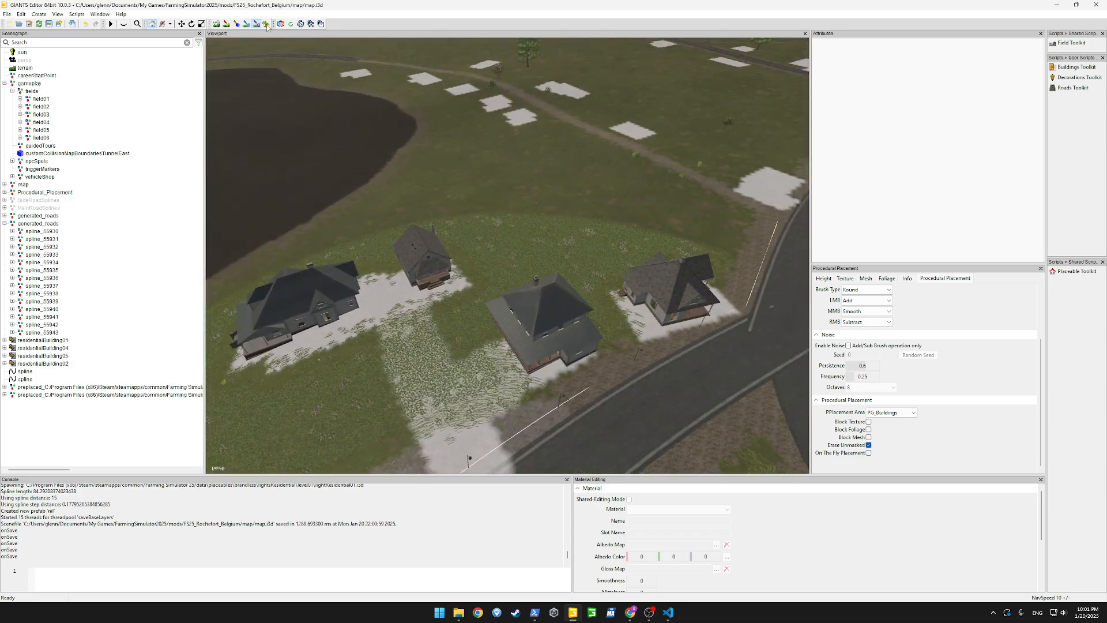
Leave mask painting and save the map scene with the edited building areas
{"action": "left_click", "coordinate": [257, 26]}
{"action": "left_click_drag", "start_coordinate": [430, 227], "coordinate": [378, 169], "text": "alt"}
{"action": "key", "text": "ctrl+s"}
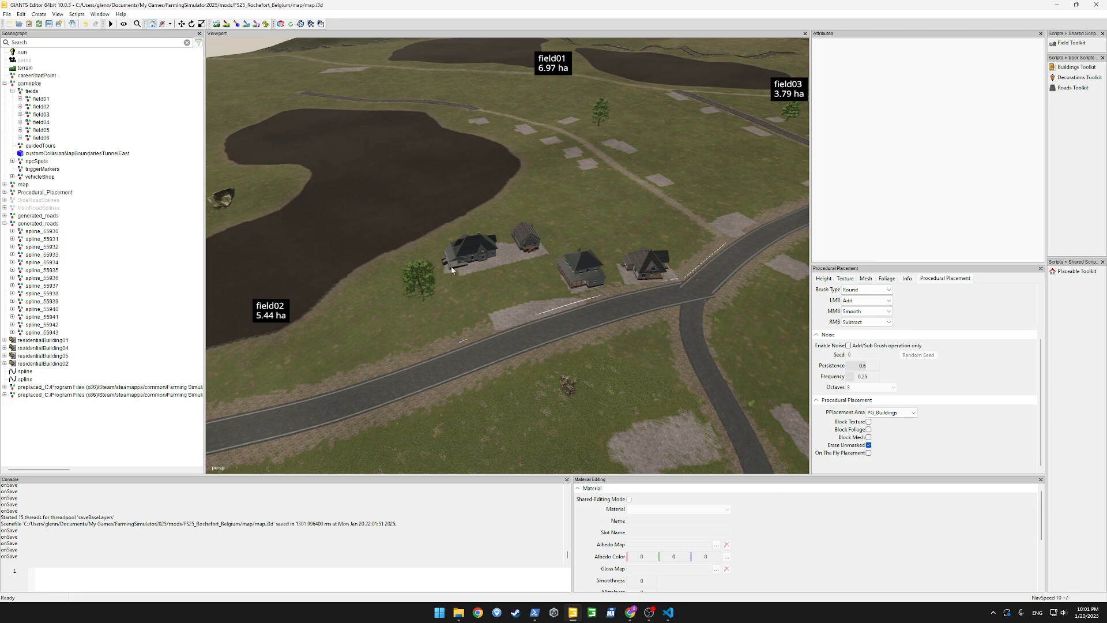
{"action": "mouse_move", "coordinate": [451, 267]}
{"action": "left_mouse_down", "text": "alt"}
{"action": "mouse_move", "coordinate": [621, 260]}
{"action": "mouse_move", "coordinate": [427, 265]}
{"action": "mouse_move", "coordinate": [438, 264]}
{"action": "left_mouse_up", "text": "alt"}
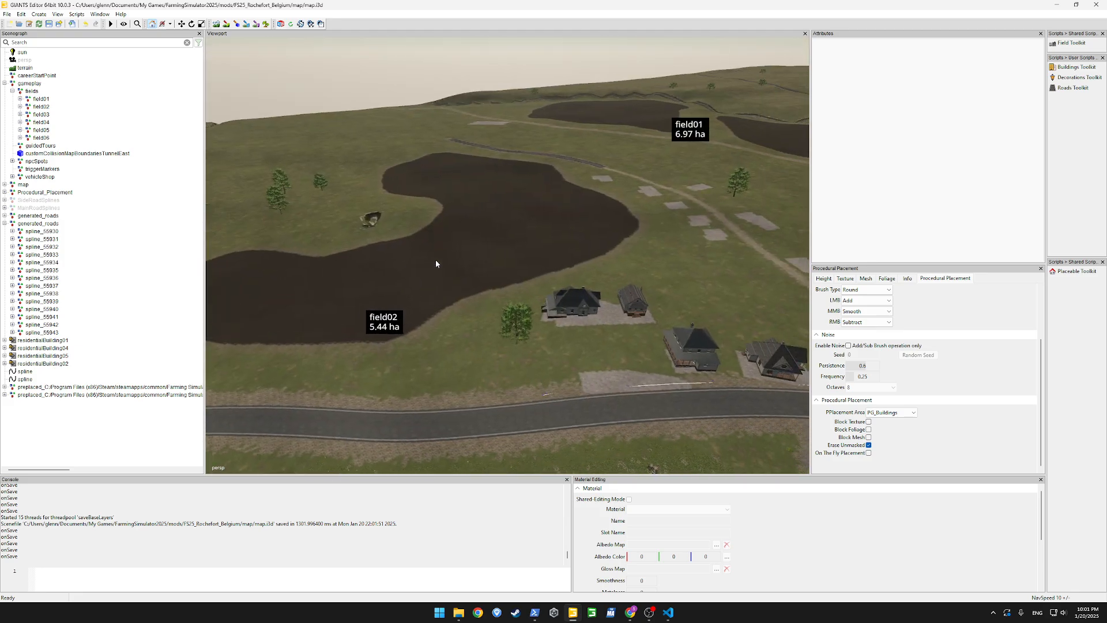
Close the editor with the changes saved and reopen map.i3d from the mod's map folder
{"action": "left_click", "coordinate": [1096, 6]}
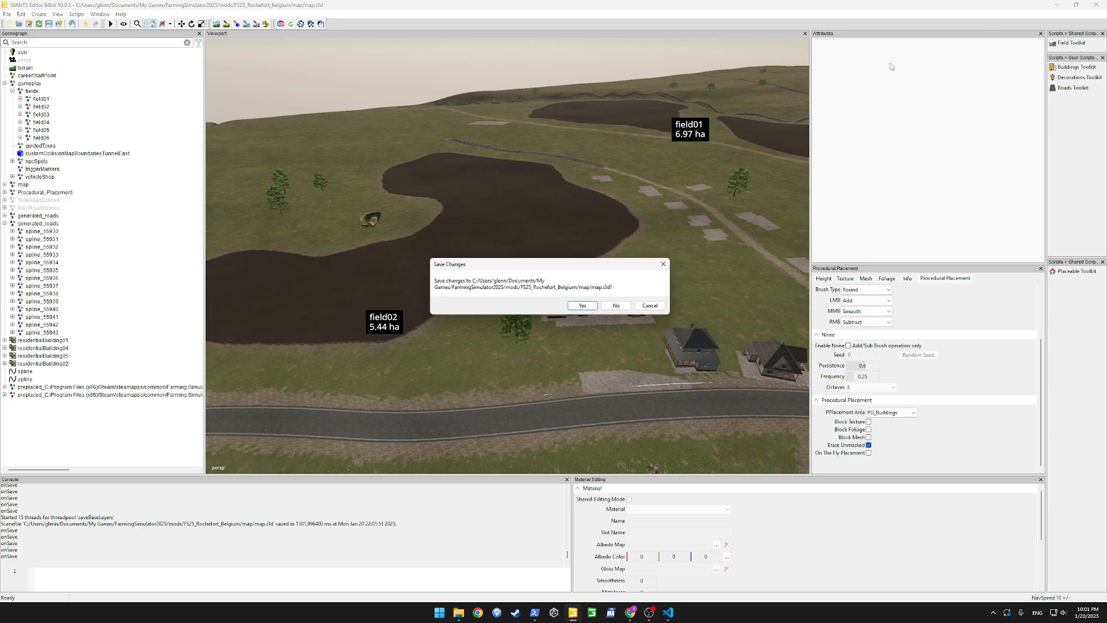
{"action": "left_click", "coordinate": [583, 310]}
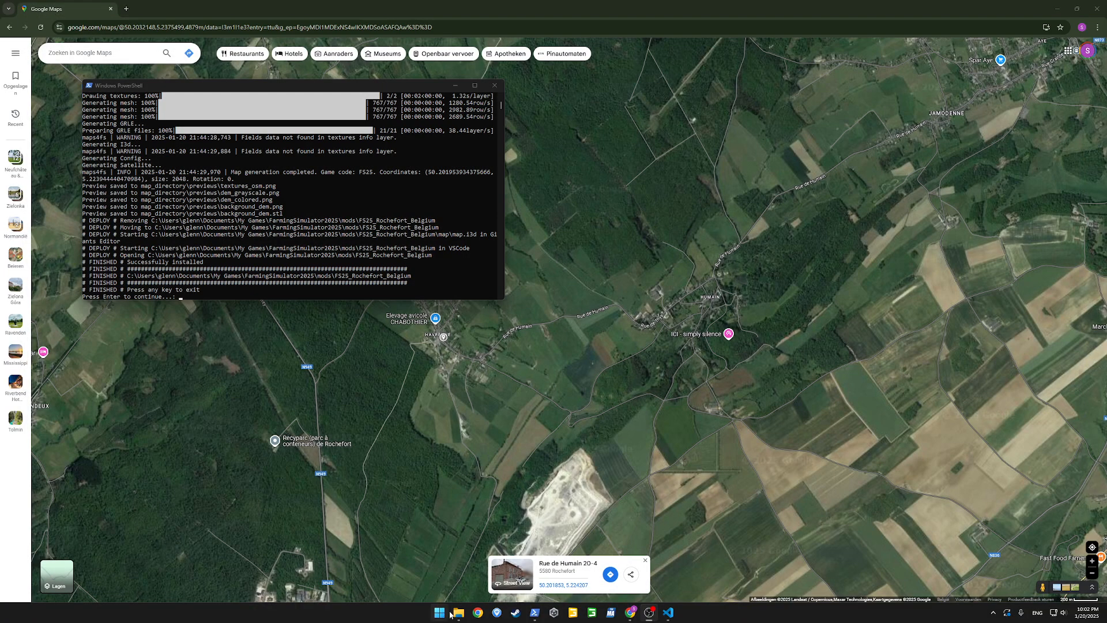
{"action": "mouse_move", "coordinate": [458, 612]}
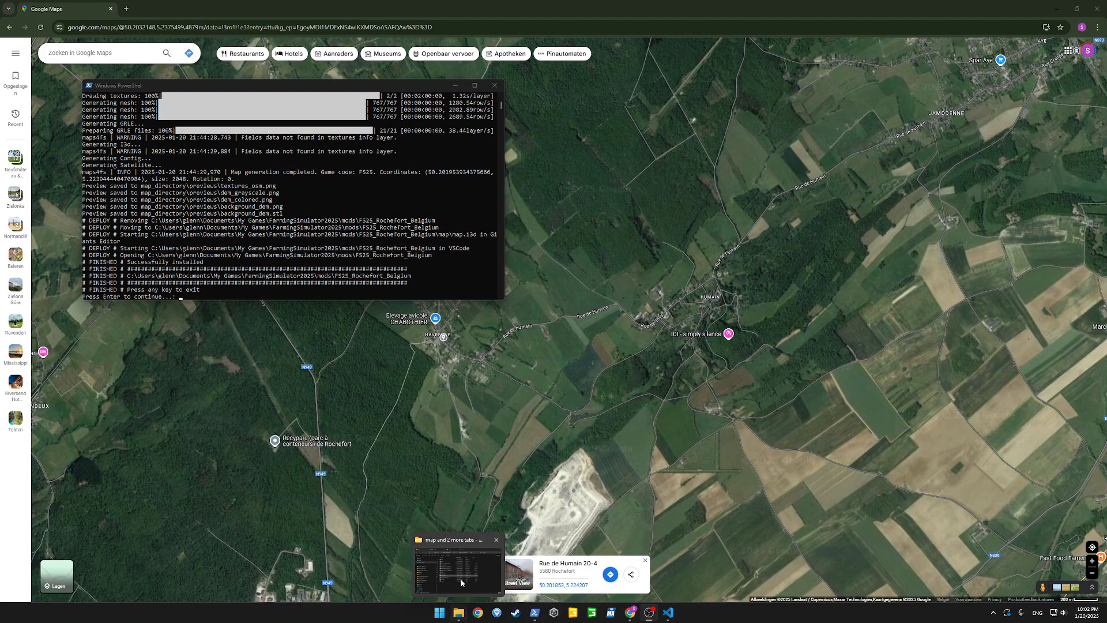
{"action": "left_click", "coordinate": [460, 583]}
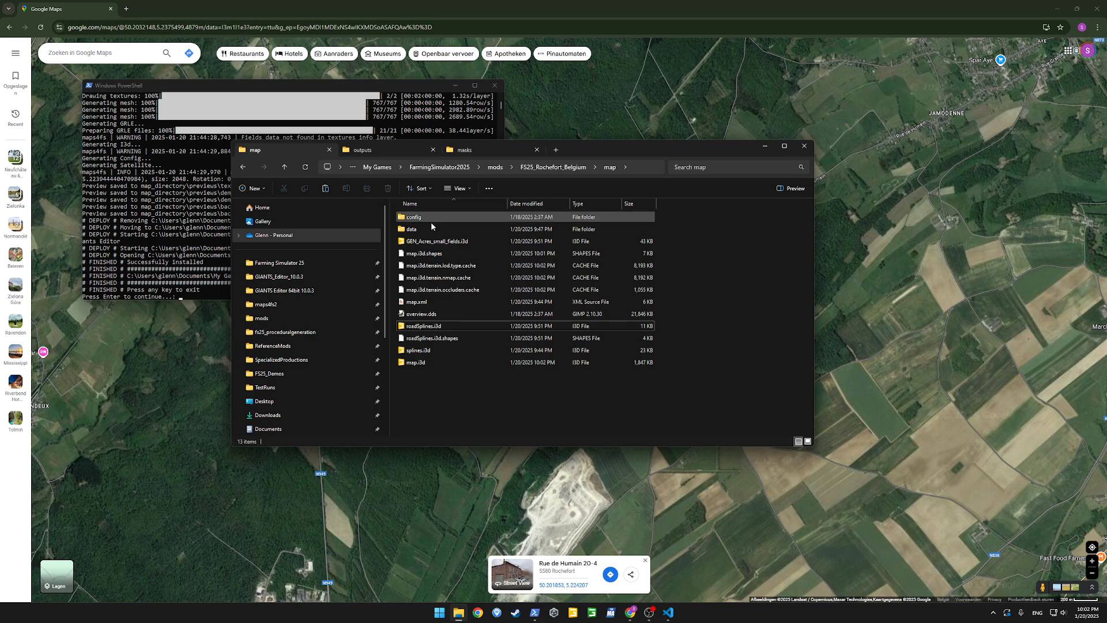
{"action": "double_click", "coordinate": [416, 363]}
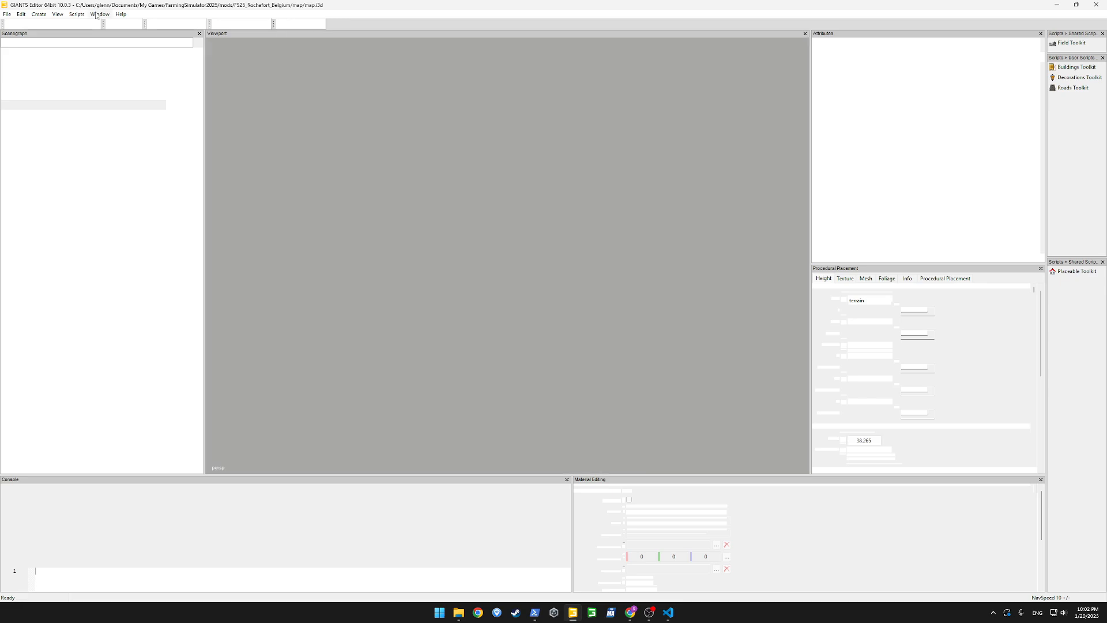
Open the rules list of the Procedural Placement Rules and check which rules are enabled
{"action": "left_click", "coordinate": [96, 15]}
{"action": "left_click", "coordinate": [147, 115]}
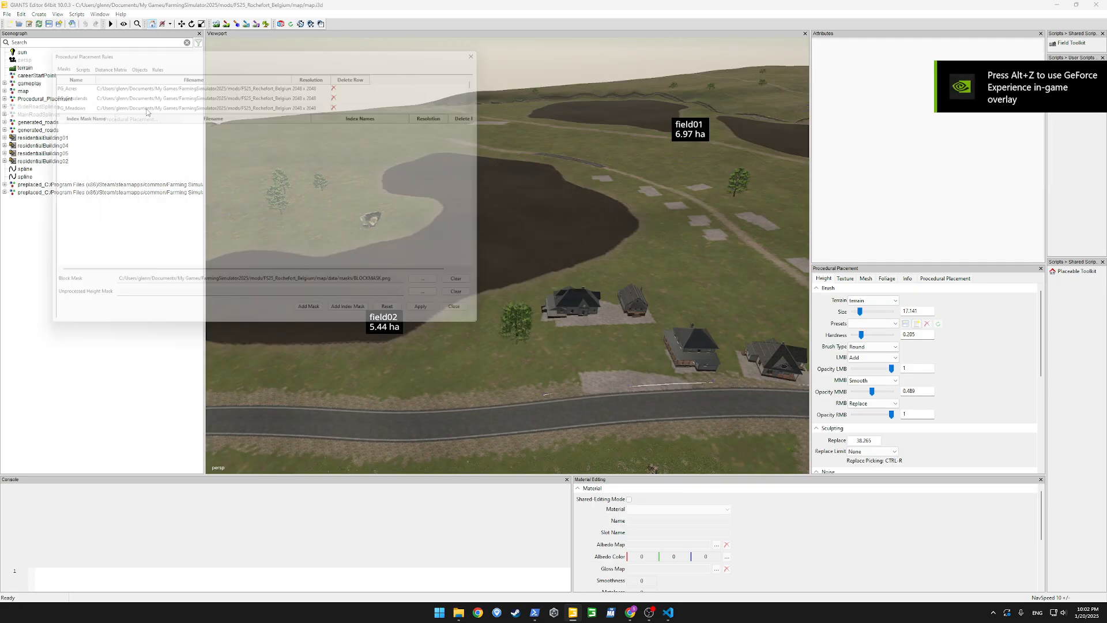
{"action": "left_click", "coordinate": [150, 58]}
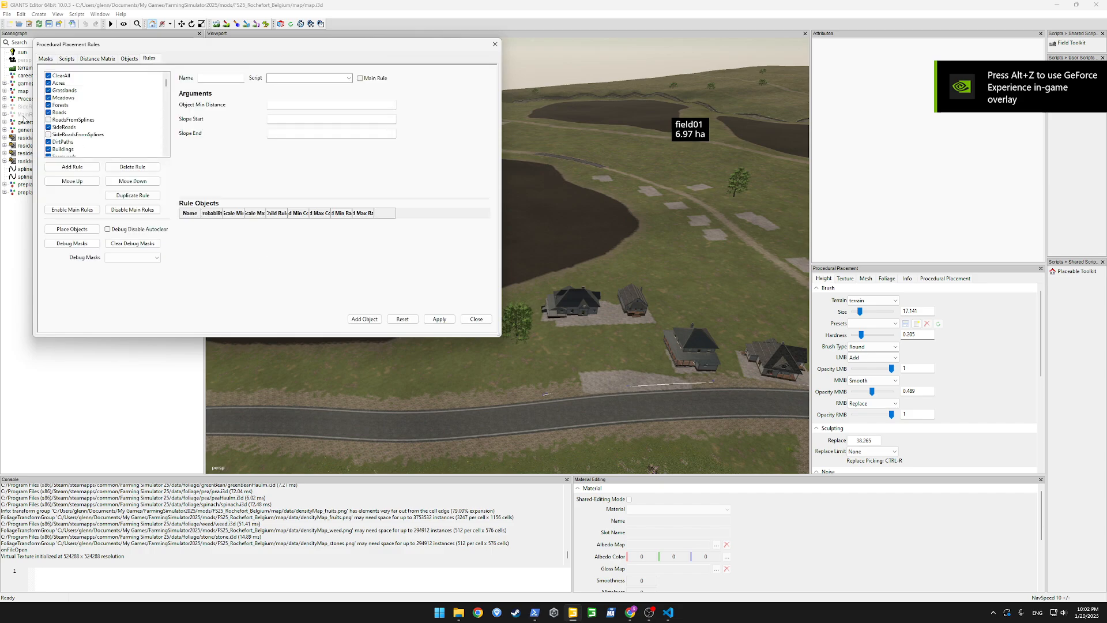
{"action": "scroll", "coordinate": [106, 118], "scroll_direction": "down", "scroll_amount": 10}
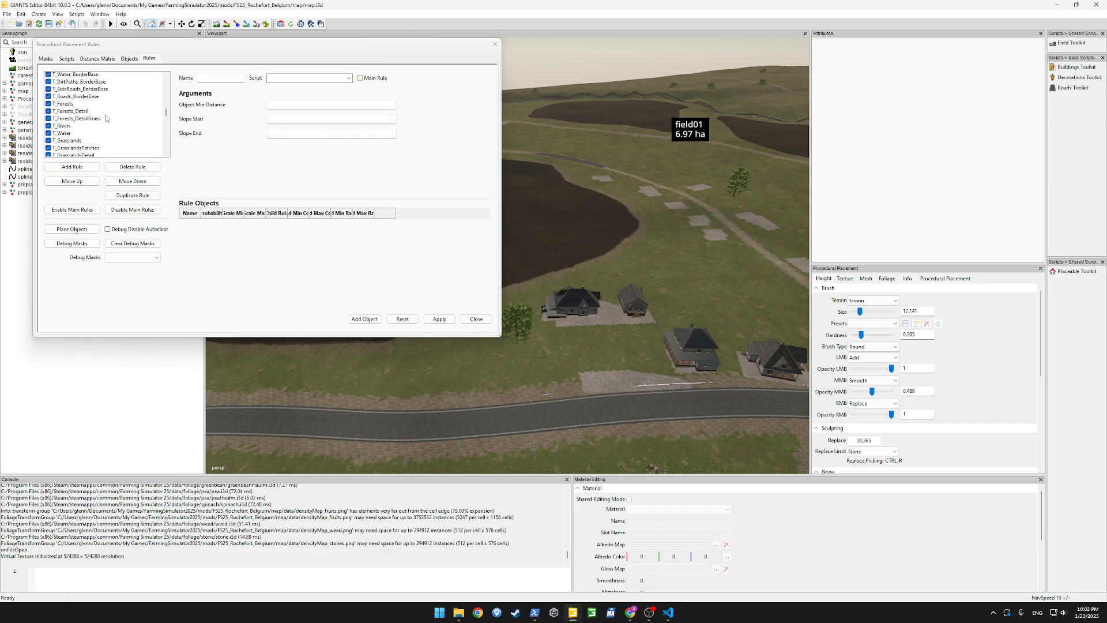
{"action": "scroll", "coordinate": [106, 118], "scroll_direction": "up", "scroll_amount": 3}
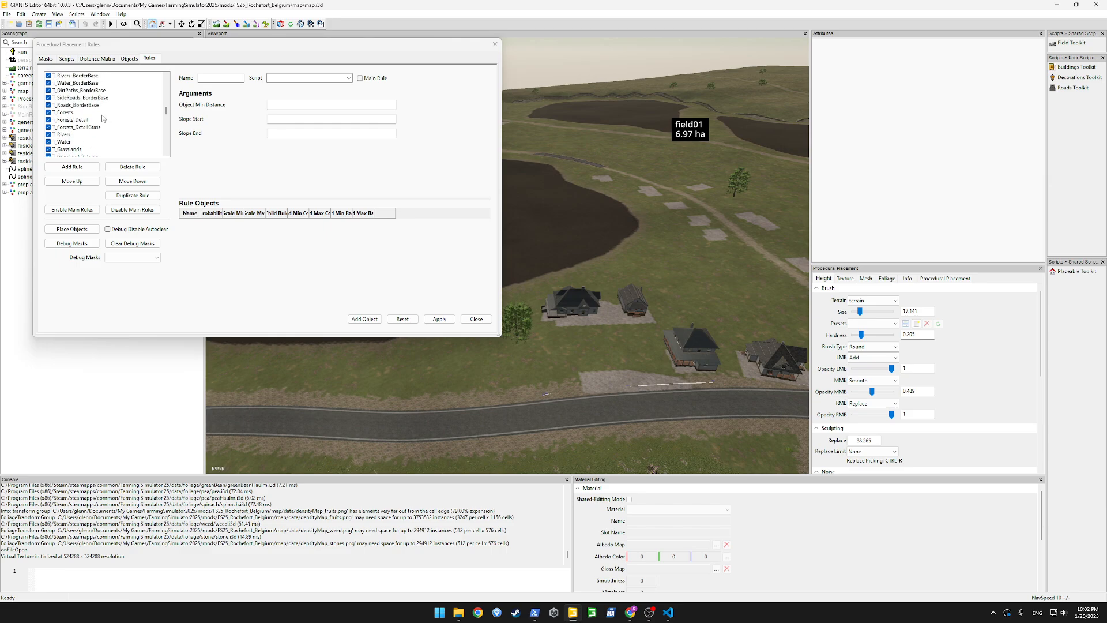
{"action": "scroll", "coordinate": [102, 118], "scroll_direction": "up", "scroll_amount": 5}
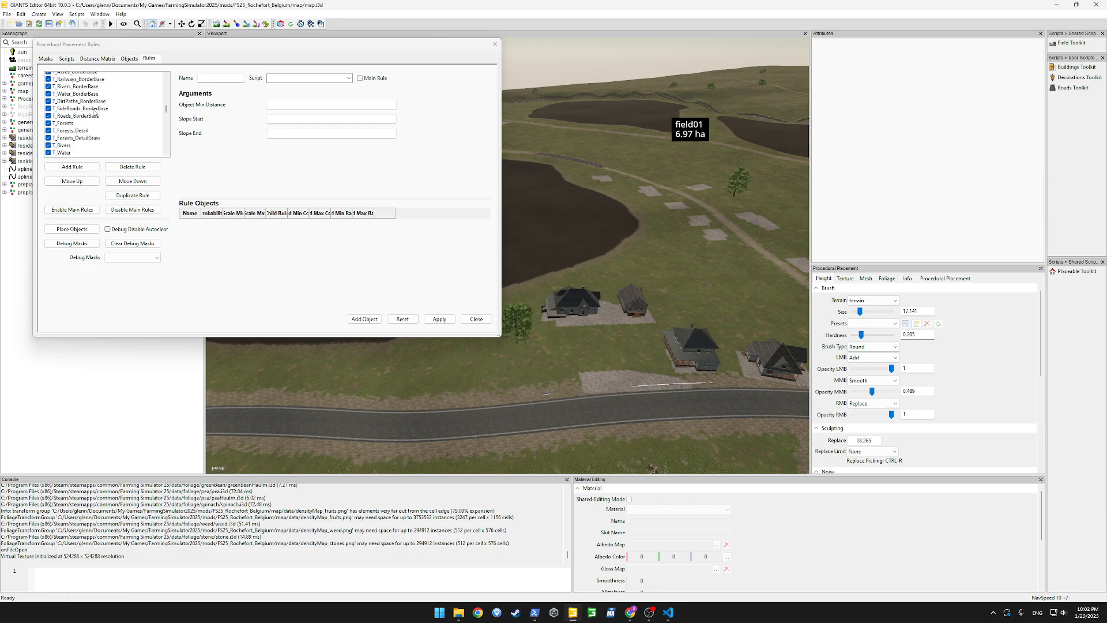
Save the map scene and run the object placement with the enabled procedural placement rules
{"action": "left_click", "coordinate": [321, 275]}
{"action": "left_click", "coordinate": [274, 3]}
{"action": "key", "text": "ctrl+s"}
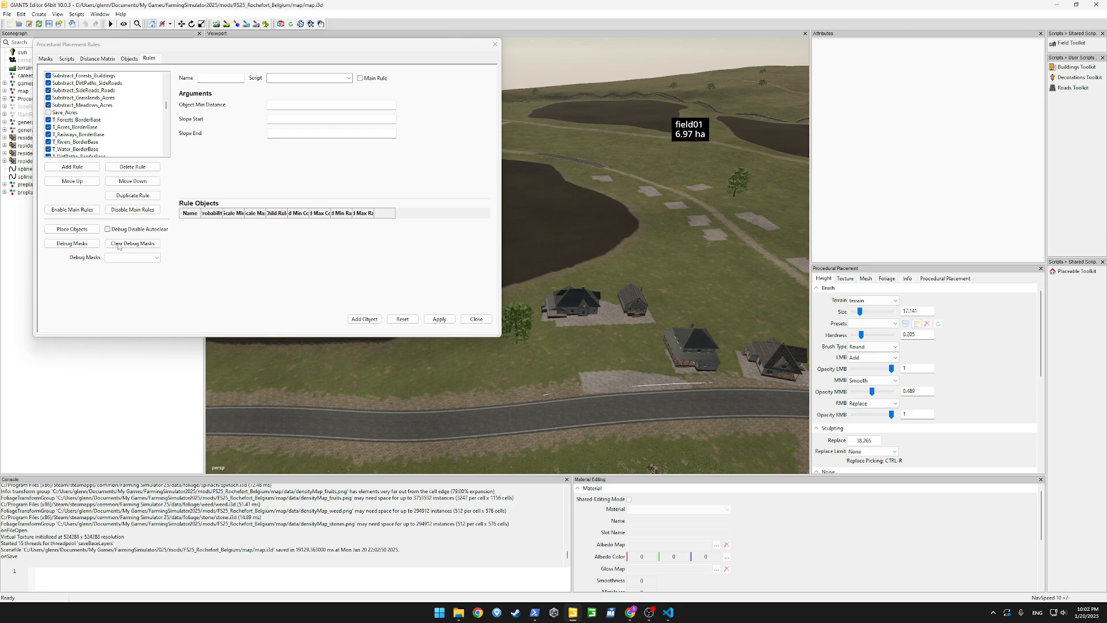
{"action": "left_click", "coordinate": [71, 229]}
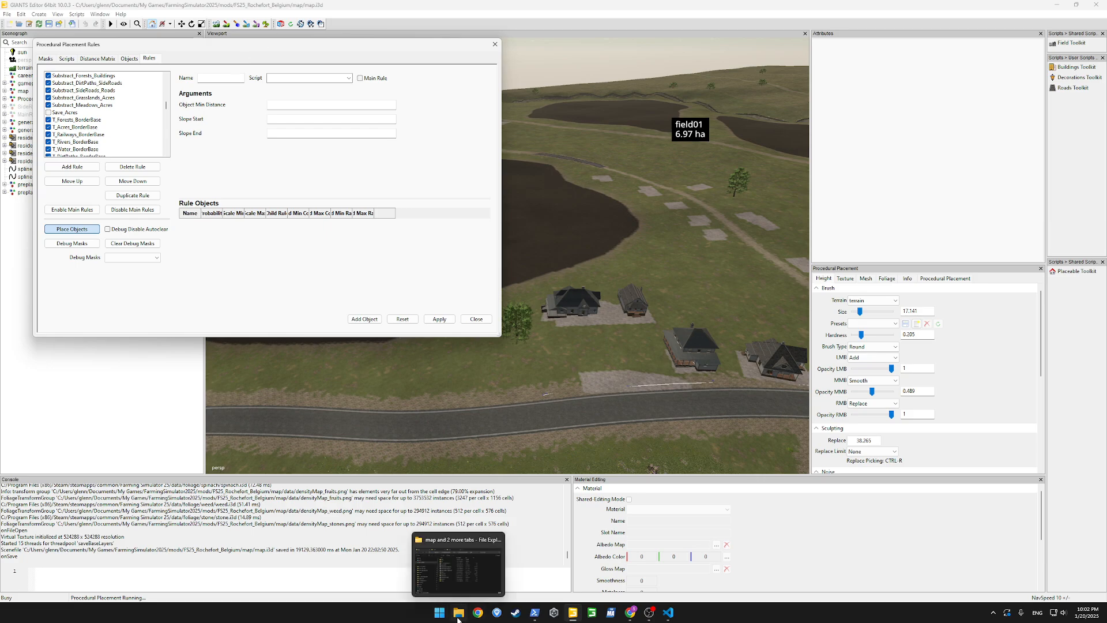
Switch to VS Code, change the map entry's English title in modDesc.xml to "Rochefort, Belgium", save the file and close the editor
{"action": "left_click", "coordinate": [457, 569]}
{"action": "left_click", "coordinate": [669, 613]}
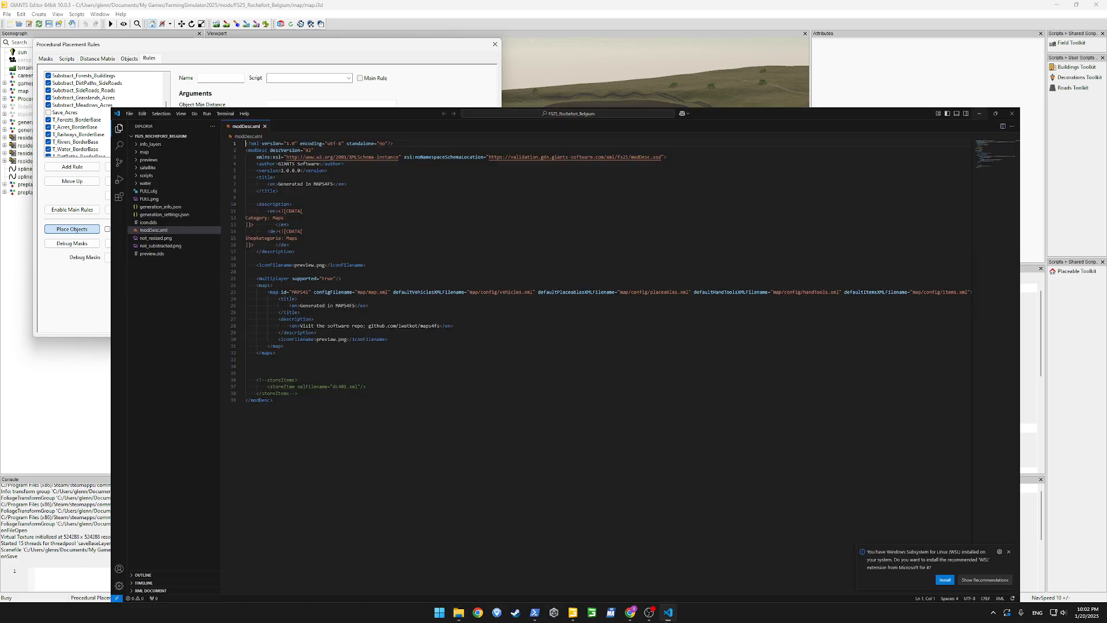
{"action": "double_click", "coordinate": [260, 241]}
{"action": "left_click_drag", "start_coordinate": [260, 241], "coordinate": [297, 241]}
{"action": "type", "text": "Rochefort"}
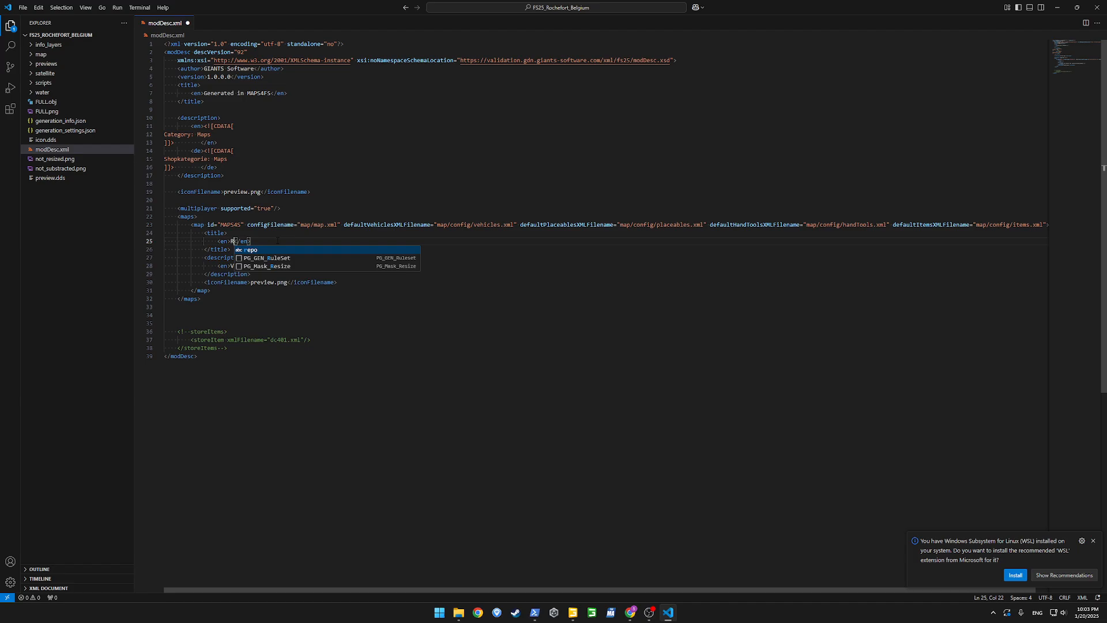
{"action": "type", "text": ", Belgiu"}
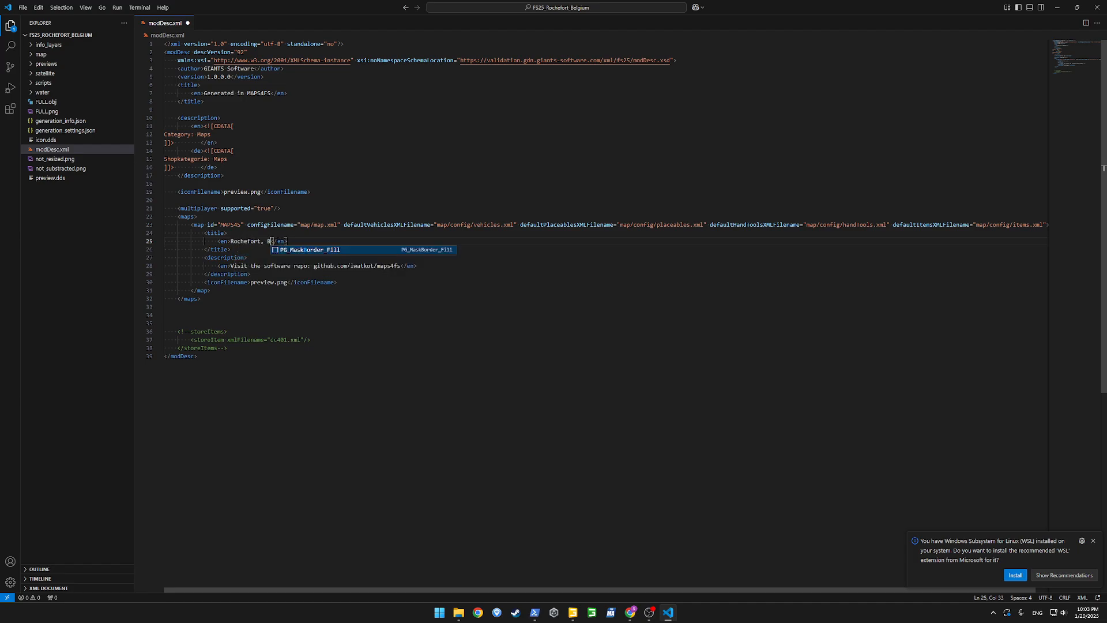
{"action": "type", "text": "m"}
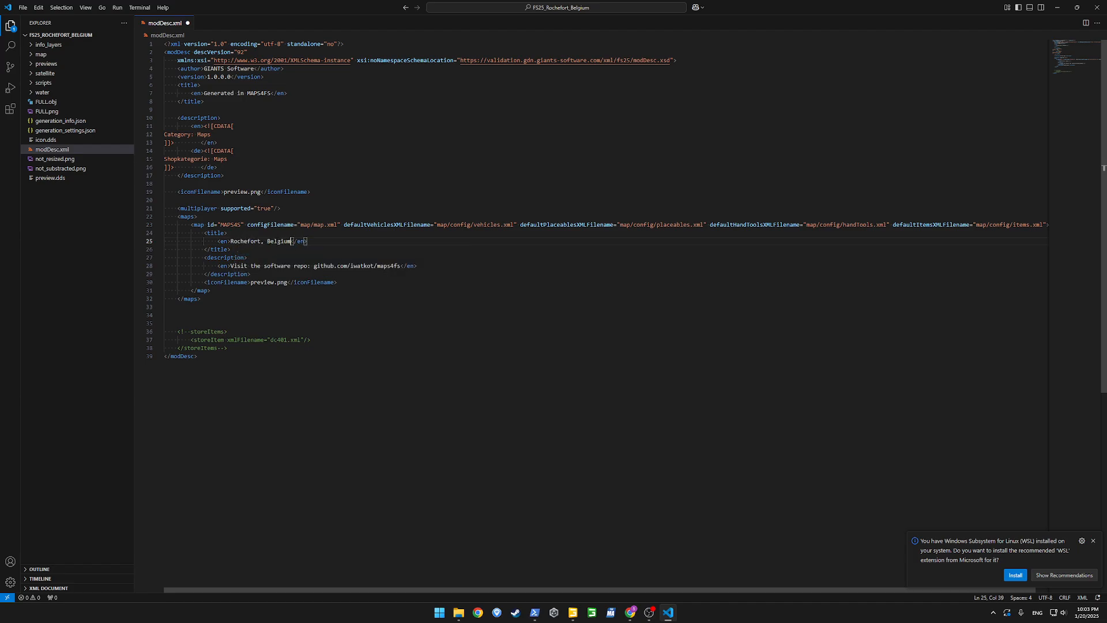
{"action": "left_click", "coordinate": [316, 282]}
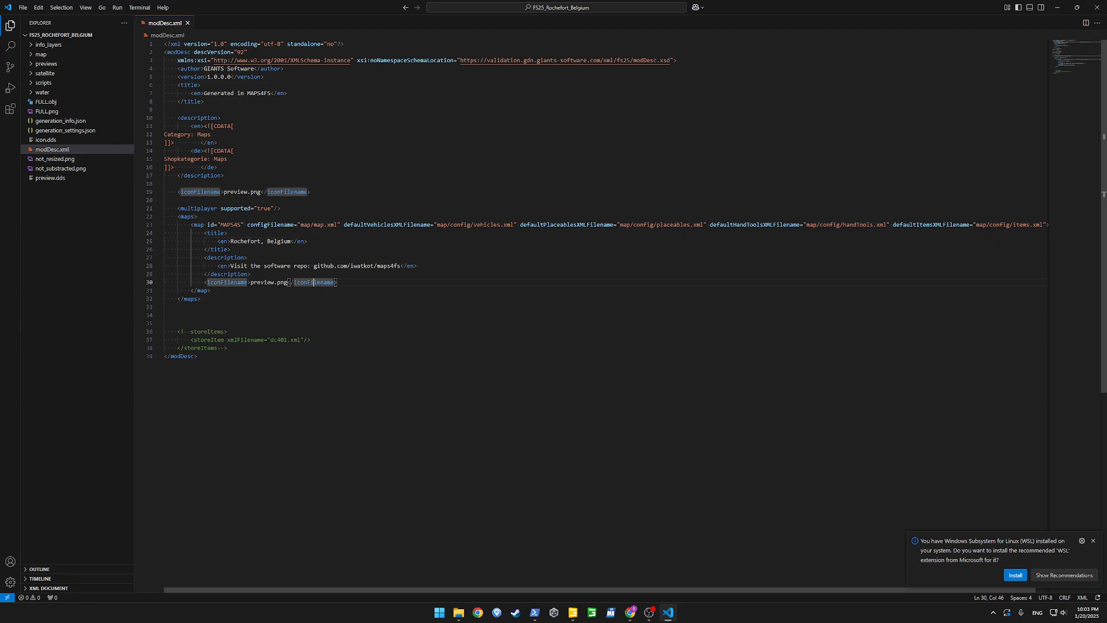
{"action": "left_click", "coordinate": [1097, 7]}
Switch to File Explorer and open overview.dds from the mod's map folder in GIMP
{"action": "mouse_move", "coordinate": [458, 612]}
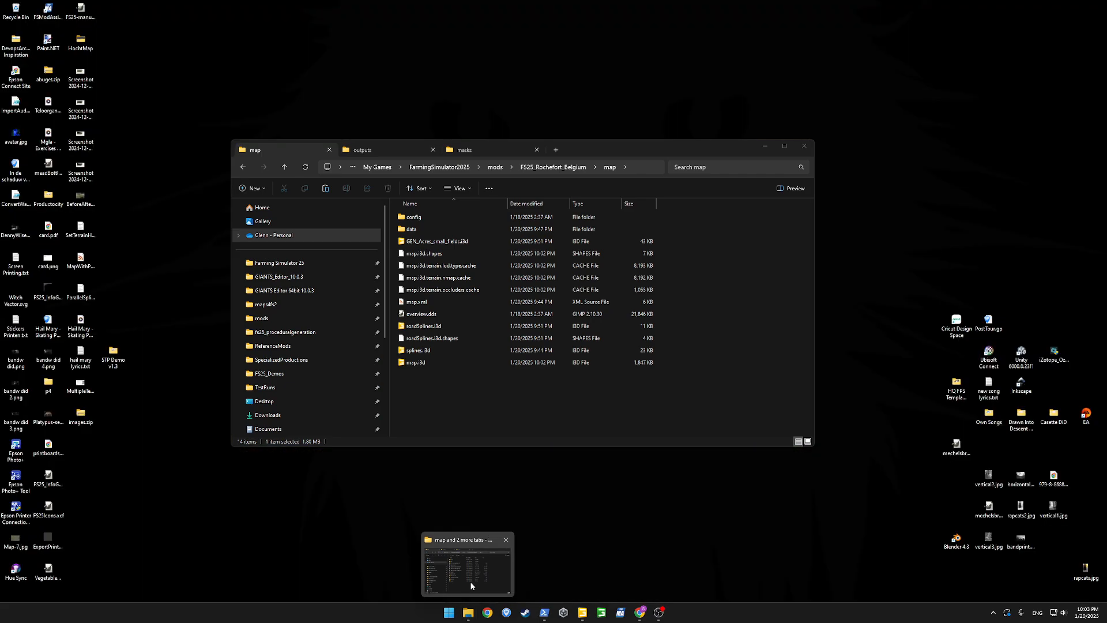
{"action": "left_click", "coordinate": [471, 585]}
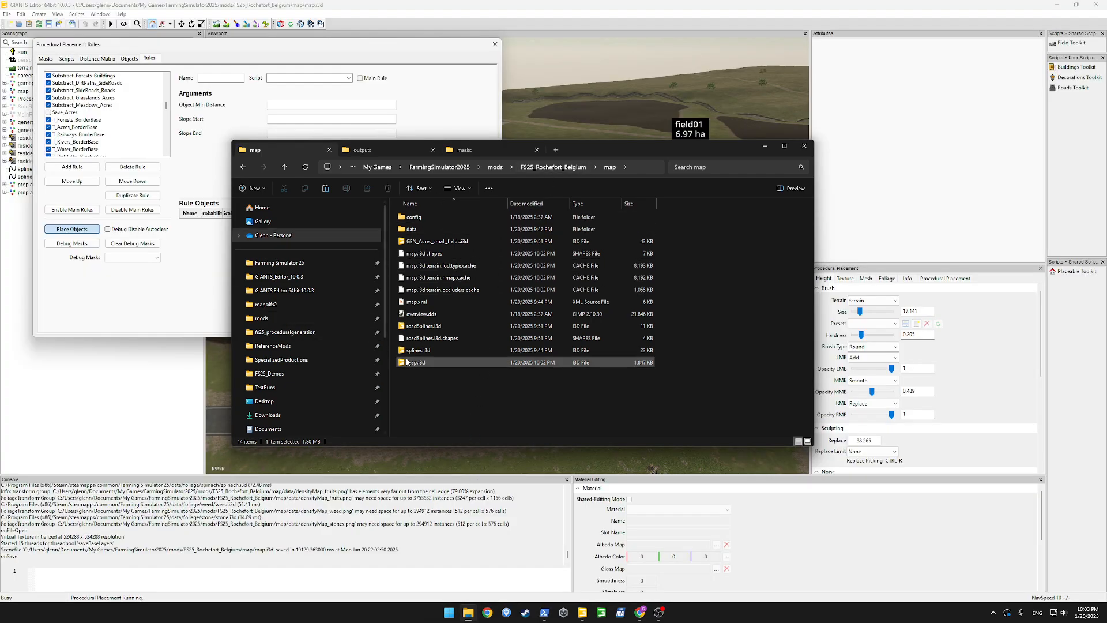
{"action": "right_click", "coordinate": [426, 318]}
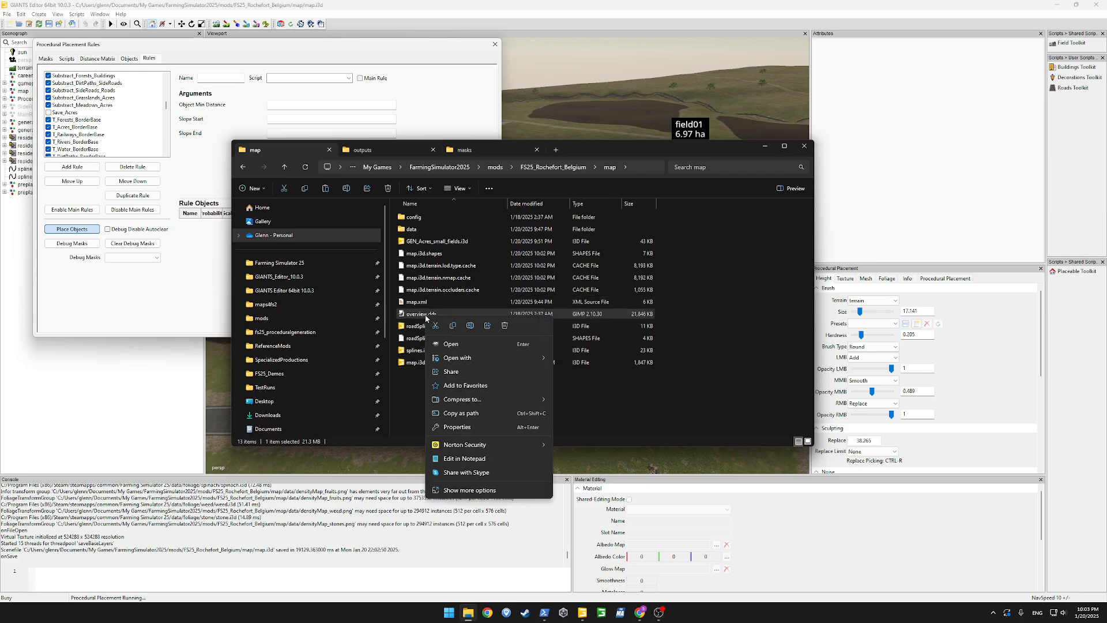
{"action": "mouse_move", "coordinate": [472, 358]}
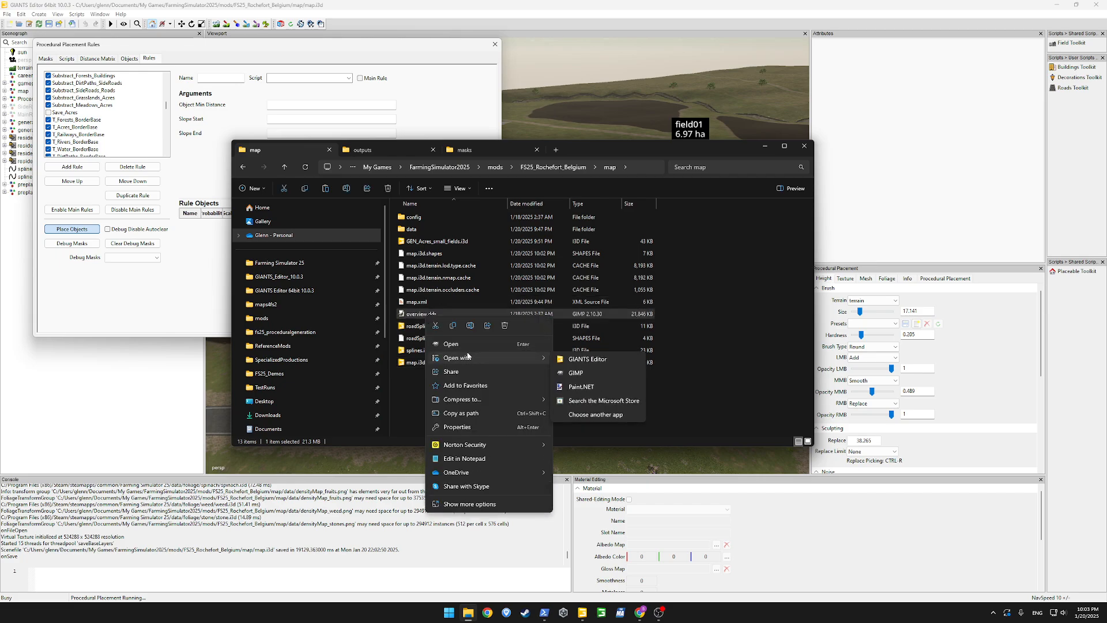
{"action": "left_click", "coordinate": [465, 345]}
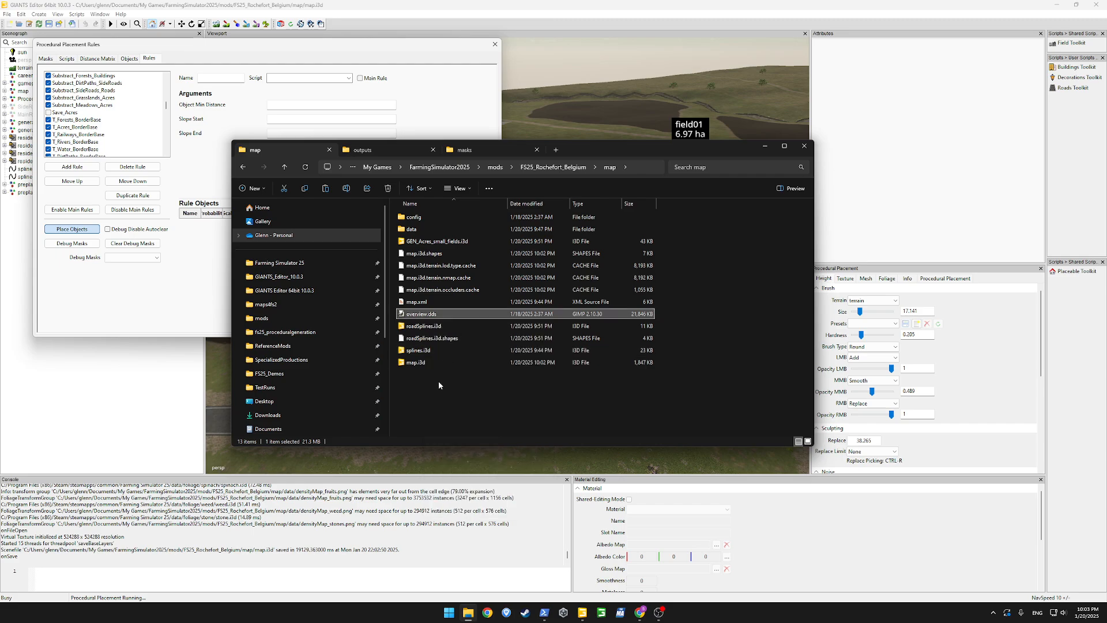
Check the mod's satellite folder, open its previews folder and move the File Explorer window clear of GIMP
{"action": "left_click", "coordinate": [553, 166]}
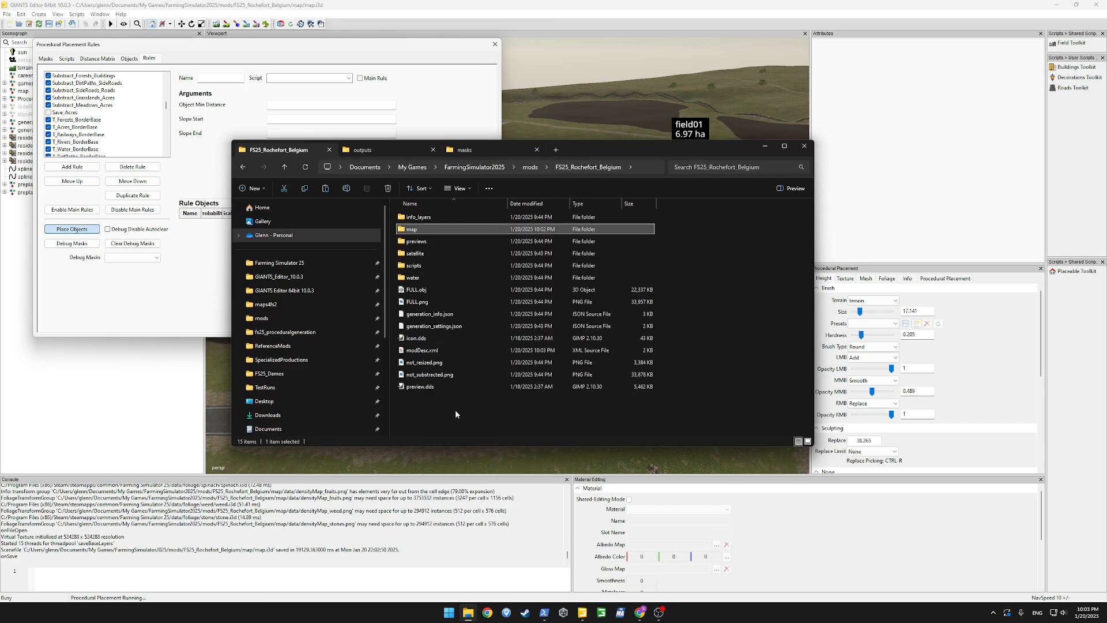
{"action": "double_click", "coordinate": [431, 252]}
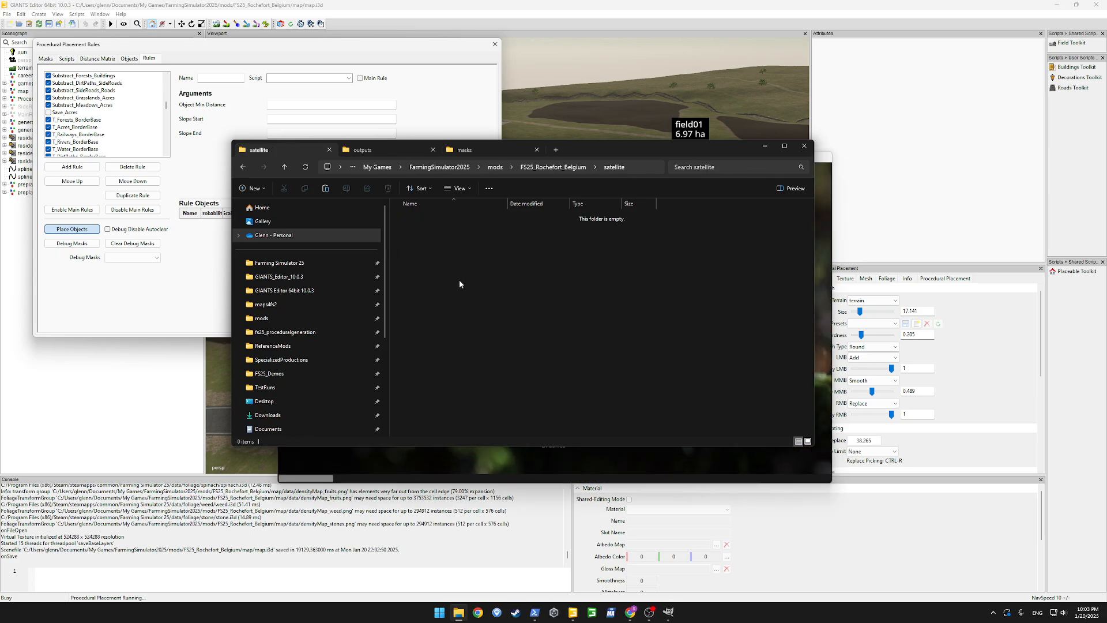
{"action": "key", "text": "alt+Left"}
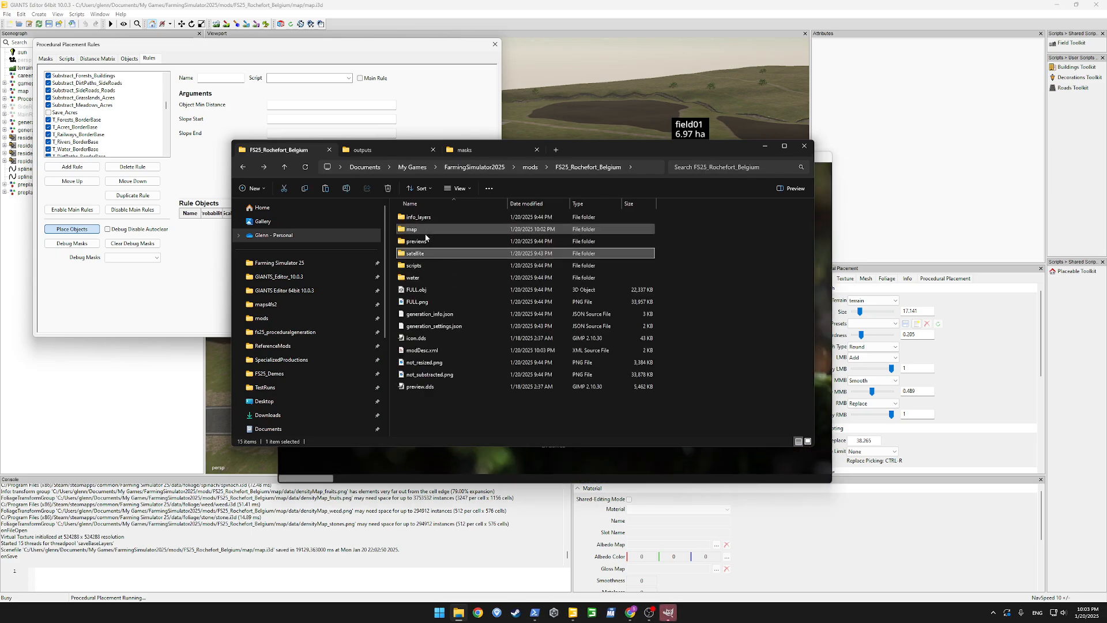
{"action": "double_click", "coordinate": [427, 240]}
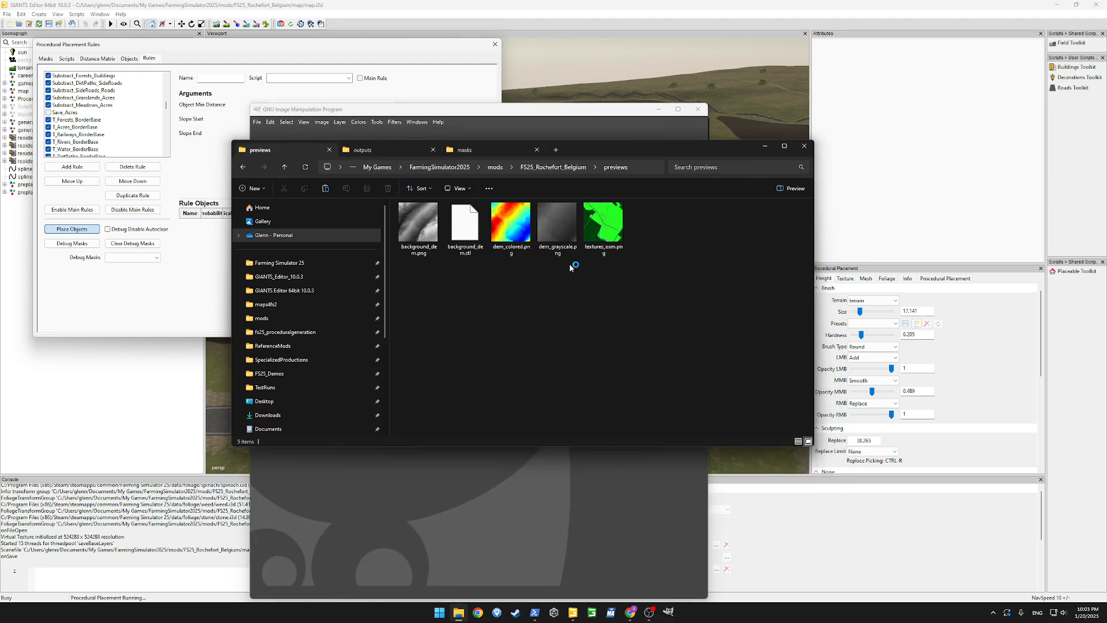
{"action": "left_click_drag", "start_coordinate": [613, 148], "coordinate": [543, 435]}
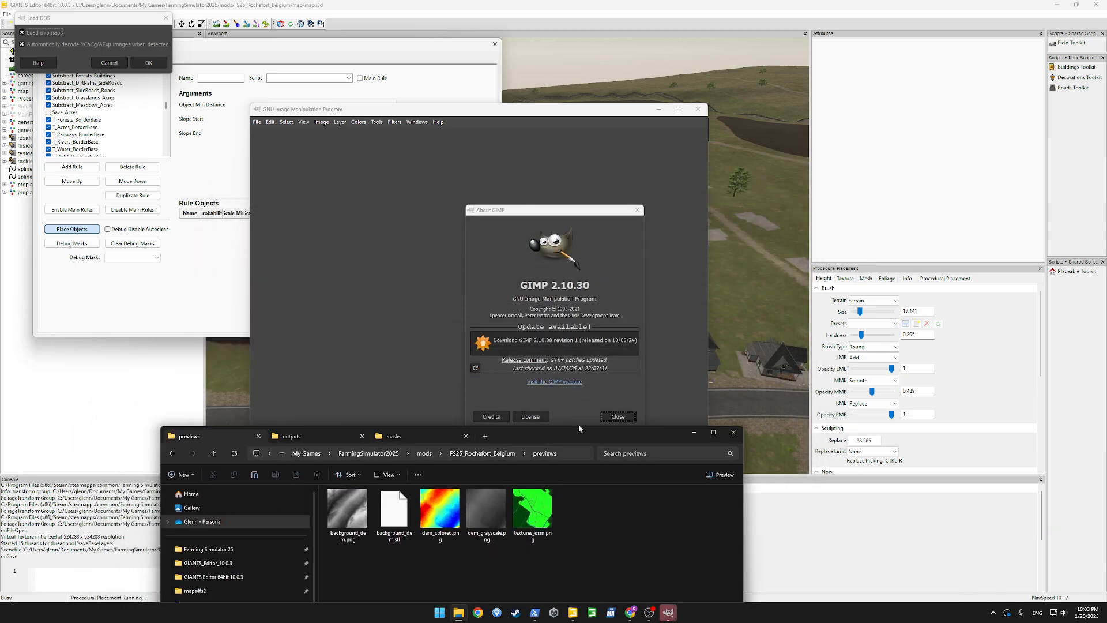
Dismiss the About GIMP window and load overview.dds without its mipmaps
{"action": "left_click", "coordinate": [618, 416]}
{"action": "left_click", "coordinate": [33, 33]}
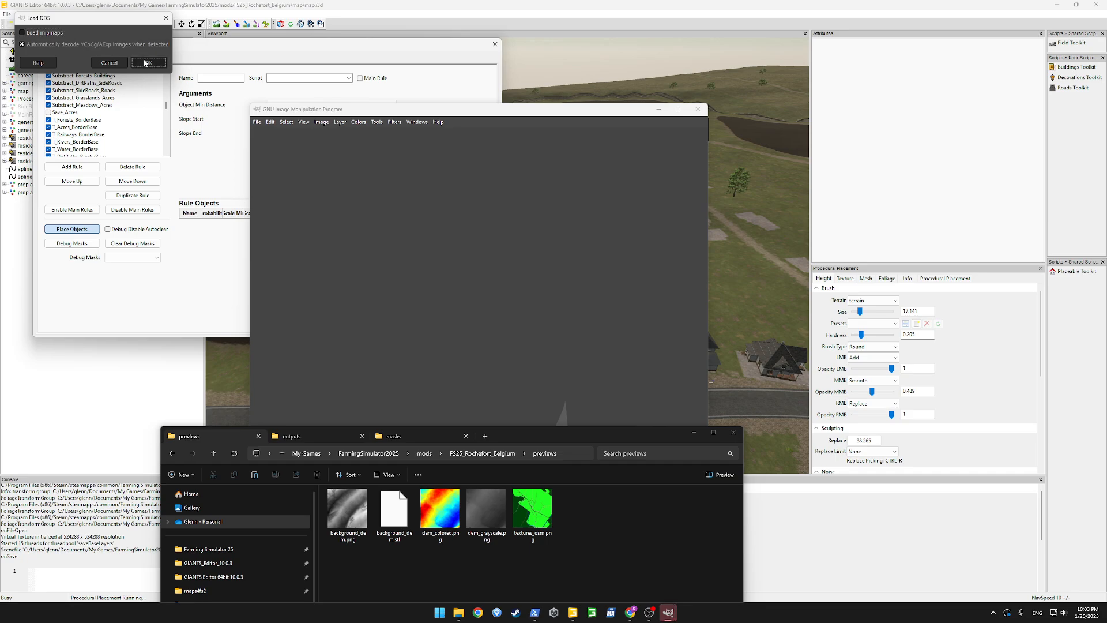
{"action": "left_click", "coordinate": [146, 63]}
Add textures_osm.png from the previews folder as a new layer in the overview image and maximize the image window
{"action": "left_click", "coordinate": [735, 508]}
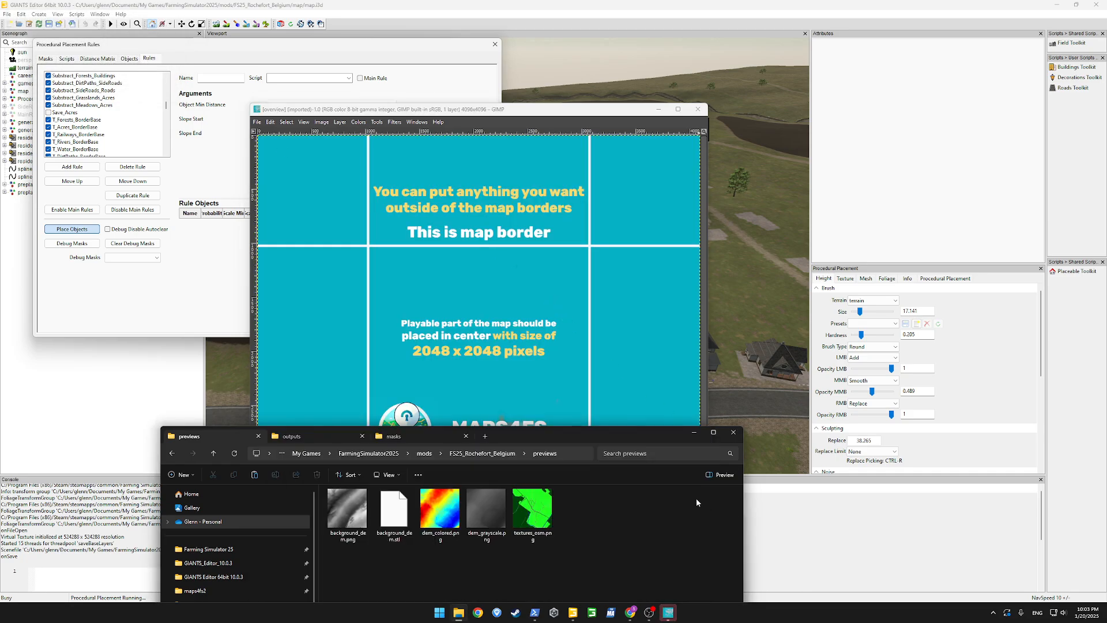
{"action": "left_click", "coordinate": [529, 517]}
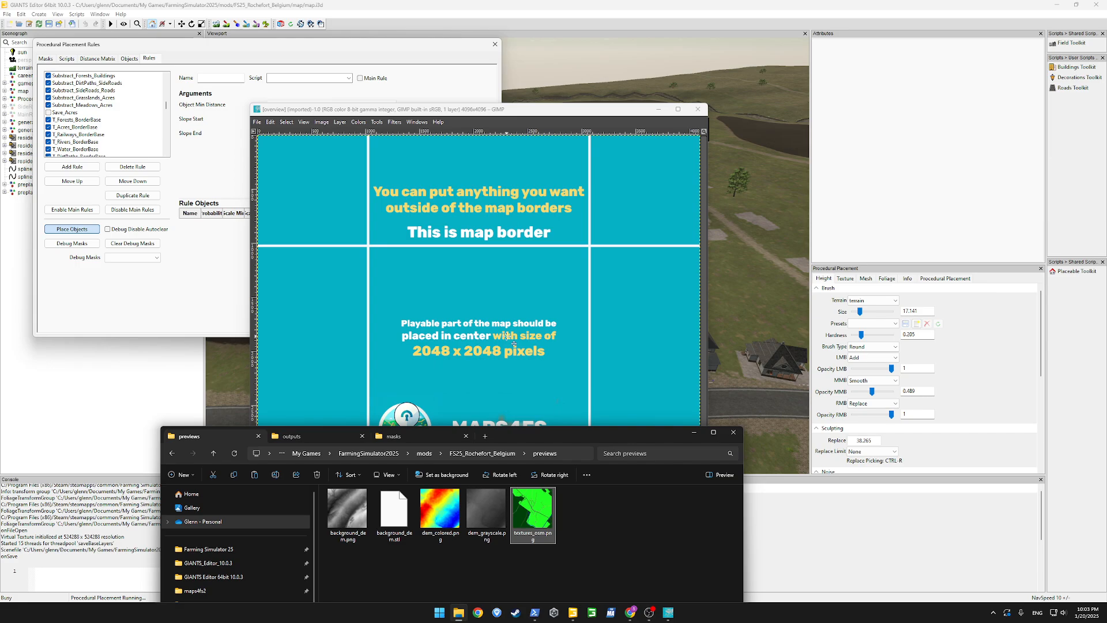
{"action": "left_click_drag", "start_coordinate": [489, 334], "coordinate": [484, 333]}
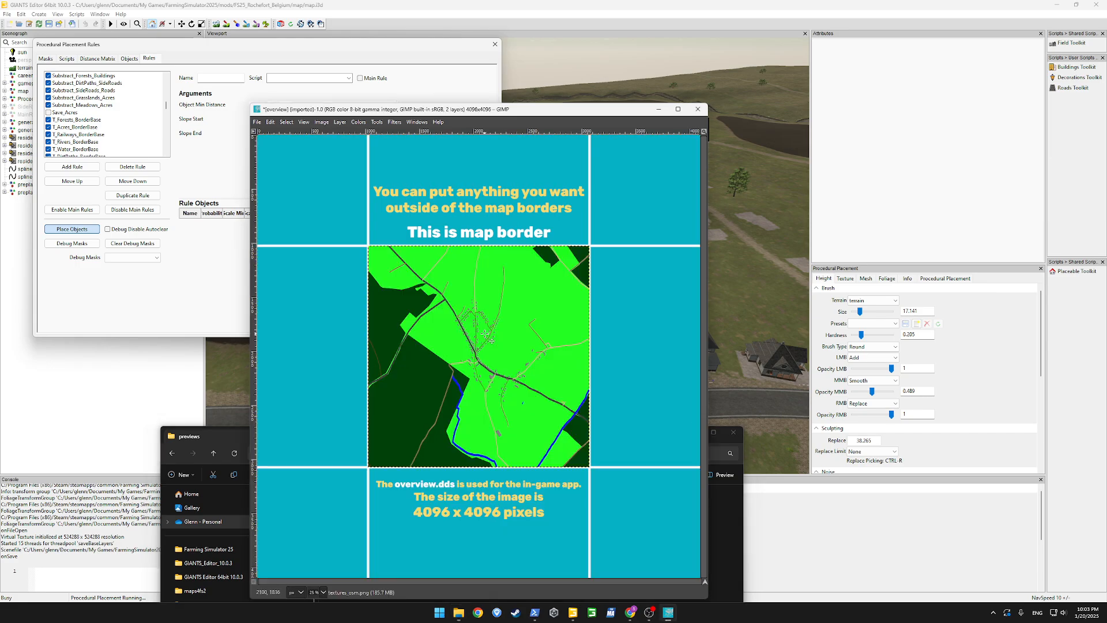
{"action": "double_click", "coordinate": [580, 109]}
{"action": "scroll", "coordinate": [758, 344], "scroll_direction": "down", "scroll_amount": 1, "text": "ctrl"}
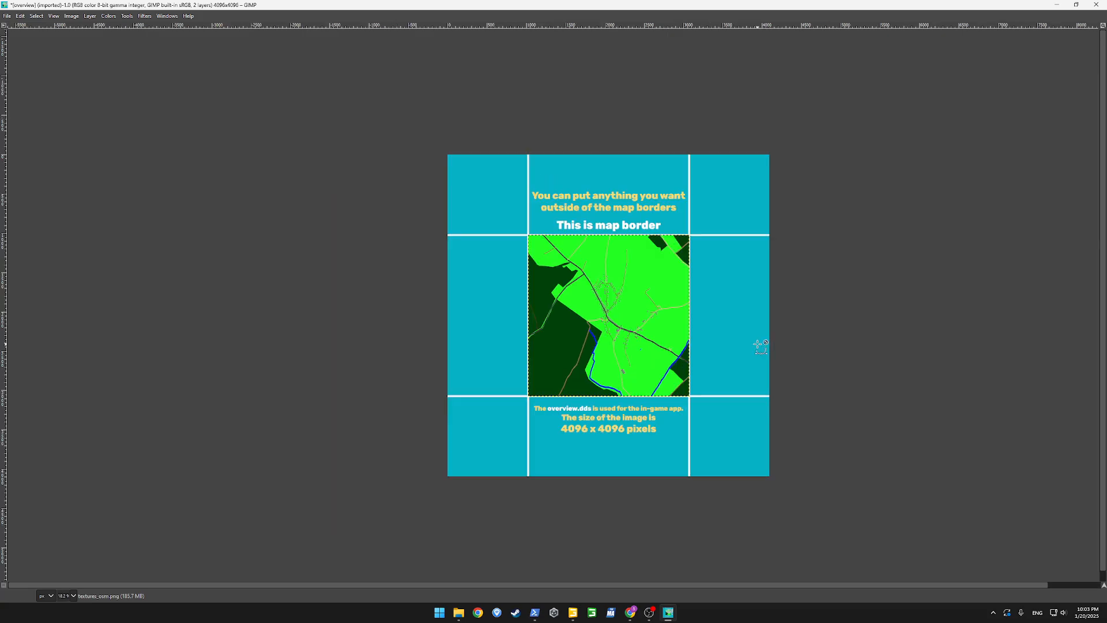
Set the foreground color to olive 707510 and fill the overview.dds layer with it
{"action": "key", "text": "ctrl+l"}
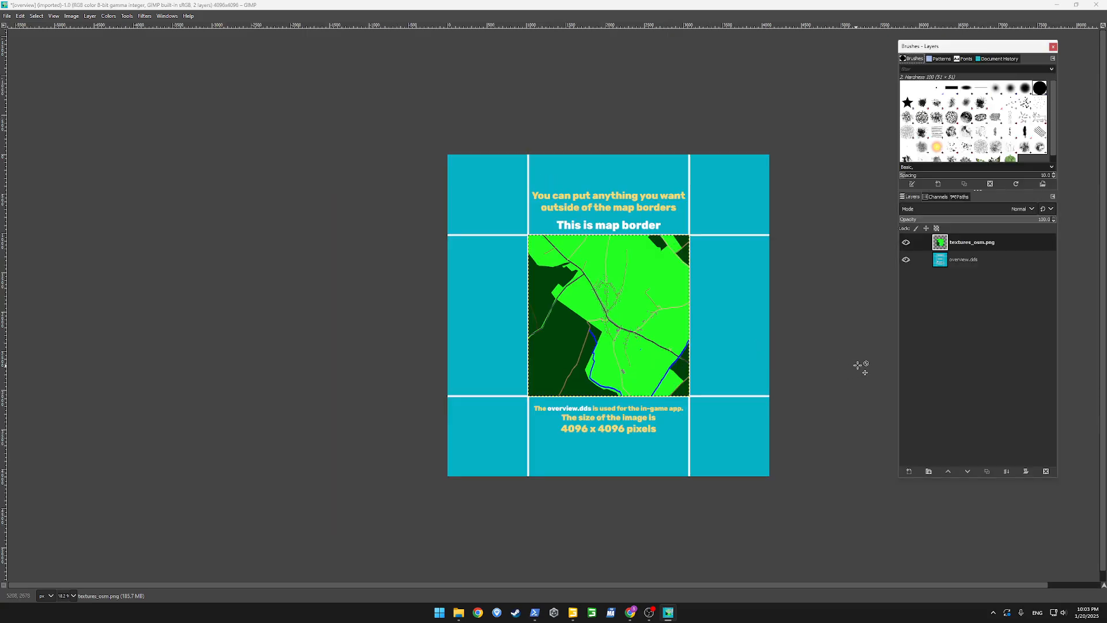
{"action": "left_click", "coordinate": [949, 263]}
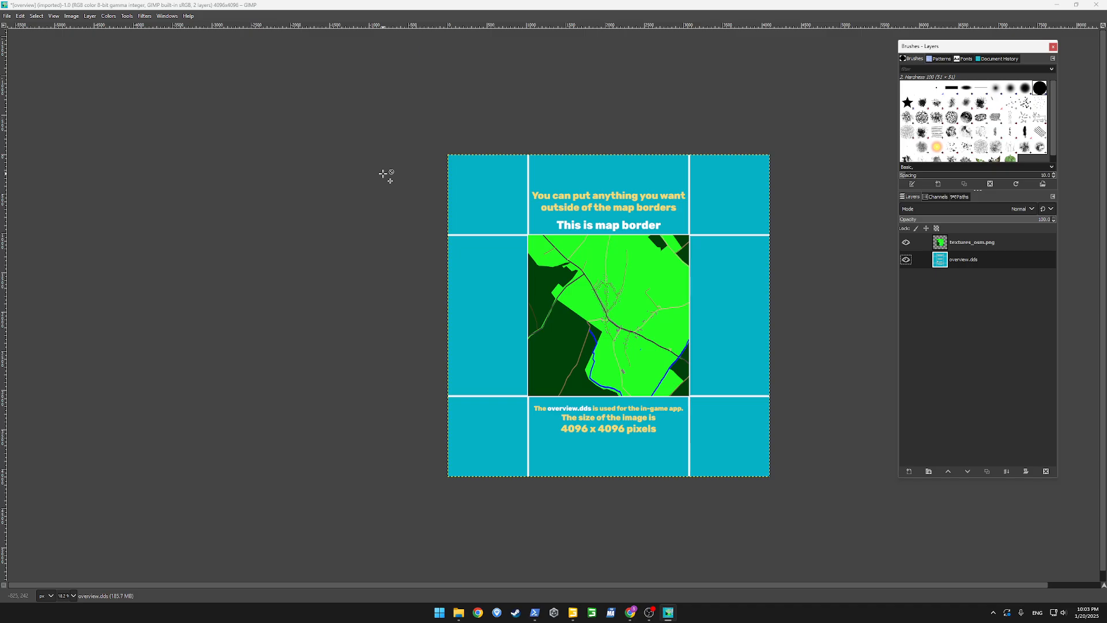
{"action": "key", "text": "ctrl+b"}
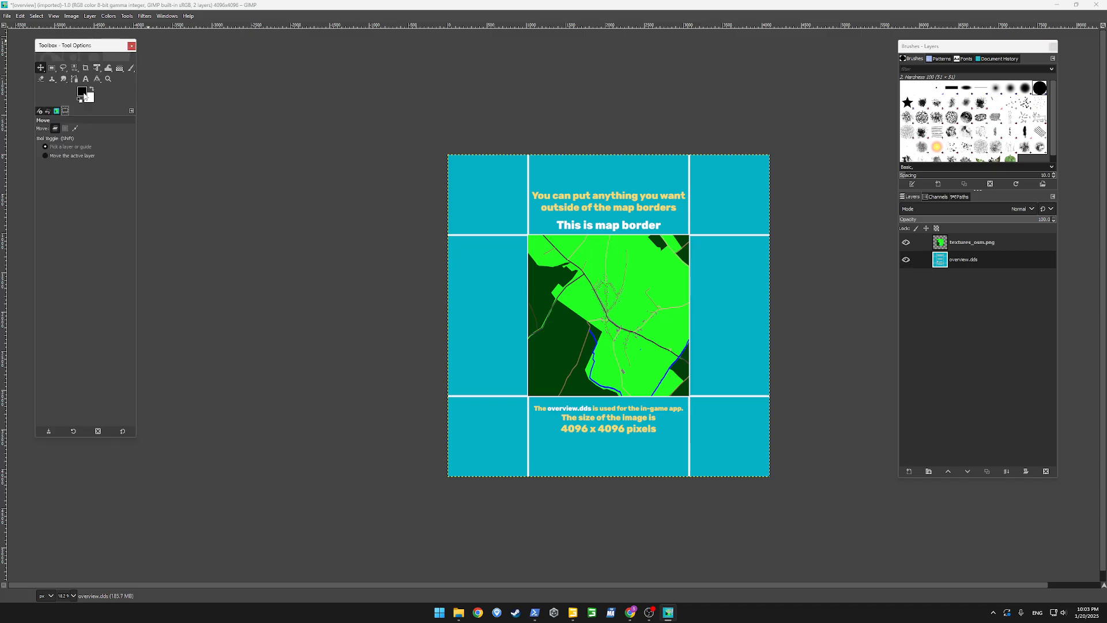
{"action": "left_click", "coordinate": [82, 91]}
{"action": "mouse_move", "coordinate": [82, 91]}
{"action": "left_mouse_down"}
{"action": "mouse_move", "coordinate": [82, 101]}
{"action": "mouse_move", "coordinate": [65, 77]}
{"action": "left_mouse_up"}
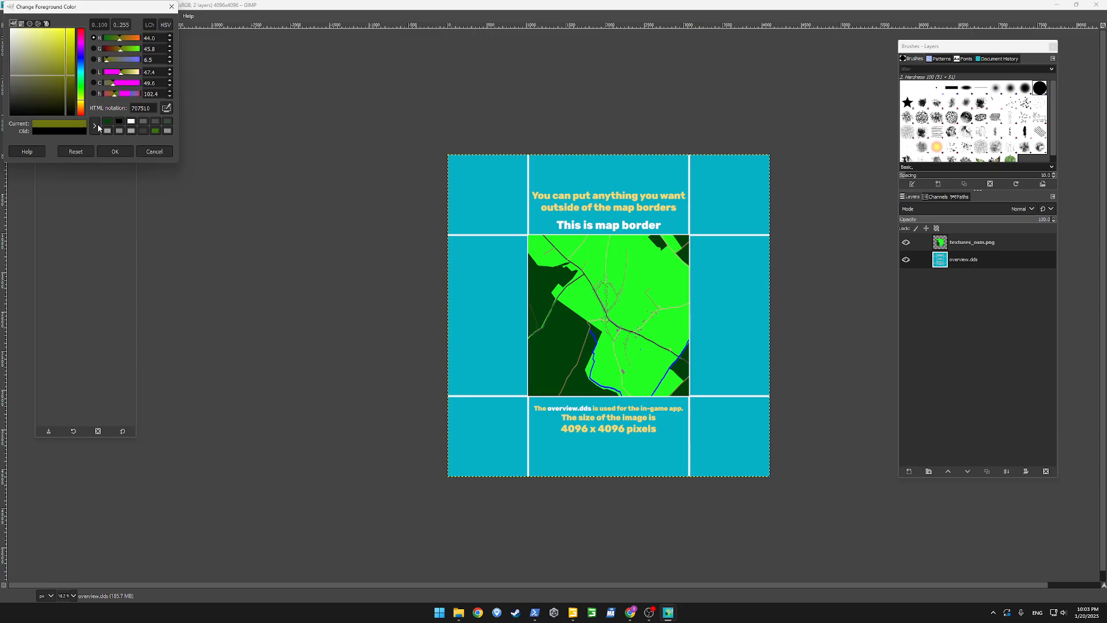
{"action": "left_click", "coordinate": [115, 152]}
{"action": "left_click", "coordinate": [19, 16]}
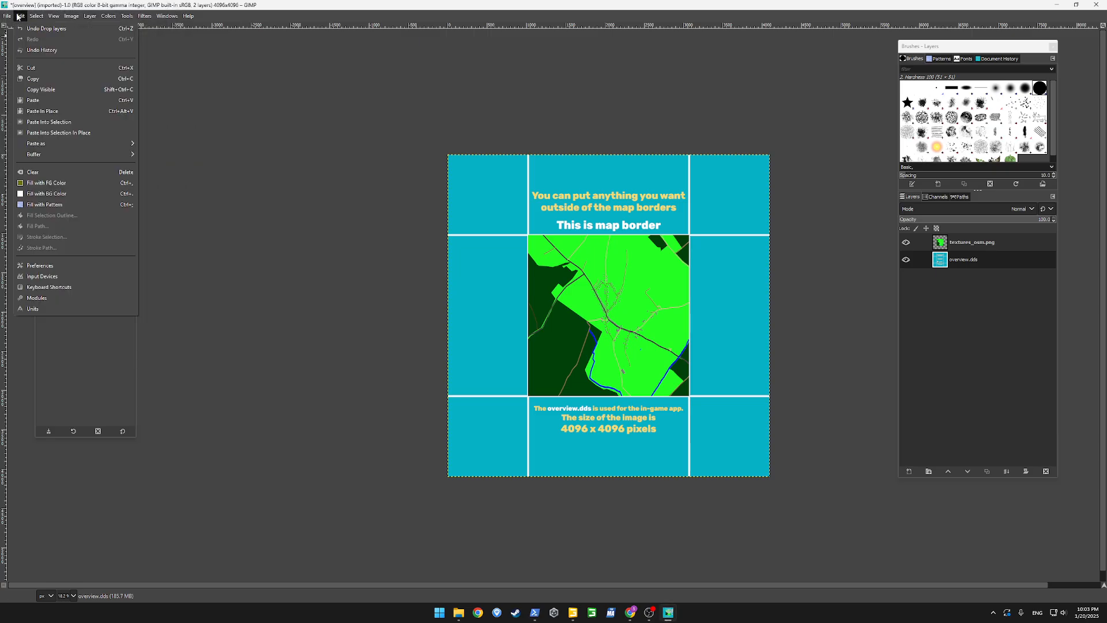
{"action": "left_click", "coordinate": [60, 182]}
Set the foreground color to dark brown and add the text "Rochefort, Belgium" above the map picture with the Text tool
{"action": "scroll", "coordinate": [631, 247], "scroll_direction": "up", "scroll_amount": 2, "text": "ctrl"}
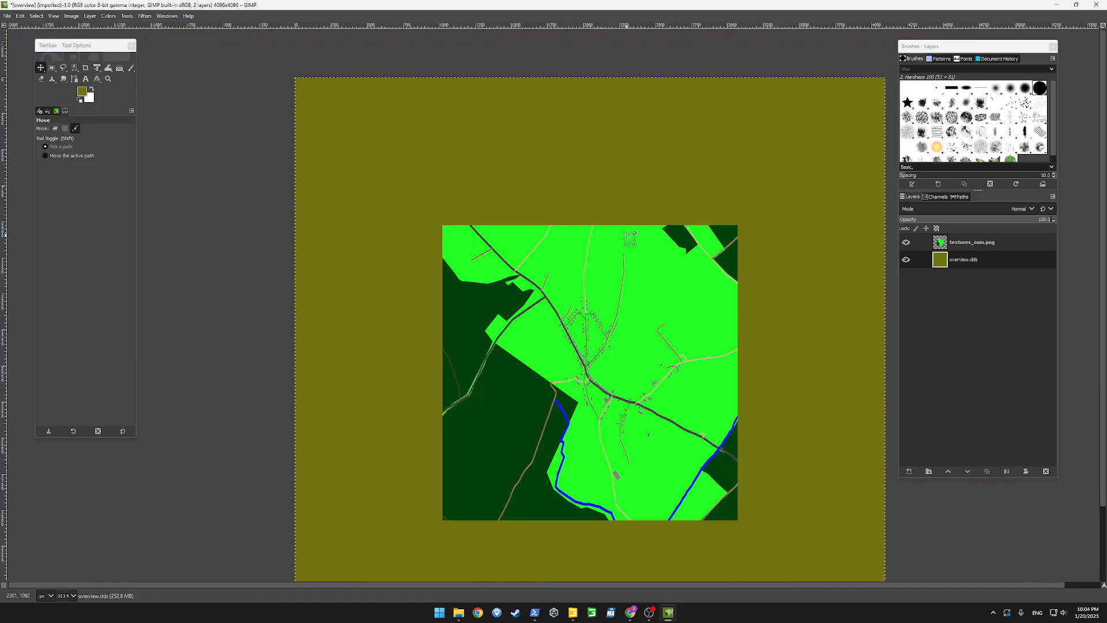
{"action": "left_click", "coordinate": [86, 79]}
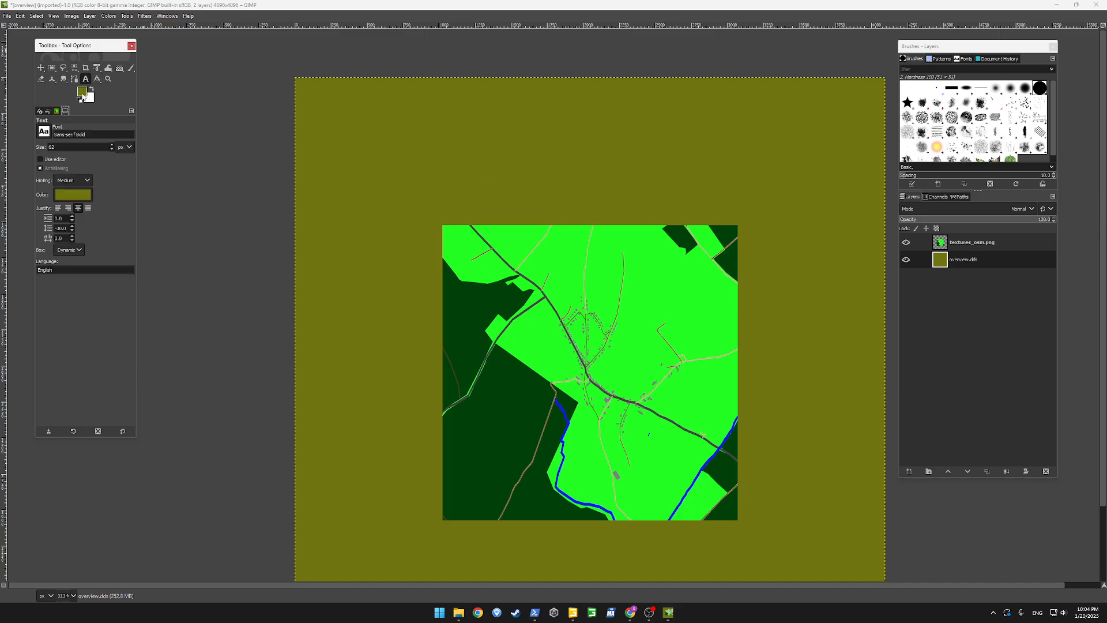
{"action": "left_click", "coordinate": [83, 92]}
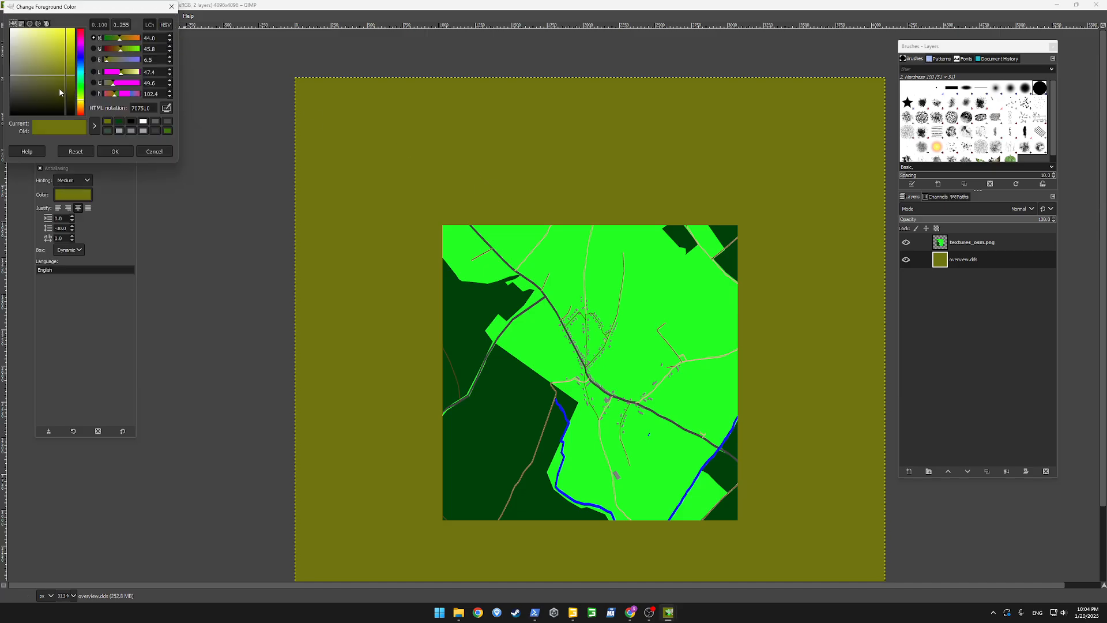
{"action": "mouse_move", "coordinate": [60, 92]}
{"action": "left_mouse_down"}
{"action": "mouse_move", "coordinate": [54, 99]}
{"action": "mouse_move", "coordinate": [83, 107]}
{"action": "left_mouse_up"}
{"action": "left_click", "coordinate": [115, 151]}
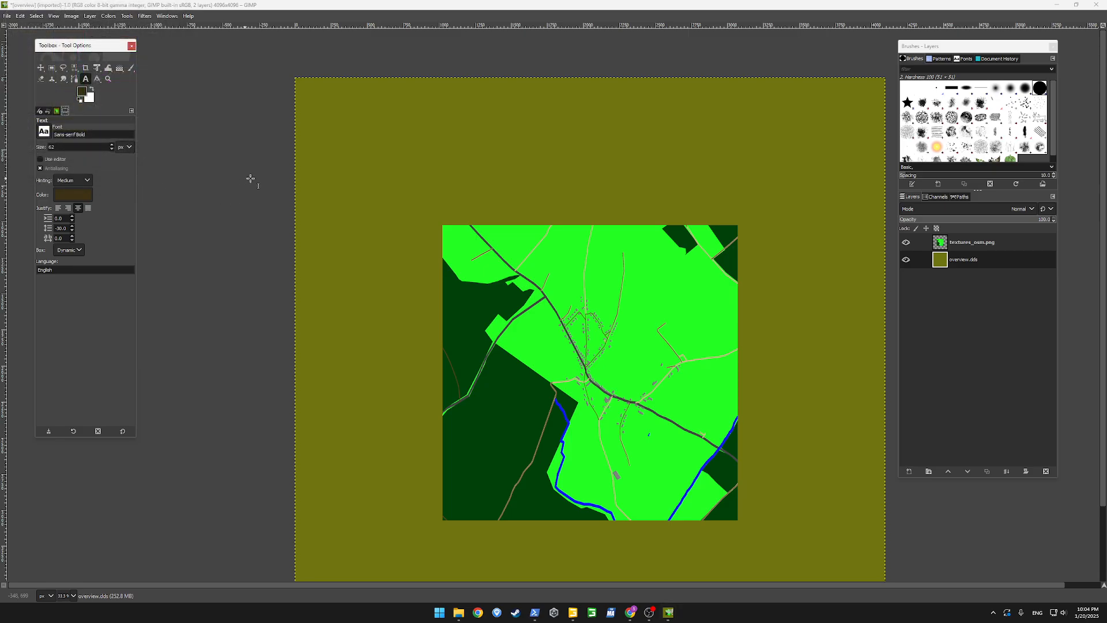
{"action": "left_click", "coordinate": [493, 161]}
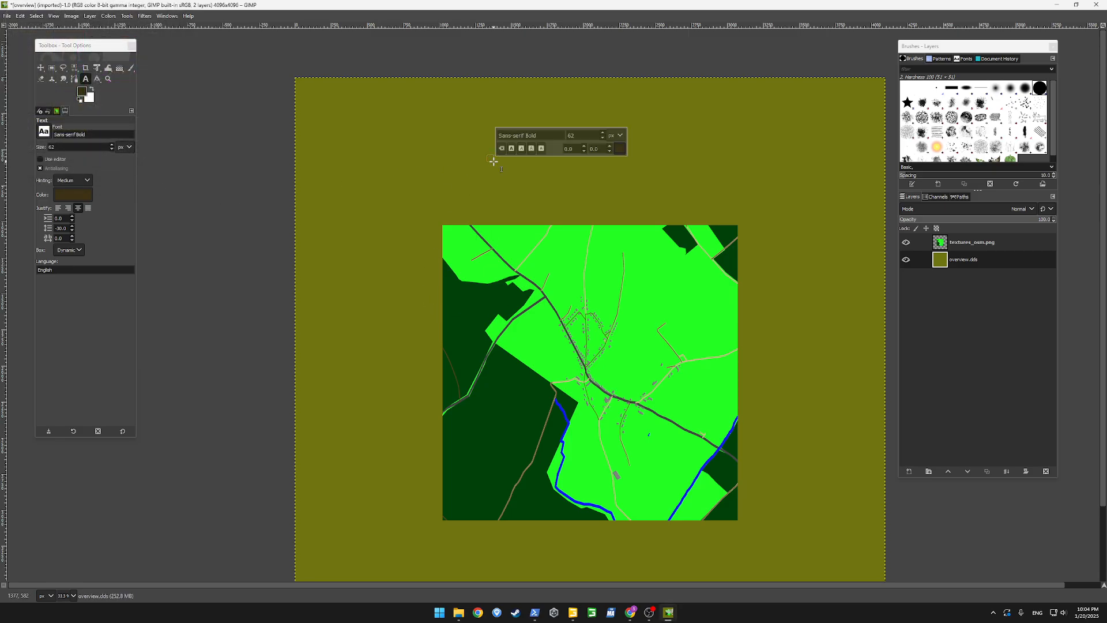
{"action": "type", "text": "Rochefor"}
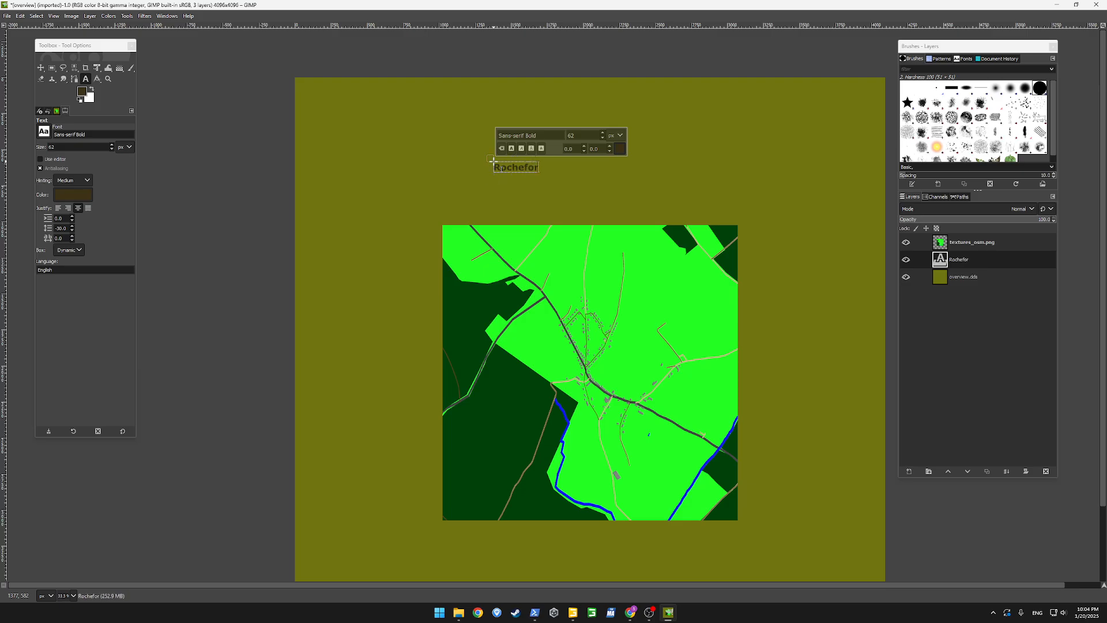
{"action": "type", "text": "t, Belgium"}
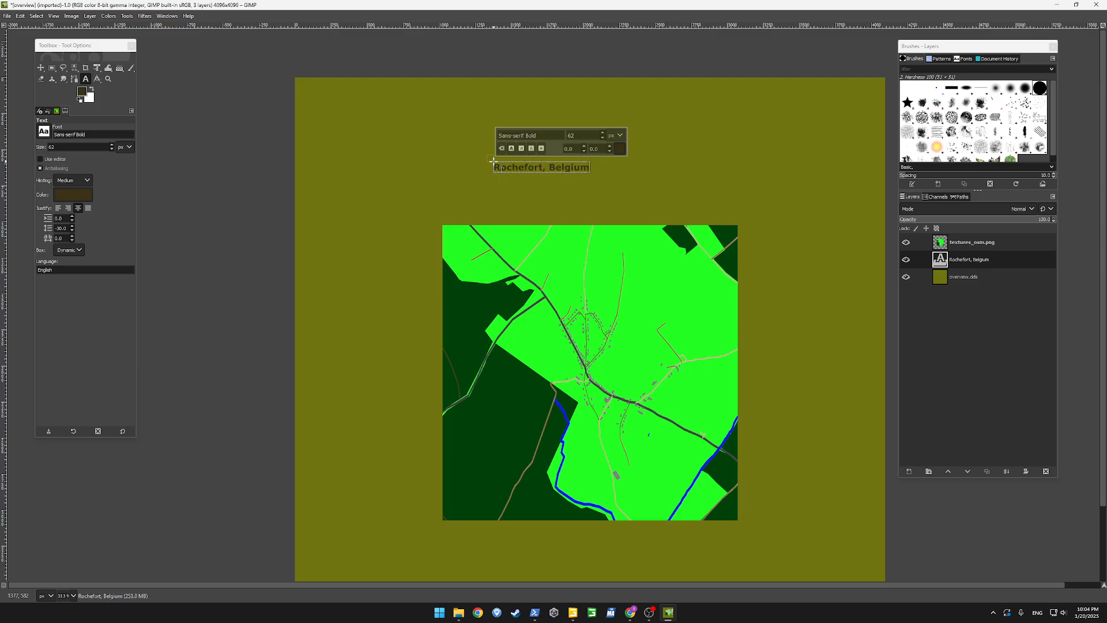
{"action": "key", "text": "alt+Tab"}
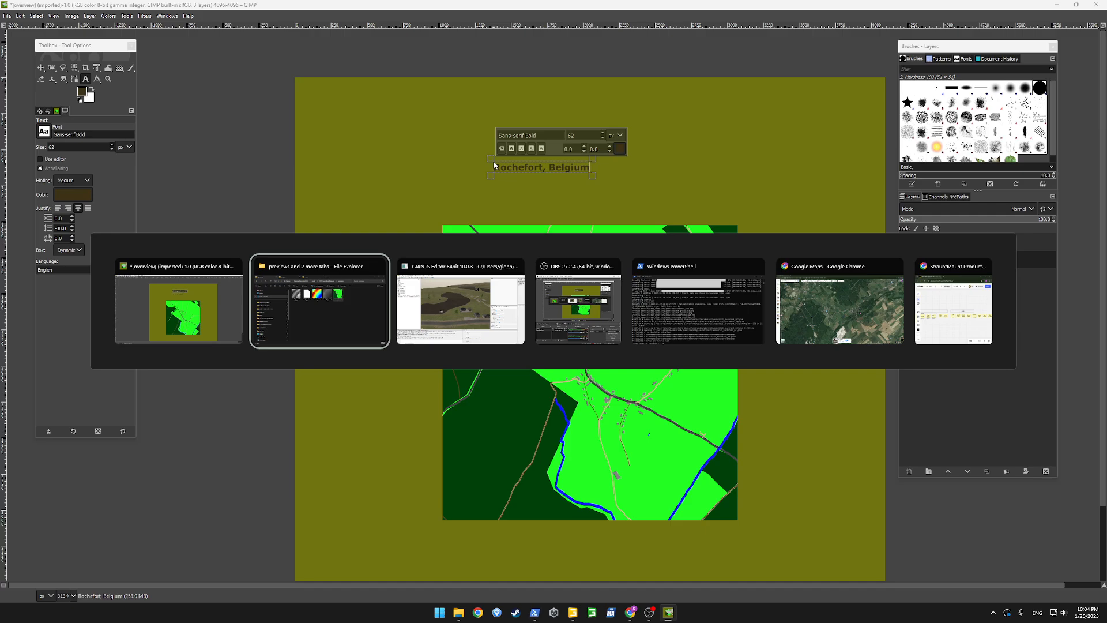
{"action": "key", "text": "alt+Tab"}
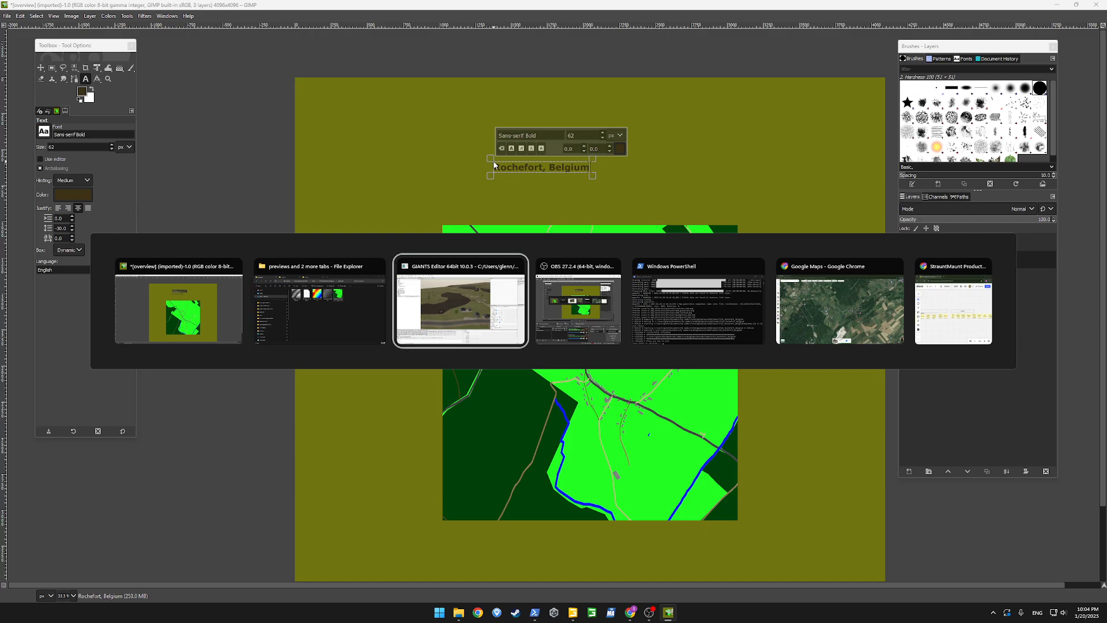
{"action": "key", "text": "alt+shift+Tab"}
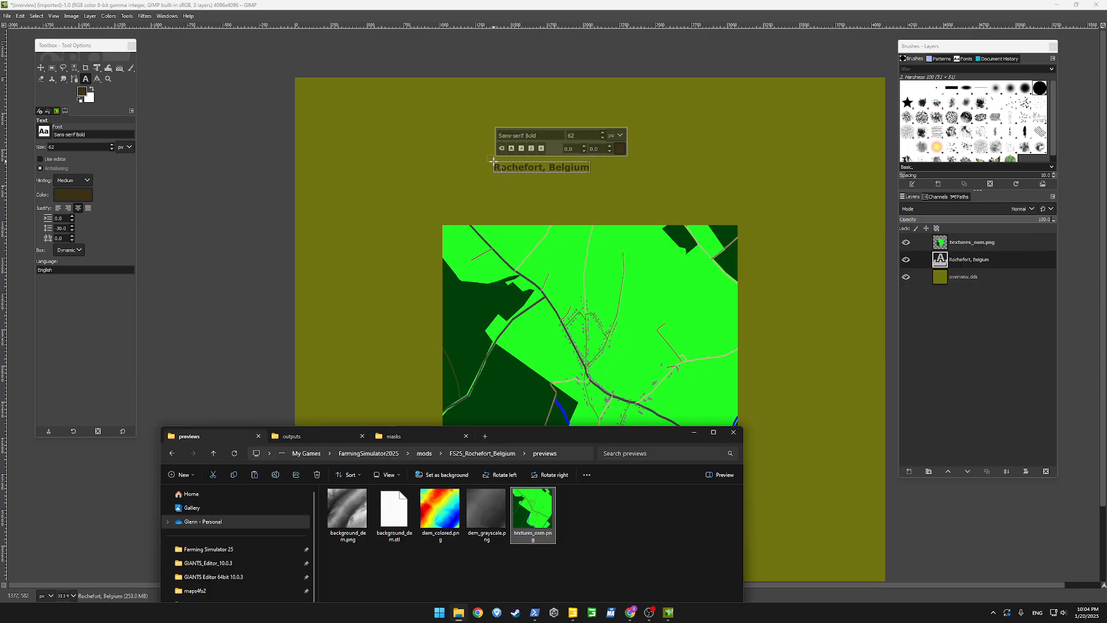
{"action": "key", "text": "alt+Tab"}
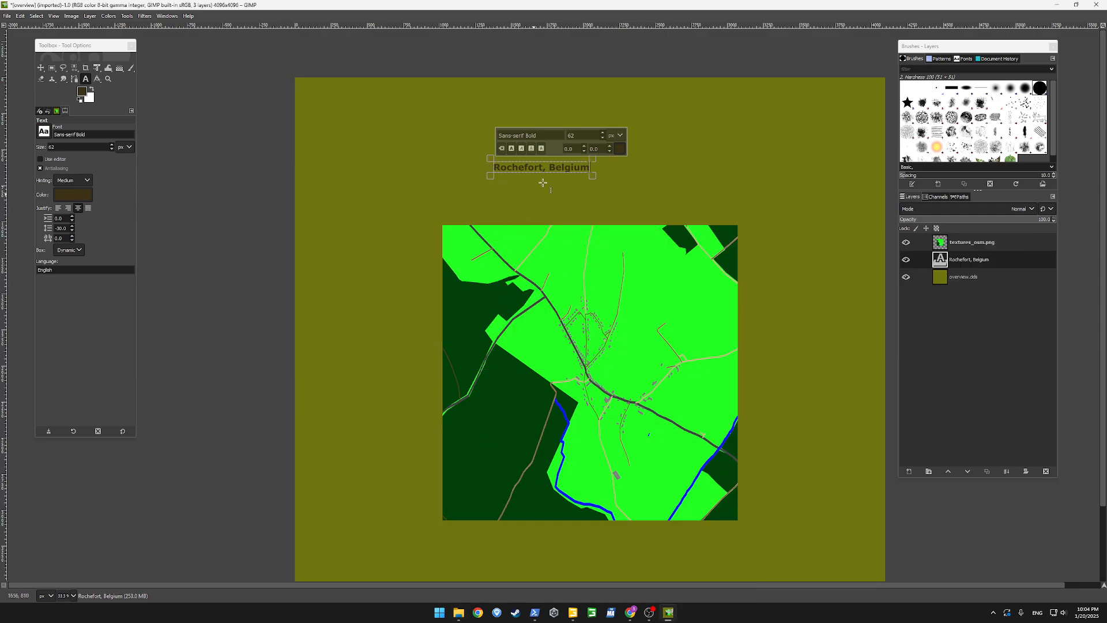
Enlarge the "Rochefort, Belgium" text to 168 px and move it centered just above the map picture's upper edge
{"action": "triple_click", "coordinate": [571, 165]}
{"action": "left_click", "coordinate": [601, 132]}
{"action": "scroll", "coordinate": [601, 132], "scroll_direction": "up", "scroll_amount": 12}
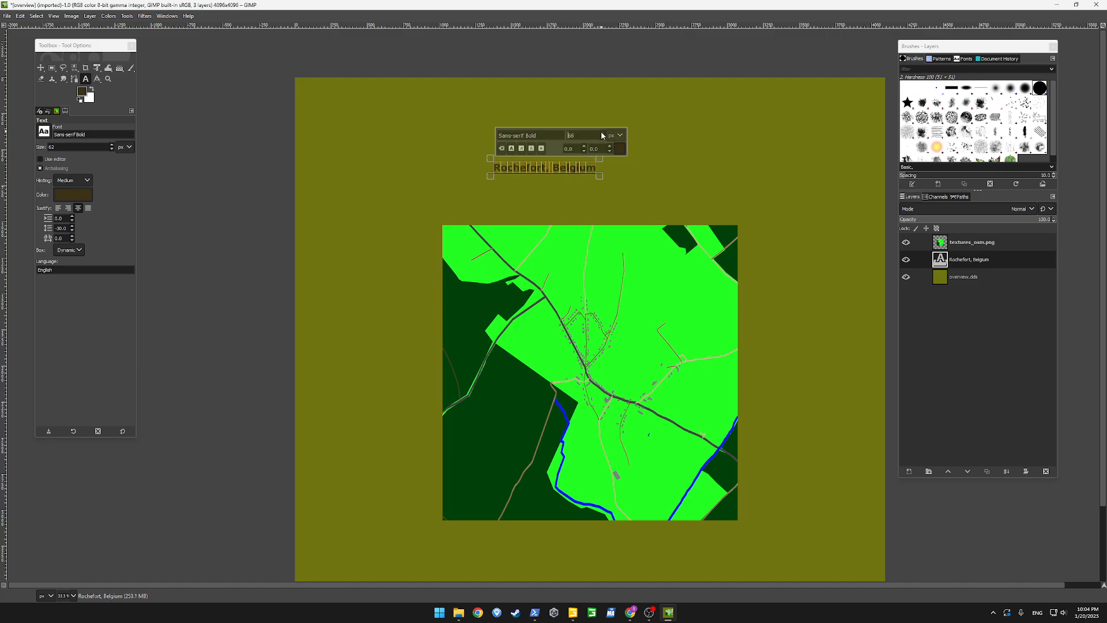
{"action": "scroll", "coordinate": [604, 135], "scroll_direction": "up", "scroll_amount": 20}
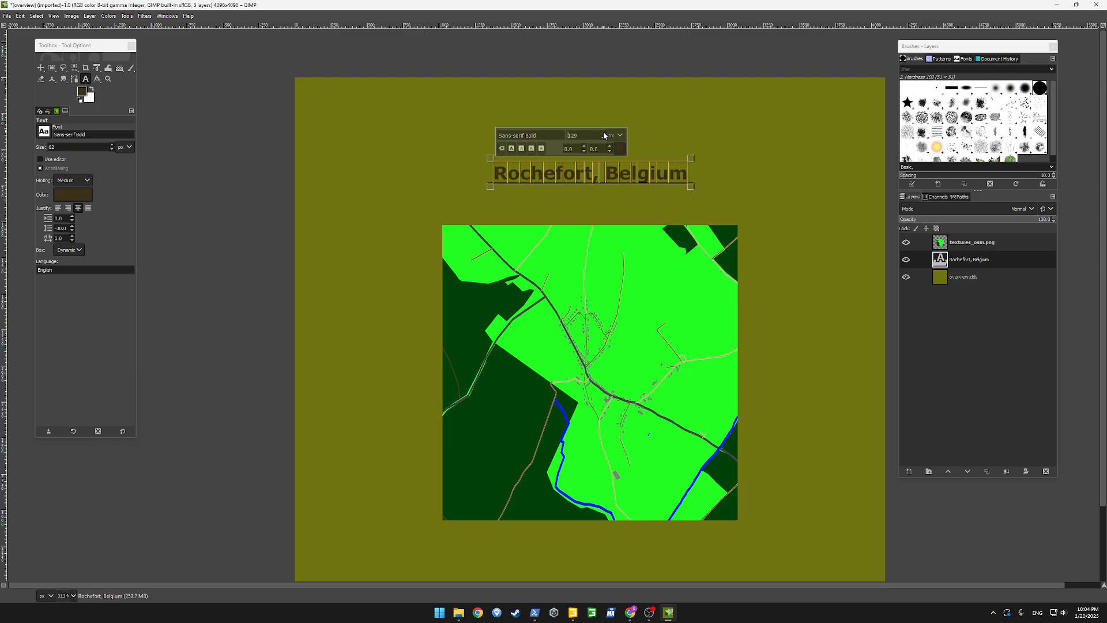
{"action": "left_click", "coordinate": [40, 68]}
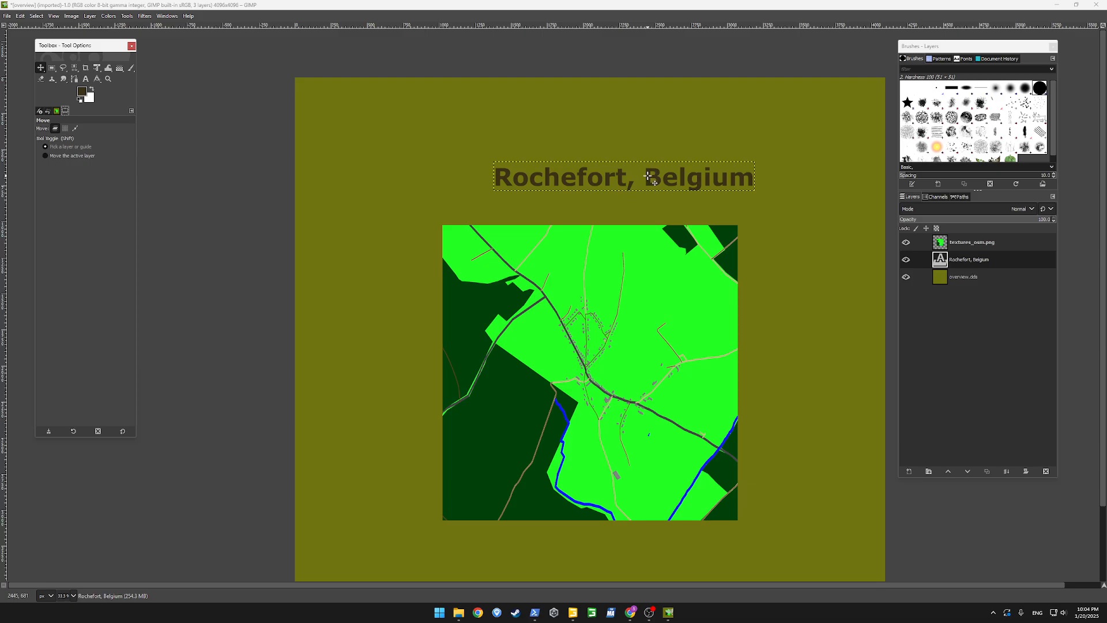
{"action": "left_click_drag", "start_coordinate": [647, 178], "coordinate": [614, 206]}
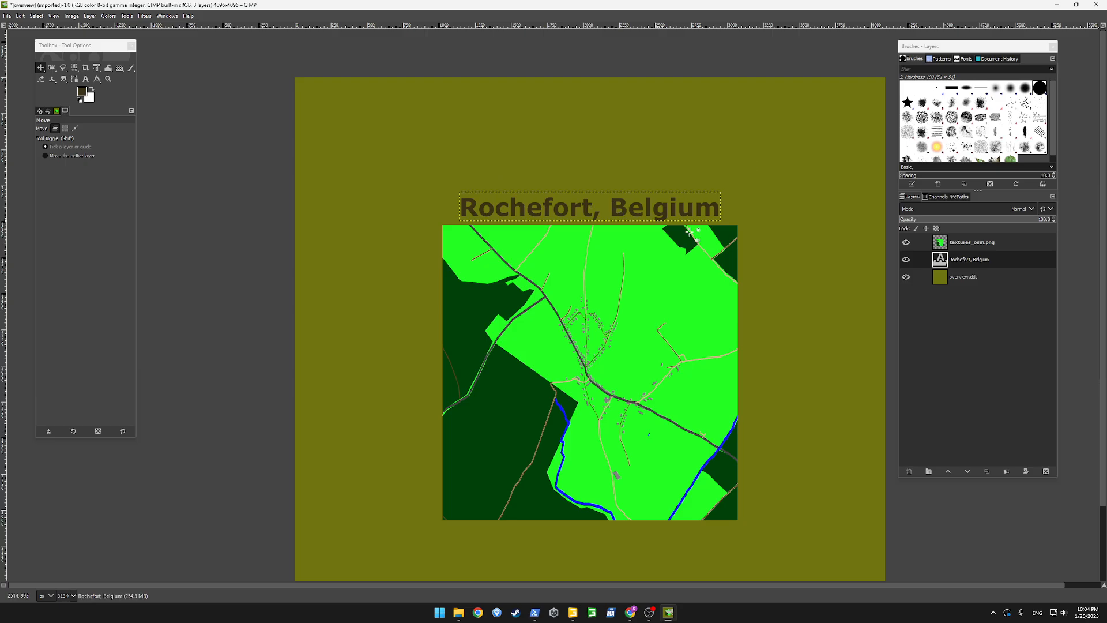
{"action": "left_click", "coordinate": [7, 17]}
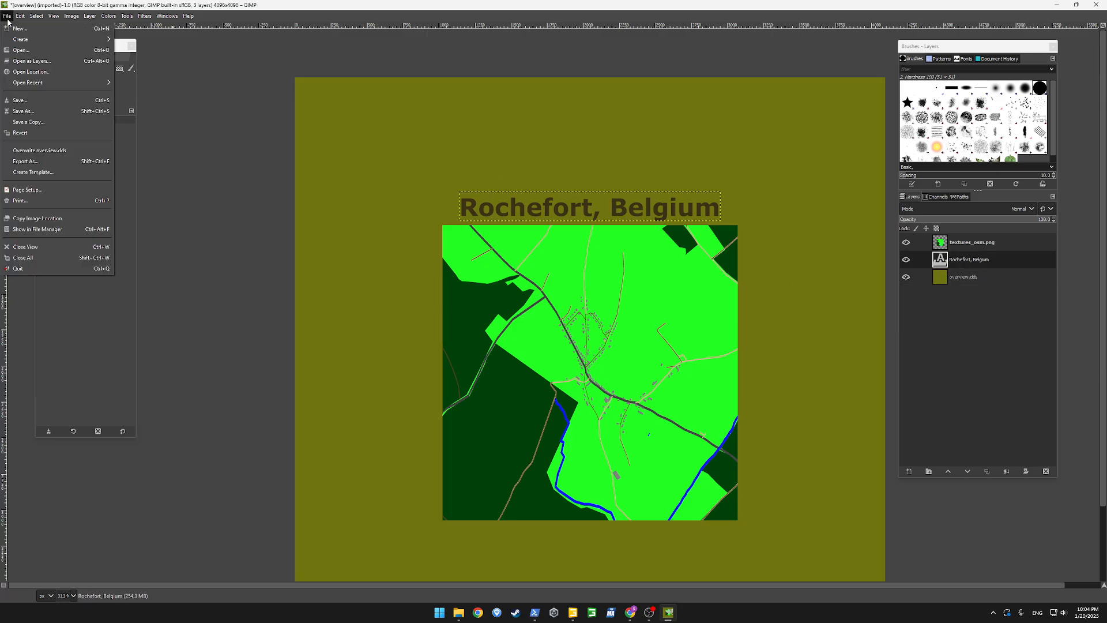
{"action": "left_click", "coordinate": [26, 161]}
{"action": "left_click", "coordinate": [655, 348]}
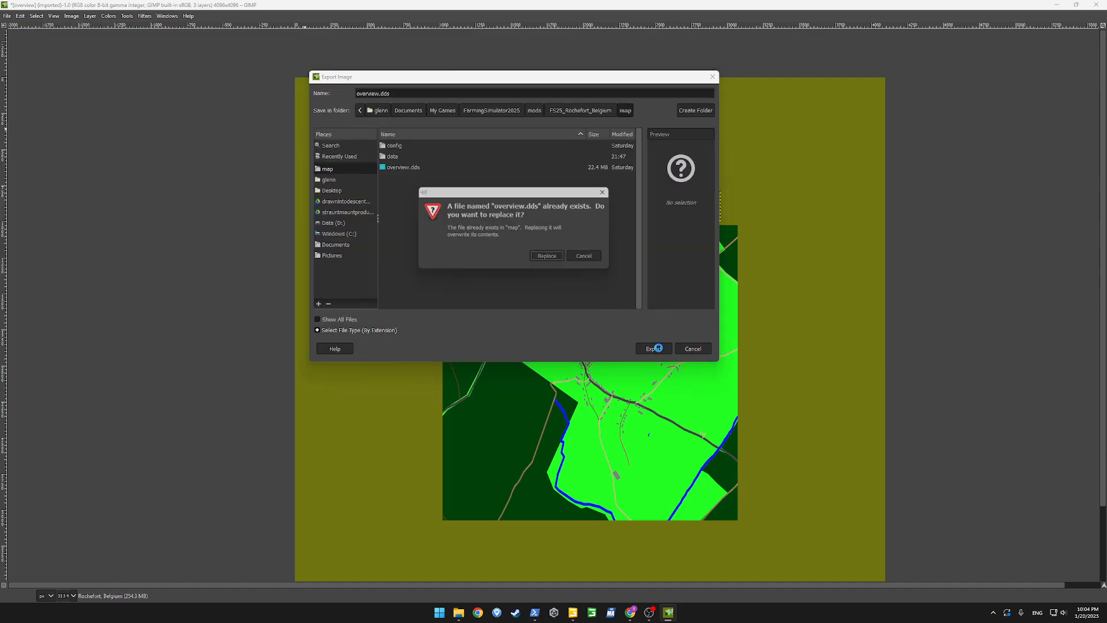
{"action": "left_click", "coordinate": [551, 259]}
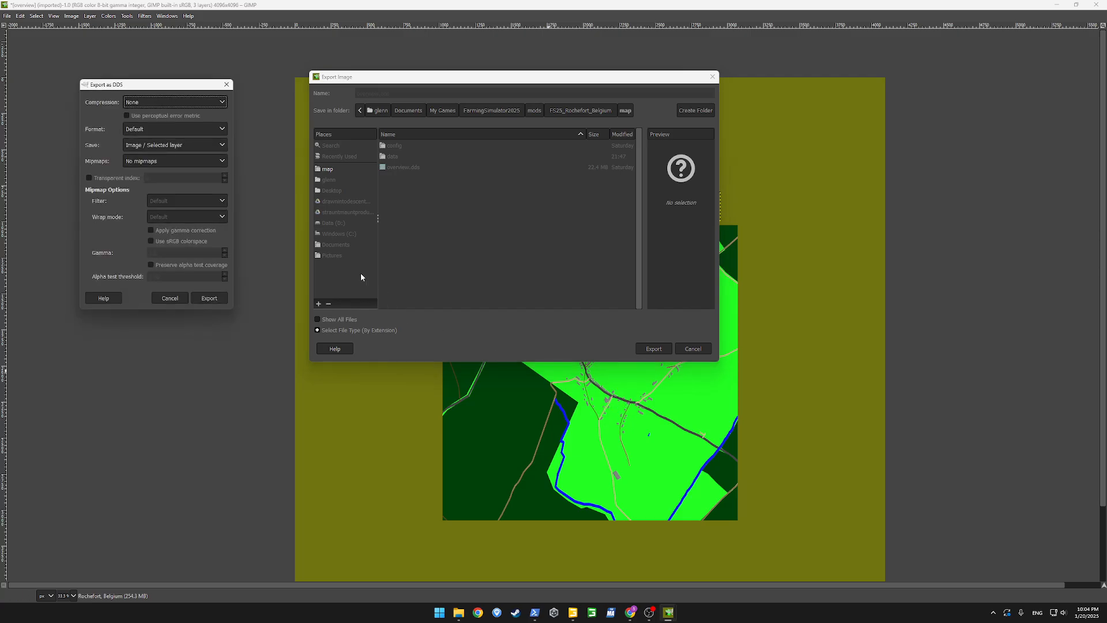
{"action": "left_click", "coordinate": [205, 298]}
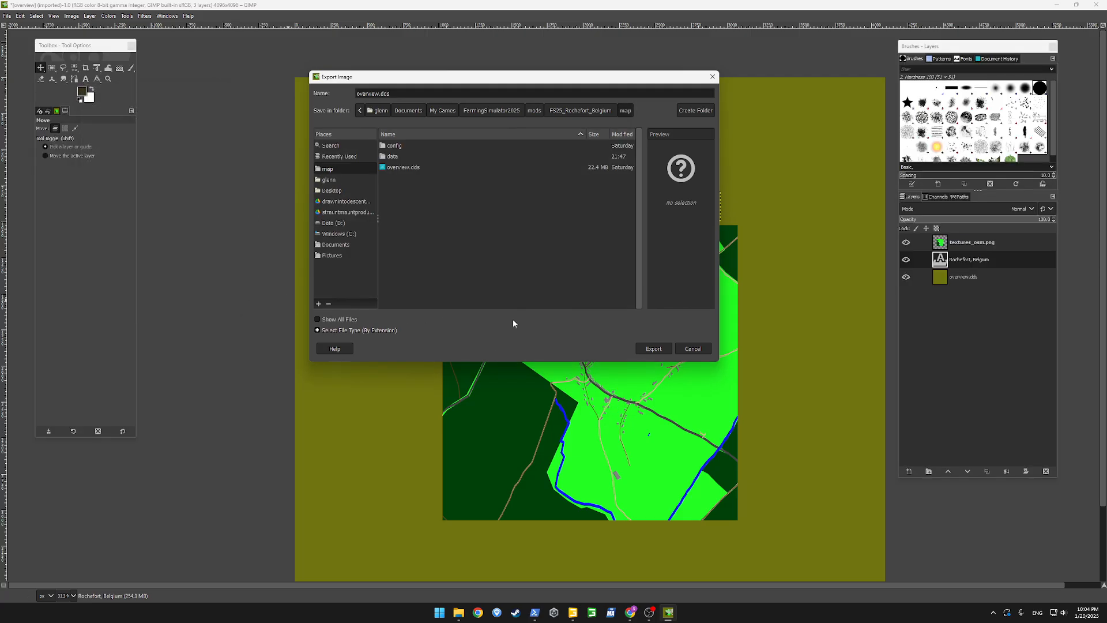
{"action": "left_click", "coordinate": [692, 348]}
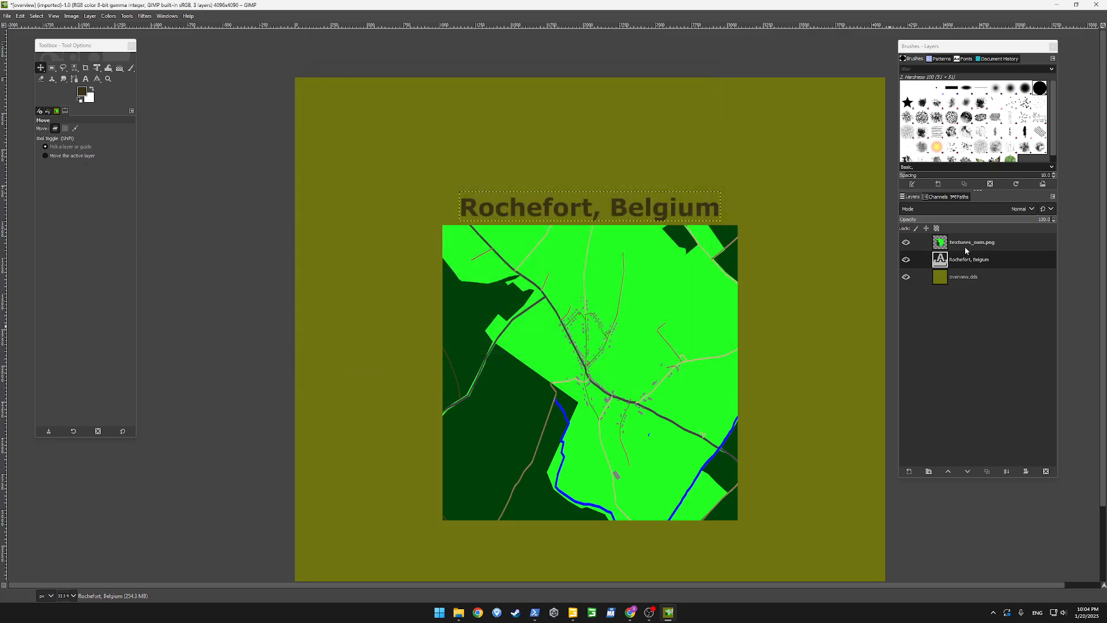
Merge the textures_osm.png layer and the "Rochefort, Belgium" text layer down into the overview.dds layer
{"action": "right_click", "coordinate": [966, 249]}
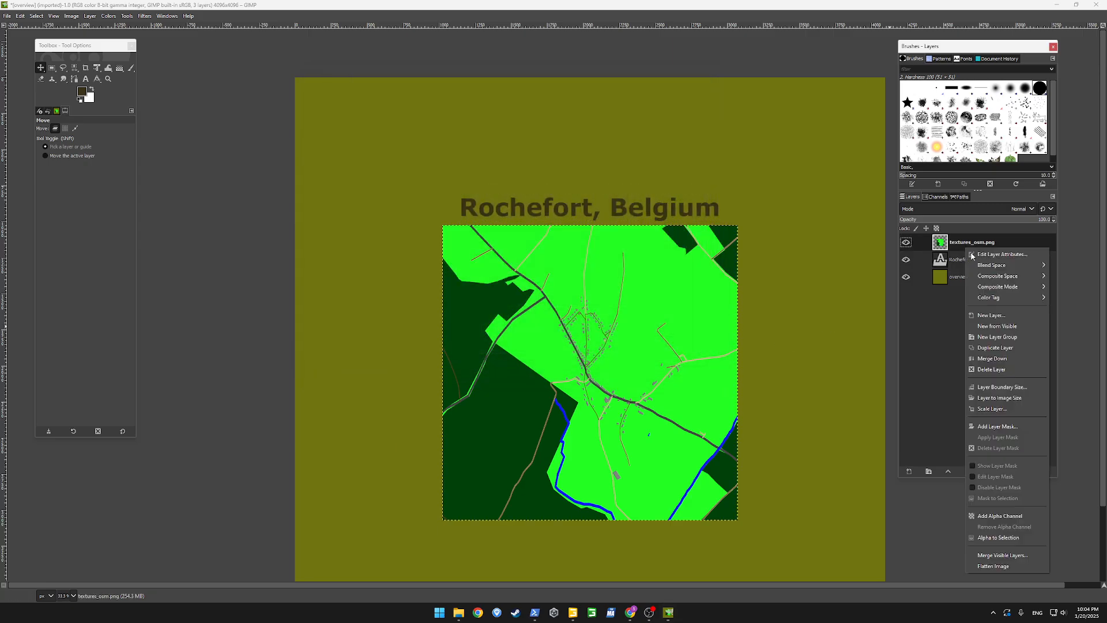
{"action": "left_click", "coordinate": [1001, 360]}
{"action": "right_click", "coordinate": [968, 250]}
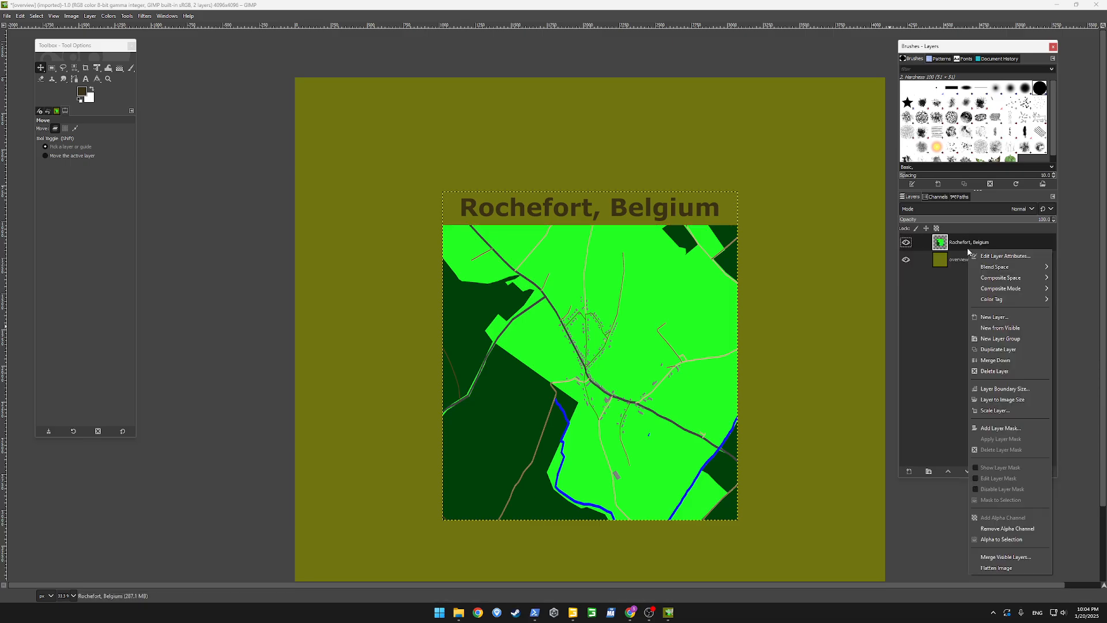
{"action": "left_click", "coordinate": [995, 360]}
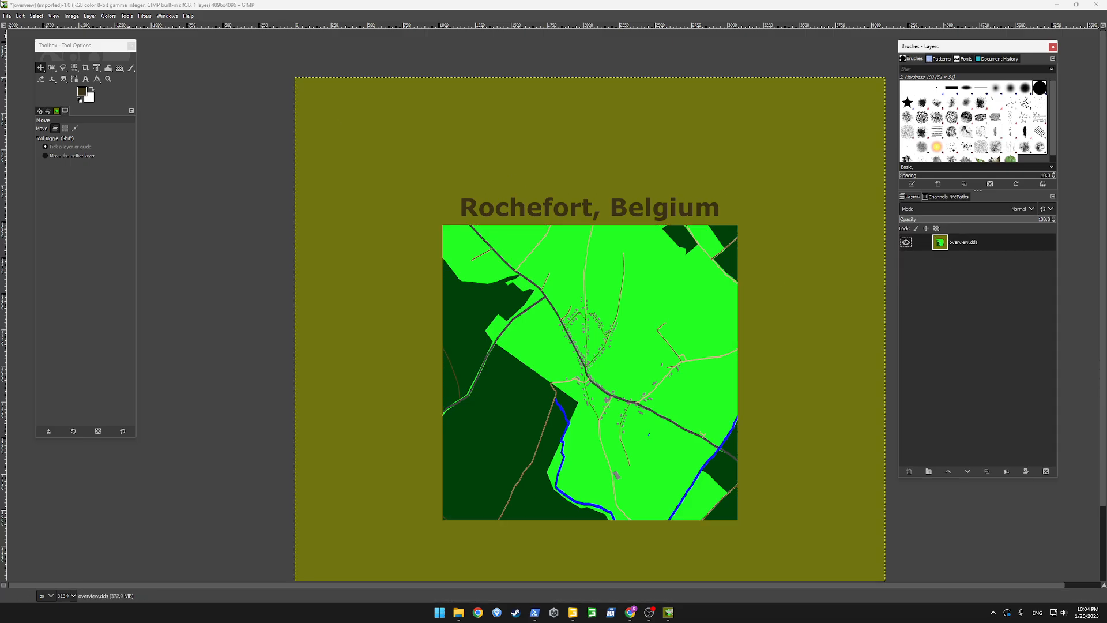
Export the merged image over the existing overview.dds in the map folder with BC1 / DXT1 compression and generated mipmaps
{"action": "left_click", "coordinate": [7, 16]}
{"action": "left_click", "coordinate": [65, 166]}
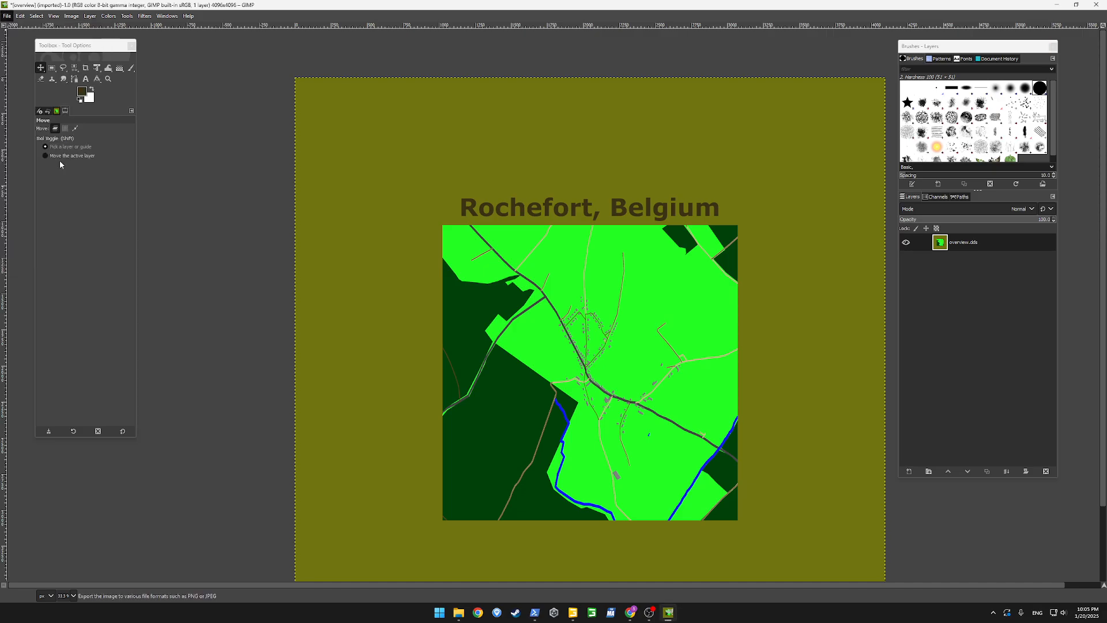
{"action": "left_click", "coordinate": [656, 348]}
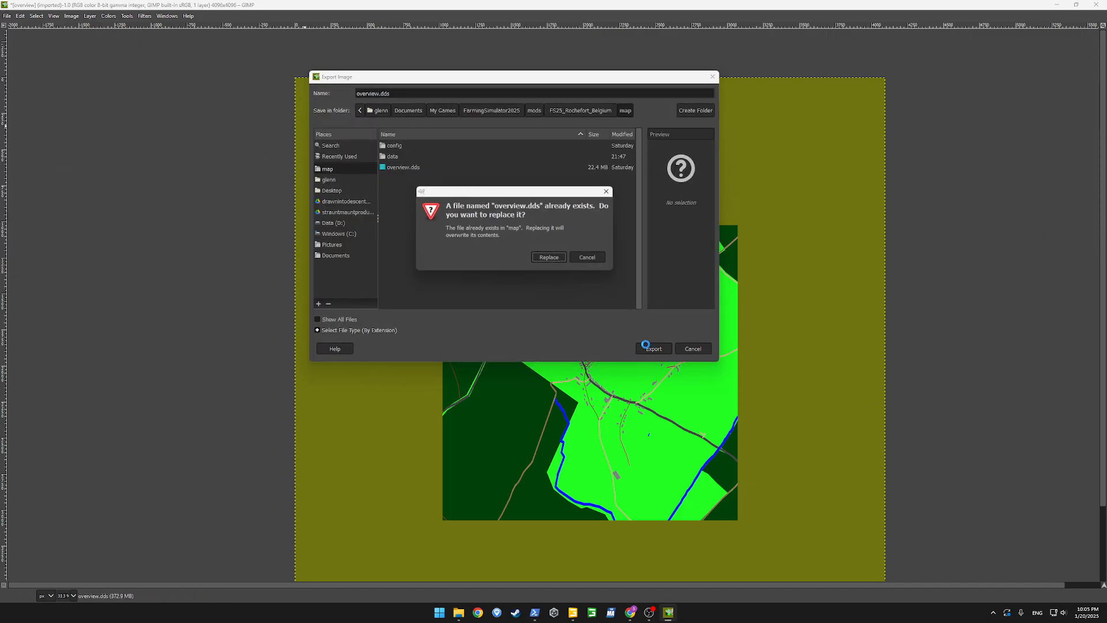
{"action": "left_click", "coordinate": [549, 258]}
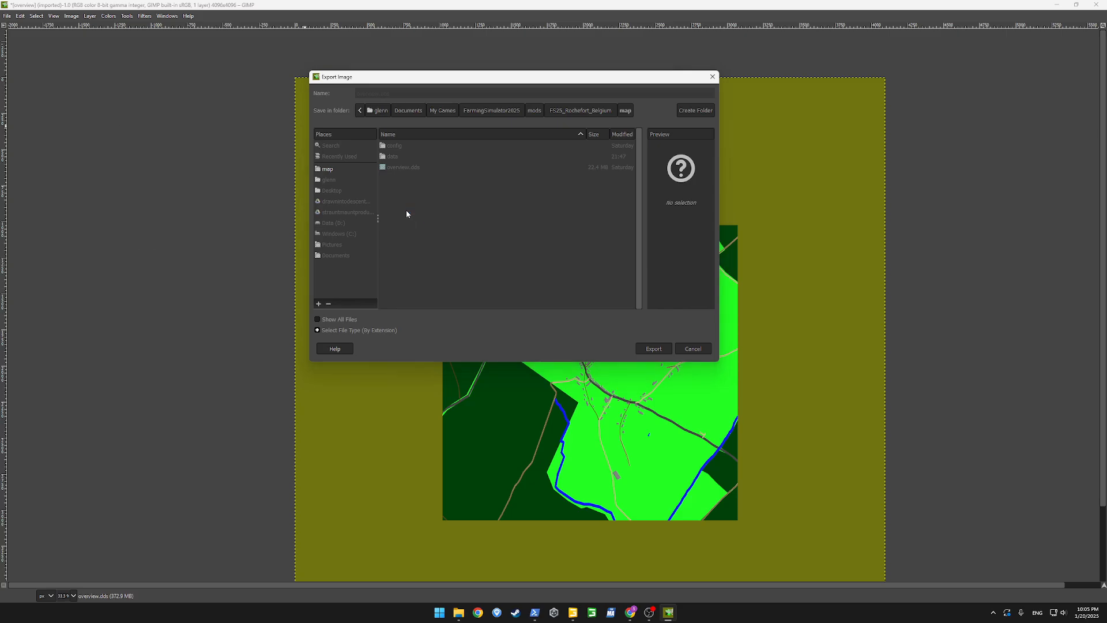
{"action": "left_click", "coordinate": [172, 135]}
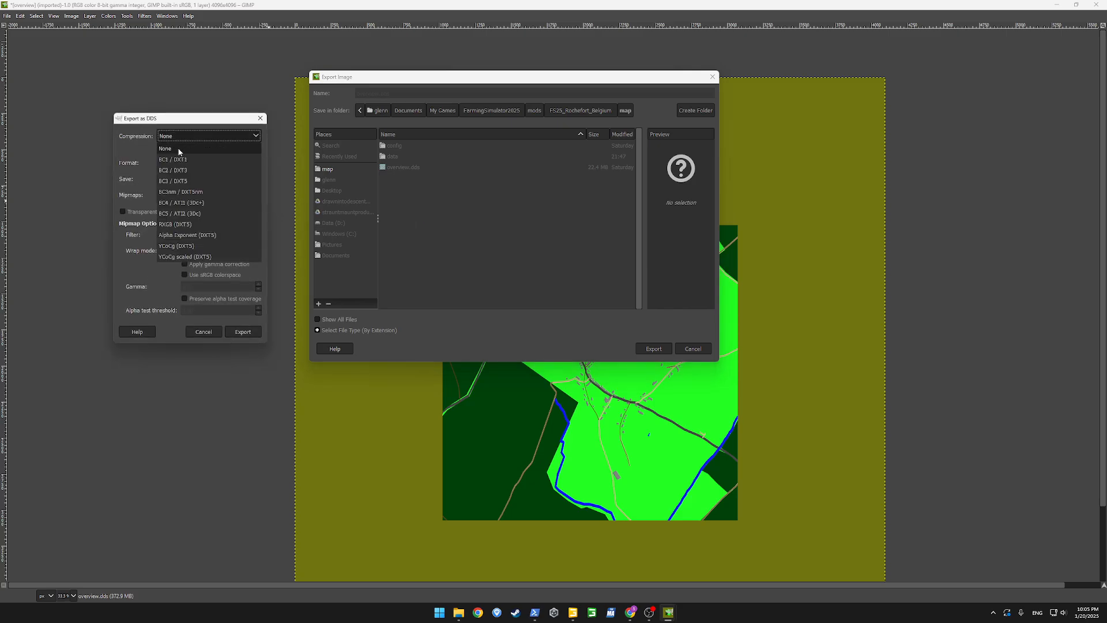
{"action": "left_click", "coordinate": [181, 154]}
{"action": "left_click", "coordinate": [190, 196]}
{"action": "left_click", "coordinate": [189, 218]}
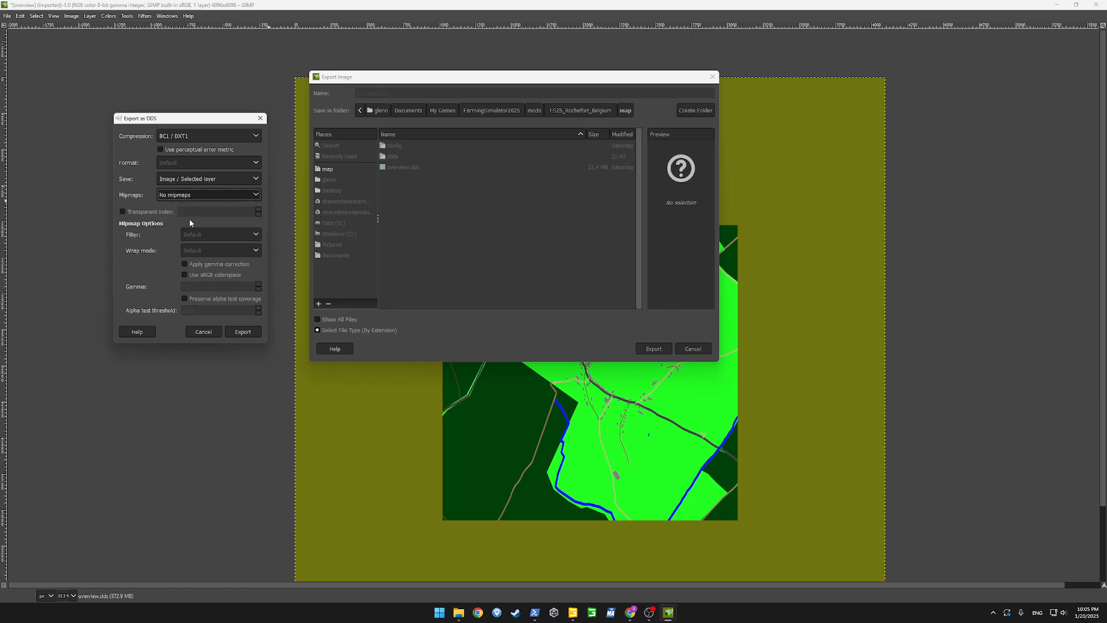
{"action": "left_click", "coordinate": [243, 331]}
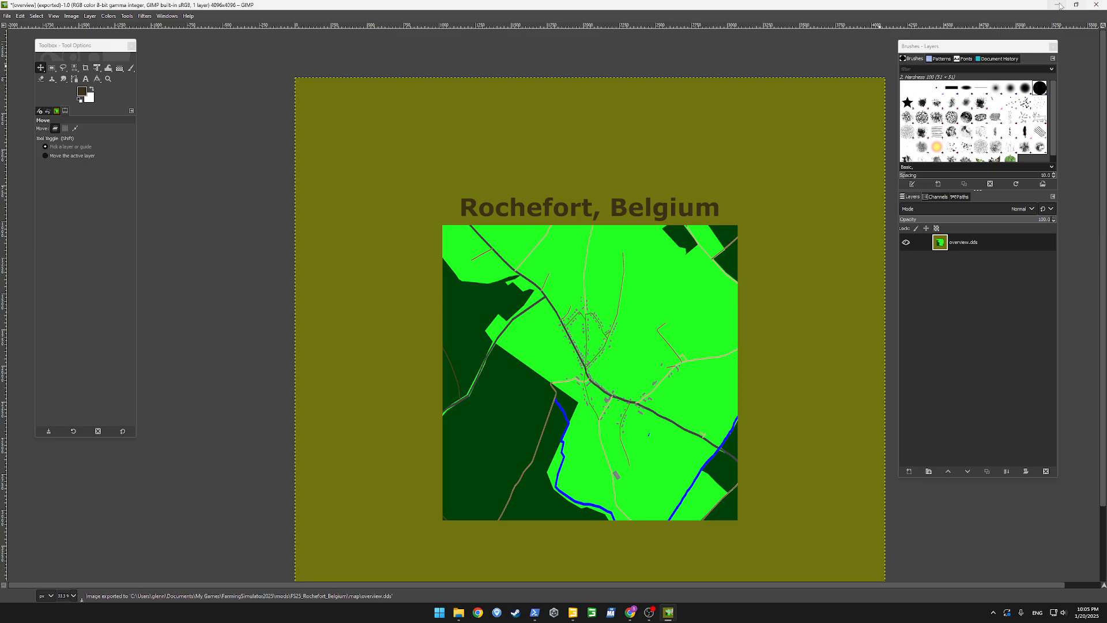
Switch to File Explorer, open overview.dds from the FS25_Rochefort_Belgium map folder in Paint.NET to check it, and close Paint.NET
{"action": "left_click", "coordinate": [1057, 6]}
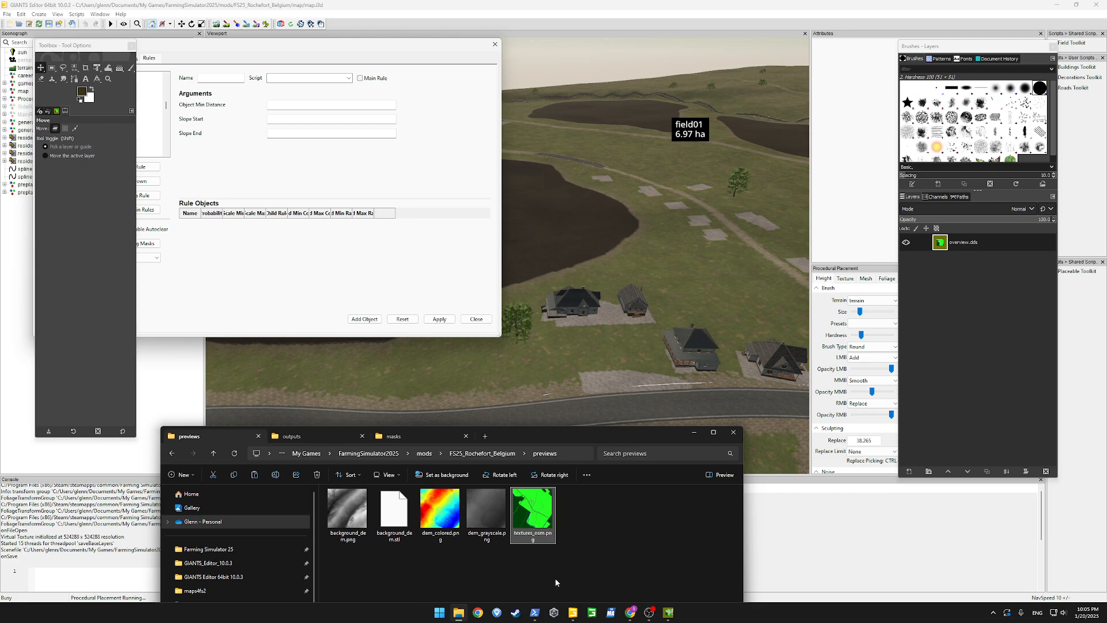
{"action": "left_click", "coordinate": [491, 455]}
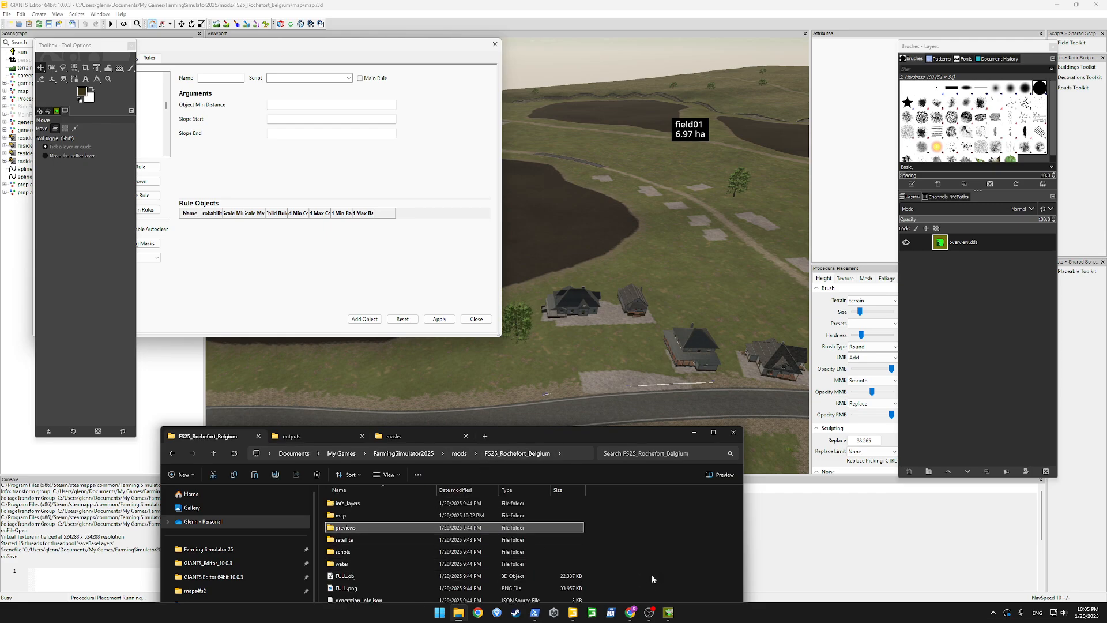
{"action": "left_click_drag", "start_coordinate": [553, 441], "coordinate": [579, 197]}
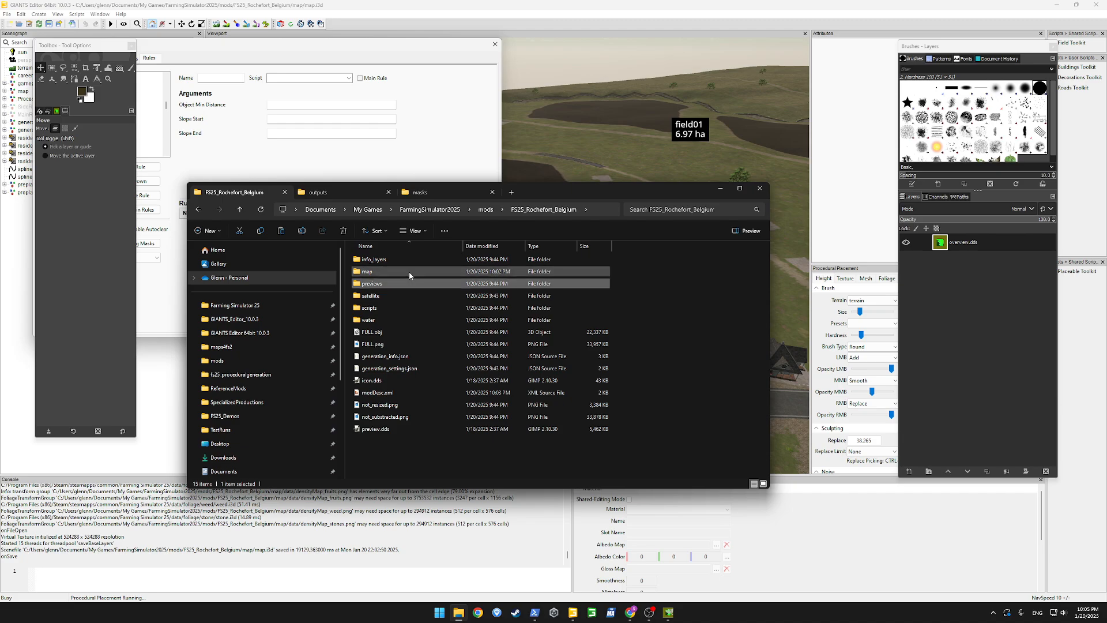
{"action": "double_click", "coordinate": [409, 271]}
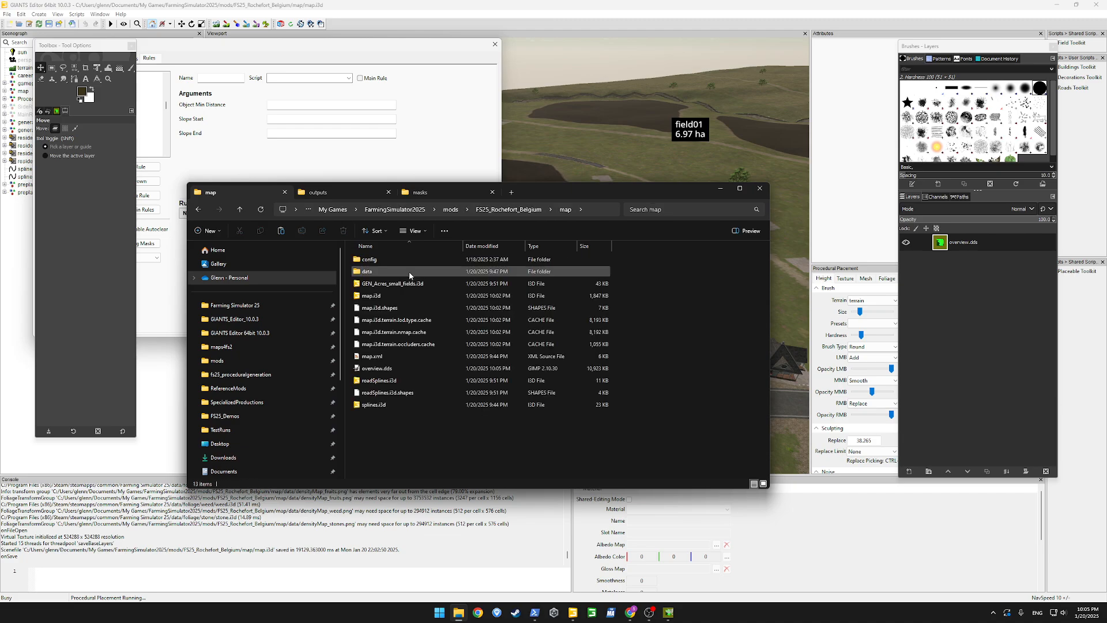
{"action": "left_click", "coordinate": [372, 373]}
{"action": "right_click", "coordinate": [367, 374]}
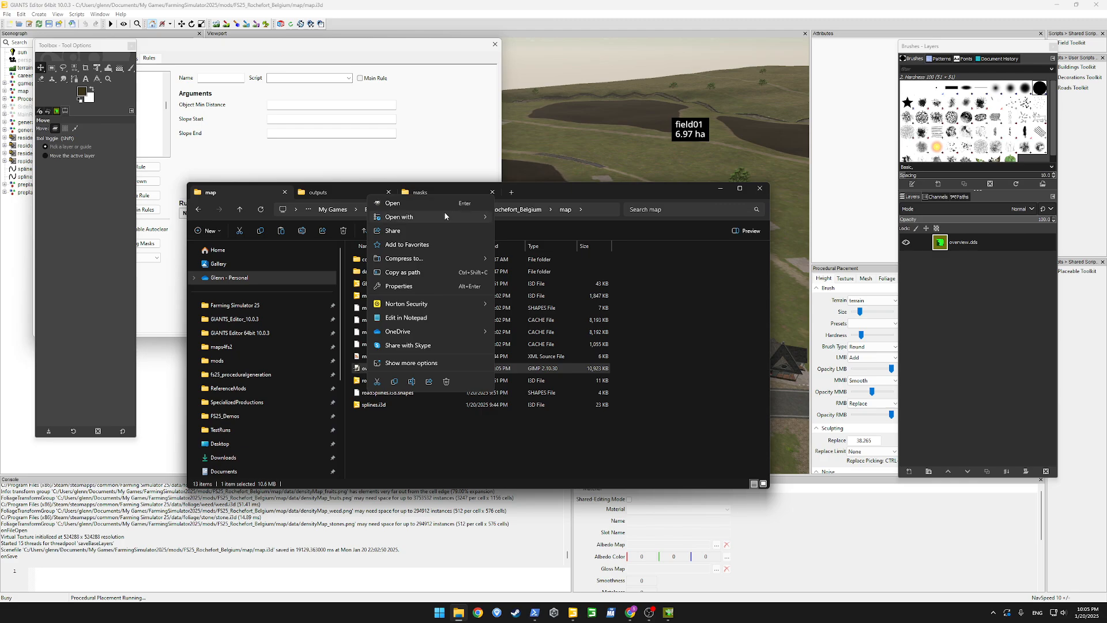
{"action": "mouse_move", "coordinate": [472, 214]}
{"action": "left_click", "coordinate": [520, 245]}
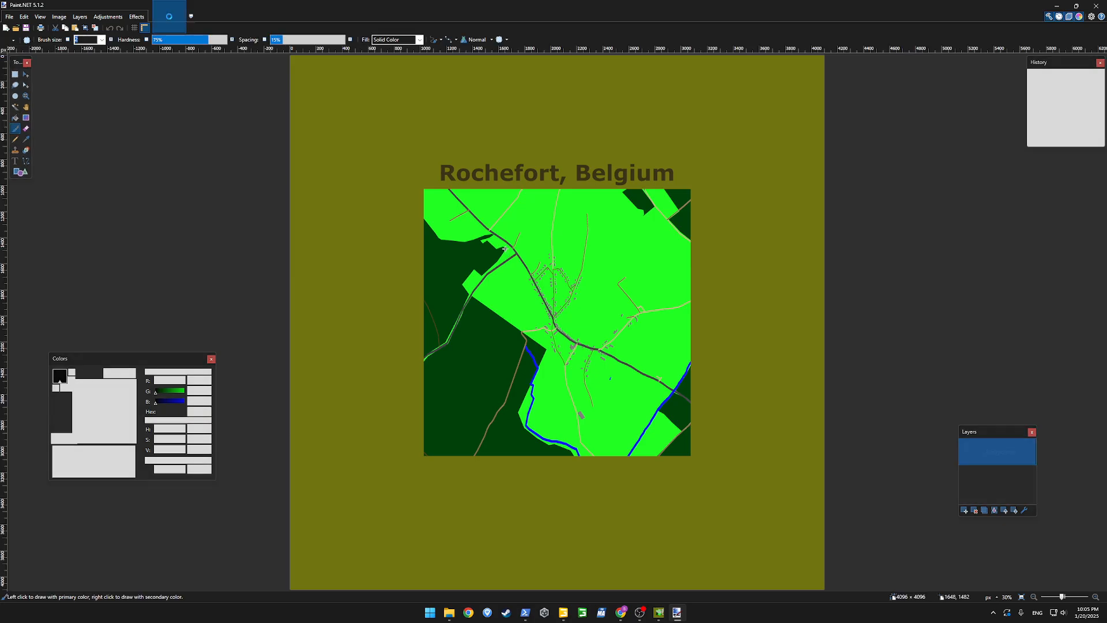
{"action": "left_click", "coordinate": [1095, 5]}
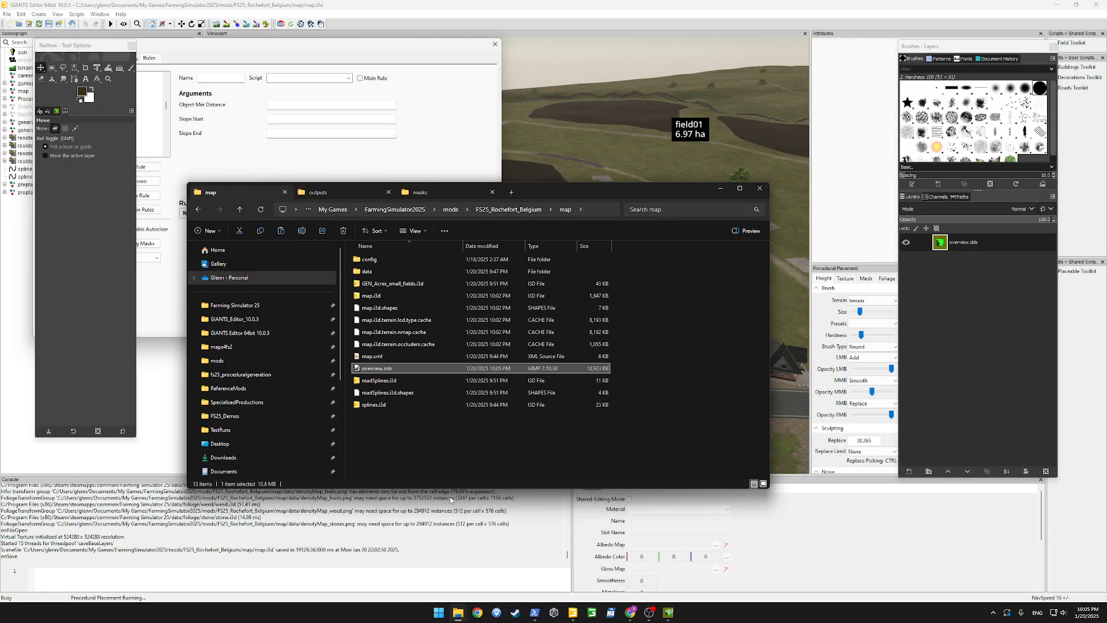
{"action": "left_click", "coordinate": [436, 451]}
Switch to Google Maps in Chrome and examine the satellite view of the village and its surroundings
{"action": "mouse_move", "coordinate": [663, 613]}
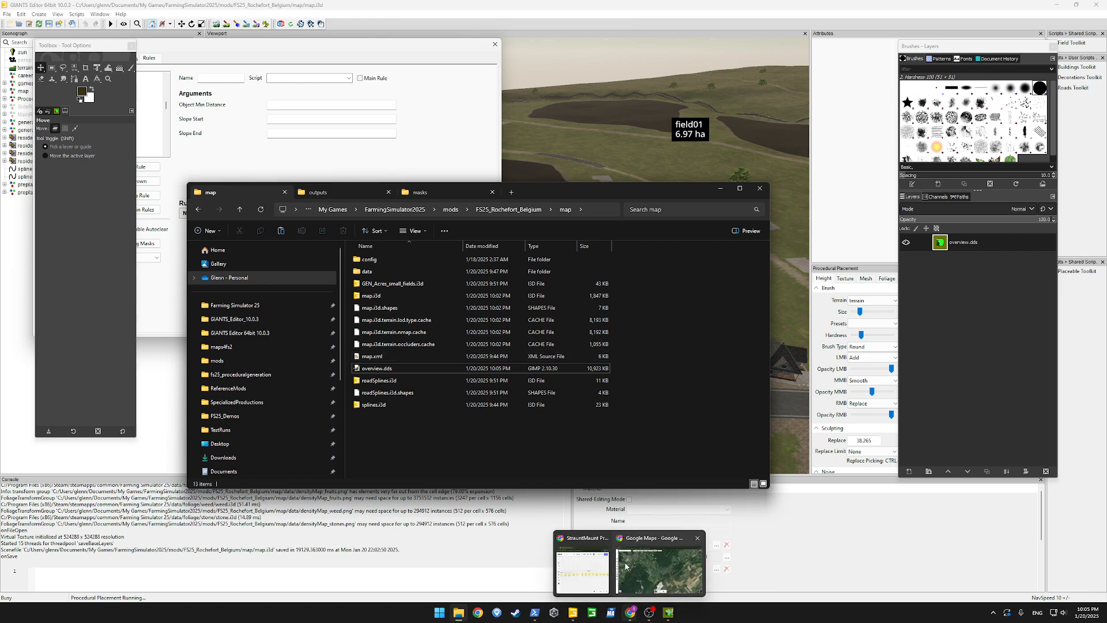
{"action": "left_click", "coordinate": [656, 568]}
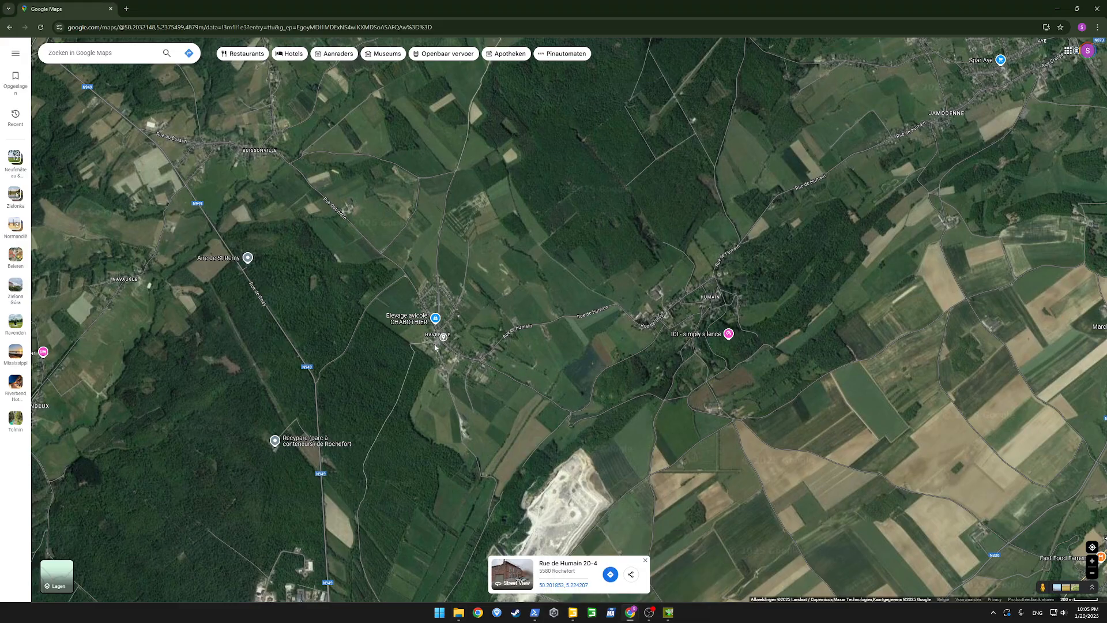
{"action": "scroll", "coordinate": [435, 346], "scroll_direction": "up", "scroll_amount": 5}
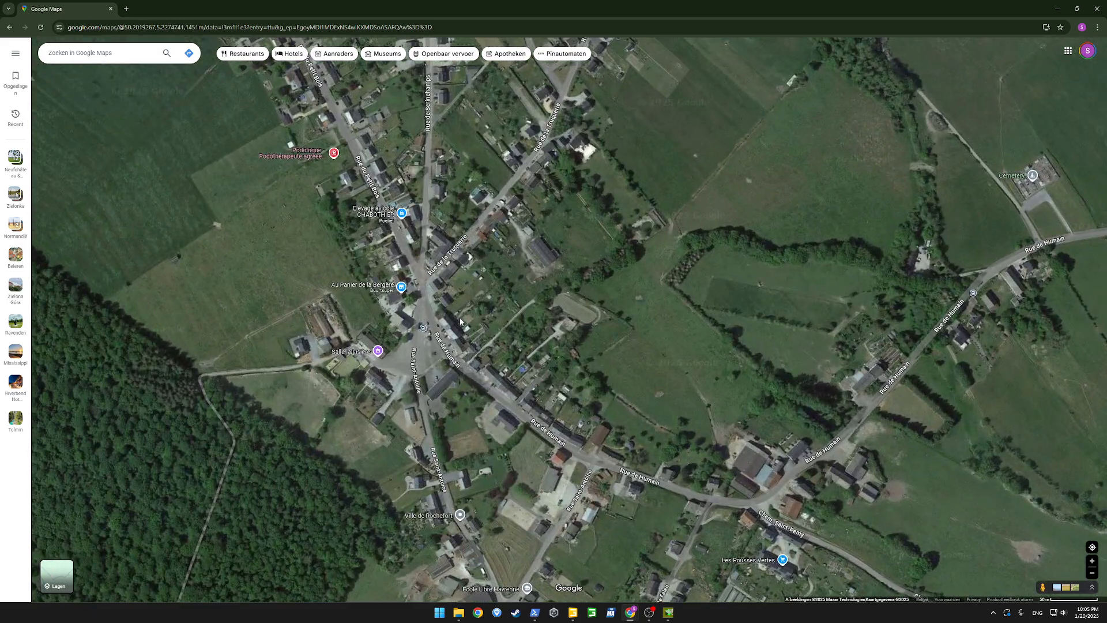
{"action": "scroll", "coordinate": [460, 321], "scroll_direction": "down", "scroll_amount": 4}
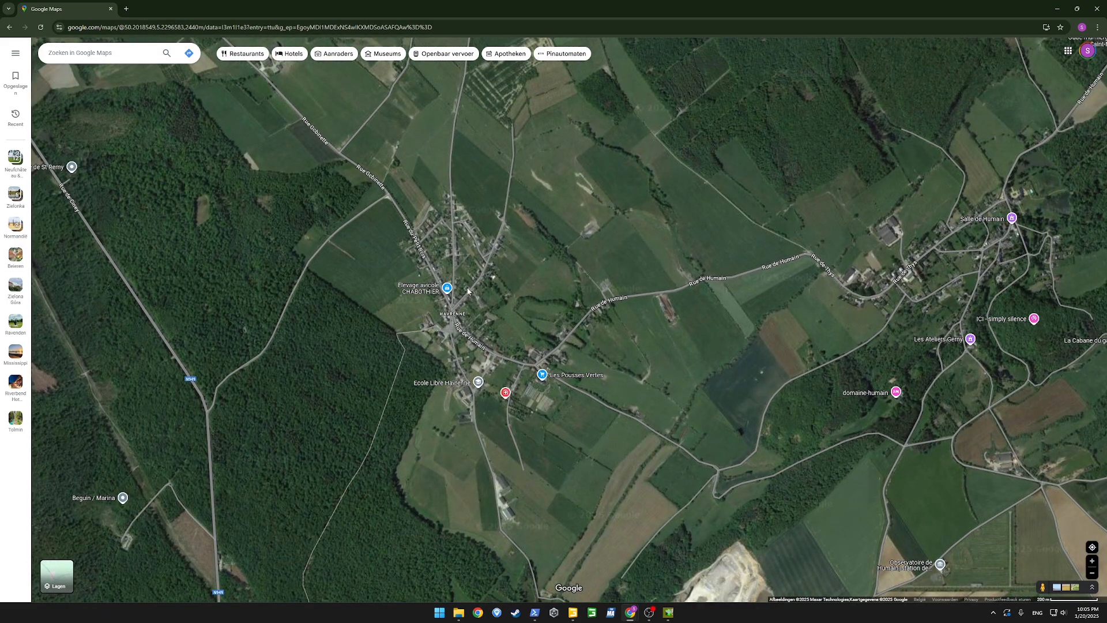
{"action": "scroll", "coordinate": [429, 249], "scroll_direction": "down", "scroll_amount": 1}
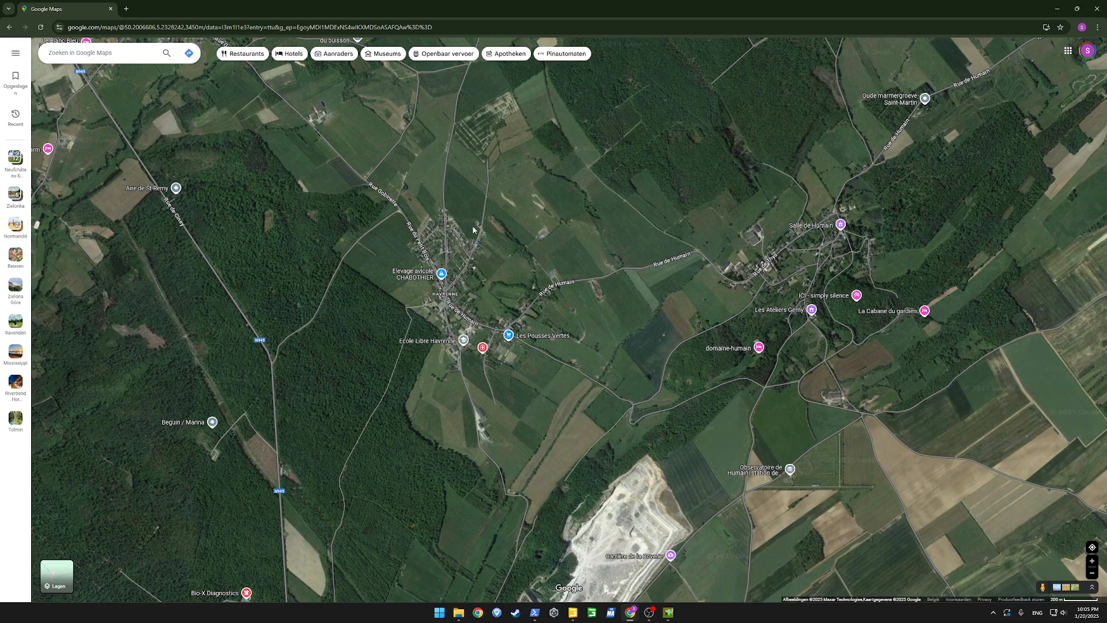
Switch back to GIANTS Editor and inspect the roads, fences and residential buildings beside the main road up close
{"action": "key", "text": "alt+Tab"}
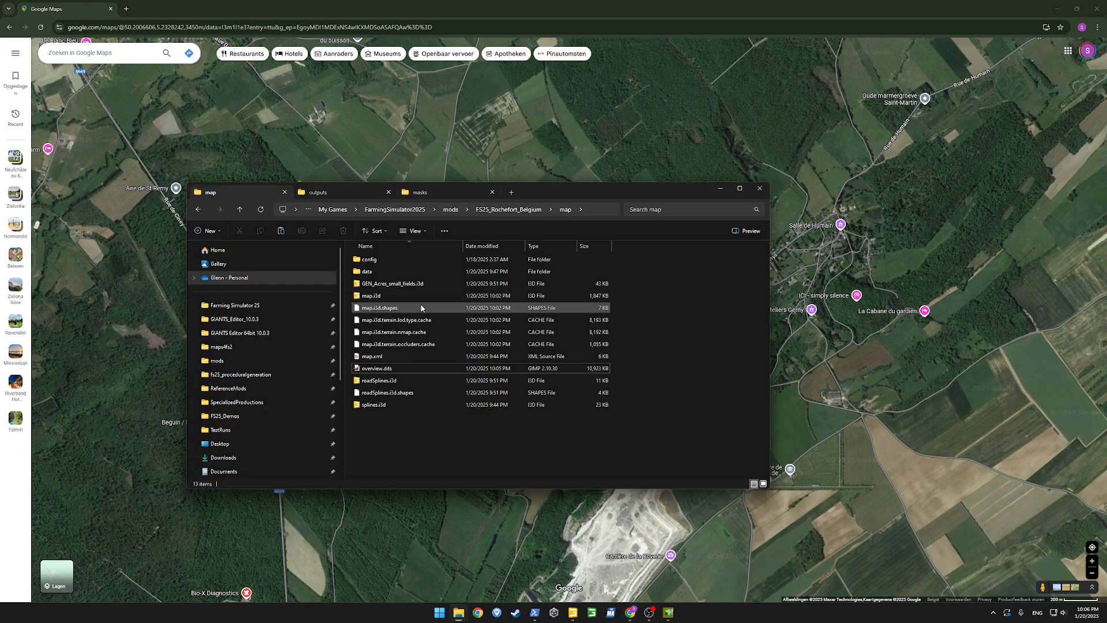
{"action": "key", "text": "alt+Tab"}
{"action": "key", "text": "alt+Tab"}
{"action": "key", "text": "alt+Tab"}
{"action": "key", "text": "alt+Tab"}
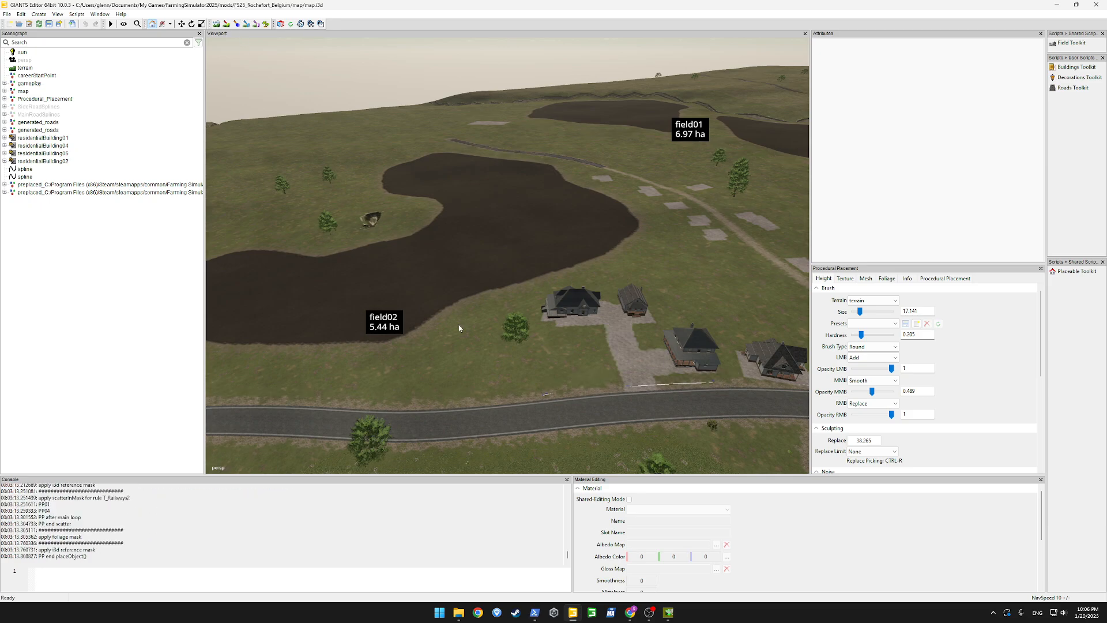
{"action": "left_click_drag", "start_coordinate": [458, 324], "coordinate": [566, 320], "text": "alt"}
{"action": "scroll", "coordinate": [557, 321], "scroll_direction": "up", "scroll_amount": 5}
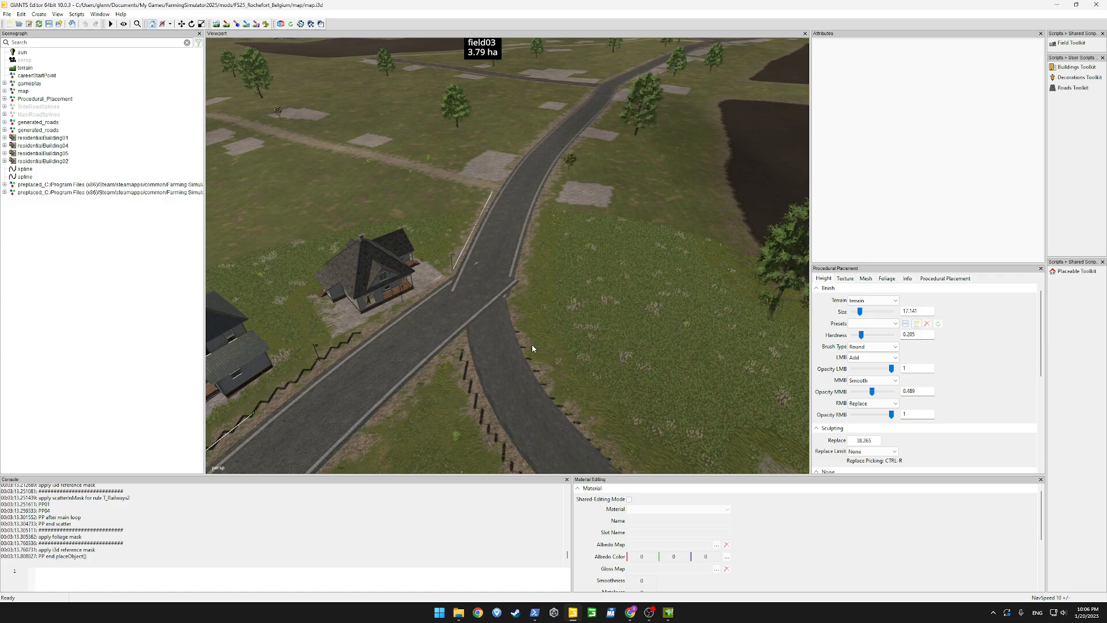
{"action": "left_click_drag", "start_coordinate": [531, 222], "coordinate": [418, 262], "text": "alt"}
{"action": "scroll", "coordinate": [542, 188], "scroll_direction": "up", "scroll_amount": 4}
{"action": "scroll", "coordinate": [570, 165], "scroll_direction": "up", "scroll_amount": 4}
{"action": "scroll", "coordinate": [570, 166], "scroll_direction": "up", "scroll_amount": 4}
{"action": "scroll", "coordinate": [610, 159], "scroll_direction": "up", "scroll_amount": 3}
{"action": "scroll", "coordinate": [607, 162], "scroll_direction": "up", "scroll_amount": 5}
{"action": "scroll", "coordinate": [611, 210], "scroll_direction": "down", "scroll_amount": 6}
{"action": "scroll", "coordinate": [486, 204], "scroll_direction": "up", "scroll_amount": 3}
{"action": "scroll", "coordinate": [485, 204], "scroll_direction": "up", "scroll_amount": 5}
{"action": "scroll", "coordinate": [468, 257], "scroll_direction": "down", "scroll_amount": 5}
{"action": "scroll", "coordinate": [467, 257], "scroll_direction": "up", "scroll_amount": 10}
{"action": "scroll", "coordinate": [423, 265], "scroll_direction": "down", "scroll_amount": 8}
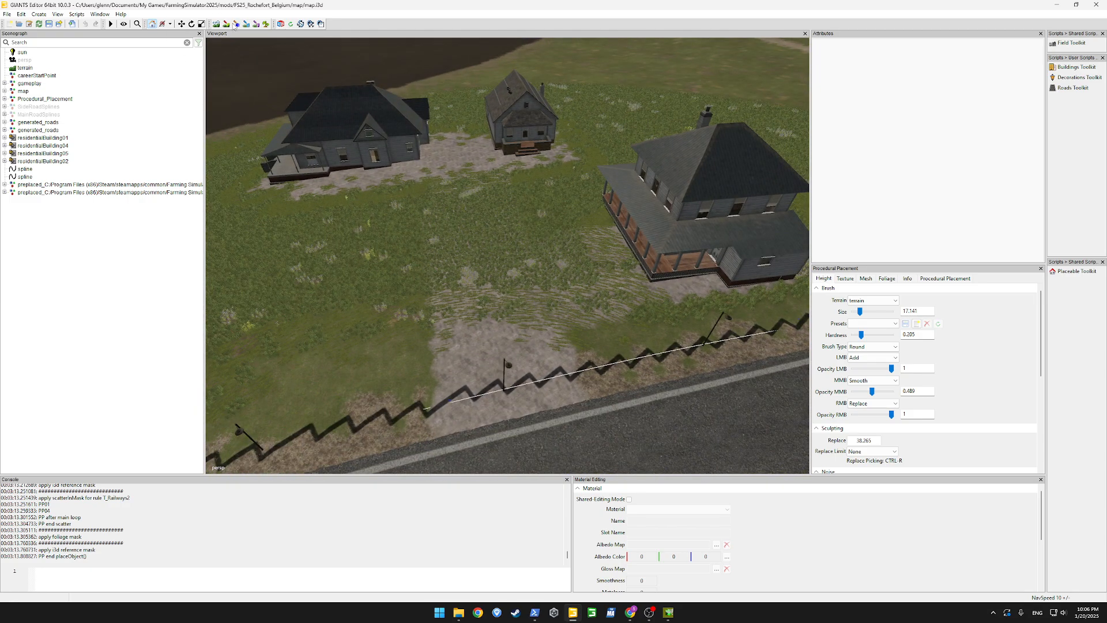
Clear the decoFoliage layer with a foliage brush of size about 5 along the driveway from the road to the rear houses
{"action": "left_click", "coordinate": [267, 25]}
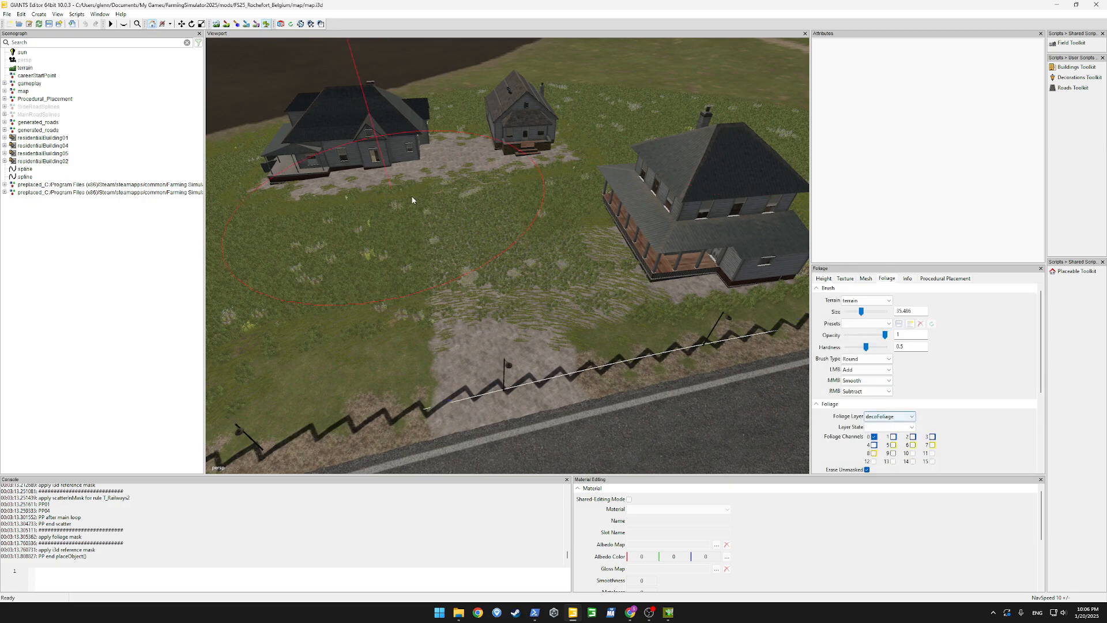
{"action": "scroll", "coordinate": [438, 219], "scroll_direction": "up", "scroll_amount": 5}
{"action": "scroll", "coordinate": [519, 269], "scroll_direction": "down", "scroll_amount": 9}
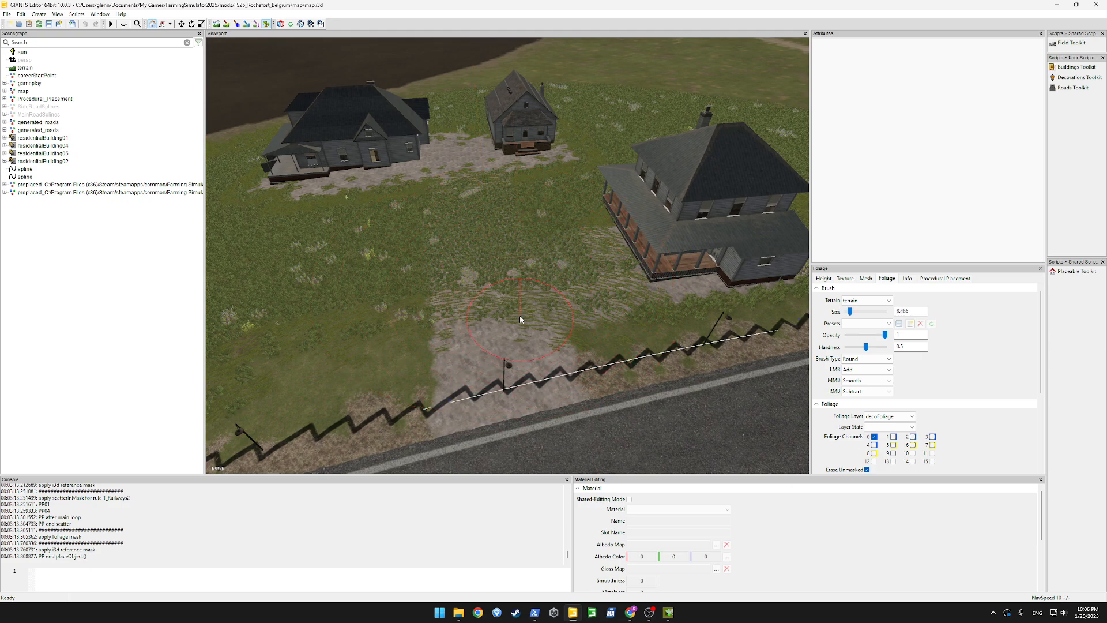
{"action": "left_click", "coordinate": [889, 415]}
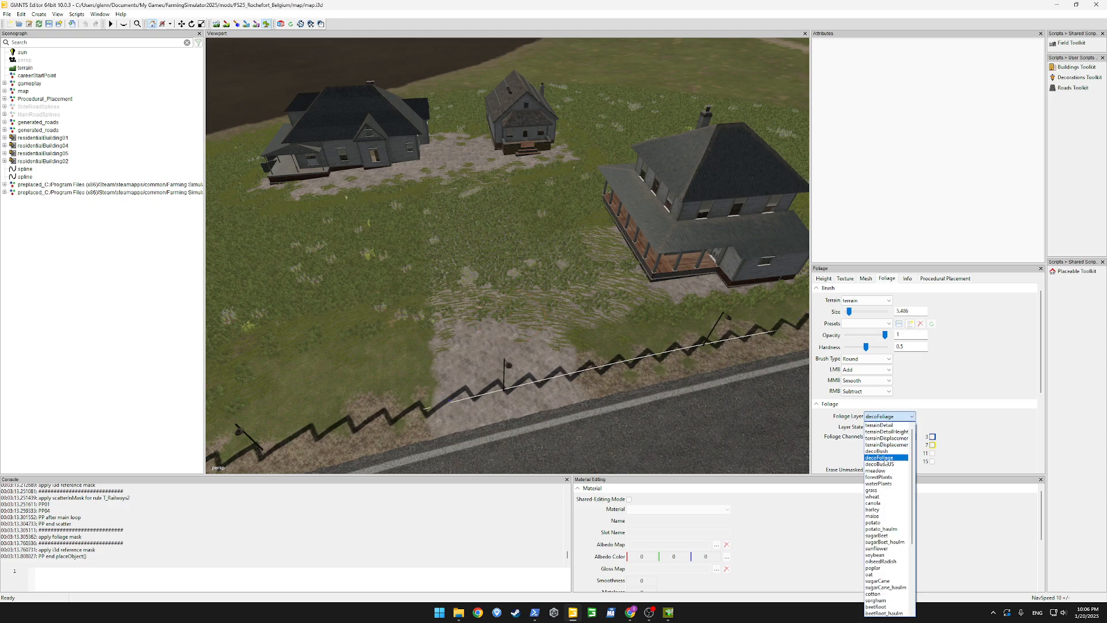
{"action": "left_click", "coordinate": [886, 460]}
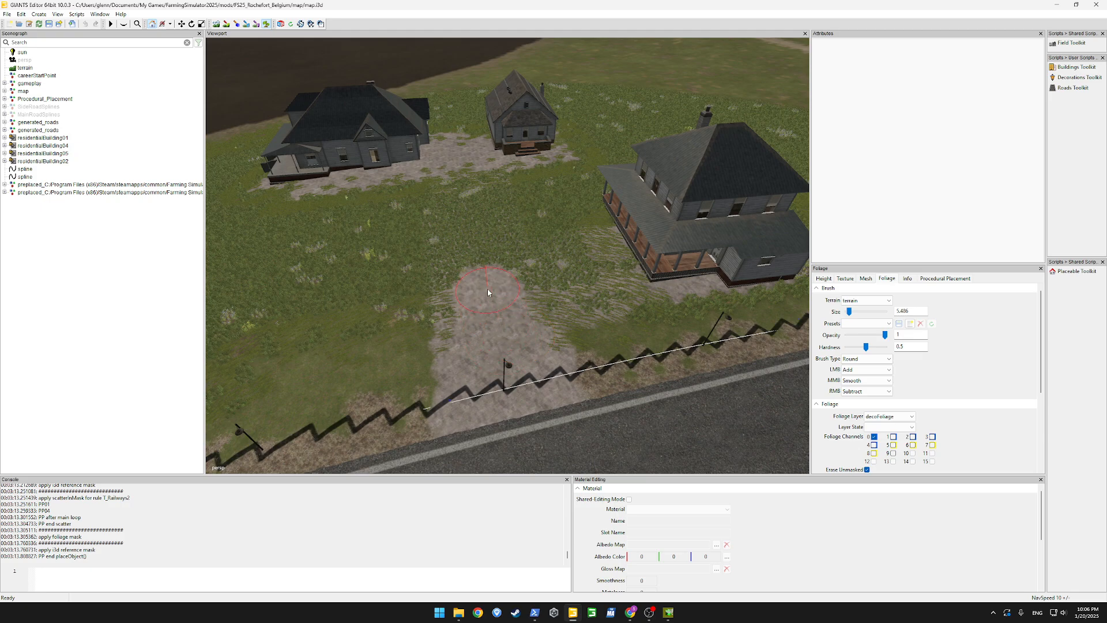
{"action": "left_click_drag", "start_coordinate": [485, 261], "coordinate": [471, 168]}
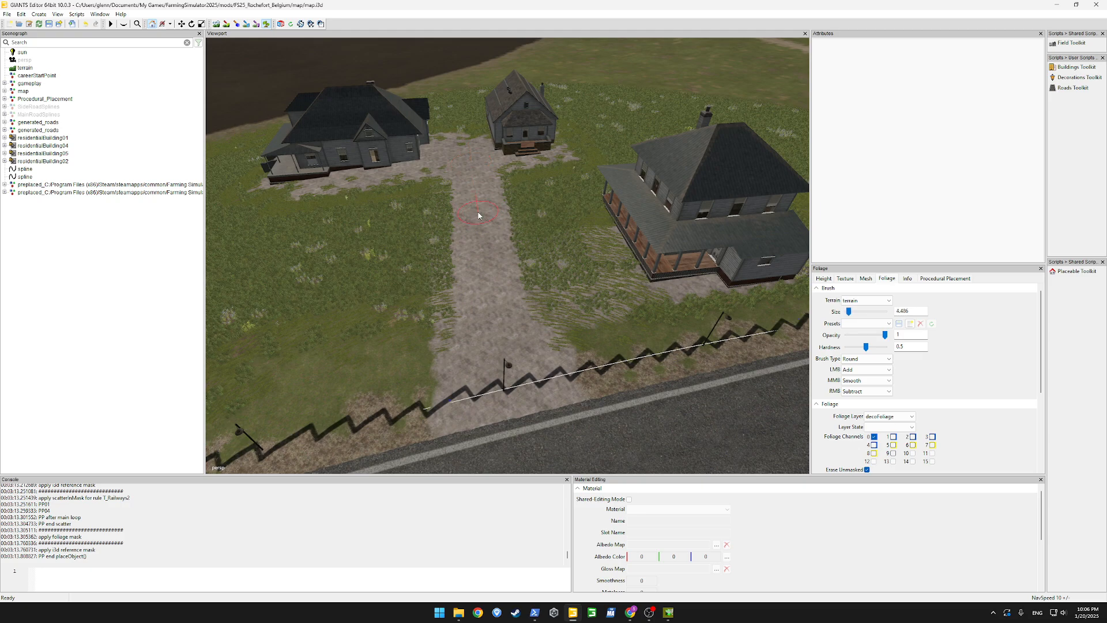
Clear the leftover decoFoliage along the driveway's edge near the rear houses with a smaller foliage brush
{"action": "left_click_drag", "start_coordinate": [452, 184], "coordinate": [460, 256]}
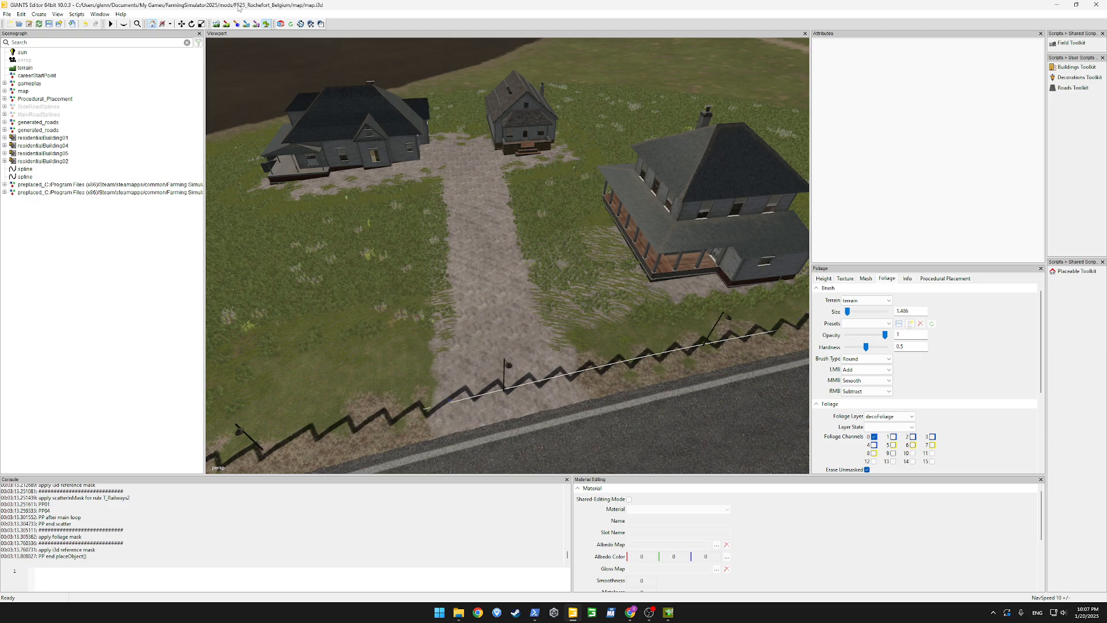
{"action": "left_click", "coordinate": [265, 27]}
Move the residential street light standing in the driveway entrance along the fence to the driveway's side
{"action": "left_click", "coordinate": [511, 370]}
{"action": "left_click_drag", "start_coordinate": [550, 402], "coordinate": [507, 409]}
{"action": "left_click", "coordinate": [597, 391]}
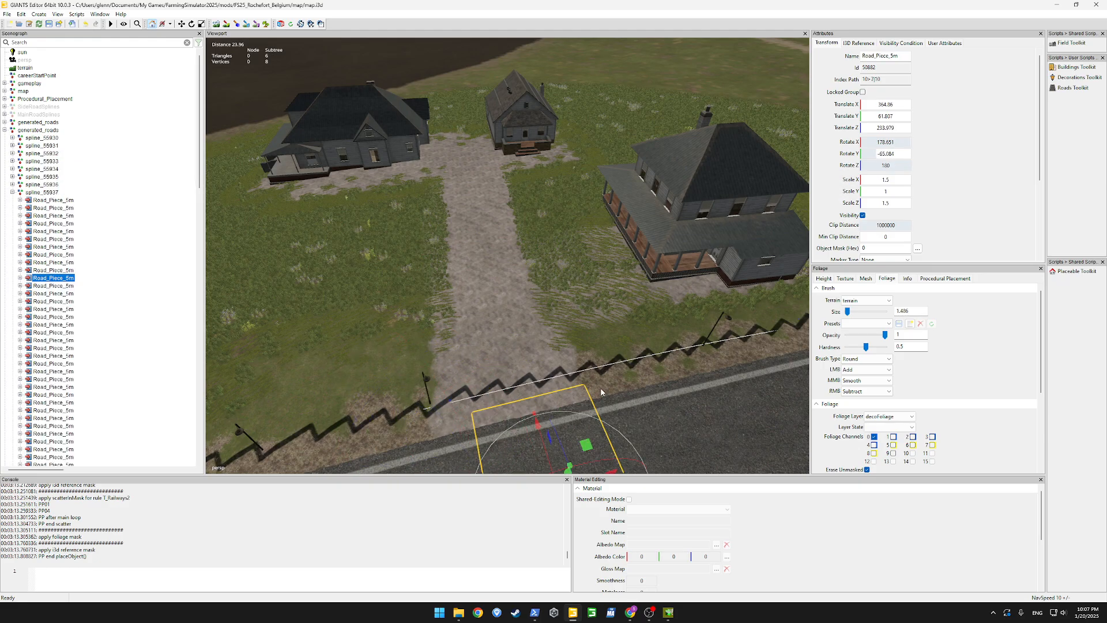
{"action": "left_click_drag", "start_coordinate": [600, 387], "coordinate": [499, 378], "text": "alt"}
{"action": "scroll", "coordinate": [614, 388], "scroll_direction": "down", "scroll_amount": 5}
{"action": "left_click", "coordinate": [528, 381]}
{"action": "scroll", "coordinate": [528, 378], "scroll_direction": "up", "scroll_amount": 5}
{"action": "scroll", "coordinate": [499, 379], "scroll_direction": "up", "scroll_amount": 5}
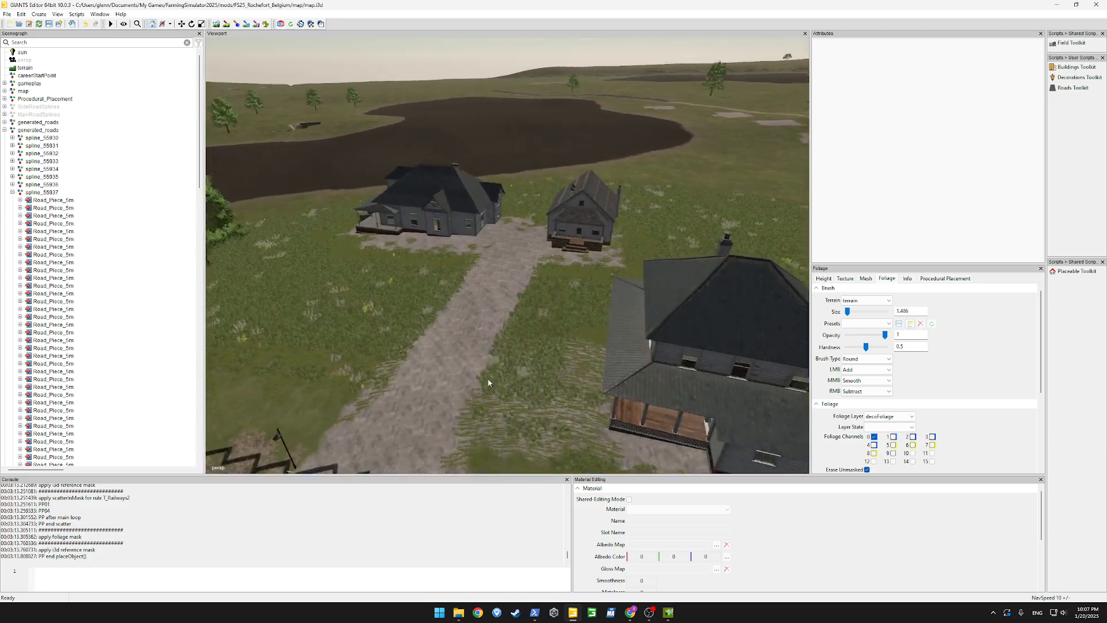
Collapse the generated_roads group, close the Procedural Placement Rules window and save the map
{"action": "left_click", "coordinate": [5, 131]}
{"action": "mouse_move", "coordinate": [365, 225]}
{"action": "left_mouse_down", "text": "alt"}
{"action": "mouse_move", "coordinate": [310, 234]}
{"action": "mouse_move", "coordinate": [339, 207]}
{"action": "mouse_move", "coordinate": [455, 225]}
{"action": "mouse_move", "coordinate": [458, 198]}
{"action": "mouse_move", "coordinate": [430, 195]}
{"action": "mouse_move", "coordinate": [378, 228]}
{"action": "left_mouse_up", "text": "alt"}
{"action": "scroll", "coordinate": [310, 233], "scroll_direction": "down", "scroll_amount": 5}
{"action": "scroll", "coordinate": [311, 234], "scroll_direction": "up", "scroll_amount": 3}
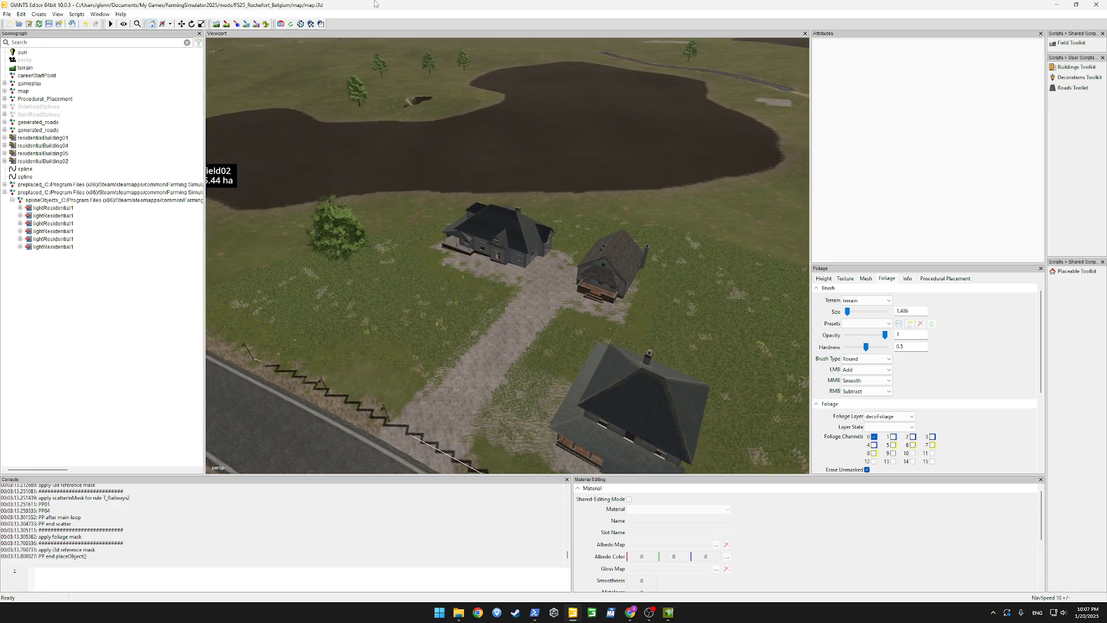
{"action": "left_click_drag", "start_coordinate": [375, 2], "coordinate": [328, 45]}
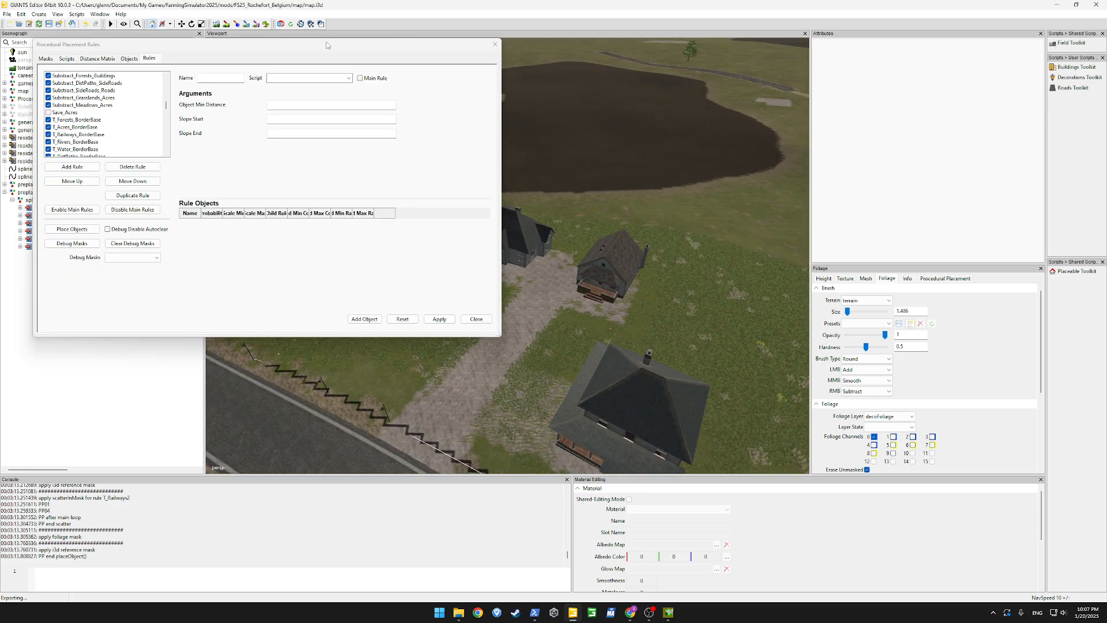
{"action": "left_click", "coordinate": [495, 45]}
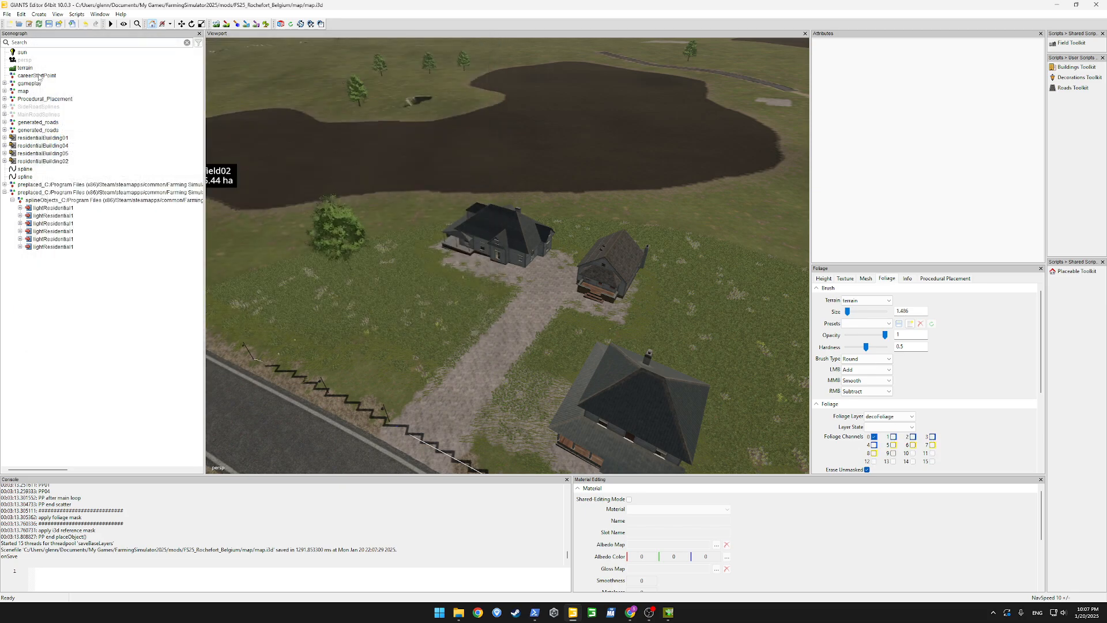
Place the careerStartPoint on the ground at the driveway's far end between the two rear houses, slightly raised
{"action": "left_click", "coordinate": [38, 77]}
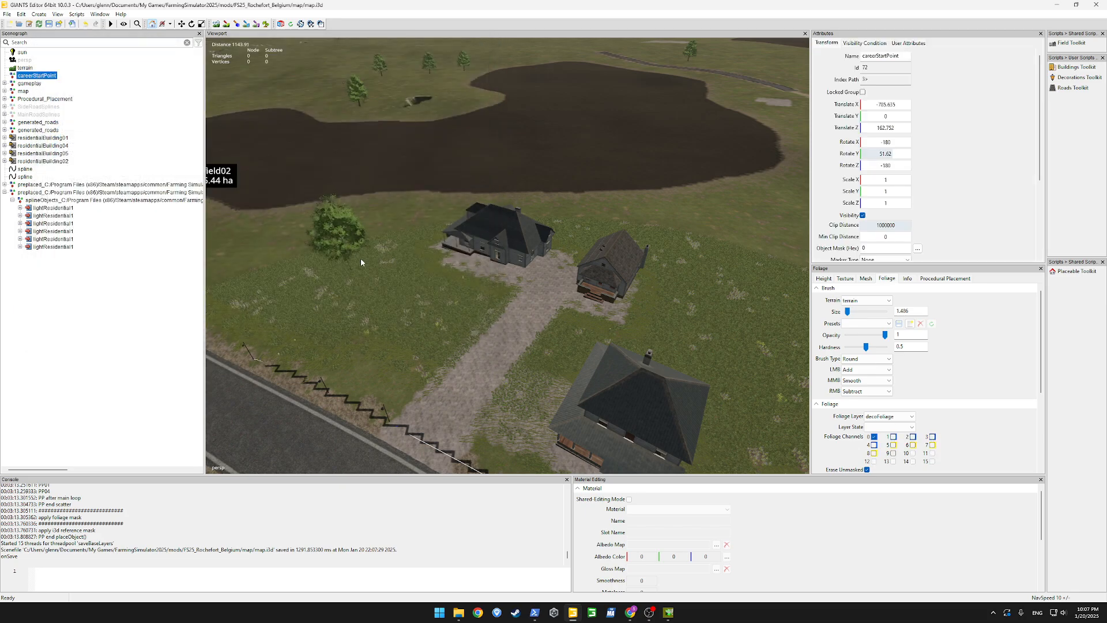
{"action": "left_click", "coordinate": [483, 378]}
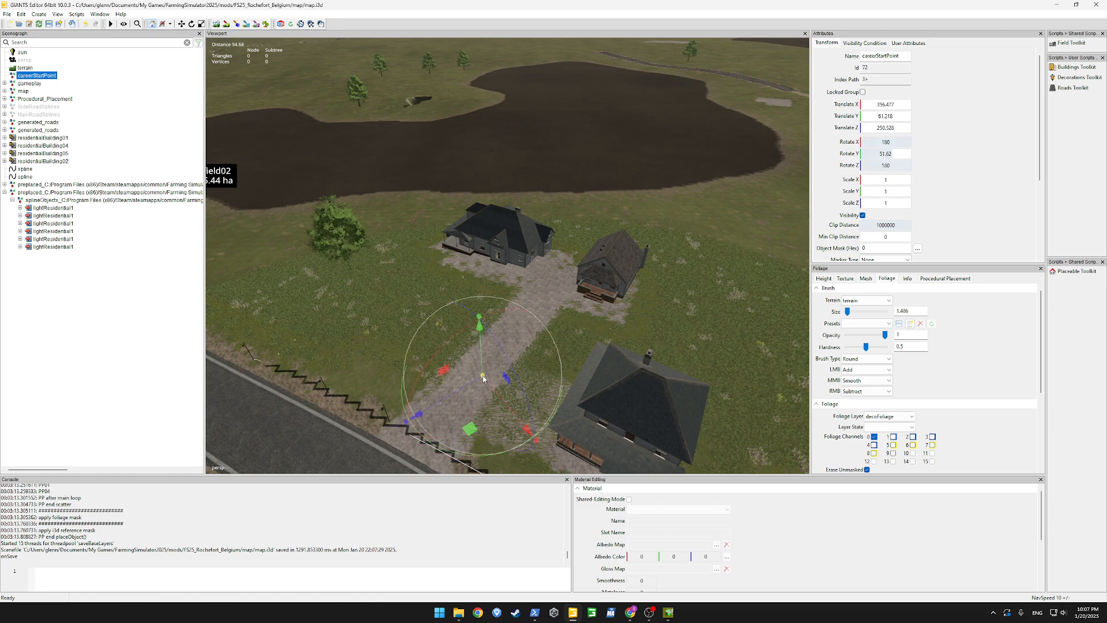
{"action": "scroll", "coordinate": [544, 343], "scroll_direction": "down", "scroll_amount": 2}
{"action": "left_click_drag", "start_coordinate": [544, 343], "coordinate": [578, 336], "text": "alt"}
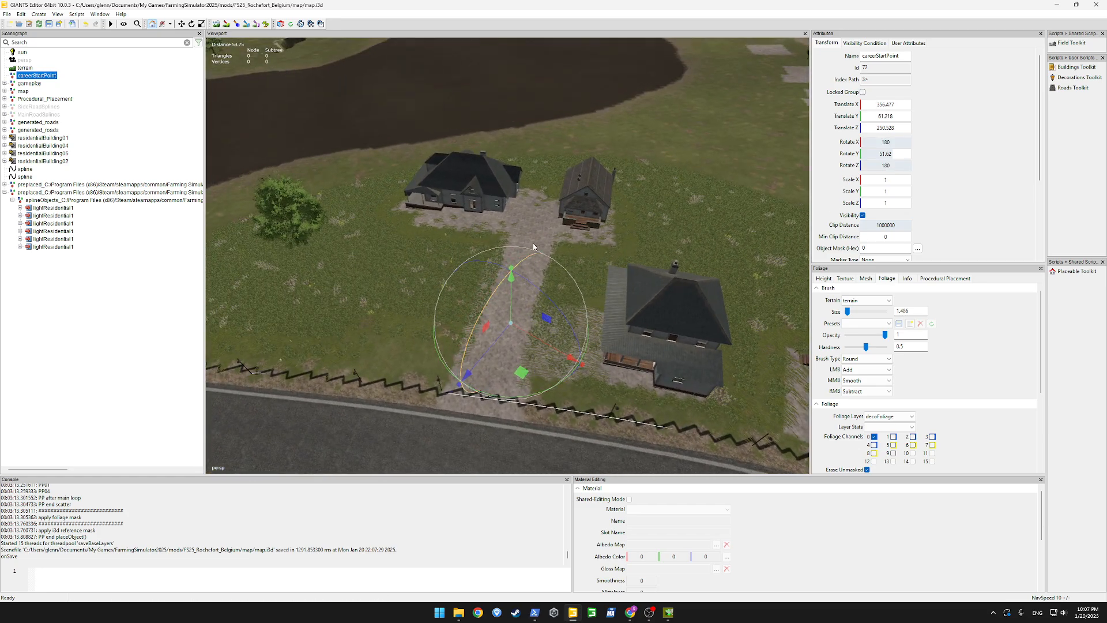
{"action": "key", "text": "ctrl+b"}
{"action": "left_click", "coordinate": [526, 230]}
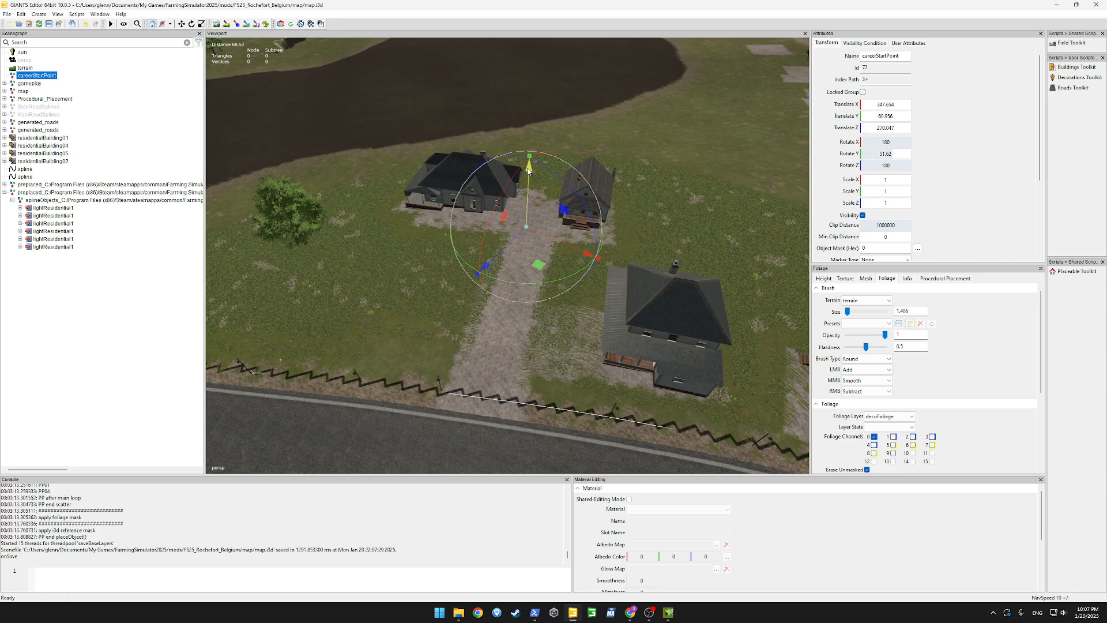
Save the map with the new start point and close GIANTS Editor
{"action": "left_click", "coordinate": [7, 14]}
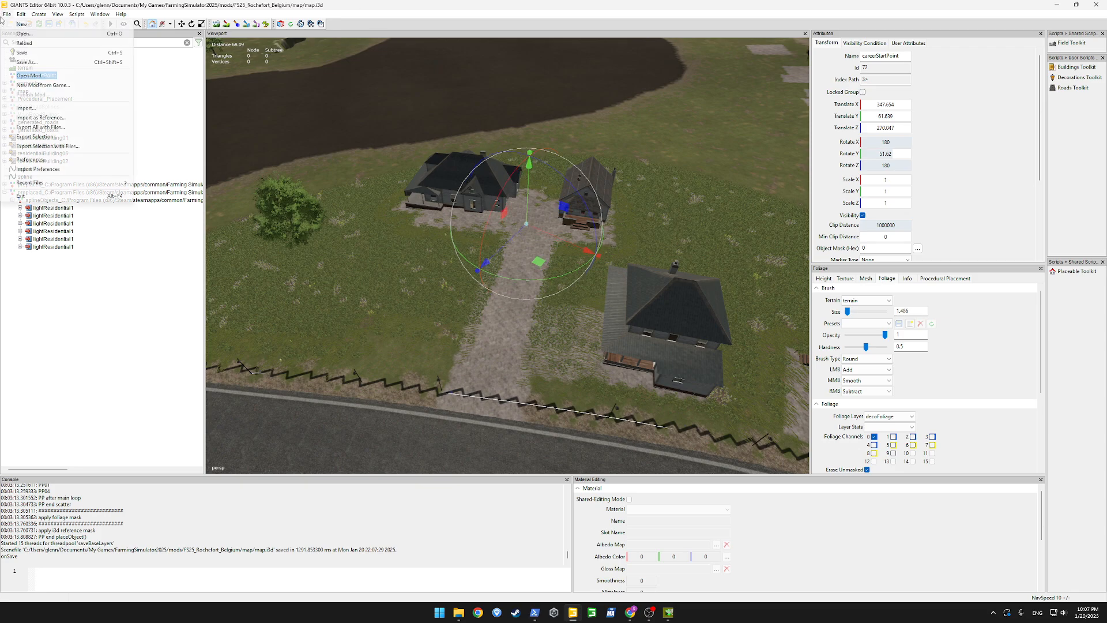
{"action": "left_click", "coordinate": [34, 62]}
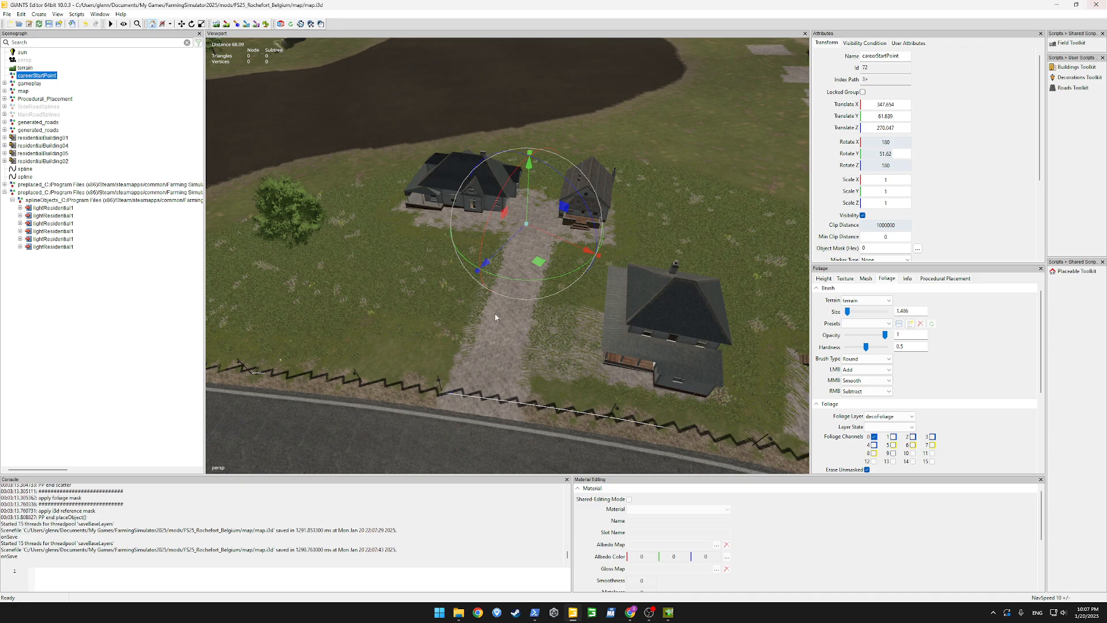
{"action": "right_click_drag", "start_coordinate": [494, 316], "coordinate": [374, 283]}
{"action": "scroll", "coordinate": [1015, 288], "scroll_direction": "down", "scroll_amount": 10}
{"action": "scroll", "coordinate": [733, 360], "scroll_direction": "up", "scroll_amount": 8}
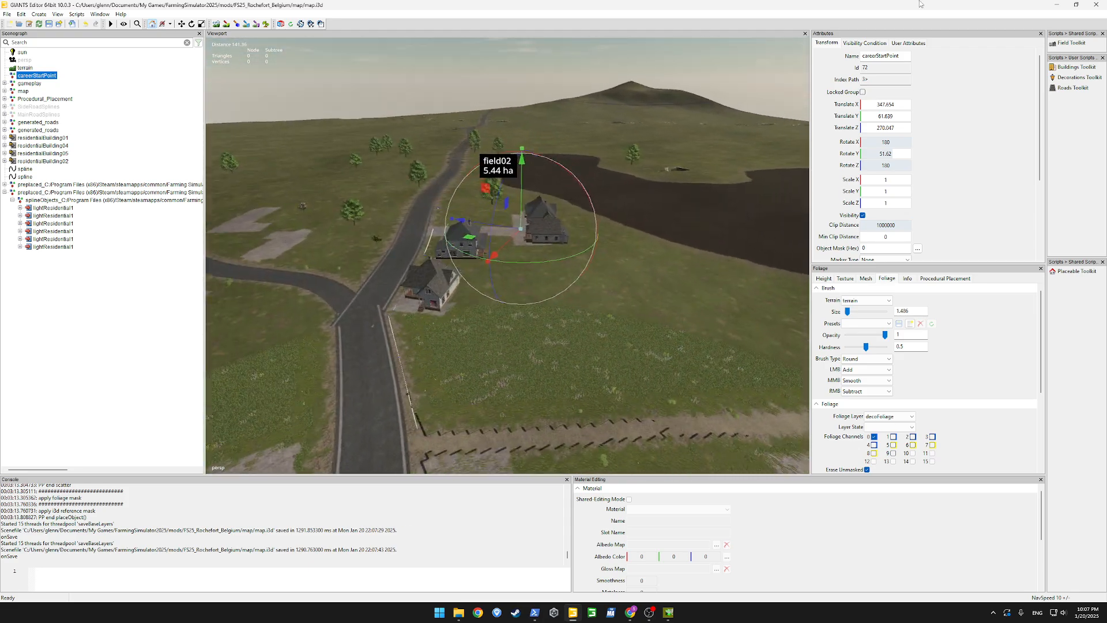
{"action": "left_click", "coordinate": [1096, 5]}
{"action": "left_click", "coordinate": [593, 306]}
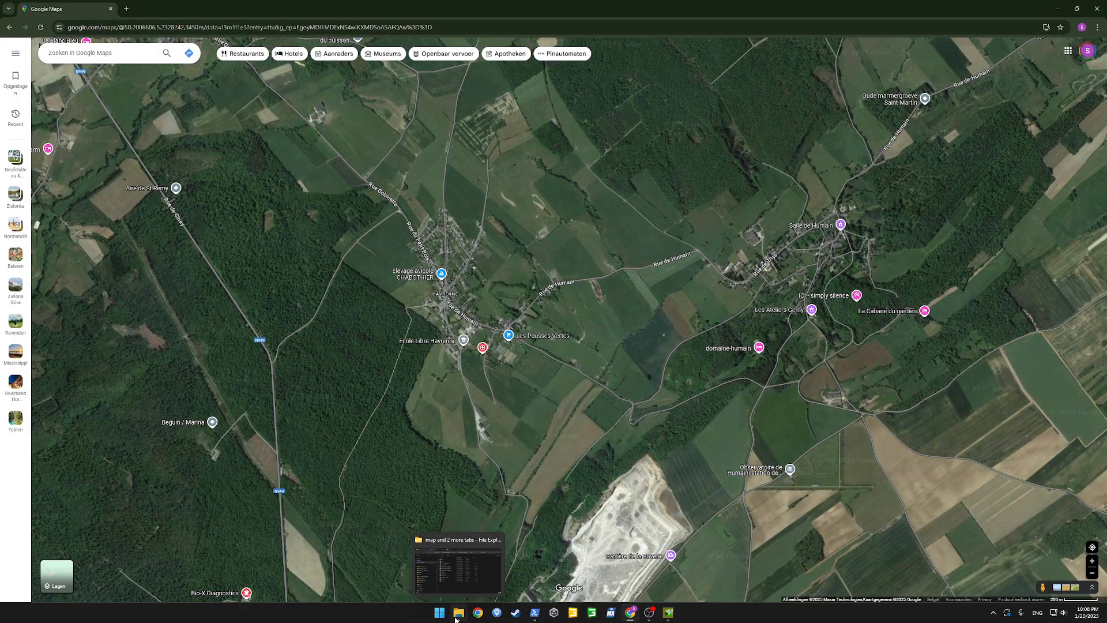
Switch to FSG Mod Assistant and launch Farming Simulator 25, accepting the custom arguments -cheats -skipStartVideos in Steam
{"action": "left_click", "coordinate": [463, 572]}
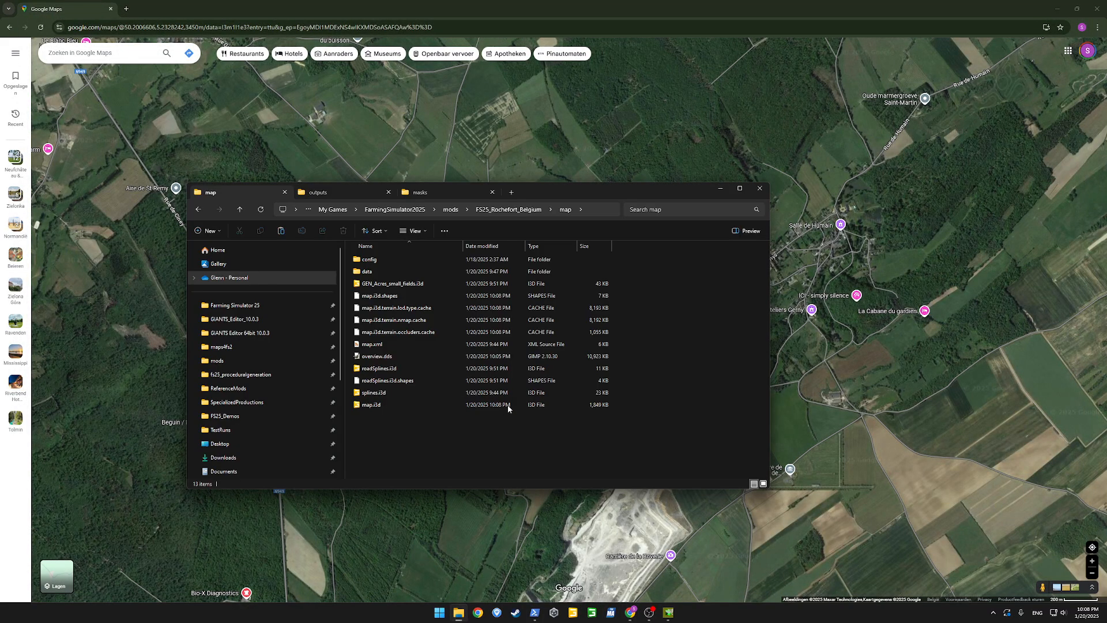
{"action": "left_click", "coordinate": [608, 615]}
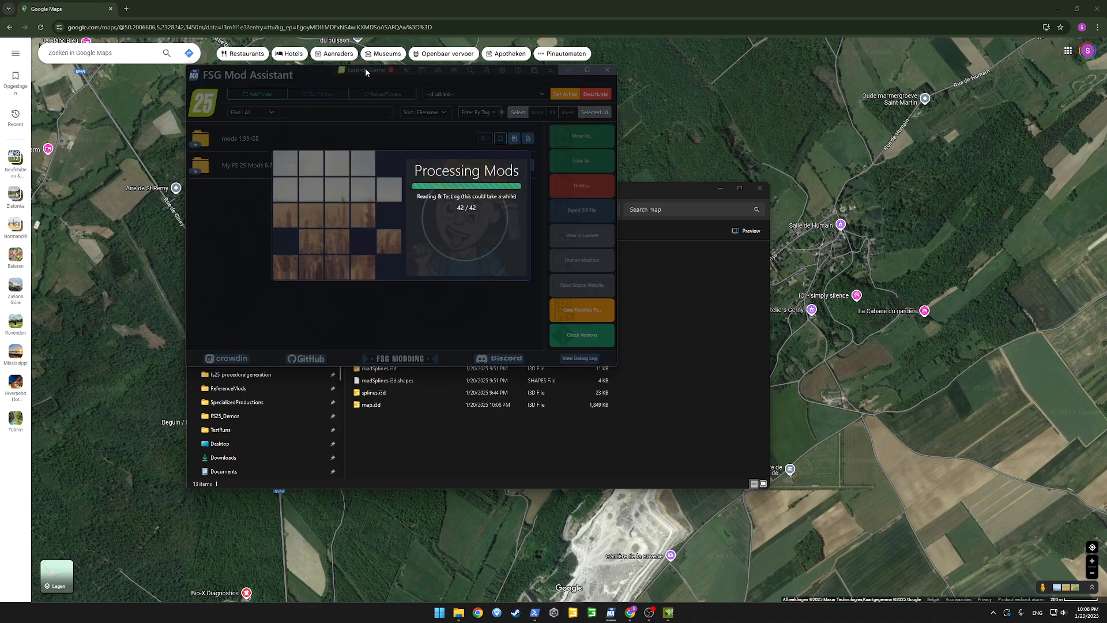
{"action": "left_click", "coordinate": [366, 70]}
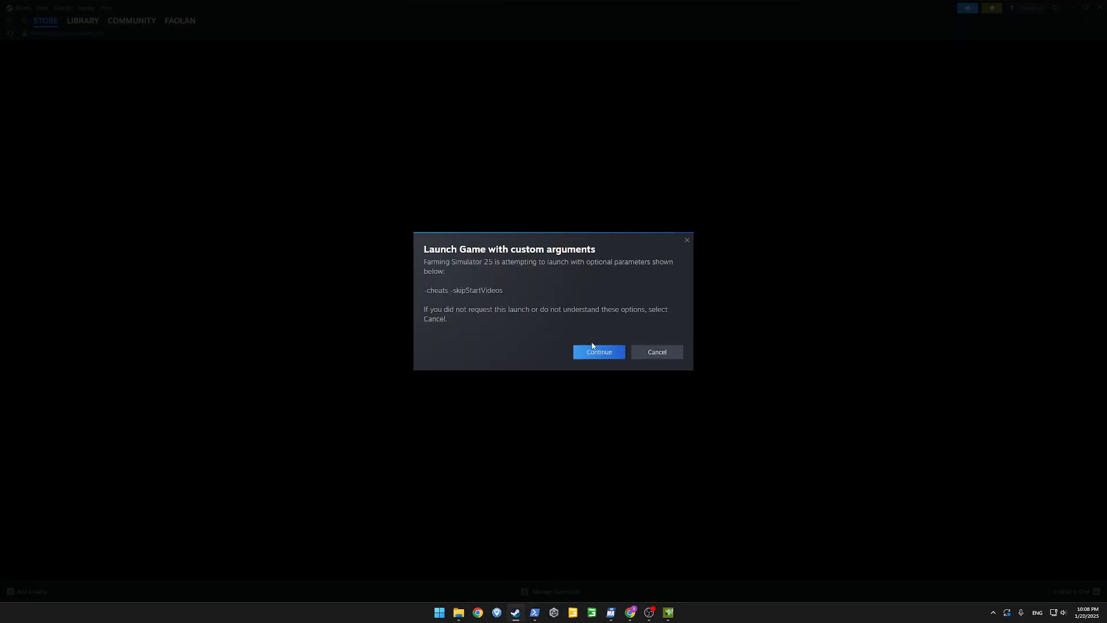
{"action": "left_click", "coordinate": [594, 349]}
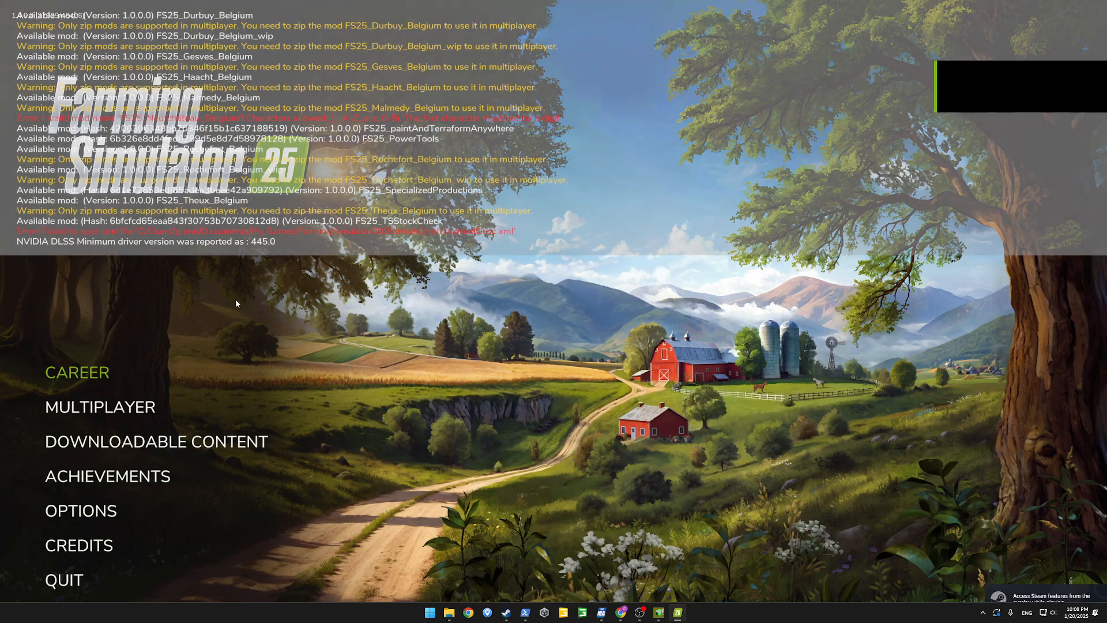
Start a new career game in empty save slot 8
{"action": "key", "text": "Return"}
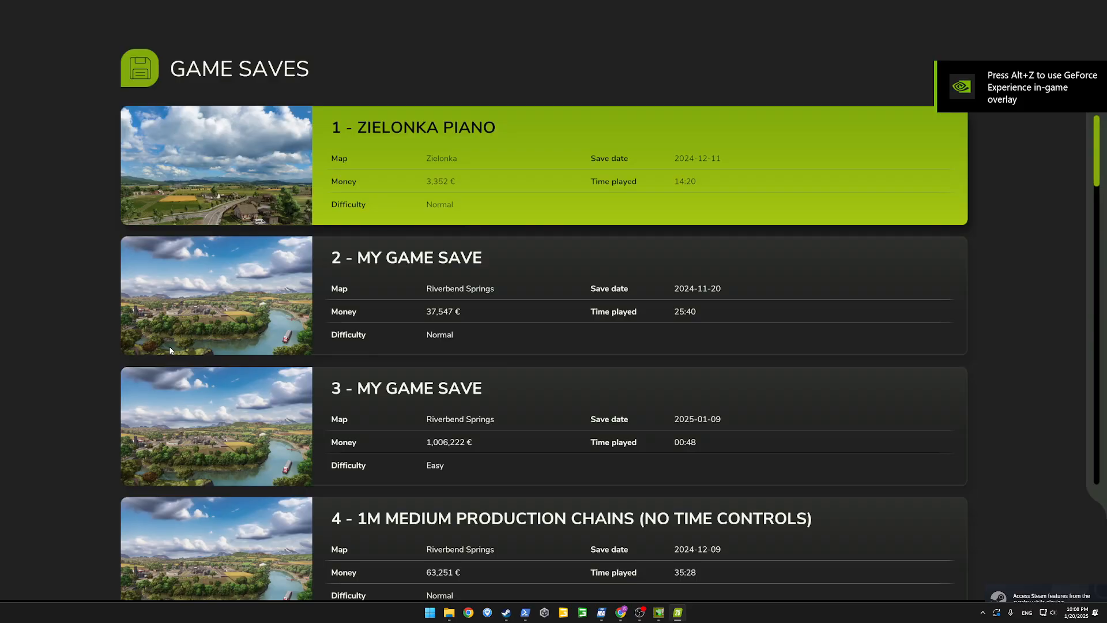
{"action": "key", "text": "Down"}
{"action": "key", "text": "Down"}
{"action": "key", "text": "Down"}
{"action": "key", "text": "Down"}
{"action": "key", "text": "Down"}
{"action": "key", "text": "Down"}
{"action": "key", "text": "Down"}
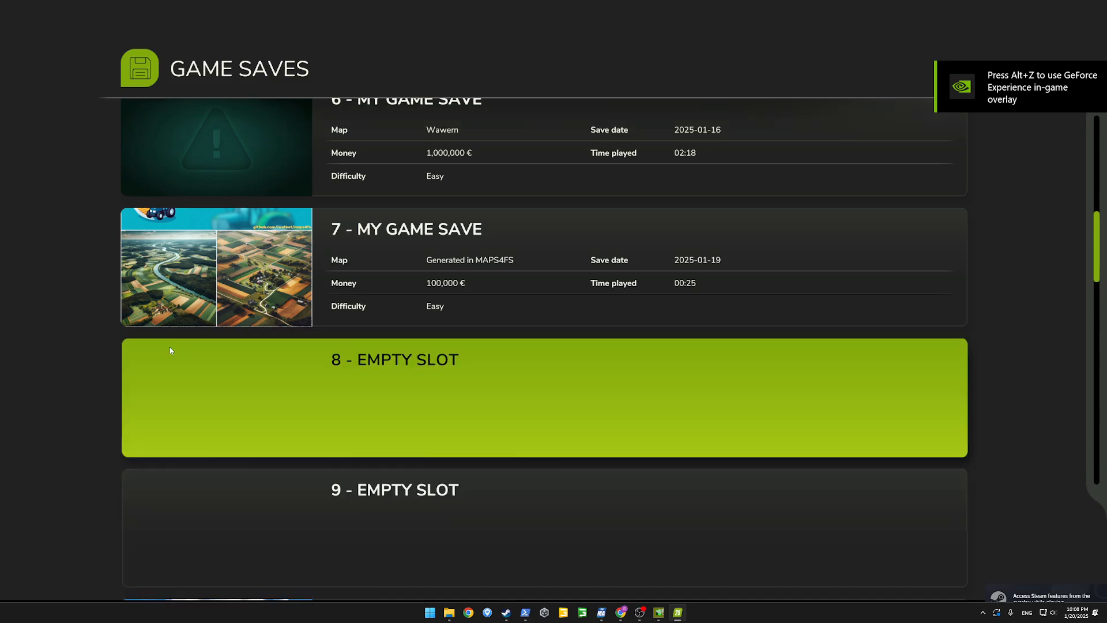
{"action": "key", "text": "Return"}
Choose Rochefort, Belgium as the map for the new savegame
{"action": "key", "text": "Right"}
{"action": "key", "text": "Right"}
{"action": "key", "text": "Right"}
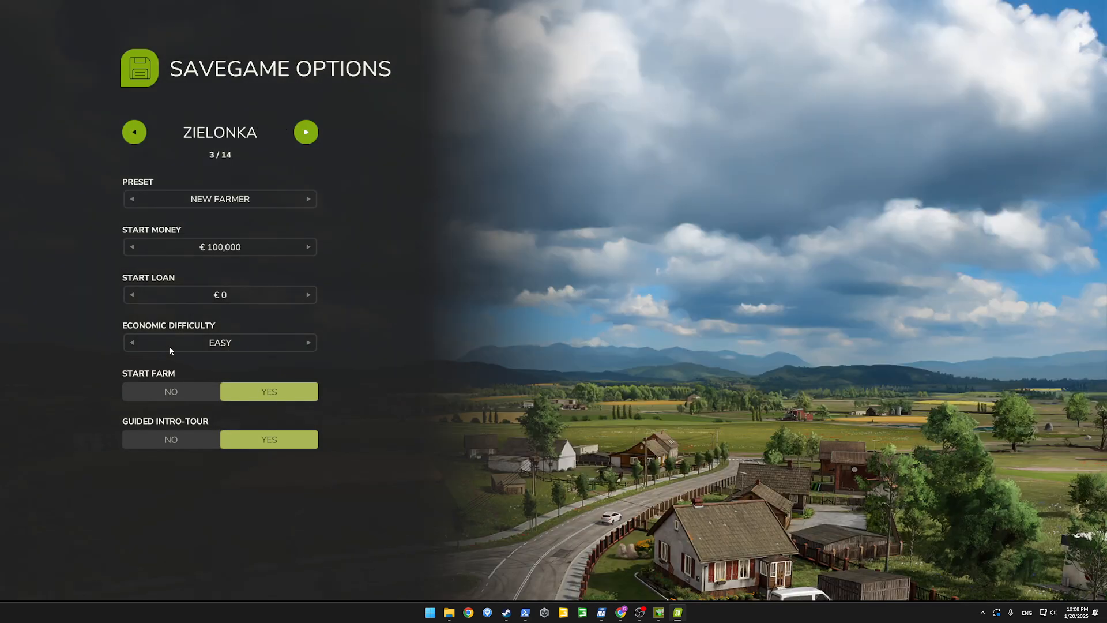
{"action": "key", "text": "Right"}
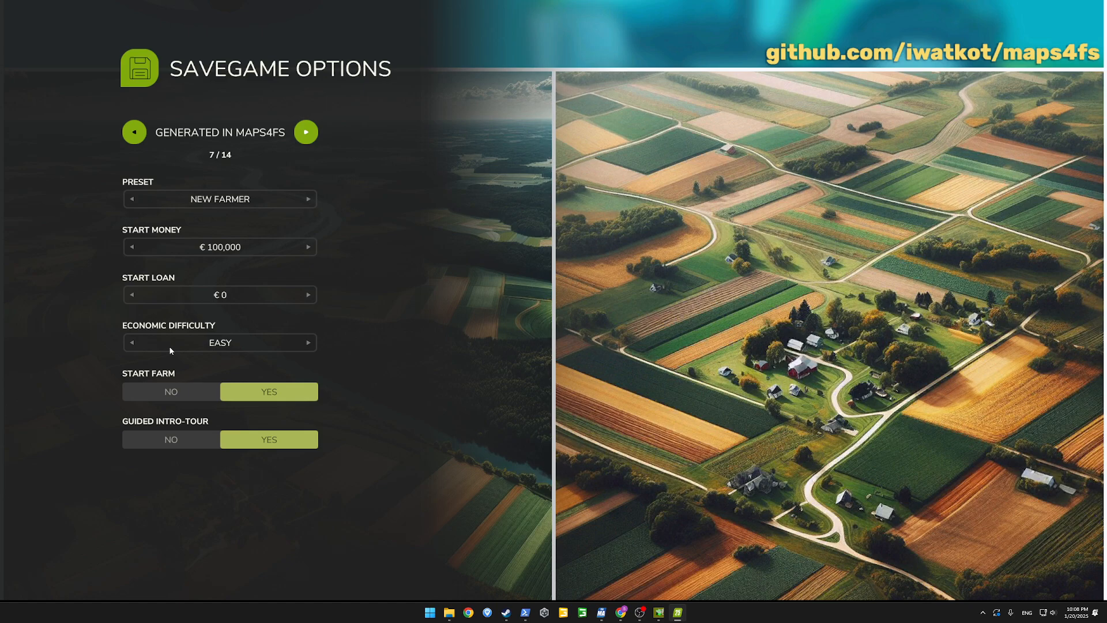
{"action": "key", "text": "Right"}
{"action": "key", "text": "Right"}
{"action": "key", "text": "Right"}
{"action": "key", "text": "Right"}
{"action": "key", "text": "Right"}
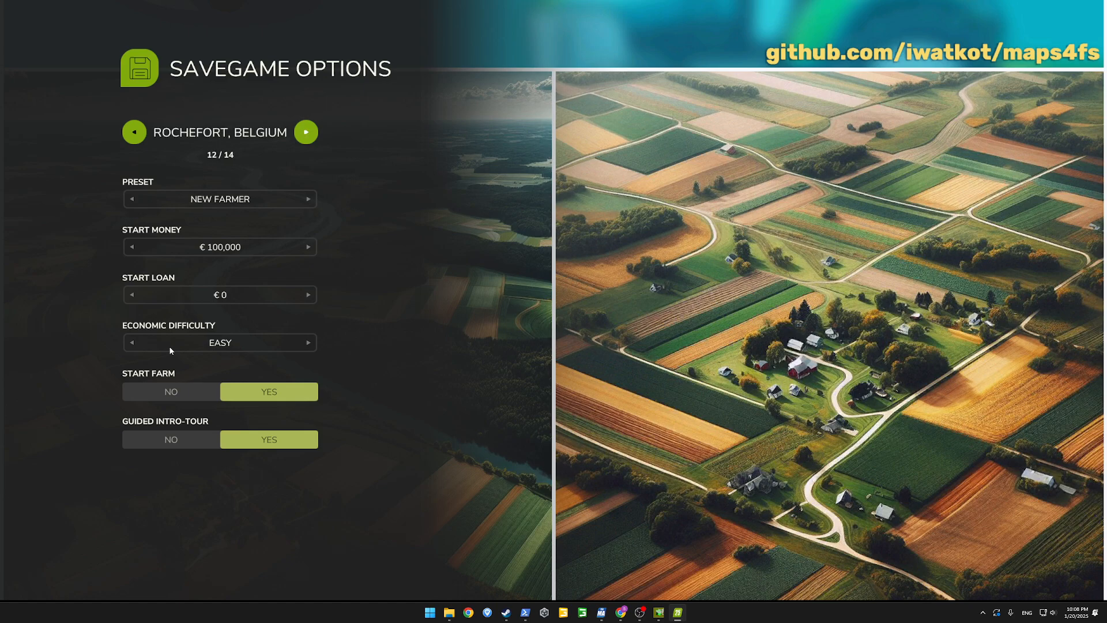
{"action": "key", "text": "Left"}
Set the guided intro-tour to No in the savegame options
{"action": "key", "text": "Up"}
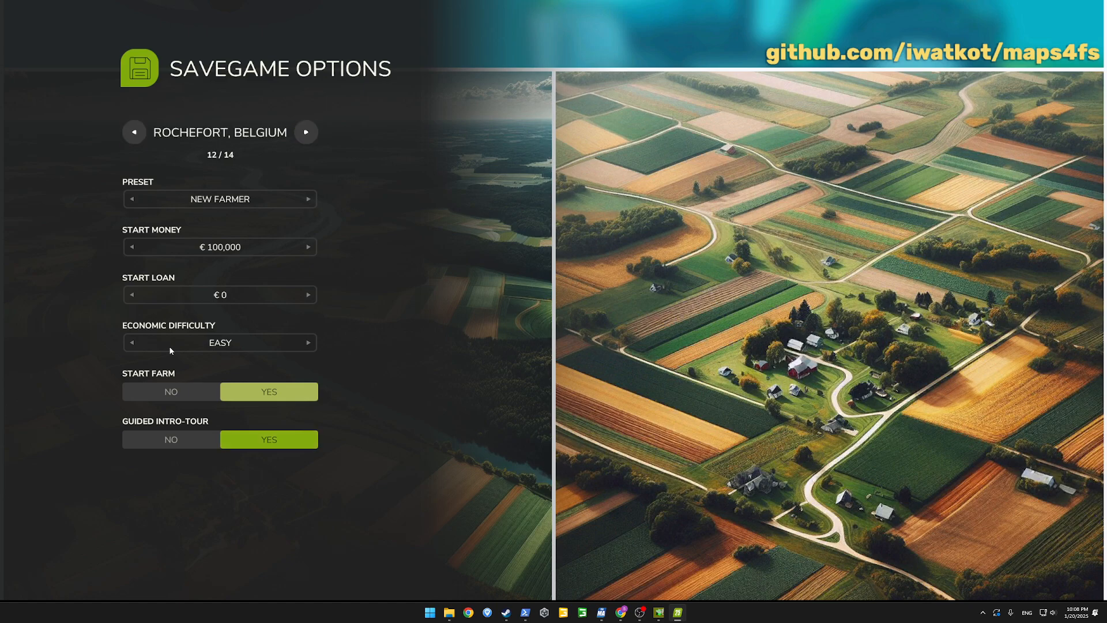
{"action": "key", "text": "Down"}
{"action": "key", "text": "Down"}
{"action": "key", "text": "Up"}
{"action": "key", "text": "Up"}
{"action": "key", "text": "Left"}
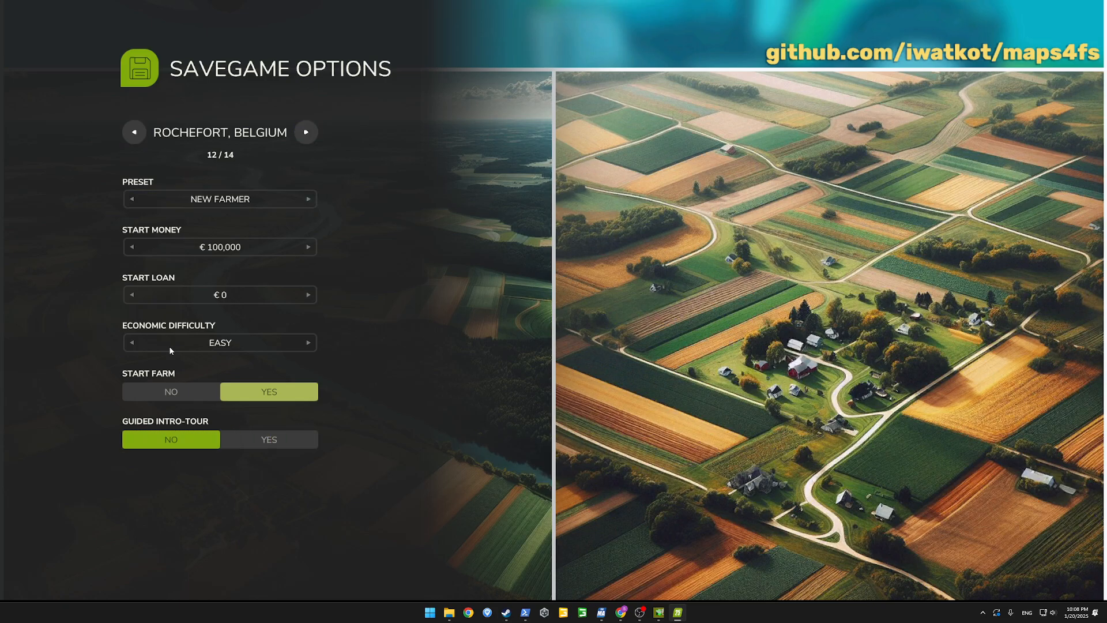
Continue to the mod selection, pick the PowerTools mod and start loading the new savegame
{"action": "key", "text": "Return"}
{"action": "key", "text": "x"}
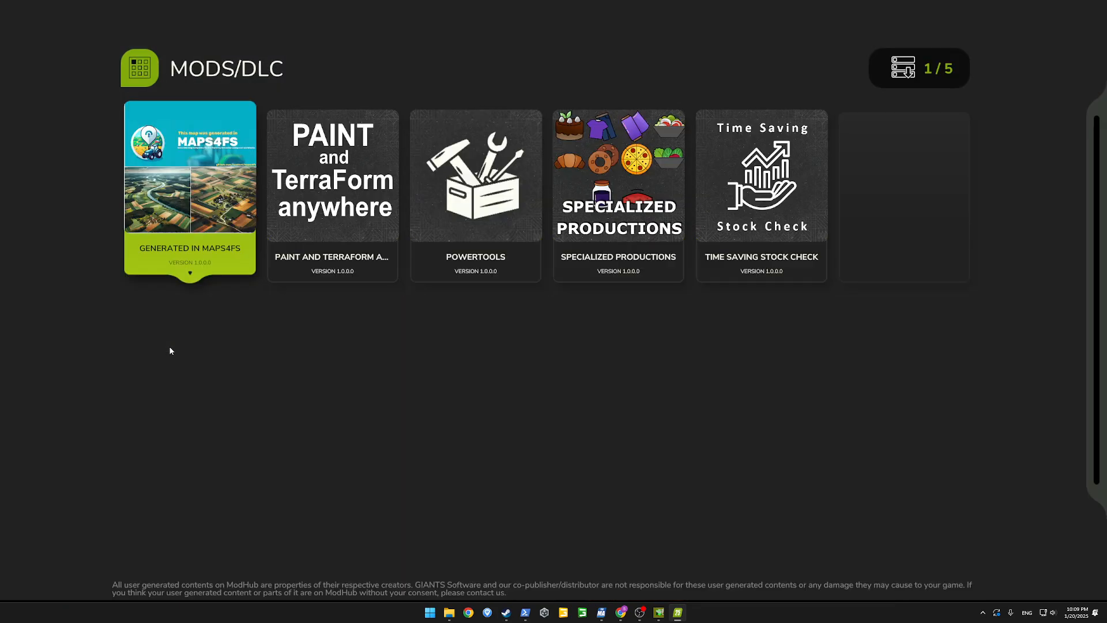
{"action": "left_click", "coordinate": [441, 189]}
{"action": "key", "text": "Return"}
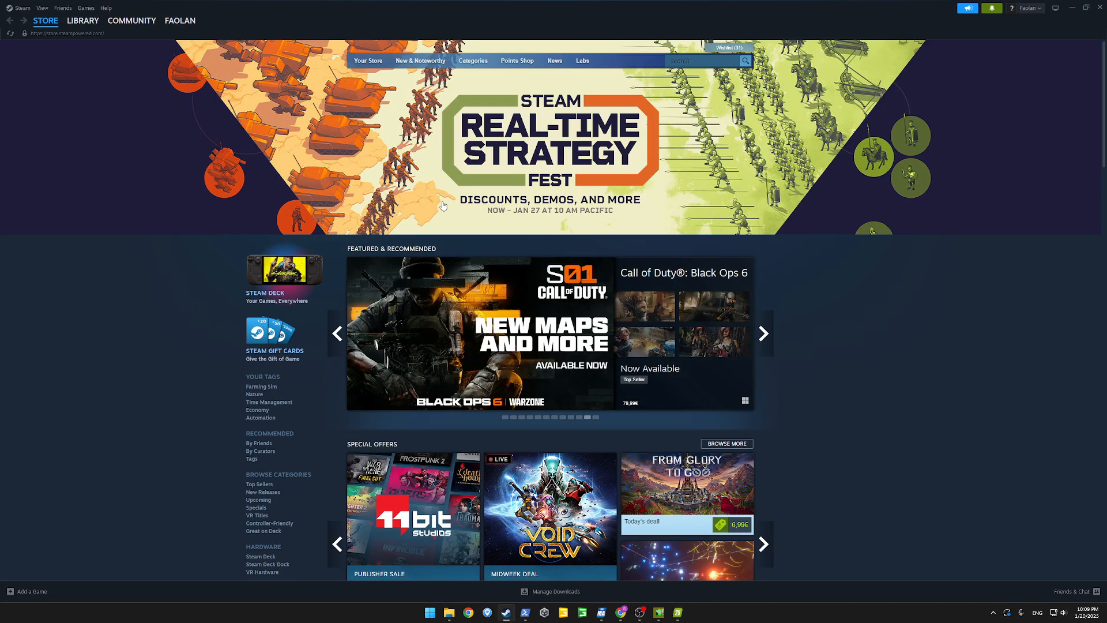
Switch to Google Maps in Chrome to view the village's wider surroundings, and return to the loading Farming Simulator 25
{"action": "key", "text": "alt+Tab"}
{"action": "key", "text": "Tab"}
{"action": "key", "text": "alt+Tab"}
{"action": "key", "text": "alt+Tab"}
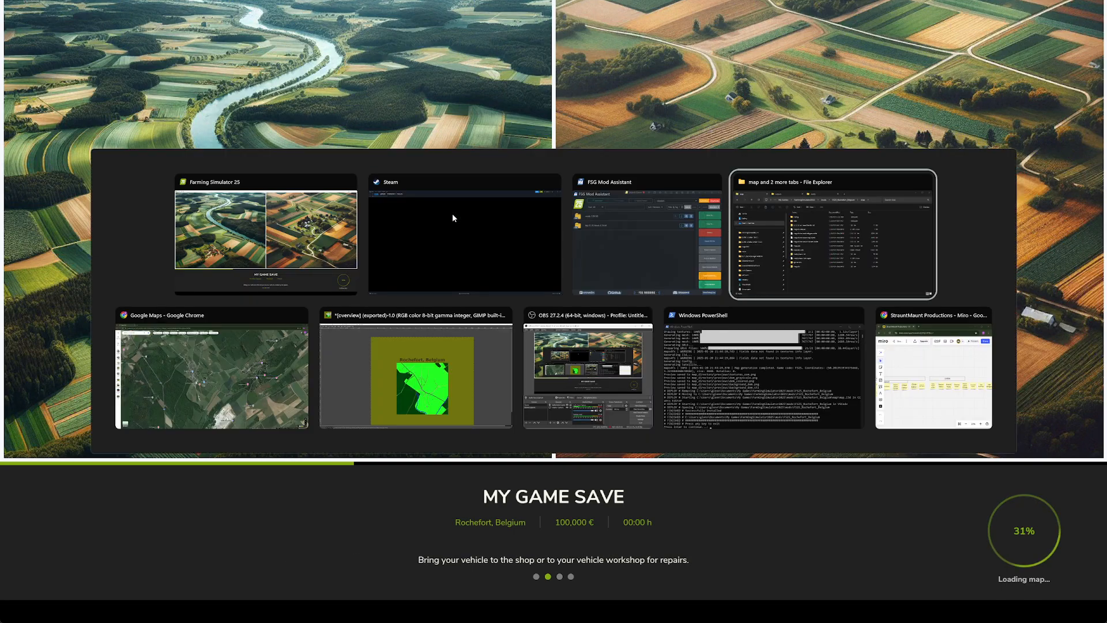
{"action": "scroll", "coordinate": [492, 338], "scroll_direction": "down", "scroll_amount": 5}
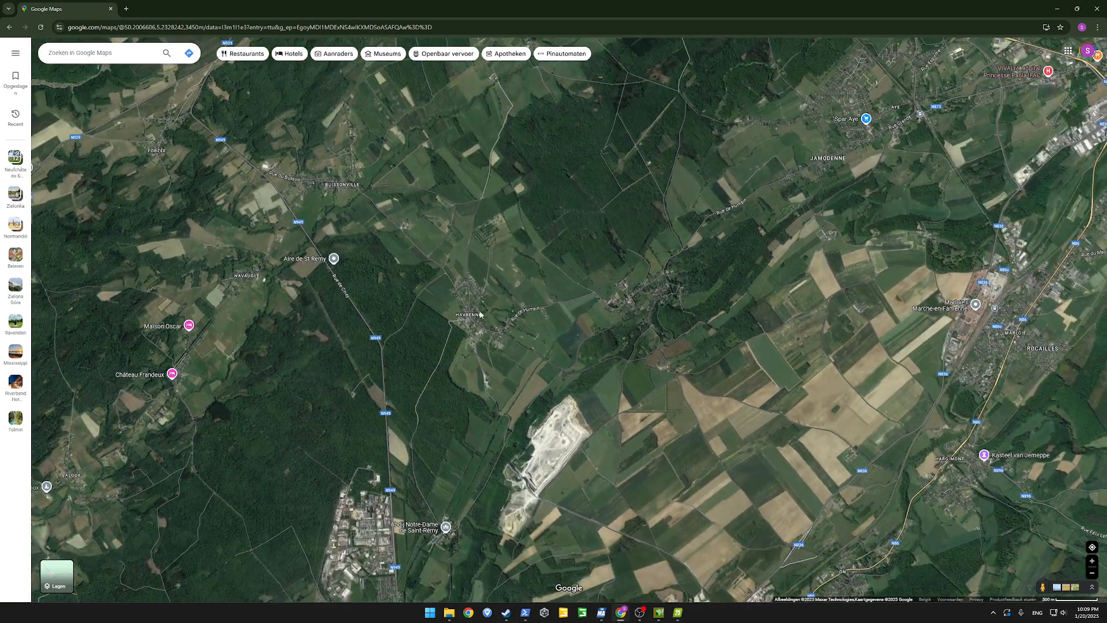
{"action": "scroll", "coordinate": [471, 316], "scroll_direction": "up", "scroll_amount": 5}
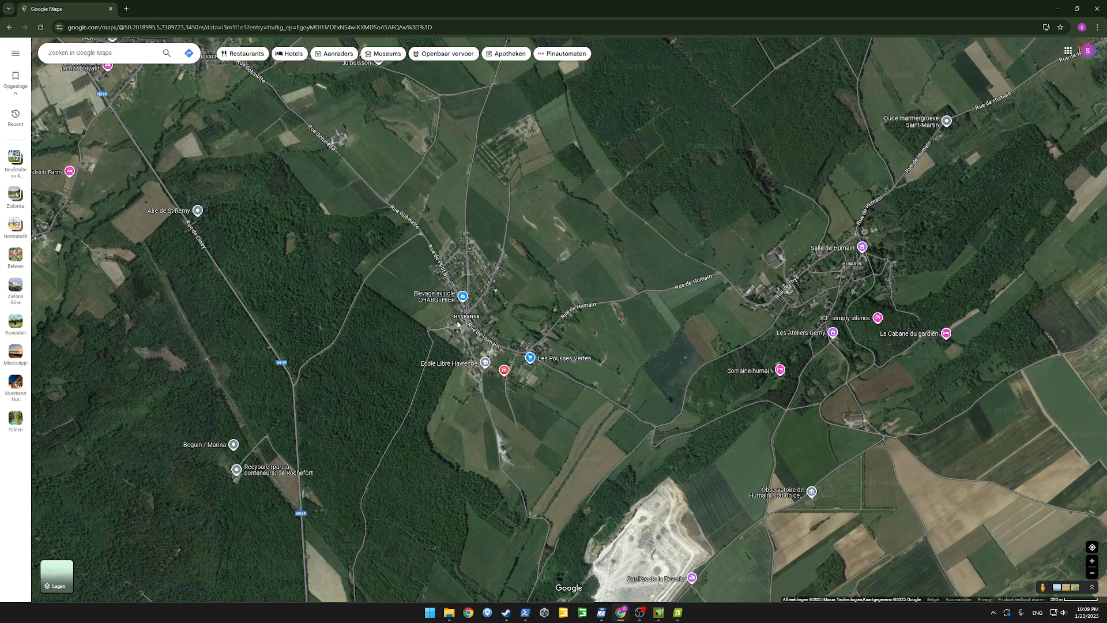
{"action": "key", "text": "alt+Tab"}
{"action": "key", "text": "alt+Tab"}
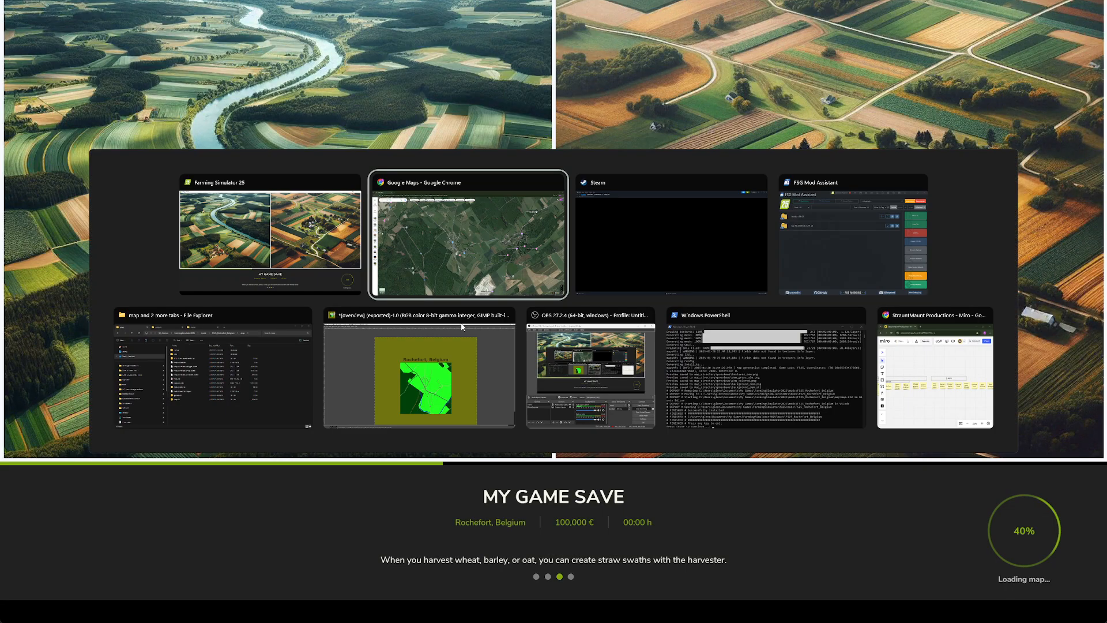
{"action": "key", "text": "alt+shift+Tab"}
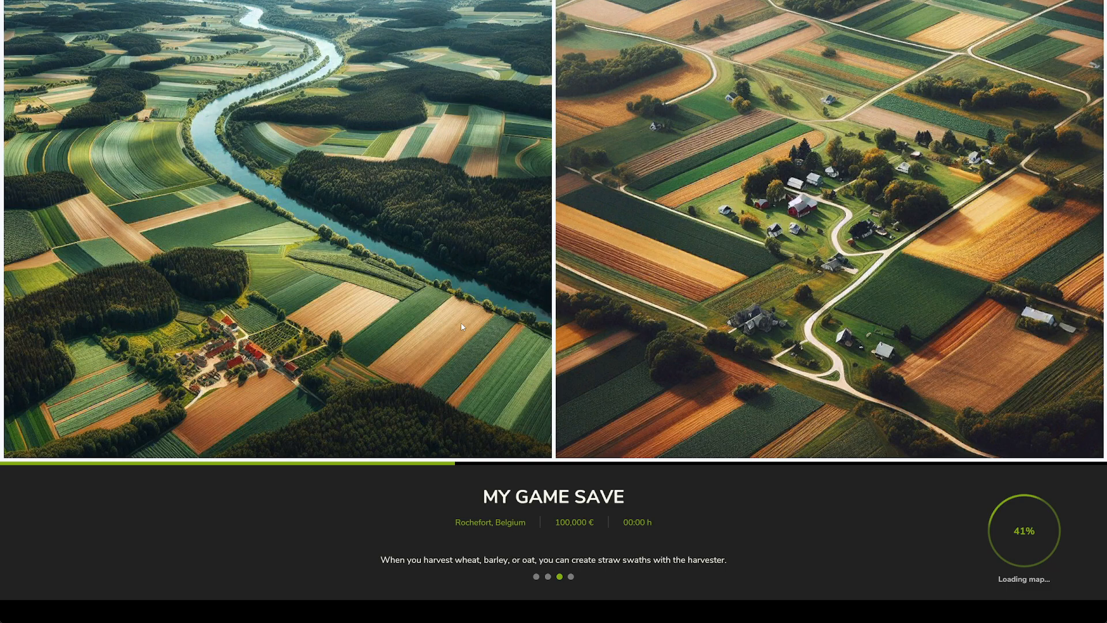
Display the game's developer console to check the loading log, and switch to the map folder in File Explorer
{"action": "key", "text": "grave"}
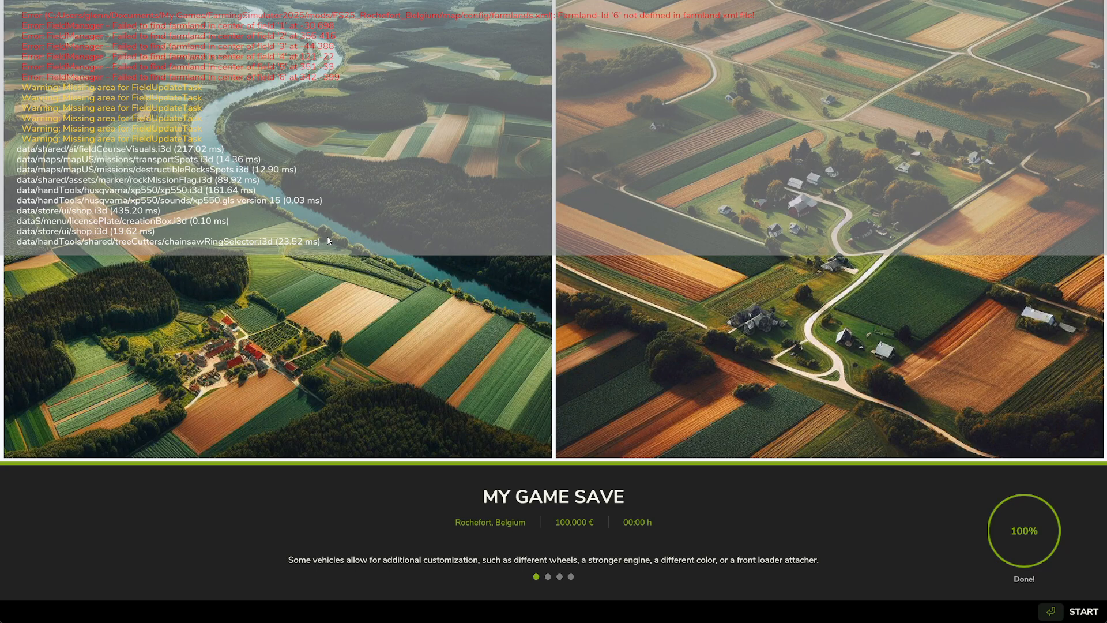
{"action": "key", "text": "alt+Tab"}
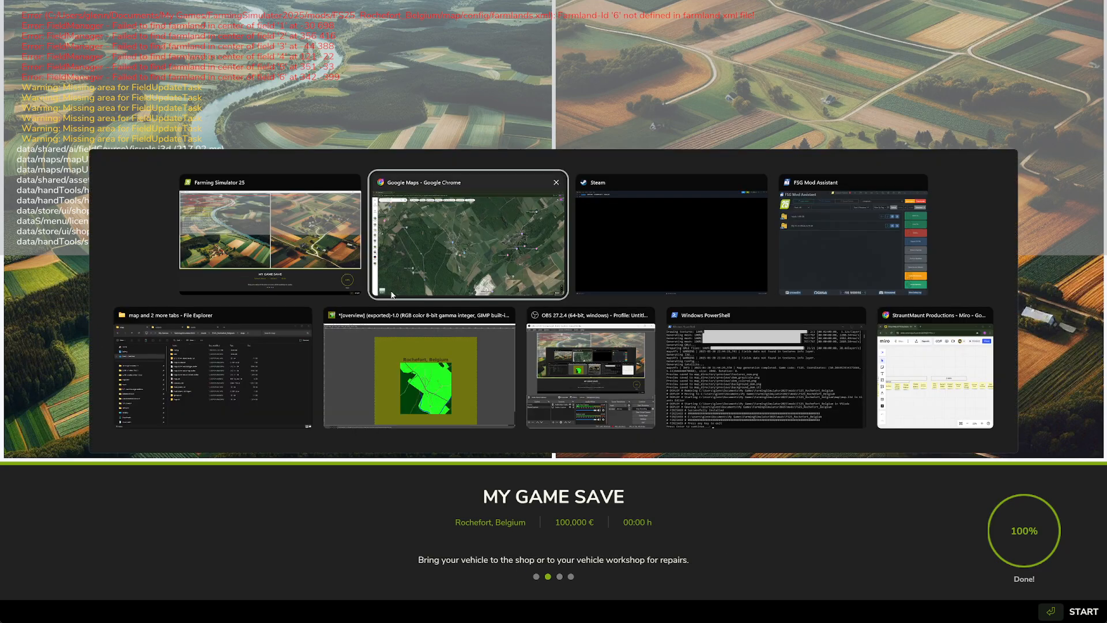
{"action": "key", "text": "Tab"}
{"action": "left_click", "coordinate": [237, 351]}
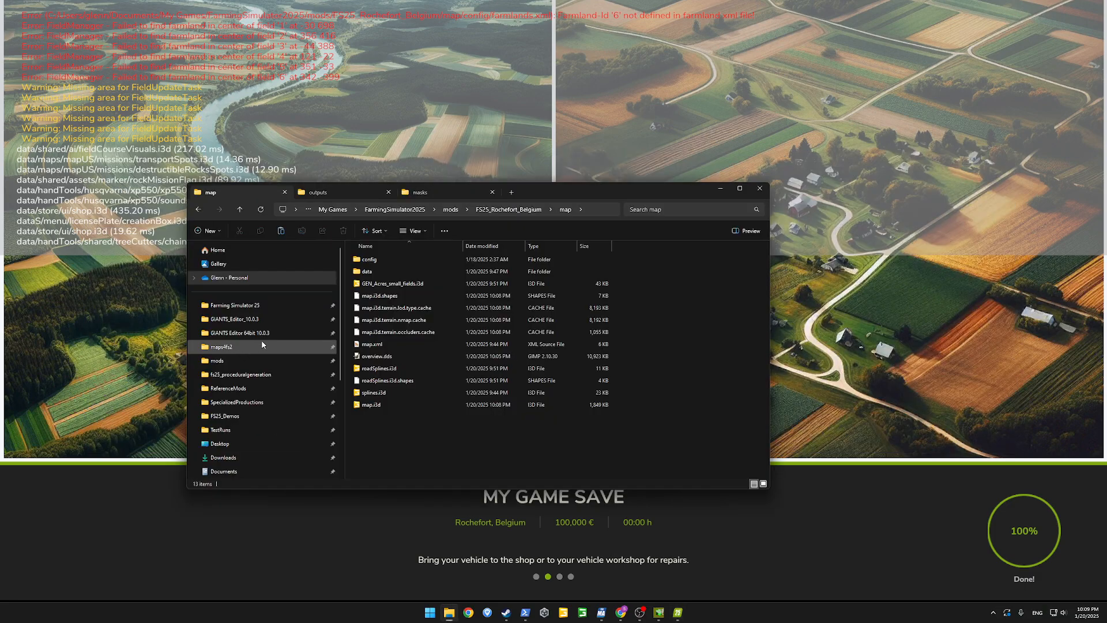
Open the Rochefort map.i3d in GIANTS Editor and find farmlands.xml in the map's config folder while it loads
{"action": "double_click", "coordinate": [371, 405]}
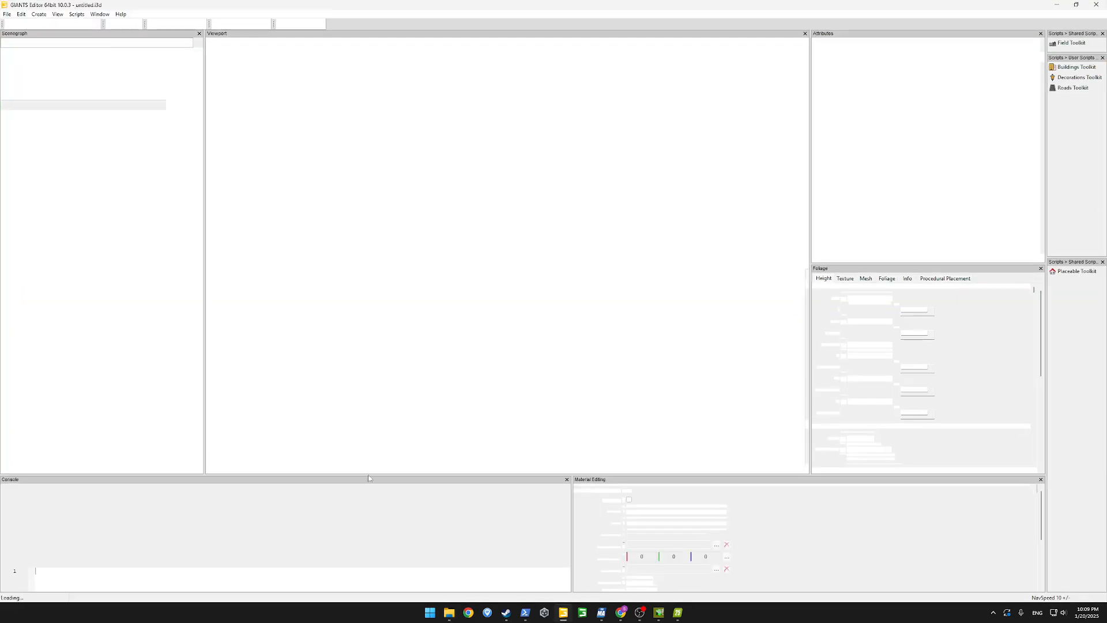
{"action": "mouse_move", "coordinate": [448, 613]}
{"action": "left_click", "coordinate": [451, 565]}
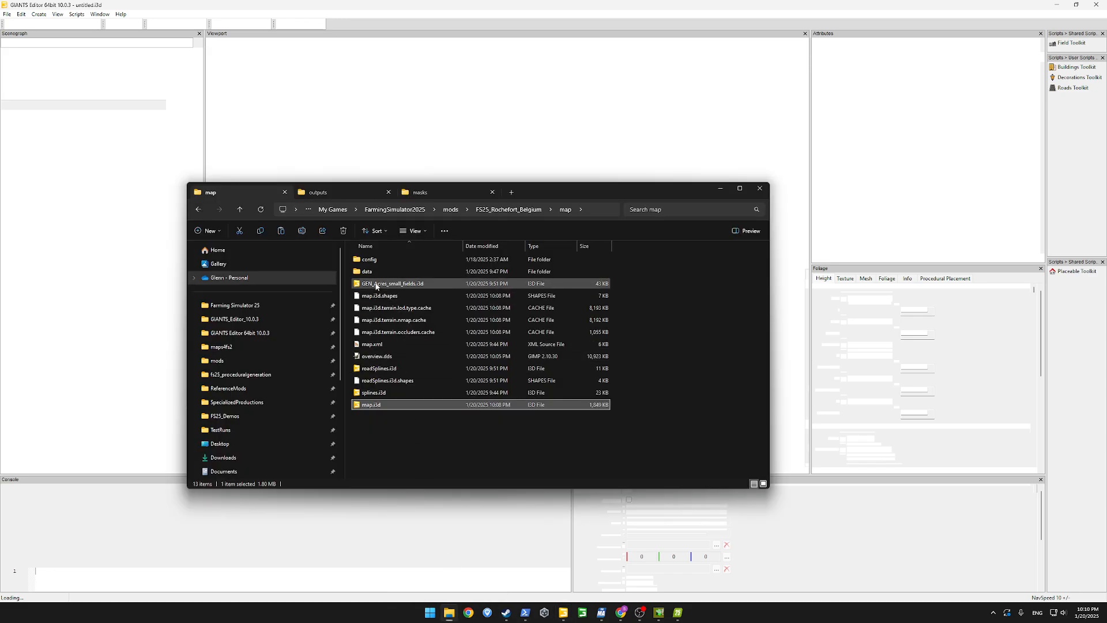
{"action": "double_click", "coordinate": [369, 259]}
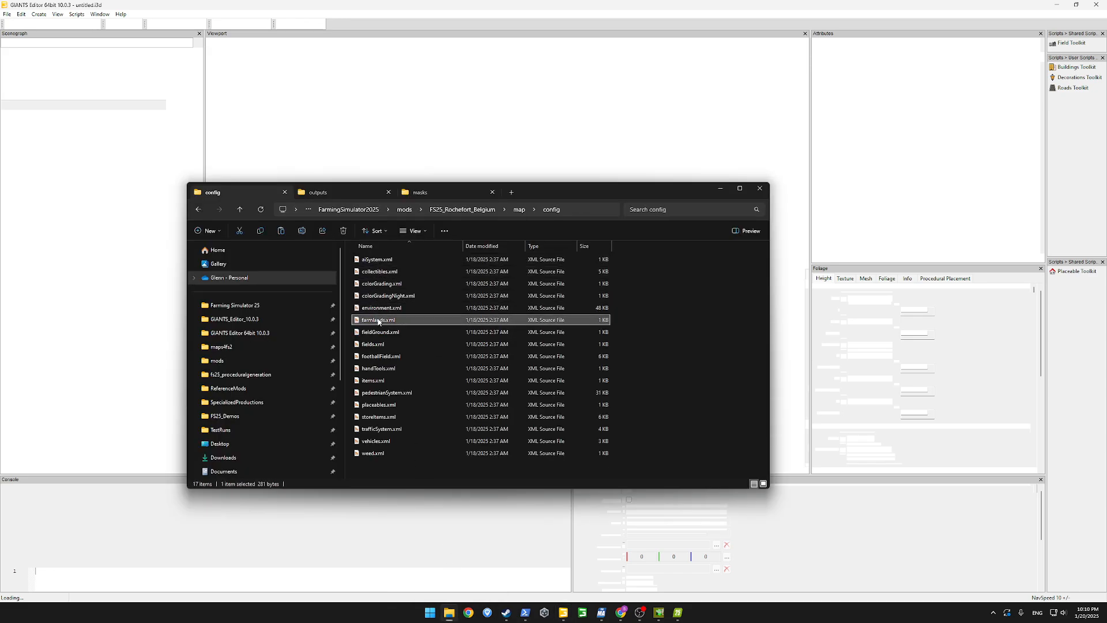
{"action": "right_click", "coordinate": [380, 320]}
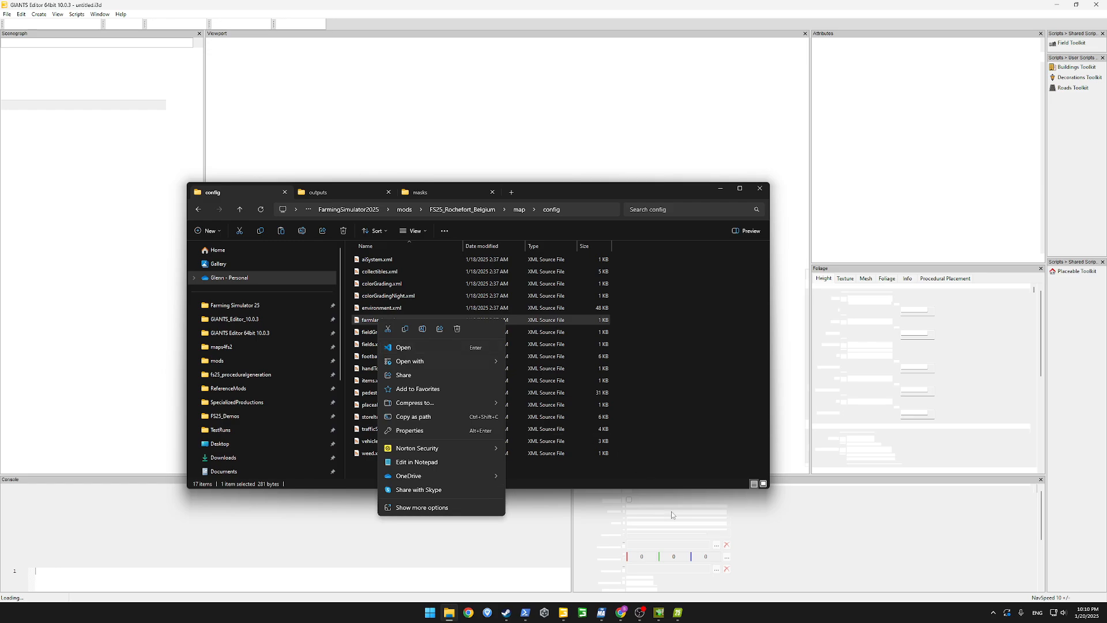
Switch back to Farming Simulator 25, start the loaded savegame and accept the preset character
{"action": "left_click", "coordinate": [678, 617]}
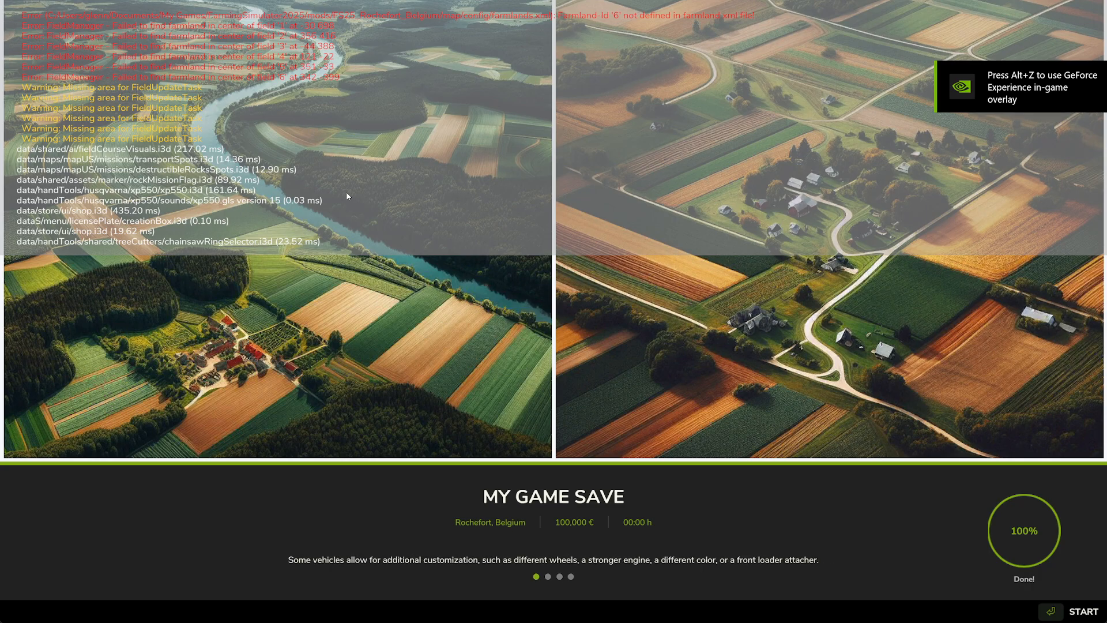
{"action": "key", "text": "Return"}
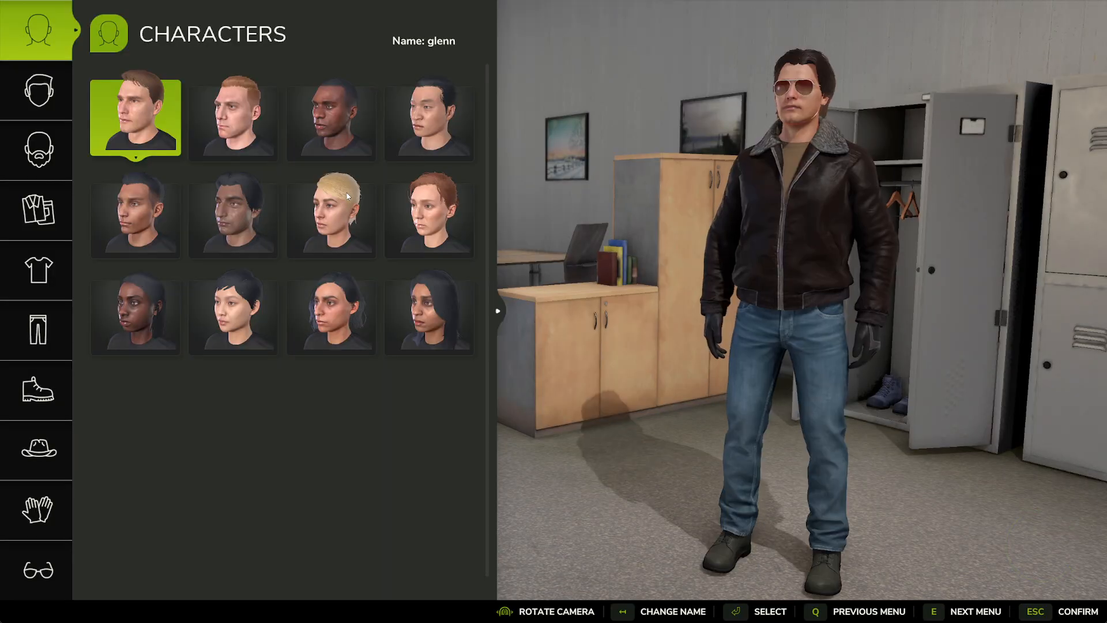
{"action": "key", "text": "Escape"}
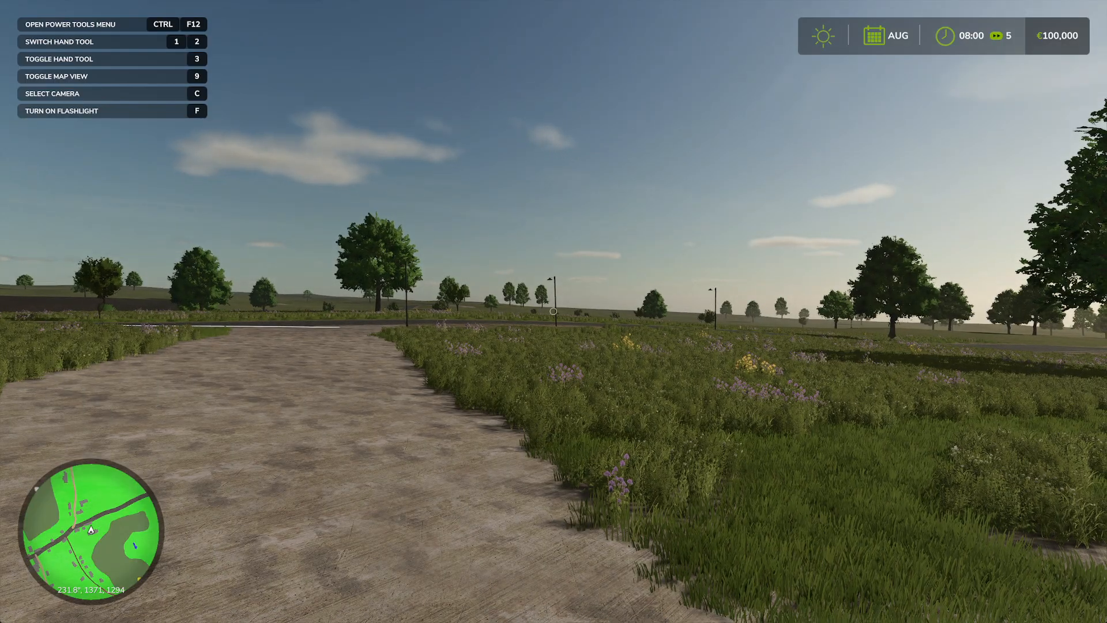
Examine the fields, roads and water on the in-game map overview
{"action": "key", "text": "Escape"}
{"action": "scroll", "coordinate": [709, 349], "scroll_direction": "down", "scroll_amount": 10}
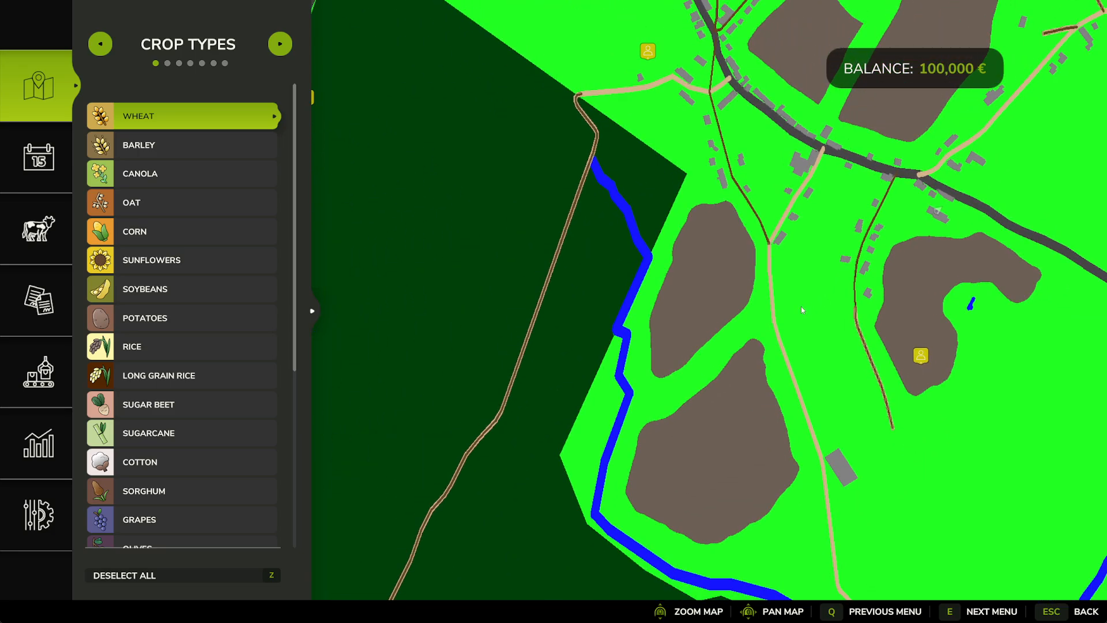
{"action": "scroll", "coordinate": [708, 349], "scroll_direction": "up", "scroll_amount": 8}
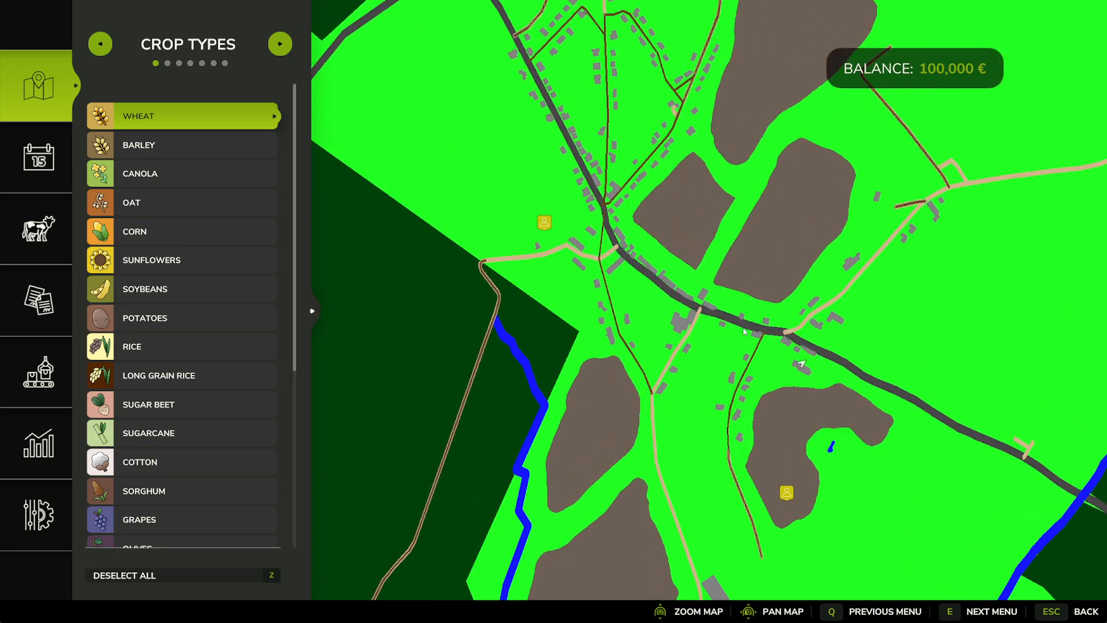
Return to the Rochefort map folder in File Explorer, open map.i3d and bring GIANTS Editor to the front
{"action": "key", "text": "alt+Tab"}
{"action": "left_click", "coordinate": [468, 465]}
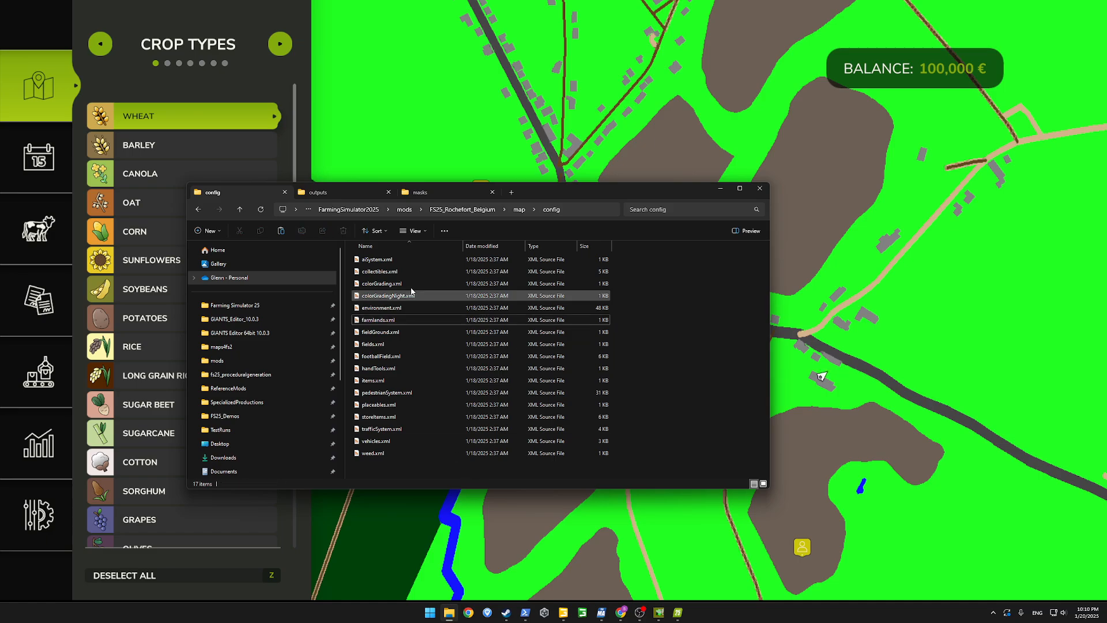
{"action": "left_click", "coordinate": [516, 209]}
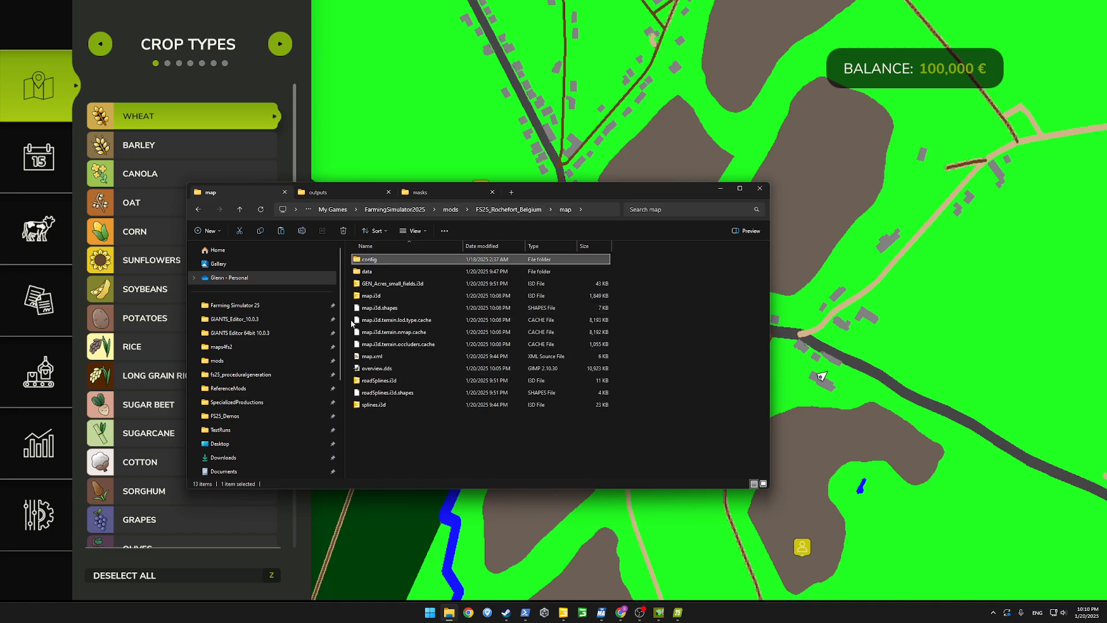
{"action": "left_click", "coordinate": [371, 297]}
{"action": "double_click", "coordinate": [370, 297]}
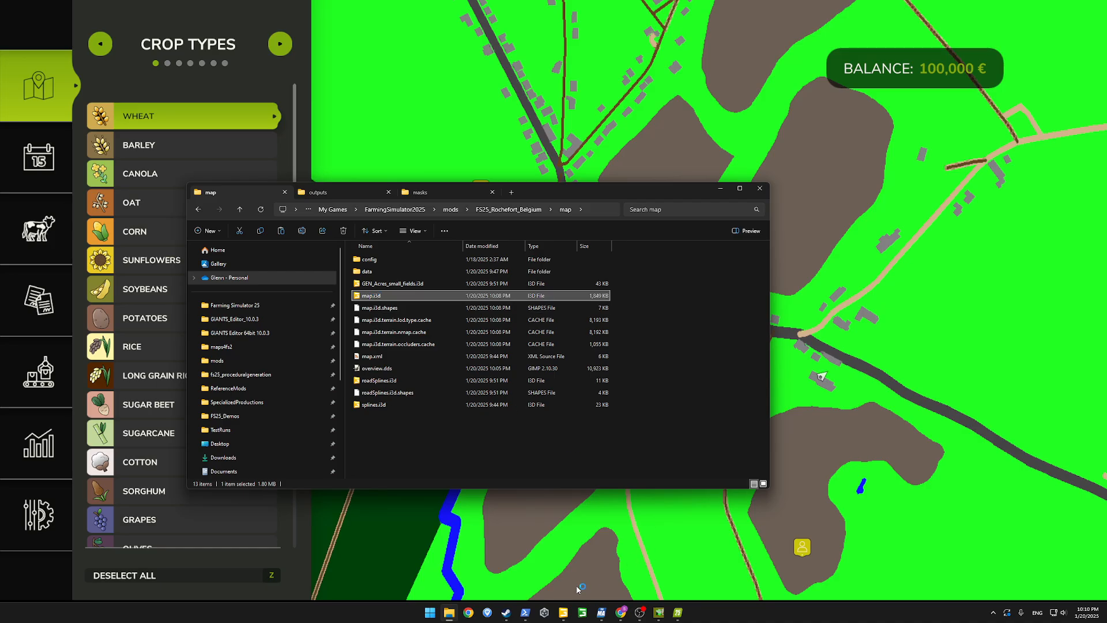
{"action": "left_click", "coordinate": [565, 613]}
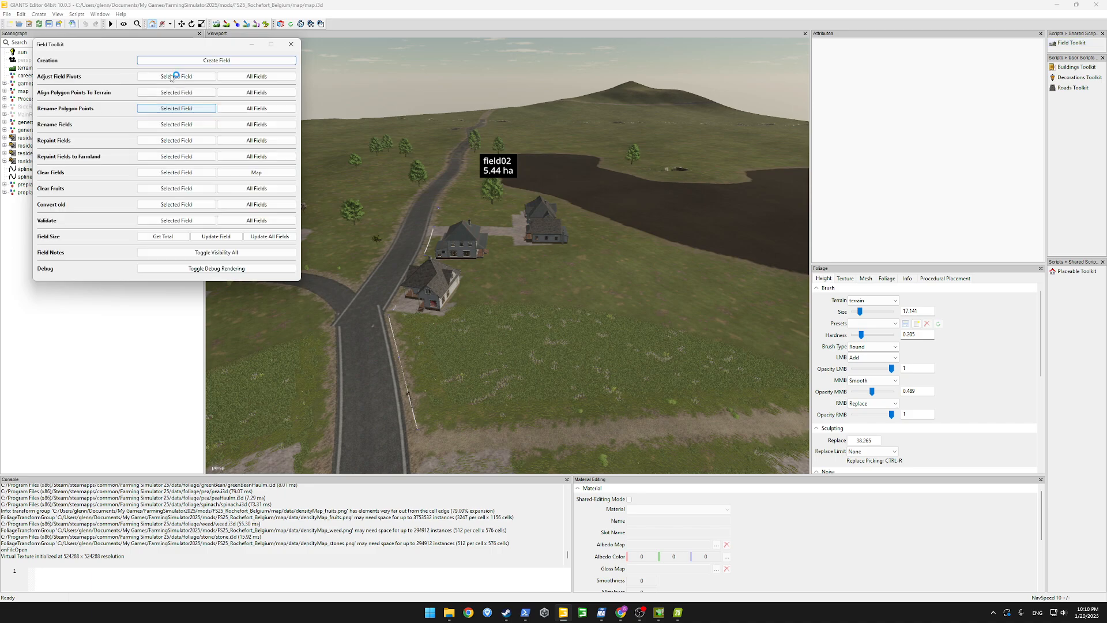
Turn on field debug rendering and display the farmlands info layer to inspect the farmland painting around the fields
{"action": "left_click", "coordinate": [219, 303]}
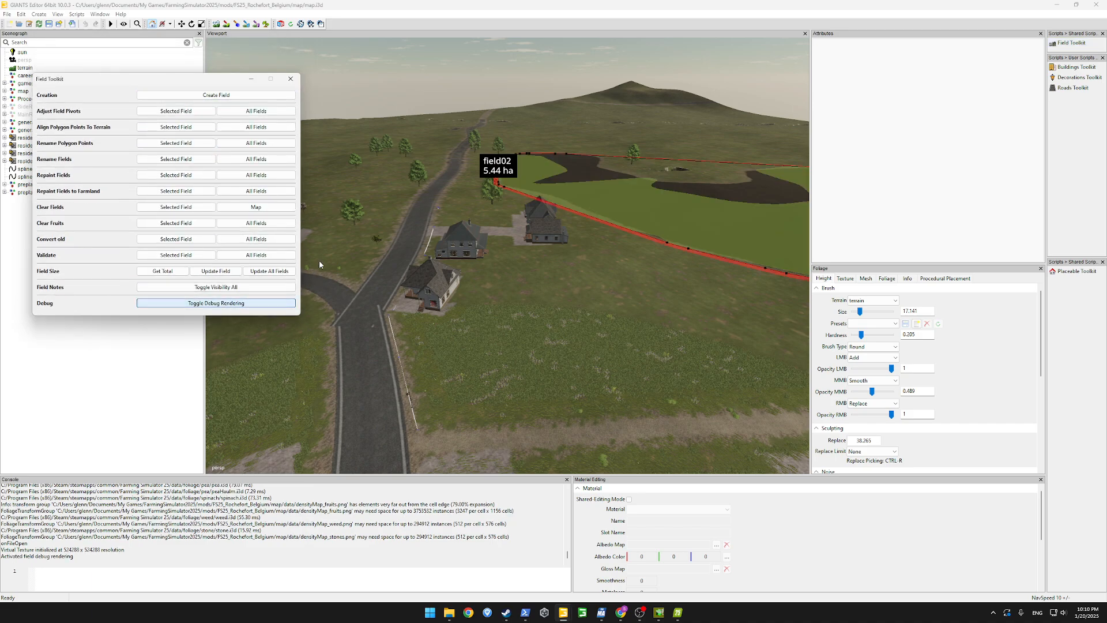
{"action": "left_click", "coordinate": [245, 25]}
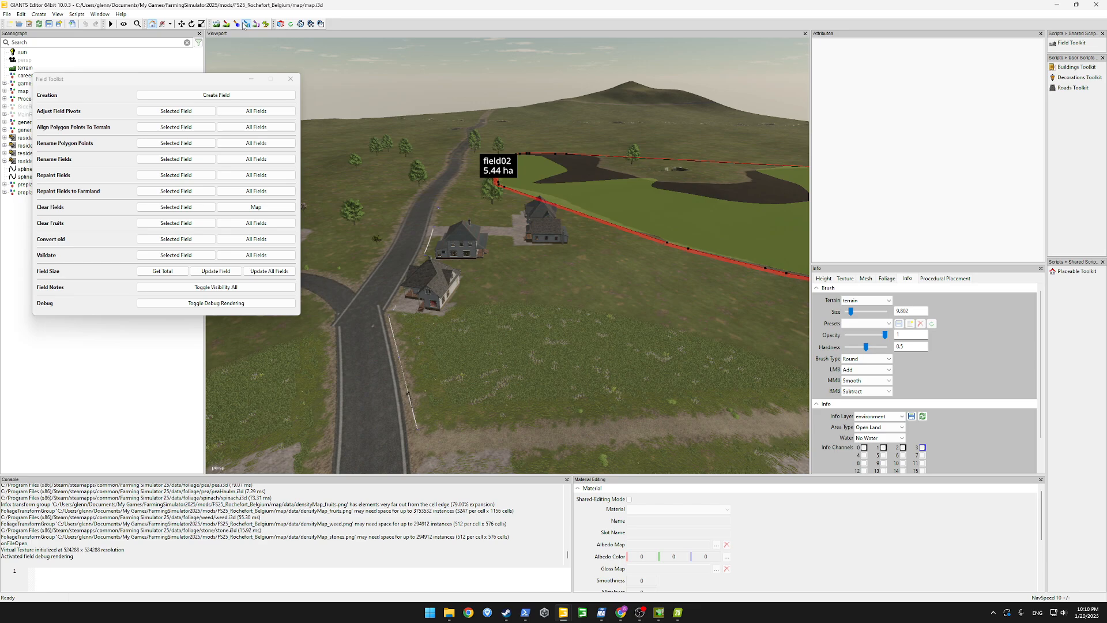
{"action": "left_click", "coordinate": [886, 421]}
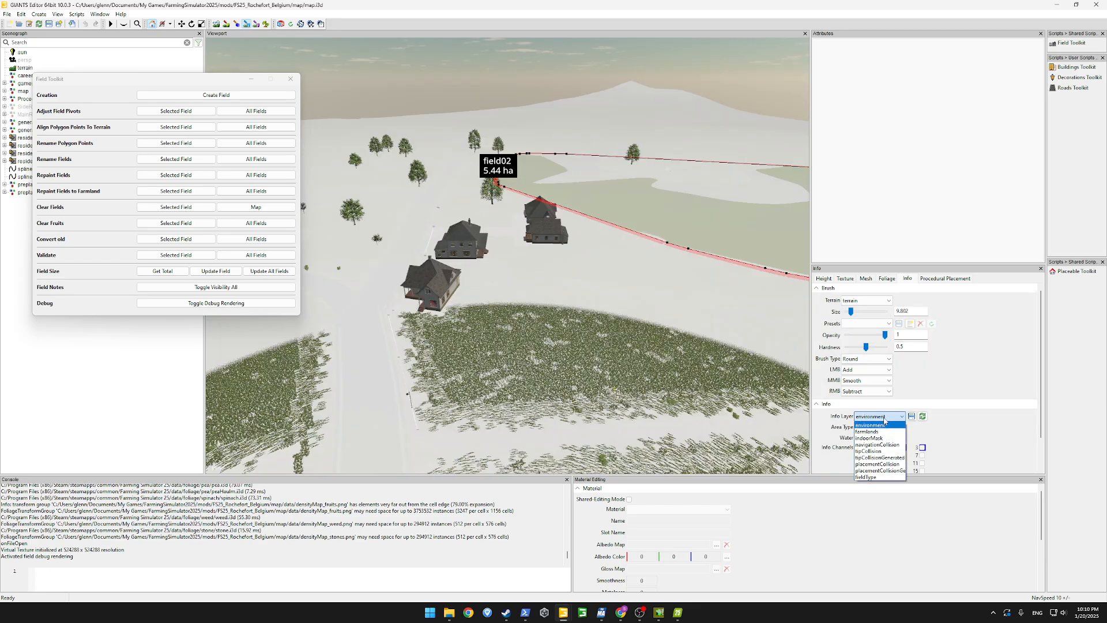
{"action": "left_click", "coordinate": [883, 433]}
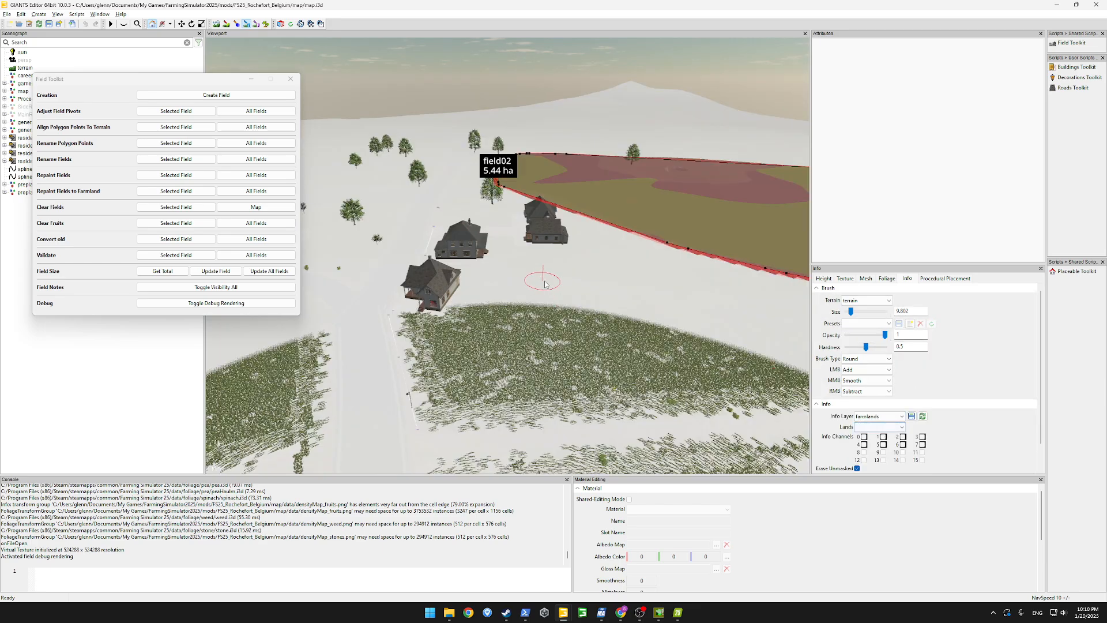
{"action": "left_click_drag", "start_coordinate": [713, 284], "coordinate": [511, 215], "text": "alt"}
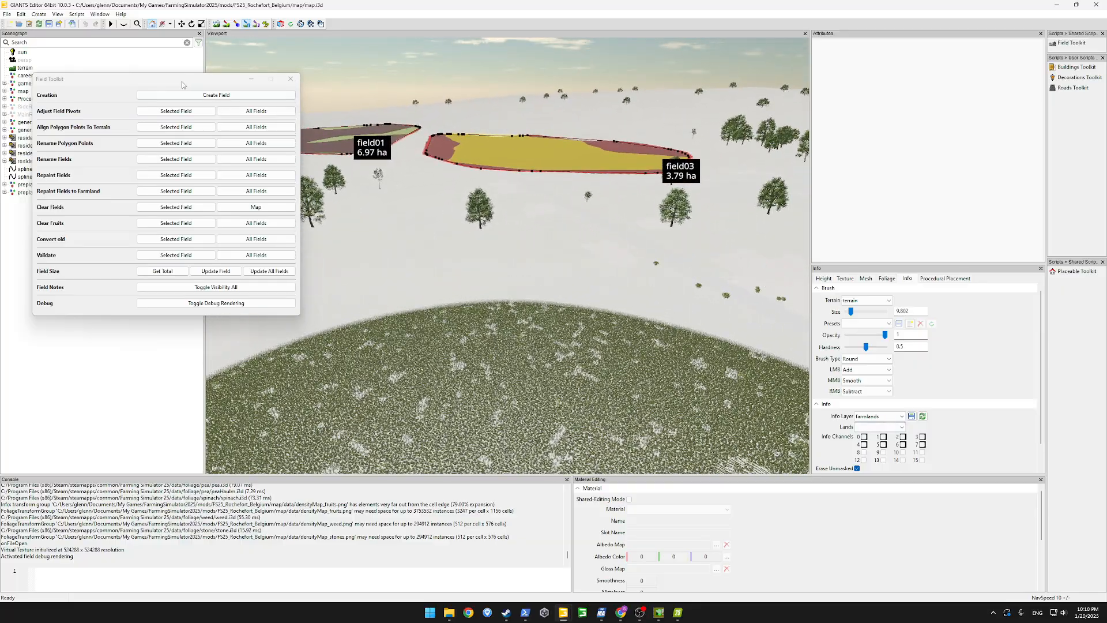
Expand the gameplay fields group, rename all fields and repaint all of them to farmland, and close the Field Toolkit
{"action": "left_click_drag", "start_coordinate": [183, 85], "coordinate": [247, 106]}
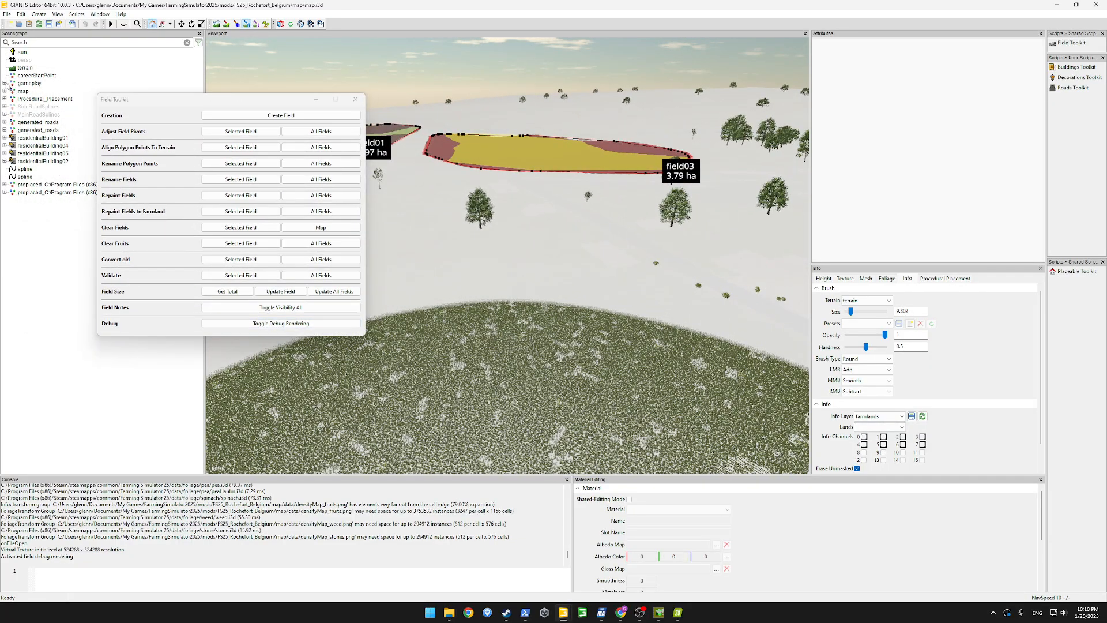
{"action": "left_click", "coordinate": [5, 84]}
{"action": "left_click", "coordinate": [12, 91]}
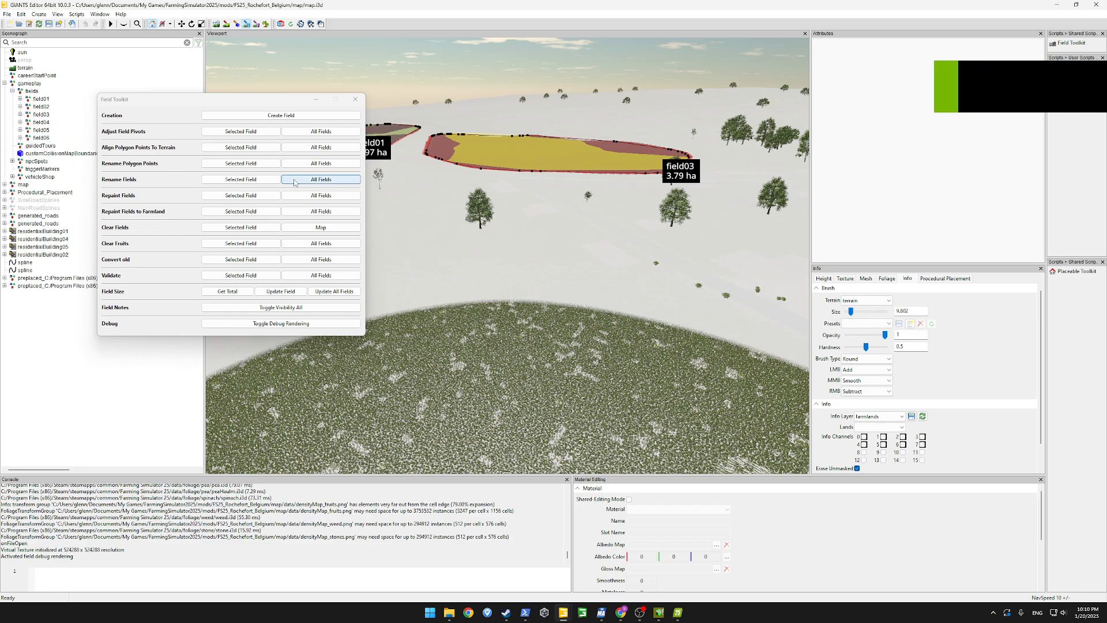
{"action": "left_click", "coordinate": [321, 180]}
{"action": "left_click", "coordinate": [318, 211]}
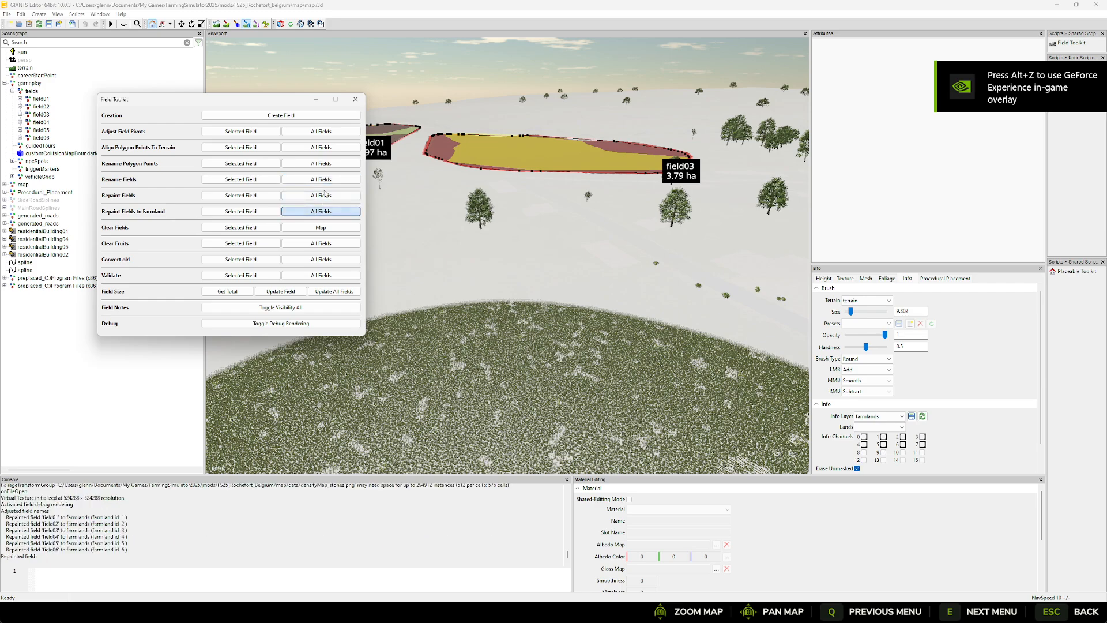
{"action": "left_click", "coordinate": [325, 183]}
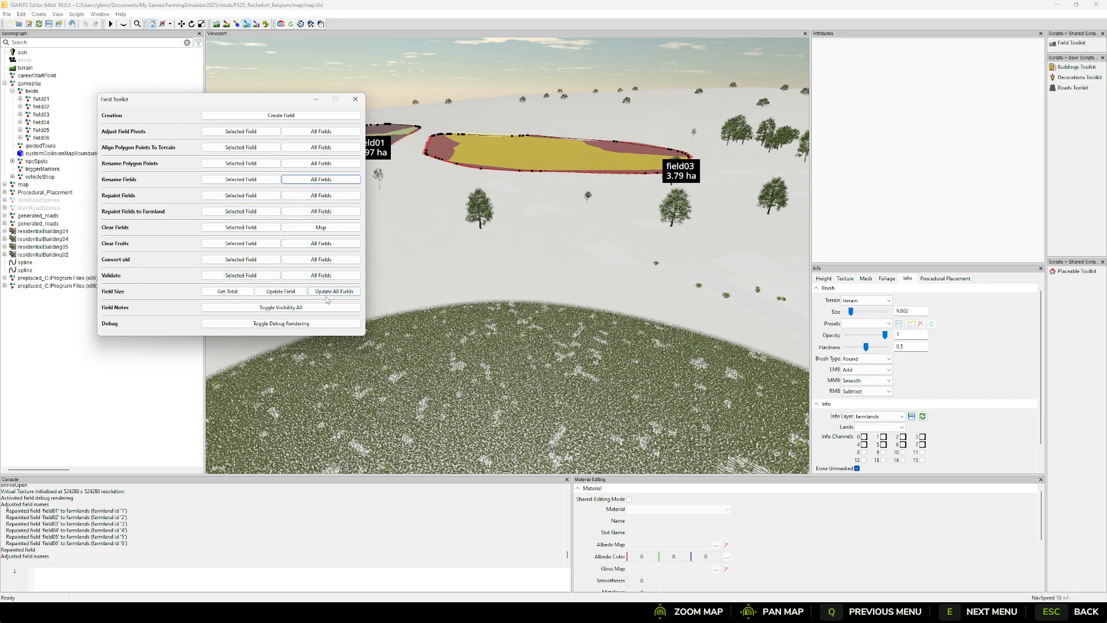
{"action": "left_click", "coordinate": [356, 103]}
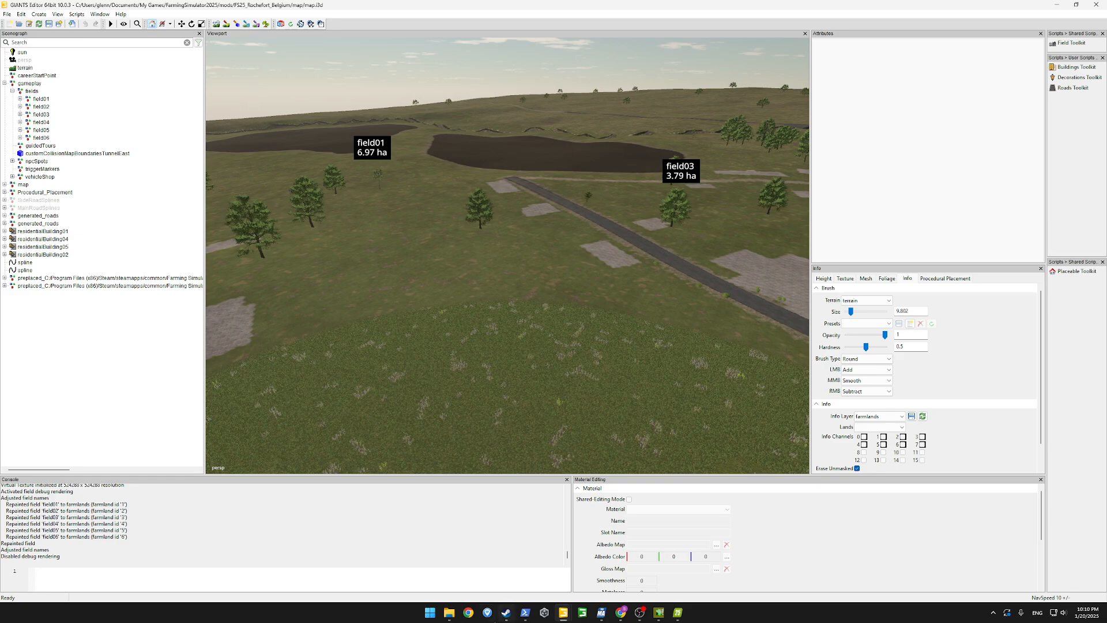
Open farmlands.xml from the Rochefort map's config folder in Visual Studio Code and insert an empty line inside the farmlands element
{"action": "mouse_move", "coordinate": [448, 618]}
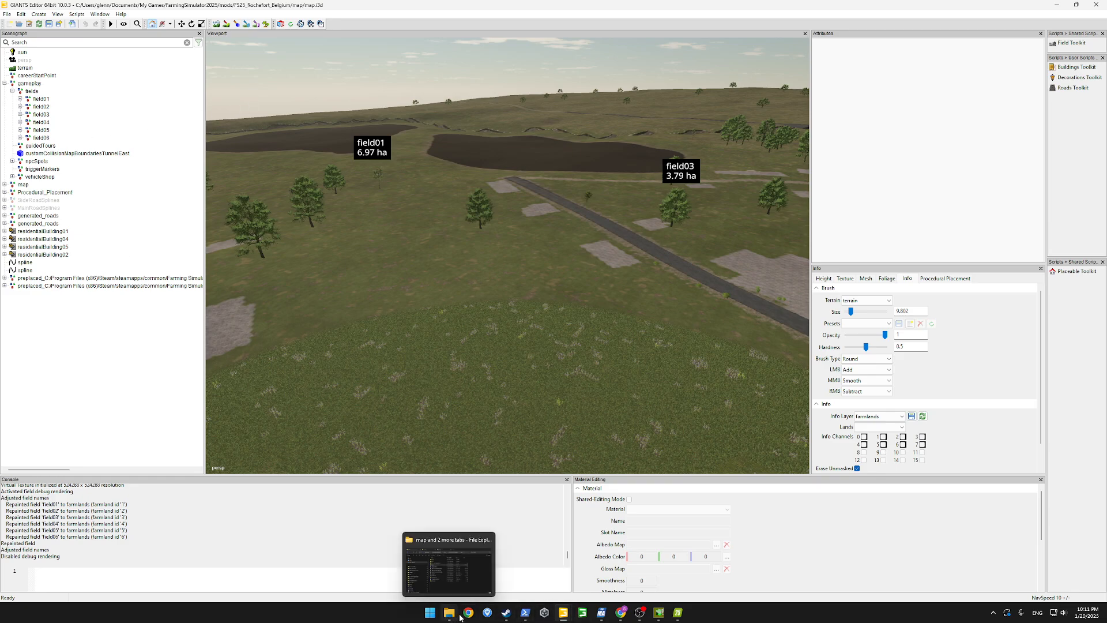
{"action": "left_click", "coordinate": [451, 616]}
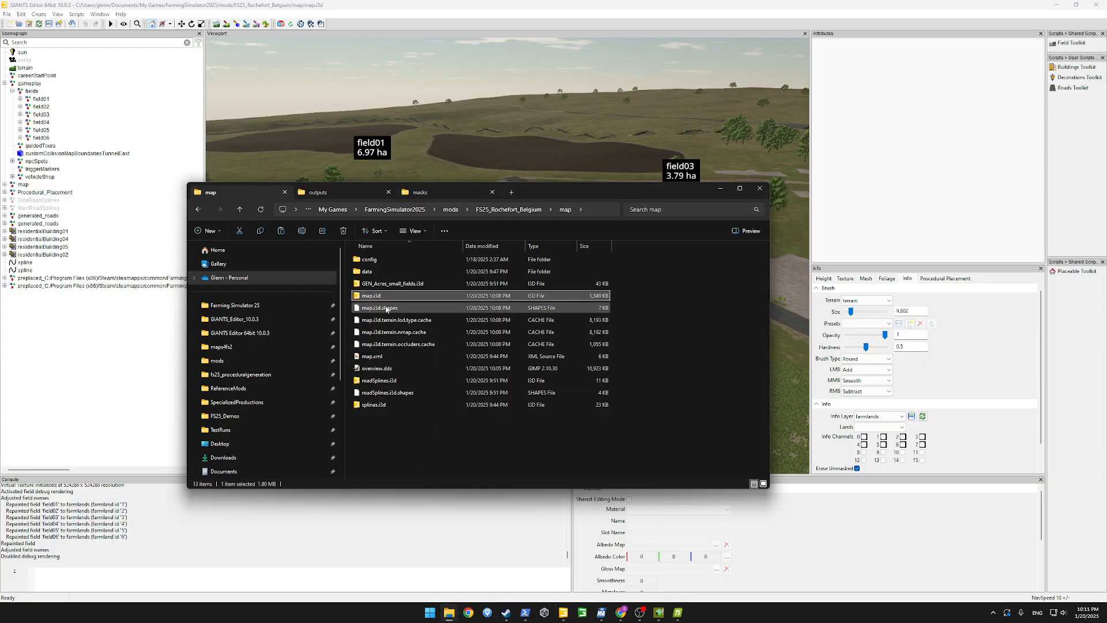
{"action": "double_click", "coordinate": [367, 265]}
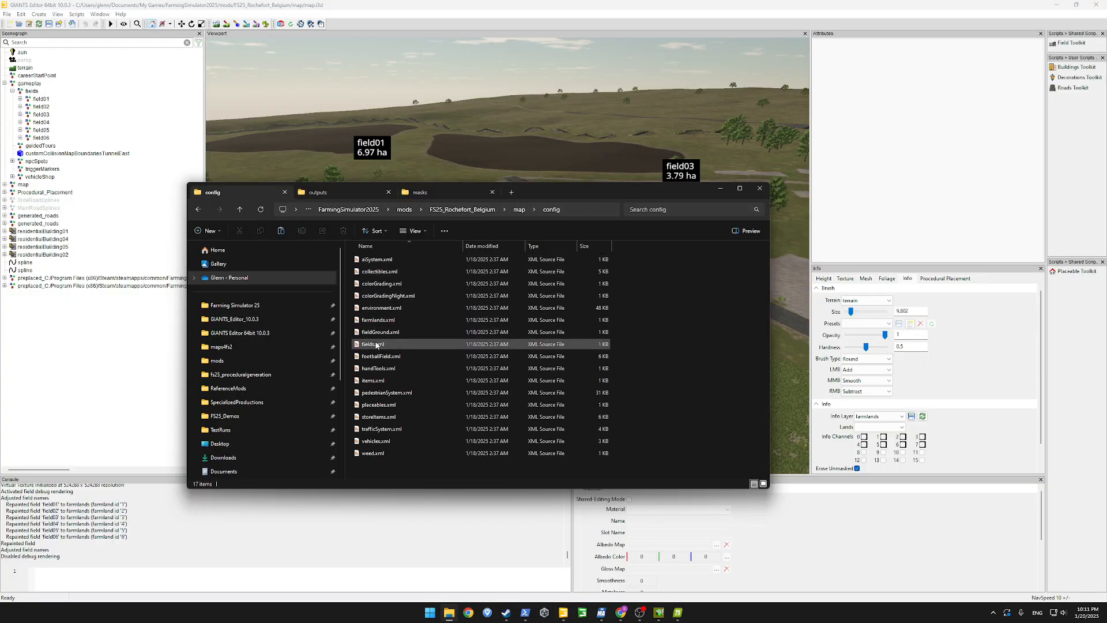
{"action": "left_click", "coordinate": [379, 324]}
{"action": "right_click", "coordinate": [379, 324]}
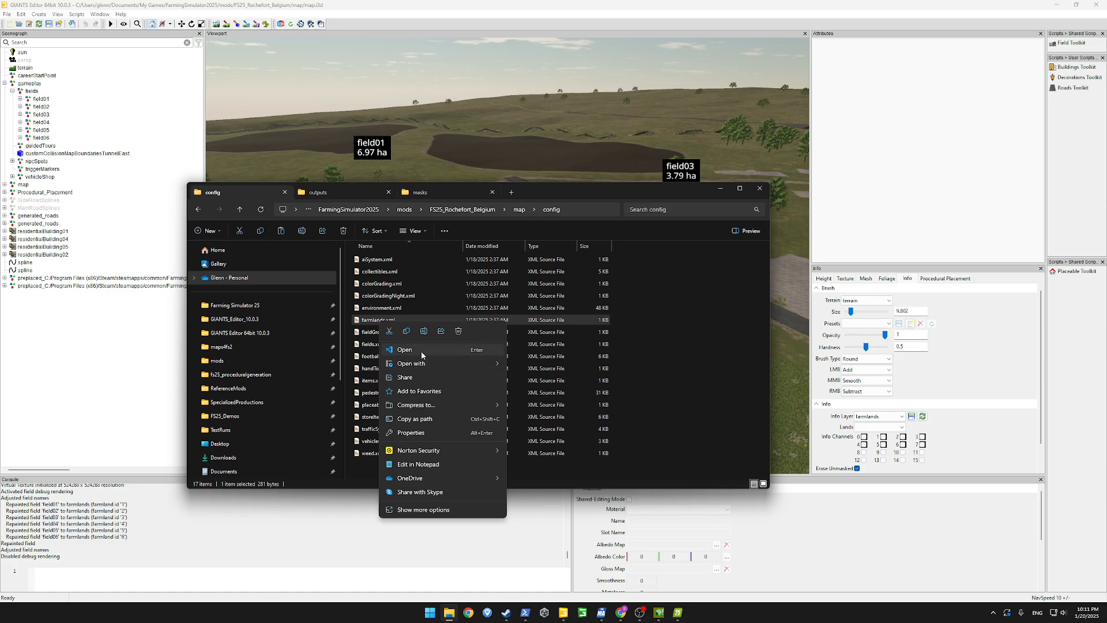
{"action": "left_click", "coordinate": [421, 351]}
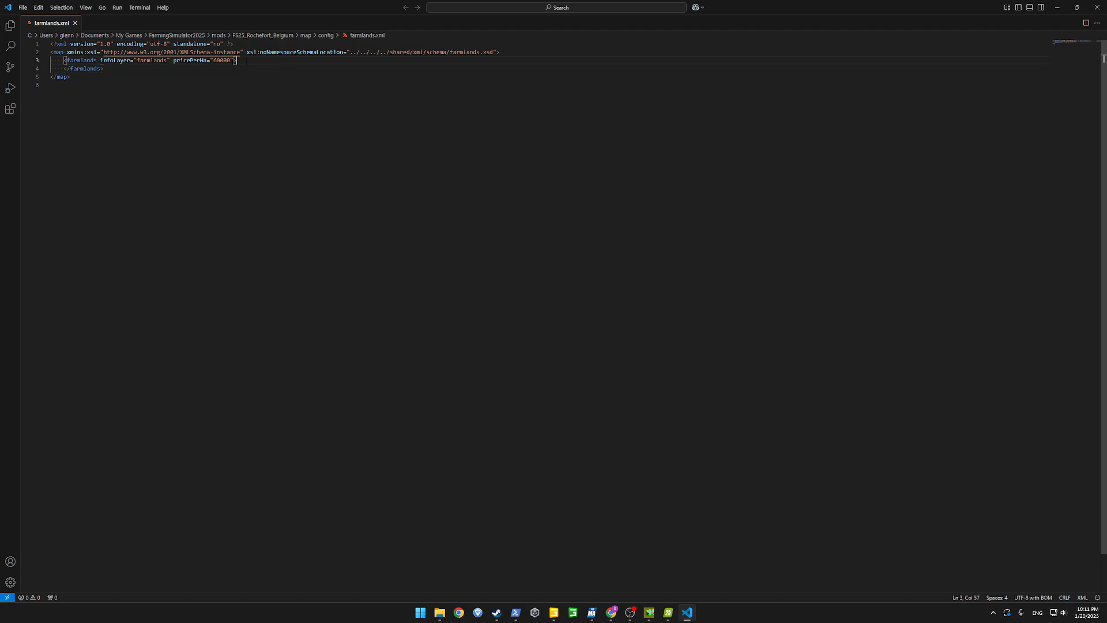
{"action": "key", "text": "Return"}
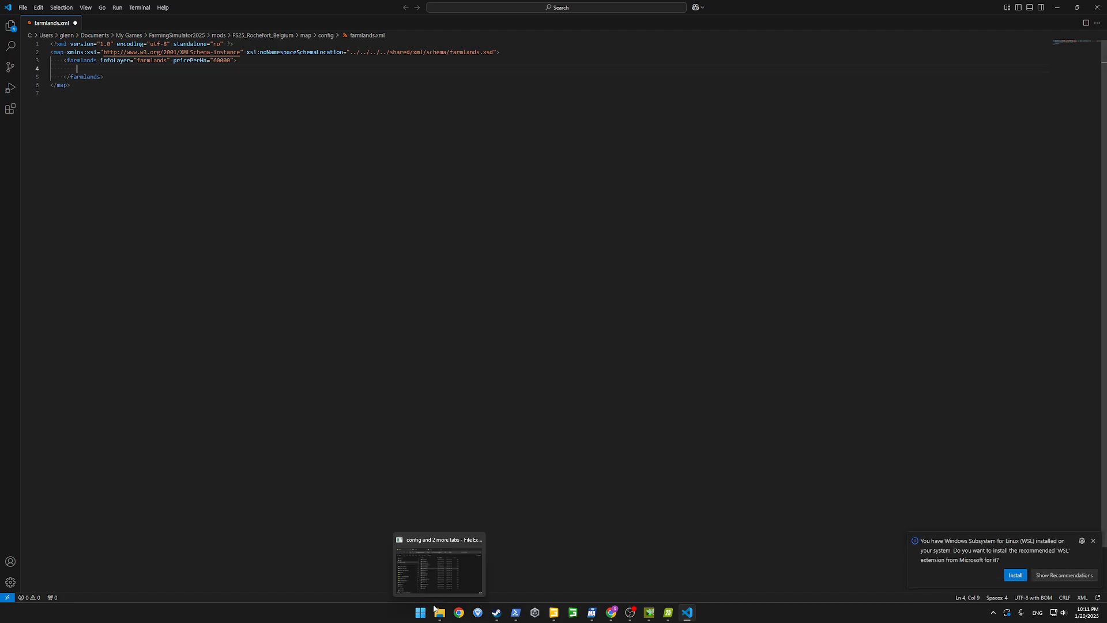
Open farmlands.xml from the FS25_Durbuy_Belgium mod's map config folder as a reference in Visual Studio Code
{"action": "left_click", "coordinate": [445, 565]}
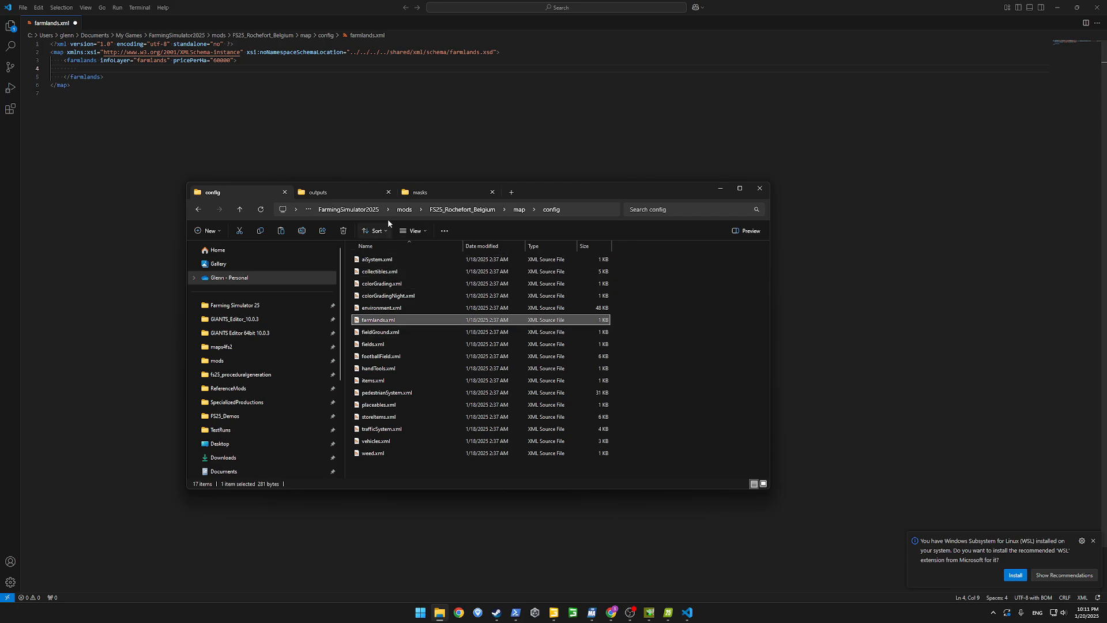
{"action": "left_click", "coordinate": [511, 192]}
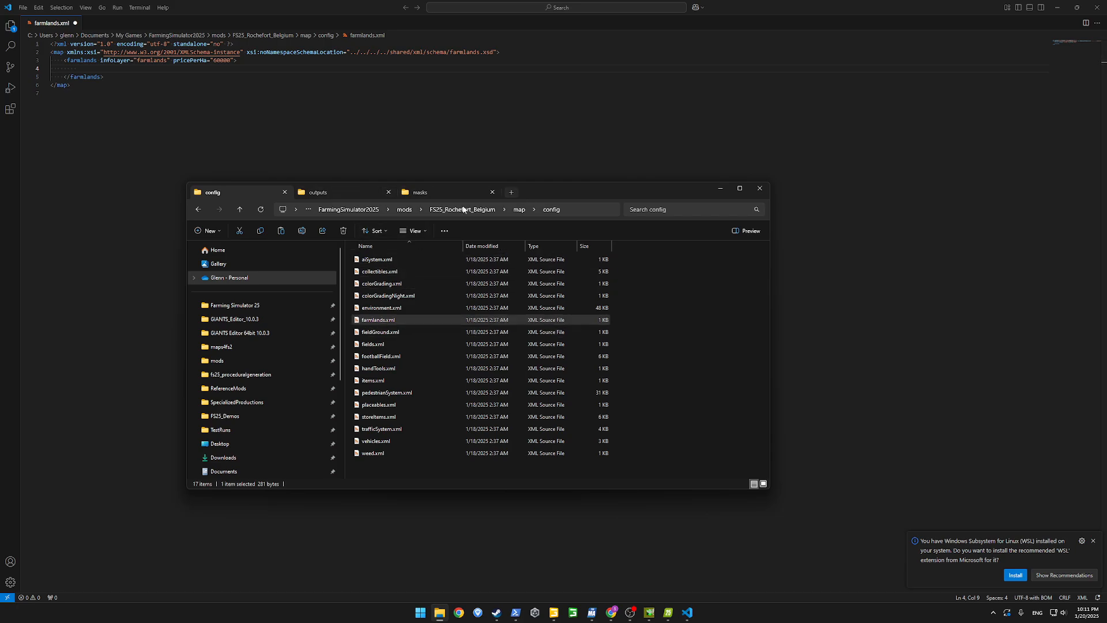
{"action": "left_click", "coordinate": [218, 360]}
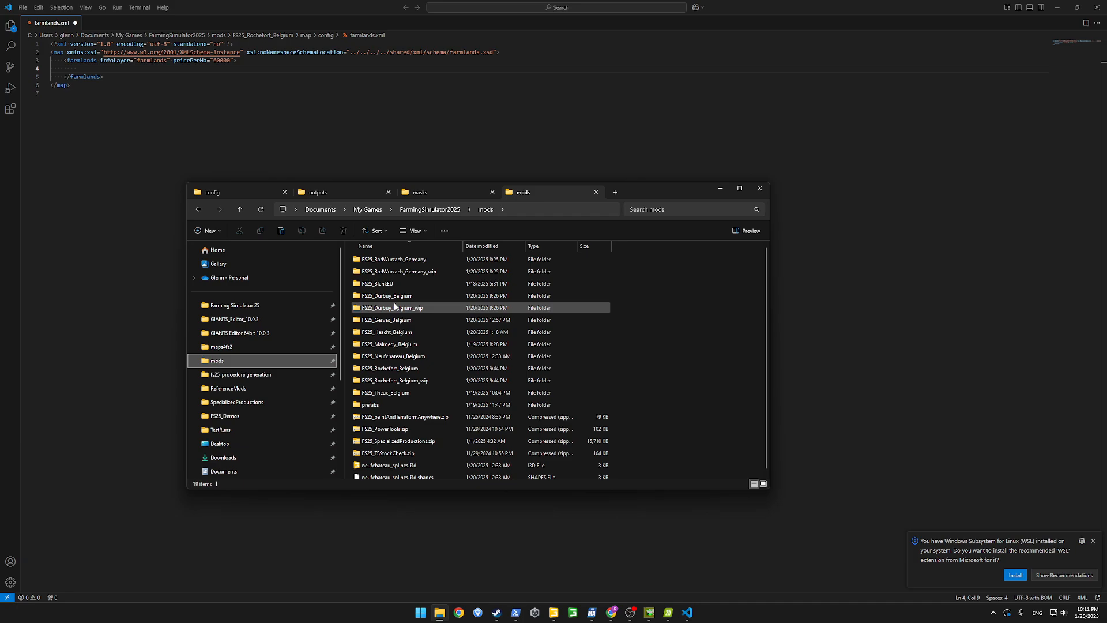
{"action": "double_click", "coordinate": [395, 297]}
{"action": "double_click", "coordinate": [372, 275]}
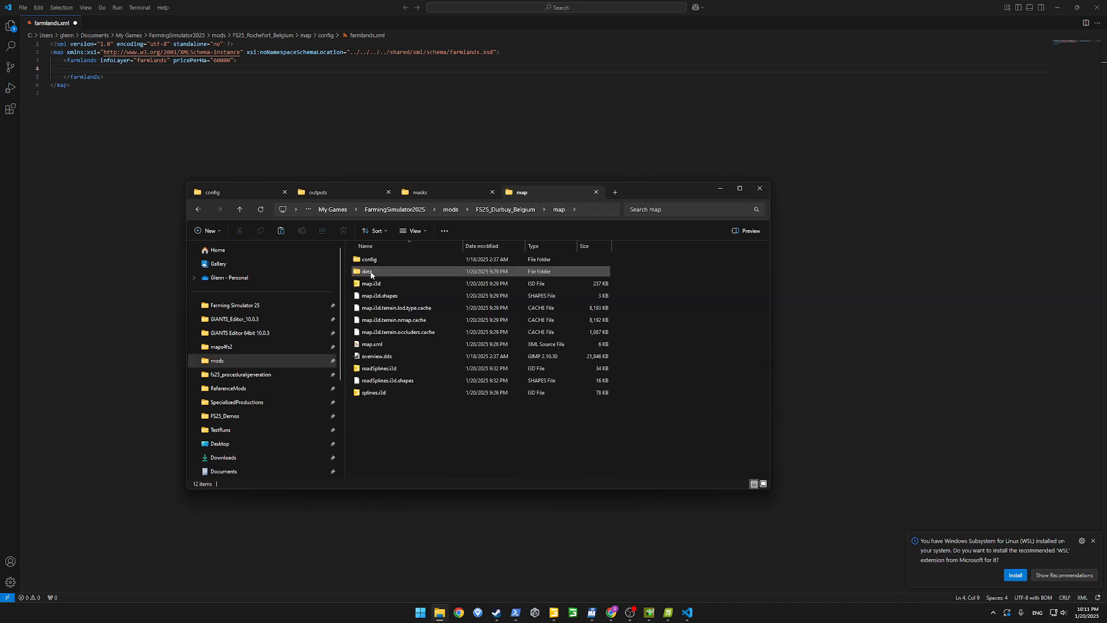
{"action": "double_click", "coordinate": [378, 272]}
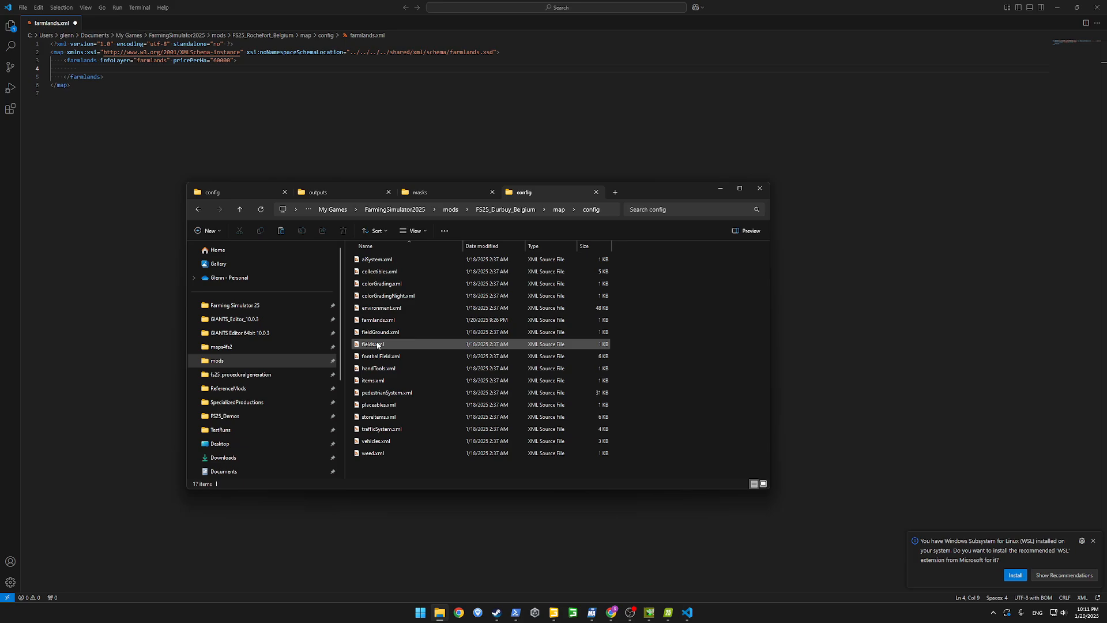
{"action": "right_click", "coordinate": [379, 321]}
{"action": "left_click", "coordinate": [411, 352]}
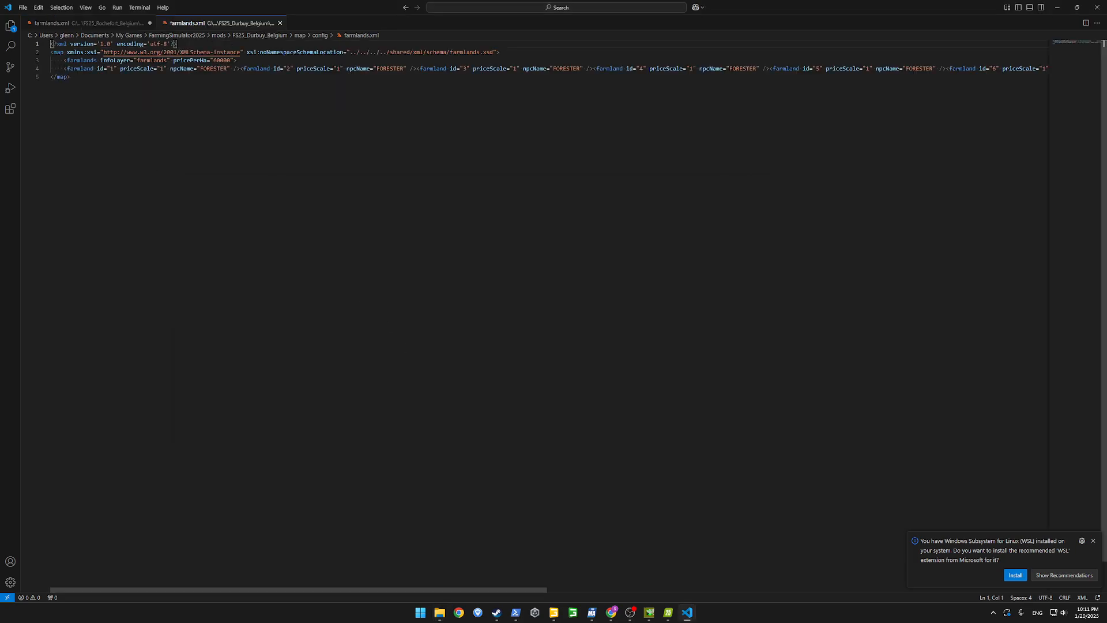
Copy the farmland entries from the Durbuy reference into the farmlands element of Rochefort's farmlands.xml and format the document
{"action": "key", "text": "shift+End"}
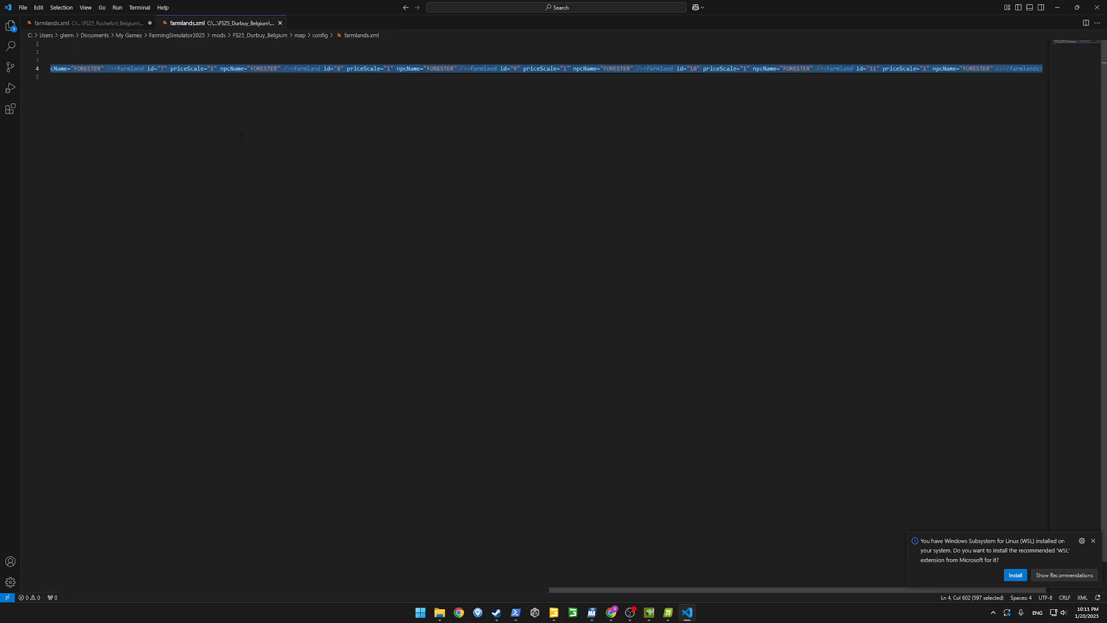
{"action": "middle_click", "coordinate": [186, 29]}
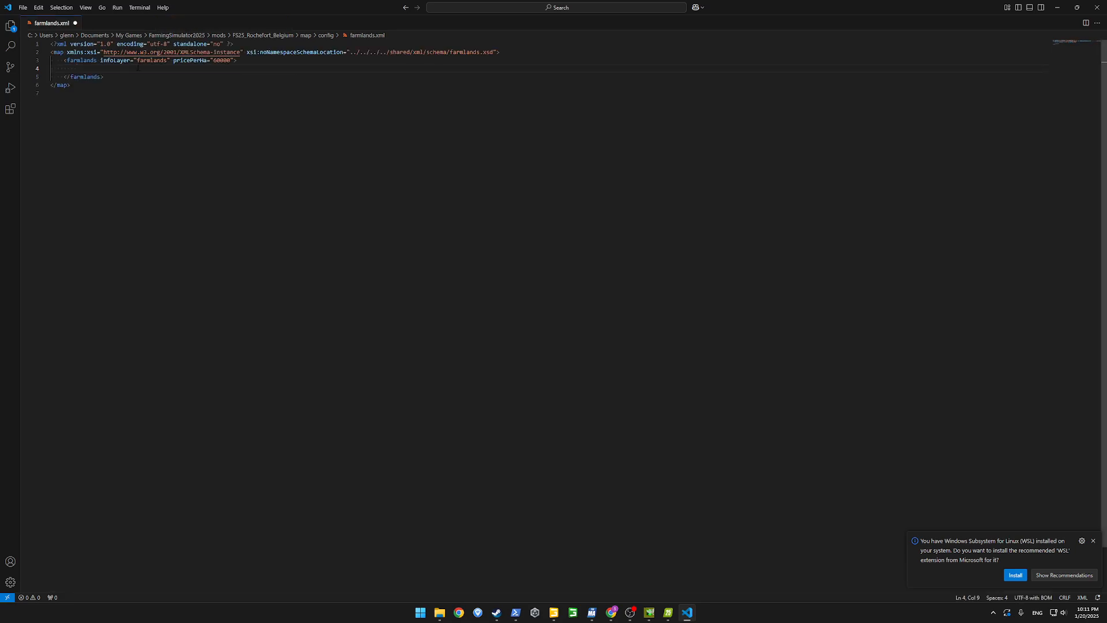
{"action": "type", "text": "<farmland id=\"1\" priceScale=\"1\" npcName=\"FORESTER\" /><farmland id=\"2\" priceScale=\"1\" npcName=\"FORESTER\" /><farmland id=\"3\" priceScale=\"1\" npcName=\"FORESTER\" /><farmland id=\"4\" priceScale=\"1\" npcName=\"FORESTER\" /><farmland id=\"5\" priceScale=\"1\" npcName=\"FORESTER\" /><farmland id=\"6\" priceScale=\"1\" npcName=\"FORESTER\" /><farmland id=\"7\" priceScale=\"1\" npcName=\"FORESTER\" /><farmland id=\"8\" priceScale=\"1\" npcName=\"FORESTER\" /><farmland id=\"9\" priceScale=\"1\" npcName=\"FORESTER\" /><farmland id=\"10\" priceScale=\"1\" npcName=\"FORESTER\" /><farmland id=\"11\" priceScale=\"1\" npcName=\"FORESTER\" /></farmlands>"}
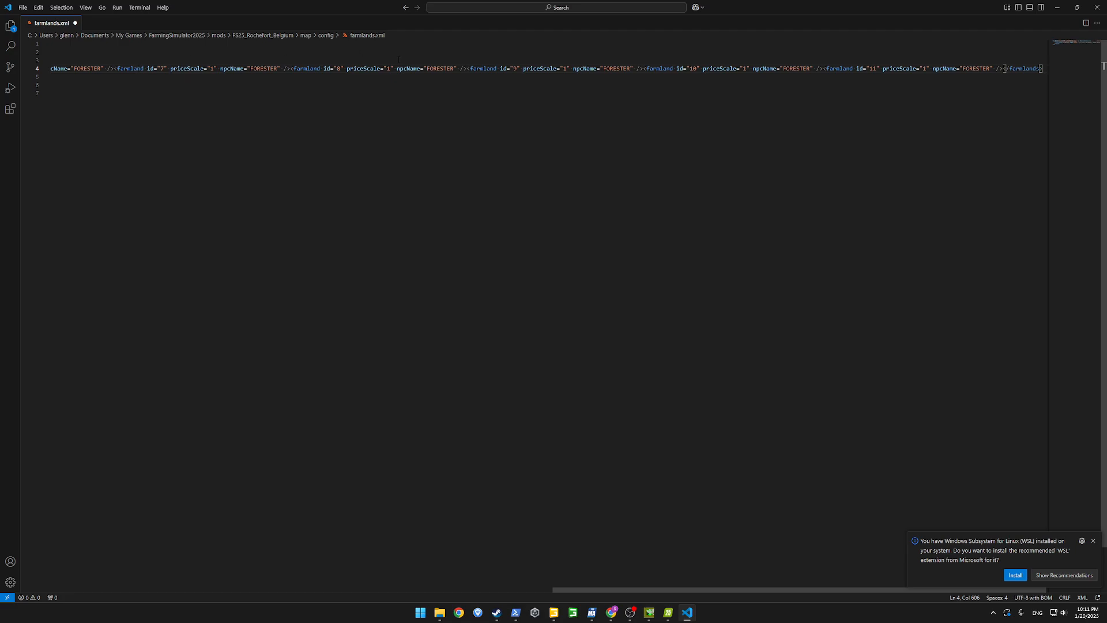
{"action": "key", "text": "ctrl+p"}
{"action": "type", "text": ">fo"}
{"action": "key", "text": "Return"}
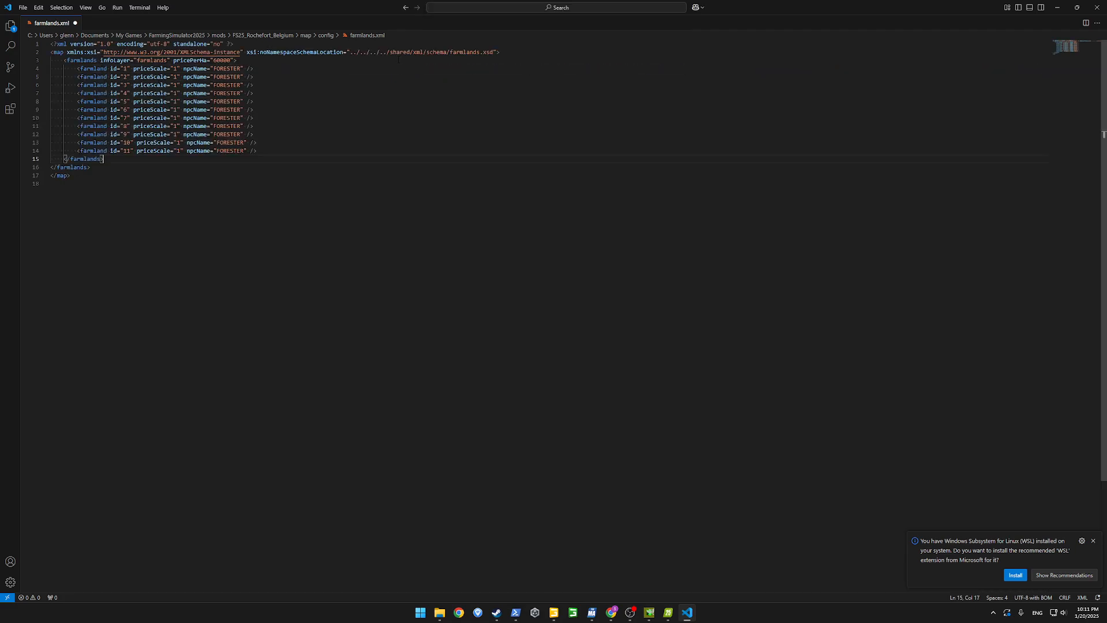
Delete the farmland entries with ids 7 to 11 from Rochefort's farmlands.xml and close Visual Studio Code
{"action": "left_click_drag", "start_coordinate": [269, 148], "coordinate": [27, 120]}
{"action": "key", "text": "BackSpace"}
{"action": "key", "text": "BackSpace"}
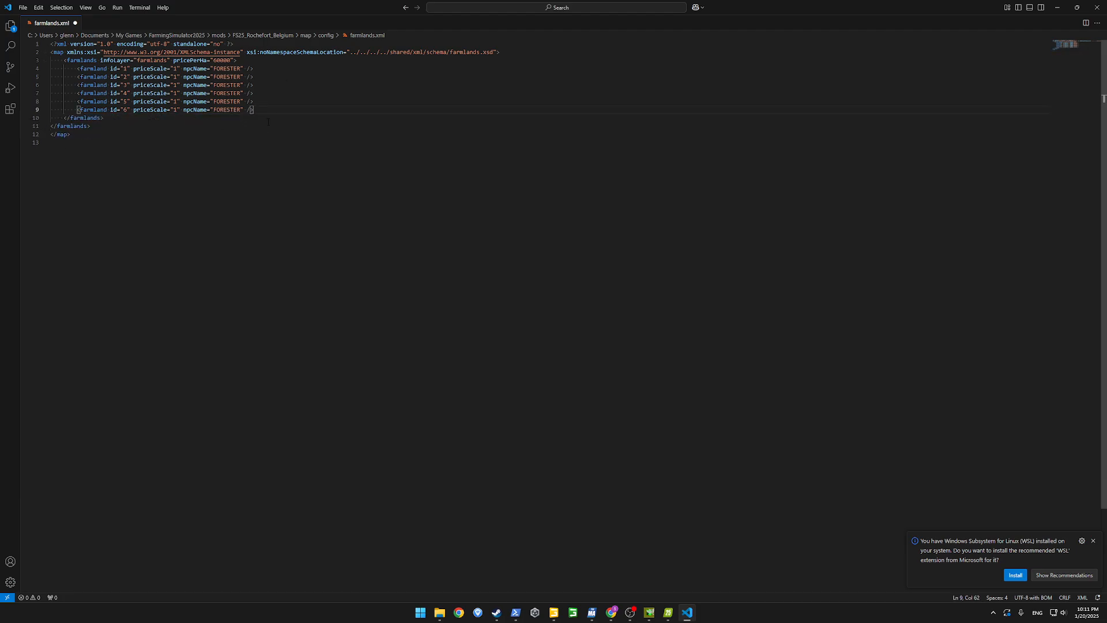
{"action": "left_click", "coordinate": [1097, 7]}
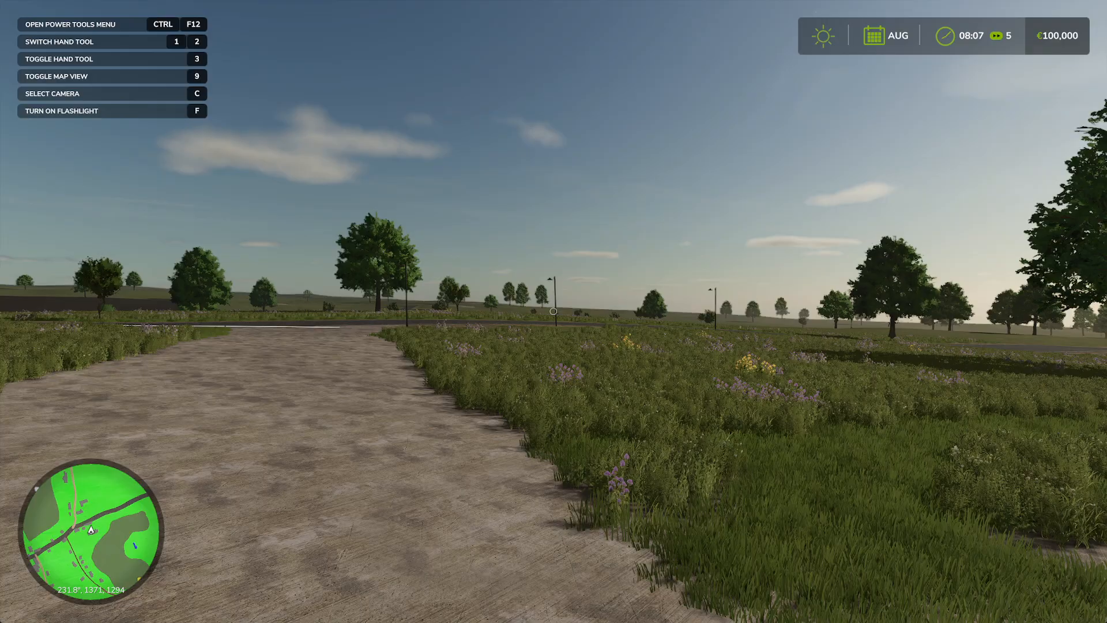
Switch to Farming Simulator 25 and quit the running game without saving
{"action": "key", "text": "Escape"}
{"action": "key", "text": "q"}
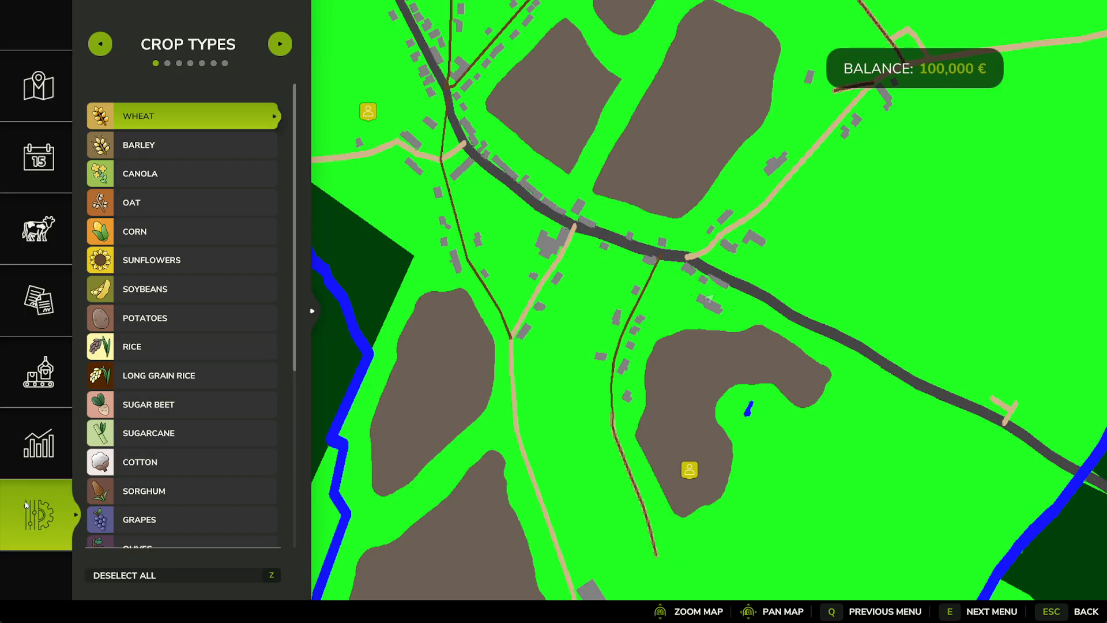
{"action": "key", "text": "BackSpace"}
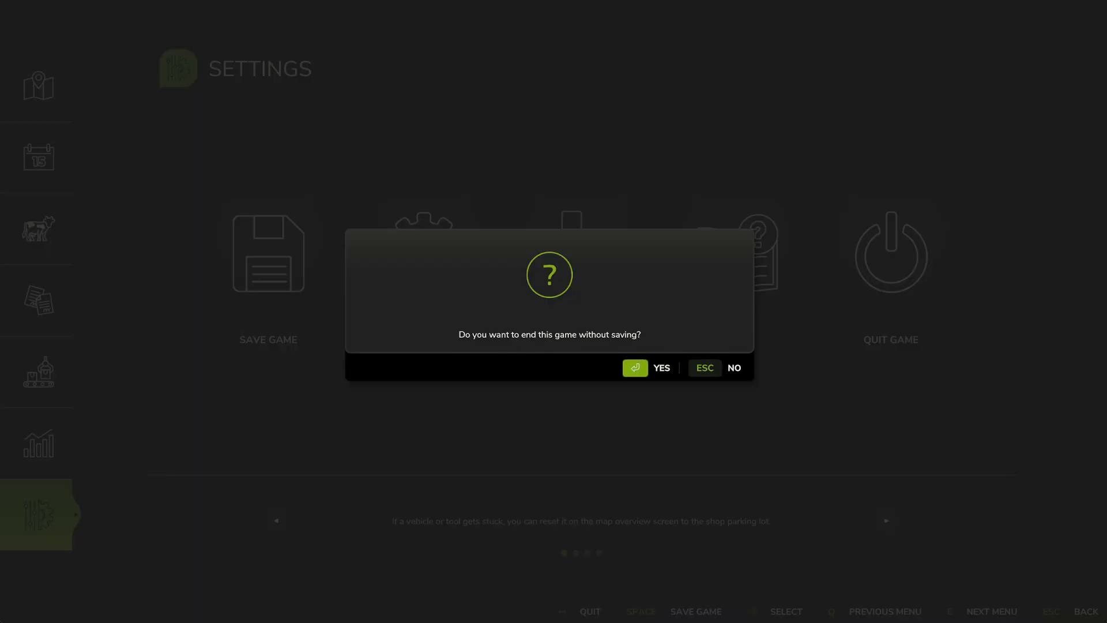
{"action": "key", "text": "Return"}
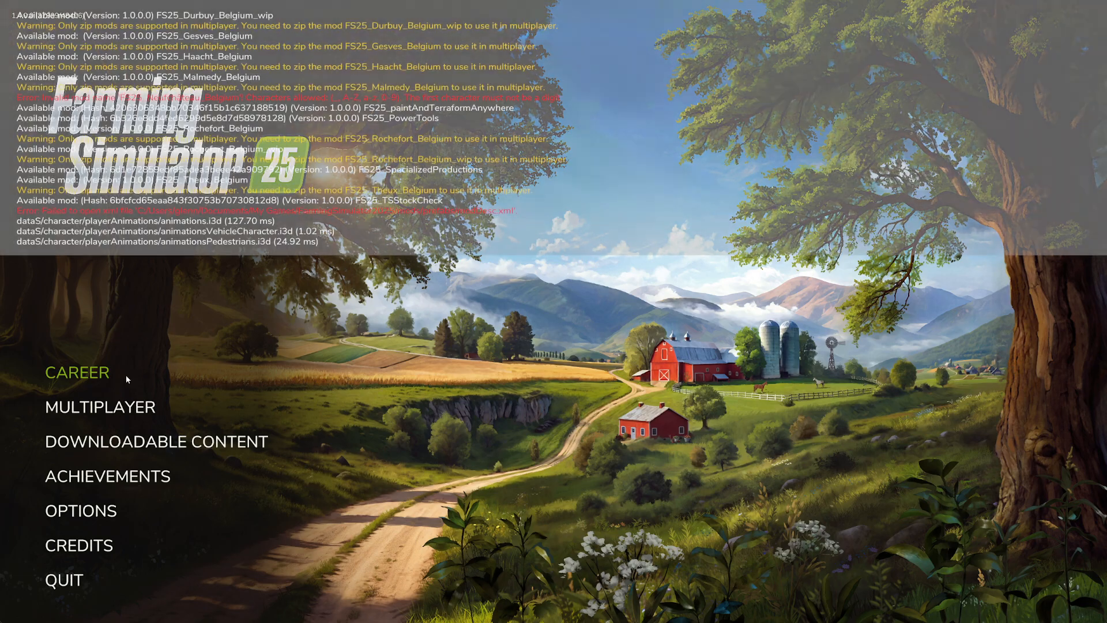
Open the game saves, hide the console log, and begin a new game in an empty save slot
{"action": "left_click", "coordinate": [90, 372]}
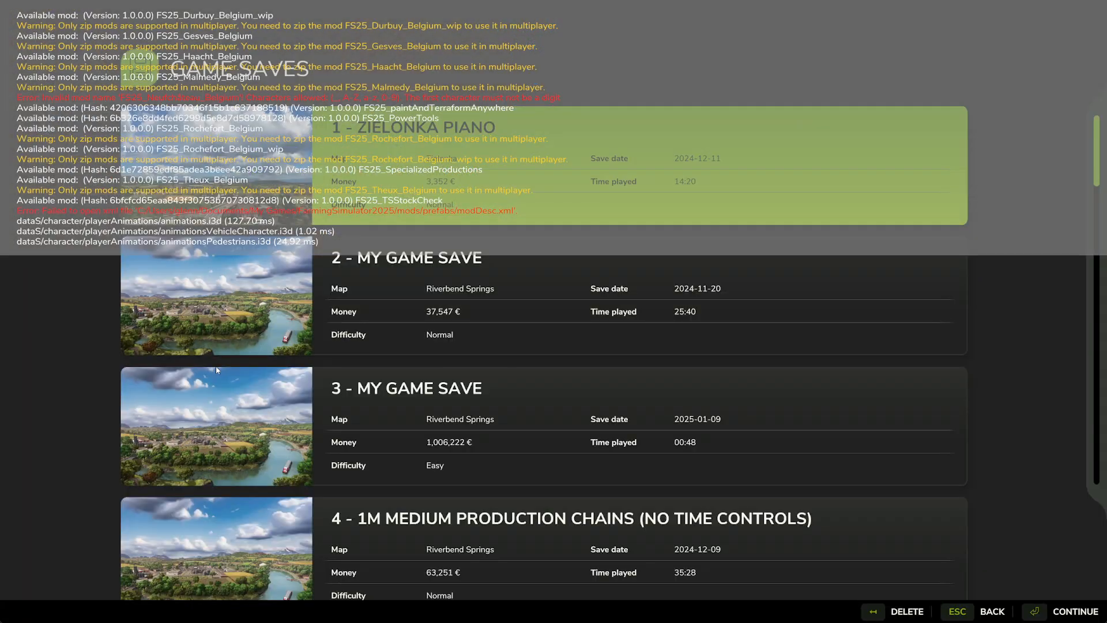
{"action": "key", "text": "grave"}
{"action": "key", "text": "grave"}
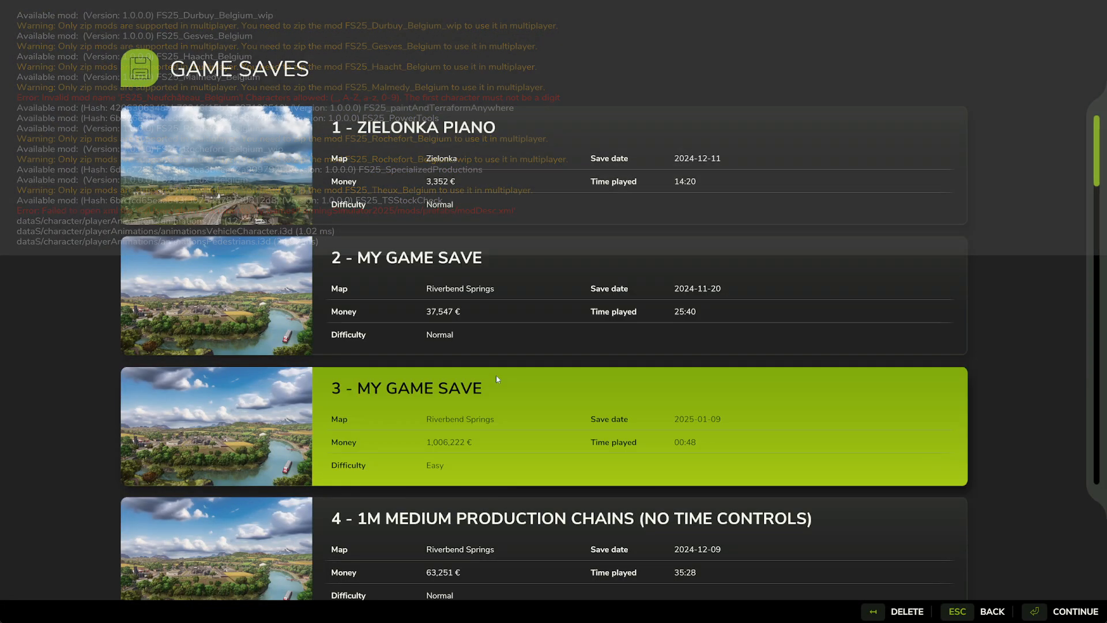
{"action": "scroll", "coordinate": [496, 375], "scroll_direction": "down", "scroll_amount": 3}
{"action": "scroll", "coordinate": [496, 379], "scroll_direction": "down", "scroll_amount": 2}
{"action": "key", "text": "Return"}
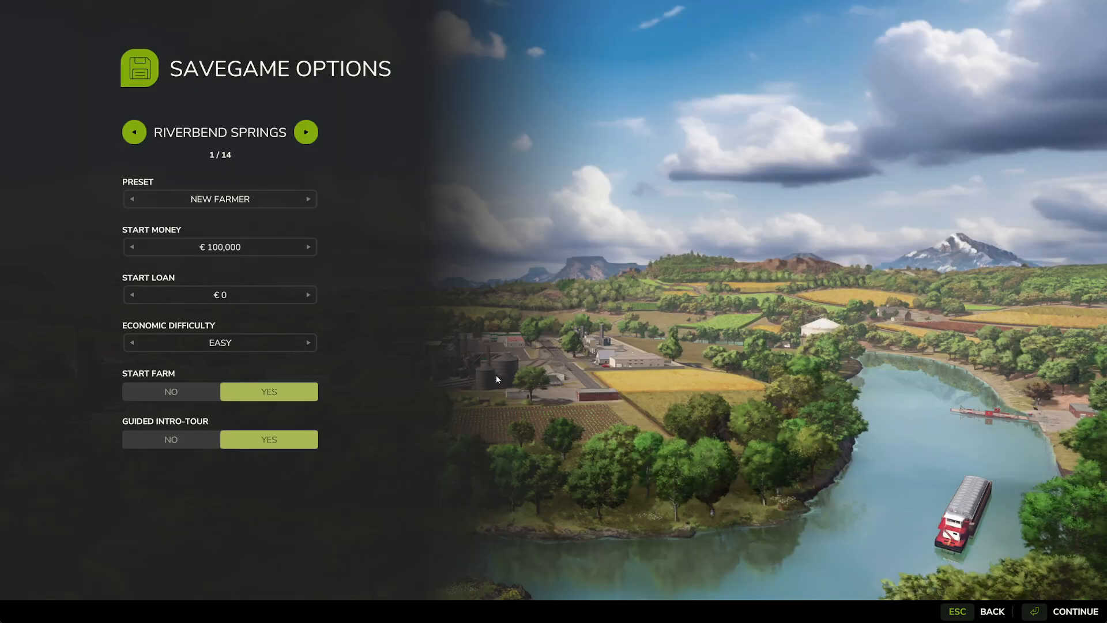
Choose the Rochefort, Belgium map for the new savegame and set the guided intro-tour to No
{"action": "key", "text": "Right"}
{"action": "key", "text": "Right"}
{"action": "key", "text": "Right"}
{"action": "key", "text": "Right"}
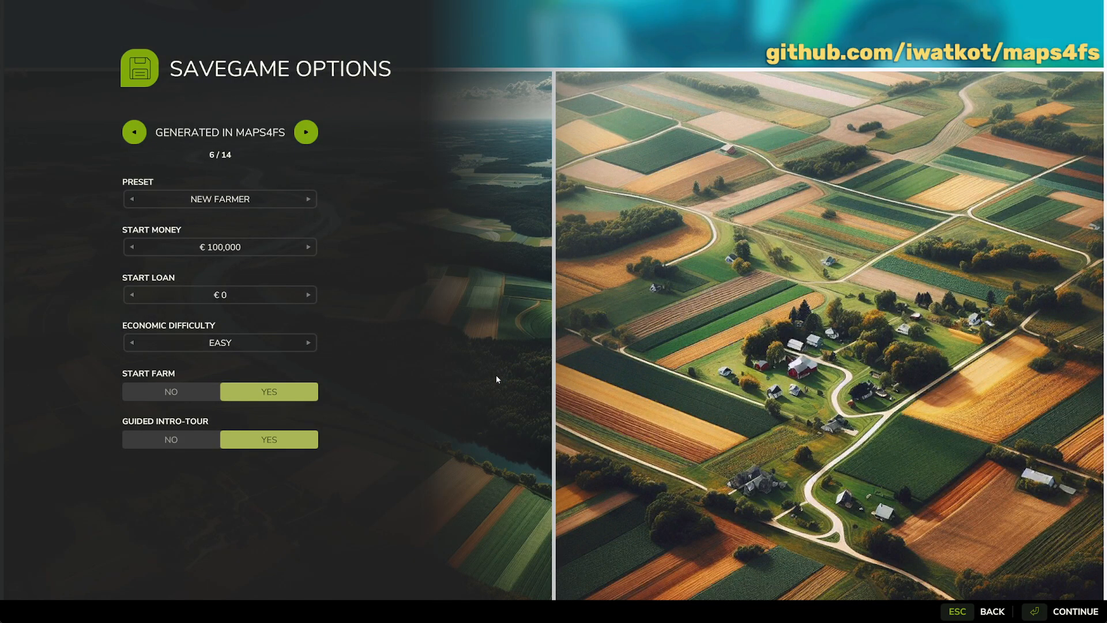
{"action": "key", "text": "Right"}
{"action": "key", "text": "Right"}
{"action": "key", "text": "Right"}
{"action": "key", "text": "Right"}
{"action": "key", "text": "Down"}
{"action": "key", "text": "Down"}
{"action": "key", "text": "Down"}
{"action": "key", "text": "Down"}
{"action": "key", "text": "Down"}
{"action": "key", "text": "Down"}
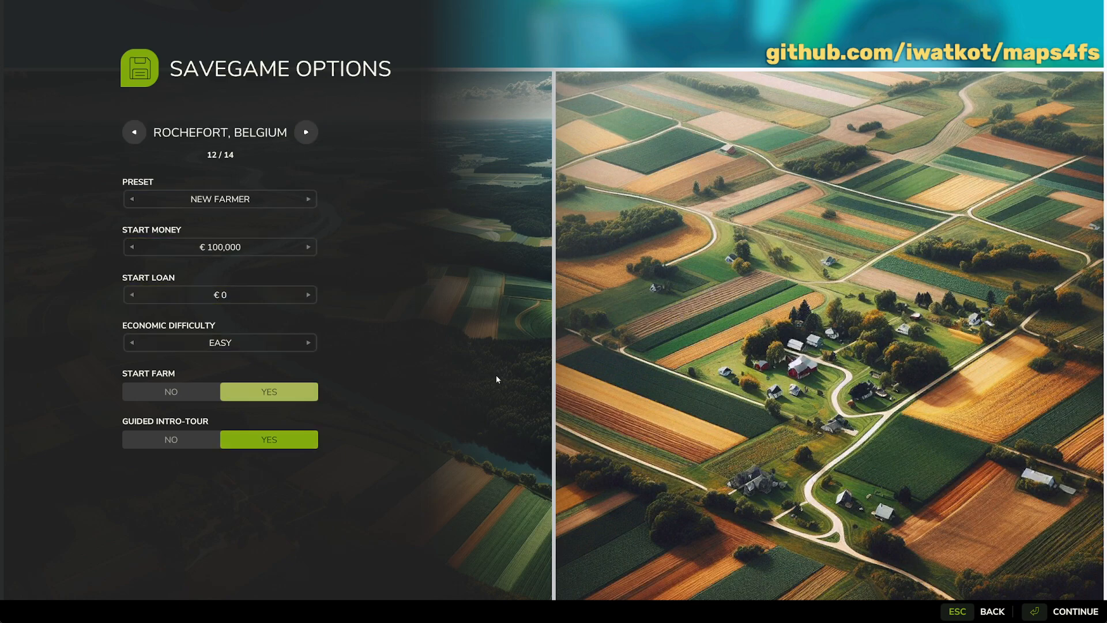
{"action": "key", "text": "Left"}
Start the new game with the PowerTools mod selected and show the console log while the map loads
{"action": "key", "text": "Return"}
{"action": "key", "text": "BackSpace"}
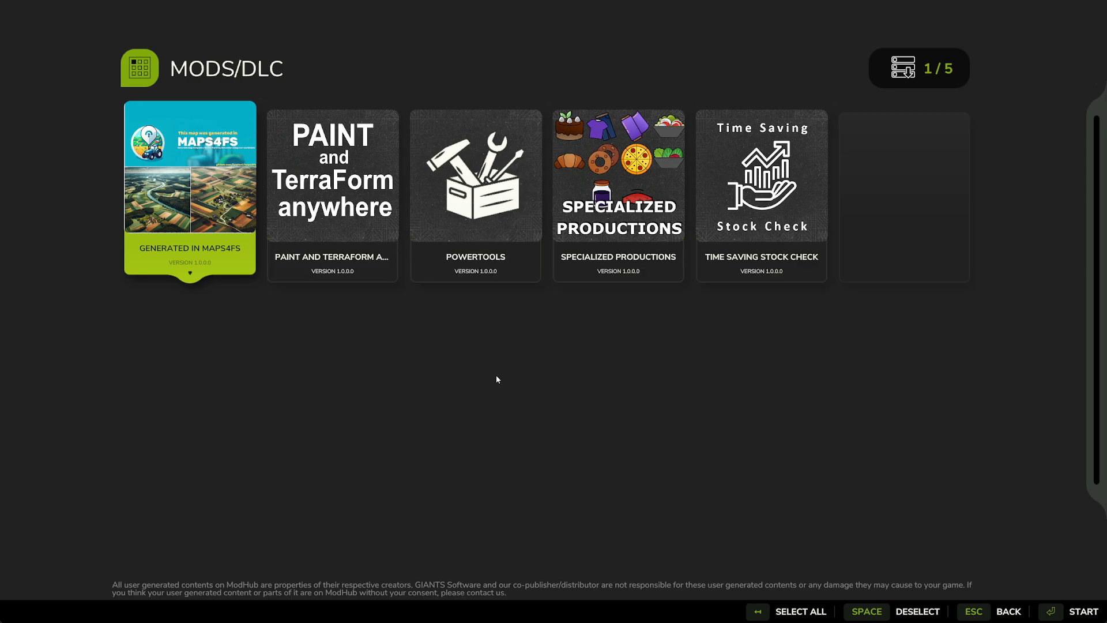
{"action": "left_click", "coordinate": [507, 213]}
{"action": "key", "text": "Return"}
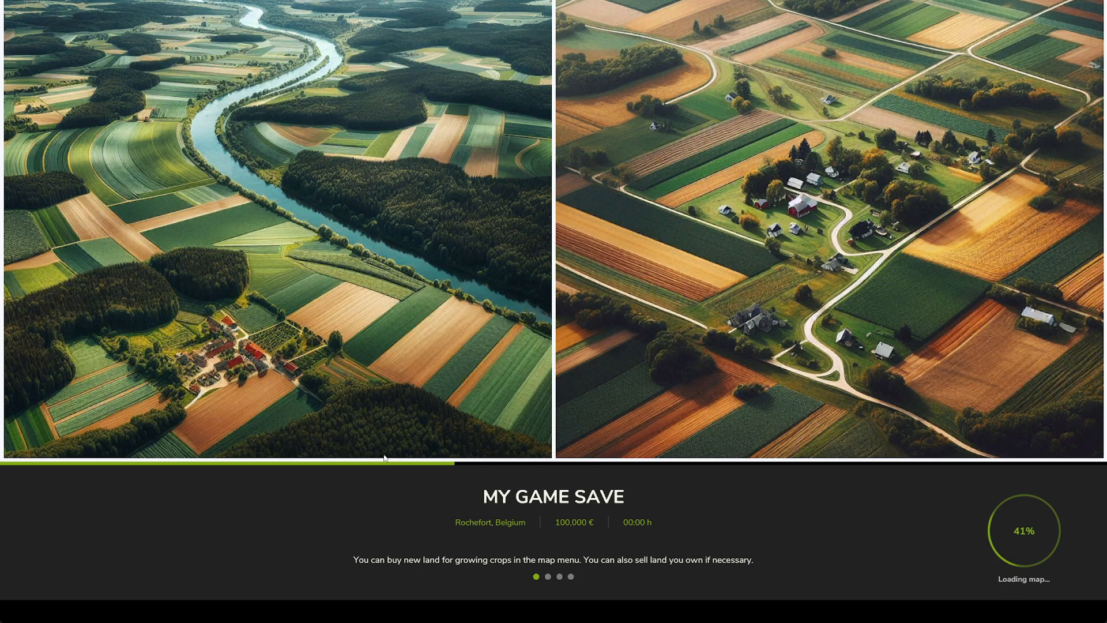
{"action": "key", "text": "grave"}
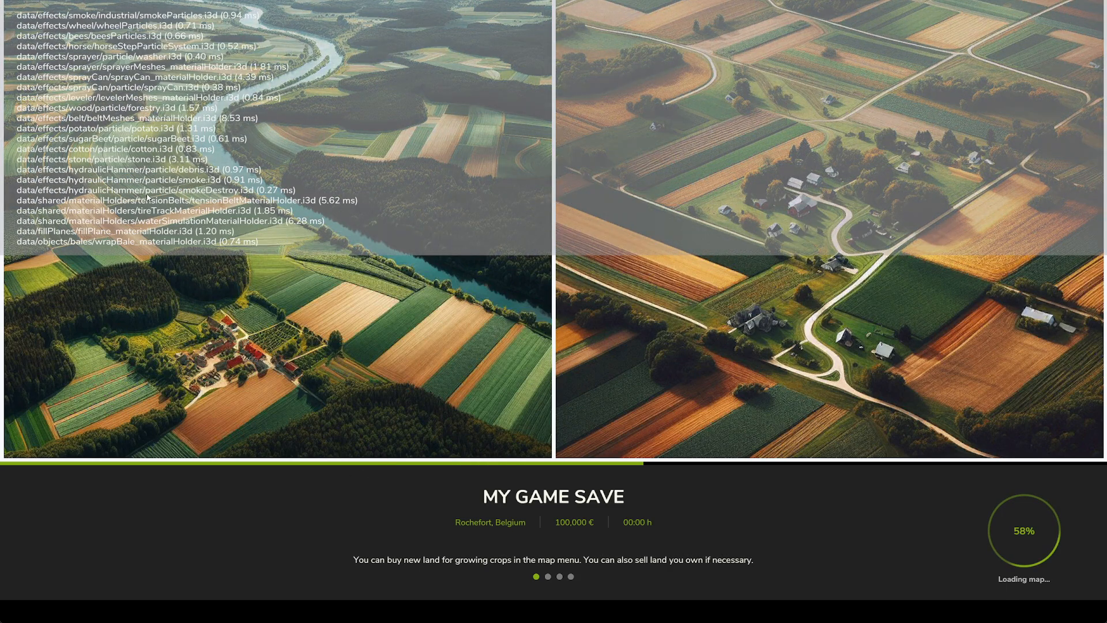
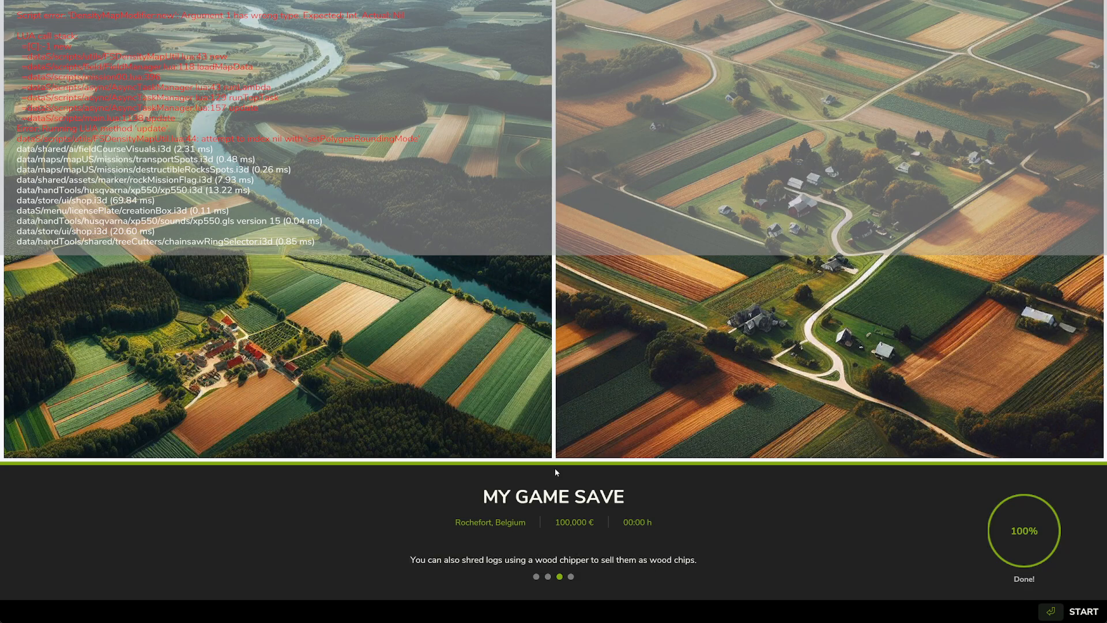
Enter the loaded Rochefort savegame and hide the console log
{"action": "key", "text": "Return"}
{"action": "key", "text": "Escape"}
{"action": "key", "text": "grave"}
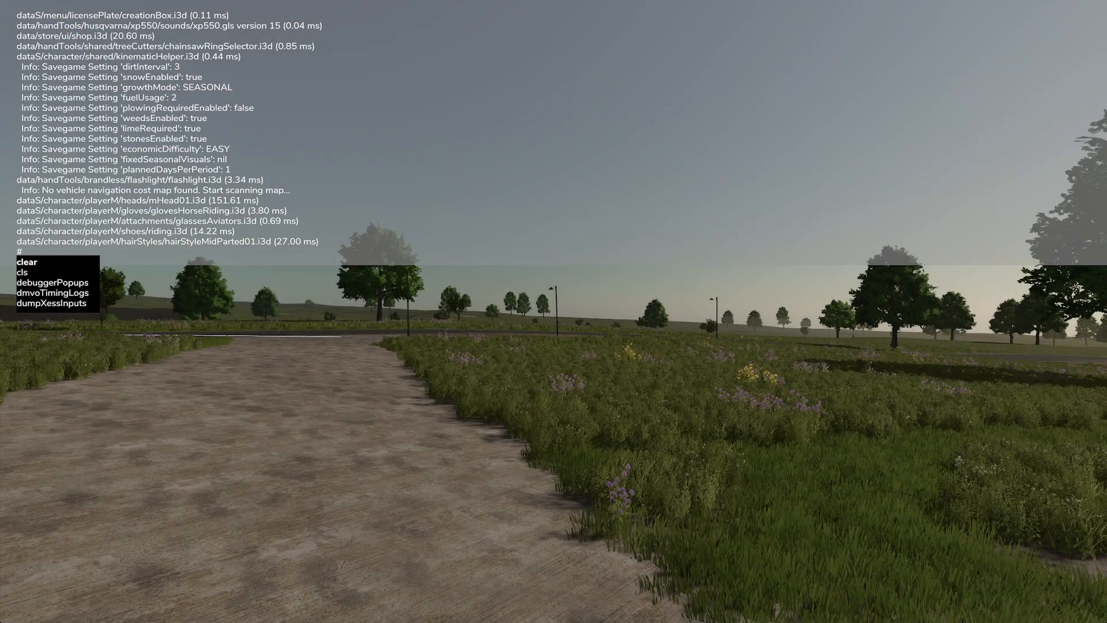
{"action": "key", "text": "grave"}
Open the in-game map and examine the overview of fields, roads, forests and rivers out to the map border
{"action": "key", "text": "Escape"}
{"action": "scroll", "coordinate": [708, 420], "scroll_direction": "down", "scroll_amount": 2}
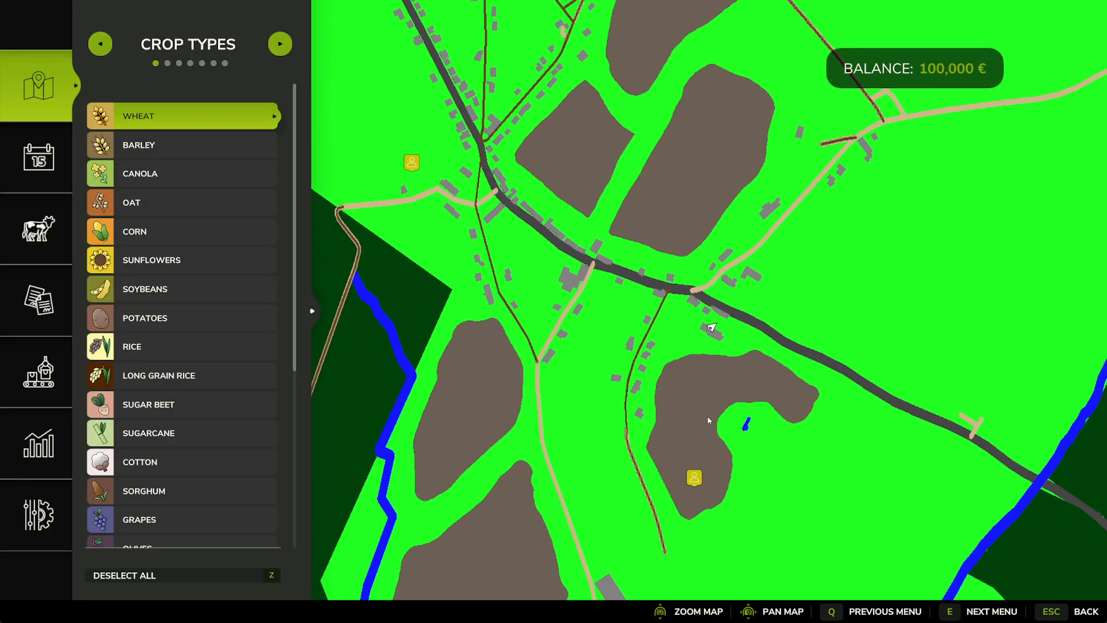
{"action": "scroll", "coordinate": [710, 421], "scroll_direction": "down", "scroll_amount": 3}
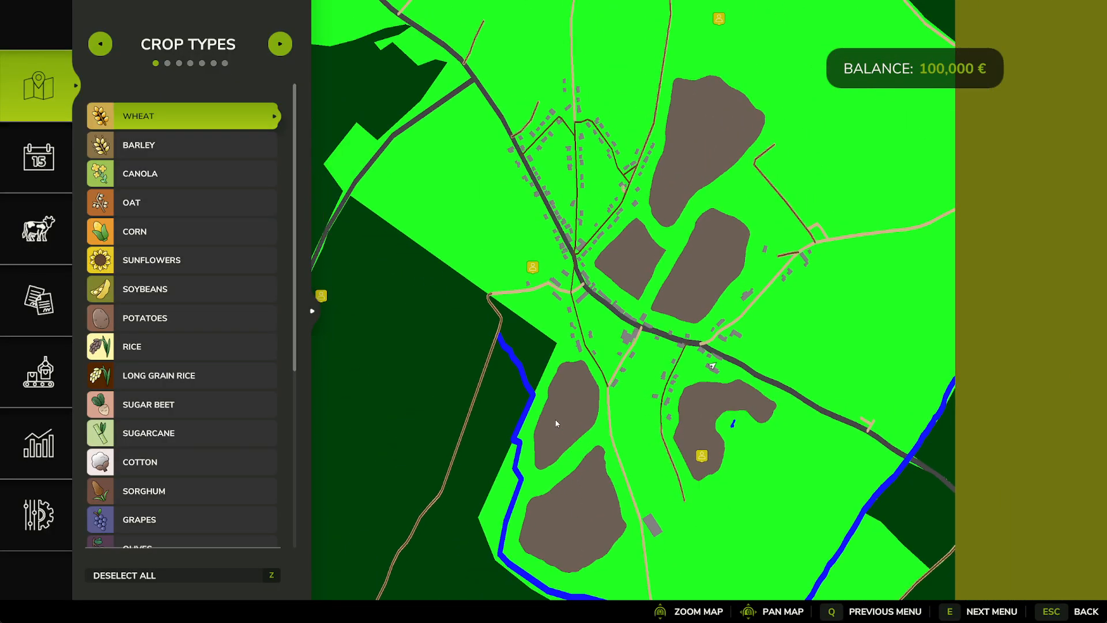
{"action": "scroll", "coordinate": [634, 251], "scroll_direction": "down", "scroll_amount": 2}
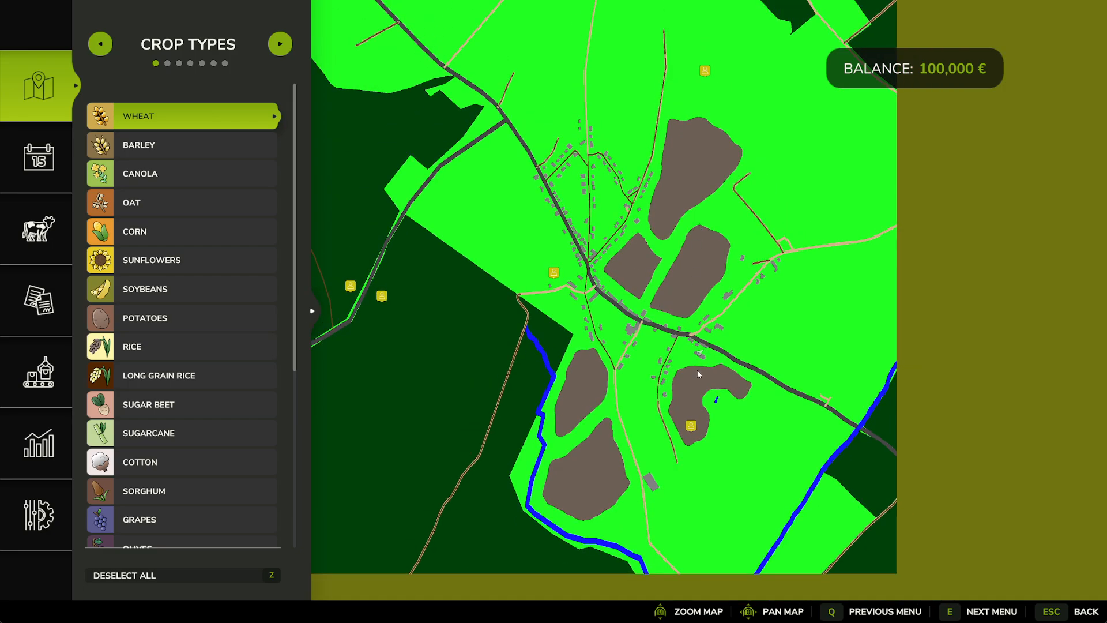
{"action": "scroll", "coordinate": [697, 373], "scroll_direction": "up", "scroll_amount": 5}
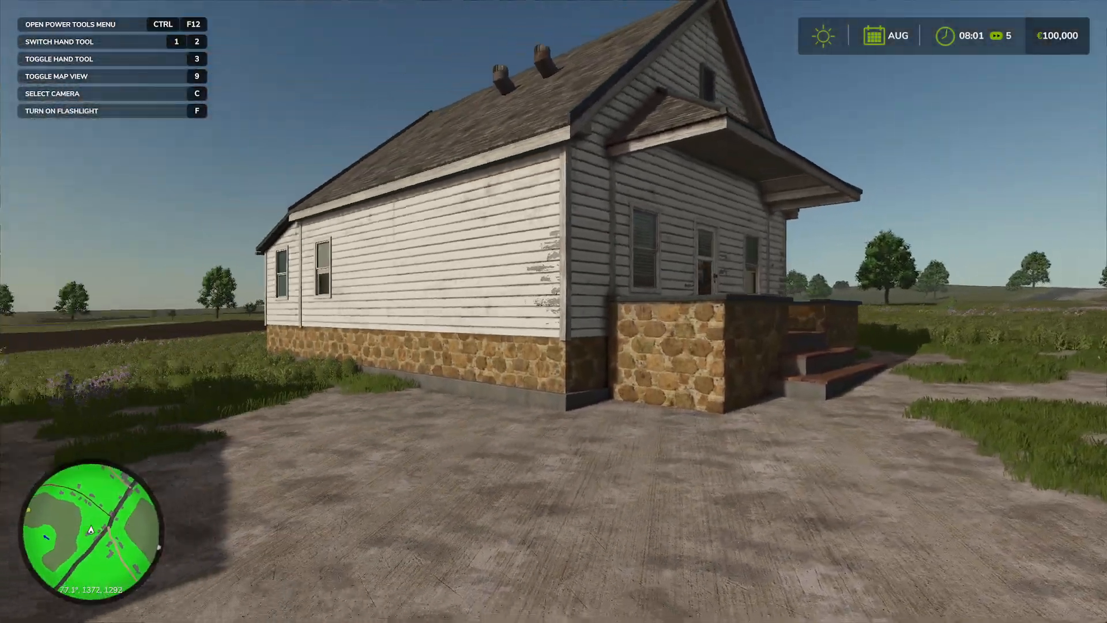
Walk from the starting farmyard along the village road to the junction, inspecting the houses, street lamps and road surfaces
{"action": "key", "text": "w"}
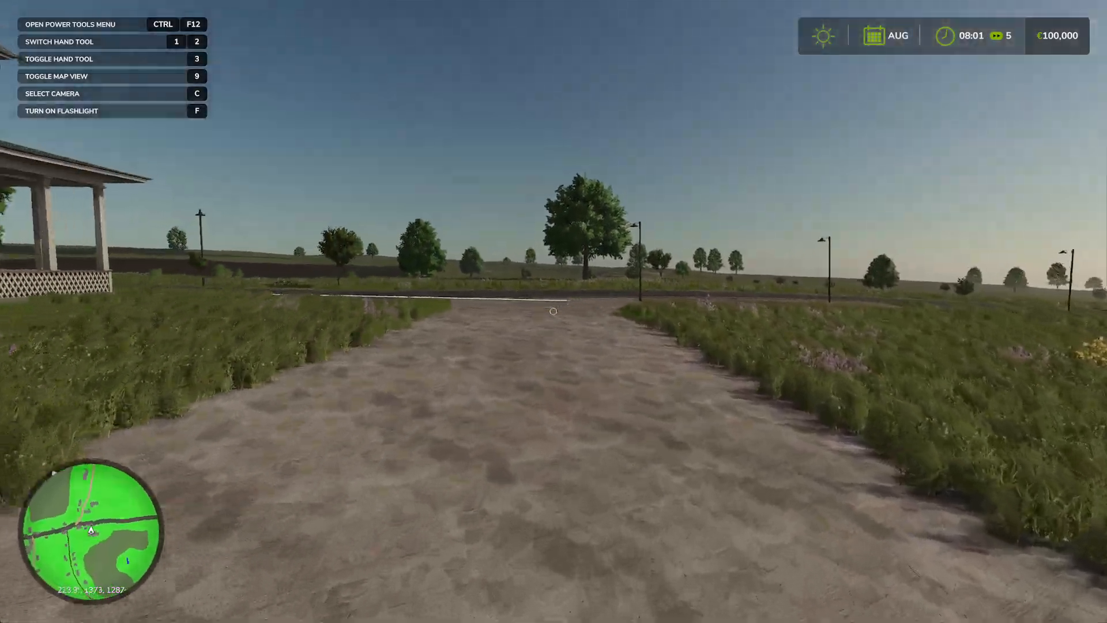
{"action": "key", "text": "w"}
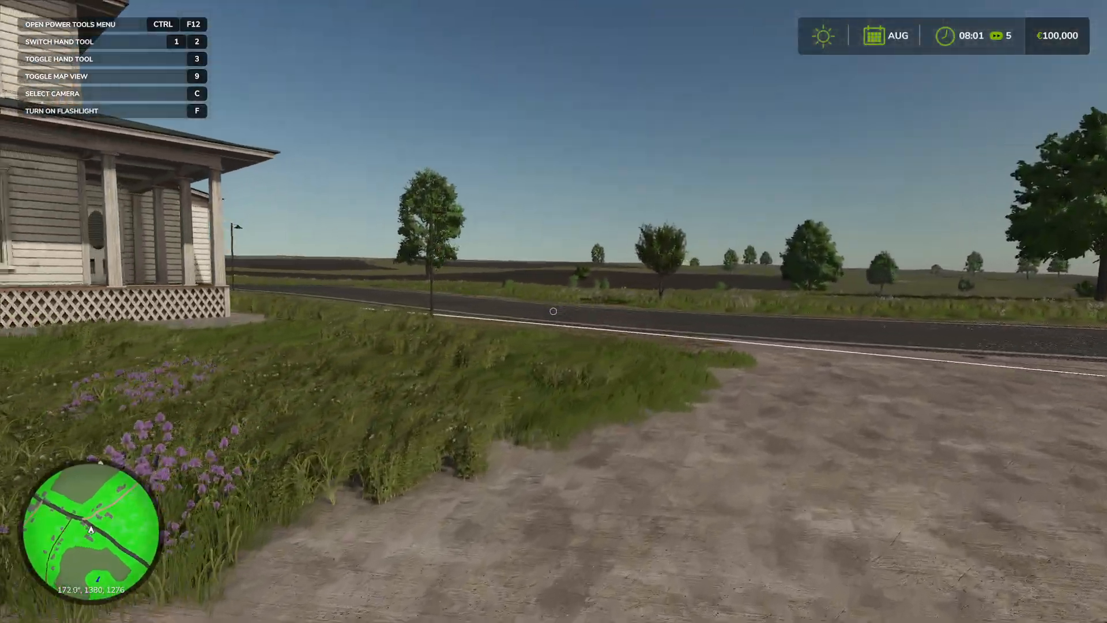
{"action": "key", "text": "w"}
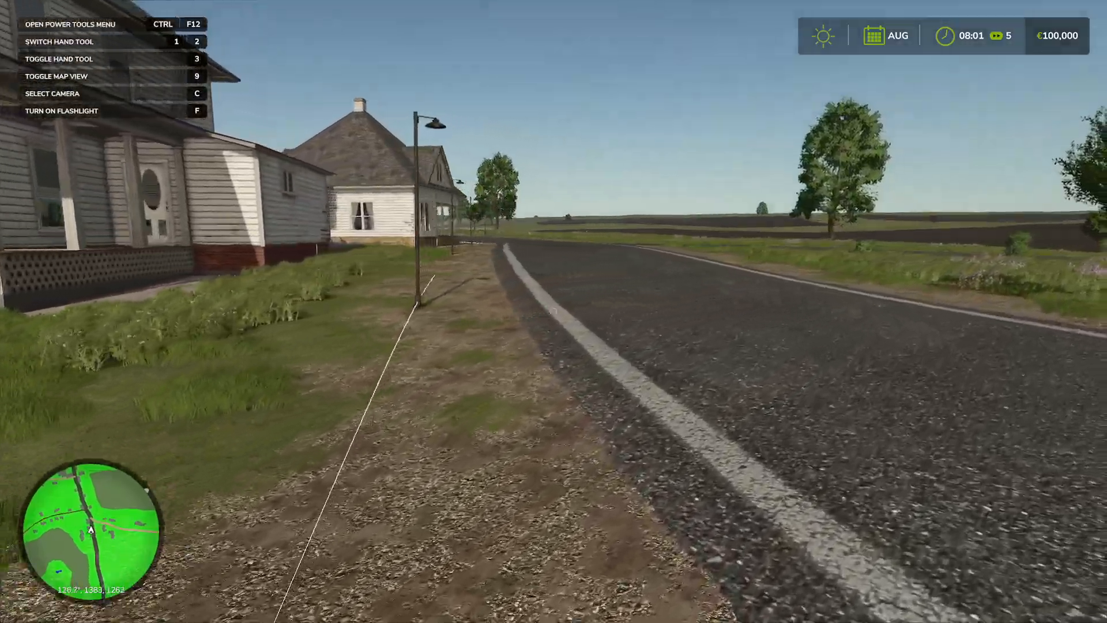
{"action": "key", "text": "w"}
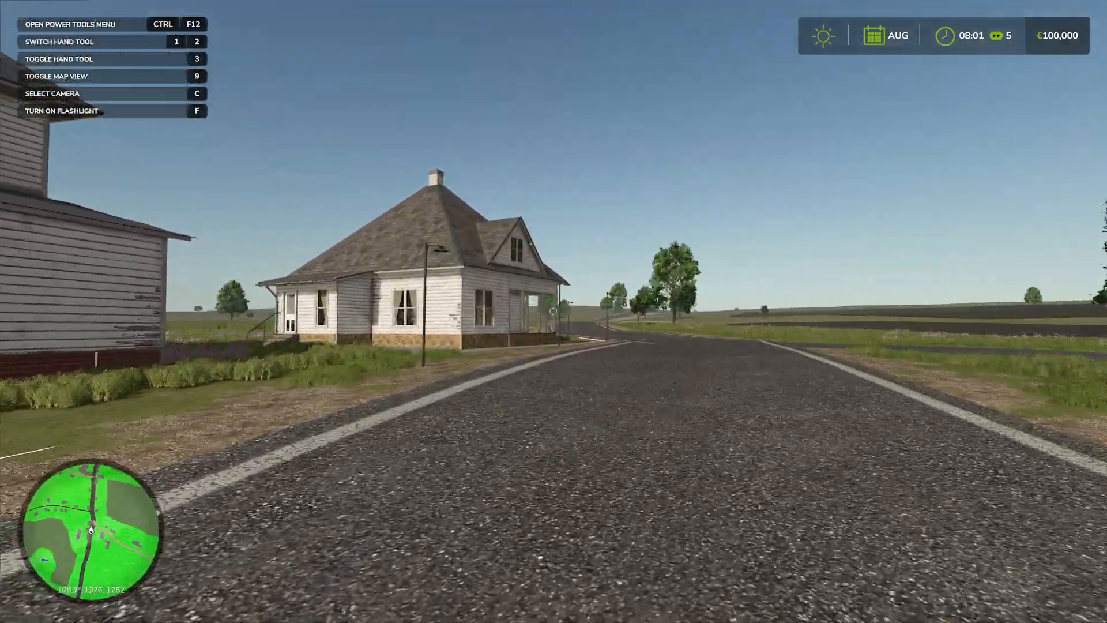
{"action": "key", "text": "w"}
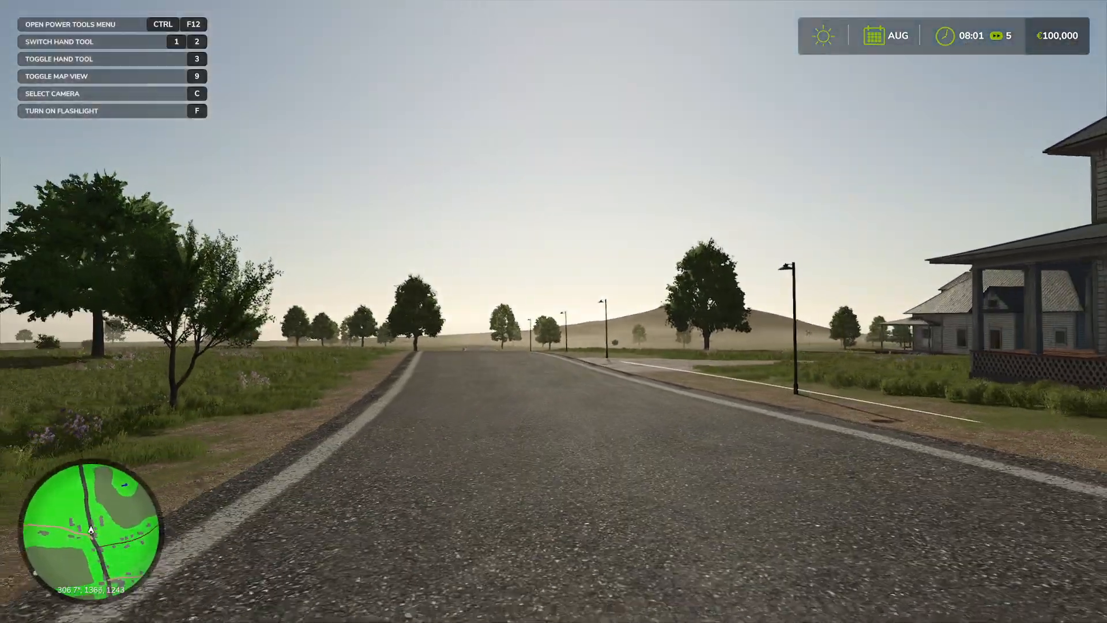
{"action": "key", "text": "w"}
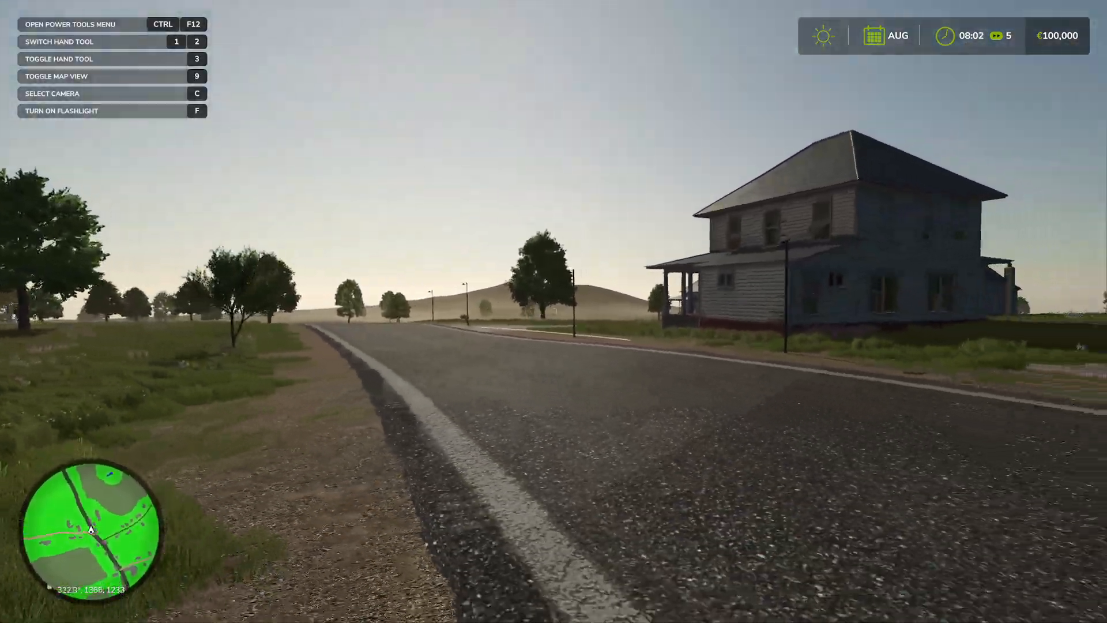
{"action": "key", "text": "w"}
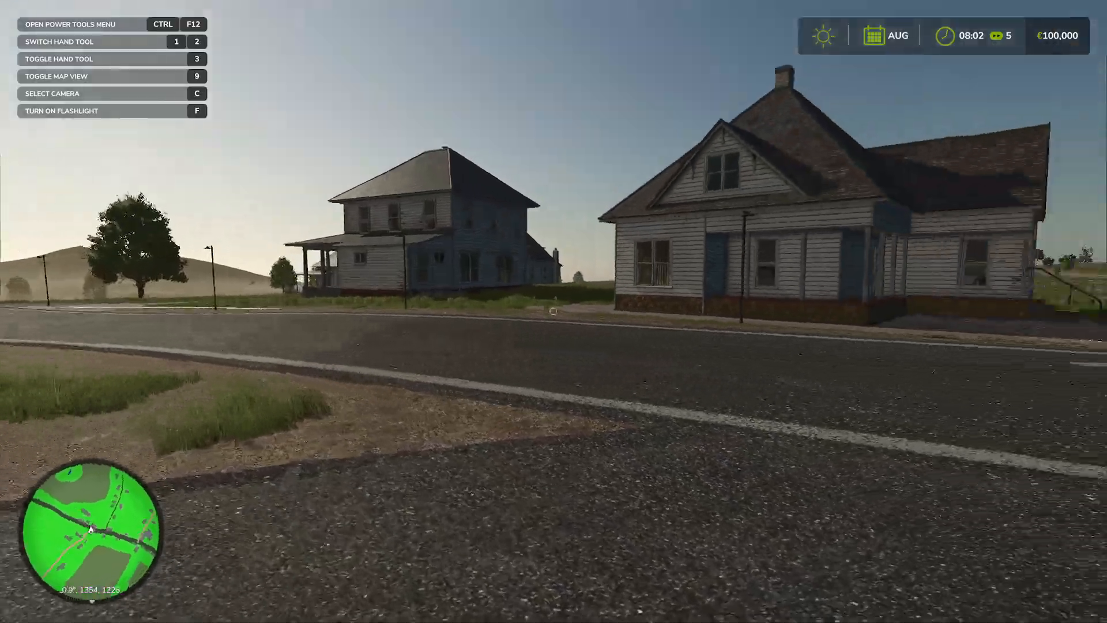
{"action": "key", "text": "w"}
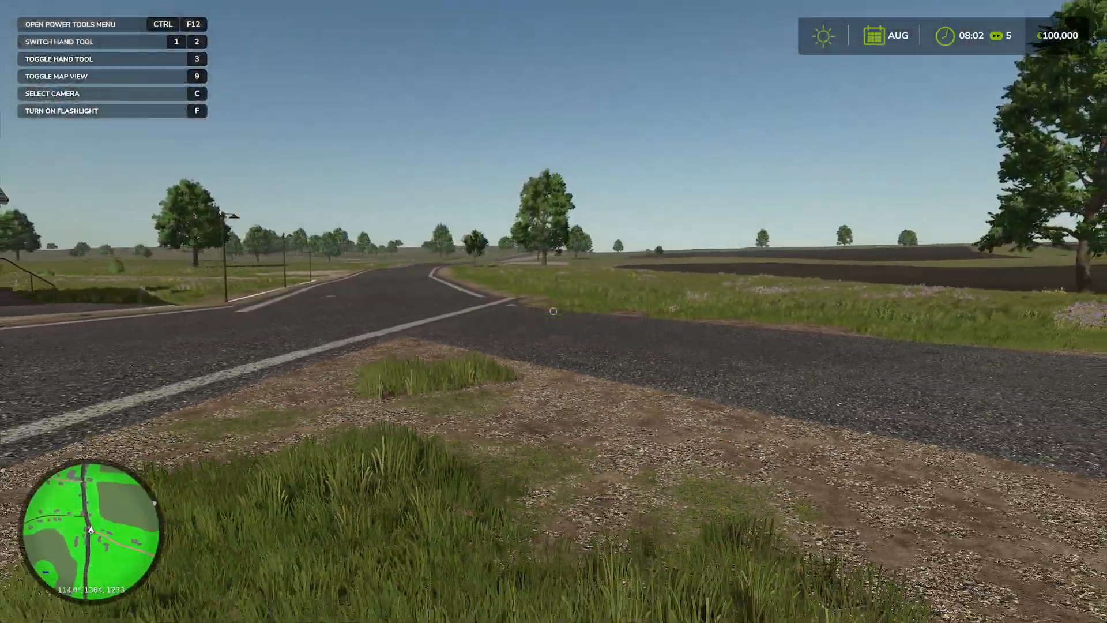
Enable flight mode with PowerTools and rise above the road junction
{"action": "key", "text": "p"}
{"action": "key", "text": "Escape"}
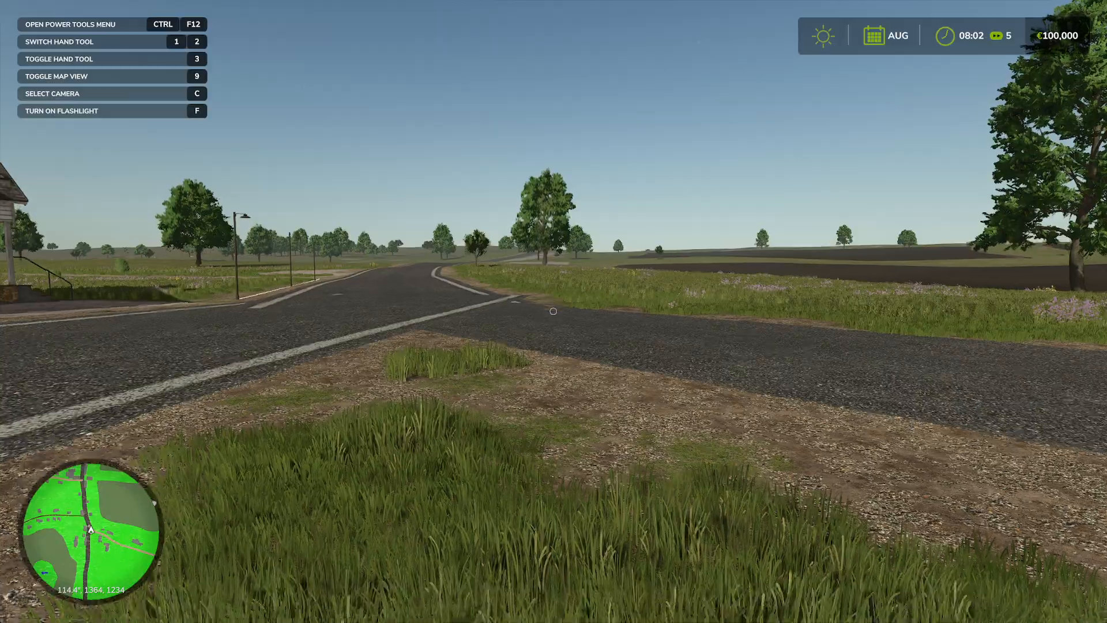
{"action": "key", "text": "ctrl+F12"}
{"action": "key", "text": "Return"}
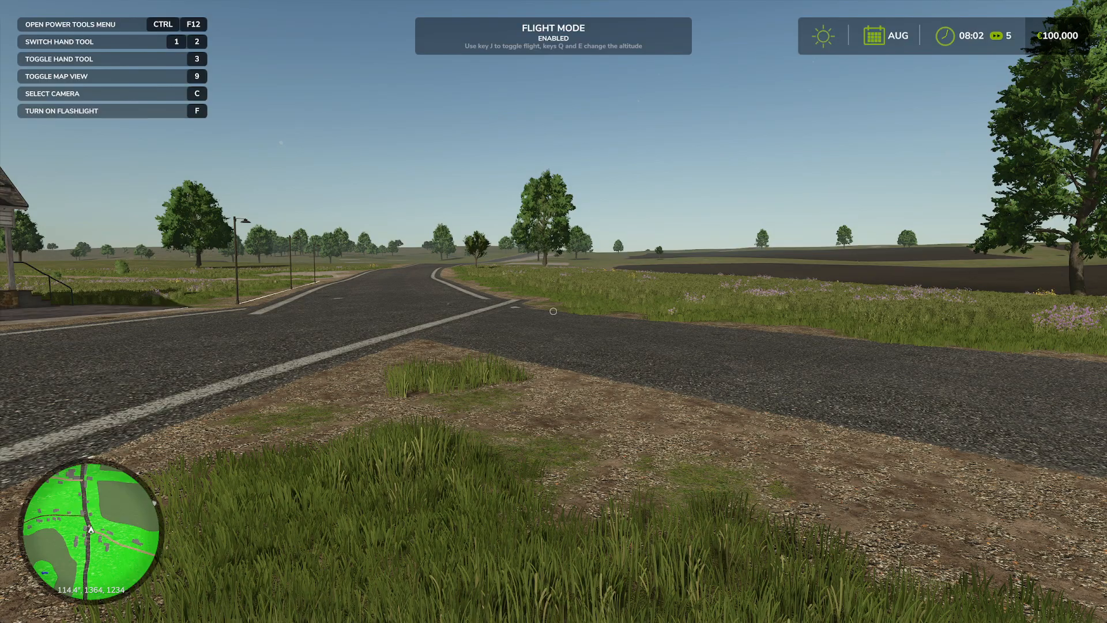
{"action": "key", "text": "e"}
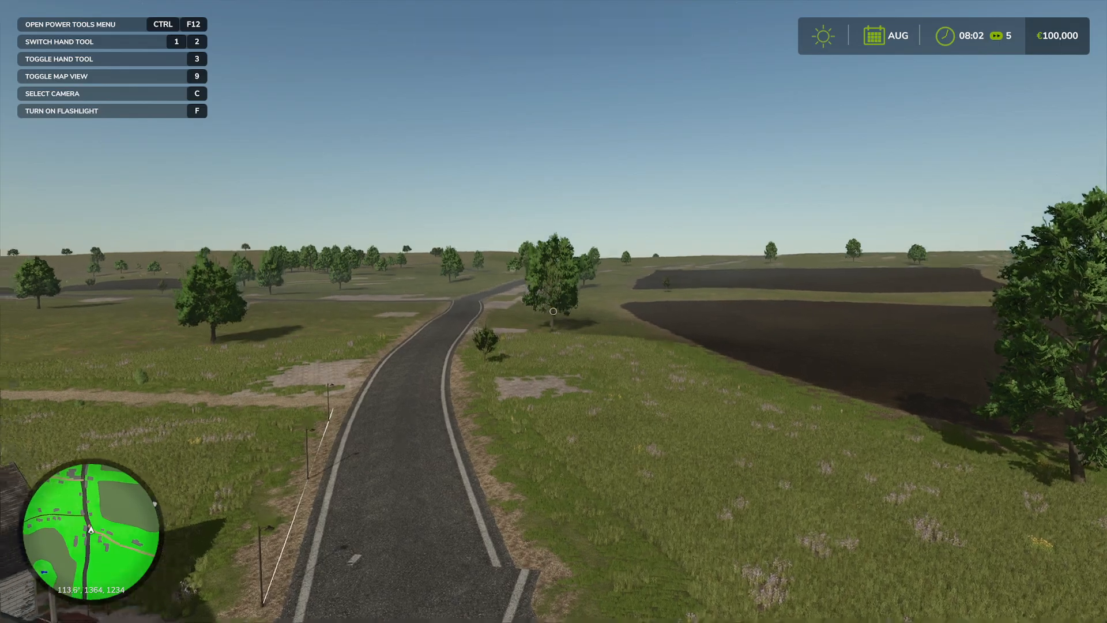
Check the surroundings of the village on the in-game map and return to the flight view
{"action": "key", "text": "Escape"}
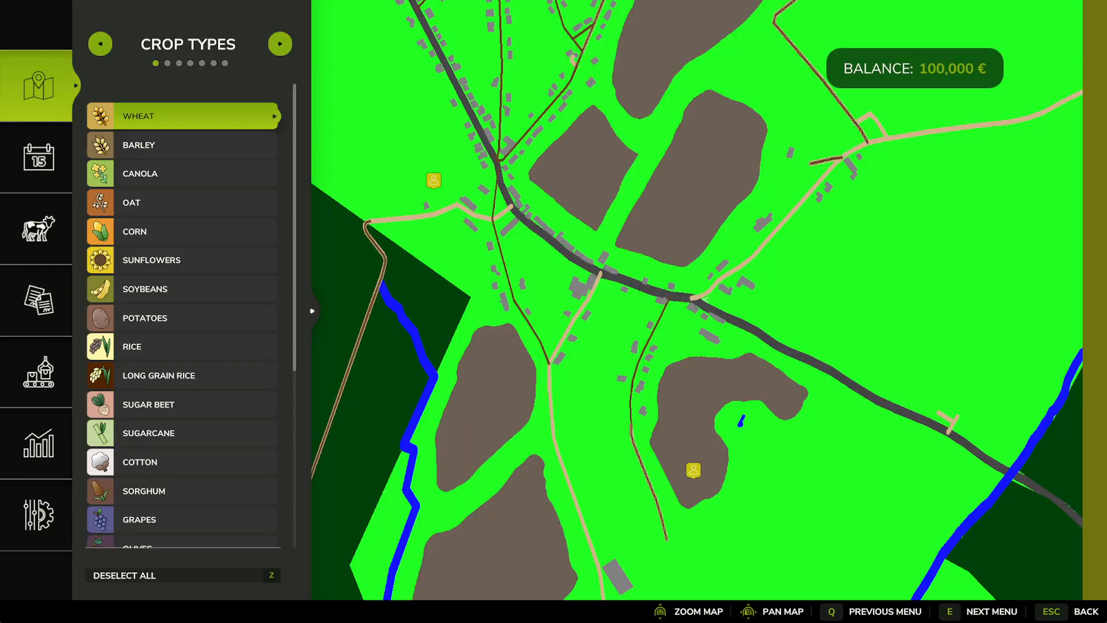
{"action": "scroll", "coordinate": [717, 372], "scroll_direction": "down", "scroll_amount": 4}
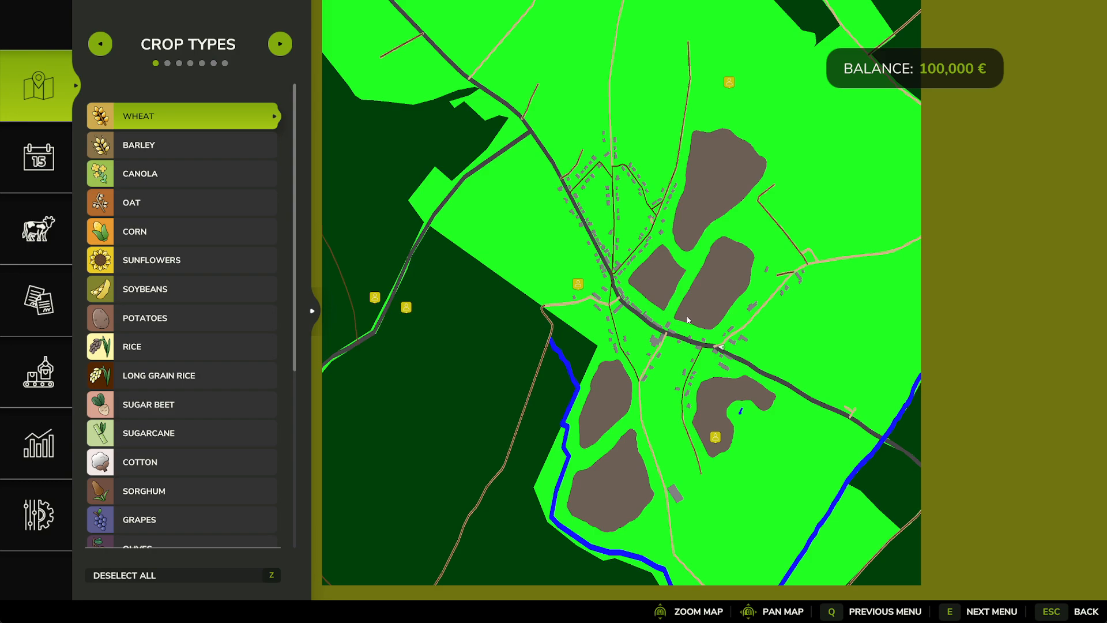
{"action": "key", "text": "Escape"}
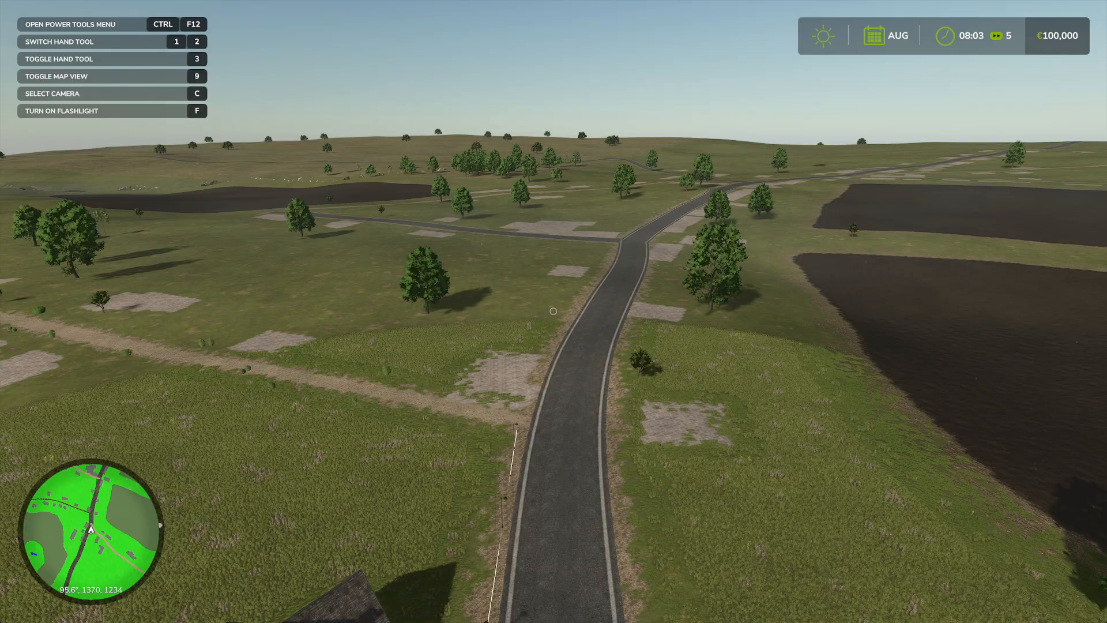
Fly around the placed houses beside the main road to inspect them and the junction from above
{"action": "key", "text": "s"}
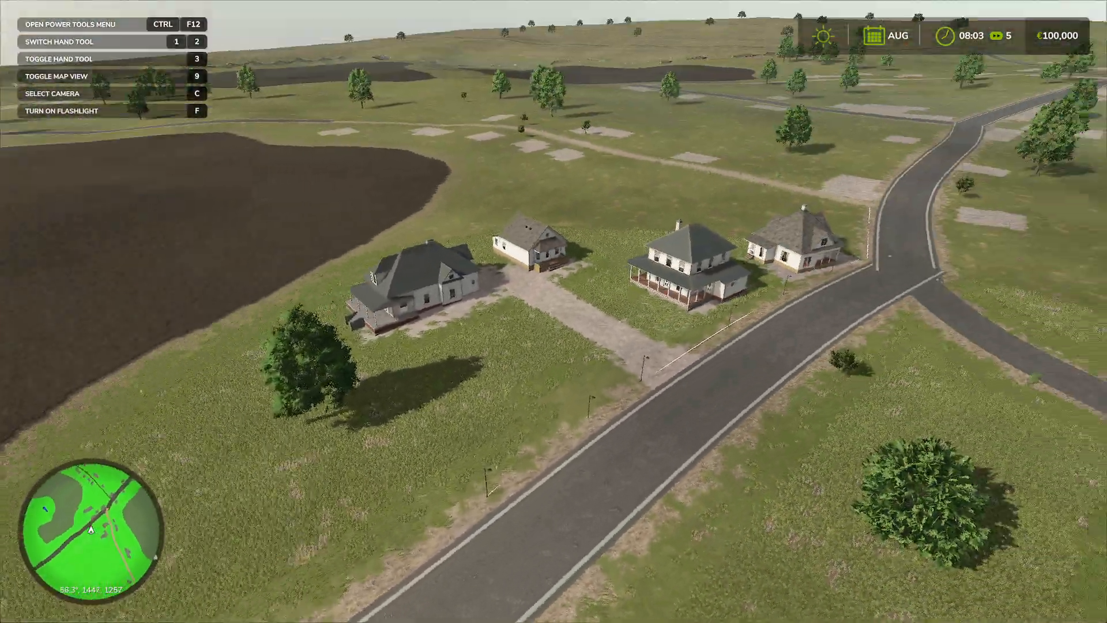
{"action": "key", "text": "w"}
{"action": "key", "text": "w"}
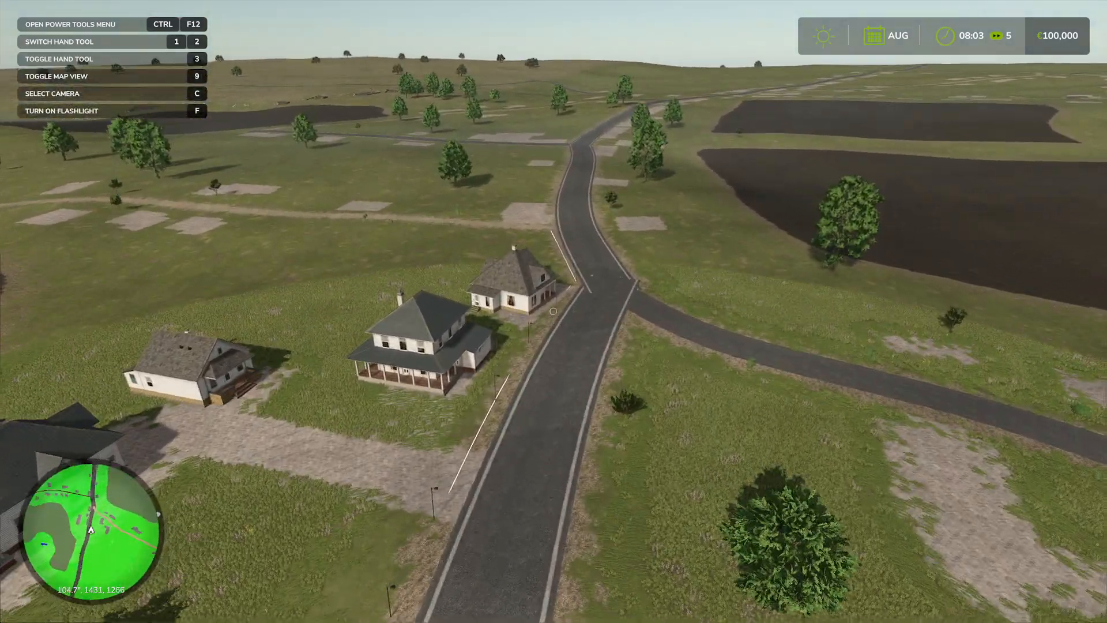
{"action": "key", "text": "s"}
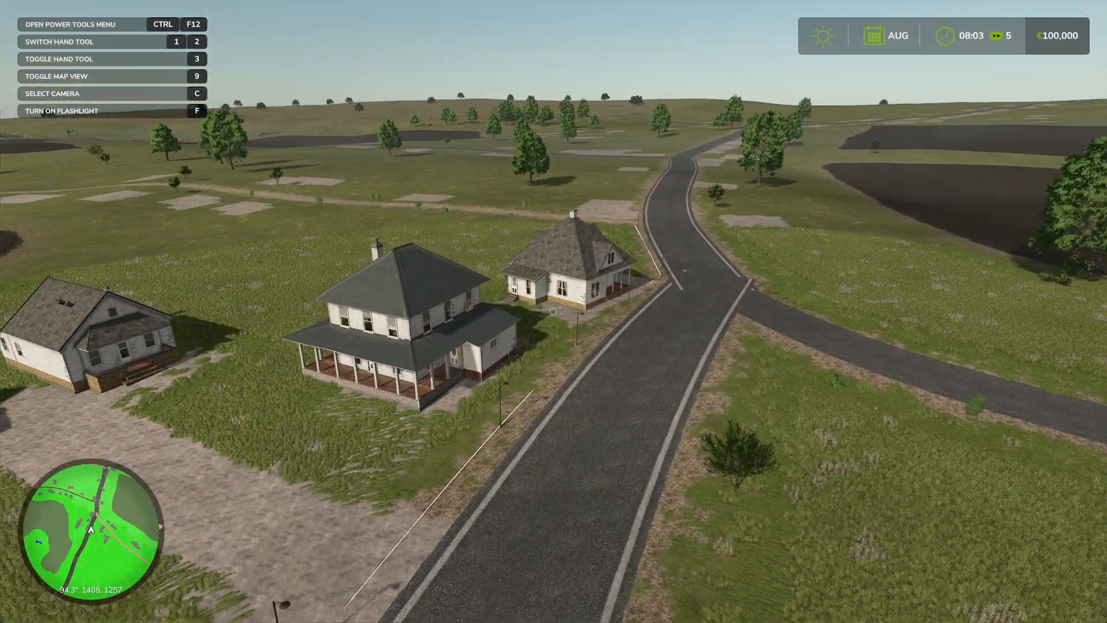
Switch to Google Maps and enter Street View on Rue de Humain near the village junction
{"action": "key", "text": "alt+Tab"}
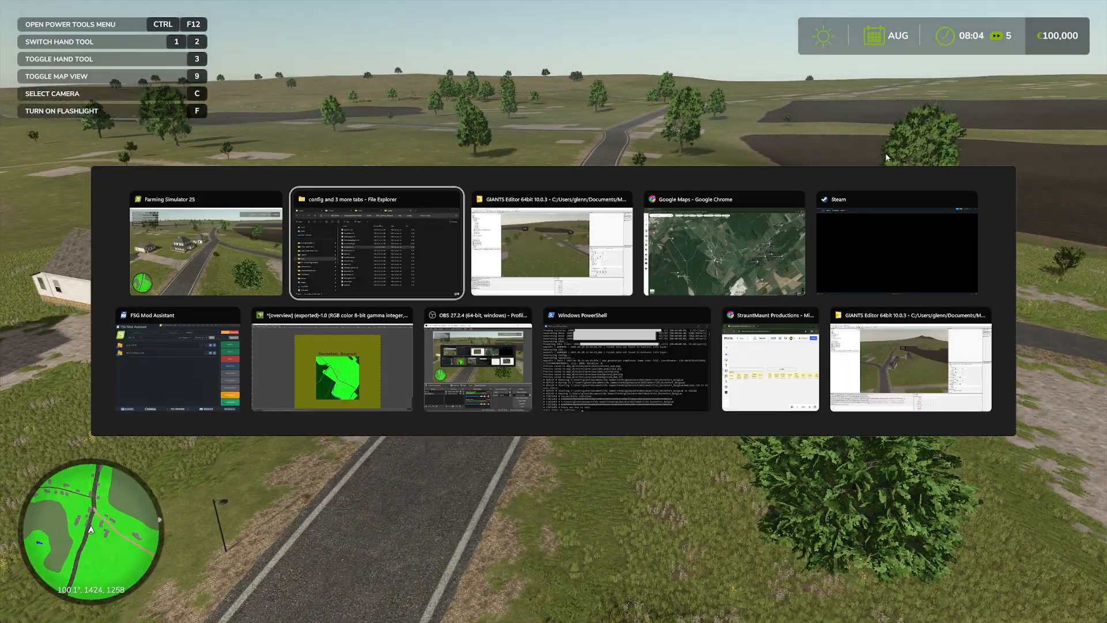
{"action": "key", "text": "alt+Tab"}
{"action": "key", "text": "alt+Tab"}
{"action": "scroll", "coordinate": [549, 341], "scroll_direction": "up", "scroll_amount": 3}
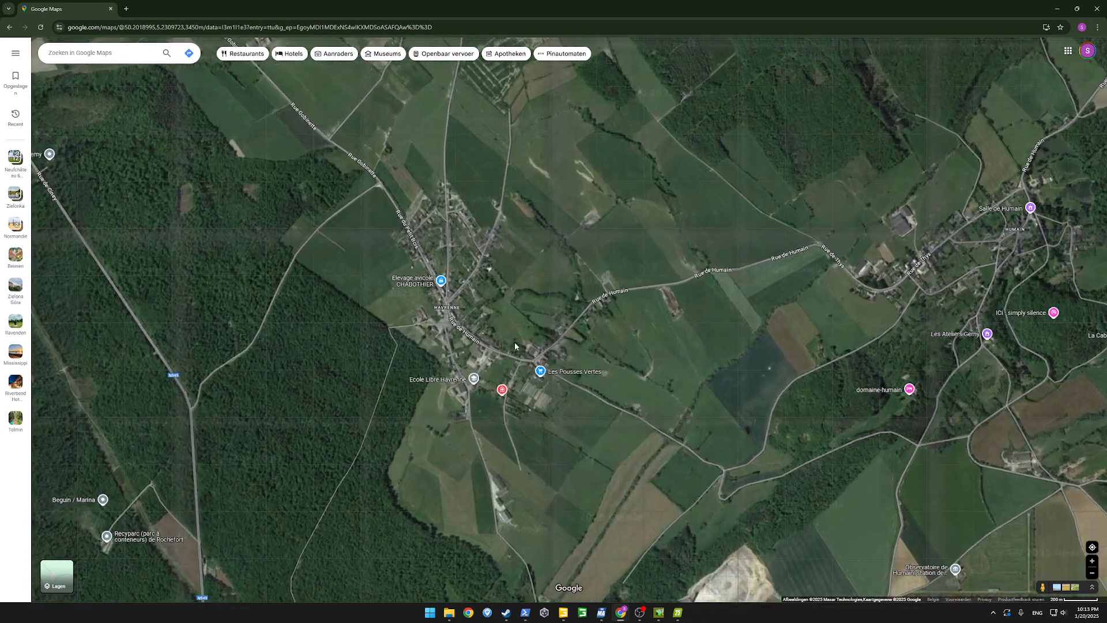
{"action": "left_click_drag", "start_coordinate": [1040, 587], "coordinate": [675, 393]}
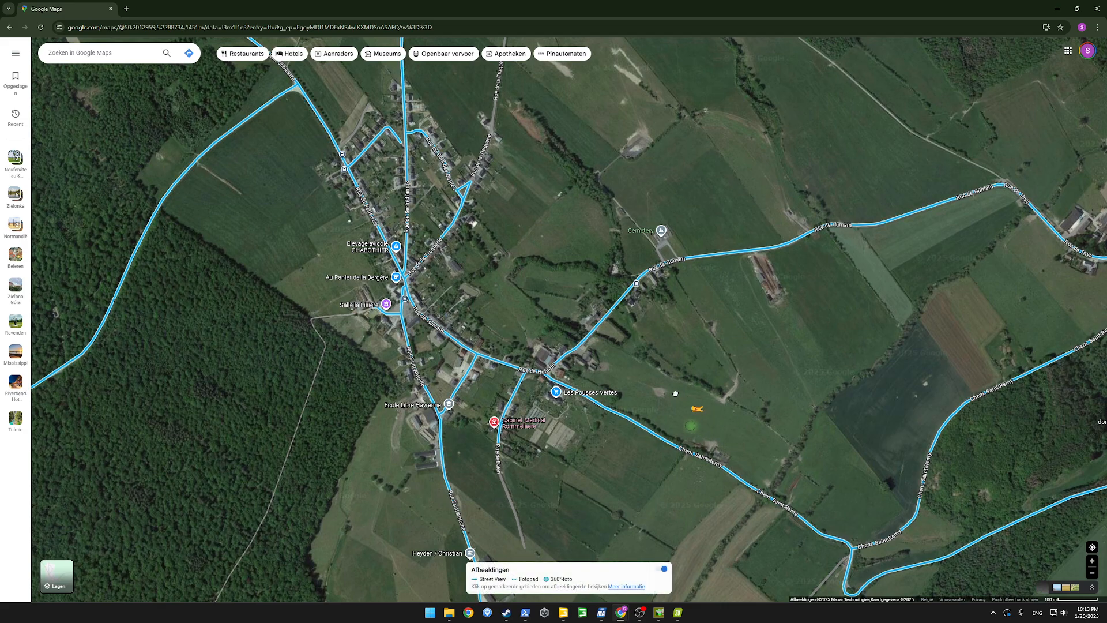
{"action": "left_click_drag", "start_coordinate": [577, 319], "coordinate": [577, 320]}
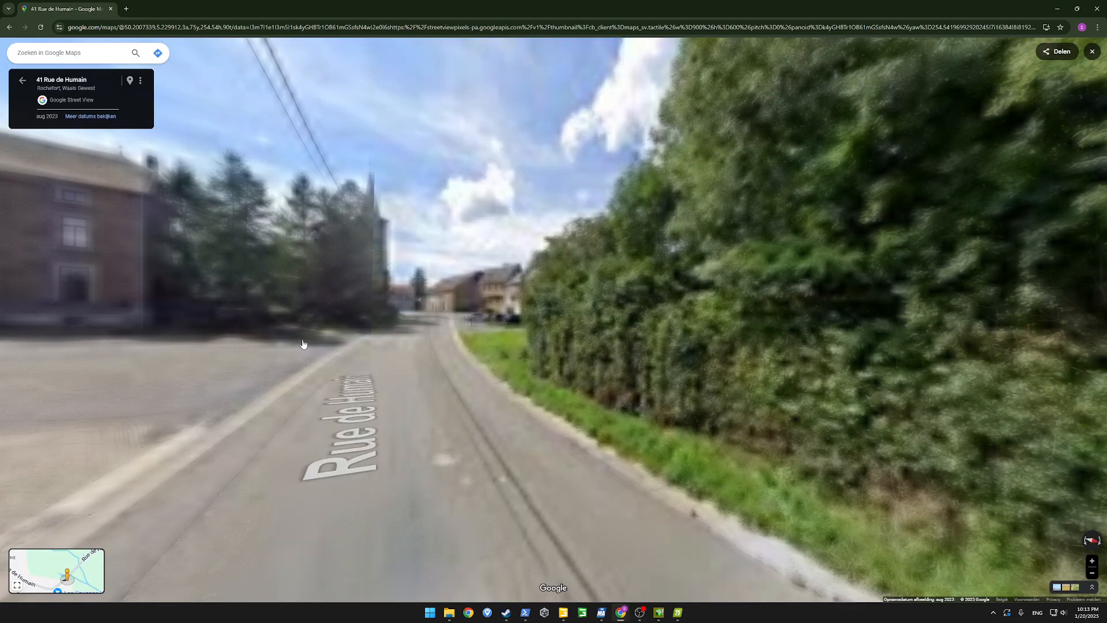
Move along Rue de Humain in Street View to examine the real stone houses, barns and road junction
{"action": "left_click", "coordinate": [443, 323]}
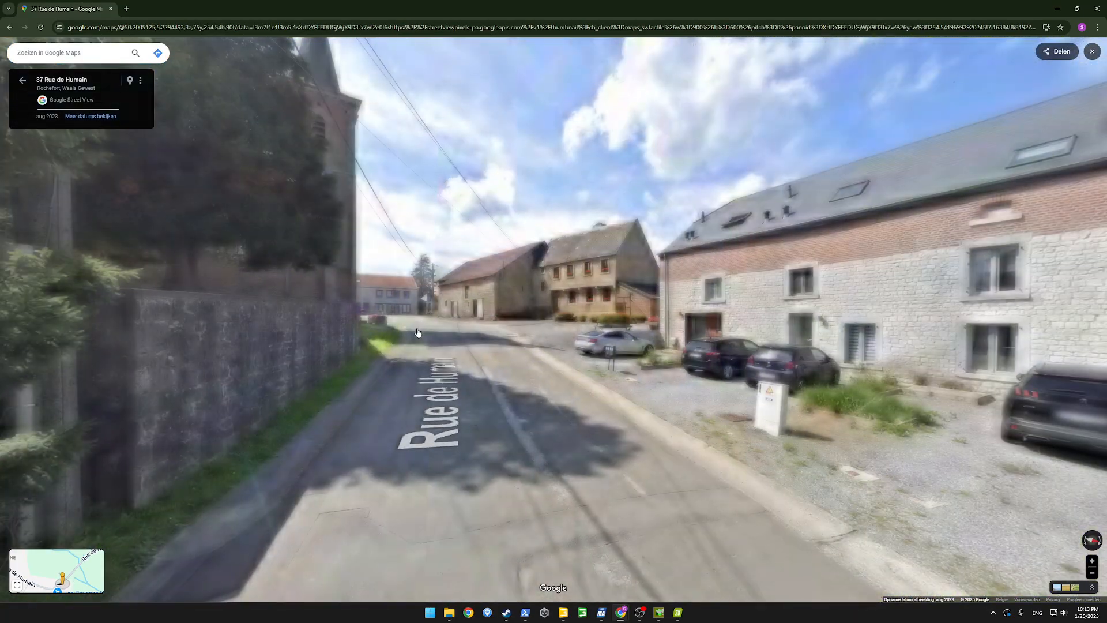
{"action": "left_click", "coordinate": [418, 333]}
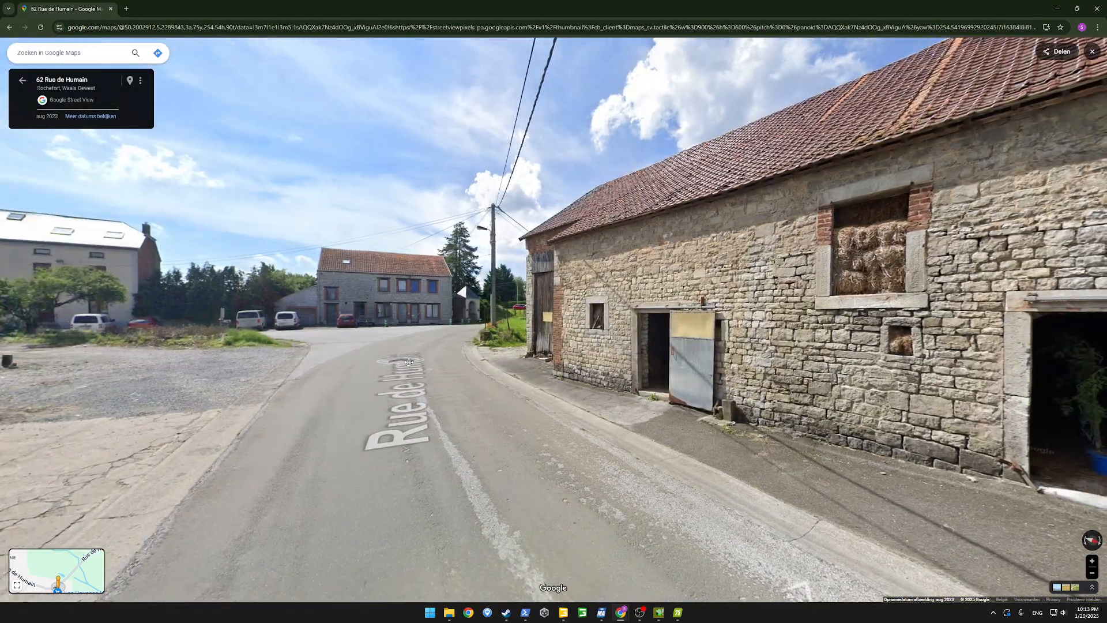
{"action": "left_click", "coordinate": [471, 354]}
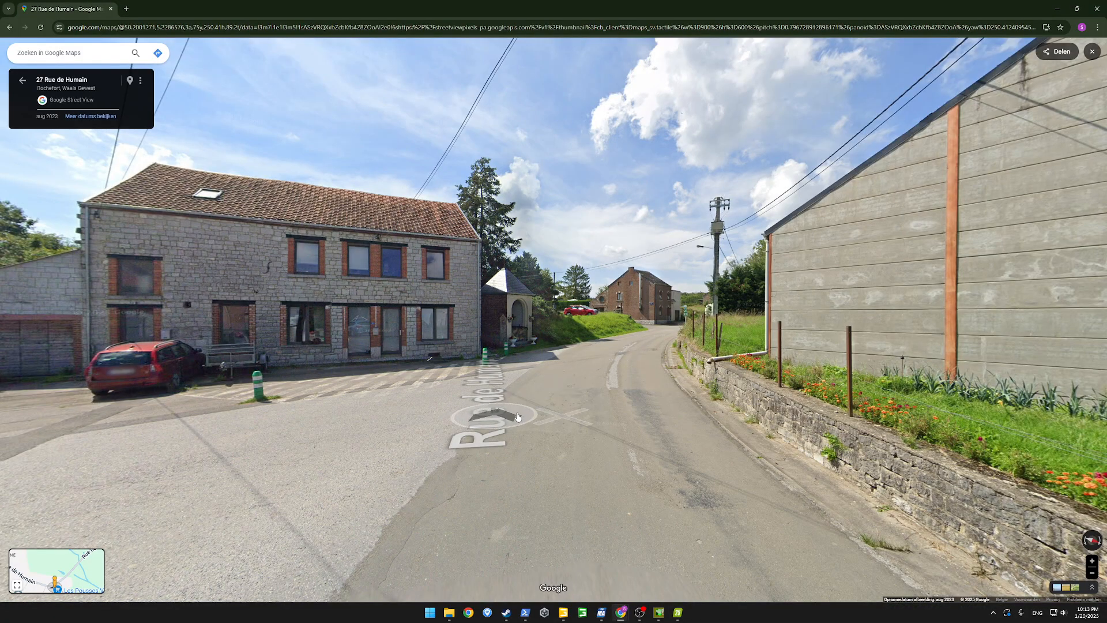
{"action": "left_click", "coordinate": [595, 400]}
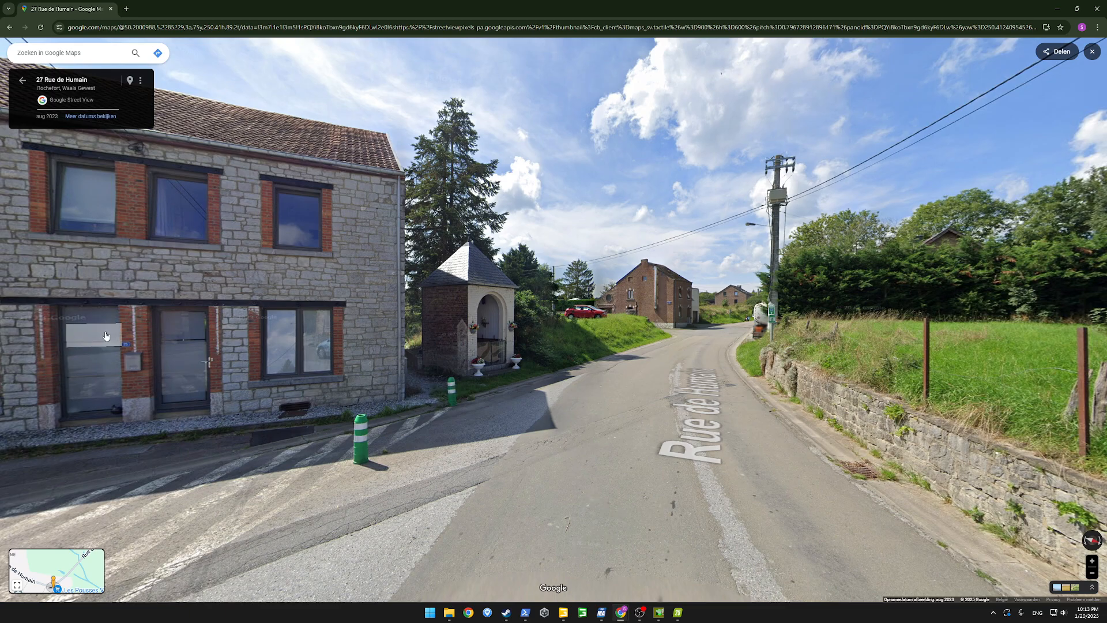
In Farming Simulator 25, fly over the village, fields and stream to the forest edge to inspect the terrain and vegetation
{"action": "left_click_drag", "start_coordinate": [106, 336], "coordinate": [815, 438]}
{"action": "left_click_drag", "start_coordinate": [323, 398], "coordinate": [660, 372]}
{"action": "key", "text": "a"}
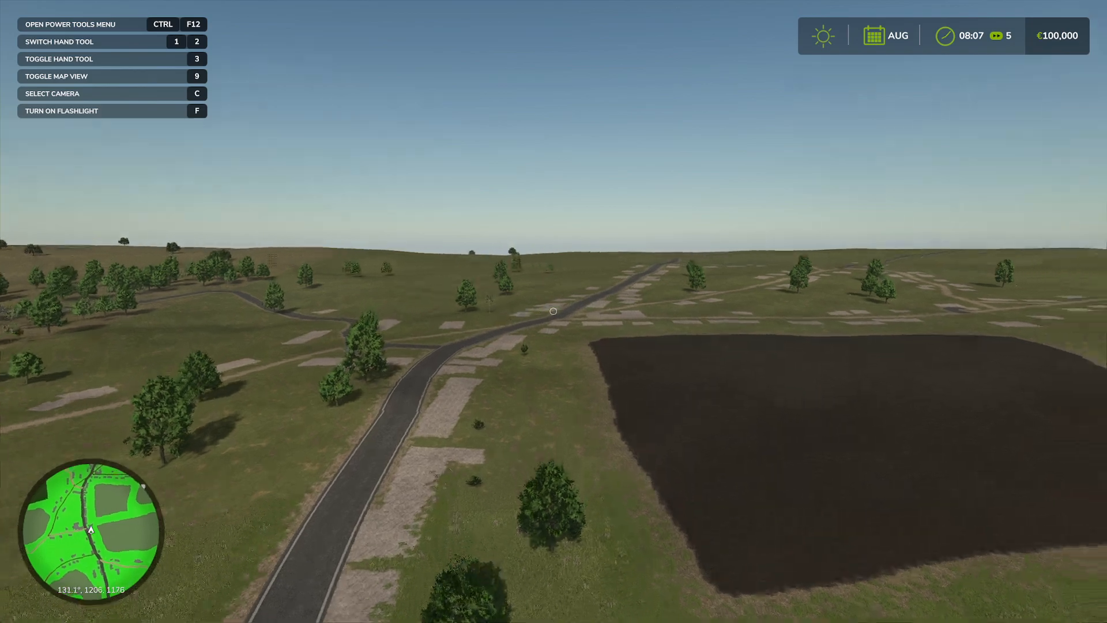
{"action": "key", "text": "w"}
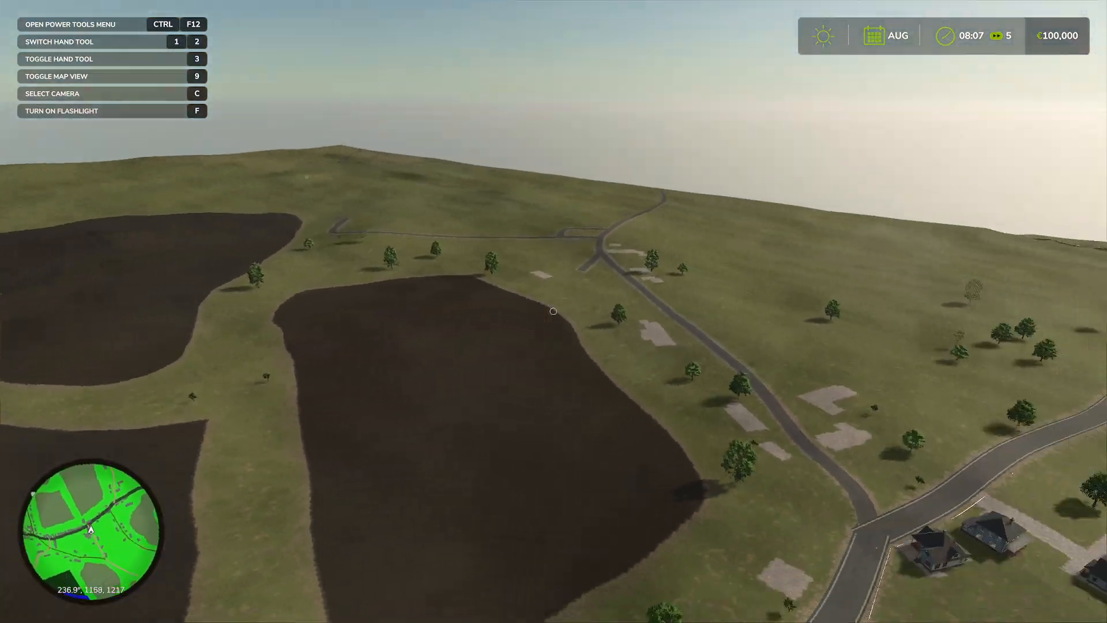
{"action": "key", "text": "w"}
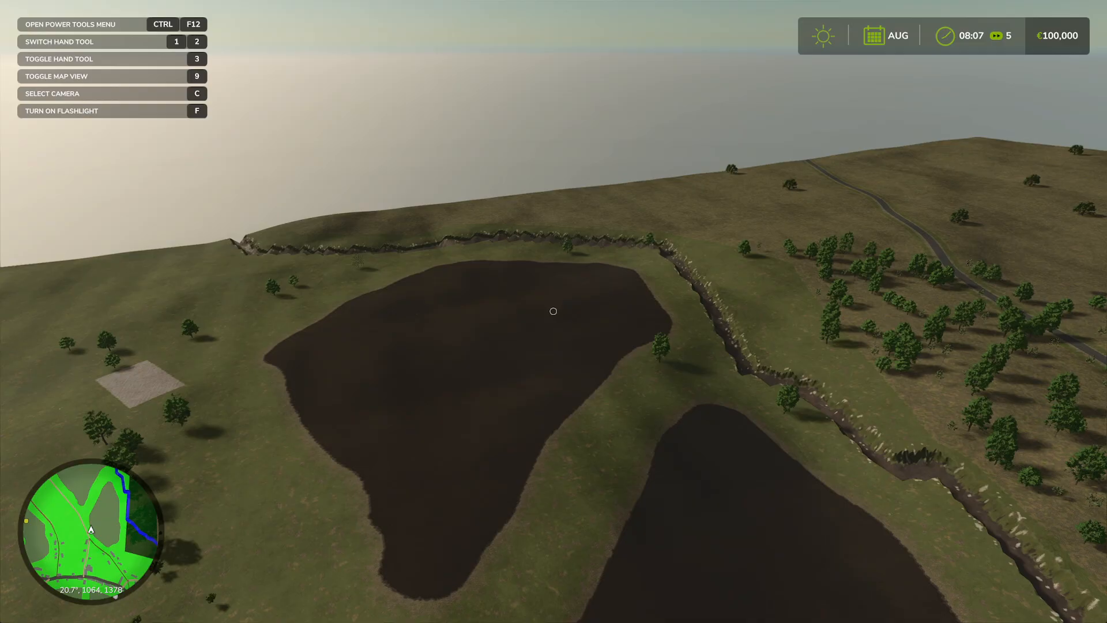
{"action": "key", "text": "w"}
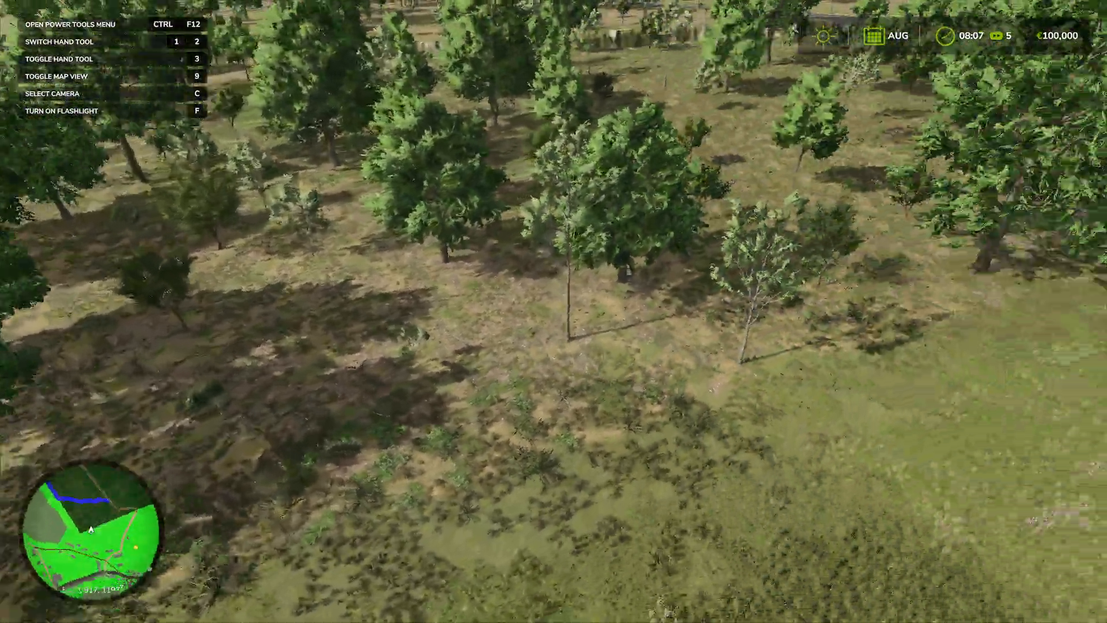
{"action": "key", "text": "w"}
Descend to the forest edge and inspect the meadow grass, wildflowers and tree line at ground level
{"action": "key", "text": "w"}
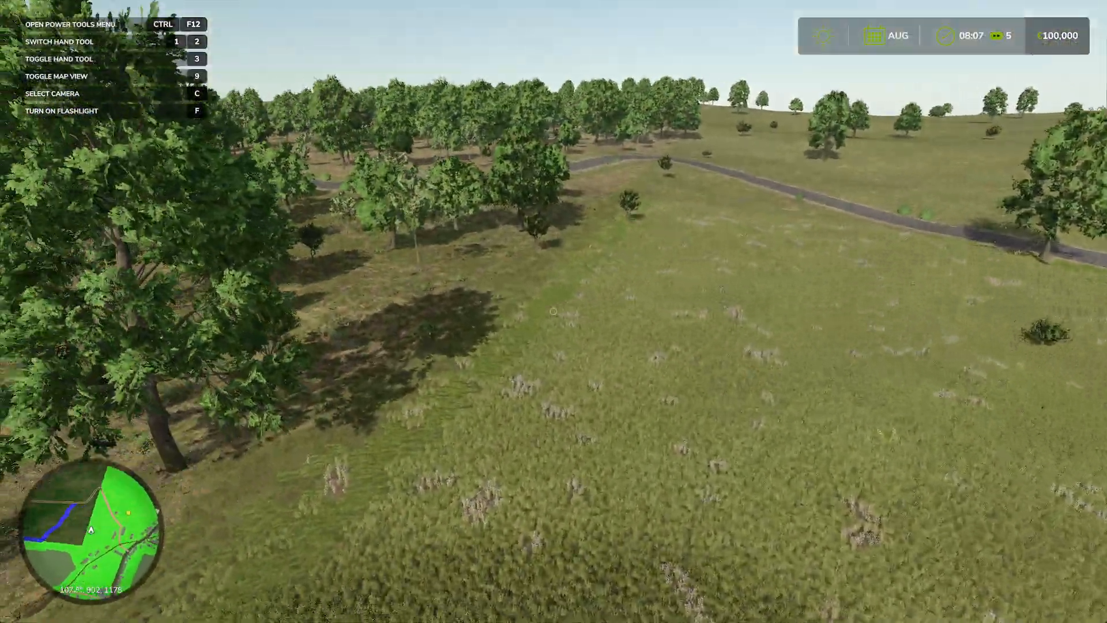
{"action": "key", "text": "w"}
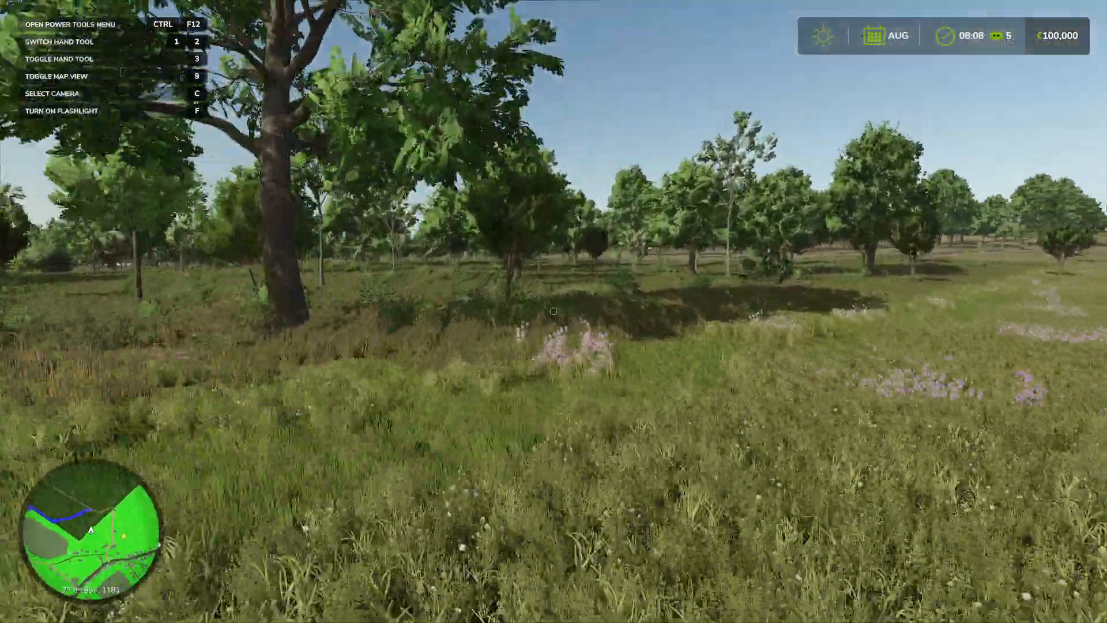
{"action": "key", "text": "w"}
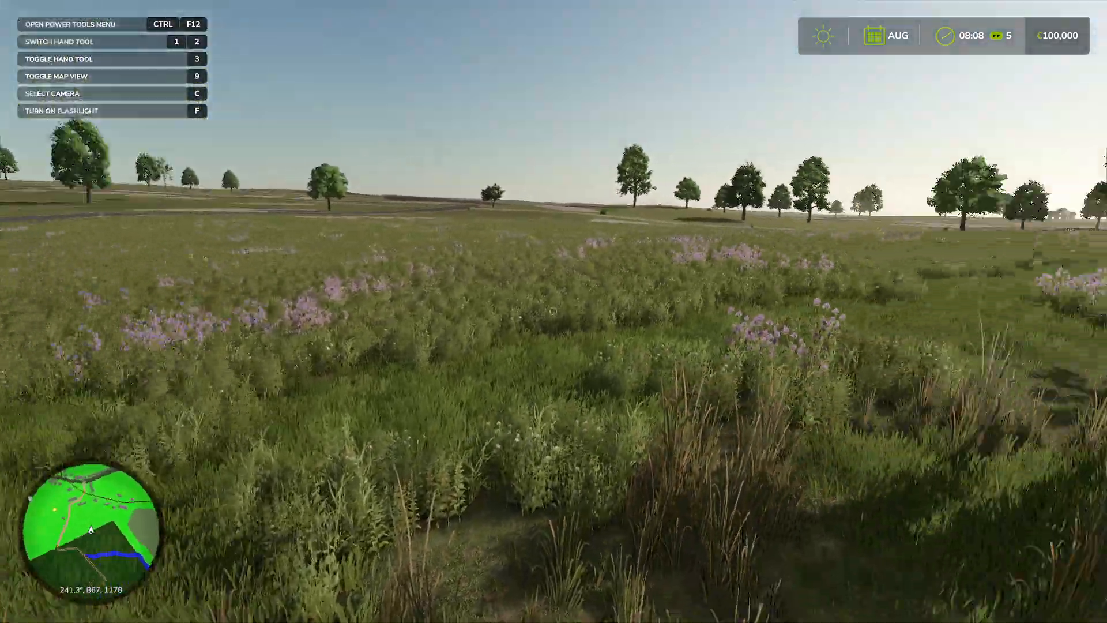
{"action": "key", "text": "w"}
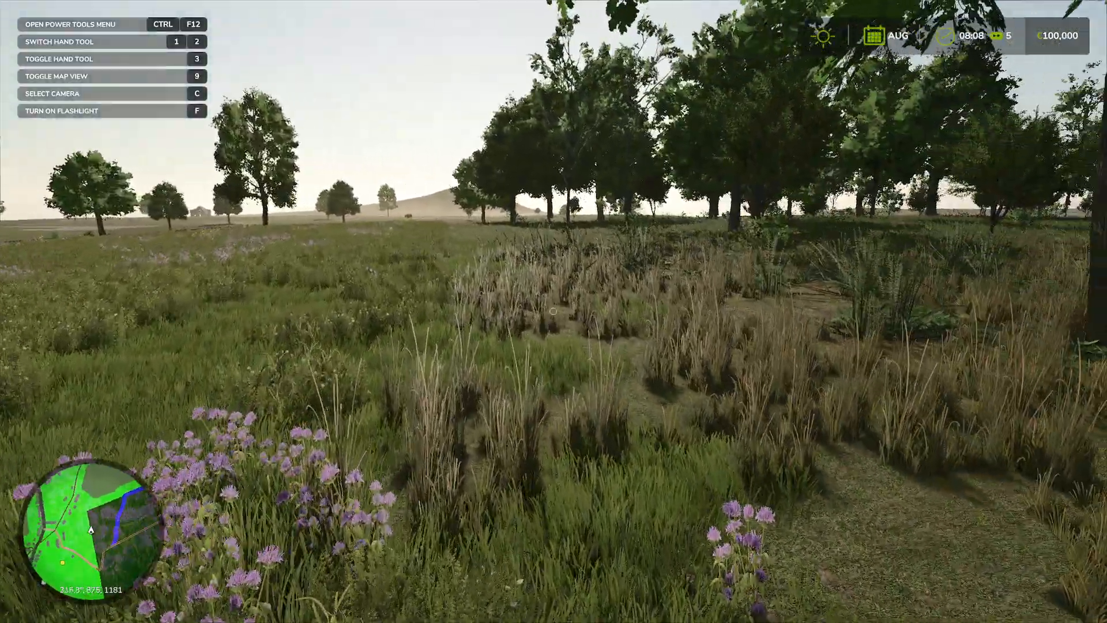
{"action": "key", "text": "w"}
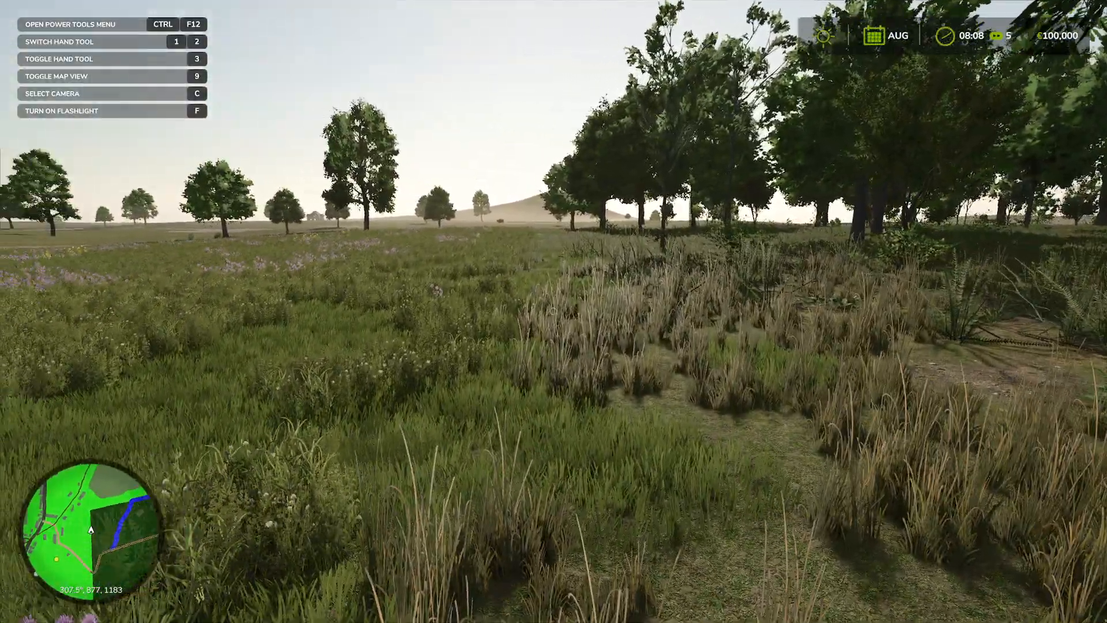
{"action": "key", "text": "ctrl+F12"}
{"action": "key", "text": "Escape"}
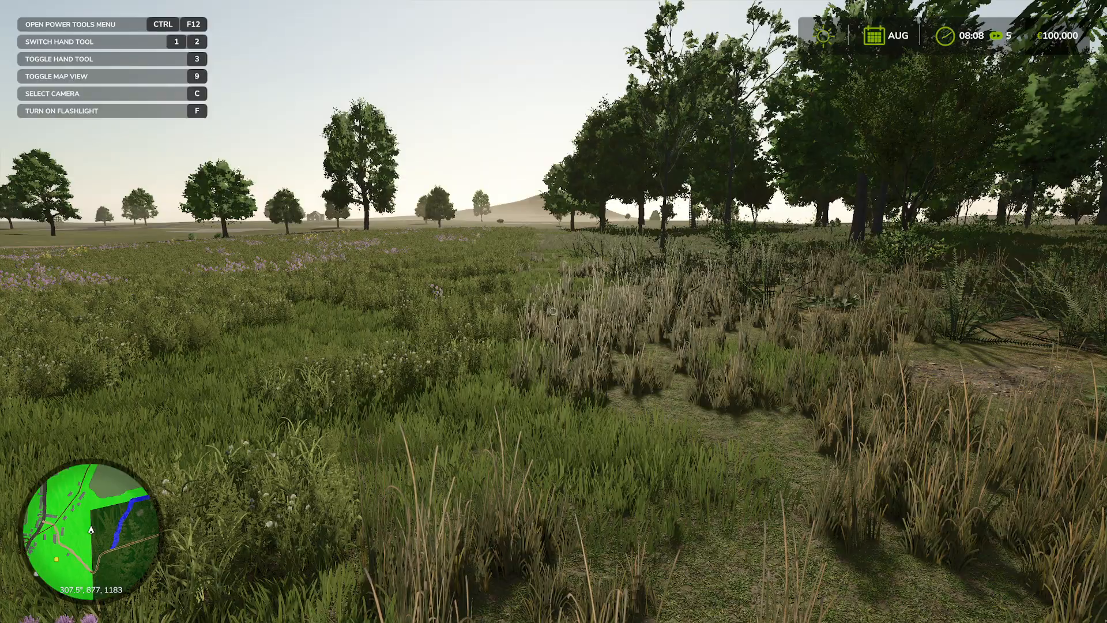
{"action": "key", "text": "j"}
Move through the forest edge to examine the trees, ferns, dry grass and forest floor up close
{"action": "key", "text": "w"}
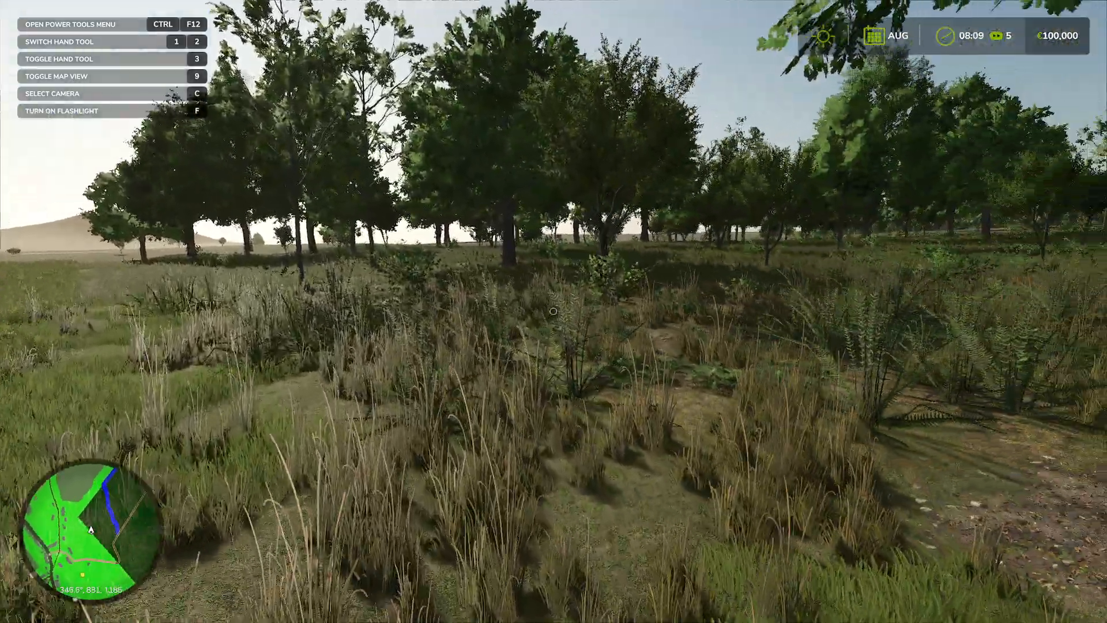
{"action": "key", "text": "w"}
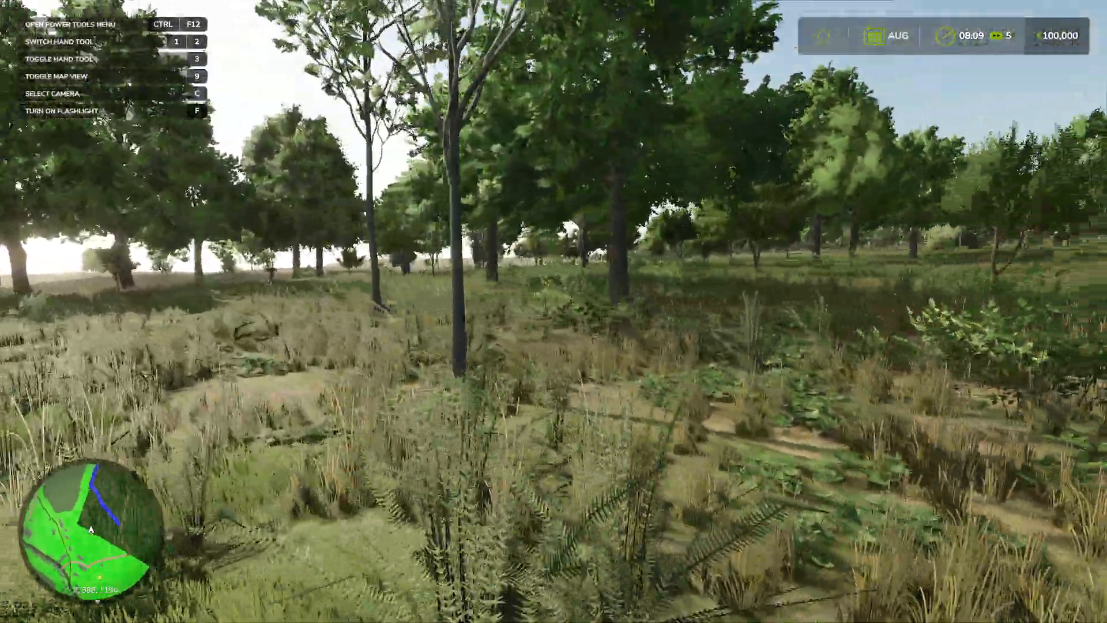
{"action": "key", "text": "w"}
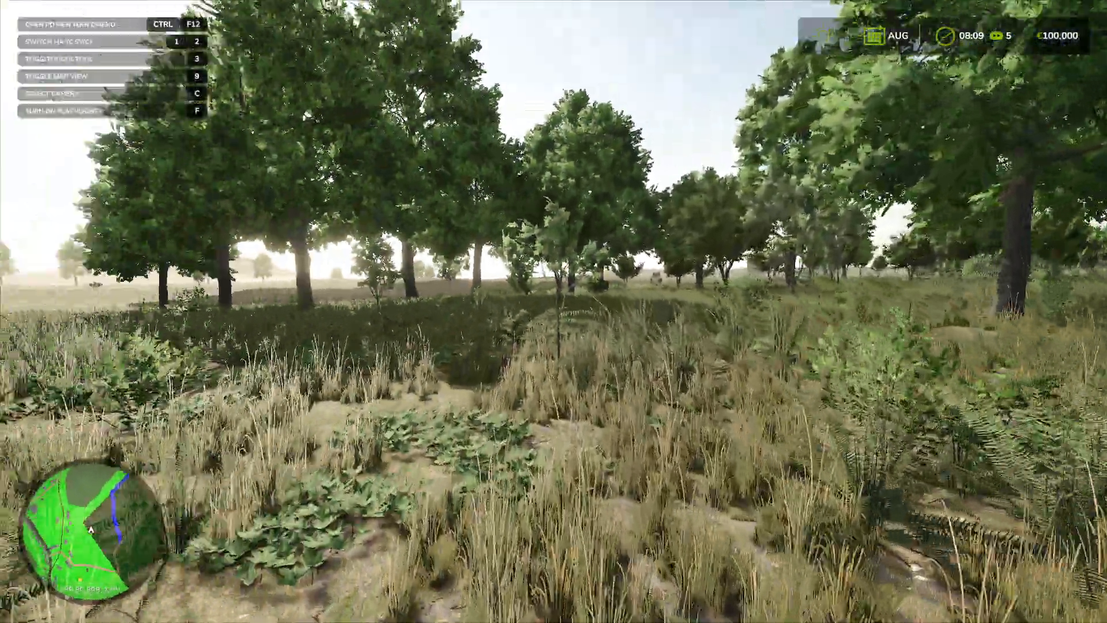
{"action": "key", "text": "w"}
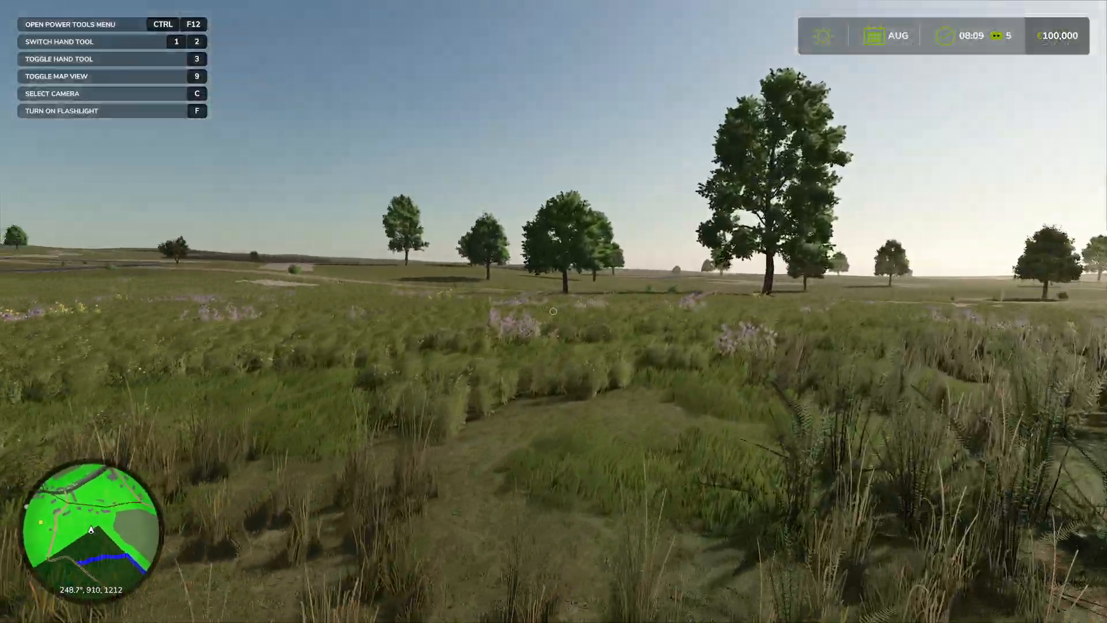
Cross the flowering meadow beside the ploughed field to the gravel track and inspect its surface, bushes and roadside tree
{"action": "key", "text": "w"}
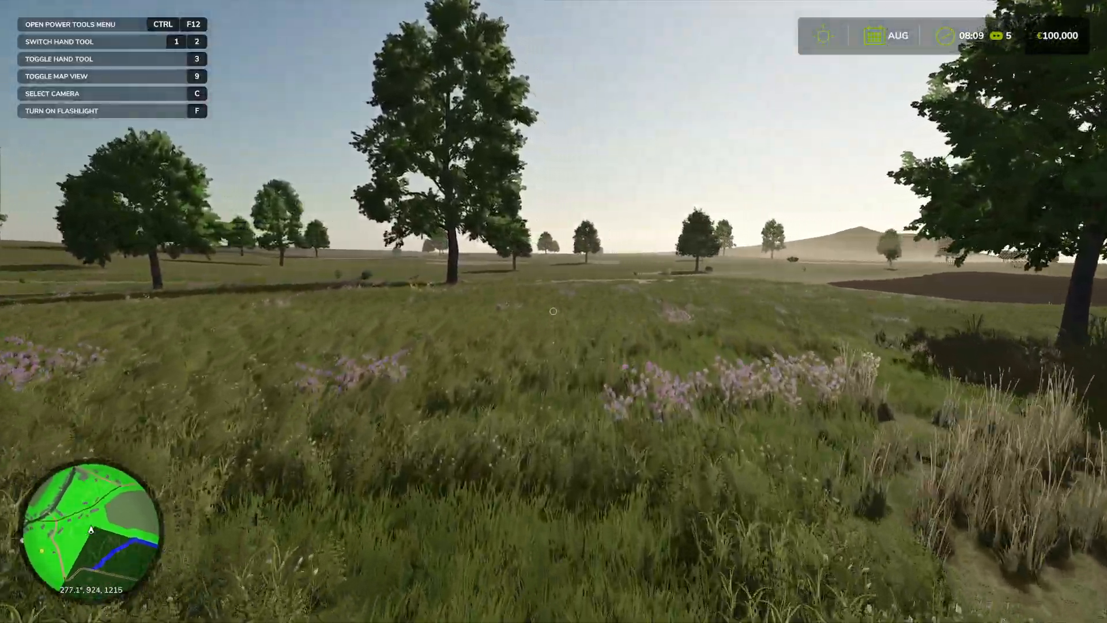
{"action": "key", "text": "w"}
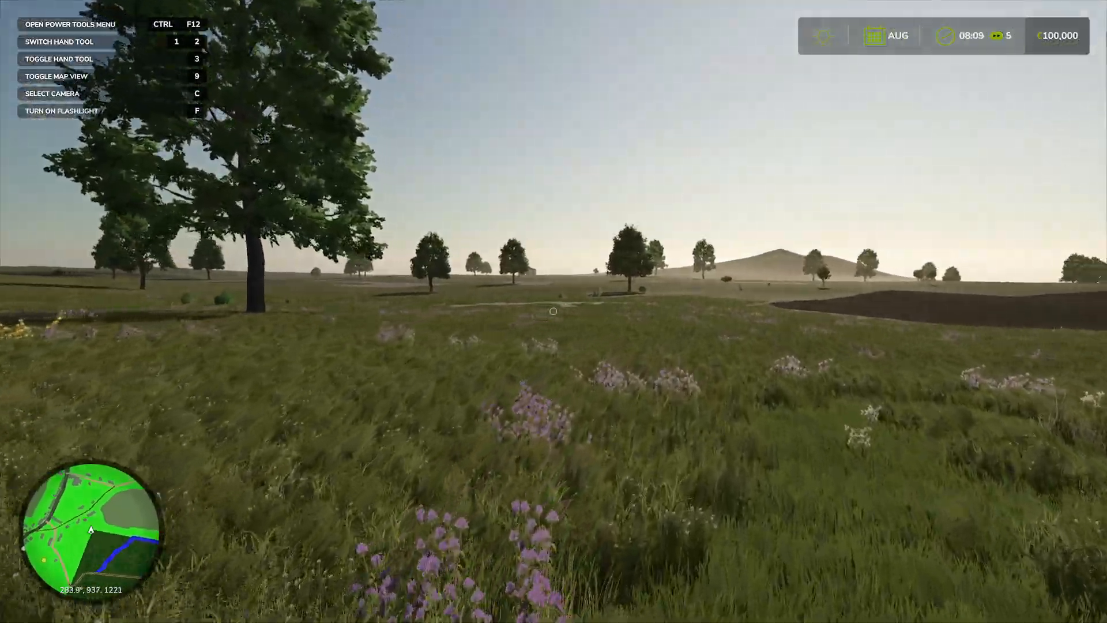
{"action": "key", "text": "w"}
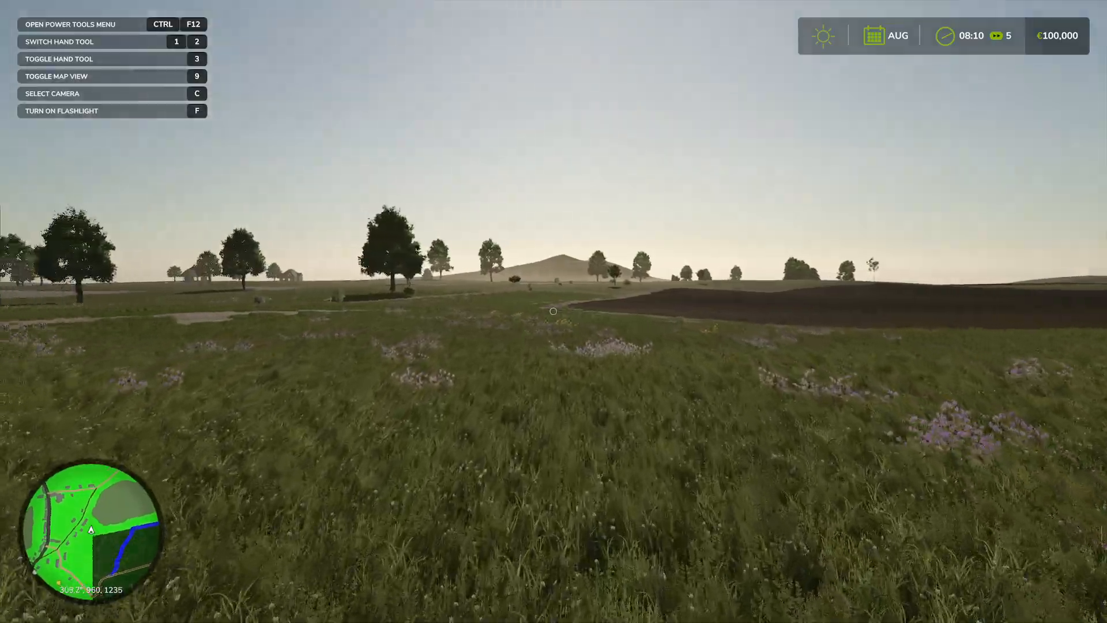
{"action": "key", "text": "w"}
{"action": "key", "text": "w"}
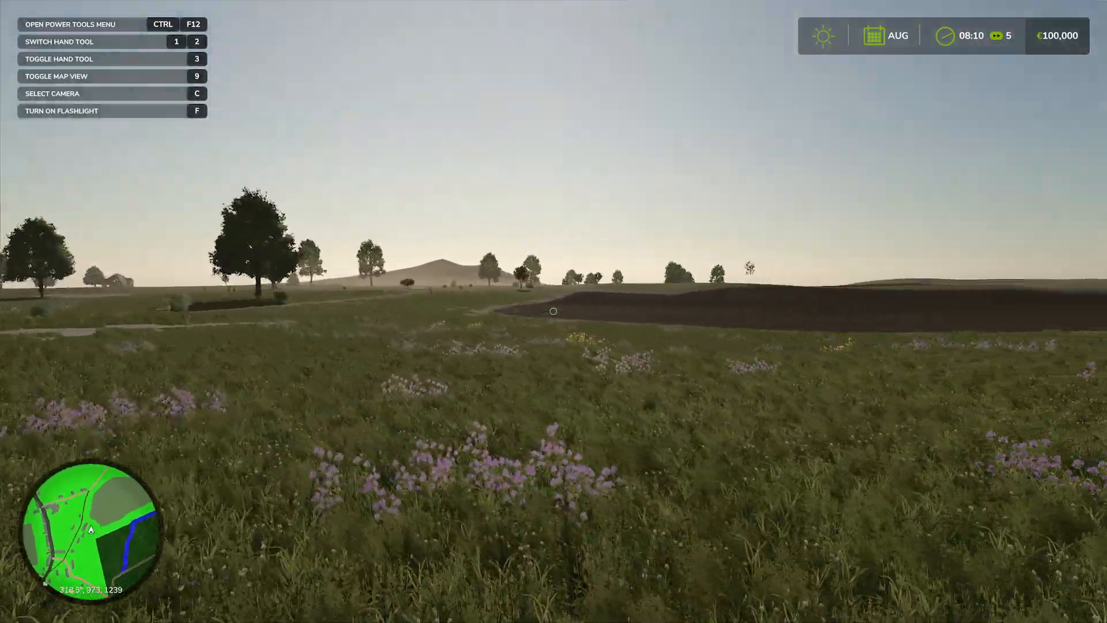
{"action": "key", "text": "w"}
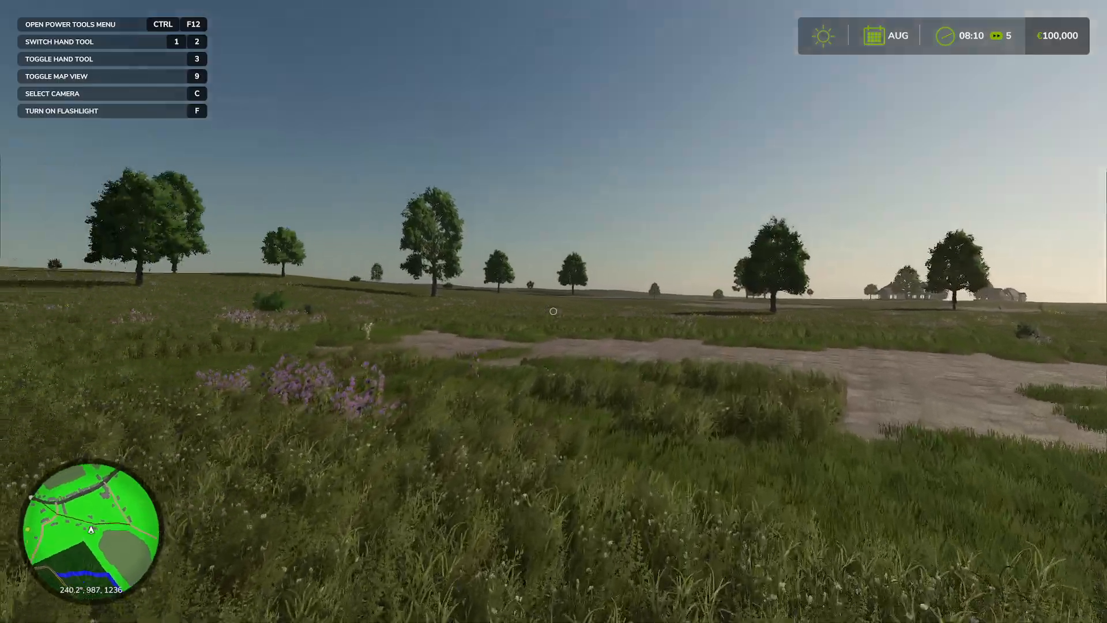
{"action": "key", "text": "w"}
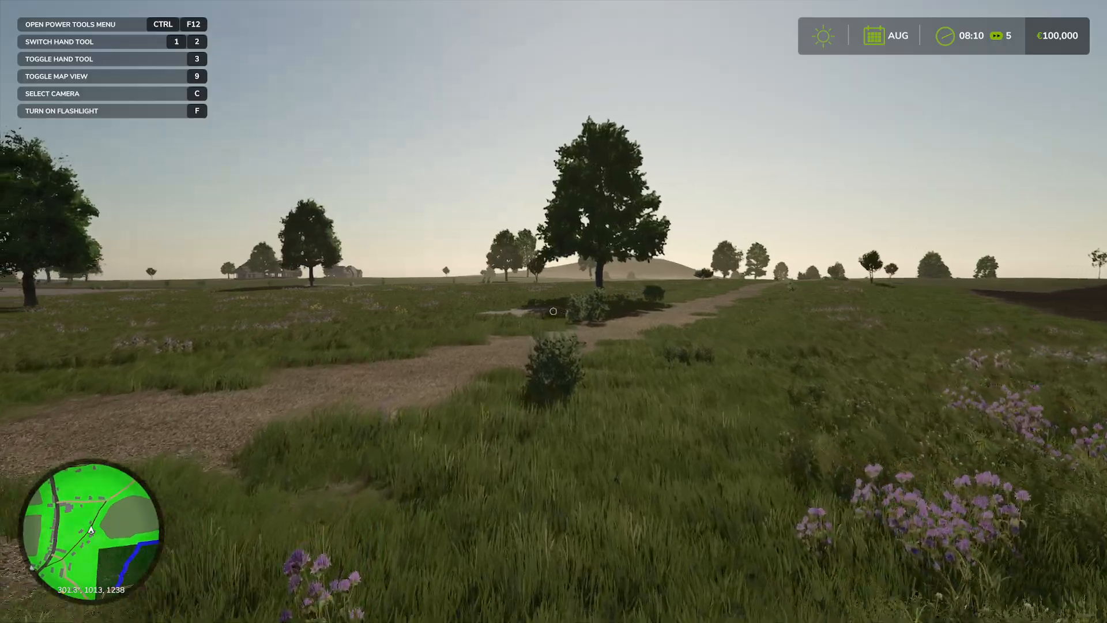
{"action": "key", "text": "w"}
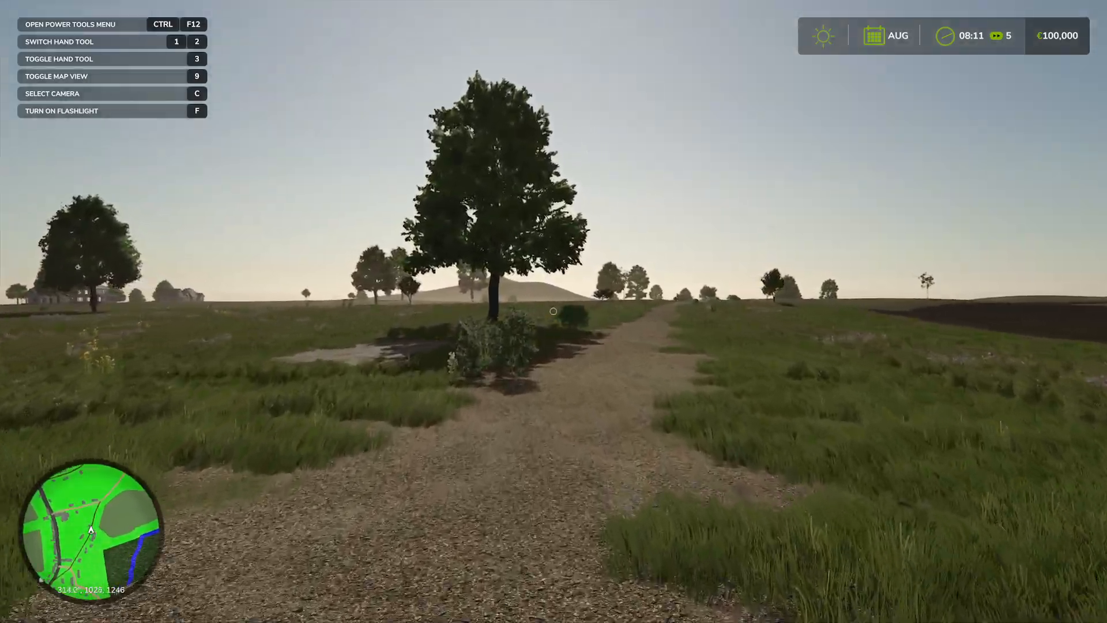
{"action": "key", "text": "w"}
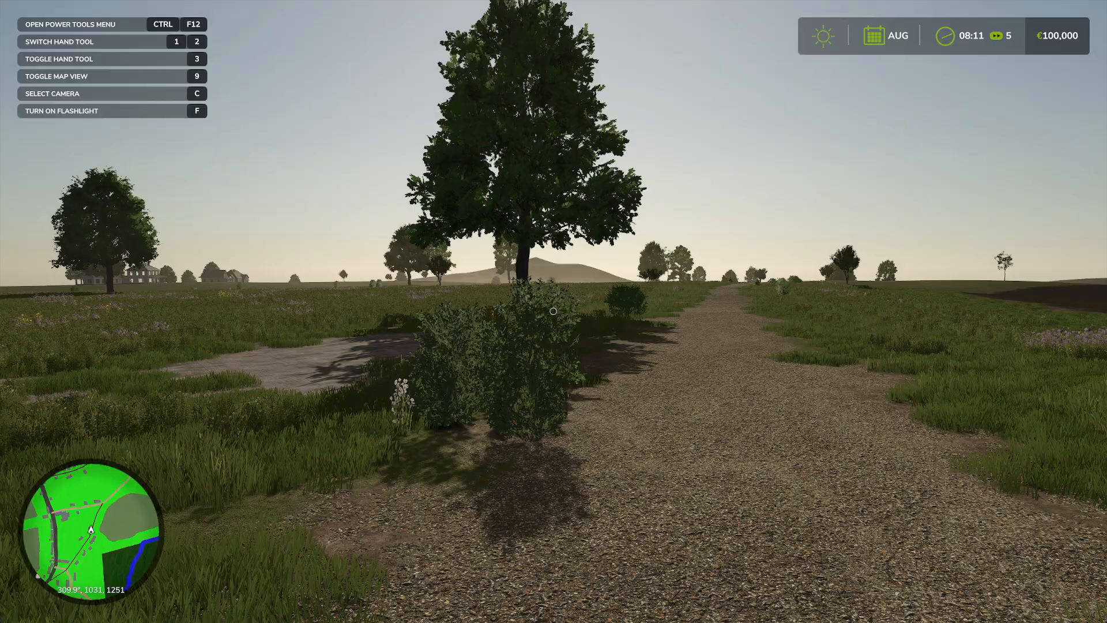